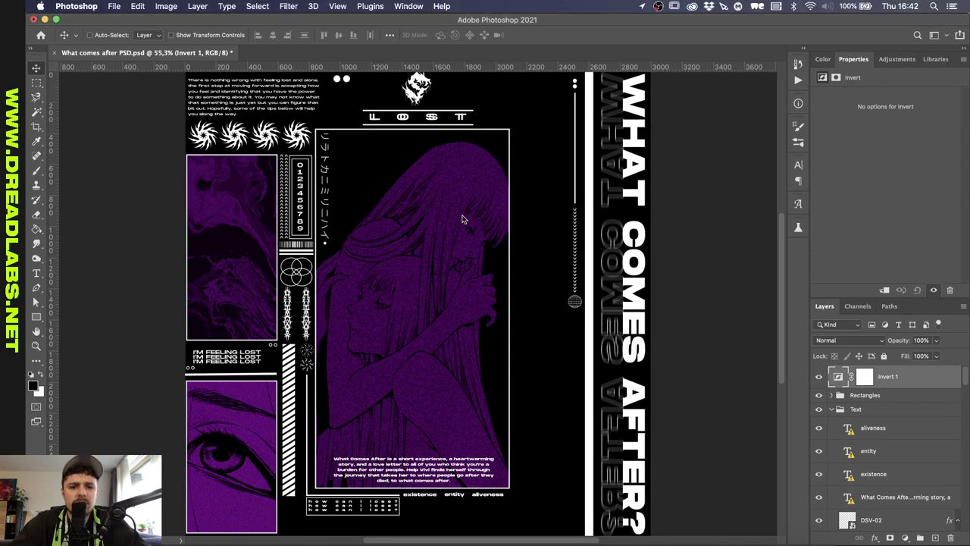
- Examine the finished What Comes After poster up close, from the paragraph and spiral ornaments to the lower text blocks
scroll(468, 219, down, 2)
scroll(467, 220, up, 5)
scroll(465, 221, down, 5)
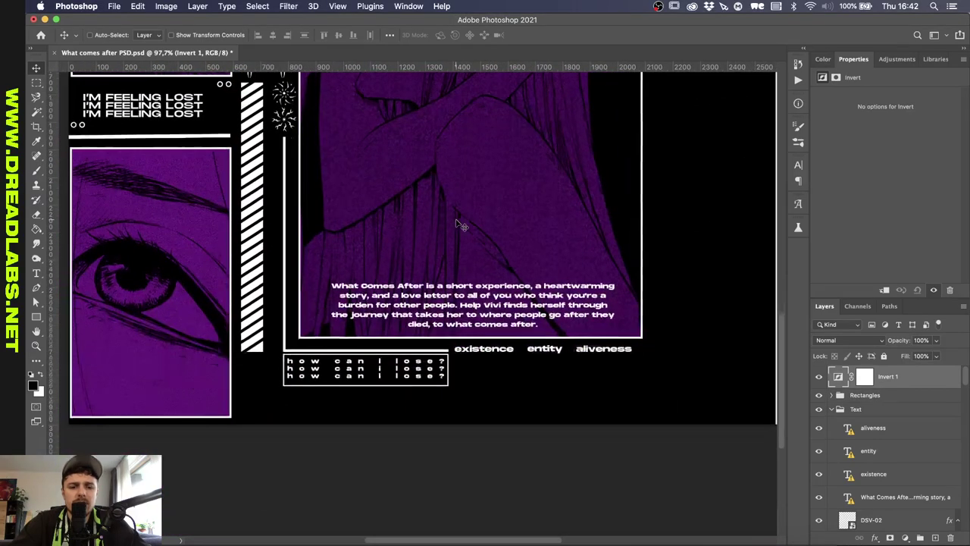
scroll(458, 222, up, 4)
scroll(520, 323, down, 4)
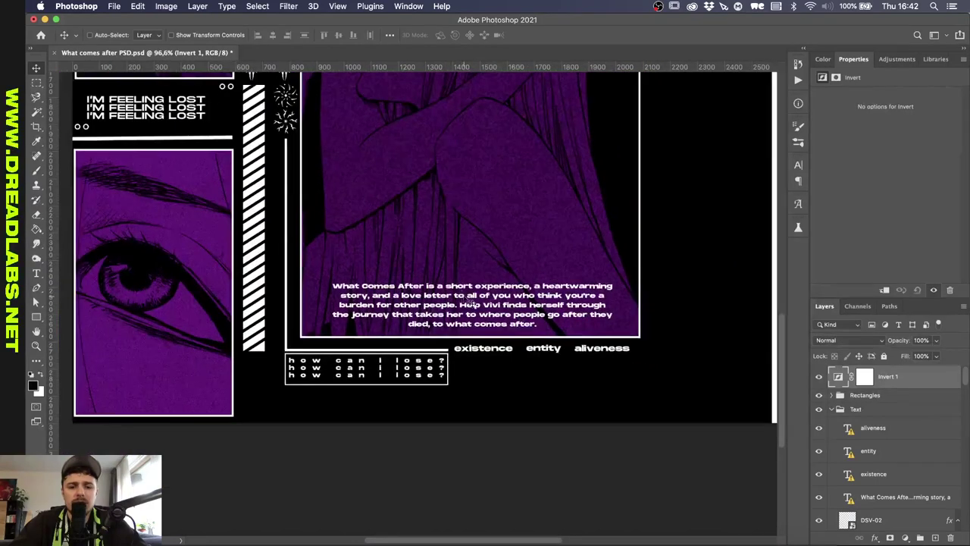
scroll(464, 299, up, 4)
scroll(464, 300, down, 2)
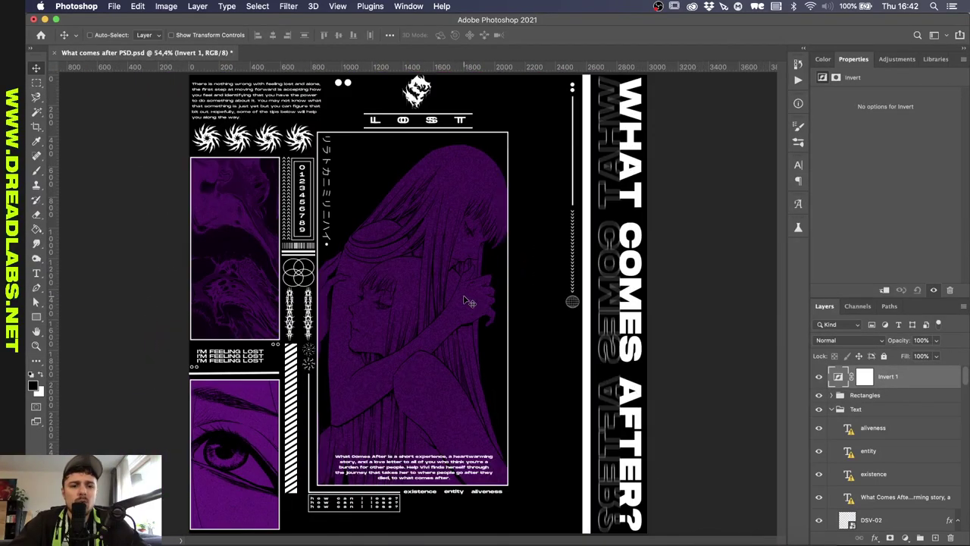
scroll(288, 159, up, 5)
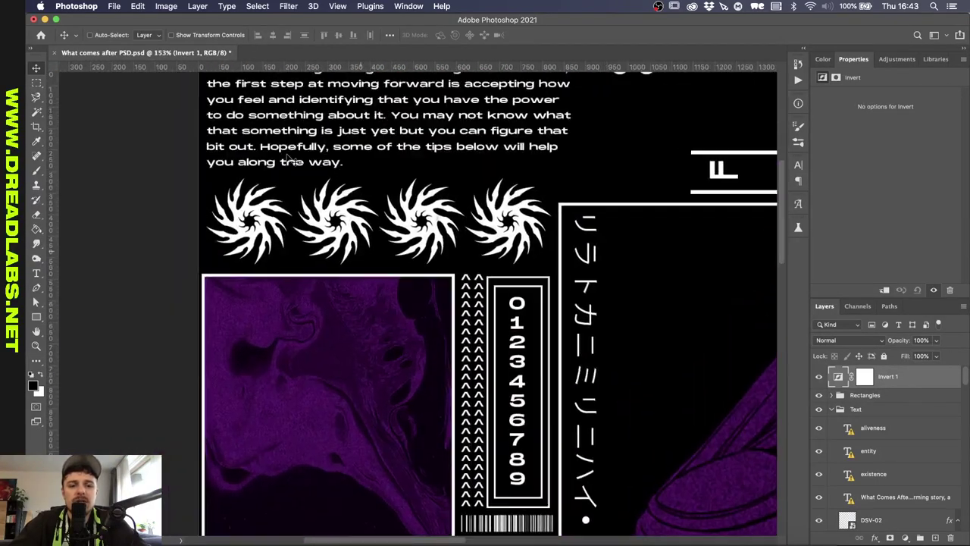
scroll(288, 159, up, 2)
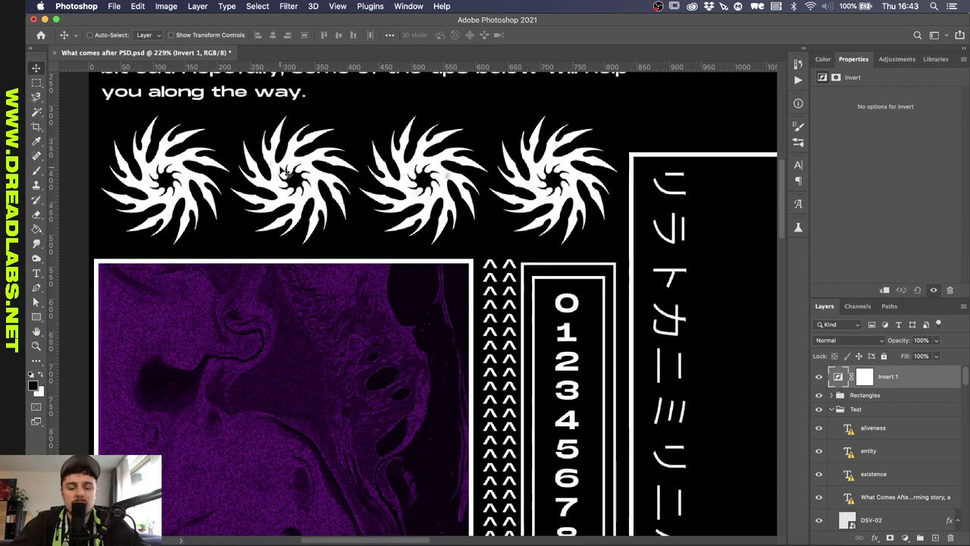
scroll(448, 216, down, 5)
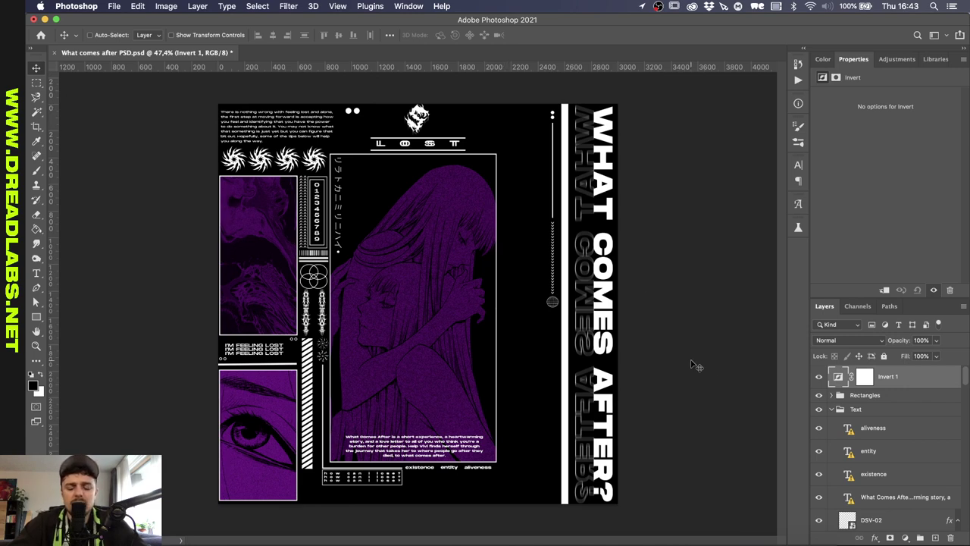
- Stamp all visible poster layers into a single new pixel layer above the Invert adjustment
click(880, 428)
click(884, 496)
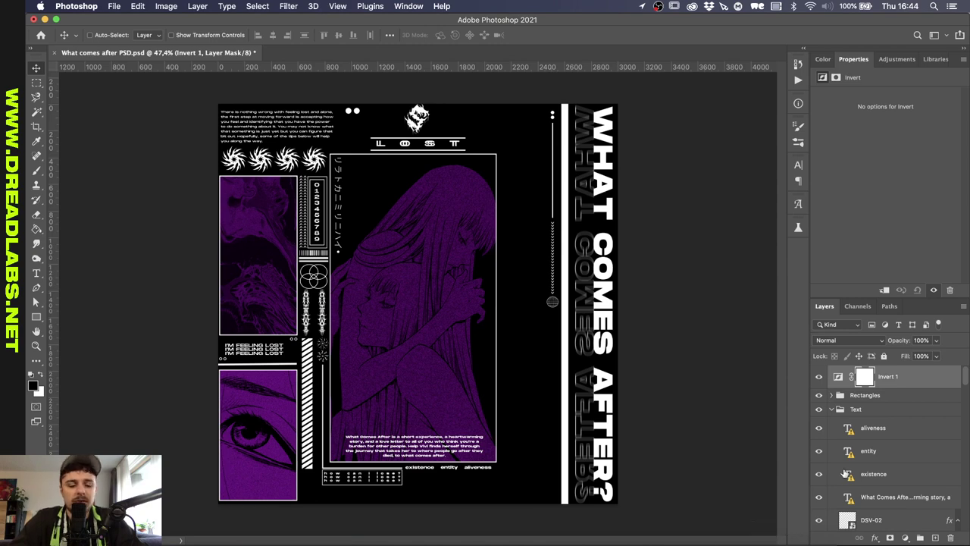
mouse_move(846, 473)
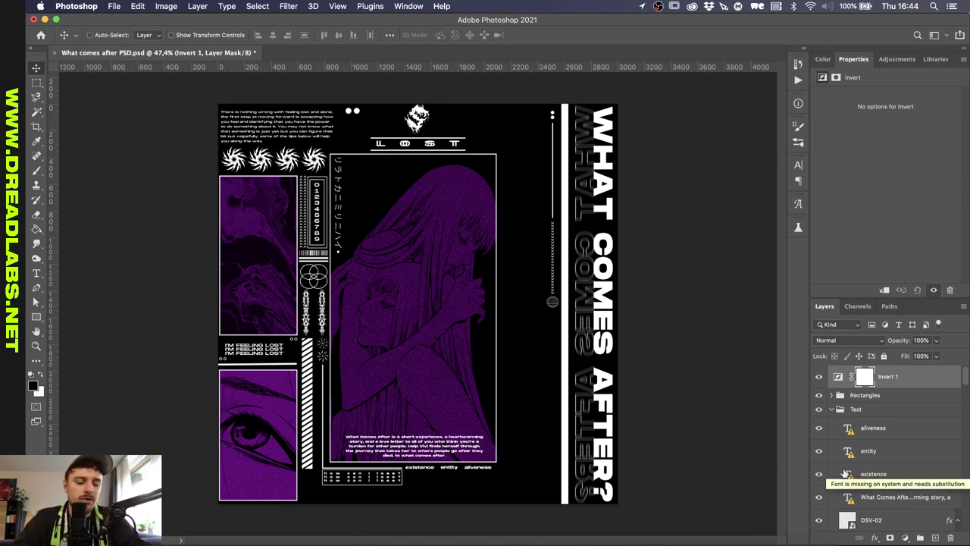
key(super)
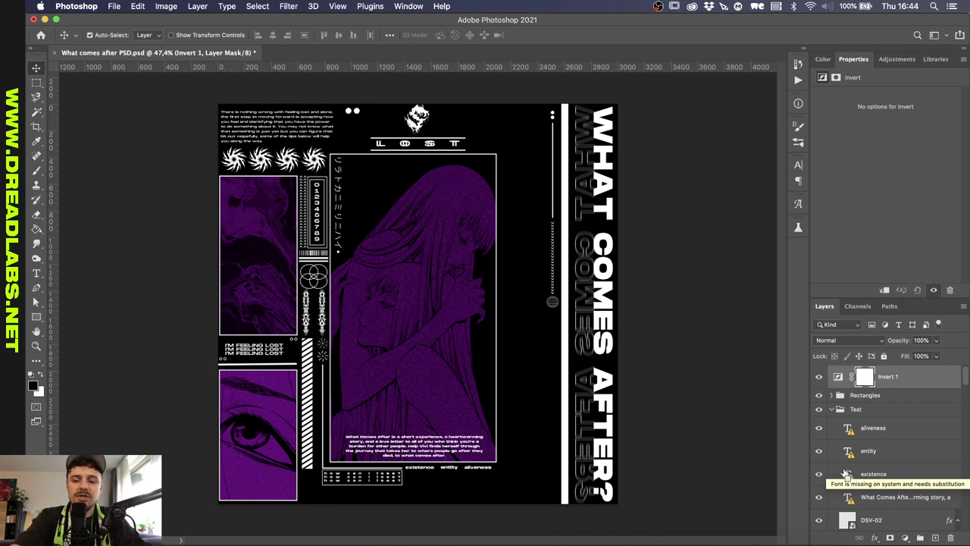
key(super+shift+alt+n)
key(super+shift+alt+e)
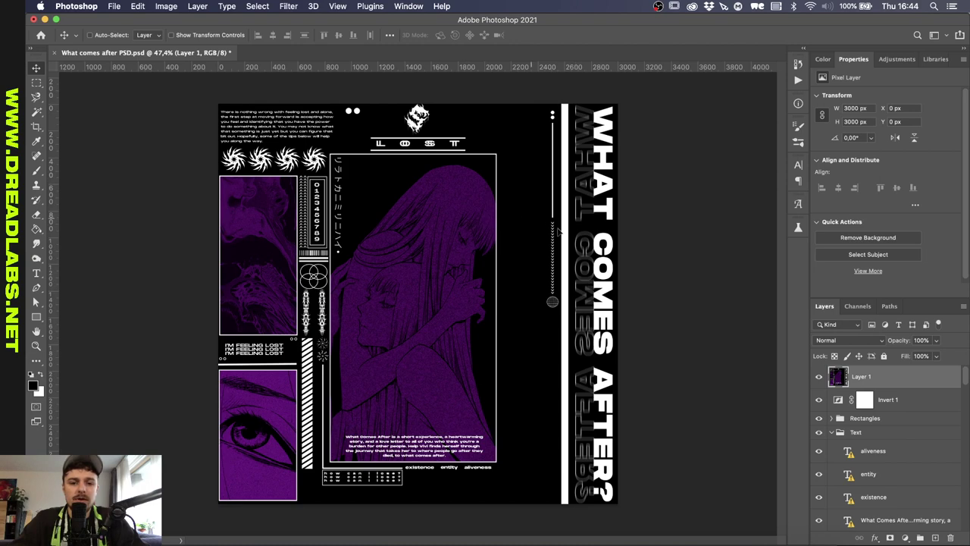
drag(472, 223, 488, 240)
key(super+z)
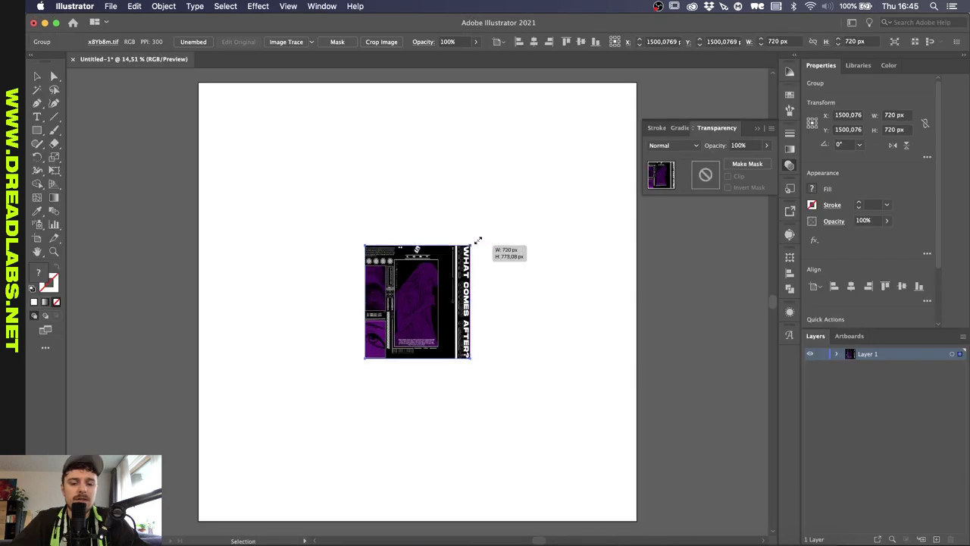
- In Illustrator, scale the placed poster image proportionally to fill the 3000 px artboard
drag(477, 242, 637, 82)
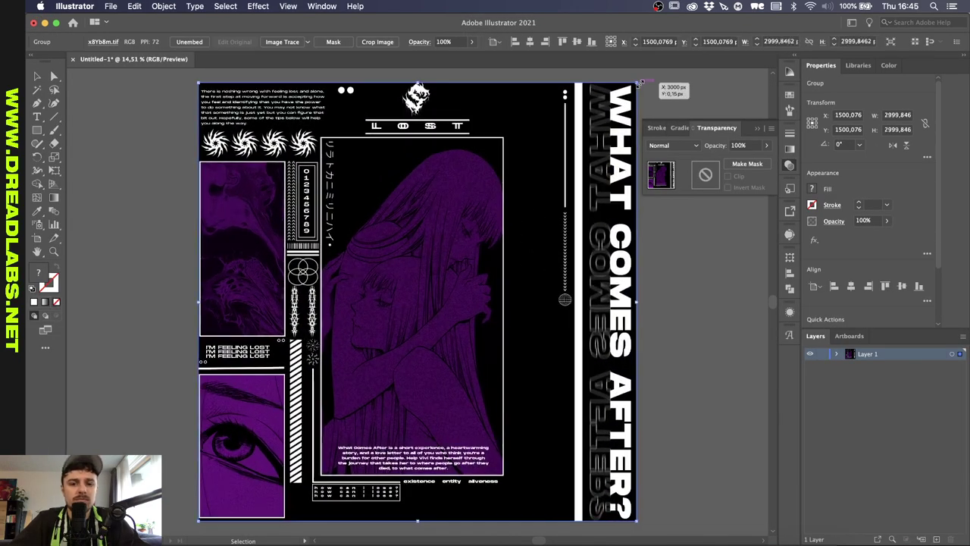
scroll(455, 317, down, 5)
scroll(484, 332, up, 4)
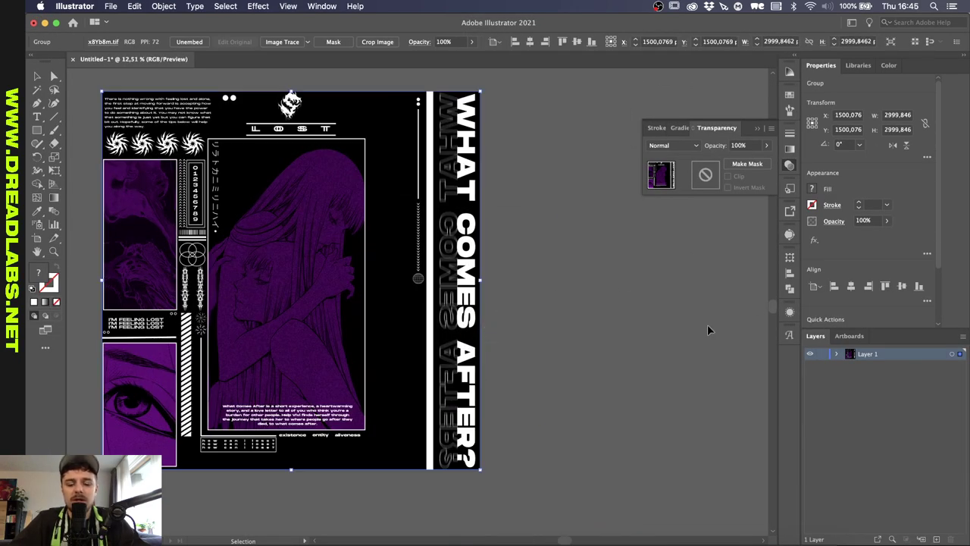
- Add a second 3000 x 3000 px artboard beside the poster
key(shift+o)
click(195, 42)
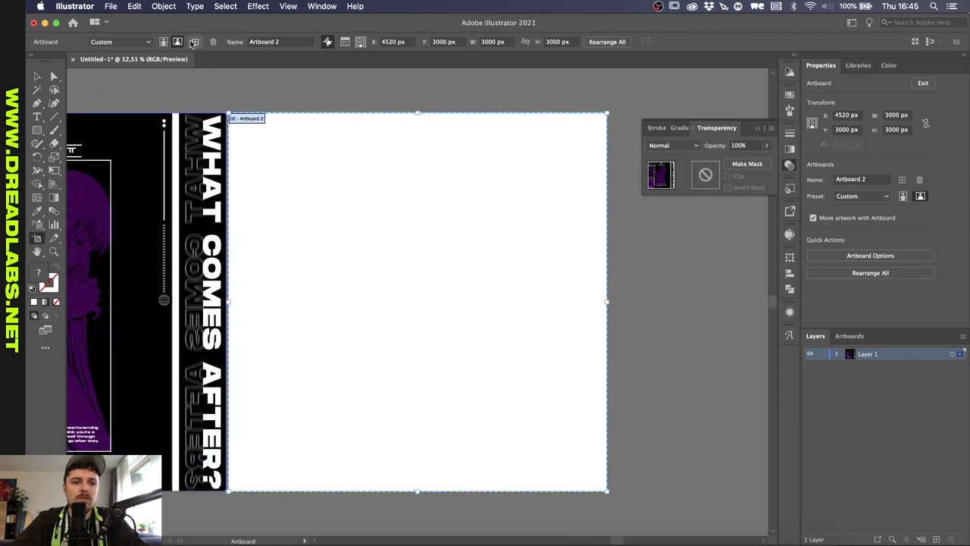
key(v)
click(398, 220)
- Draw a 3000 x 3000 px rectangle covering the new artboard and fill it with black sampled from the poster
scroll(398, 220, left, 1)
key(m)
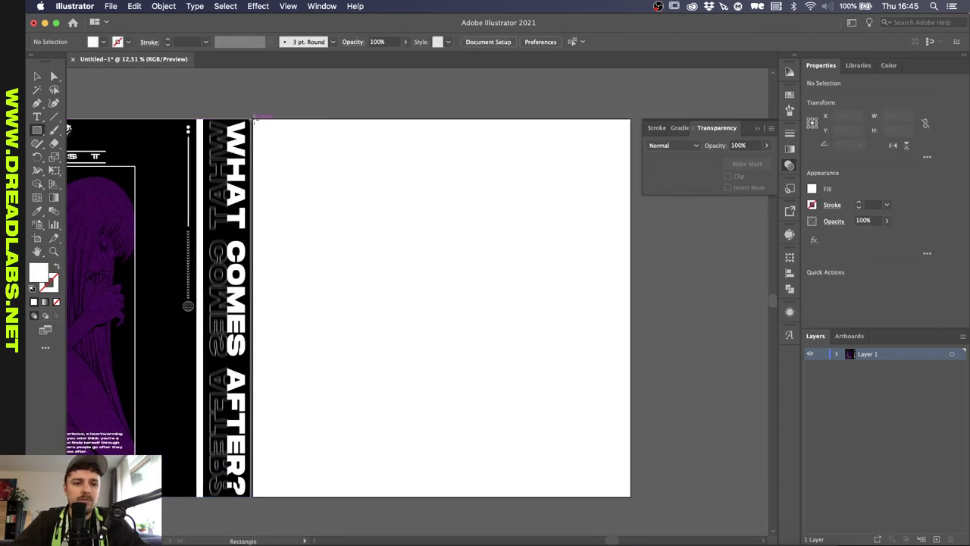
drag(254, 119, 632, 497)
key(i)
click(175, 381)
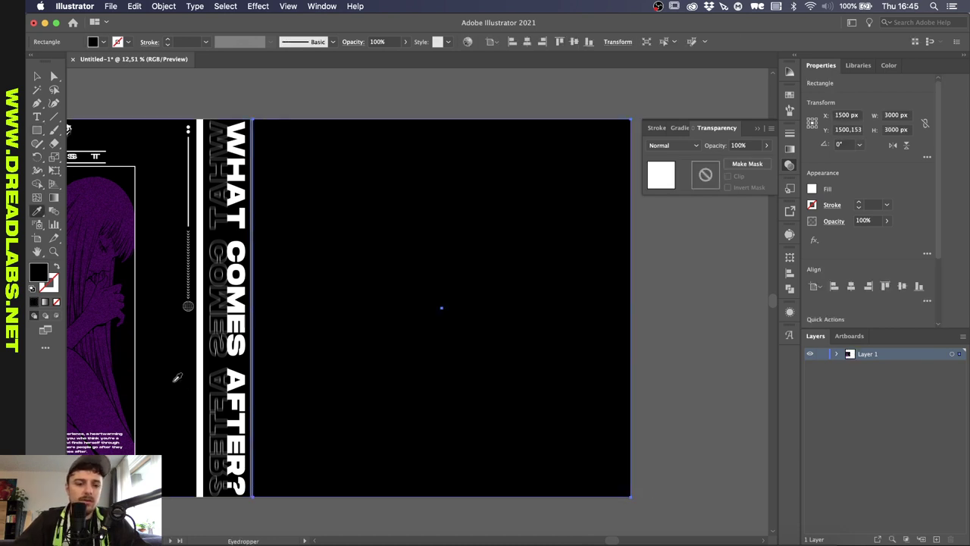
- Deselect the rectangle and set the fill colour to white
key(v)
click(644, 310)
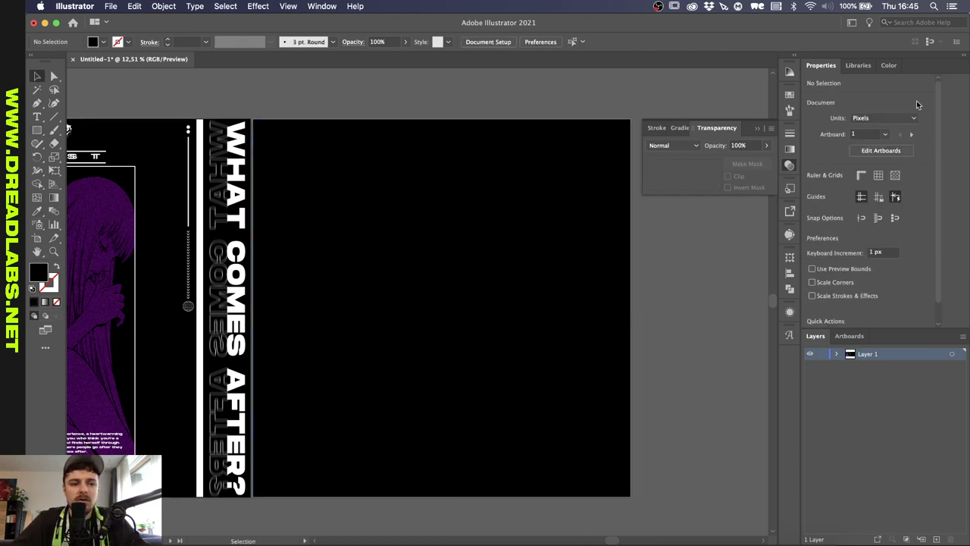
click(890, 67)
click(823, 142)
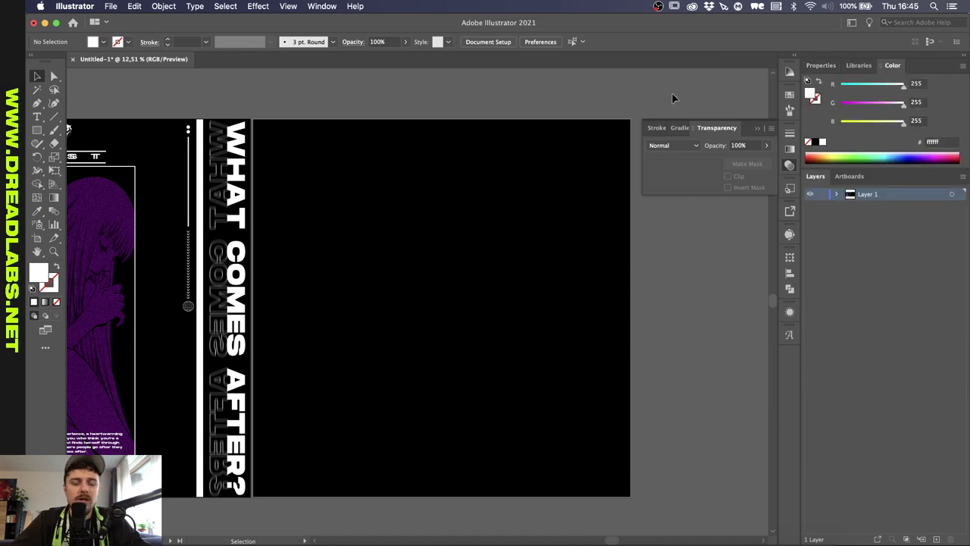
- Lock the black rectangle and the poster group in Layer 1, and collapse the floating Transparency panel
click(837, 194)
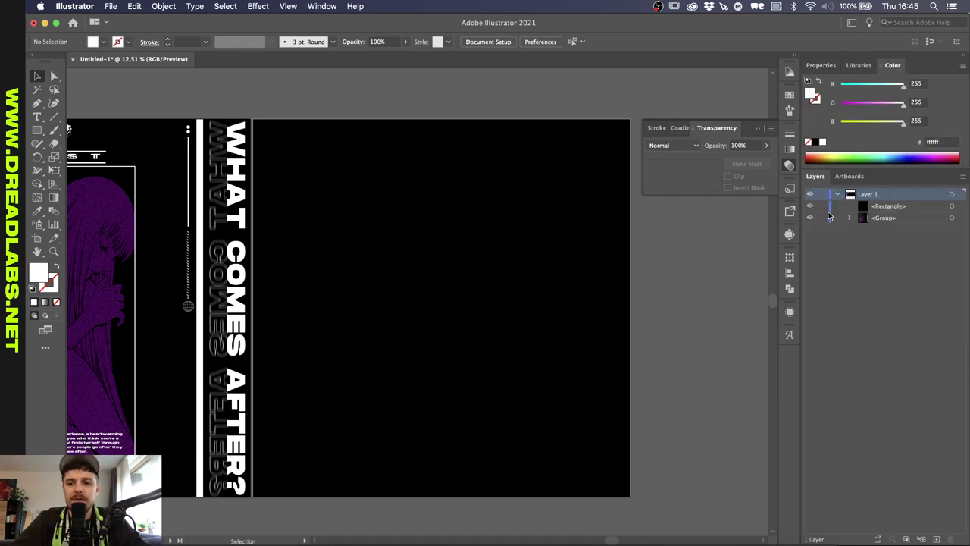
drag(822, 207, 822, 228)
scroll(339, 196, down, 3)
scroll(340, 196, left, 3)
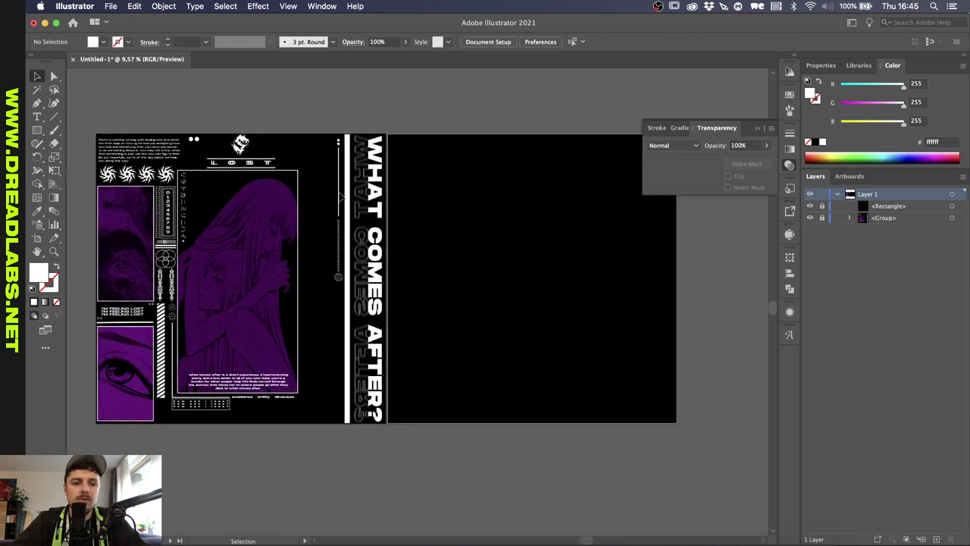
scroll(397, 191, up, 1)
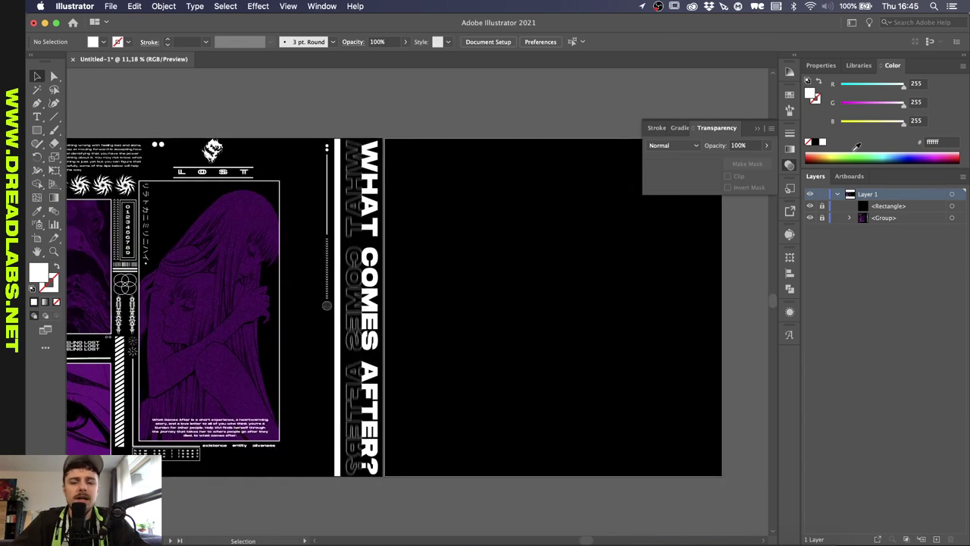
click(761, 128)
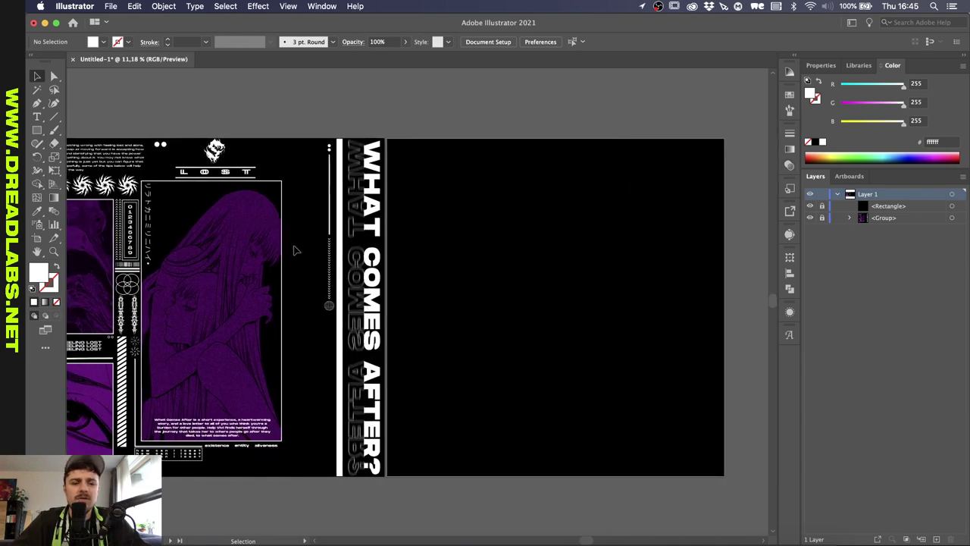
scroll(296, 250, left, 3)
scroll(296, 250, down, 1)
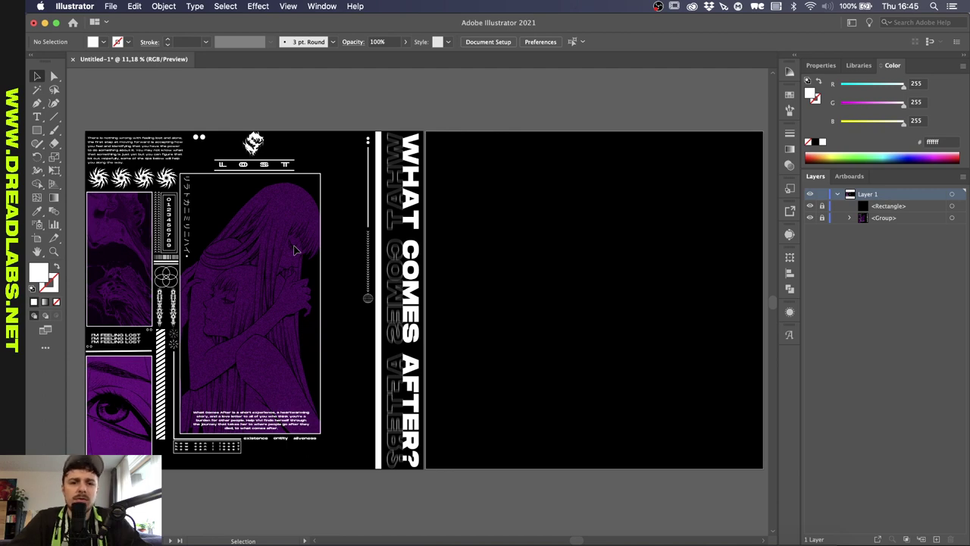
- Place a placeholder point text in Nimbus Sans near the upper edge of the black artboard
key(t)
scroll(488, 159, right, 2)
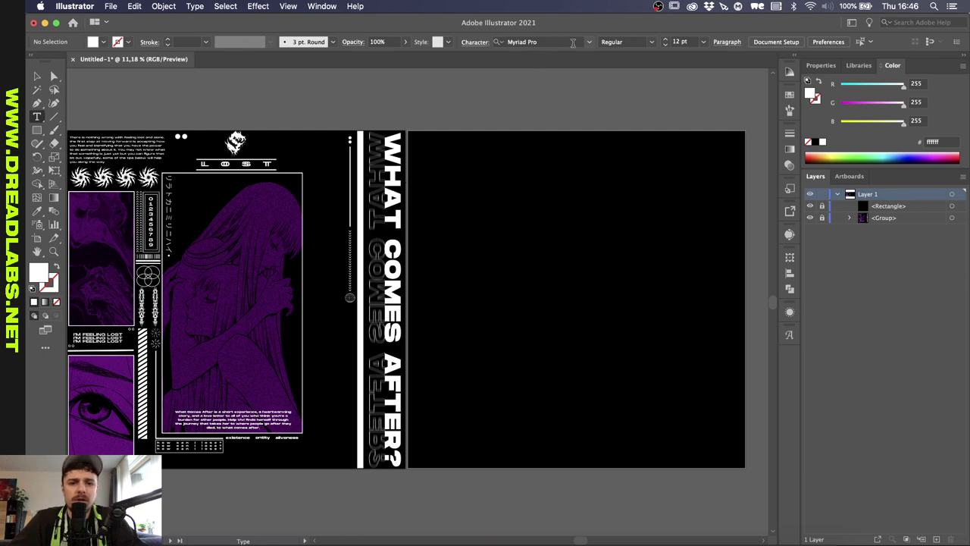
click(573, 43)
click(591, 43)
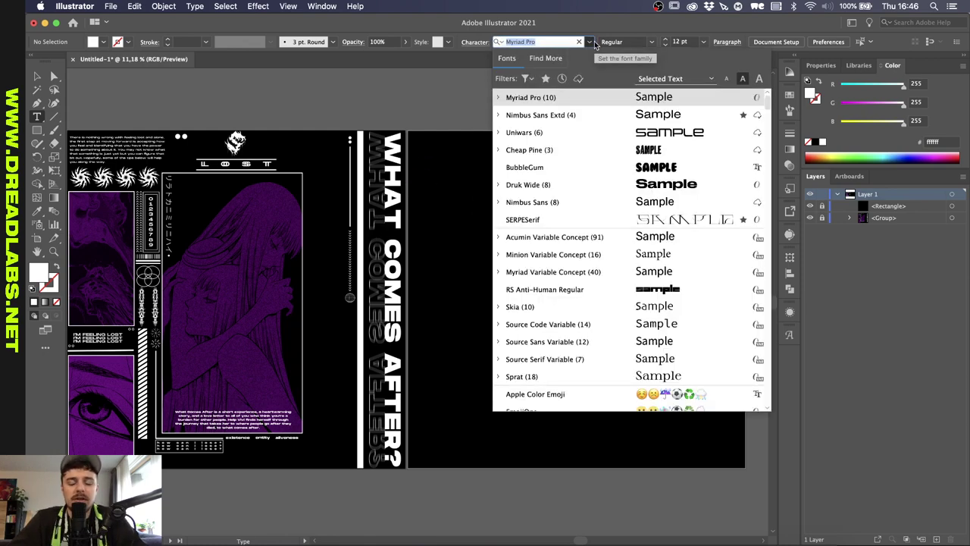
click(530, 202)
click(448, 141)
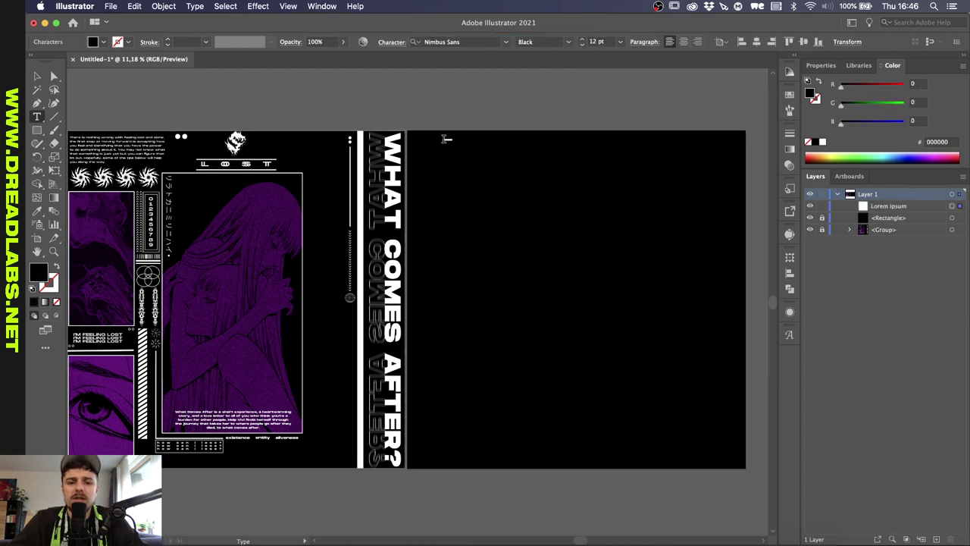
key(Escape)
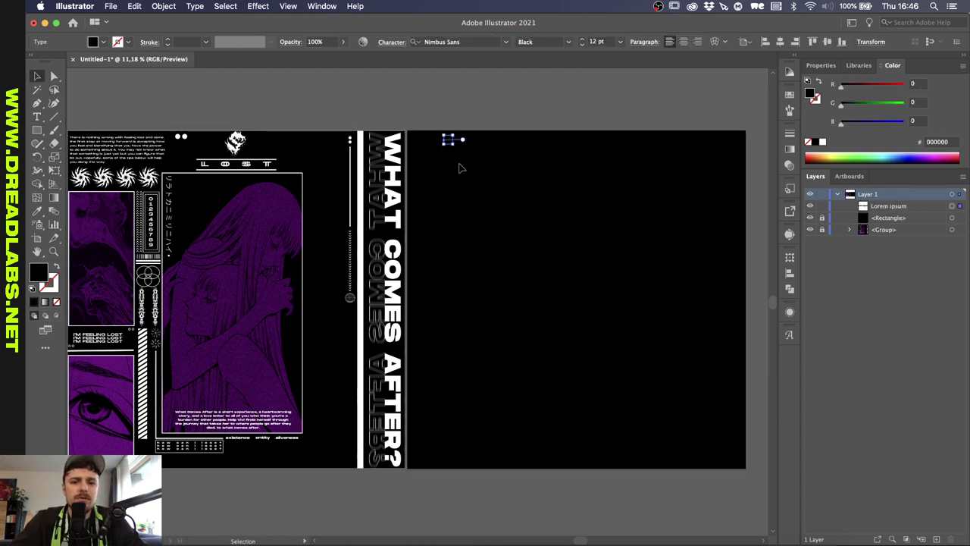
- Enlarge the placeholder text to about 200 pt above the black artboard and fill it white
drag(452, 144, 630, 290)
drag(449, 149, 451, 106)
click(818, 156)
click(823, 141)
- Replace the placeholder wording with WHAT COMES NEXT
double_click(479, 111)
key(super+a)
text(WHAT COMES NEXT)
key(Escape)
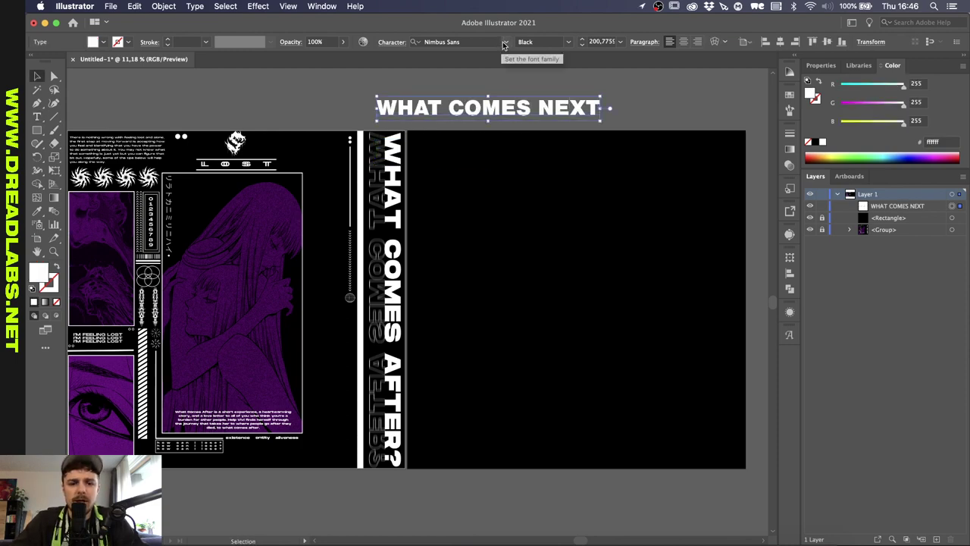
- Change the title's font to Adrianna Extended ExtraBold
click(503, 44)
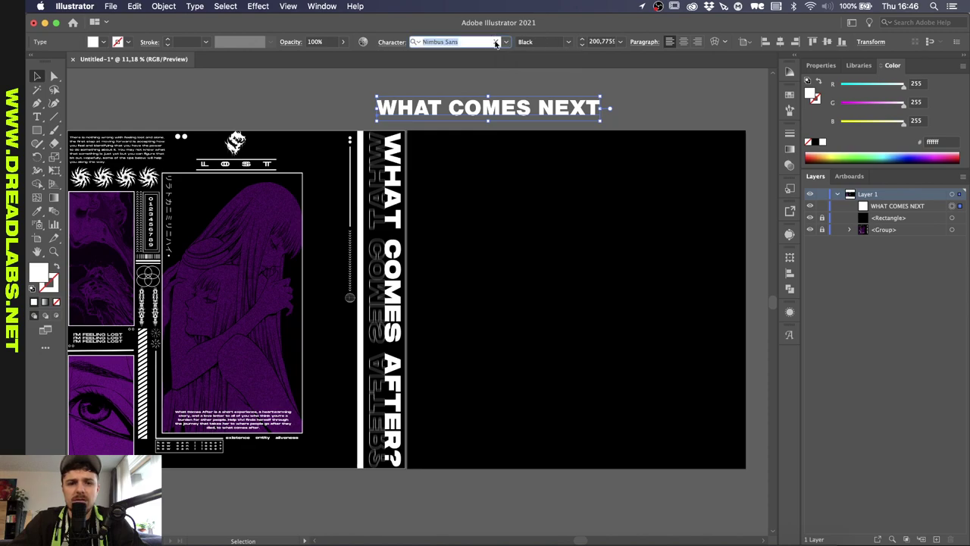
text(adrianna)
click(513, 375)
click(392, 42)
click(334, 108)
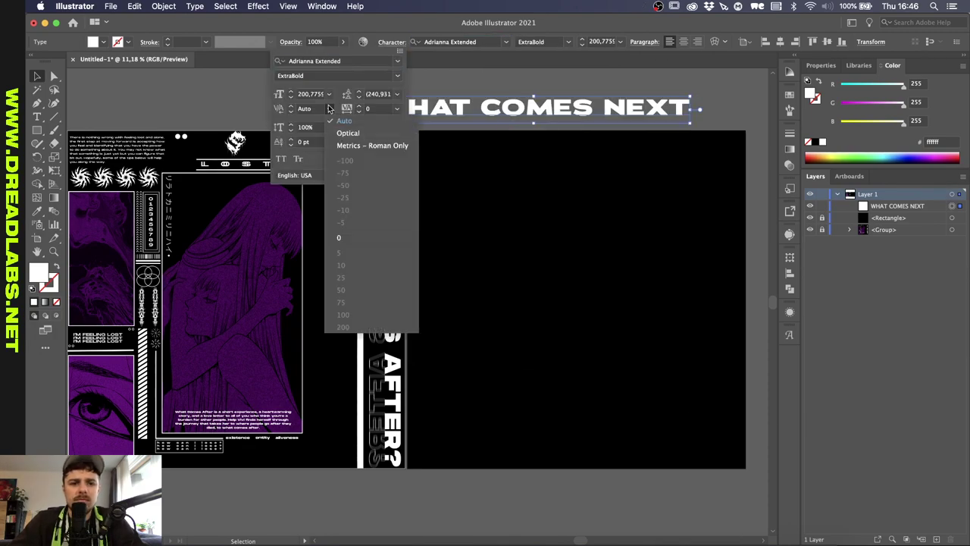
click(440, 93)
- Replace the word NEXT with AFTER so the title reads WHAT COMES AFTER
scroll(436, 92, down, 3)
scroll(432, 92, up, 3)
double_click(635, 106)
text(AFTER)
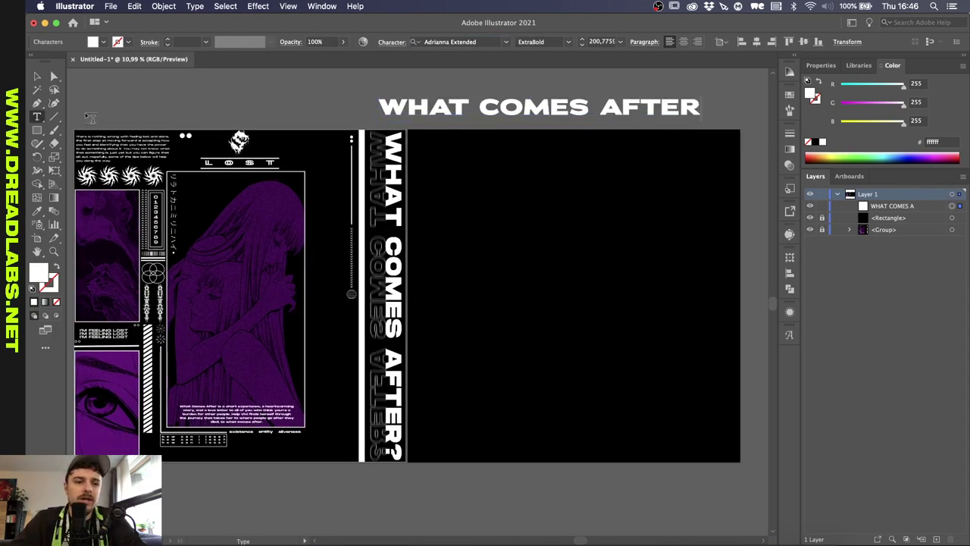
- Try rotating the WHAT COMES AFTER title 90° clockwise and placing it vertically over the black artboard
click(36, 75)
drag(705, 106, 622, 265)
drag(551, 155, 568, 309)
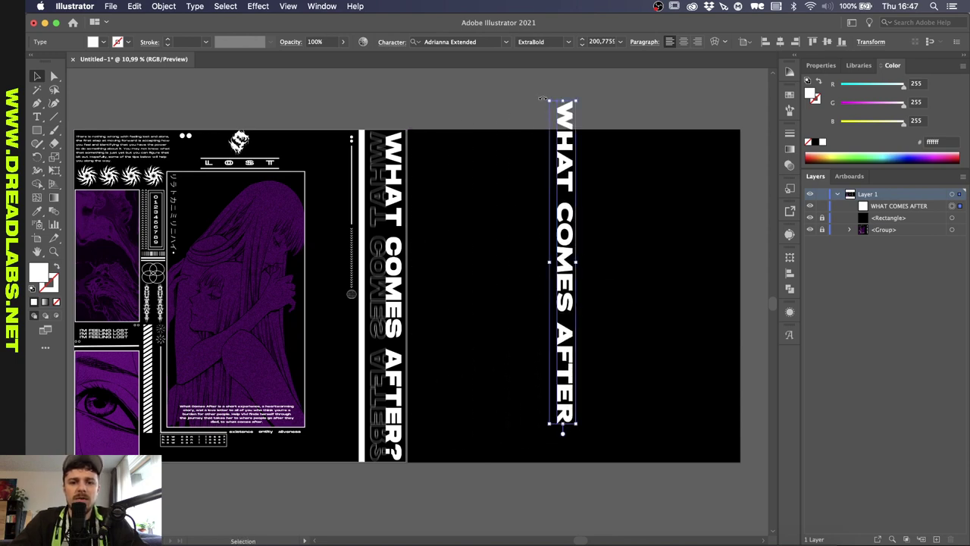
mouse_move(541, 104)
mouse_down()
mouse_move(493, 283)
mouse_move(546, 240)
mouse_move(533, 97)
mouse_up()
scroll(503, 220, down, 1)
click(511, 119)
- Activate the Rectangle tool and set the fill colour to light red #ff5c5c with no stroke
scroll(512, 115, up, 2)
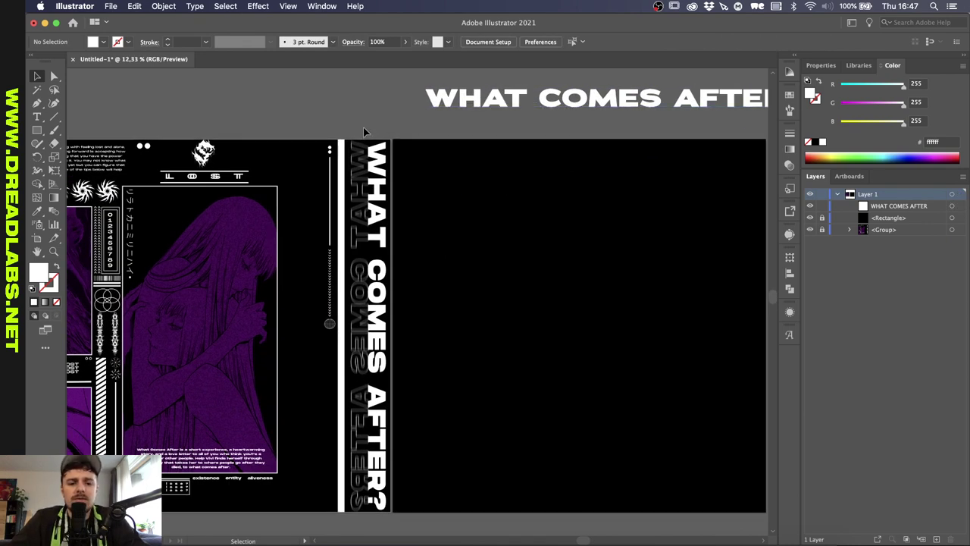
scroll(402, 159, up, 3)
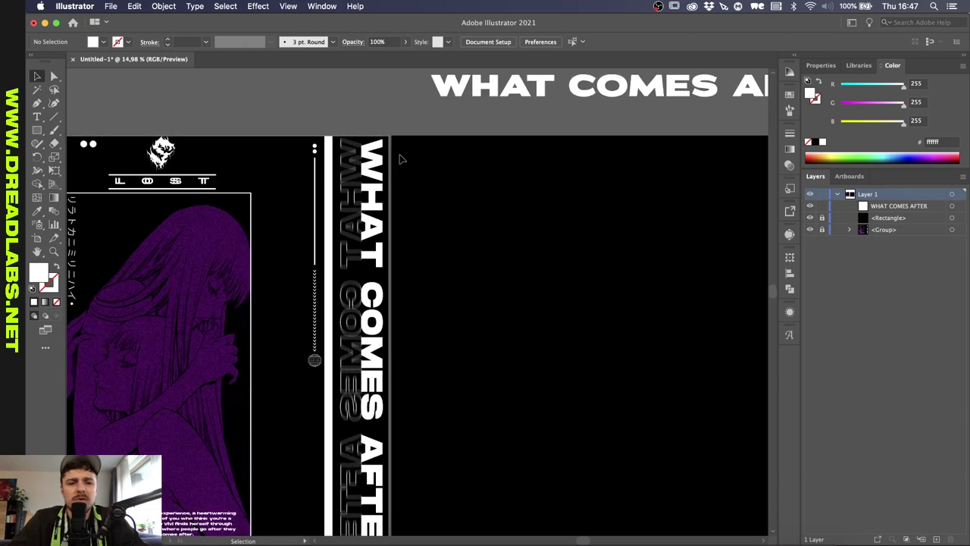
key(m)
scroll(262, 230, down, 10)
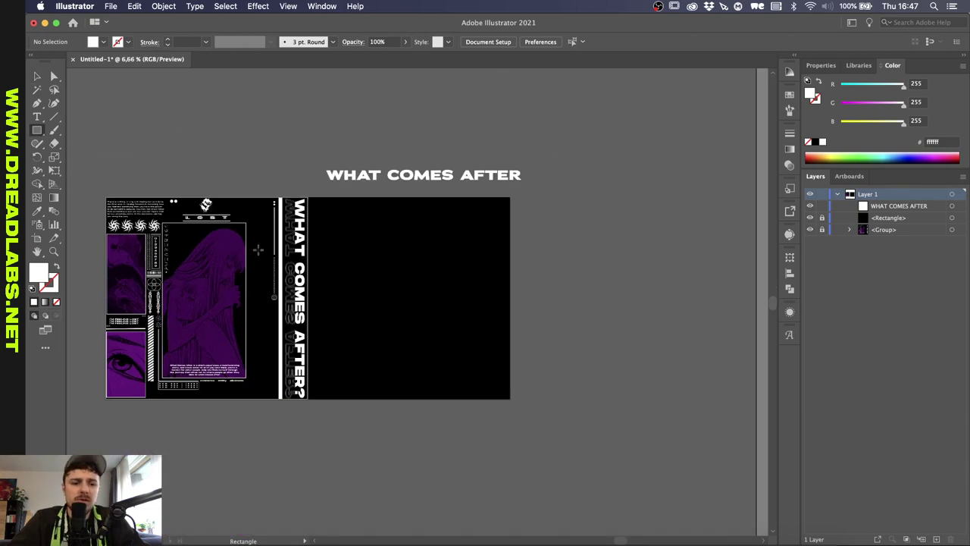
scroll(278, 249, up, 10)
scroll(223, 262, up, 1)
scroll(223, 262, right, 1)
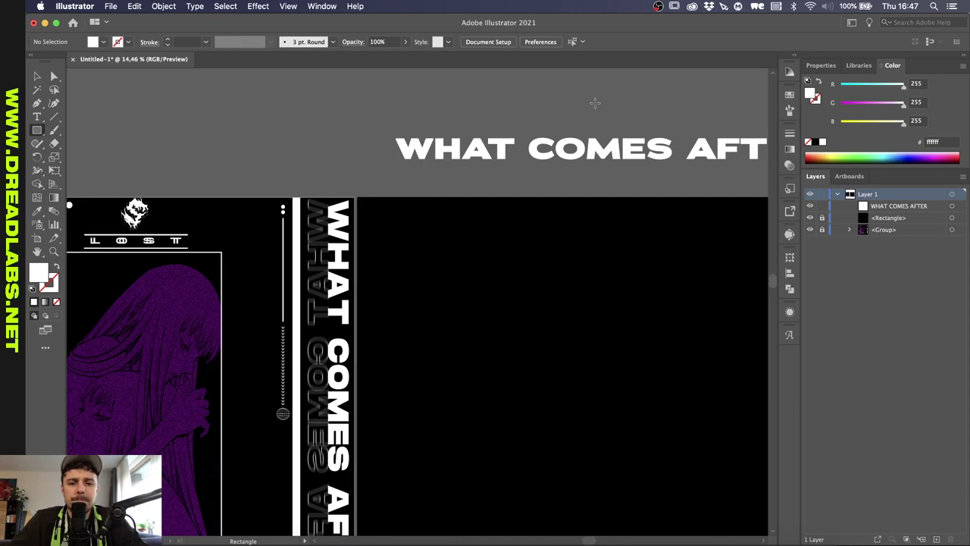
drag(829, 156, 828, 155)
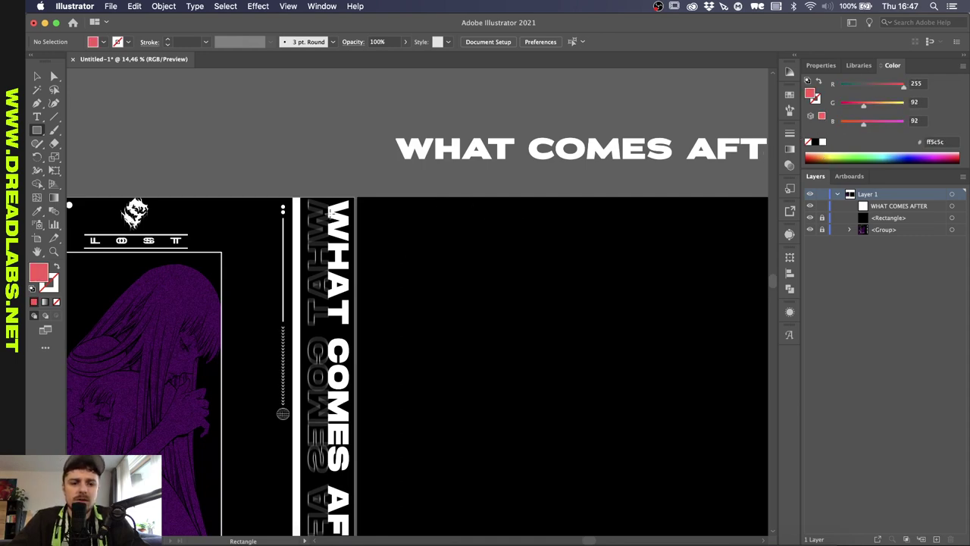
- Create a 100 × 100 px square at the top-left corner of the black artboard
scroll(331, 215, up, 3)
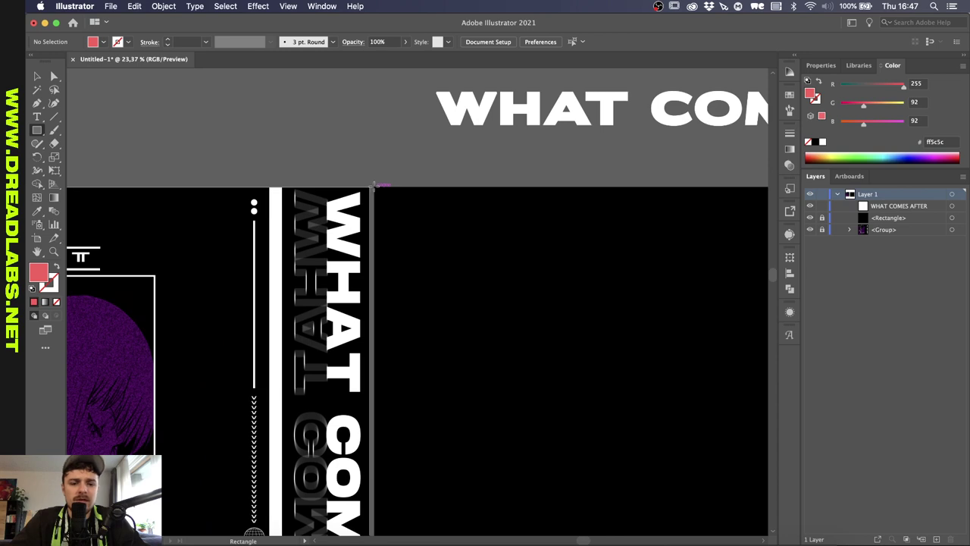
click(374, 184)
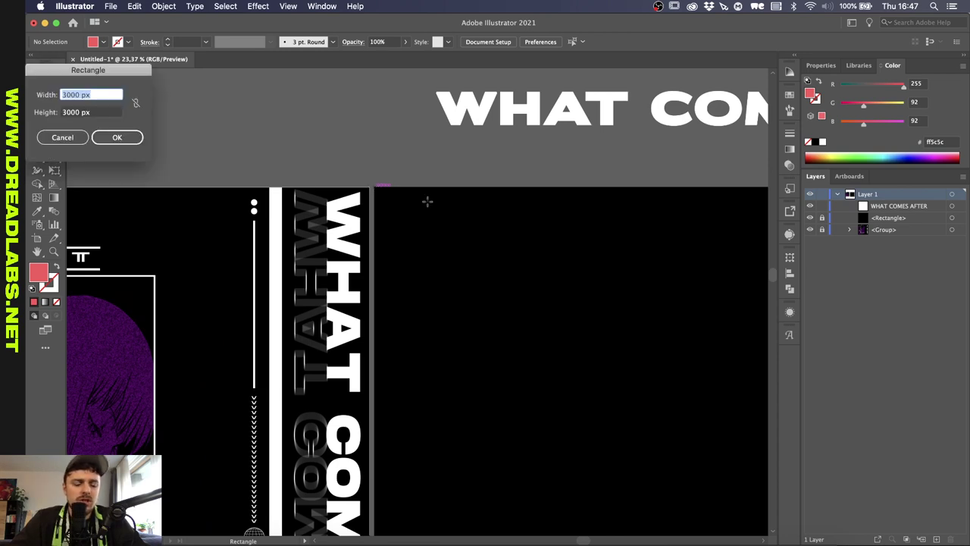
text(100)
key(Tab)
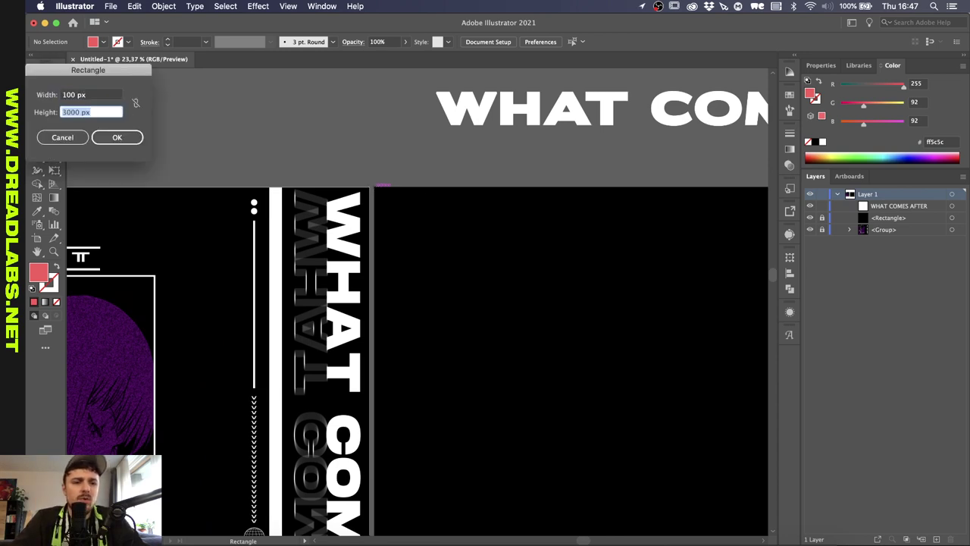
text(100)
key(Return)
key(v)
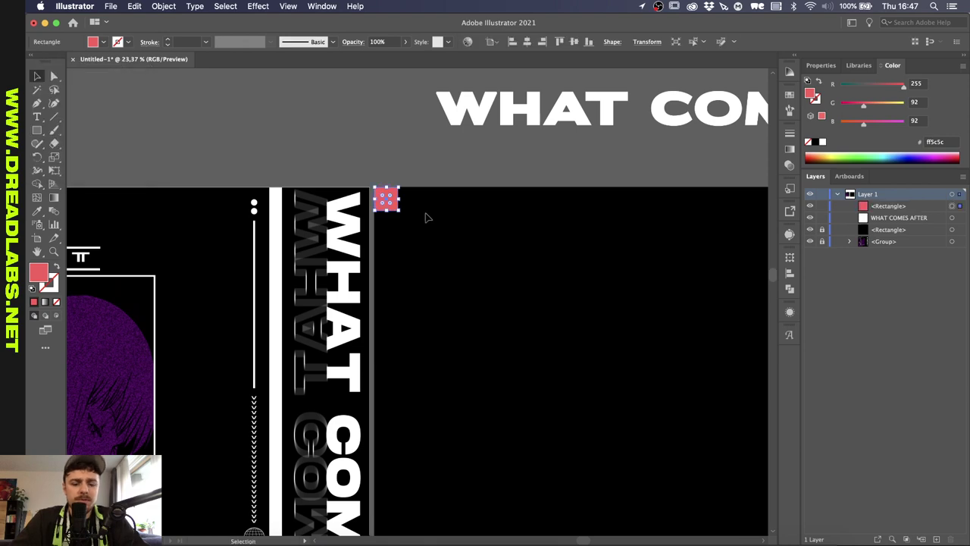
- Duplicate the red square in place and align the copy to the black artboard's right edge
click(402, 169)
scroll(401, 169, down, 4)
scroll(395, 199, up, 3)
click(397, 168)
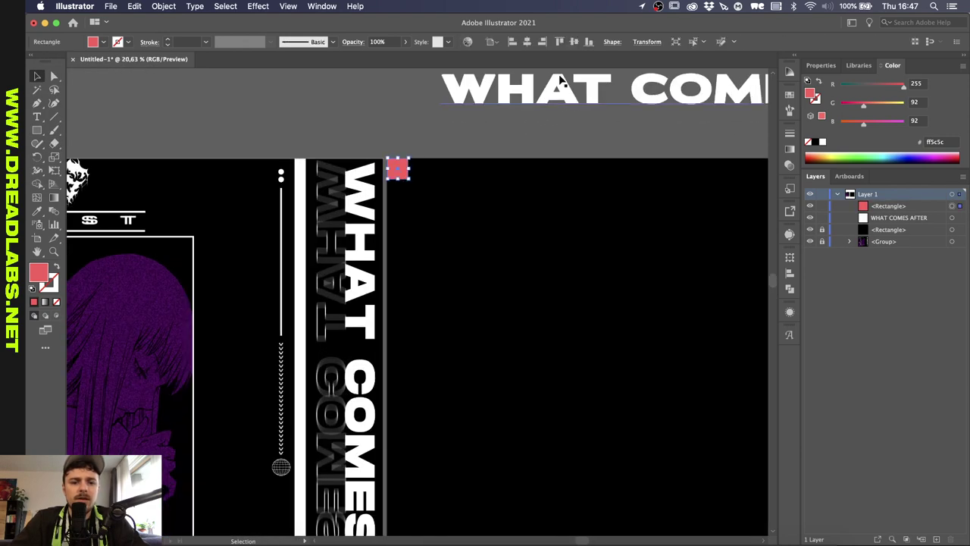
click(425, 128)
scroll(415, 136, down, 4)
scroll(406, 133, up, 2)
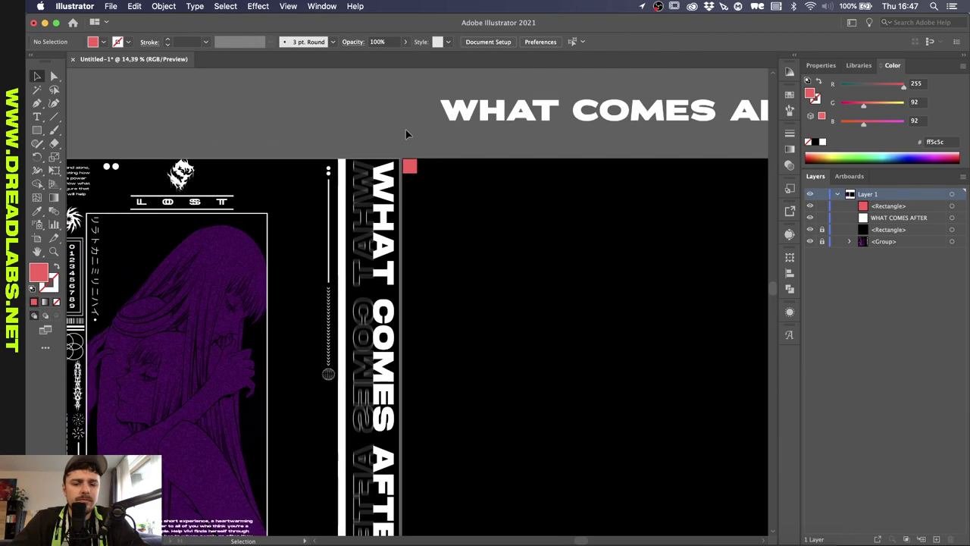
click(409, 166)
scroll(409, 167, down, 2)
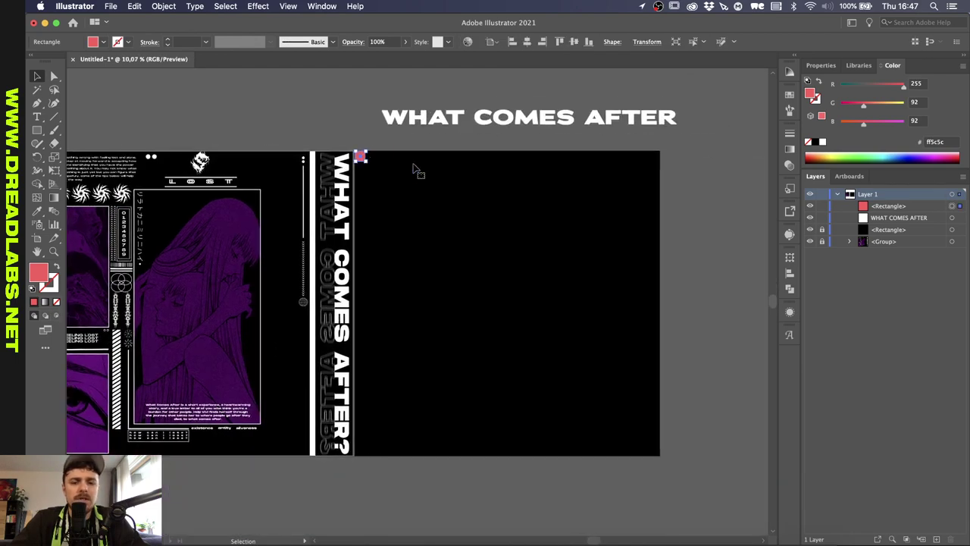
key(super+c)
key(super+f)
click(528, 42)
click(542, 43)
- Duplicate both upper red squares in place and align the copies to the artboard's bottom edge as margin guides
shift+click(360, 156)
key(super+c)
key(super+f)
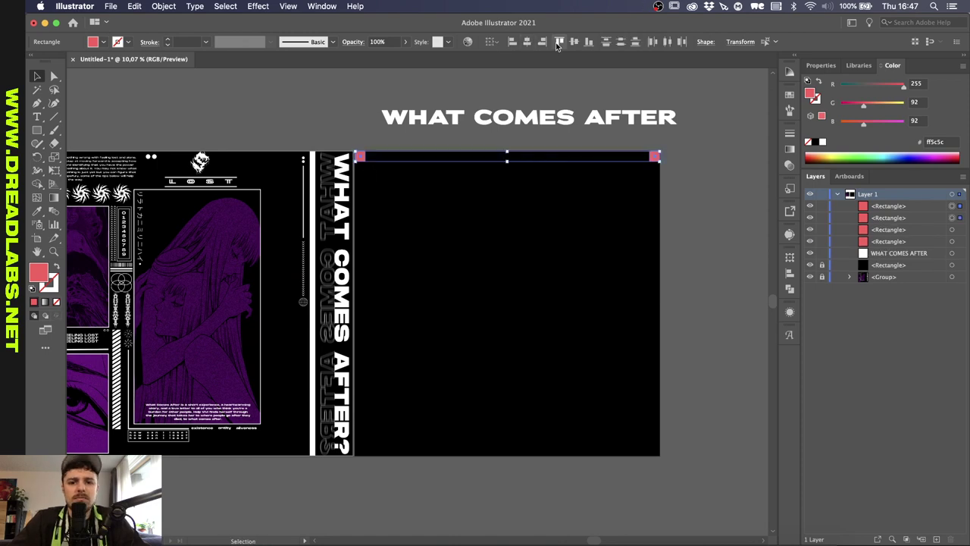
click(492, 43)
click(523, 80)
click(589, 43)
click(338, 131)
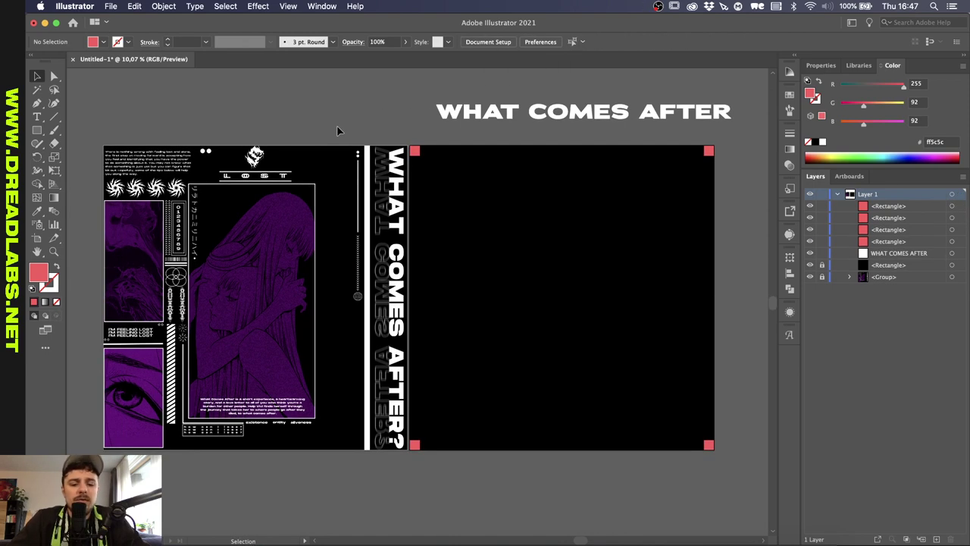
- Switch to Adobe Photoshop 2021 to copy the poster's intro paragraph beginning with "There is nothing wrong"
scroll(440, 411, up, 1)
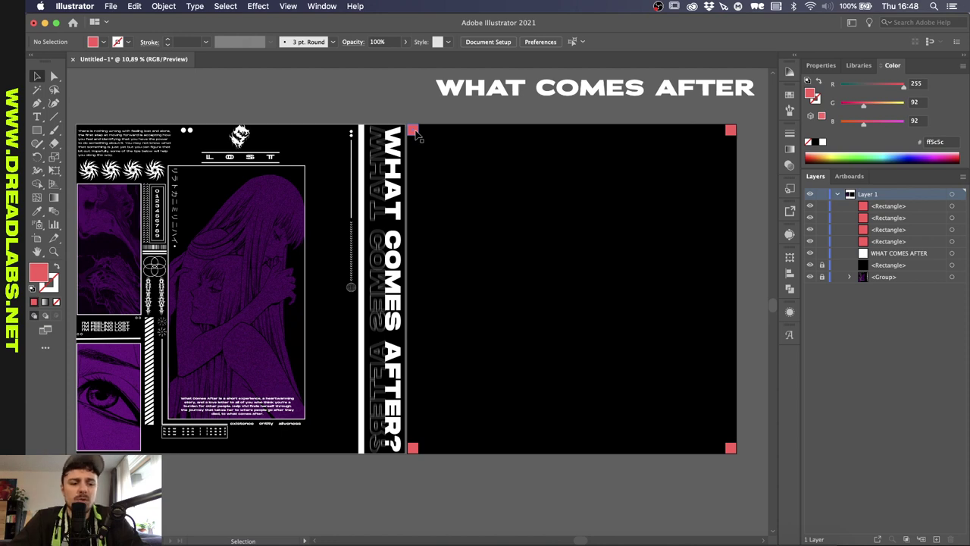
scroll(265, 112, left, 3)
scroll(265, 112, up, 1)
scroll(185, 161, up, 5)
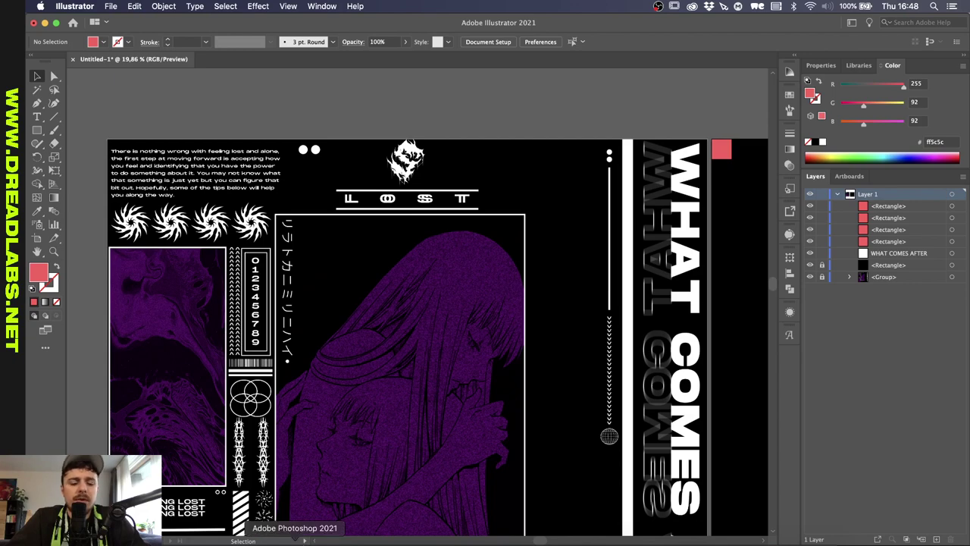
click(295, 540)
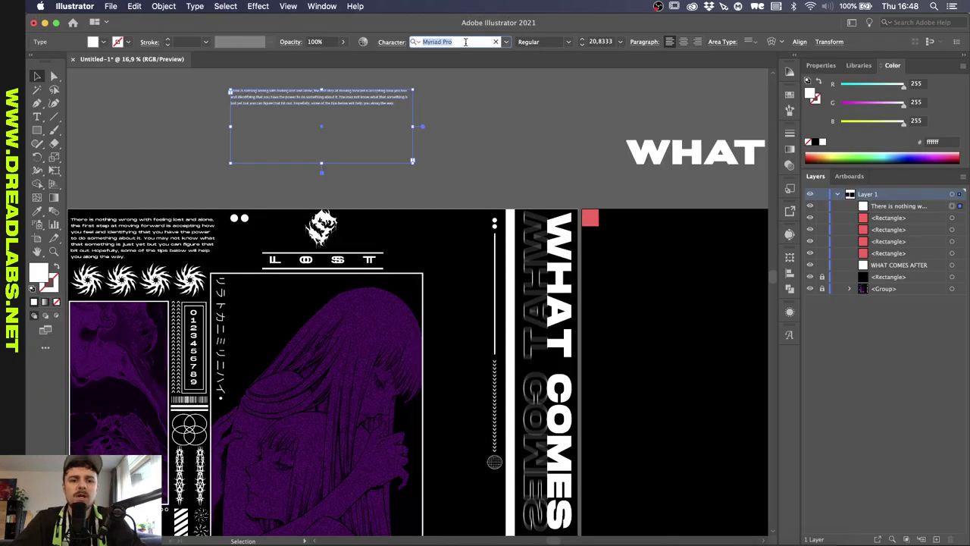
- Change the intro paragraph's font to Adrianna Extended DemiBold and widen its text frame
text(adrianna)
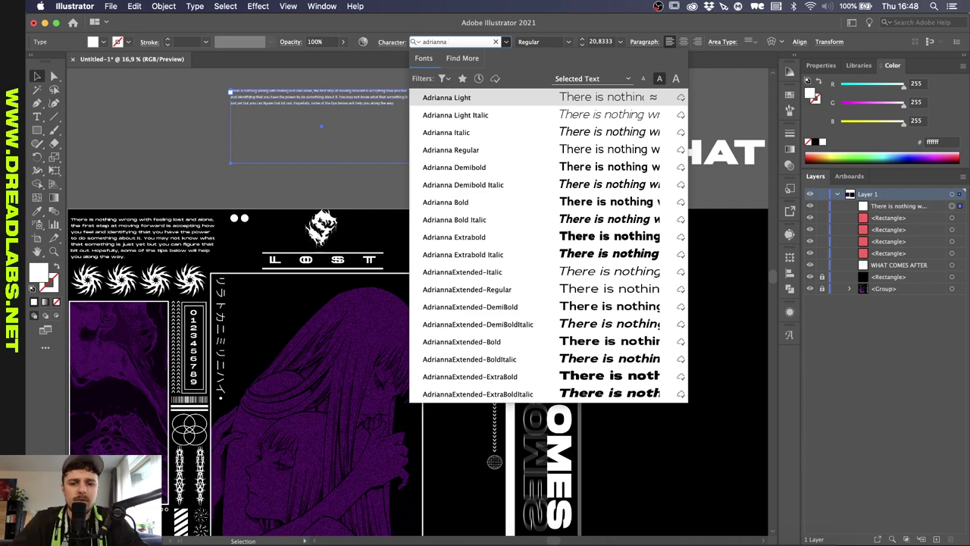
click(493, 306)
drag(413, 163, 458, 164)
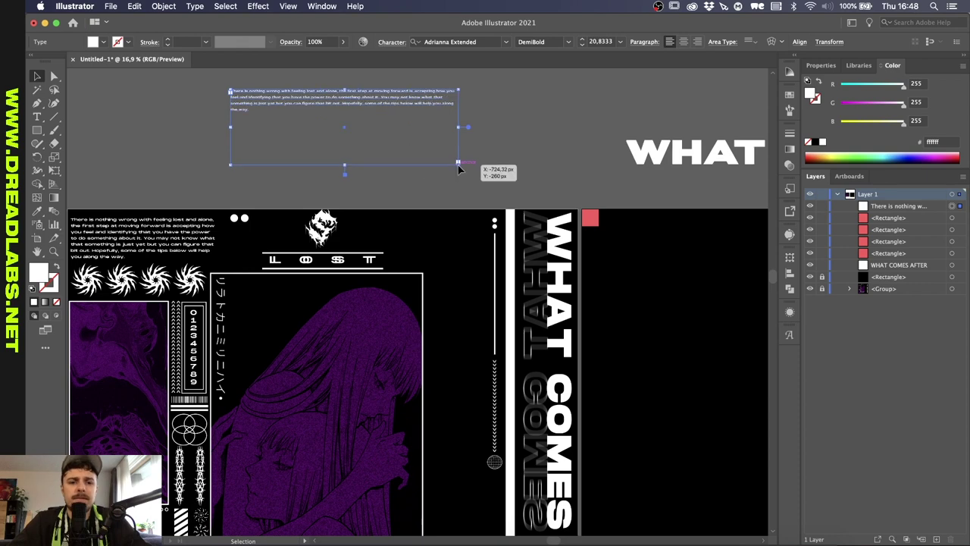
- Set the intro paragraph's font size to 32 pt
shift+click(582, 39)
shift+click(583, 38)
click(582, 45)
click(582, 44)
click(582, 44)
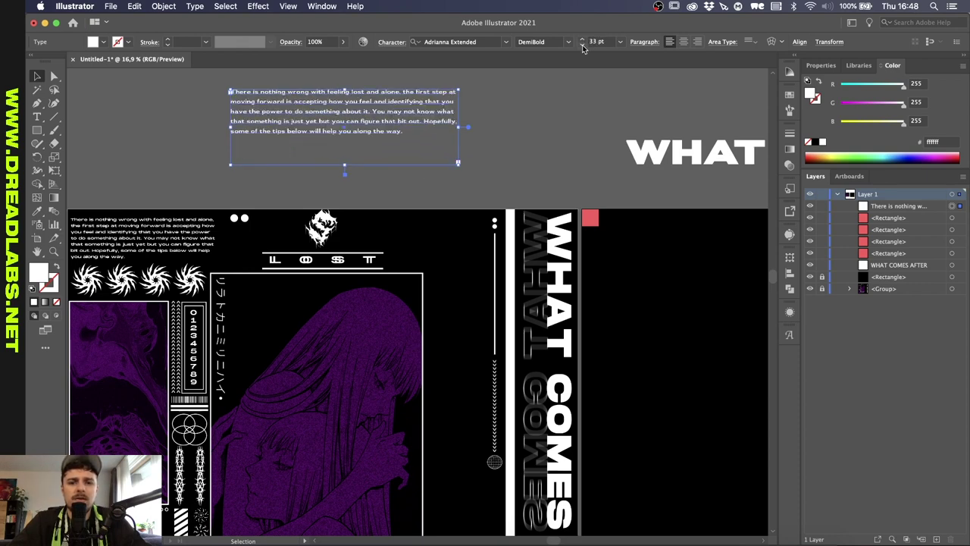
click(582, 44)
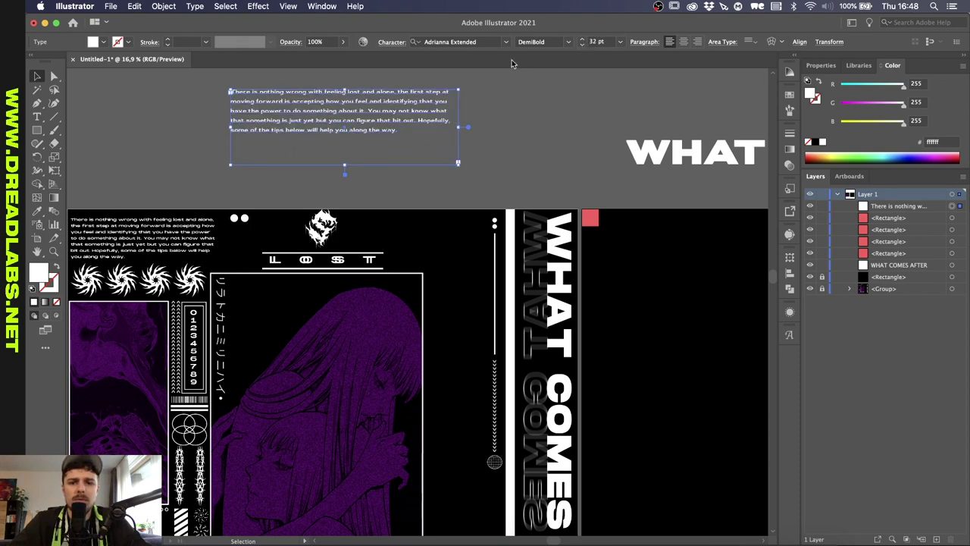
- Set the intro paragraph's kerning to Optical and both its vertical and horizontal scale to 100%
click(399, 43)
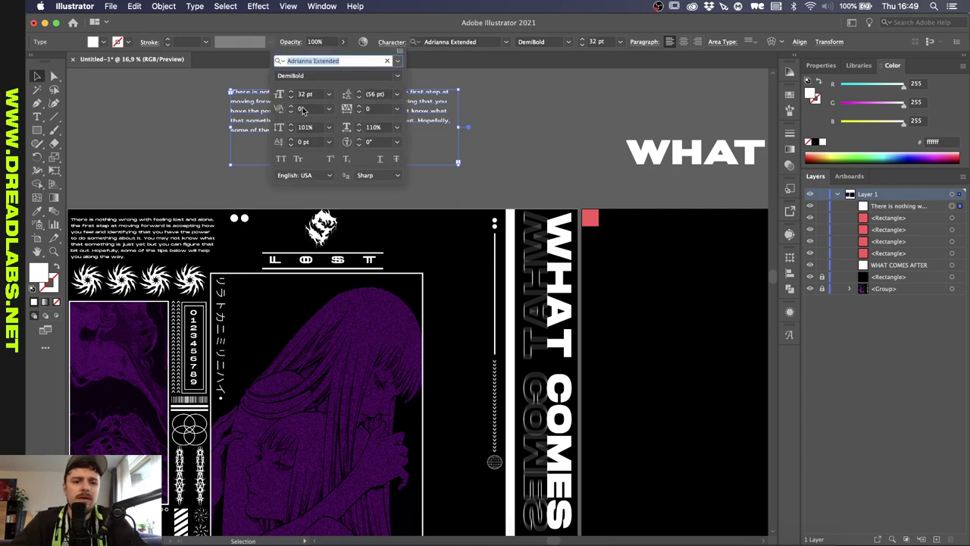
click(329, 109)
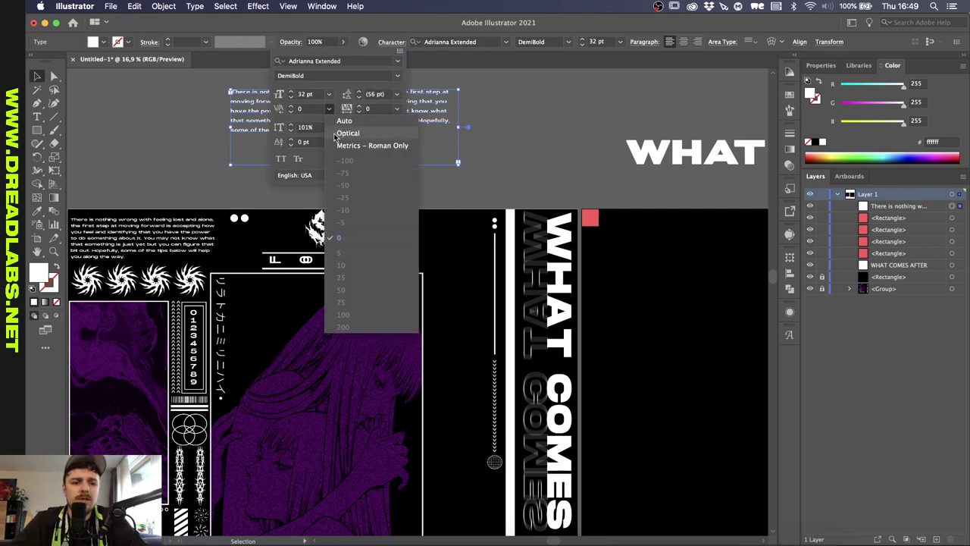
click(335, 133)
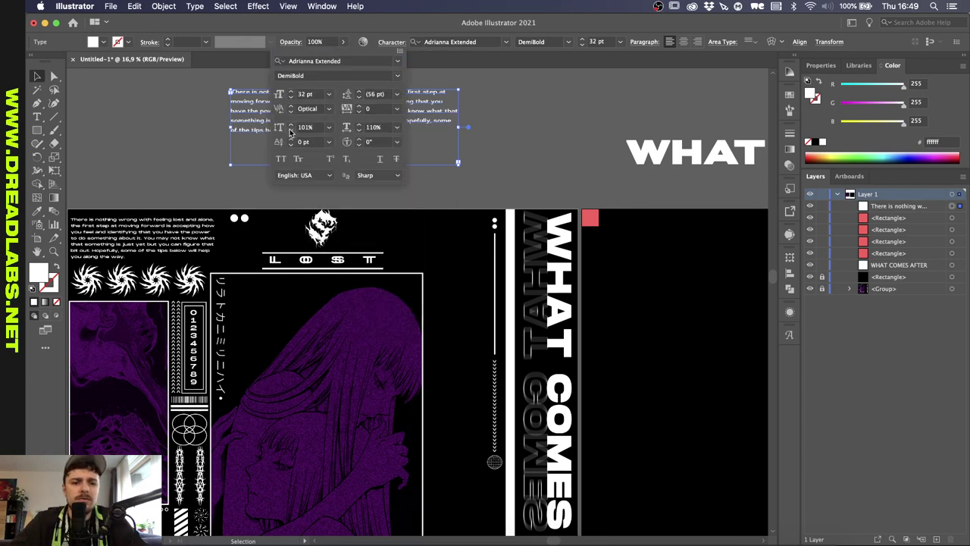
click(291, 130)
shift+click(359, 131)
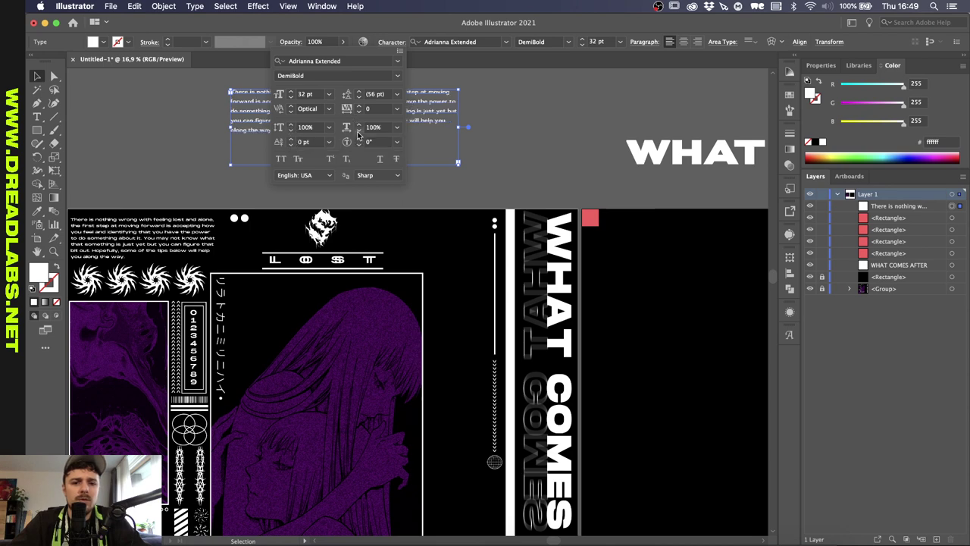
- Check the WHAT COMES AFTER title's character settings, then reselect the intro paragraph
click(658, 152)
click(658, 151)
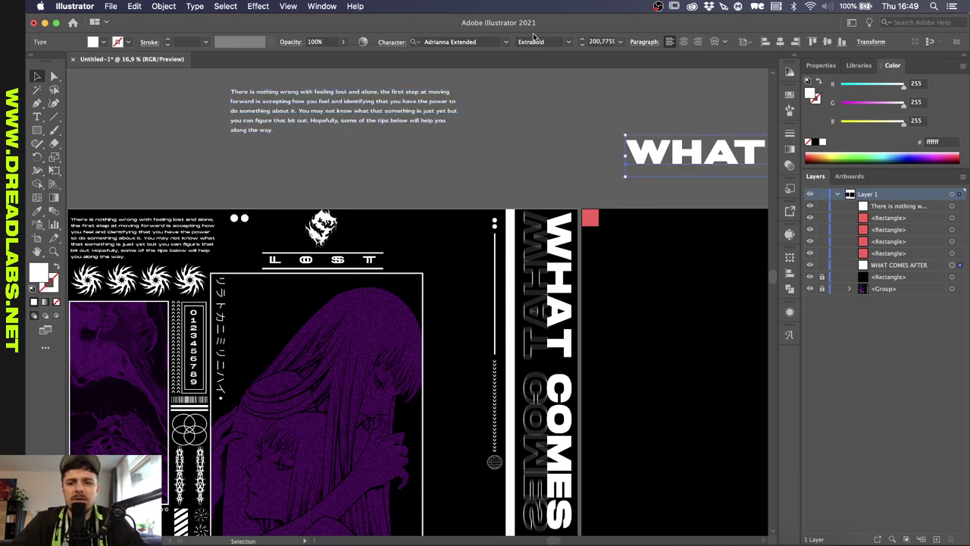
click(402, 43)
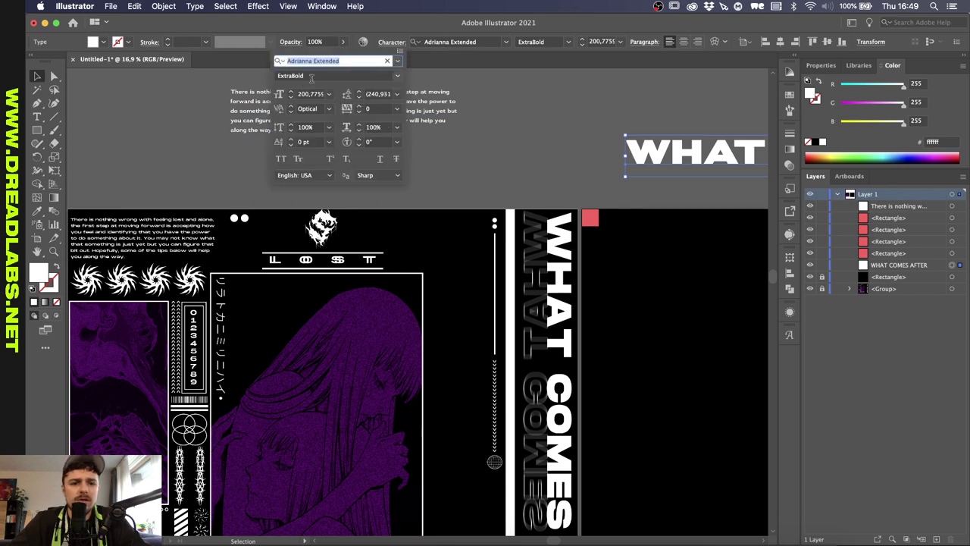
click(408, 38)
click(344, 115)
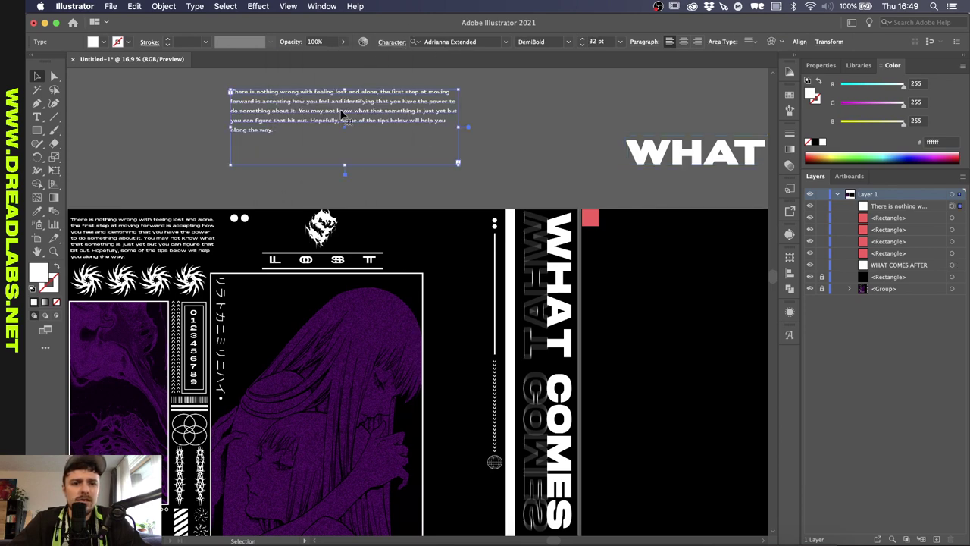
- Shorten the intro paragraph's text frame and place it on the black artboard against the upper-left red square's inner corner
drag(346, 164, 346, 150)
drag(655, 242, 644, 236)
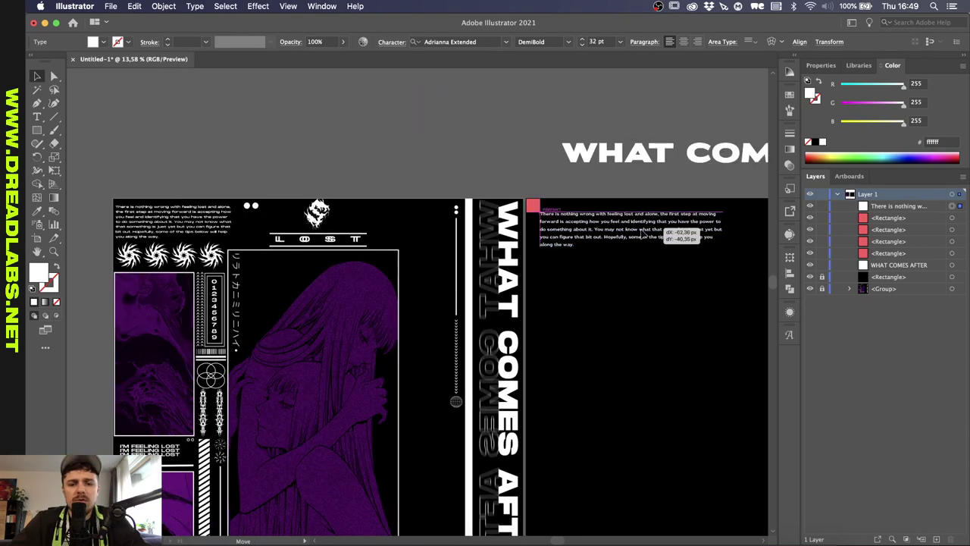
scroll(576, 220, up, 3)
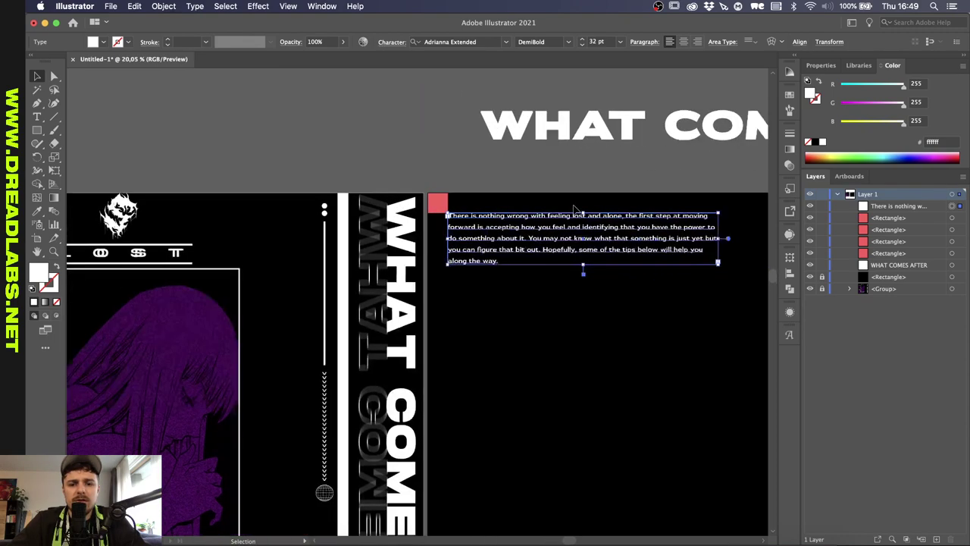
scroll(547, 197, right, 2)
click(413, 164)
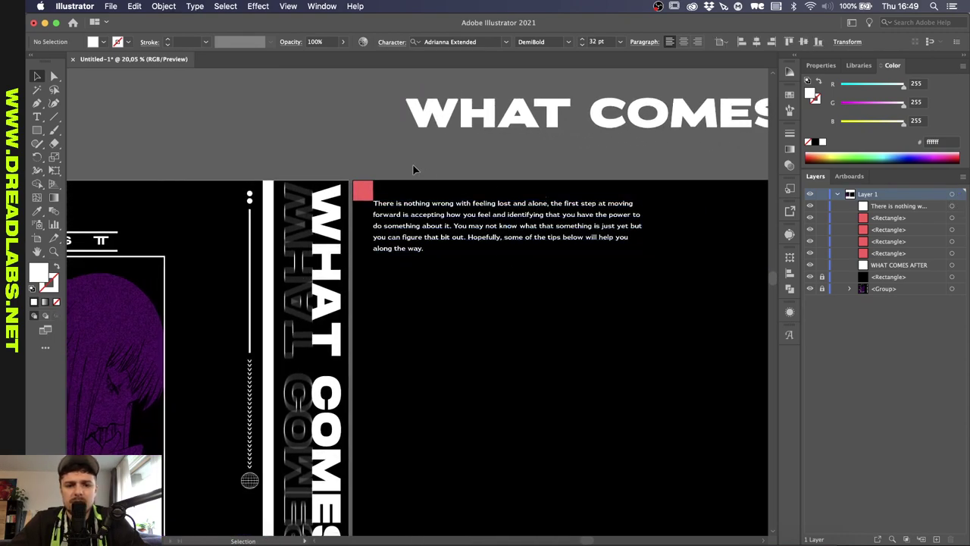
scroll(373, 196, up, 3)
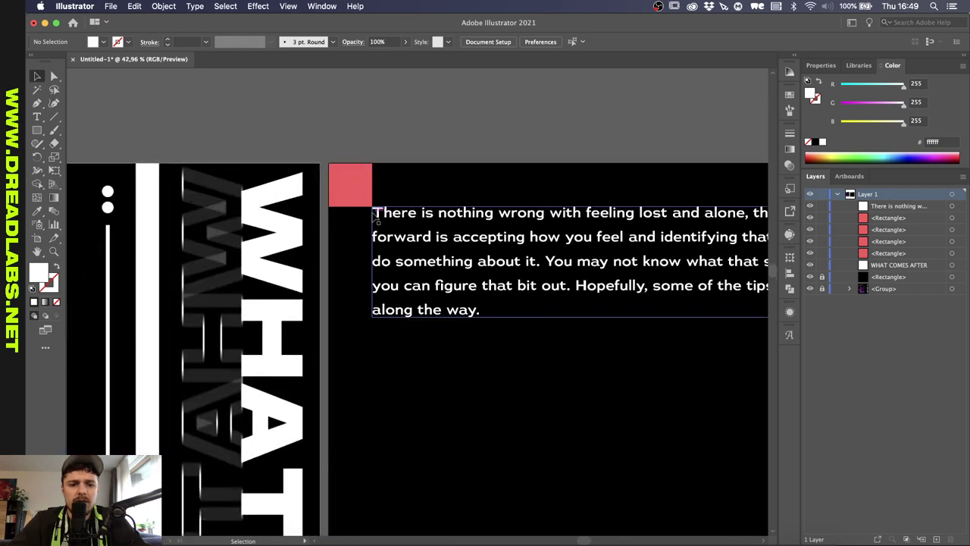
scroll(370, 196, down, 5)
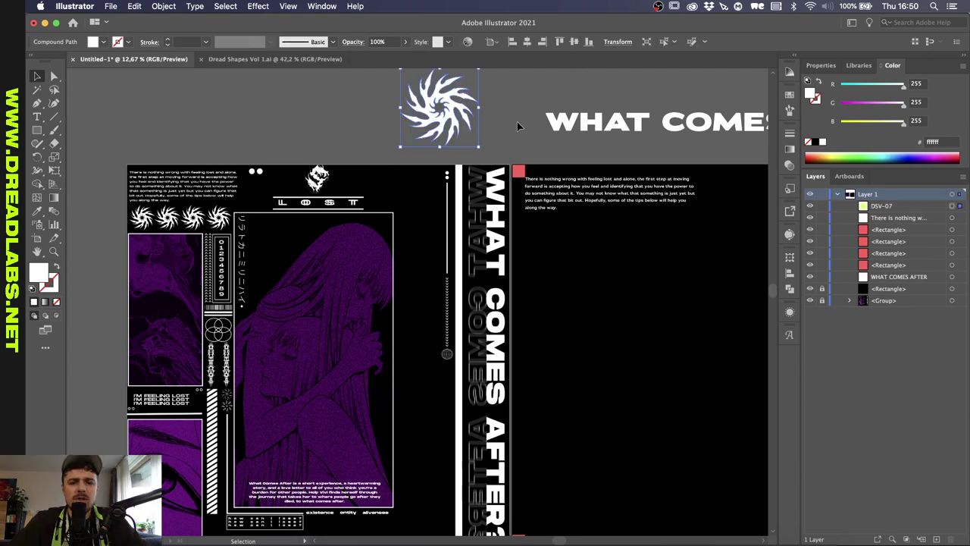
- Draw a straight horizontal line with a white stroke across the tops of the C, O and M in COMES
scroll(519, 127, up, 2)
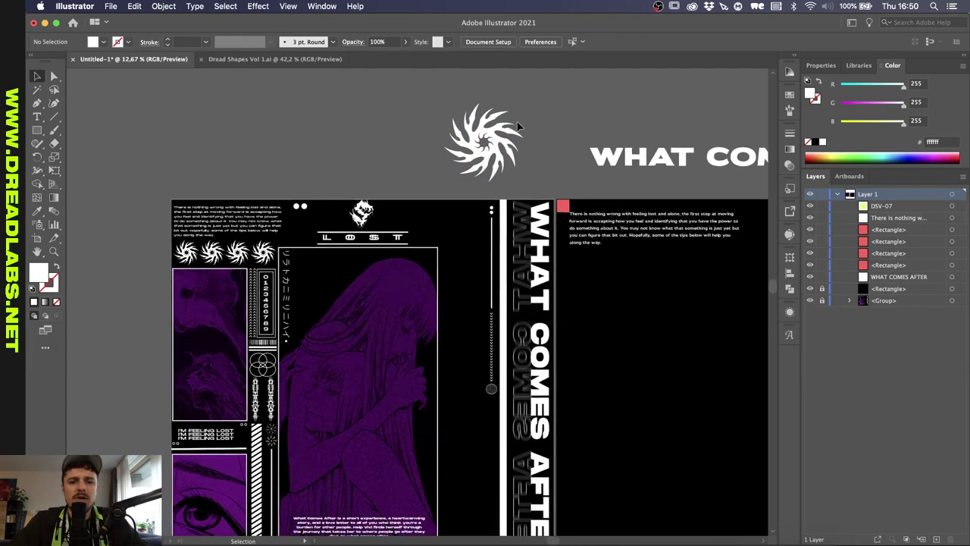
scroll(518, 126, up, 3)
key(shift+x)
key(m)
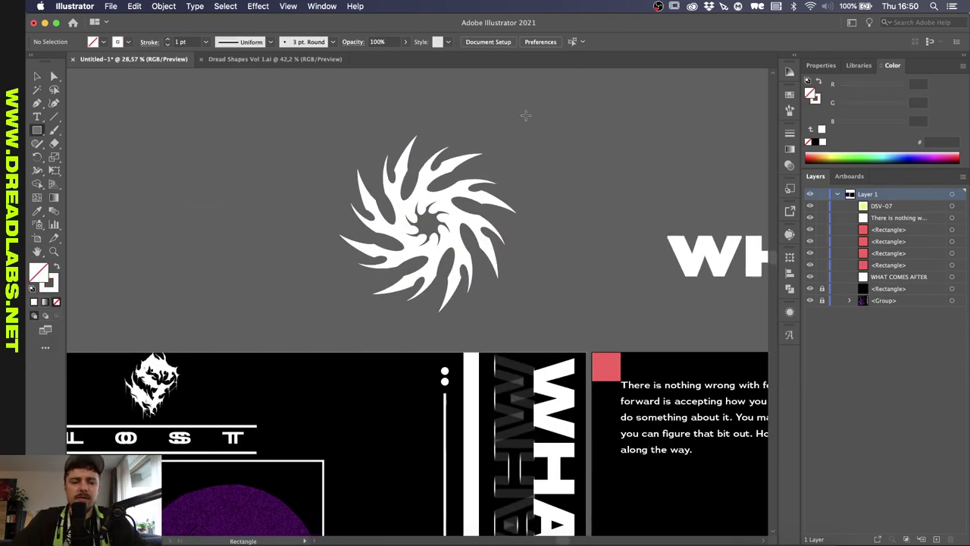
scroll(368, 167, right, 6)
key(v)
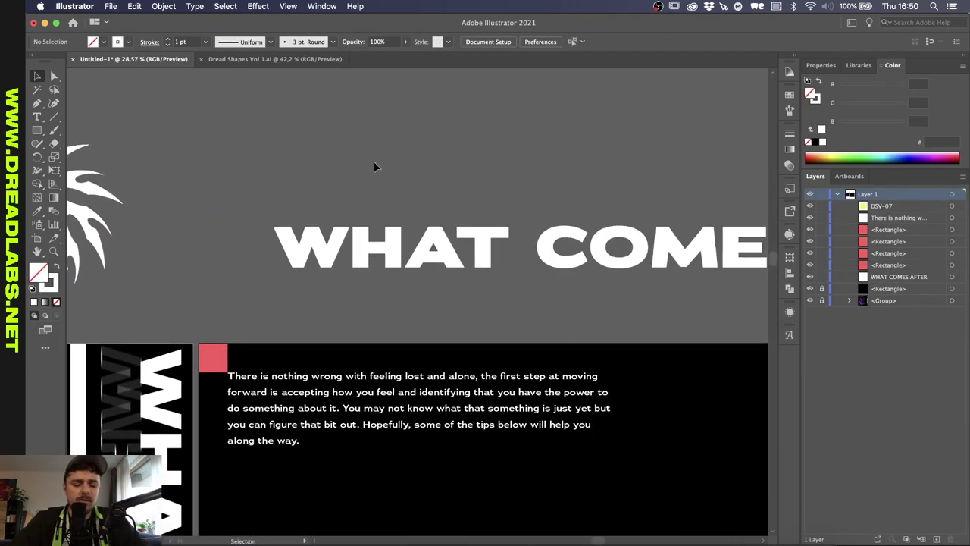
scroll(506, 220, up, 2)
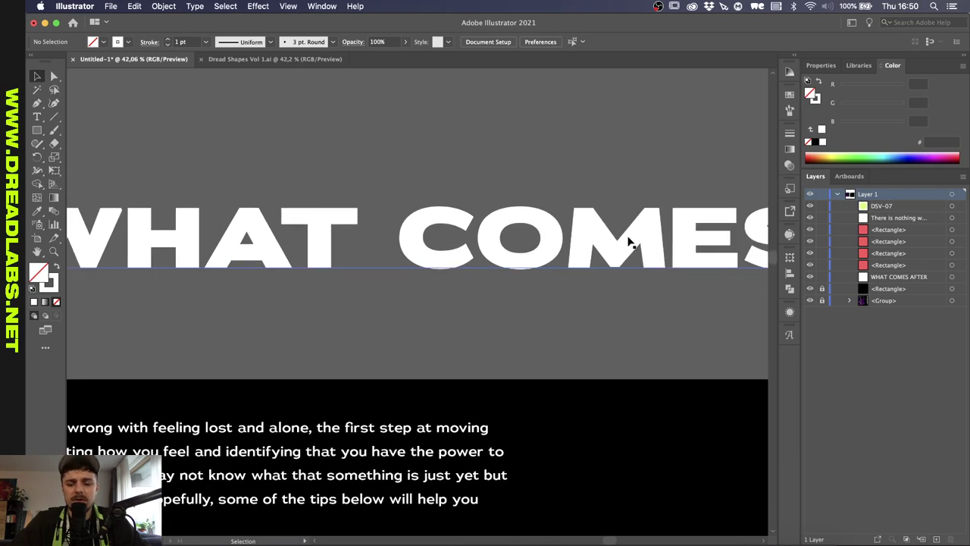
key(p)
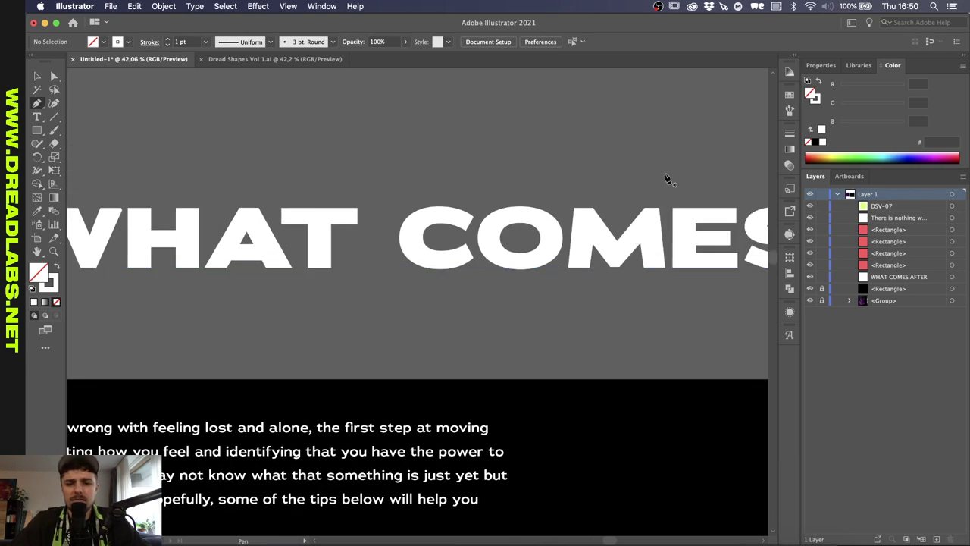
click(661, 207)
click(446, 207)
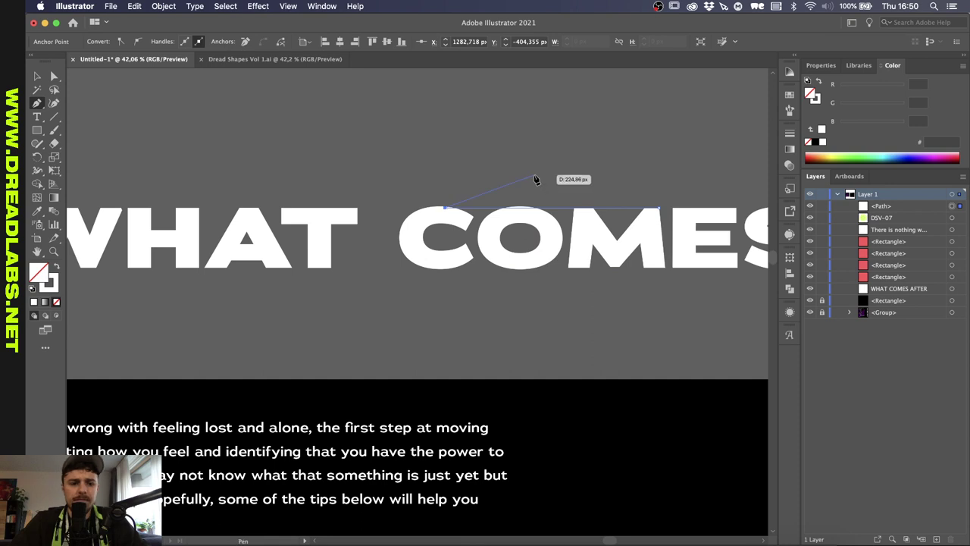
key(v)
- Set the line's stroke to dark red a21c00 and compare the tops of the title's round and flat letters against it
scroll(587, 175, up, 2)
scroll(588, 175, up, 3)
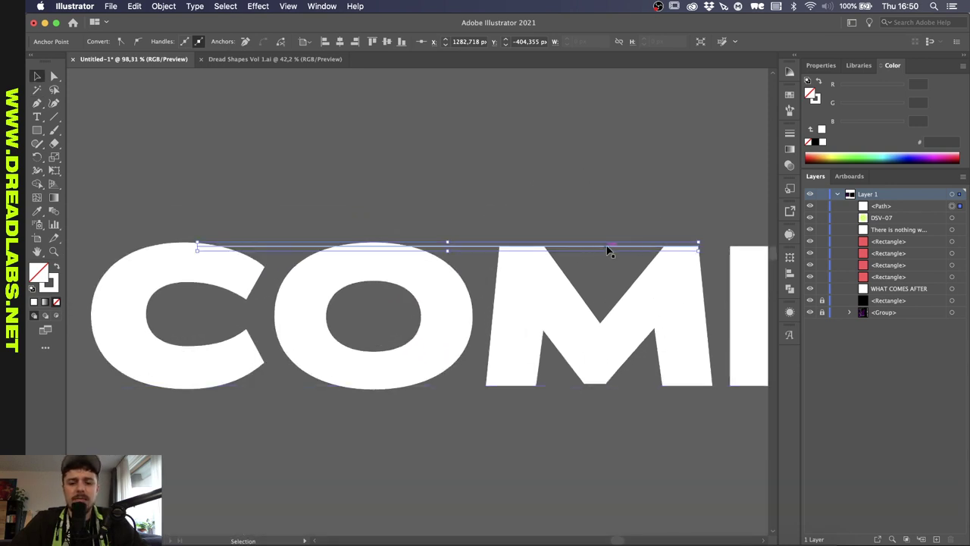
scroll(663, 248, right, 2)
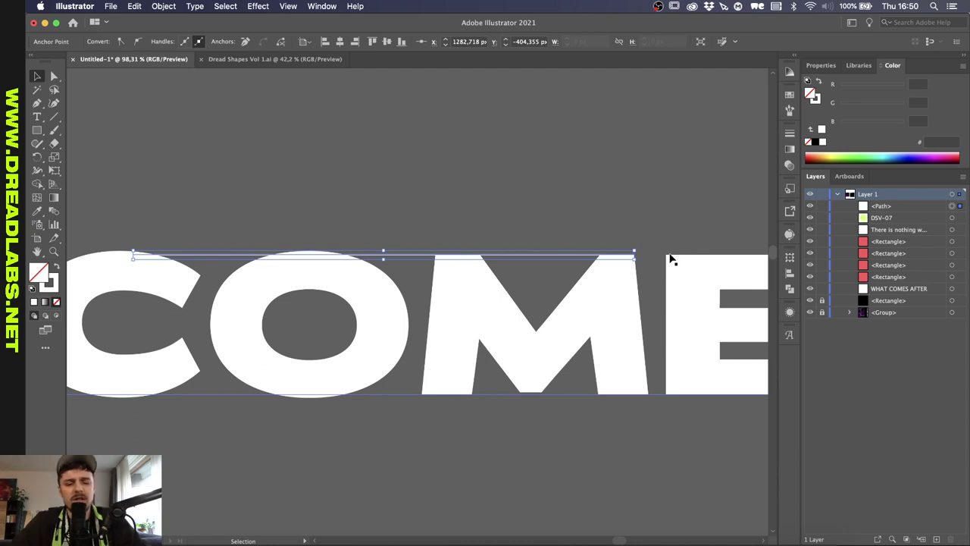
scroll(671, 258, down, 2)
scroll(352, 254, up, 3)
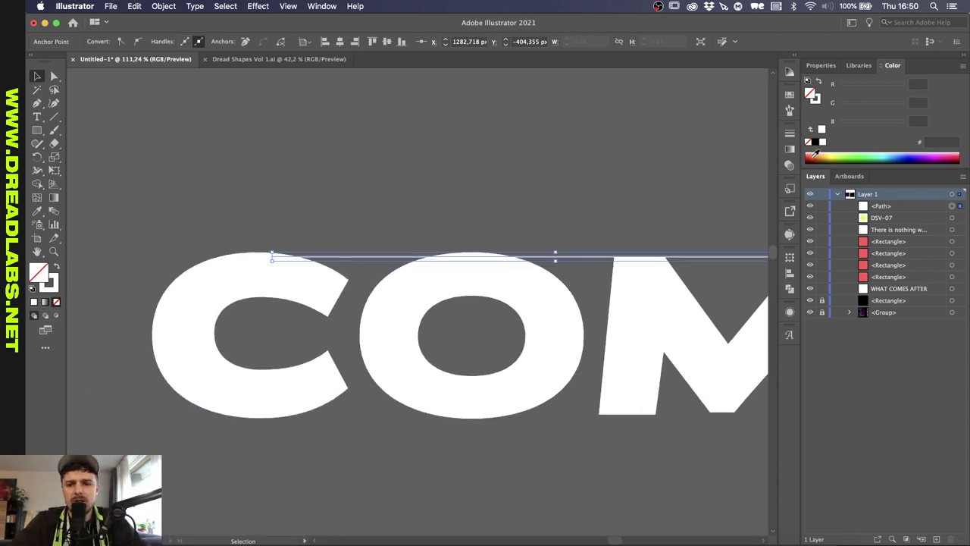
click(815, 154)
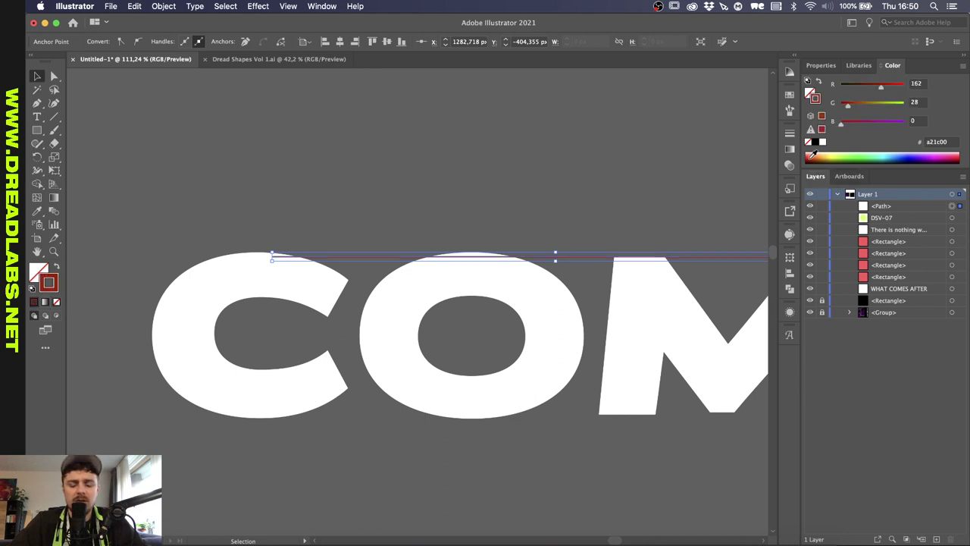
click(452, 176)
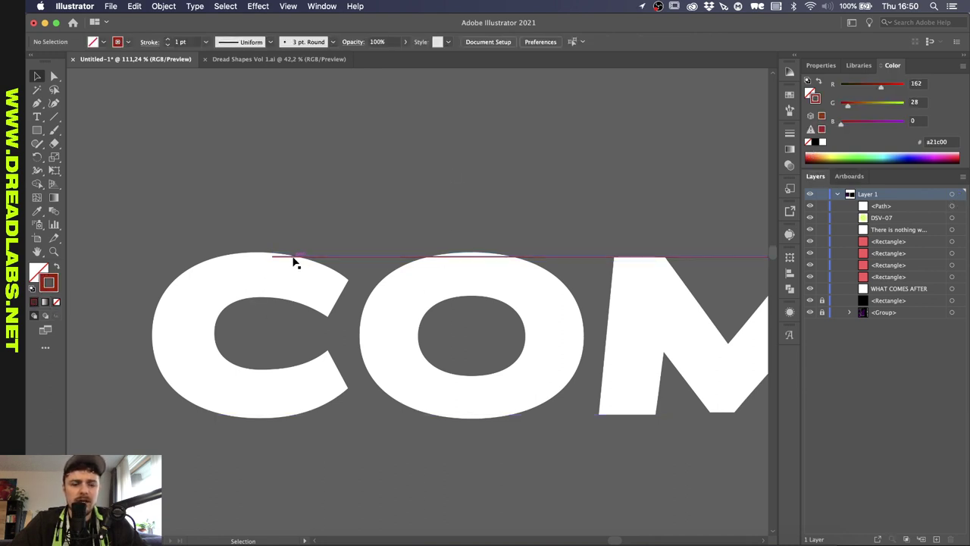
scroll(356, 307, down, 3)
scroll(356, 308, up, 2)
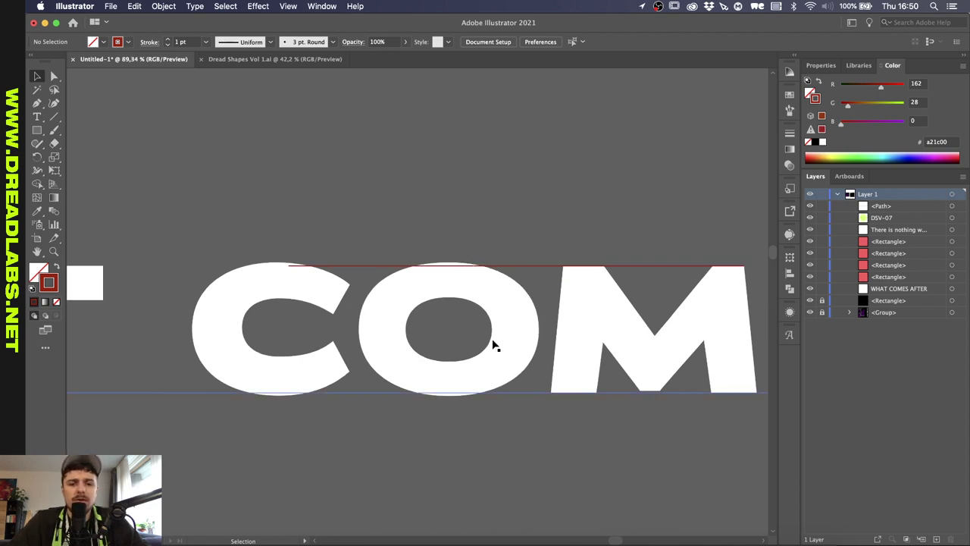
- Delete the dark red line above the title's COMES
click(493, 266)
key(Delete)
scroll(498, 271, down, 2)
scroll(498, 271, down, 3)
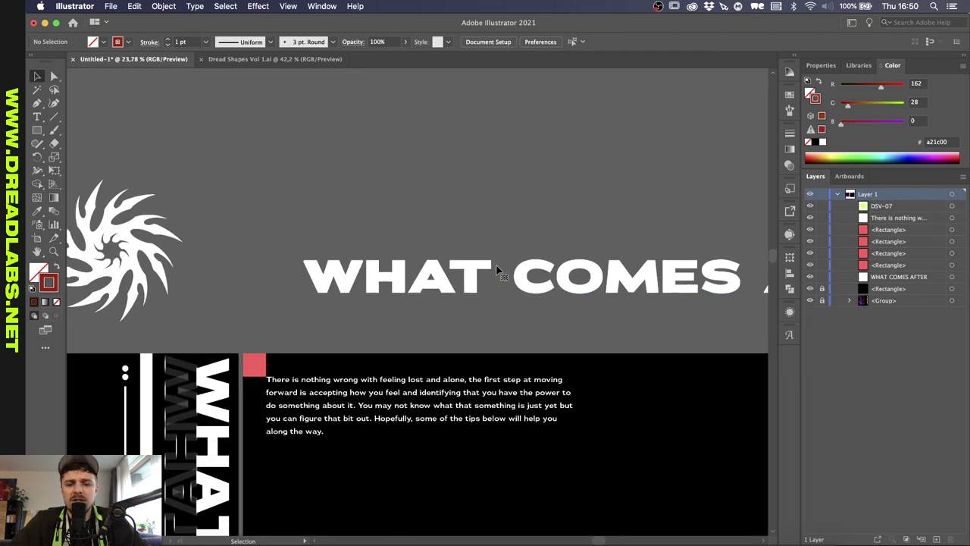
- Draw a square with a dark red outline outward from the white swirl's centre, leaving only its longest spike tips outside
scroll(306, 259, up, 1)
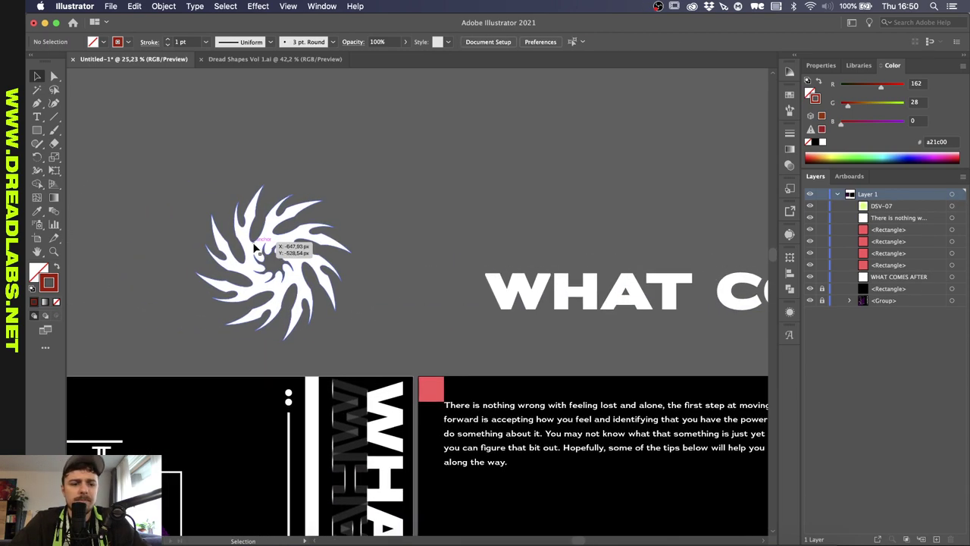
key(m)
scroll(208, 215, up, 2)
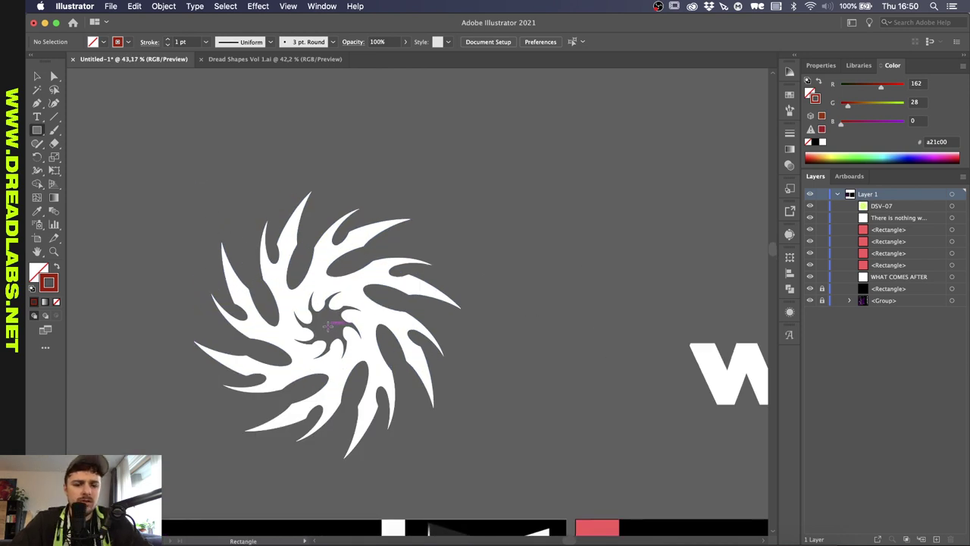
drag(327, 324, 445, 206)
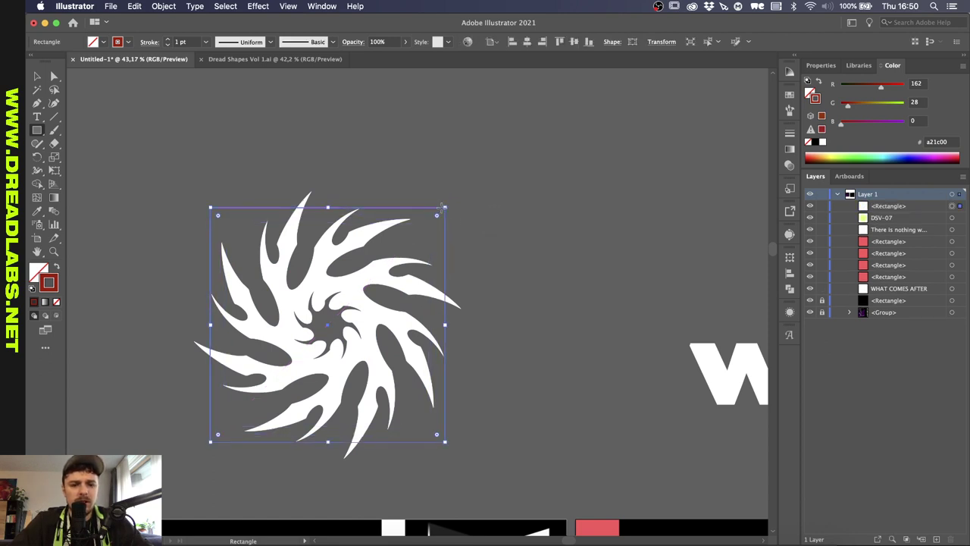
key(v)
- Select the swirl together with its red square and scale both down proportionally to about half size
click(519, 155)
drag(514, 153, 396, 273)
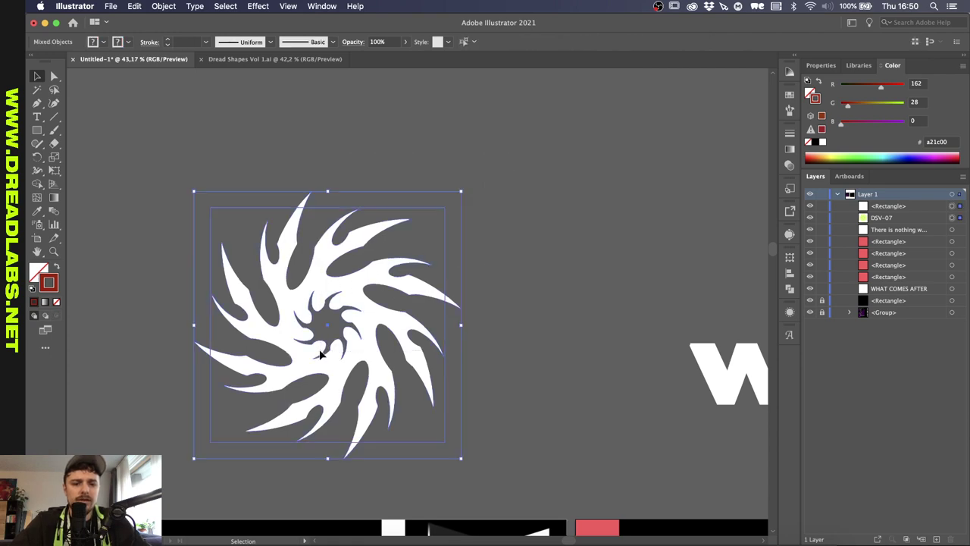
scroll(512, 174, down, 5)
drag(497, 179, 457, 218)
scroll(464, 197, up, 2)
scroll(464, 197, down, 2)
scroll(465, 197, right, 2)
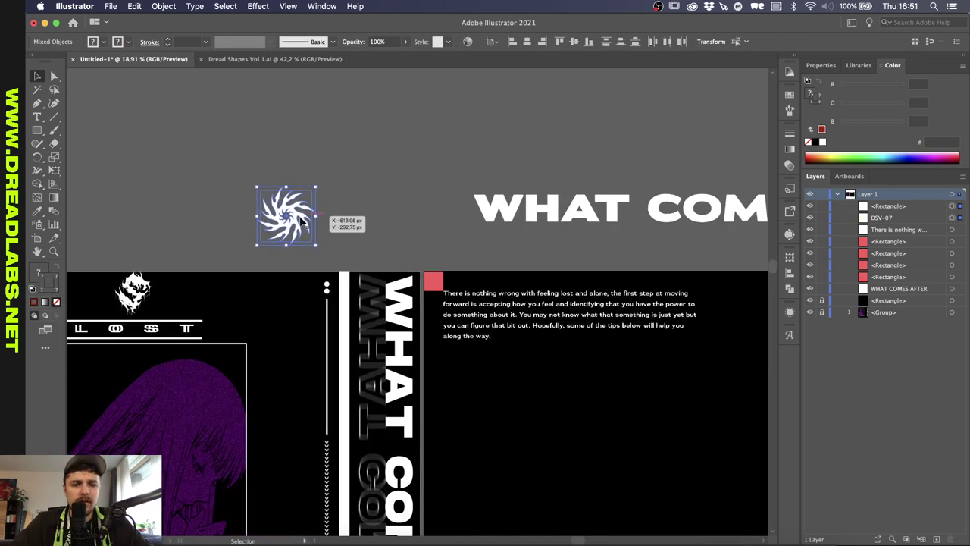
- Move the swirl and its red square onto the black artboard below the intro paragraph and group them
drag(276, 210, 467, 380)
scroll(501, 388, up, 4)
shift+click(518, 386)
shift+click(519, 386)
key(super+g)
key(v)
click(403, 317)
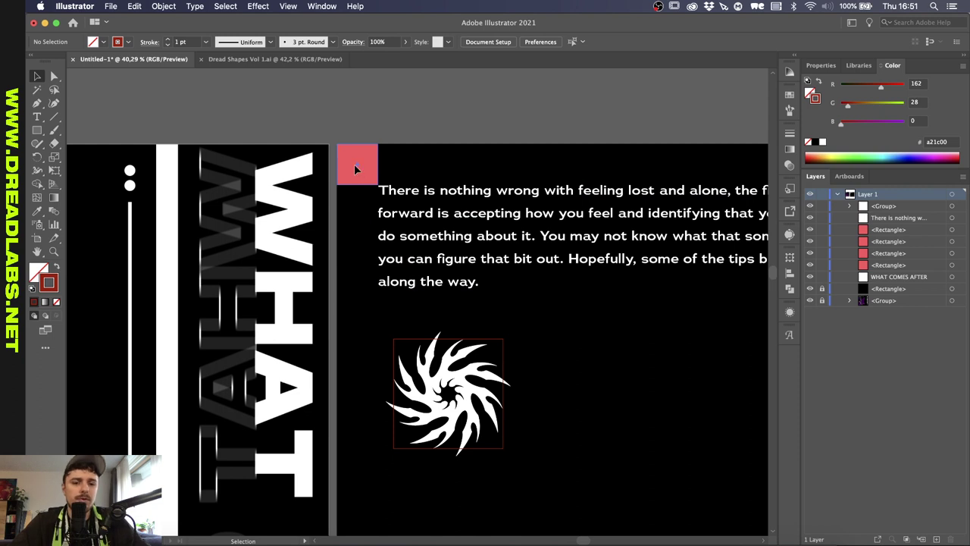
- Copy the upper-left red margin square to below the paragraph and fit the swirl's outline square exactly against its lower-right corner
drag(354, 165, 348, 314)
scroll(433, 339, up, 5)
drag(411, 342, 383, 325)
key(super+y)
scroll(314, 314, up, 10)
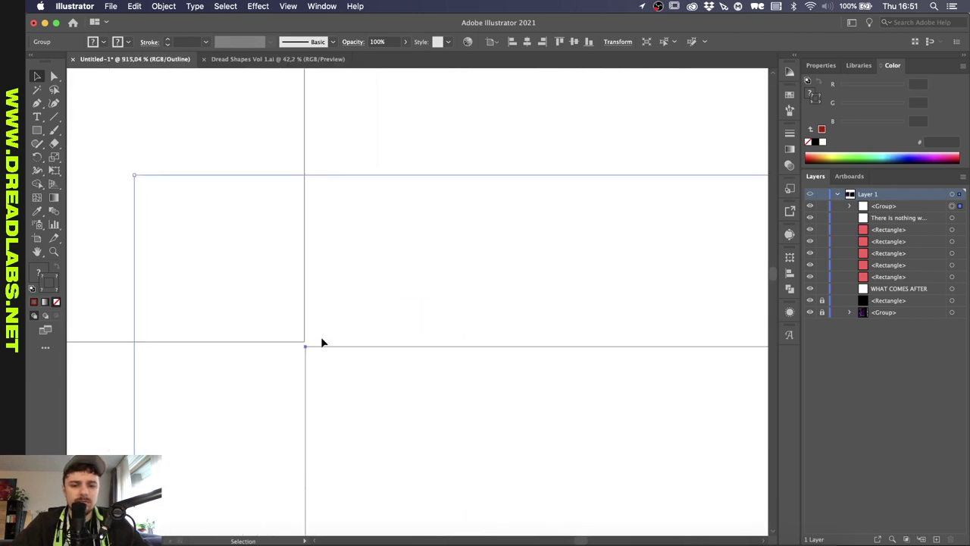
drag(323, 347, 323, 341)
key(super+y)
scroll(326, 345, down, 14)
click(486, 423)
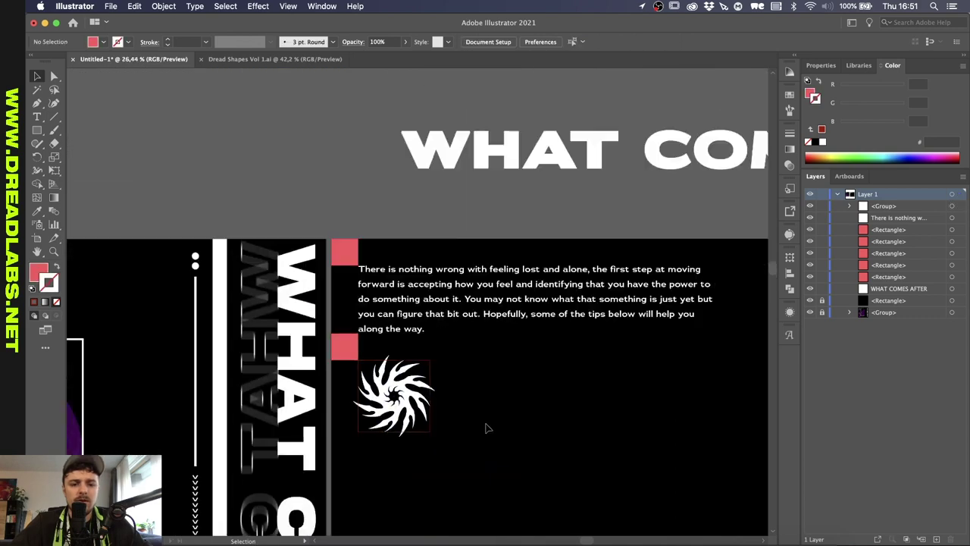
- Duplicate the swirl group horizontally to below the right end of the intro paragraph
scroll(488, 428, down, 3)
click(422, 339)
scroll(417, 341, up, 5)
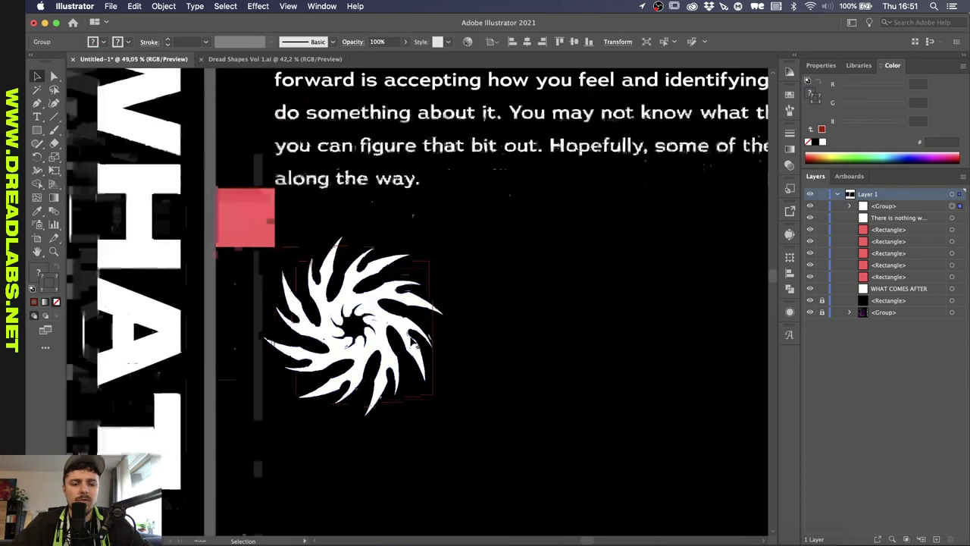
scroll(412, 341, down, 3)
drag(286, 337, 561, 320)
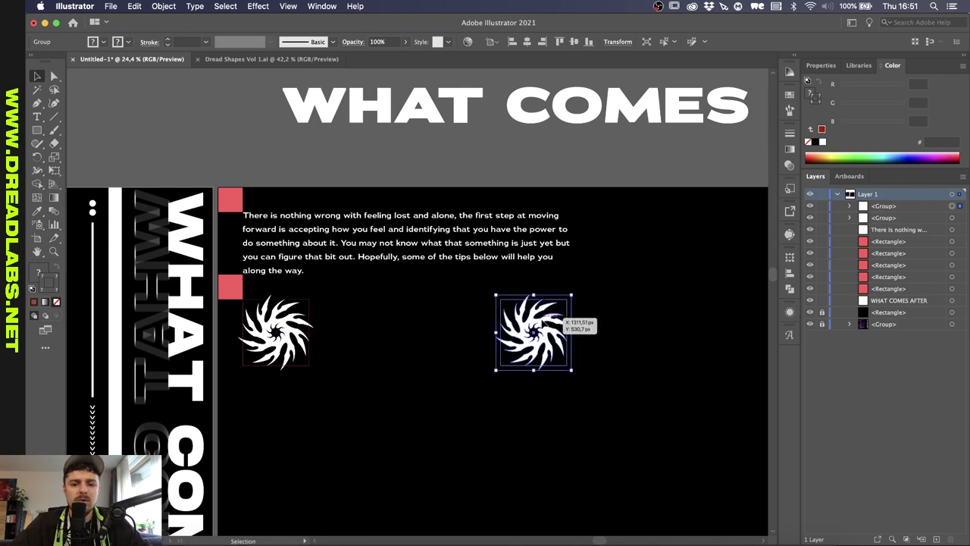
scroll(565, 322, up, 5)
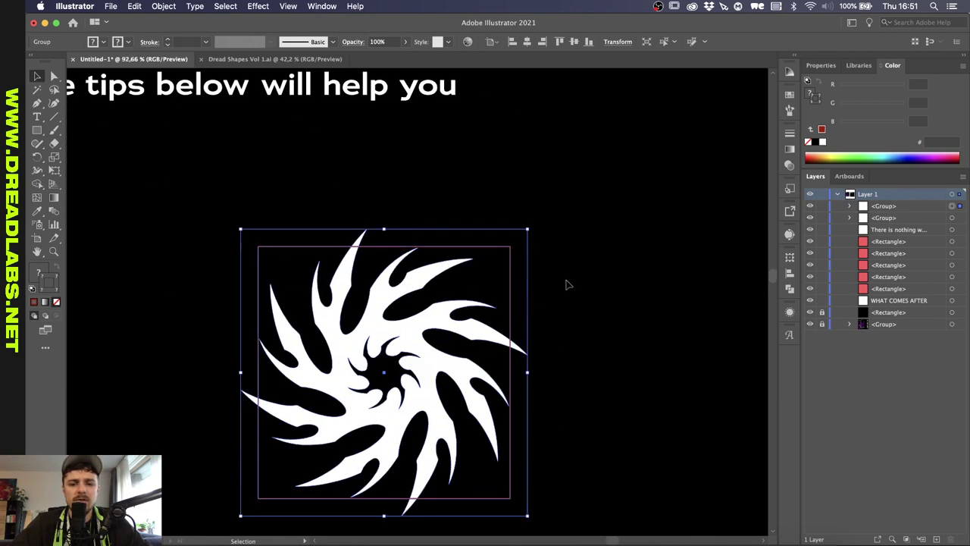
- Draw a vertical guide line with a light red stroke down from the intro paragraph frame's right edge past the copied swirl
click(566, 284)
key(p)
scroll(567, 284, down, 3)
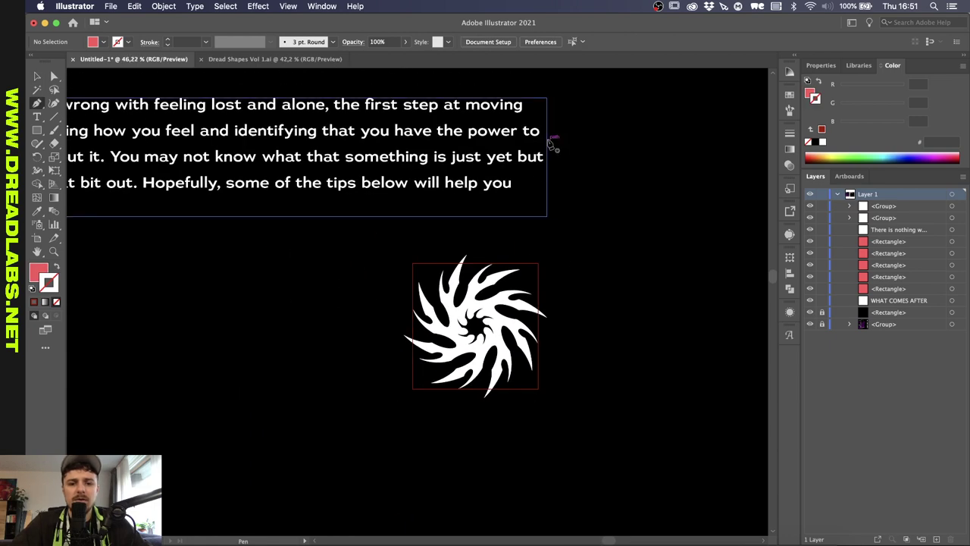
click(547, 139)
shift+click(569, 447)
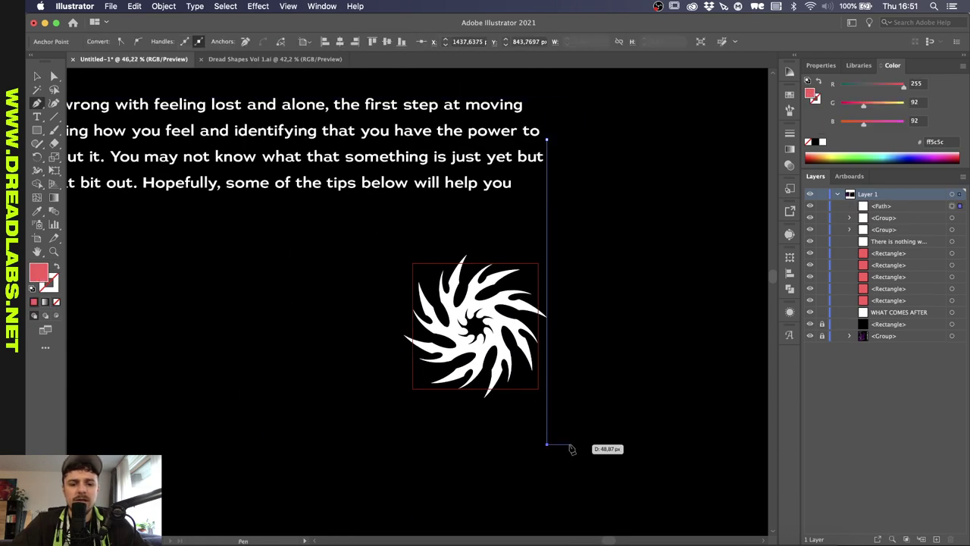
key(shift+x)
key(v)
- Shift the copied swirl group horizontally until its outline square's right edge meets the vertical guide line
scroll(552, 380, up, 5)
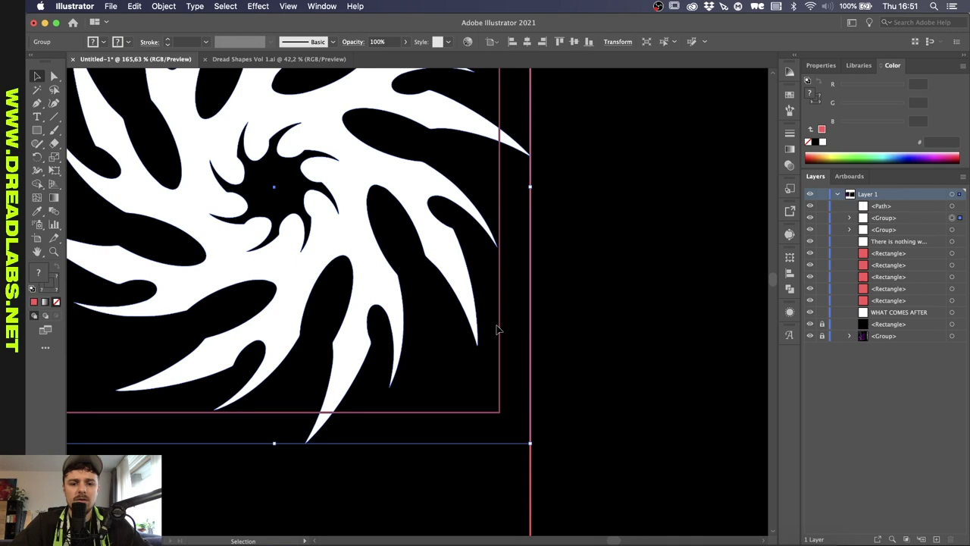
drag(498, 328, 530, 319)
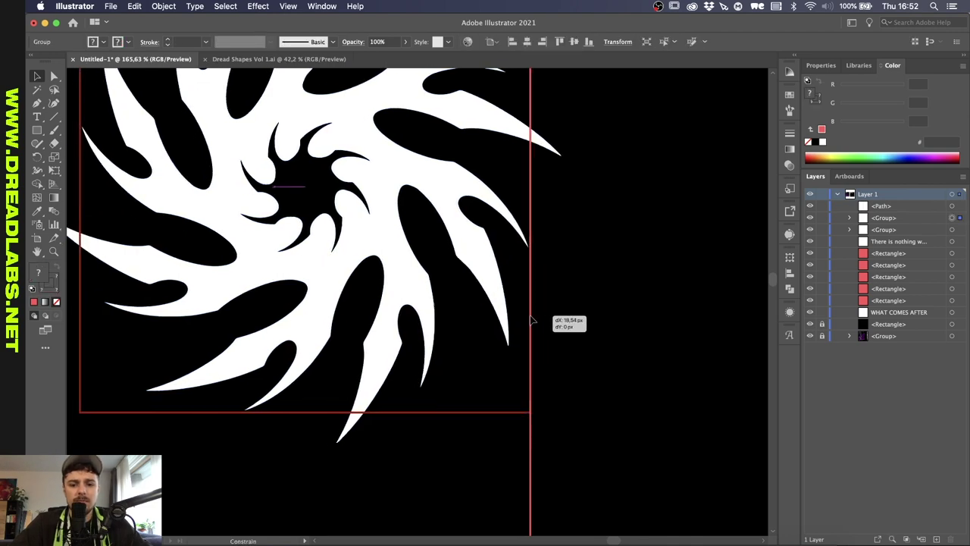
click(567, 325)
scroll(567, 325, down, 6)
scroll(369, 255, up, 1)
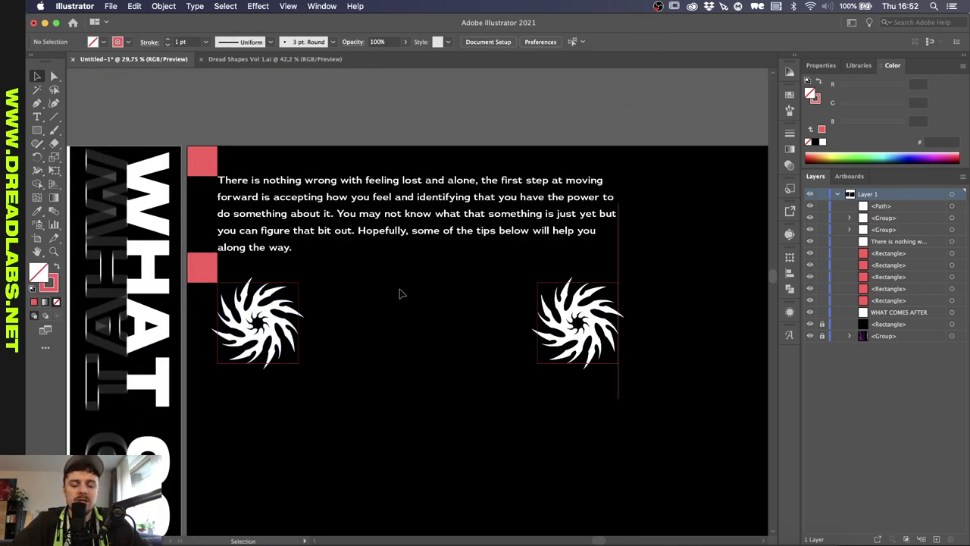
- Remove the dark red outline squares from inside both swirl groups
double_click(291, 290)
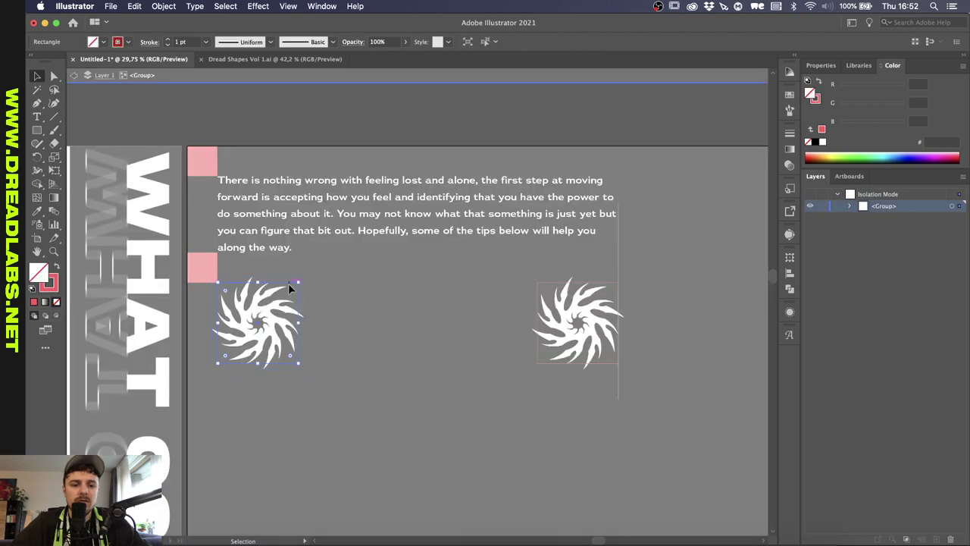
click(590, 253)
double_click(522, 263)
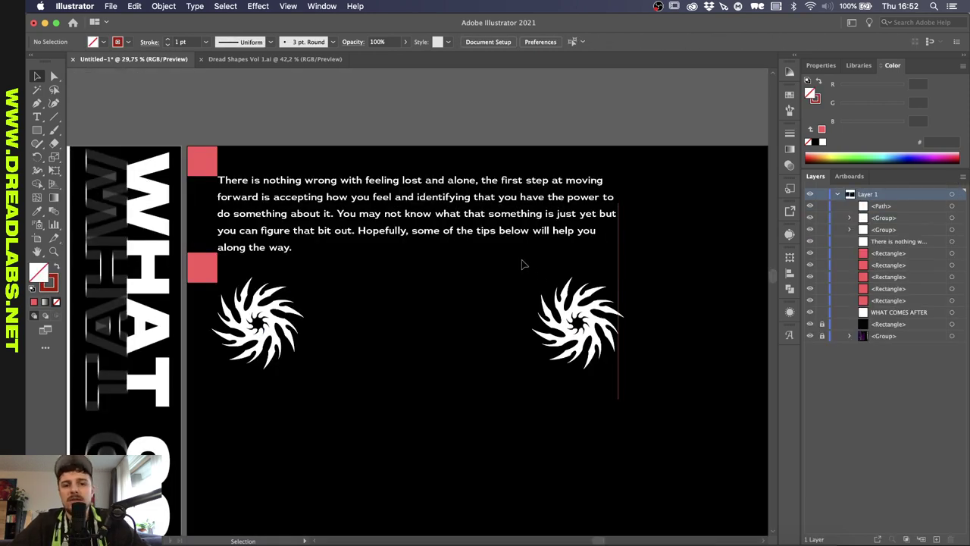
- Draw a square on the empty canvas left of the title and give it a solid dark red fill without stroke
scroll(522, 264, up, 5)
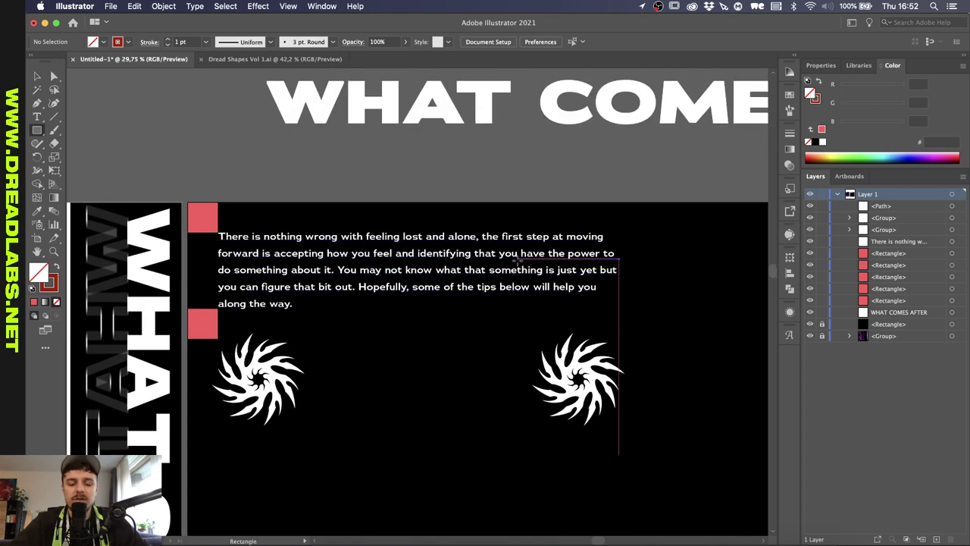
key(m)
drag(127, 121, 177, 171)
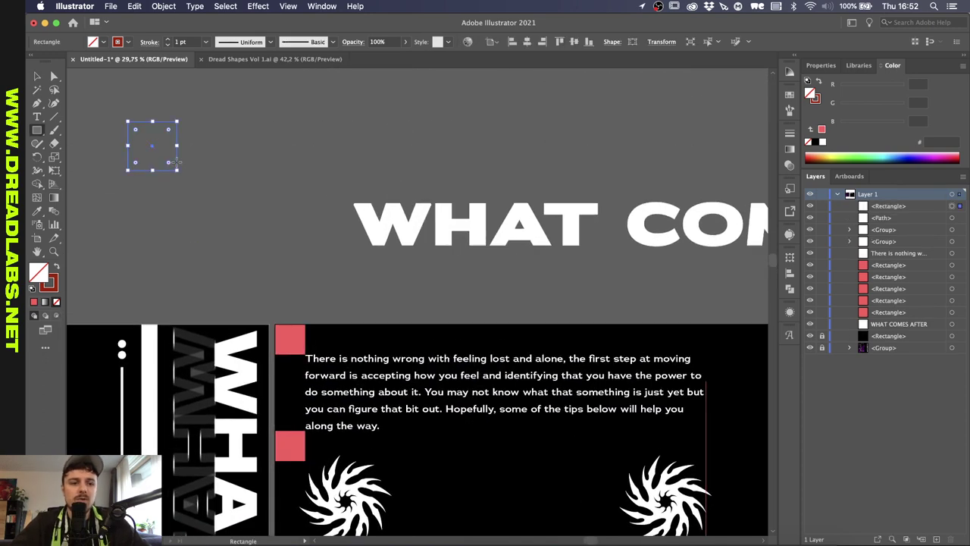
key(shift+x)
key(v)
click(194, 133)
- Draw a dark red circle about 237 px in diameter beside the dark red square, and select the square
key(l)
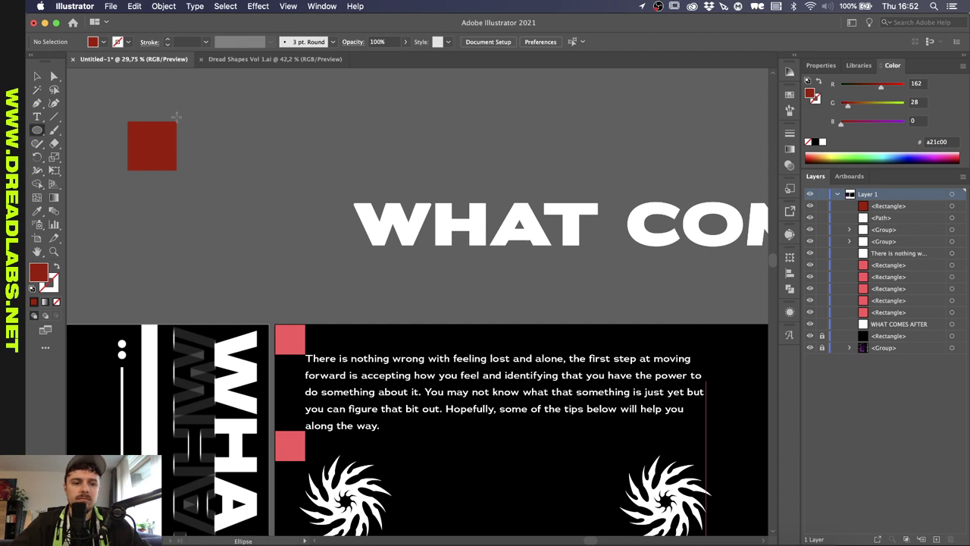
drag(235, 114, 305, 165)
key(v)
click(148, 144)
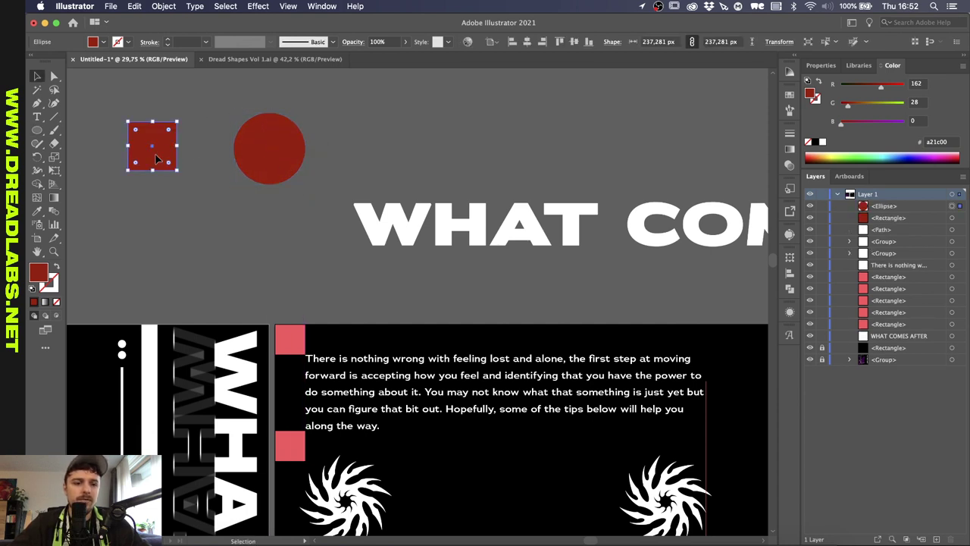
- Move the dark red circle farther right of the square and blend the two shapes with the Blend tool
drag(238, 134, 404, 120)
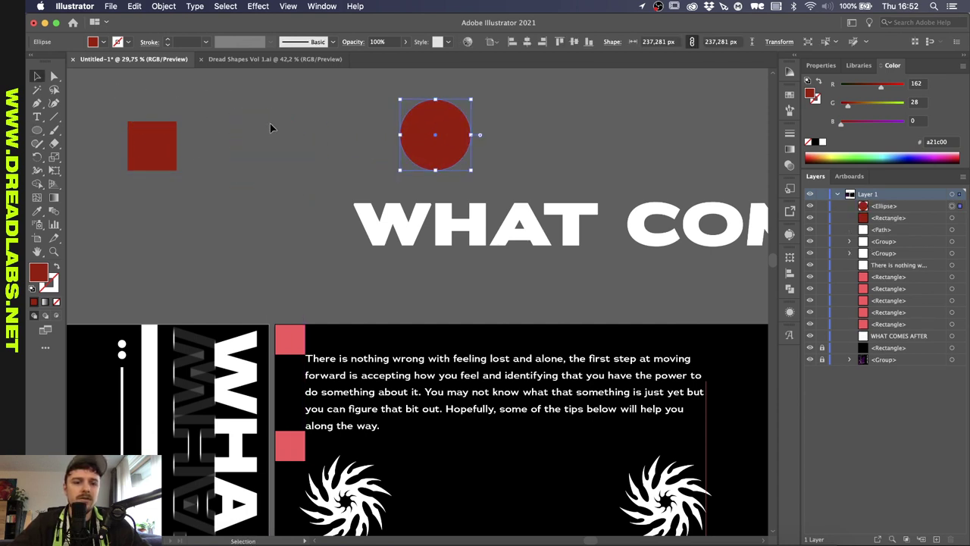
click(270, 124)
click(431, 147)
shift+click(169, 156)
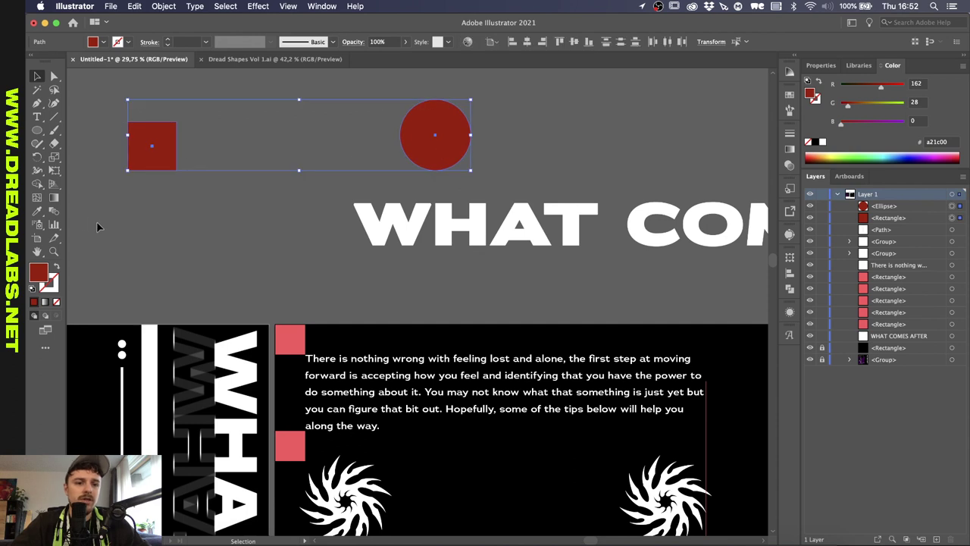
click(54, 211)
click(149, 153)
click(430, 135)
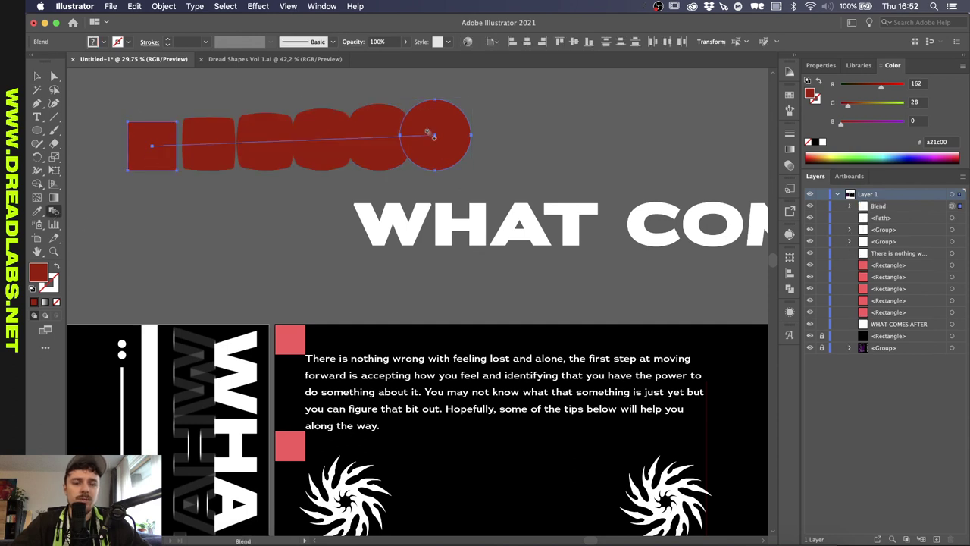
- Stretch the blend by moving its circle farther to the right, away from the dark red square
key(v)
key(a)
drag(444, 137, 772, 132)
key(v)
double_click(572, 127)
key(super+z)
scroll(710, 131, right, 2)
drag(513, 131, 712, 136)
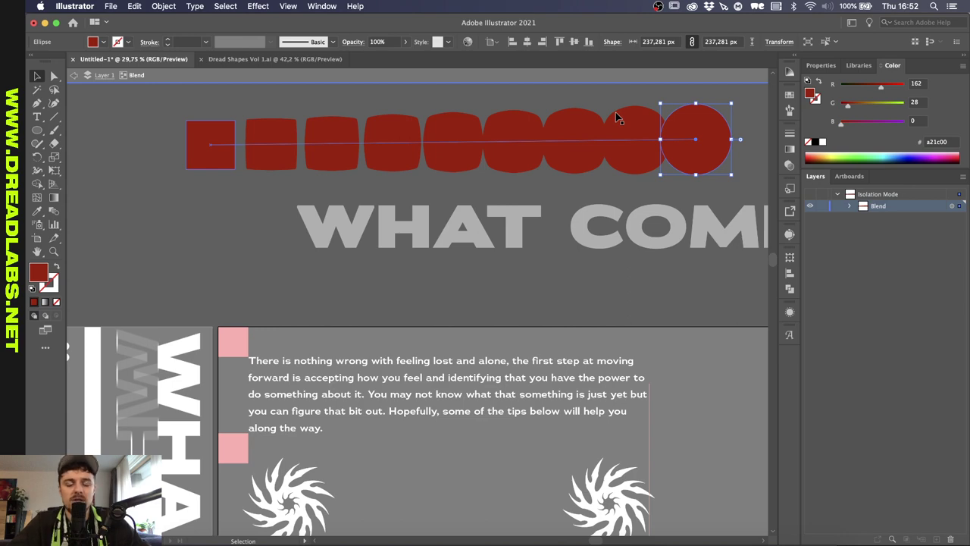
- Delete the circle and the square that form the ends of the dark red blend
key(Delete)
click(213, 139)
key(Delete)
scroll(213, 139, down, 5)
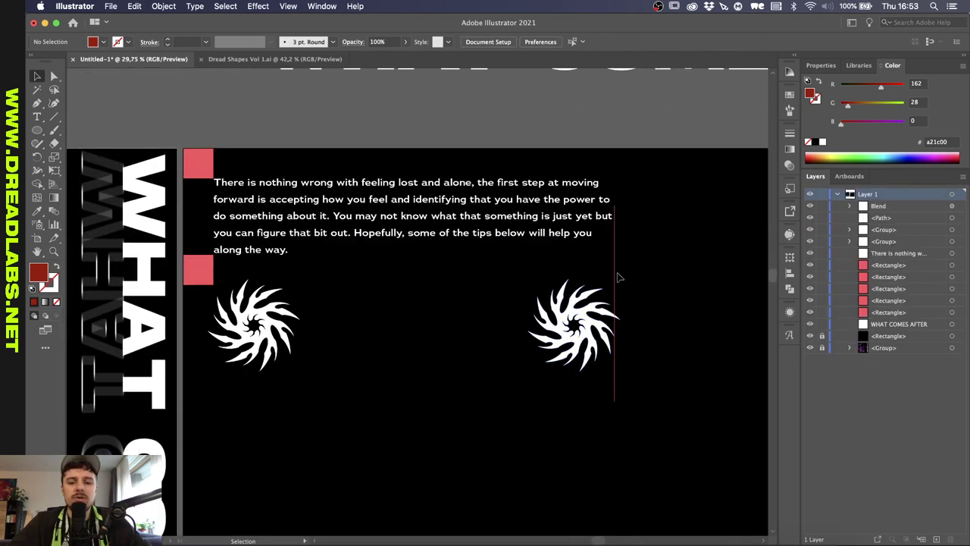
- Delete the red vertical guide line and blend the two swirl groups into an evenly spaced row of four swirls
click(615, 275)
key(Delete)
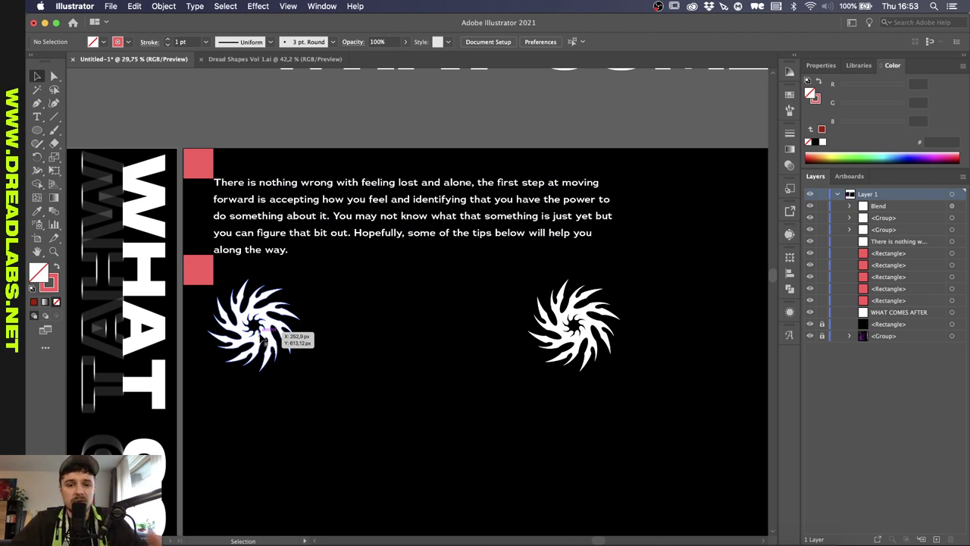
click(261, 339)
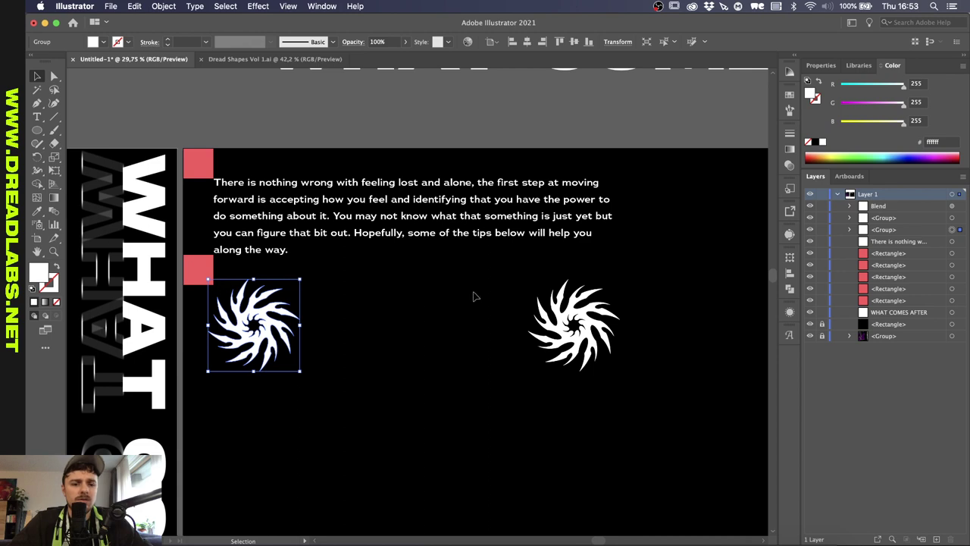
shift+click(580, 328)
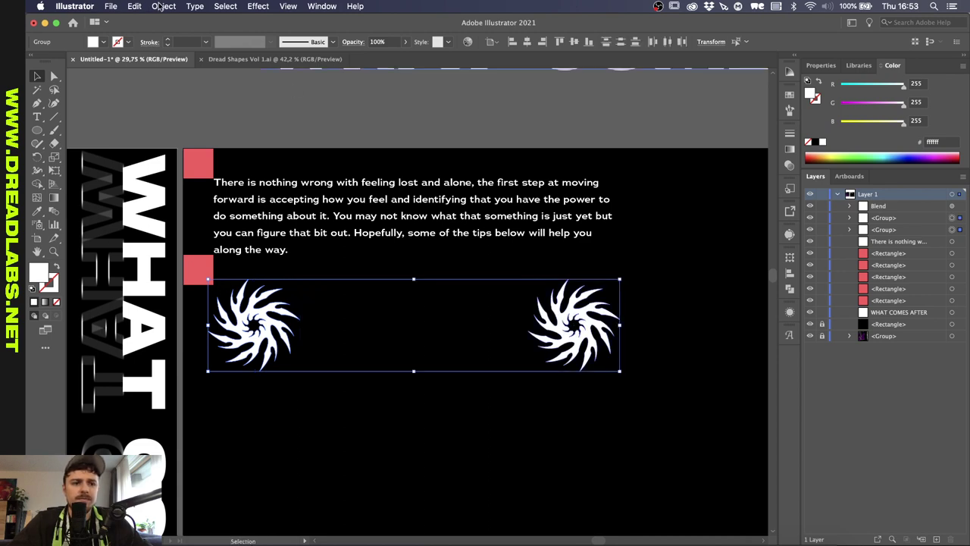
click(163, 6)
mouse_move(175, 300)
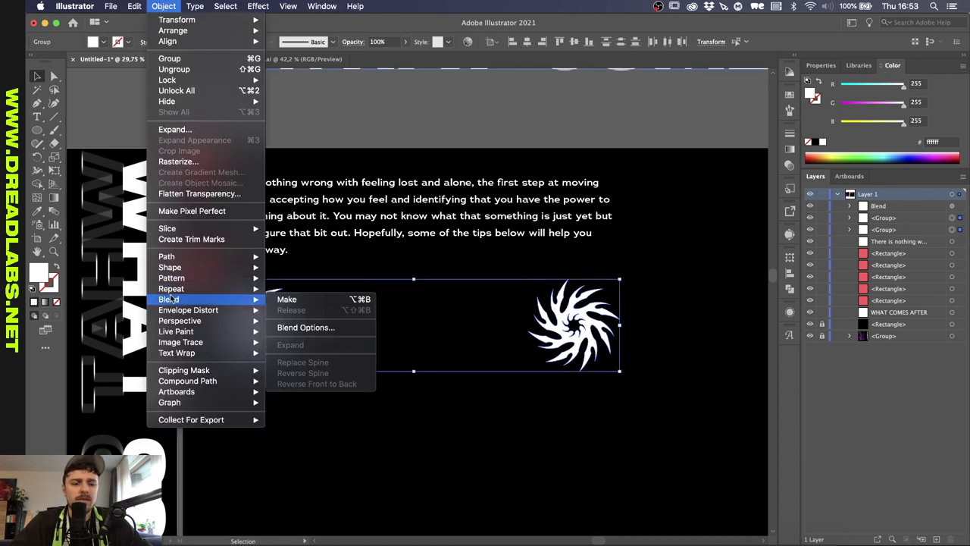
click(288, 300)
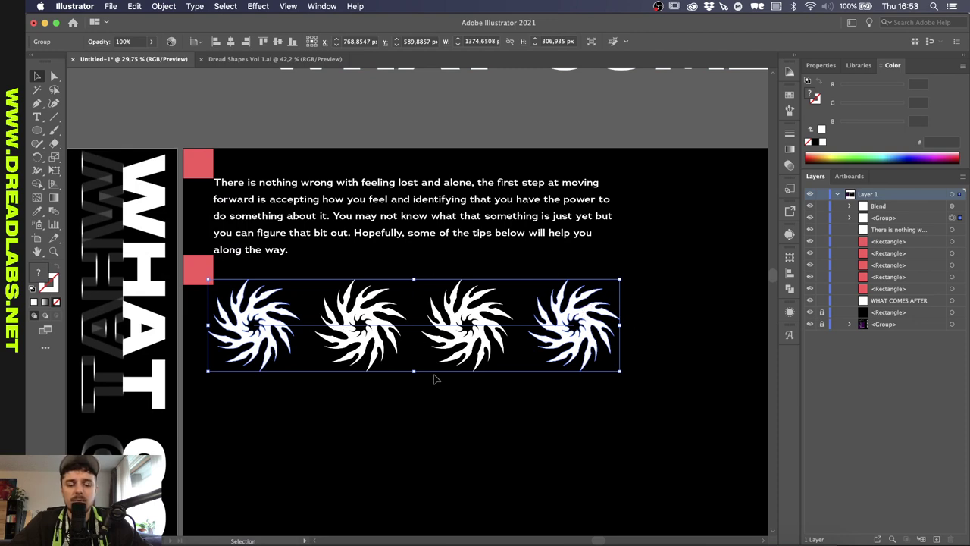
scroll(464, 360, down, 1)
scroll(476, 367, up, 3)
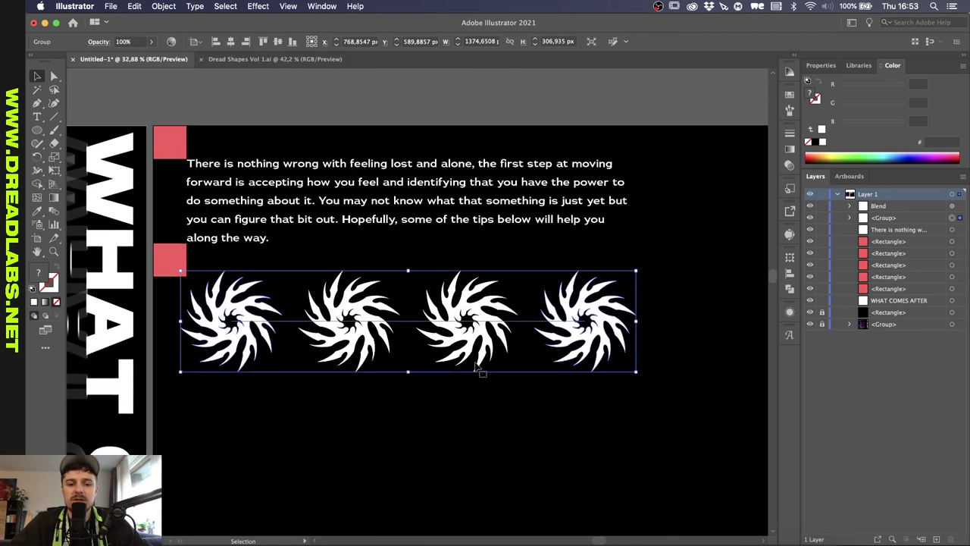
click(537, 407)
- Examine how the reference poster arranges its elements next to the new black artboard
scroll(536, 407, down, 10)
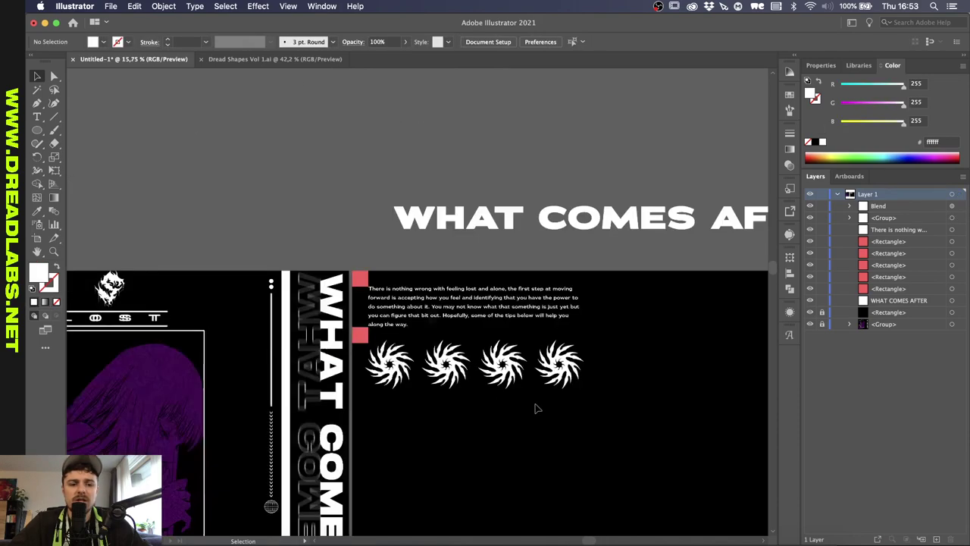
click(353, 279)
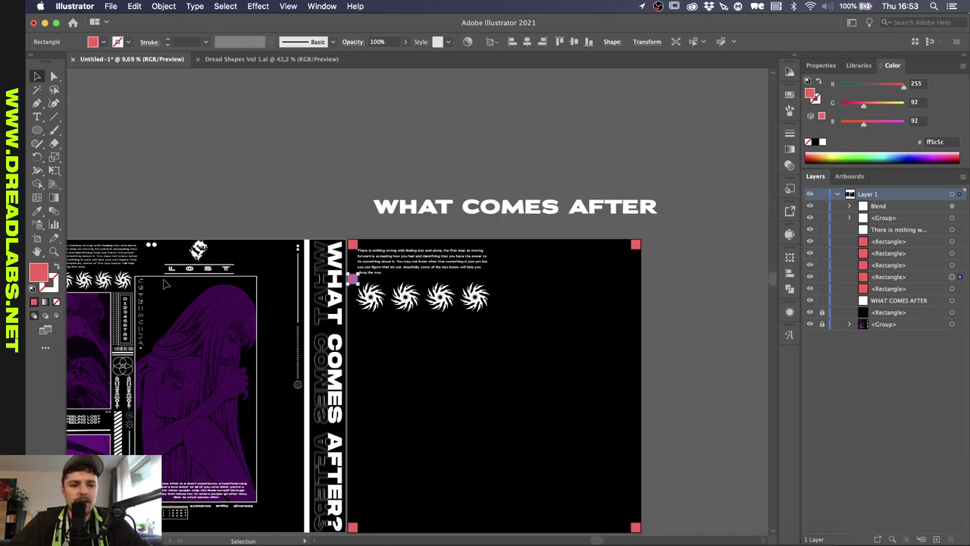
scroll(215, 404, up, 3)
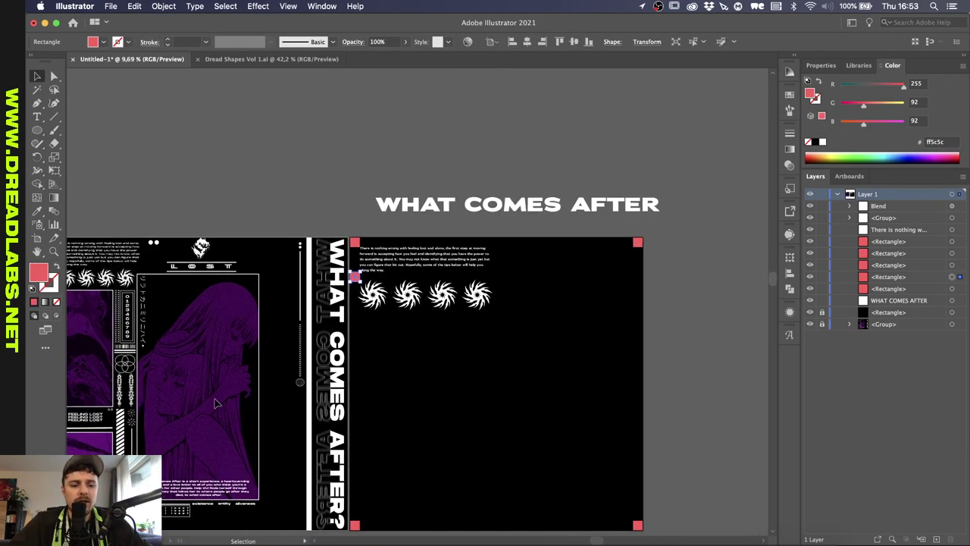
scroll(215, 404, down, 3)
scroll(216, 403, left, 4)
scroll(216, 403, down, 3)
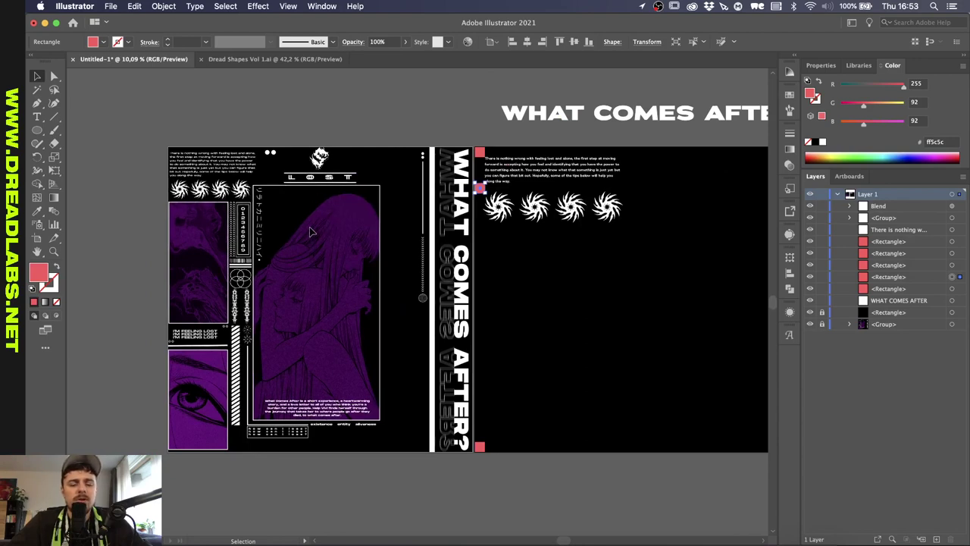
click(398, 166)
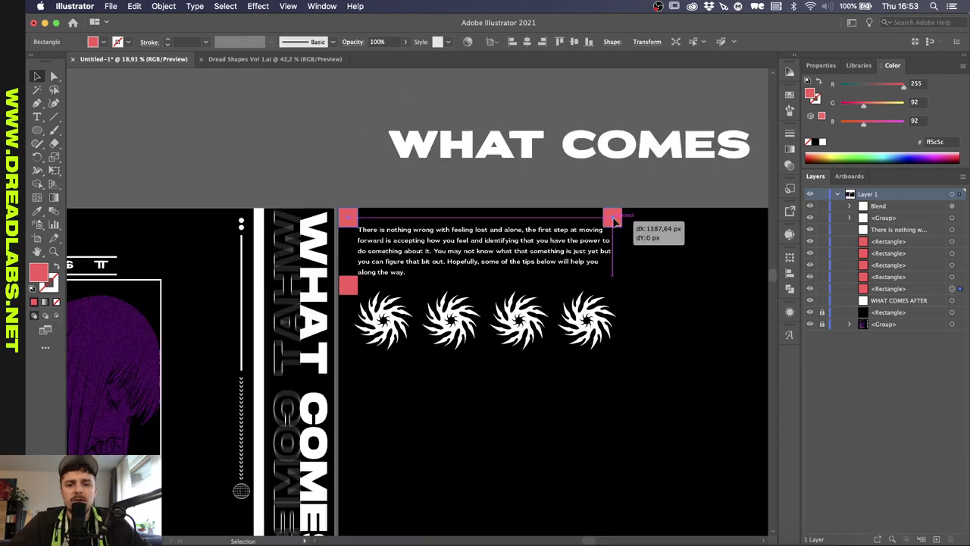
- Try to place a copy of the upper-left margin square at the right end of the intro paragraph
drag(613, 219, 620, 221)
scroll(620, 220, up, 3)
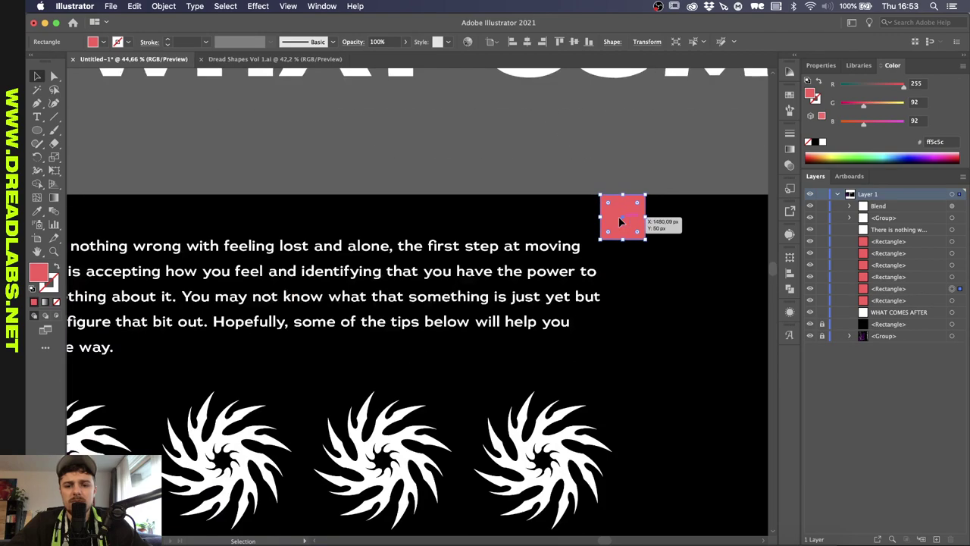
scroll(620, 220, right, 3)
key(super+z)
scroll(353, 276, down, 5)
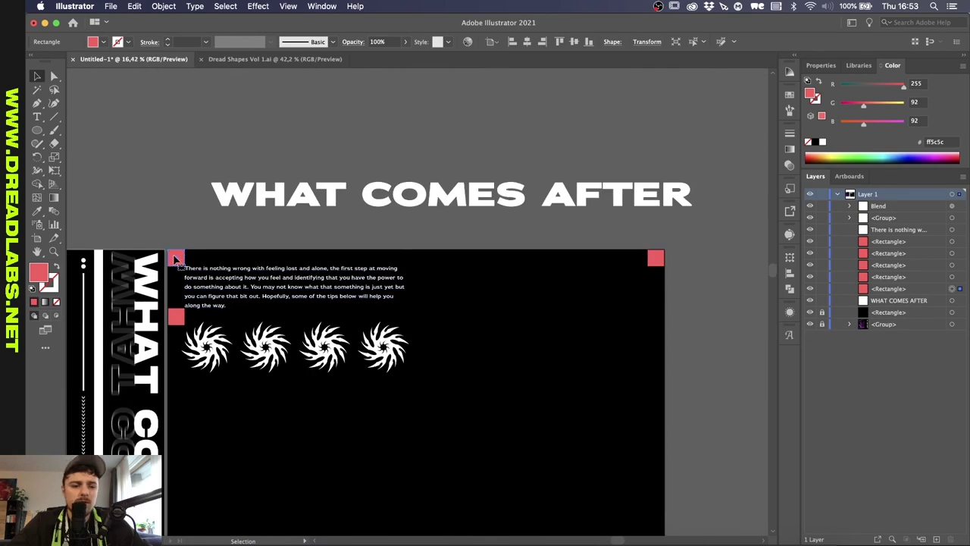
- Duplicate the two margin squares left of the intro paragraph to the paragraph's right edge
drag(175, 261, 391, 259)
scroll(423, 263, up, 3)
scroll(390, 259, down, 8)
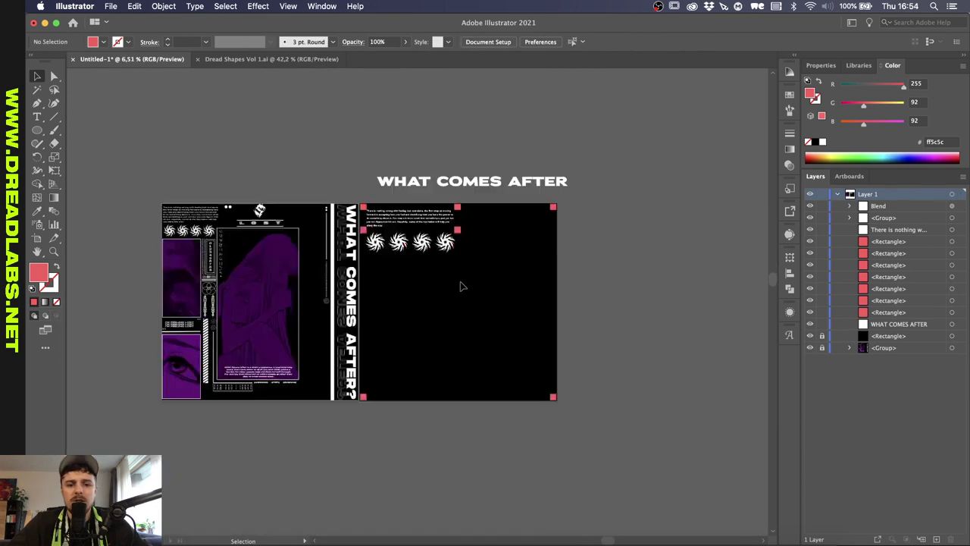
- Add a question mark to the title above the artboard so it reads WHAT COMES AFTER?
scroll(461, 285, up, 2)
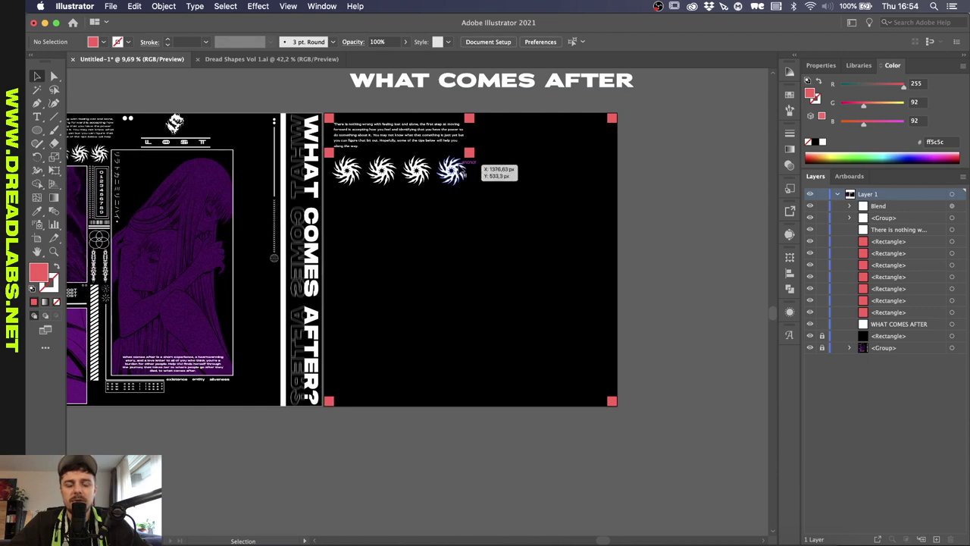
scroll(485, 163, left, 3)
scroll(513, 149, up, 2)
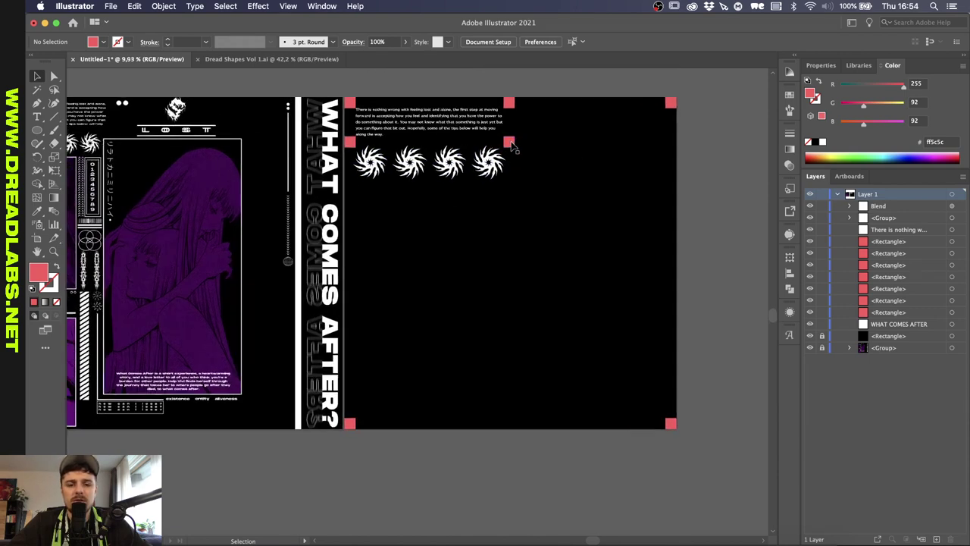
scroll(526, 199, down, 3)
scroll(525, 200, up, 1)
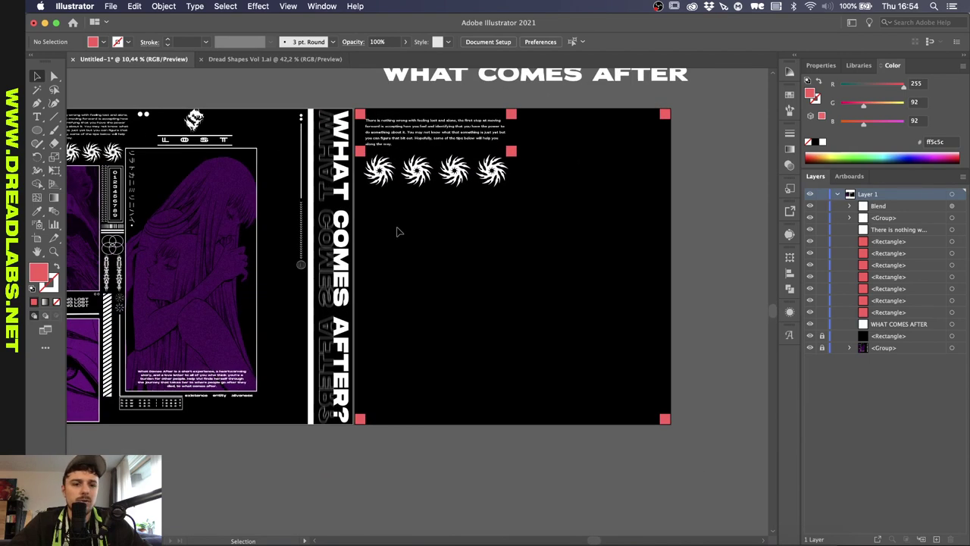
scroll(398, 231, up, 2)
double_click(663, 114)
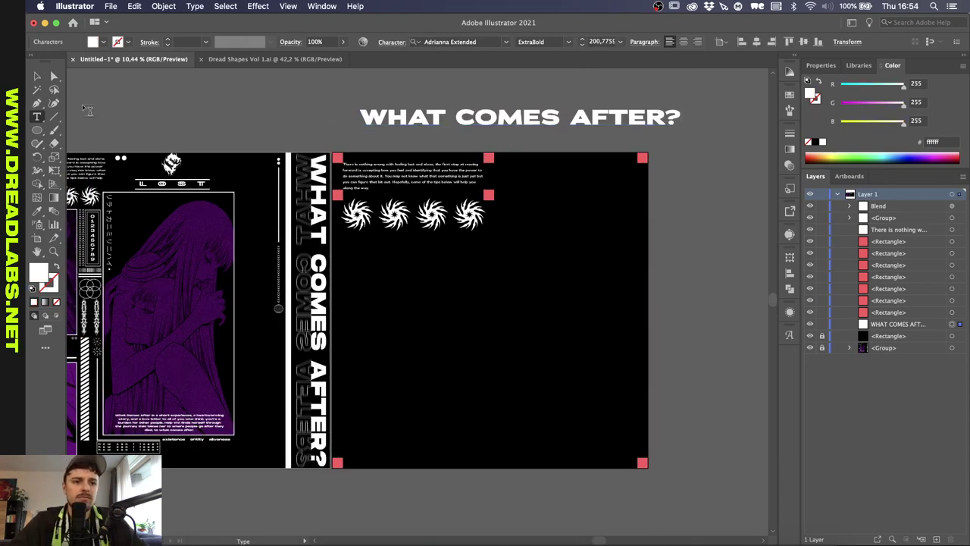
- Rotate the title 90° clockwise and place it along the black artboard's right margin, starting at the upper-right margin square
click(36, 77)
drag(687, 104, 531, 284)
drag(523, 150, 609, 326)
scroll(605, 294, up, 3)
drag(612, 131, 641, 163)
- Scale the vertical title to about 185 pt so its question mark optically meets the bottom margin
scroll(641, 303, down, 3)
scroll(644, 364, up, 5)
drag(584, 385, 592, 277)
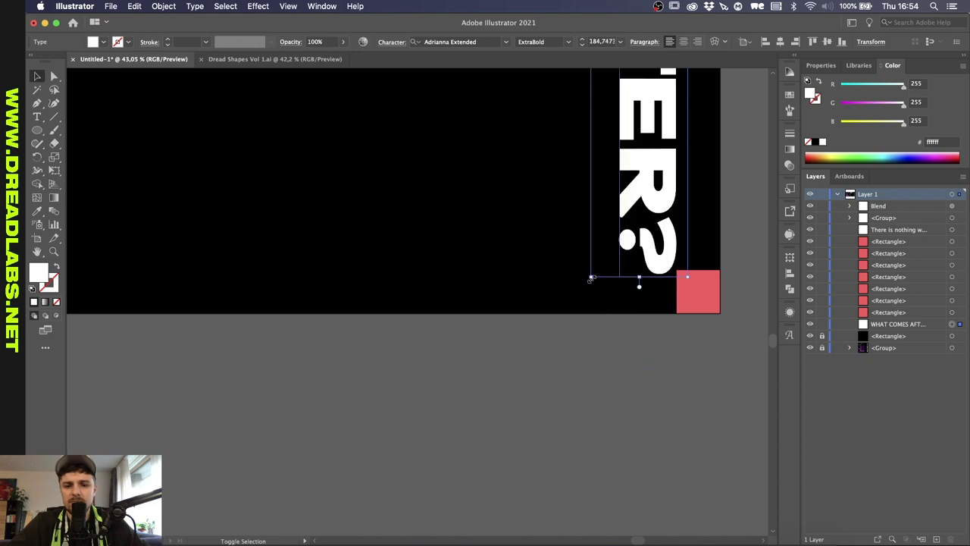
click(698, 343)
scroll(698, 342, up, 2)
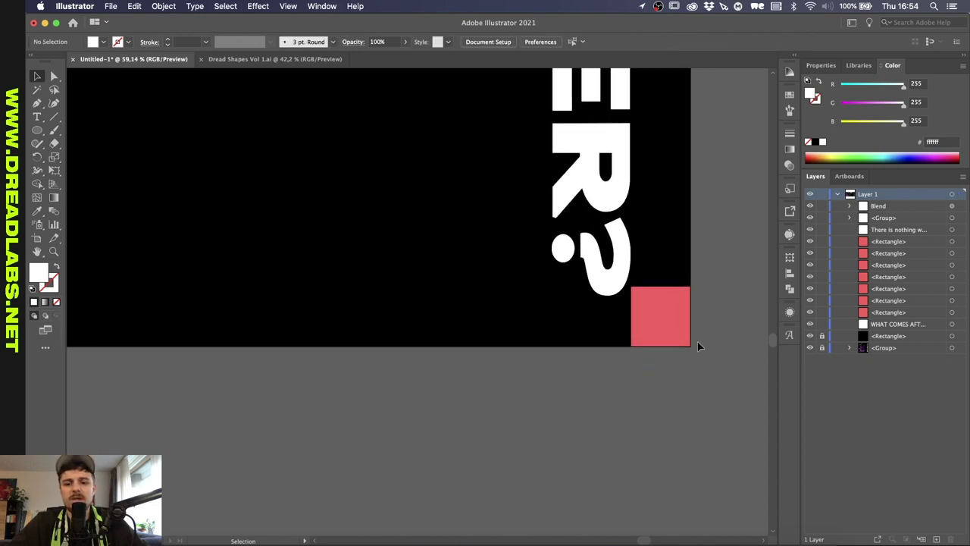
click(580, 302)
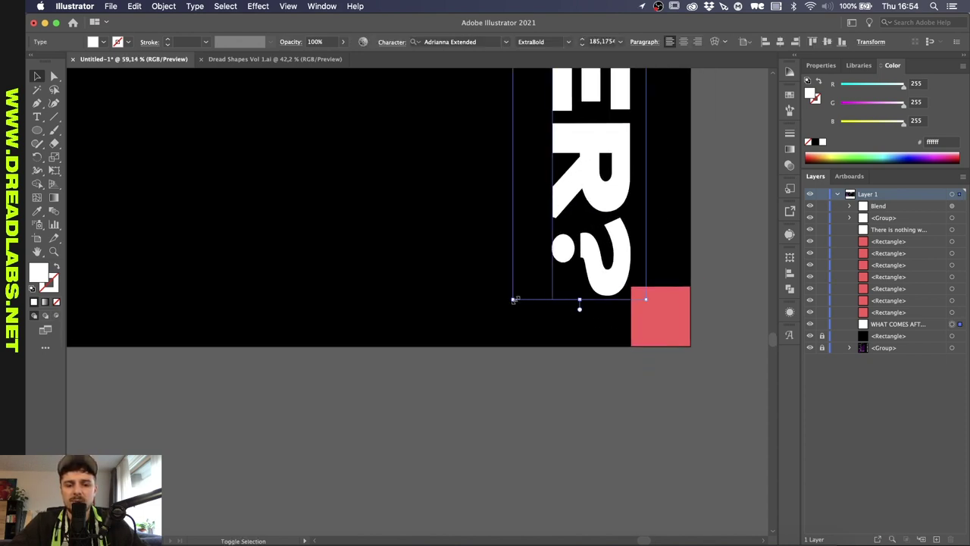
drag(514, 299, 513, 301)
click(720, 291)
scroll(720, 291, down, 5)
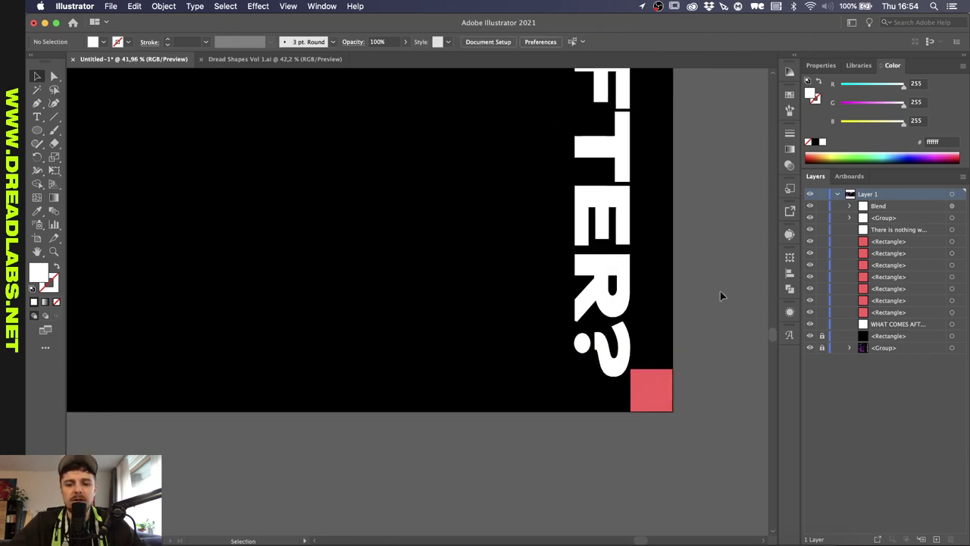
- Duplicate the vertical title and try to flip the copy over to the left by its bounding box
scroll(727, 286, down, 3)
scroll(727, 287, up, 2)
drag(696, 208, 679, 210)
scroll(679, 219, up, 1)
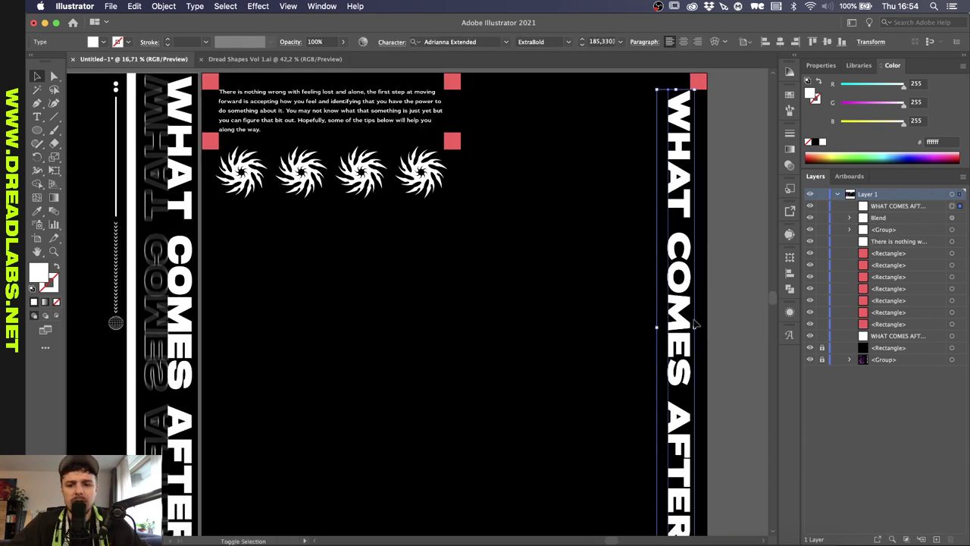
drag(696, 326, 624, 322)
key(super+z)
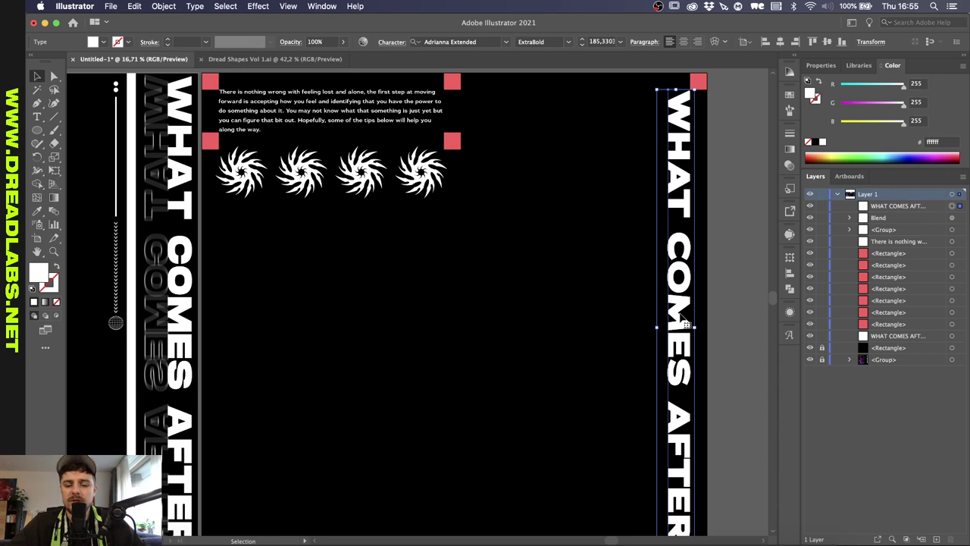
- Try the Reflect tool on the title copy and shift it left of the original, and undo the duplication
key(o)
scroll(680, 314, down, 4)
scroll(680, 313, up, 5)
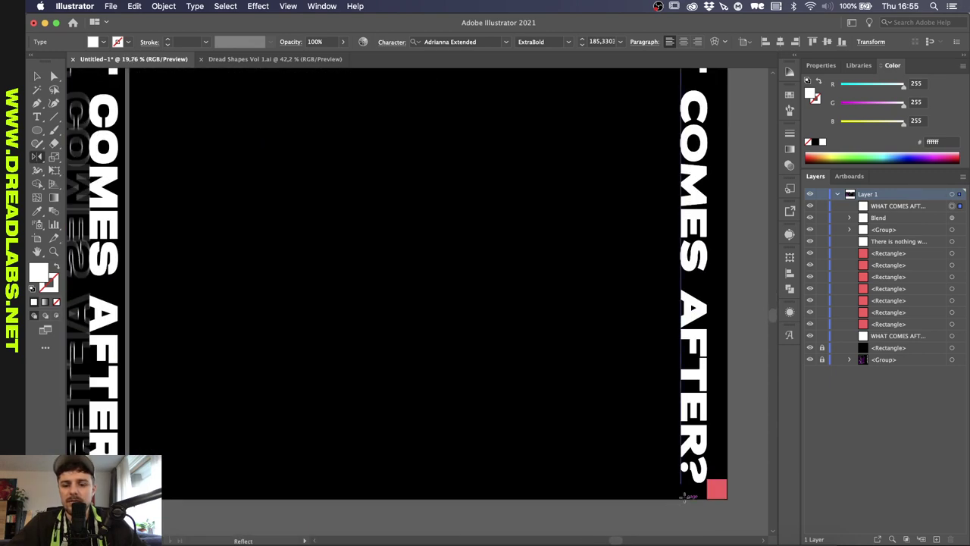
scroll(684, 497, down, 2)
key(v)
drag(660, 333, 610, 334)
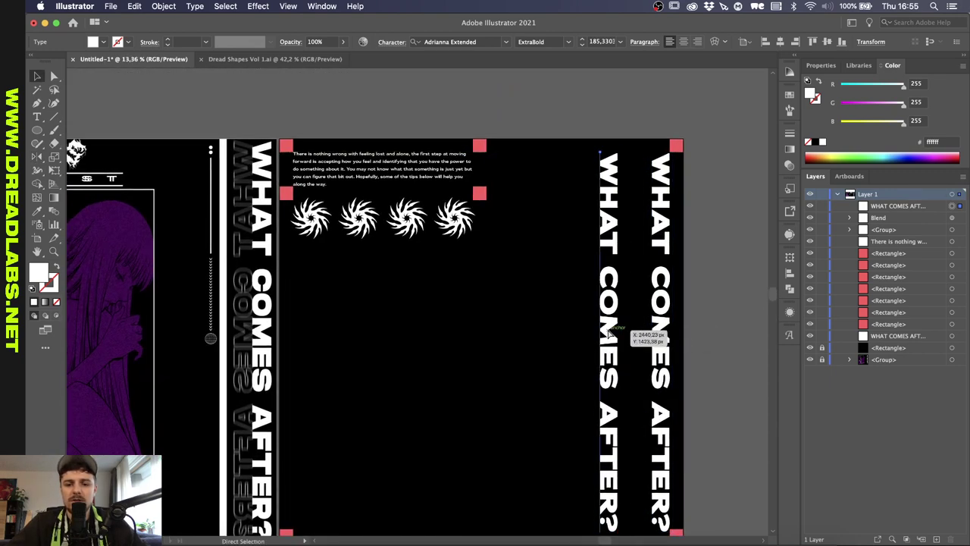
key(super+z)
key(super+z)
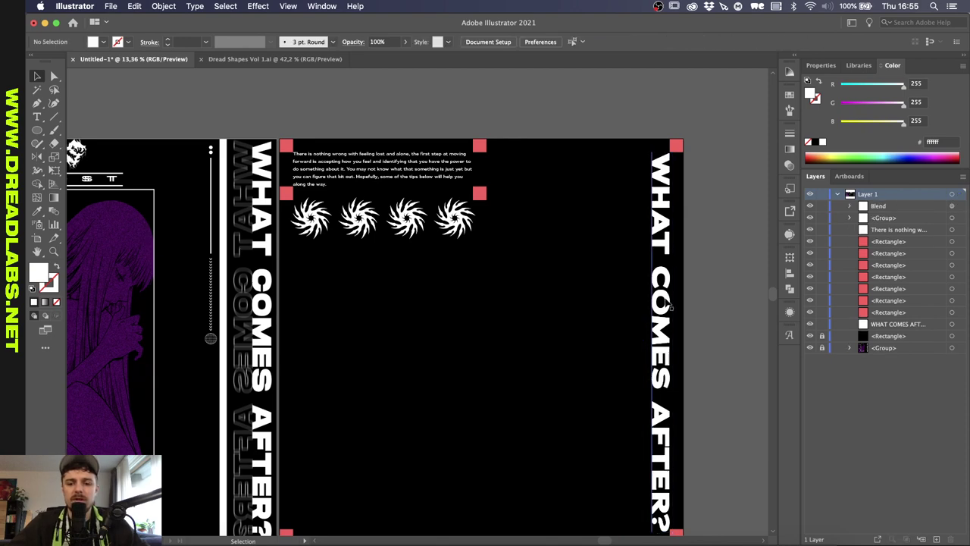
- Copy the vertical title in place and reflect the copy across the vertical axis
click(668, 307)
key(super+c)
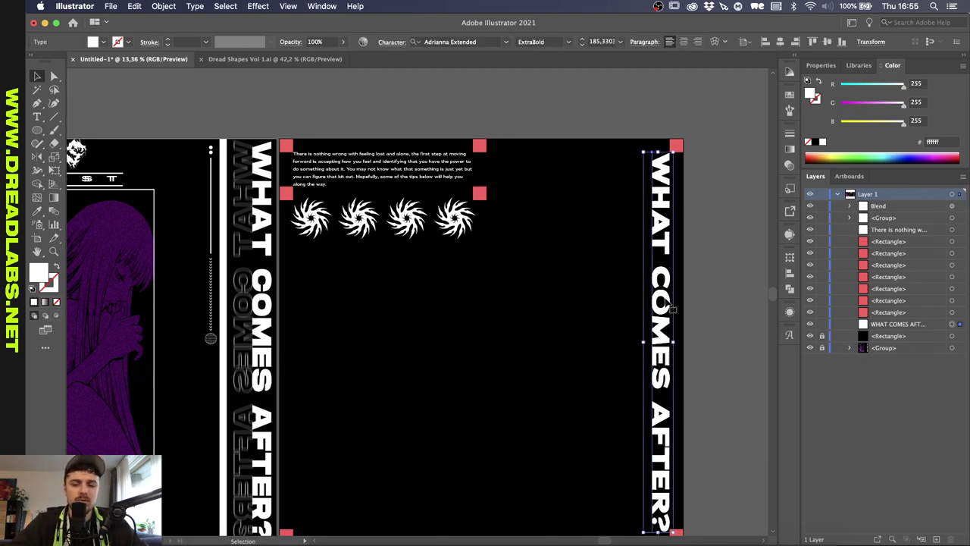
key(super+f)
key(v)
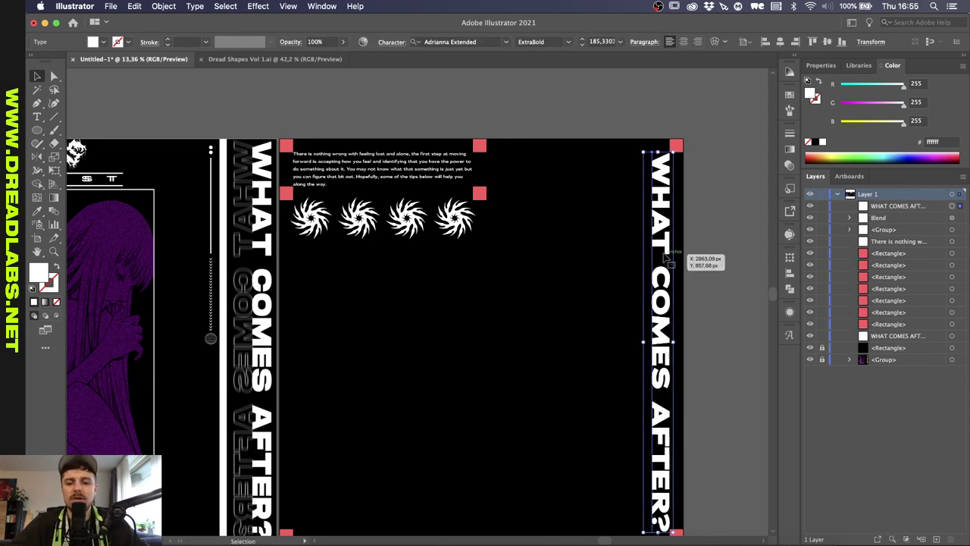
right_click(665, 256)
mouse_move(800, 450)
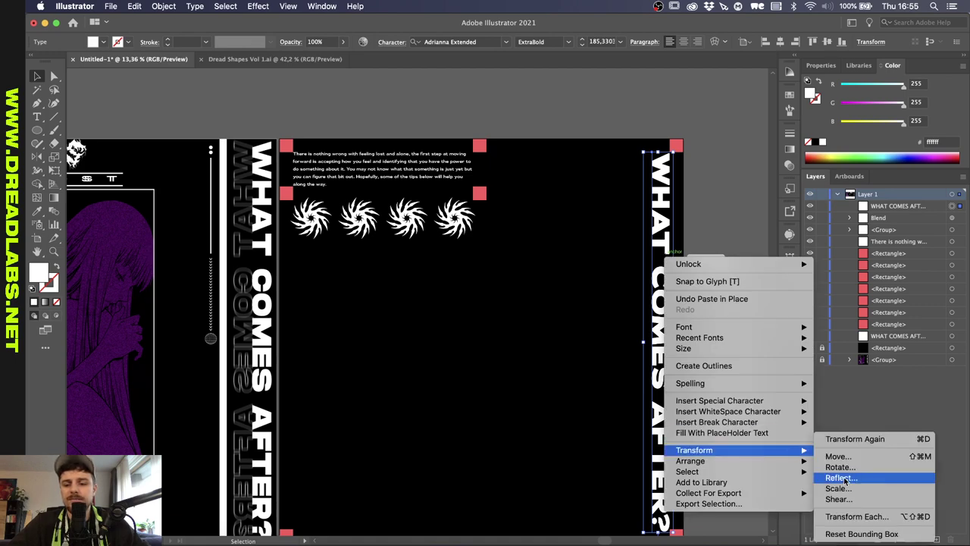
click(839, 477)
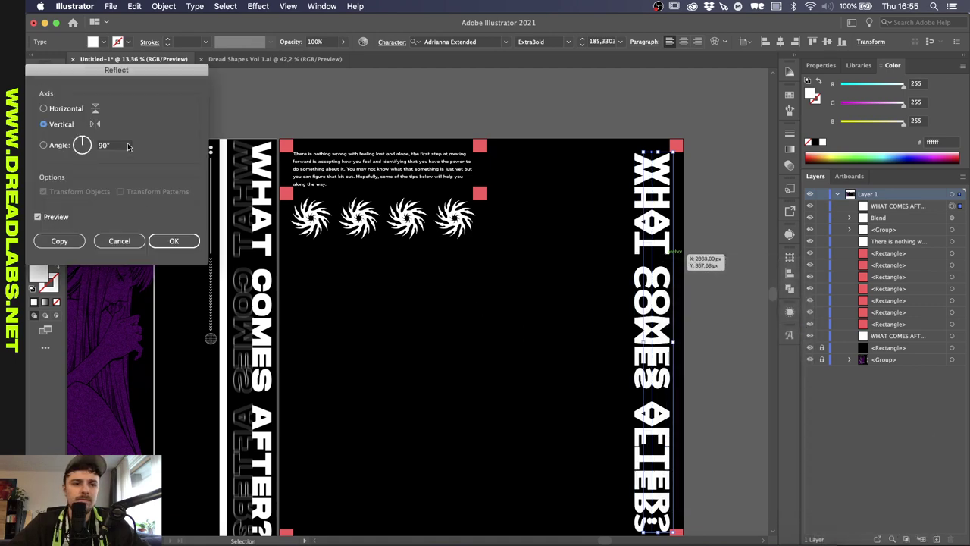
click(174, 241)
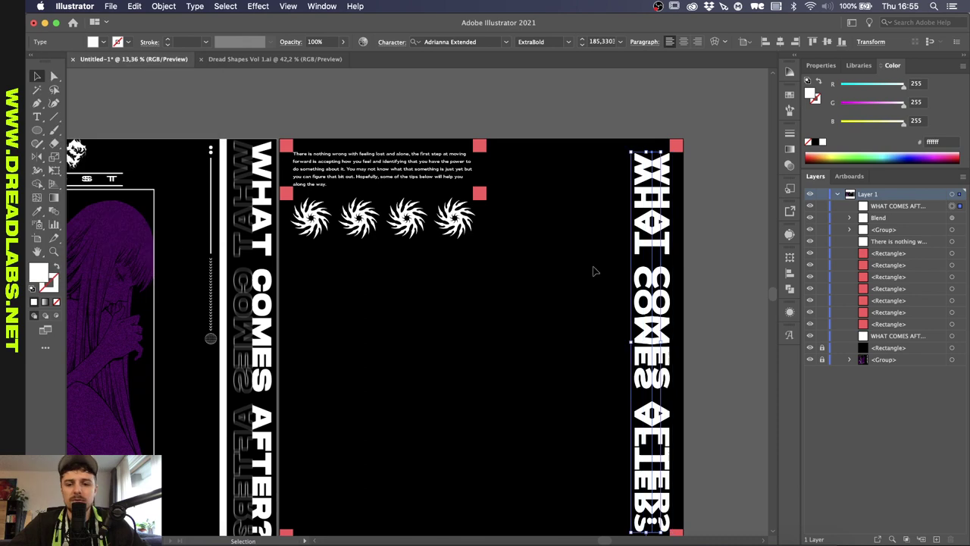
- Turn the mirrored title into an unfilled white outline with a 3 pt stroke and round join corners
scroll(591, 270, up, 3)
scroll(380, 175, down, 3)
scroll(380, 175, up, 3)
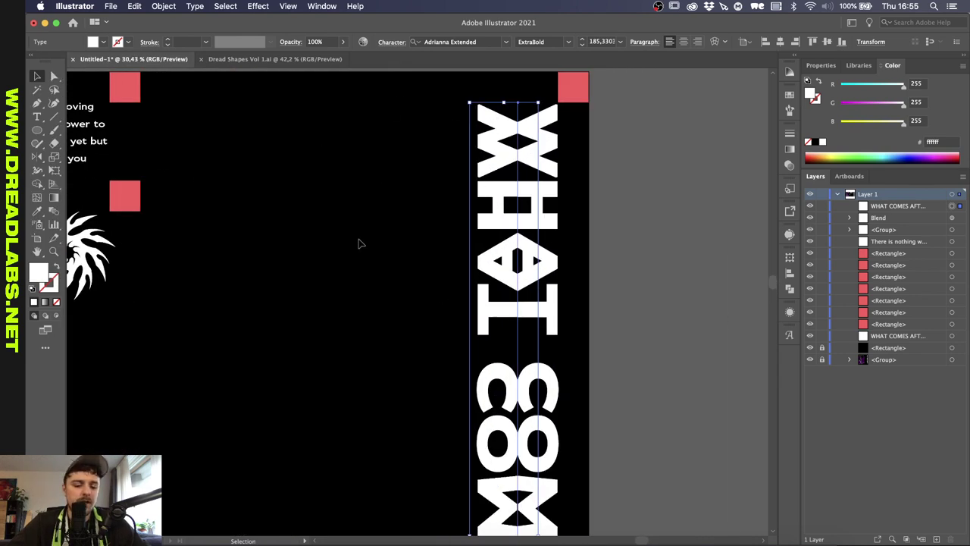
key(shift+x)
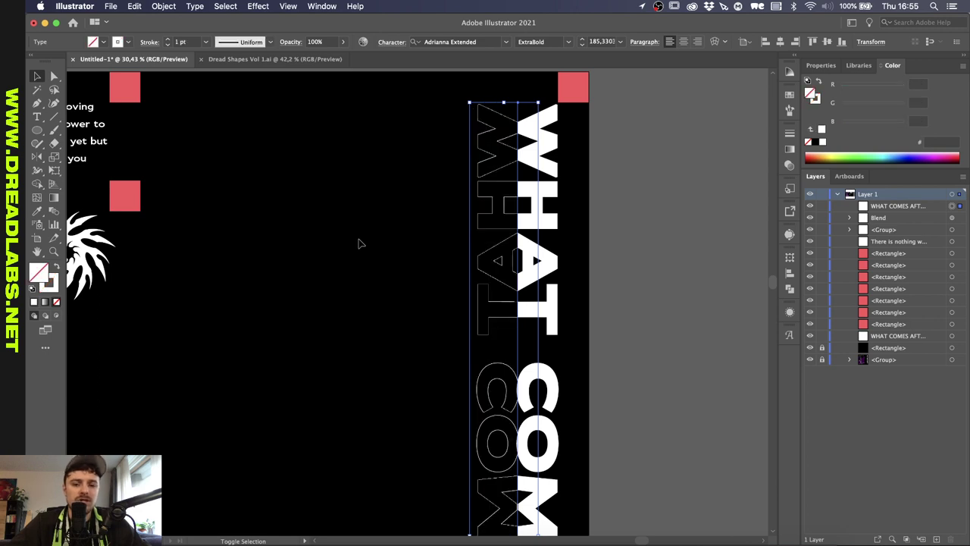
scroll(485, 138, up, 5)
scroll(485, 148, right, 2)
scroll(303, 210, up, 2)
scroll(293, 218, up, 1)
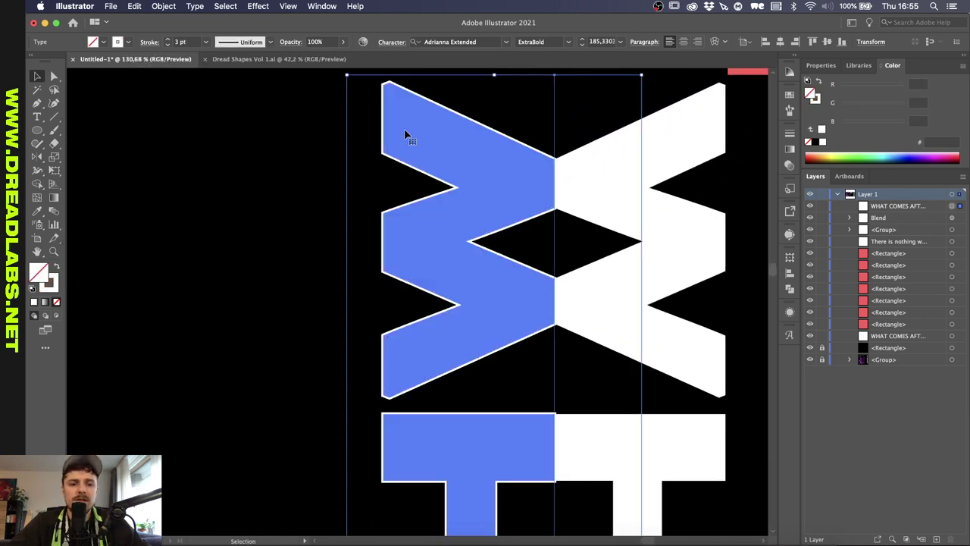
click(148, 42)
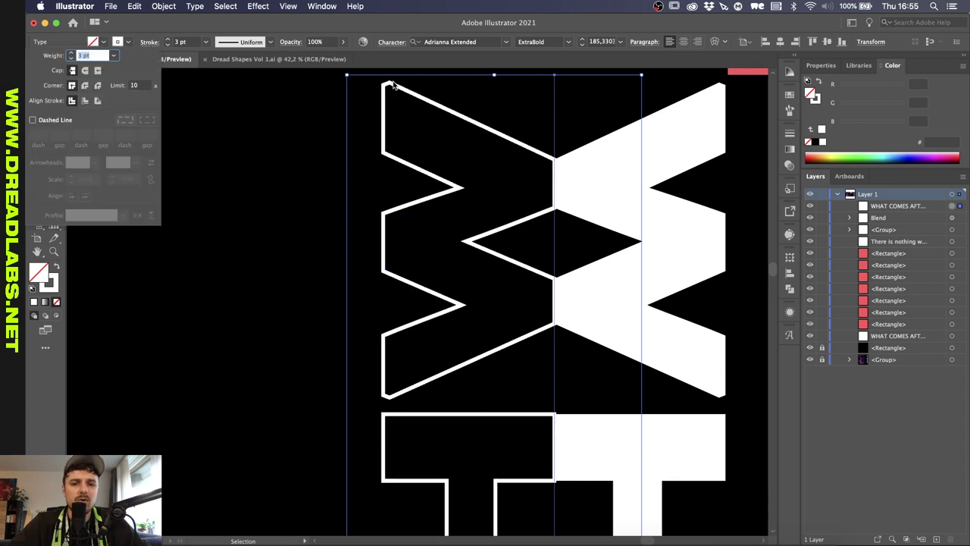
click(84, 86)
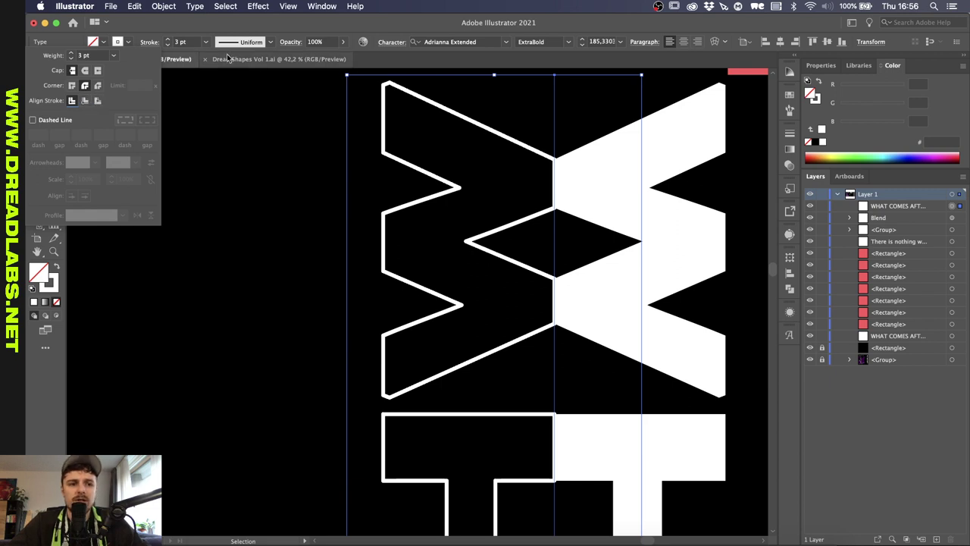
click(376, 26)
- Convert the mirrored title to outlines and align its stroke to the inside
right_click(420, 135)
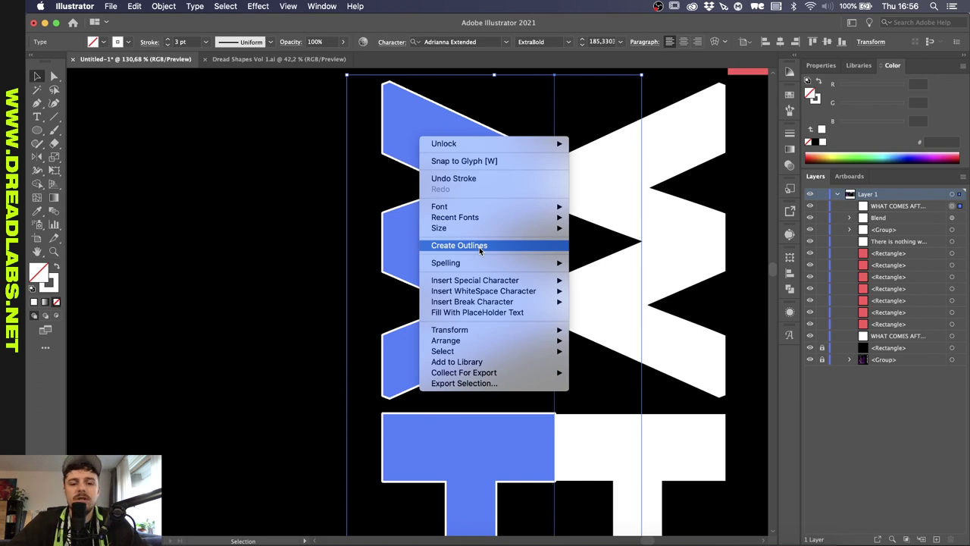
click(480, 246)
click(149, 42)
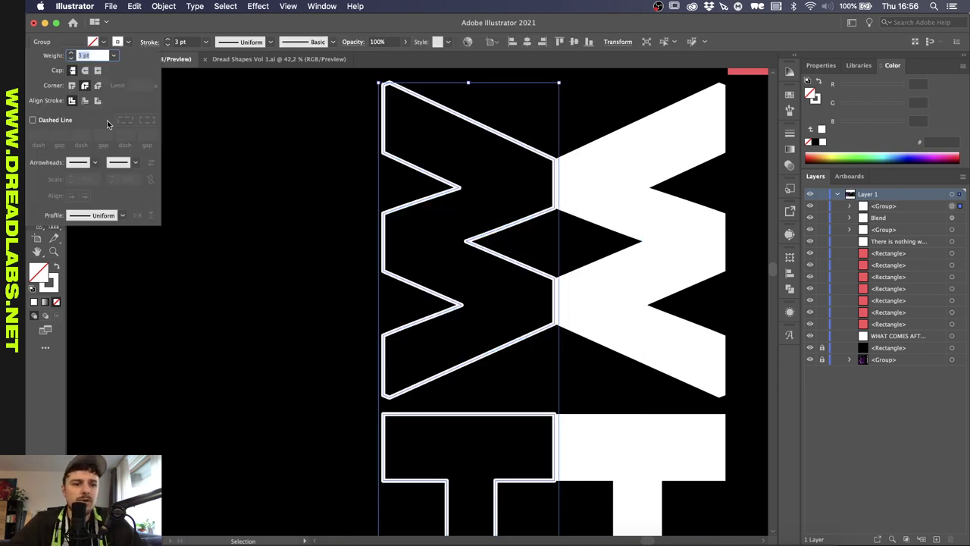
click(97, 102)
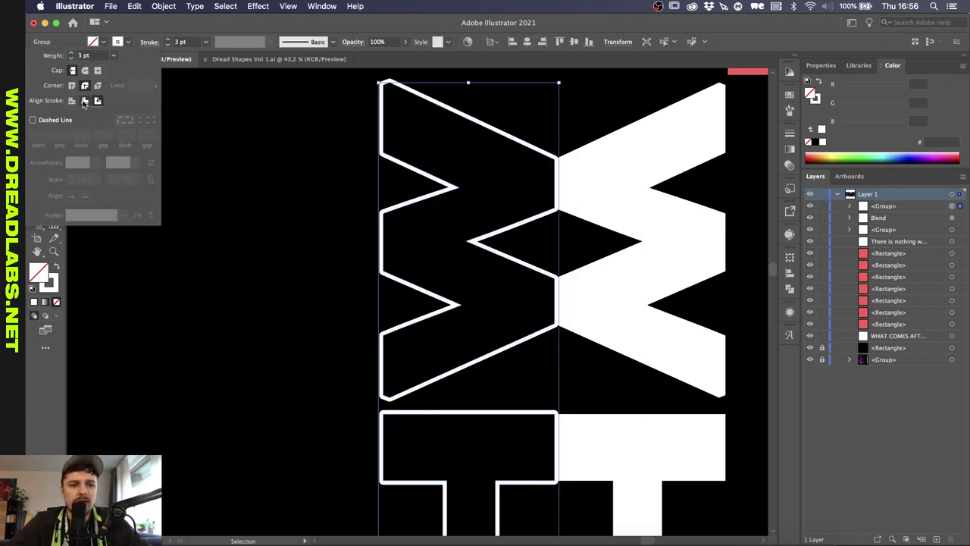
click(84, 102)
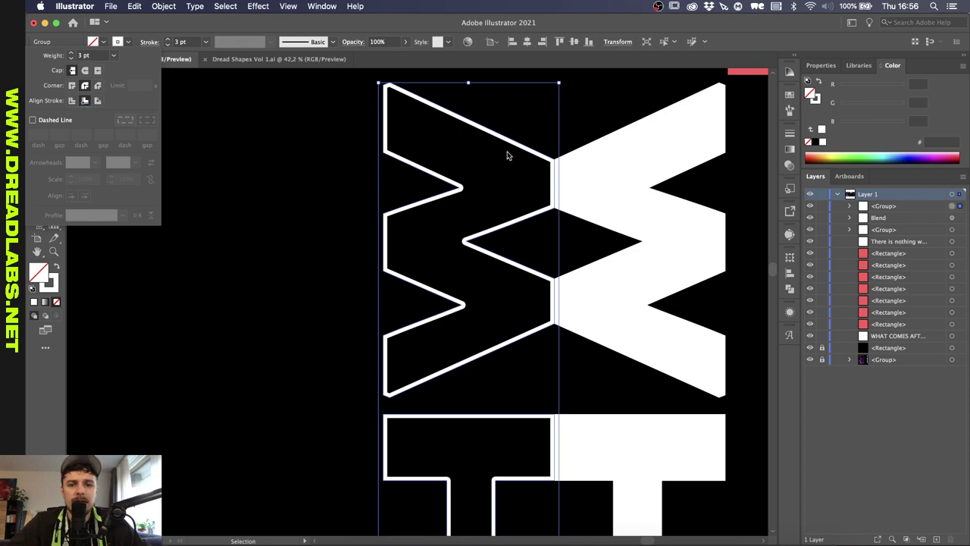
click(617, 98)
- Place a half-size copy of the upper-right margin square beside it on the artboard's upper edge and color it pink, ff155c
scroll(627, 93, down, 5)
click(721, 96)
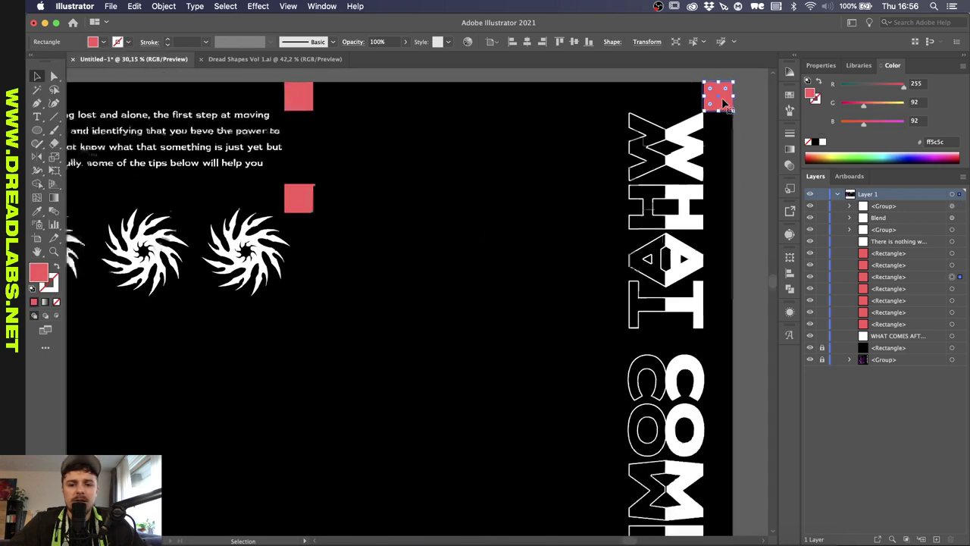
scroll(723, 100, down, 3)
scroll(722, 99, down, 1)
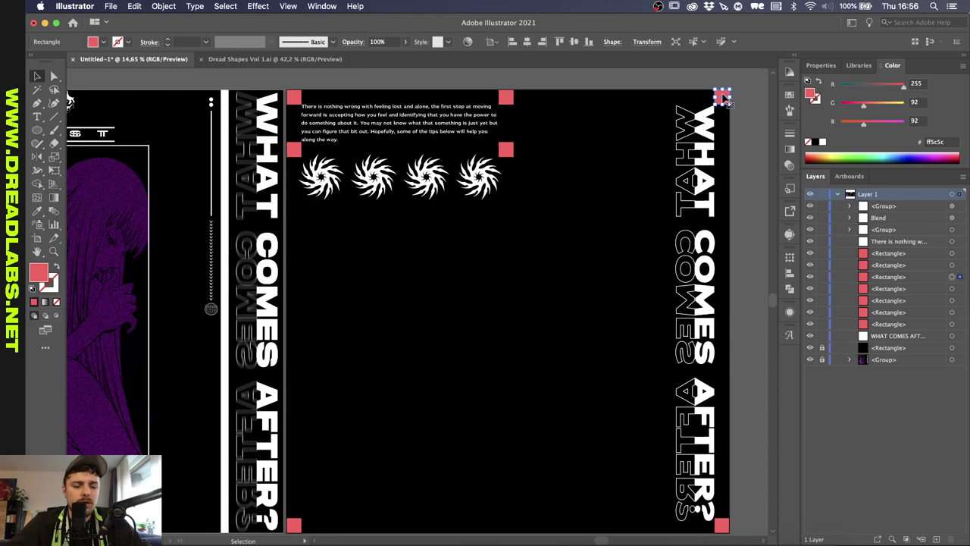
scroll(723, 99, up, 6)
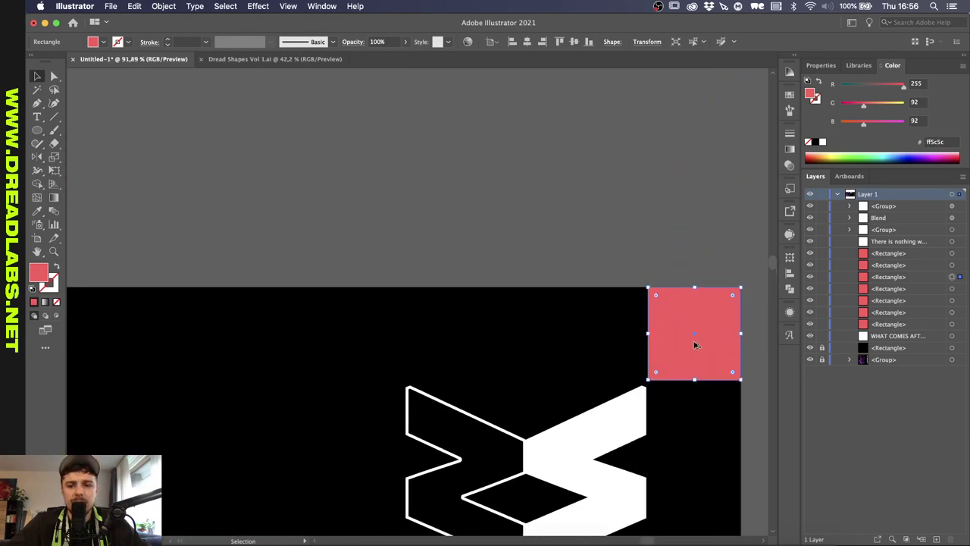
drag(694, 345, 489, 307)
scroll(486, 349, down, 2)
drag(863, 108, 845, 108)
click(610, 198)
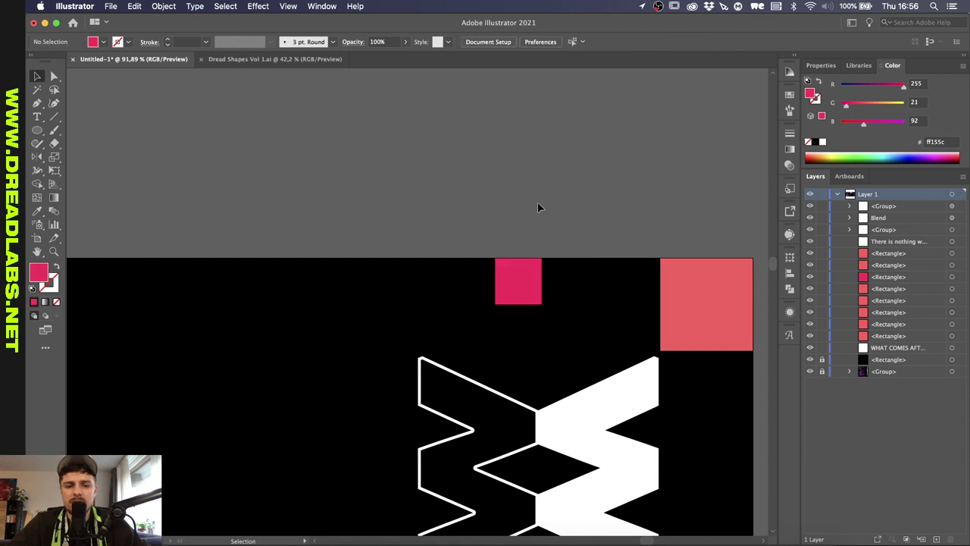
- Shift the outlined title left so its gap to the solid title matches the small pink square's width
scroll(541, 202, down, 3)
drag(510, 329, 468, 322)
key(super+z)
click(469, 323)
click(465, 326)
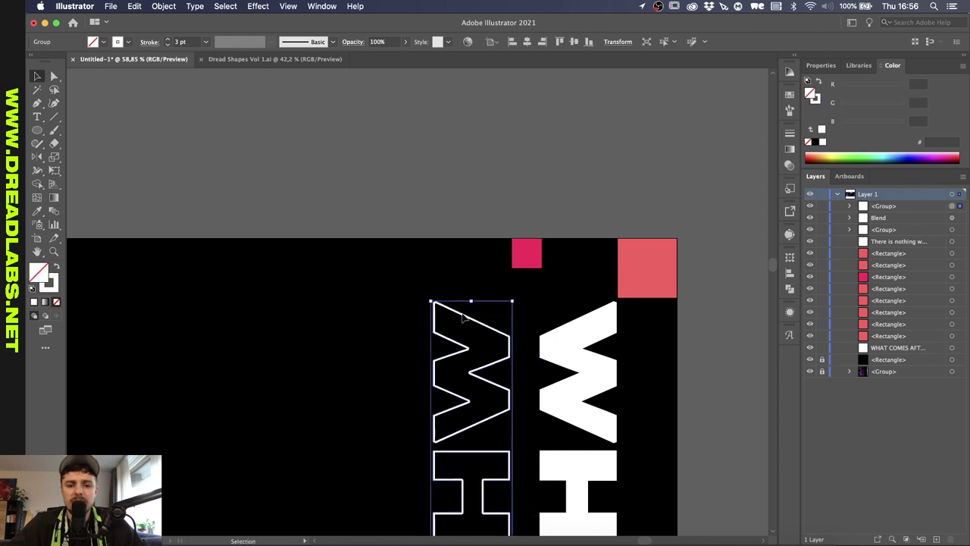
click(469, 197)
- Duplicate the upper and lower right margin squares together to the left side of the outlined title
scroll(468, 197, down, 3)
drag(536, 186, 395, 185)
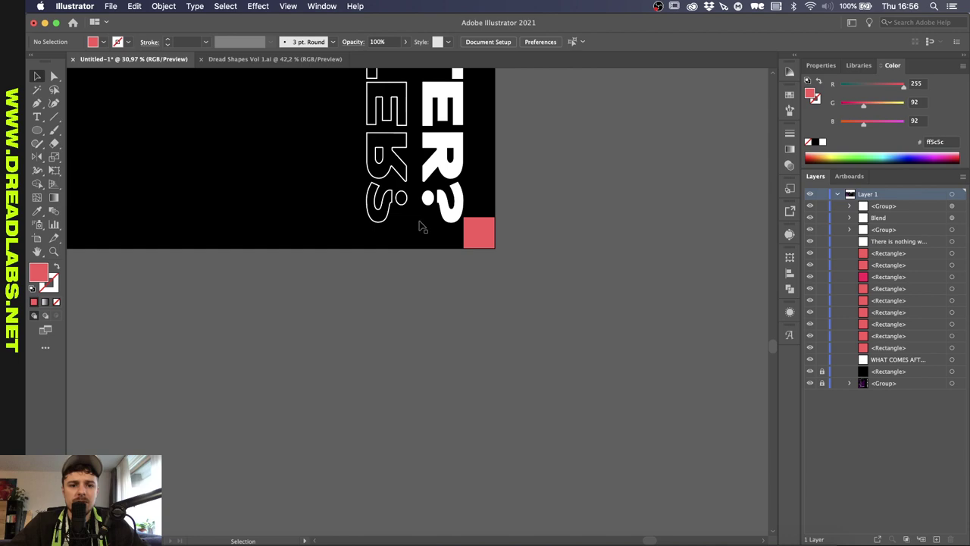
scroll(422, 226, down, 3)
scroll(422, 223, up, 3)
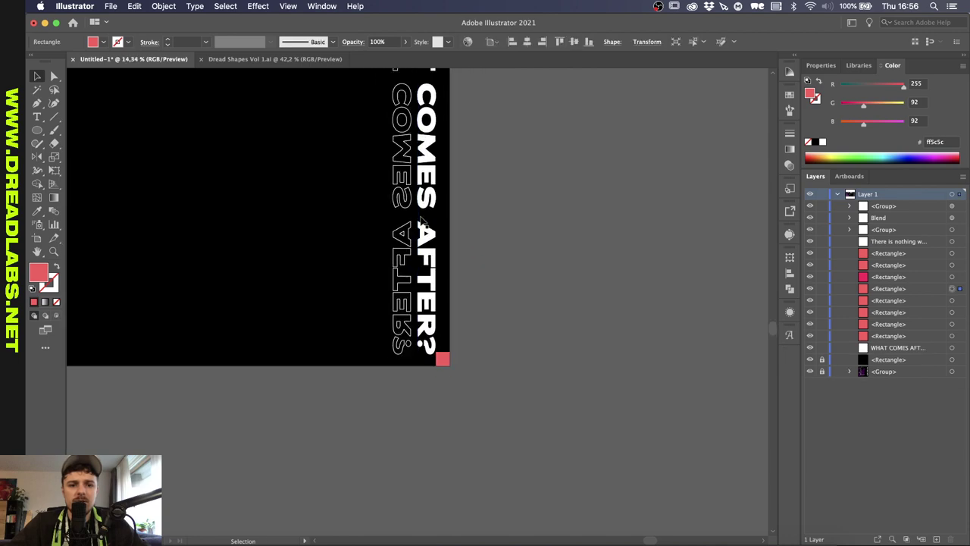
scroll(423, 220, down, 3)
scroll(436, 89, up, 3)
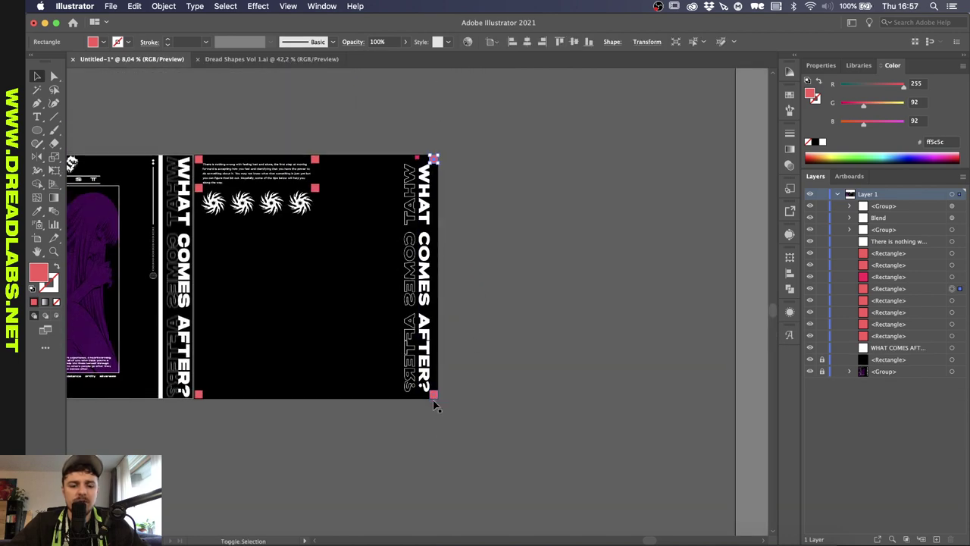
scroll(385, 116, up, 7)
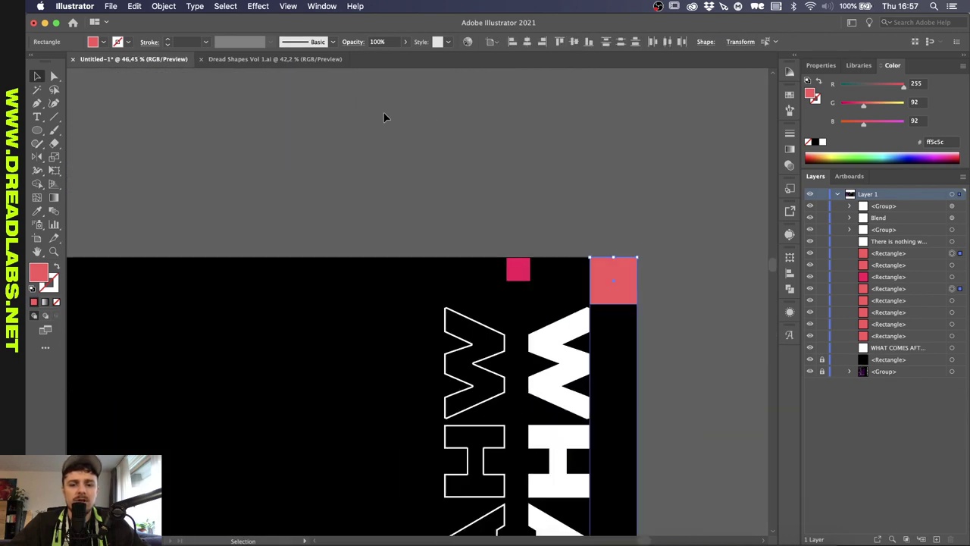
drag(616, 291, 424, 282)
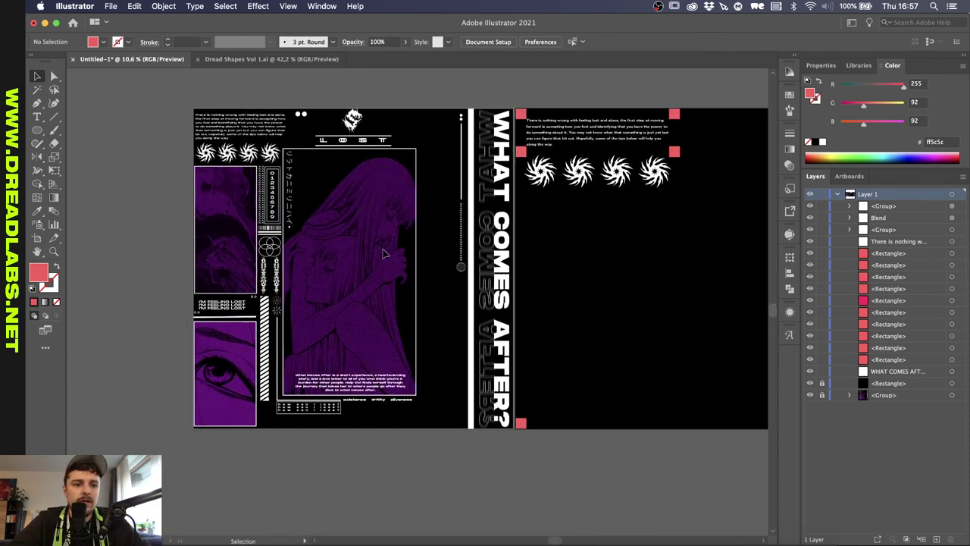
- Write the digits 0 to 9 on separate lines beside the original poster, matching its number column, and center-align the text
scroll(384, 254, up, 10)
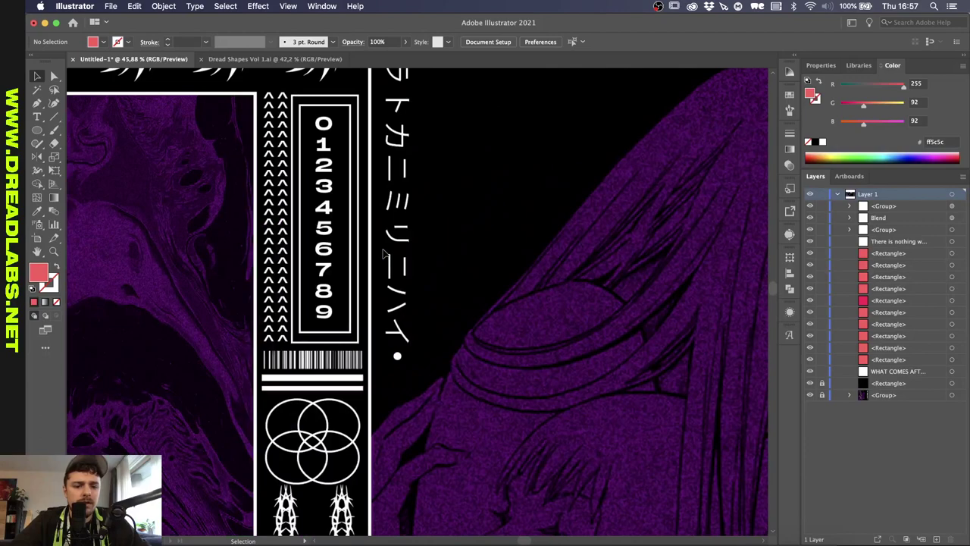
scroll(385, 253, up, 5)
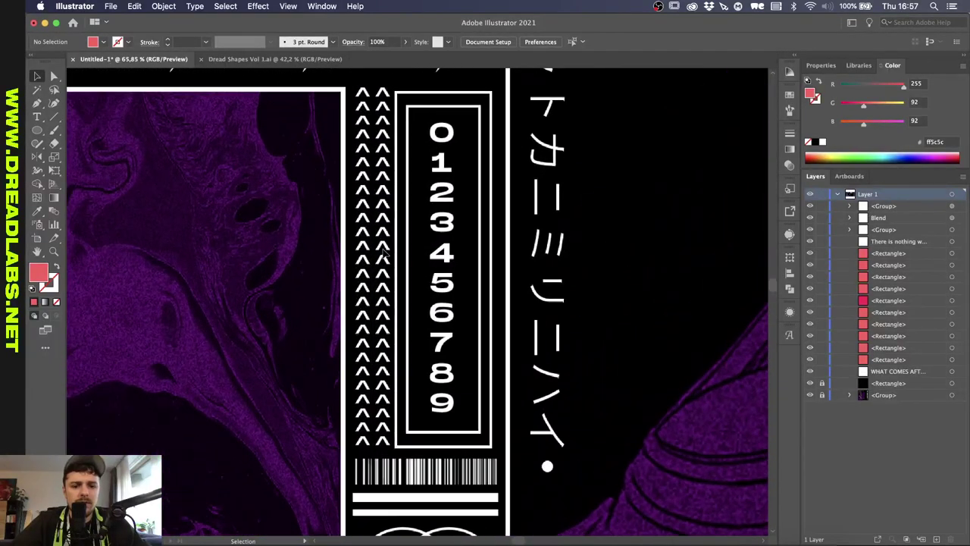
scroll(384, 253, down, 5)
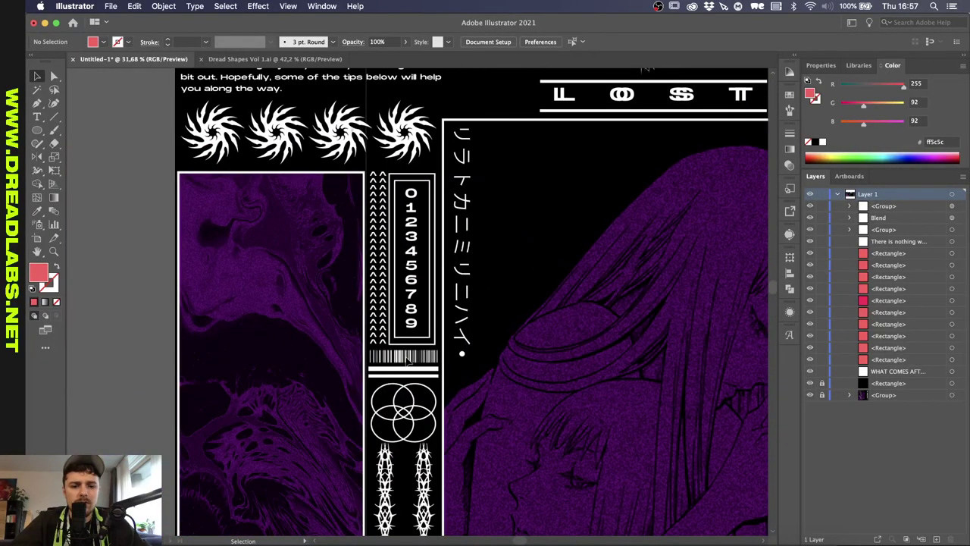
scroll(407, 362, right, 1)
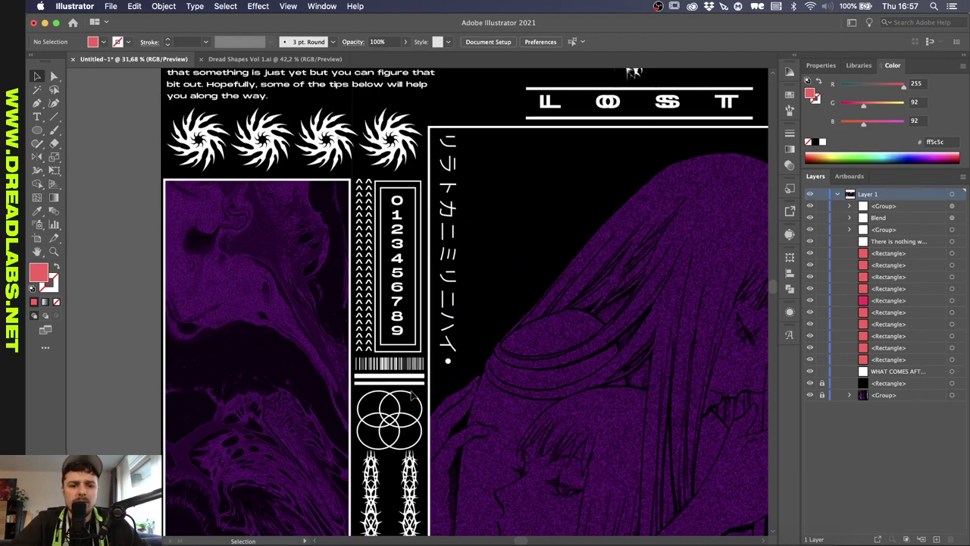
scroll(411, 394, down, 2)
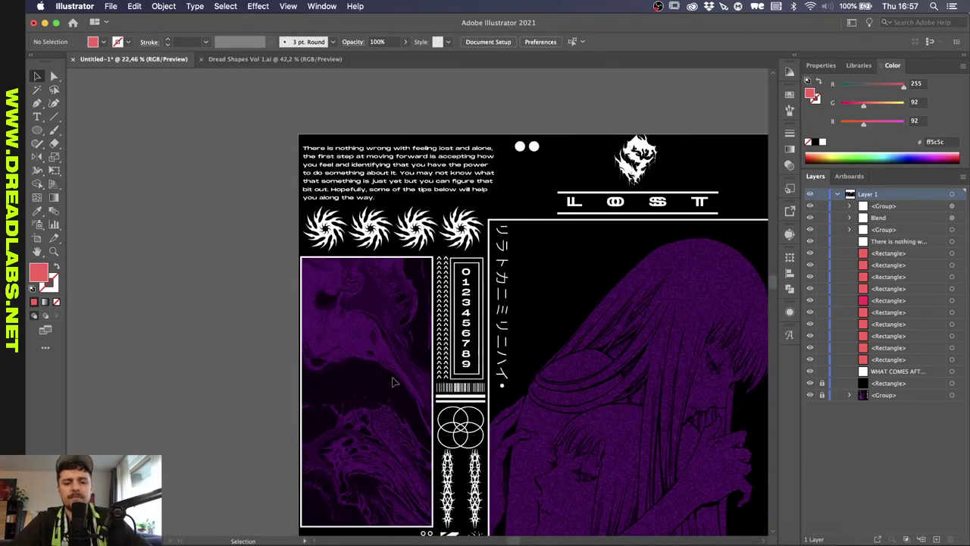
key(t)
click(214, 229)
text(0)
key(Return)
text(1)
key(Return)
text(2 3 4 5 6 7 8 9)
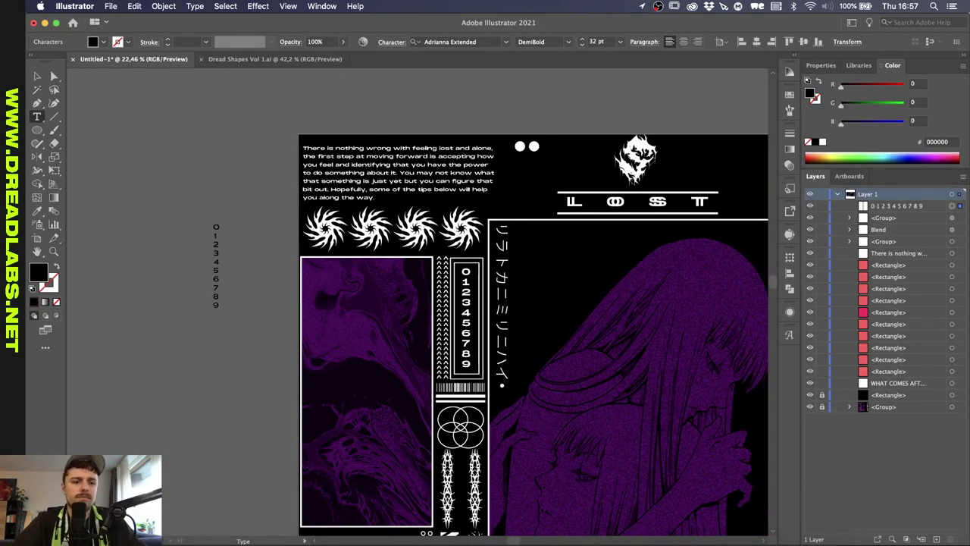
key(Escape)
click(683, 42)
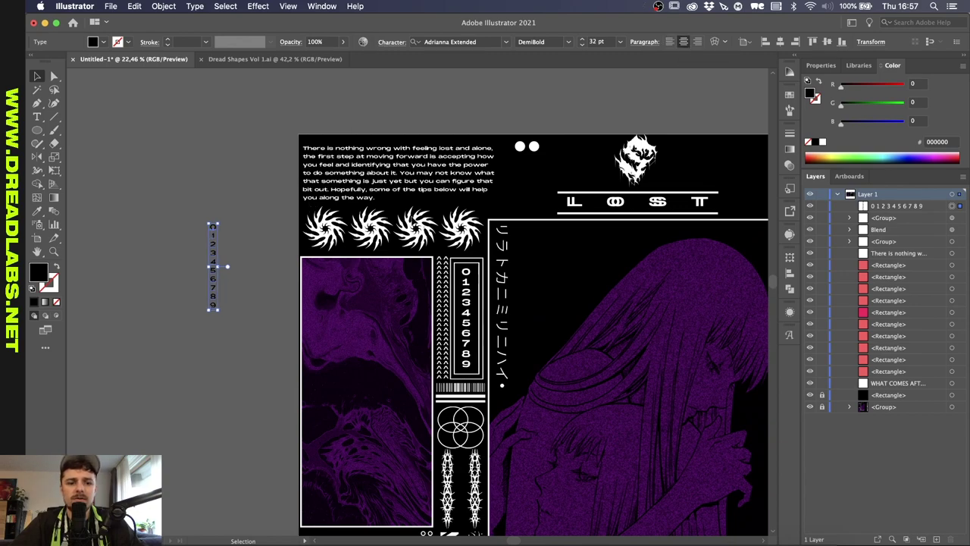
- Sample the original poster's white swirl as the digits' fill and move the number column above the second artboard
key(i)
scroll(520, 337, right, 2)
scroll(520, 337, up, 1)
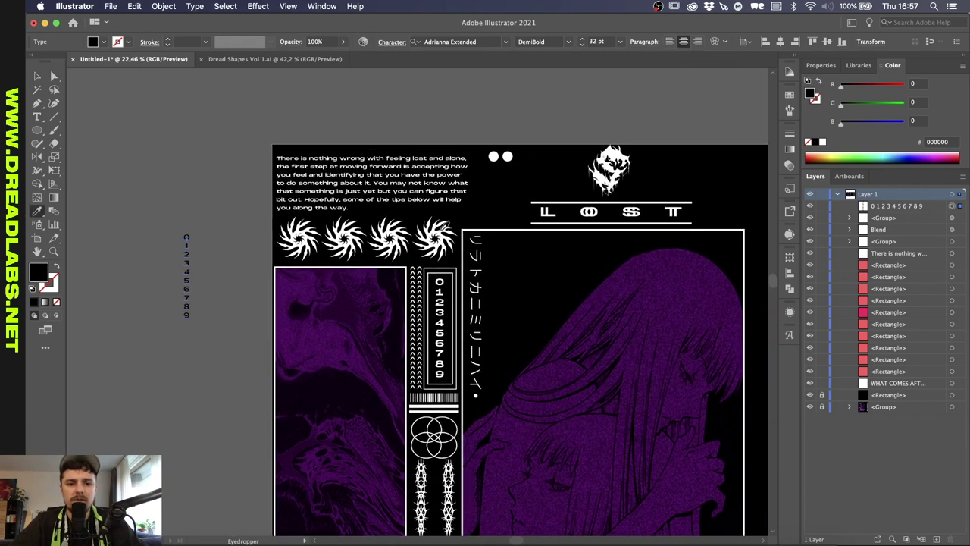
click(439, 231)
scroll(438, 230, down, 5)
key(v)
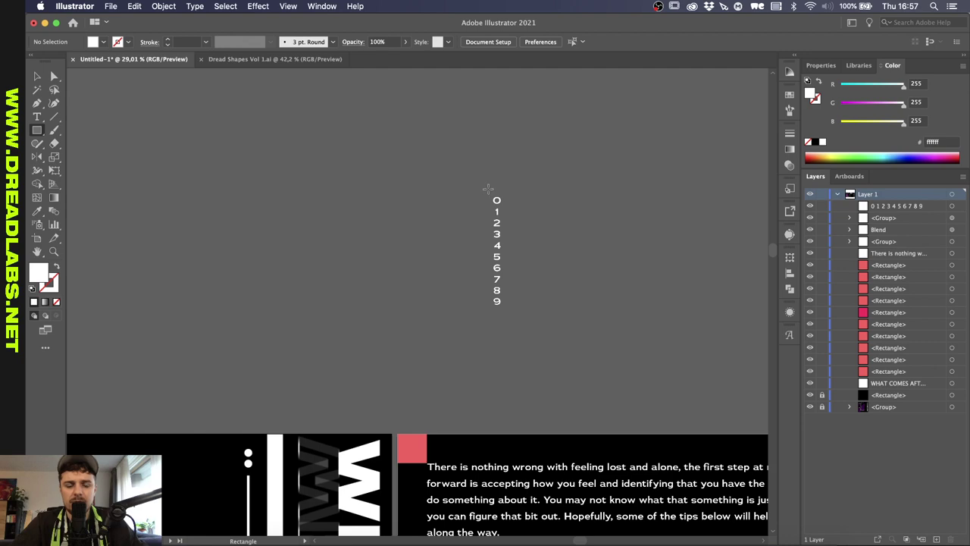
- Draw a rectangle about 108 by 414 px around the digit column with a white outline and no fill
mouse_move(488, 188)
mouse_down()
mouse_move(533, 303)
mouse_move(520, 310)
mouse_up()
key(shift+x)
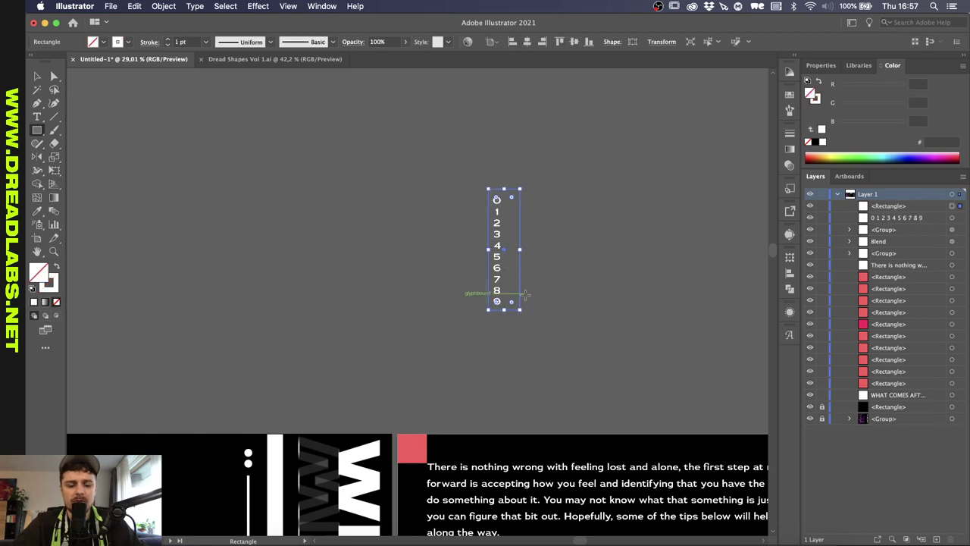
key(v)
- Delete the invisible leftover blend that overlaps the number column above the second artboard
scroll(550, 260, up, 5)
drag(397, 274, 487, 175)
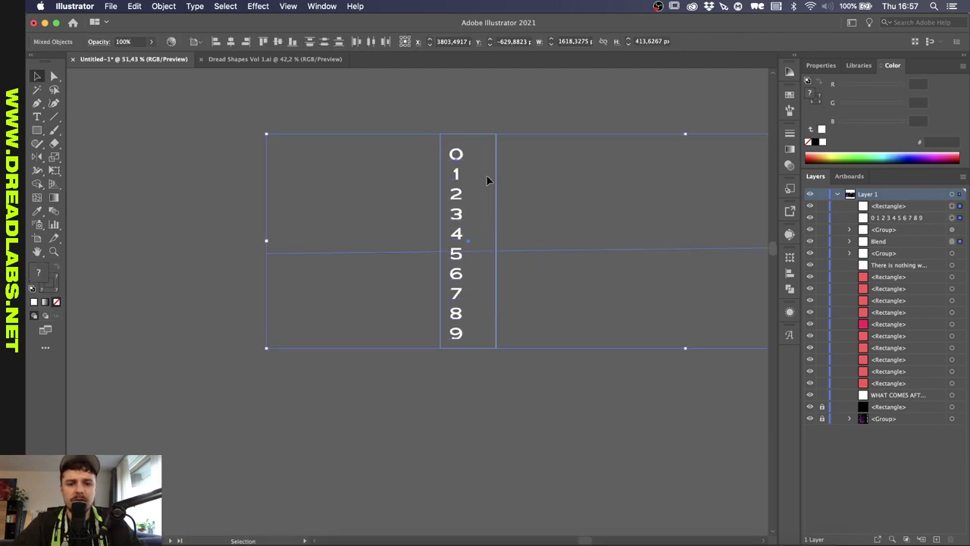
scroll(487, 178, down, 5)
scroll(490, 175, up, 3)
scroll(490, 176, down, 3)
scroll(462, 185, up, 2)
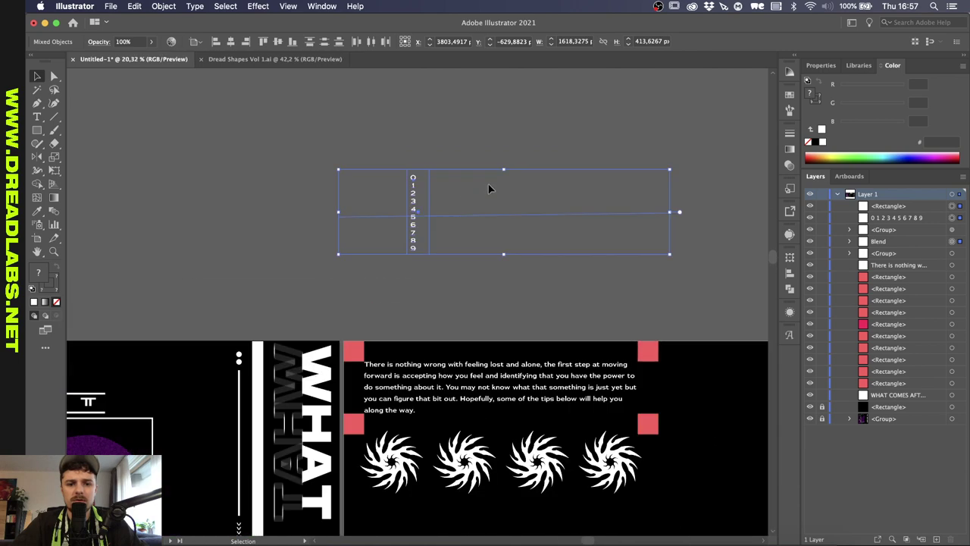
click(625, 122)
key(a)
drag(705, 121, 552, 276)
key(Delete)
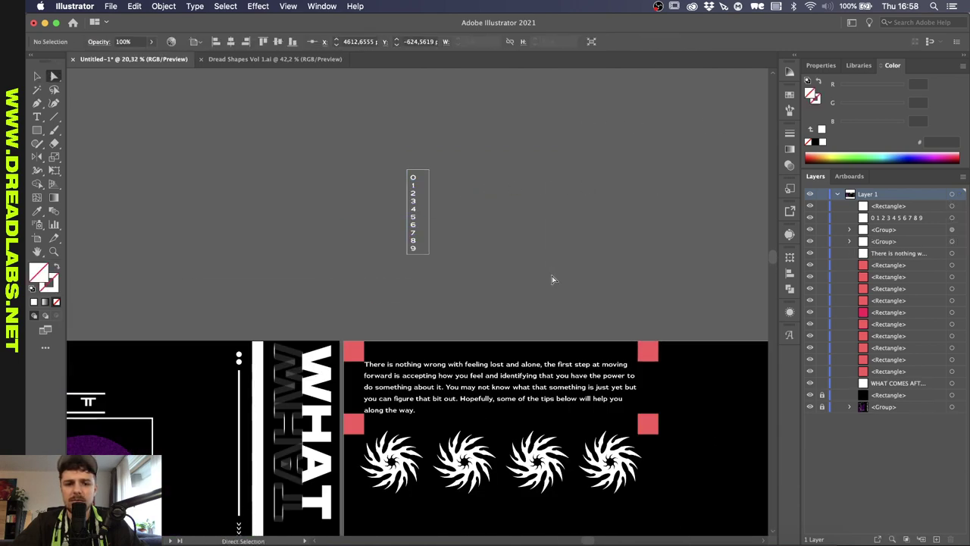
- Center the digits and their rectangular frame on each other both horizontally and vertically
key(v)
scroll(424, 174, up, 3)
drag(374, 228, 427, 165)
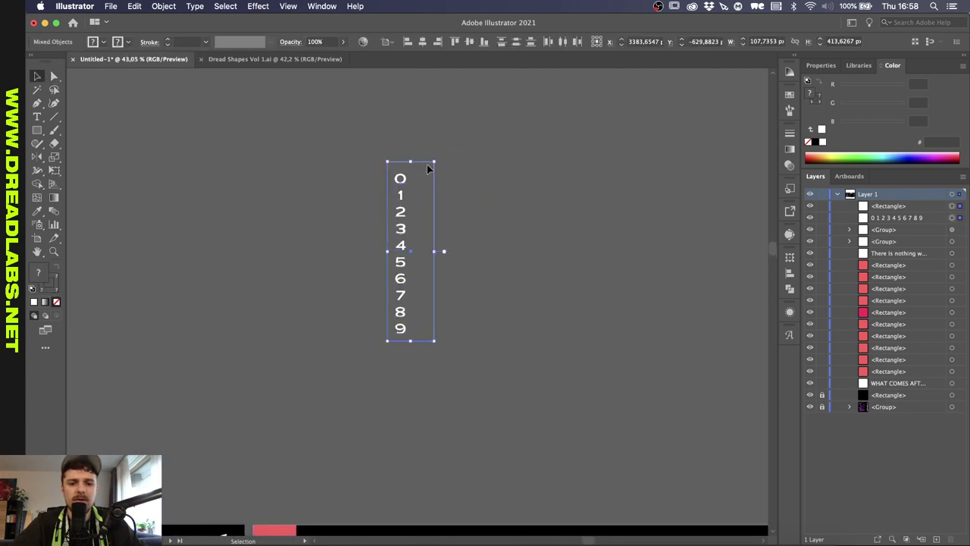
click(424, 43)
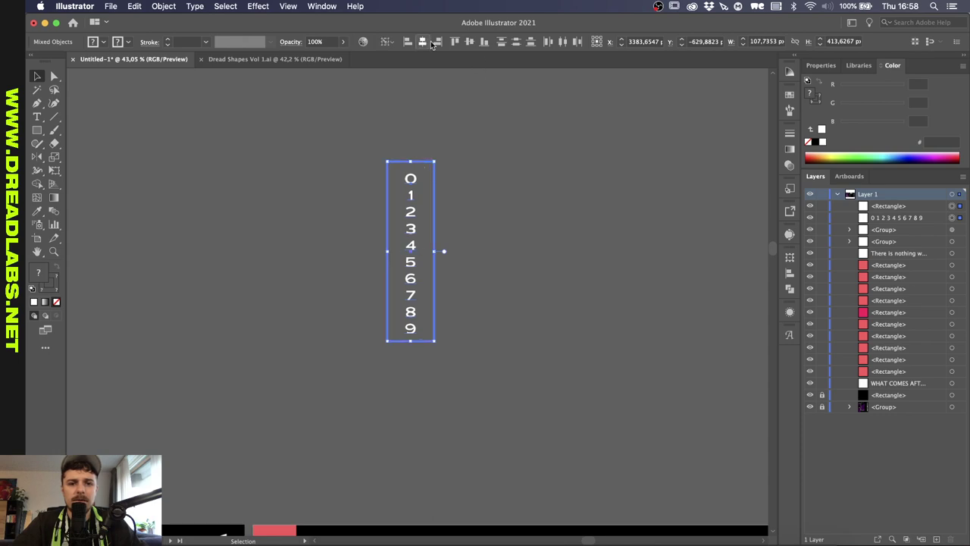
click(484, 42)
click(470, 42)
click(470, 105)
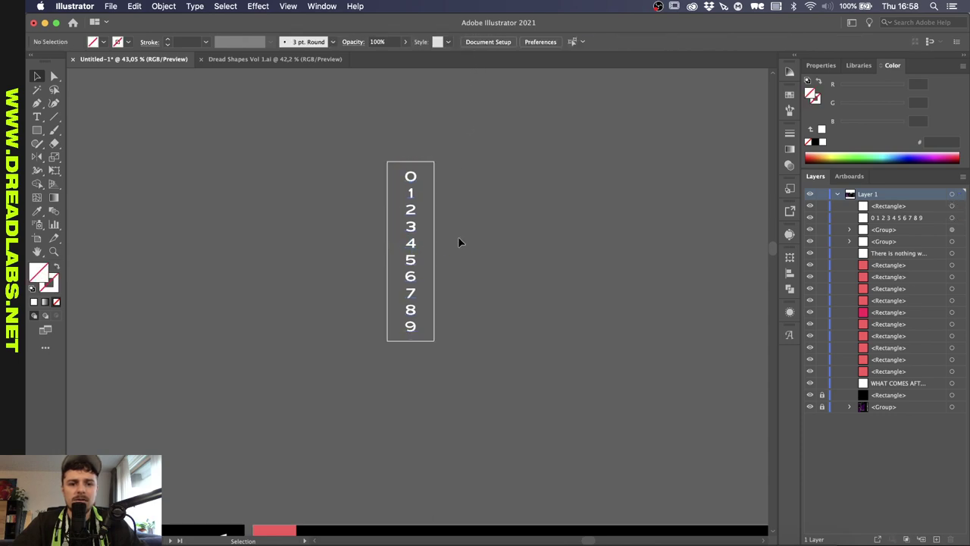
- Set the stroke weight of the number column's frame to 4 pt
click(430, 161)
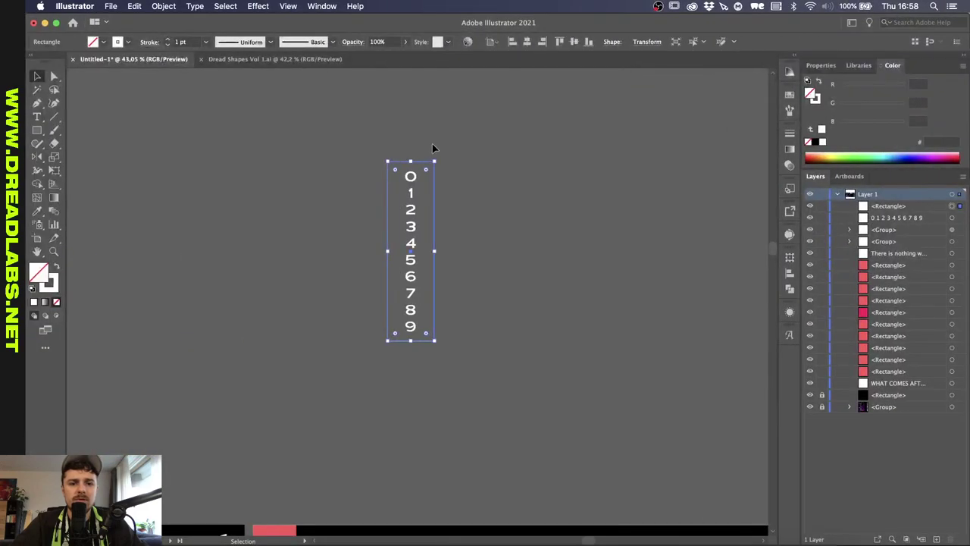
drag(432, 149, 395, 201)
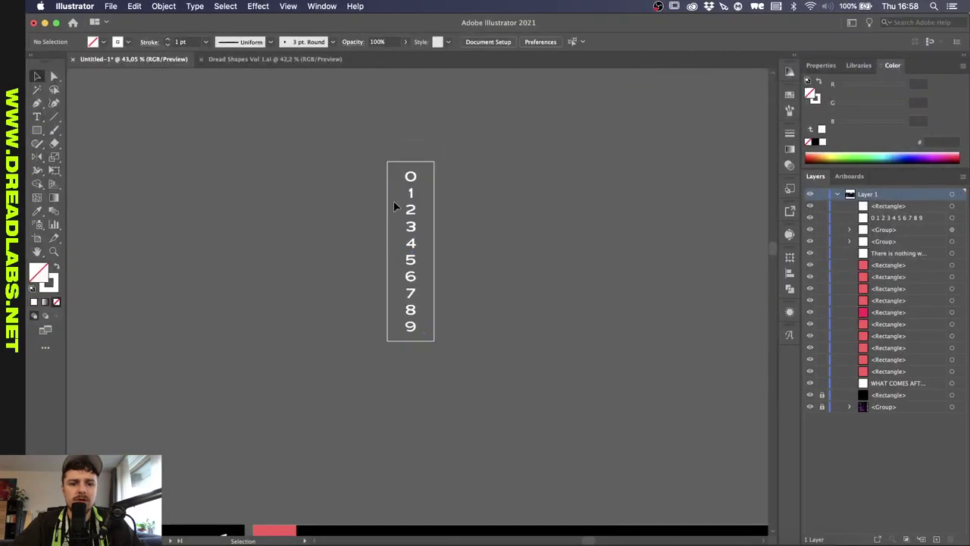
click(504, 131)
click(423, 160)
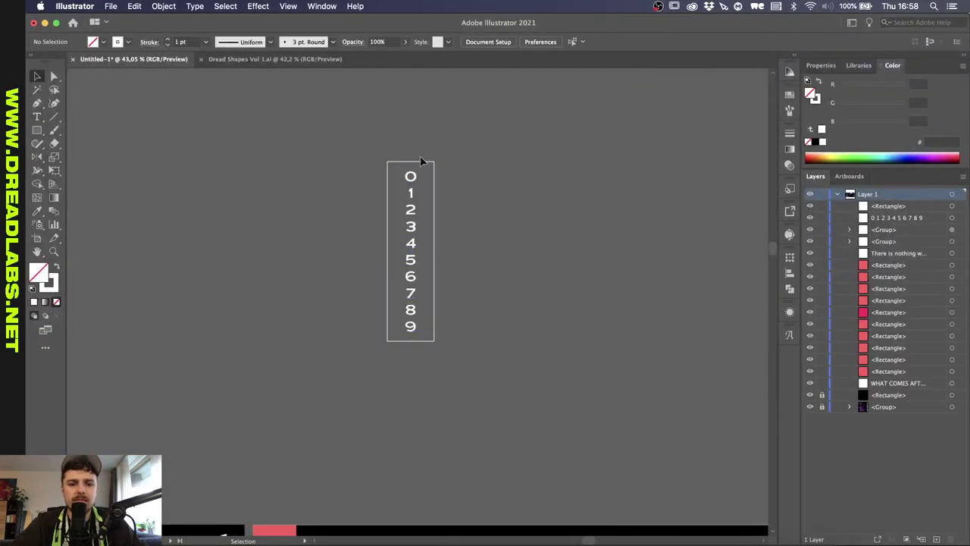
click(167, 40)
click(168, 40)
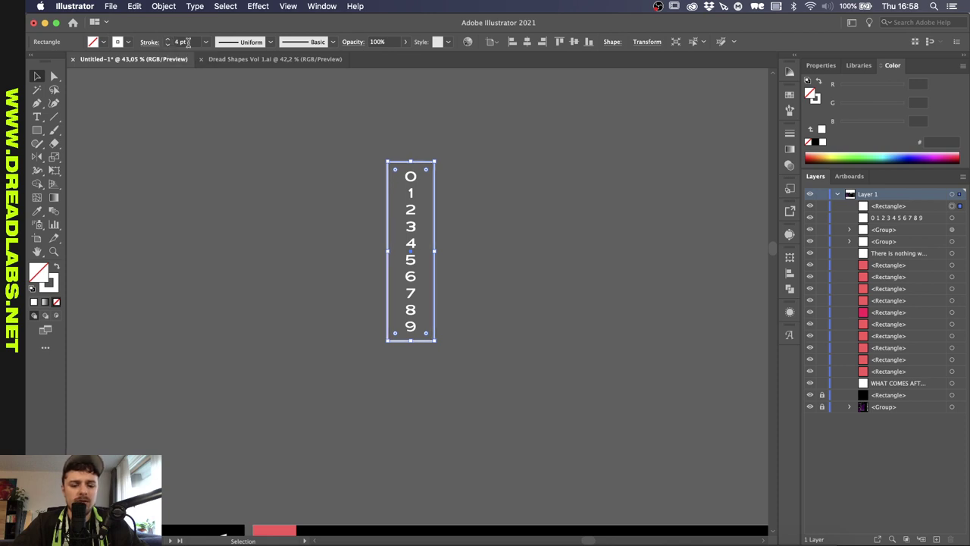
click(295, 126)
- Group the digits with their rectangular frame
scroll(432, 161, up, 5)
scroll(399, 232, down, 2)
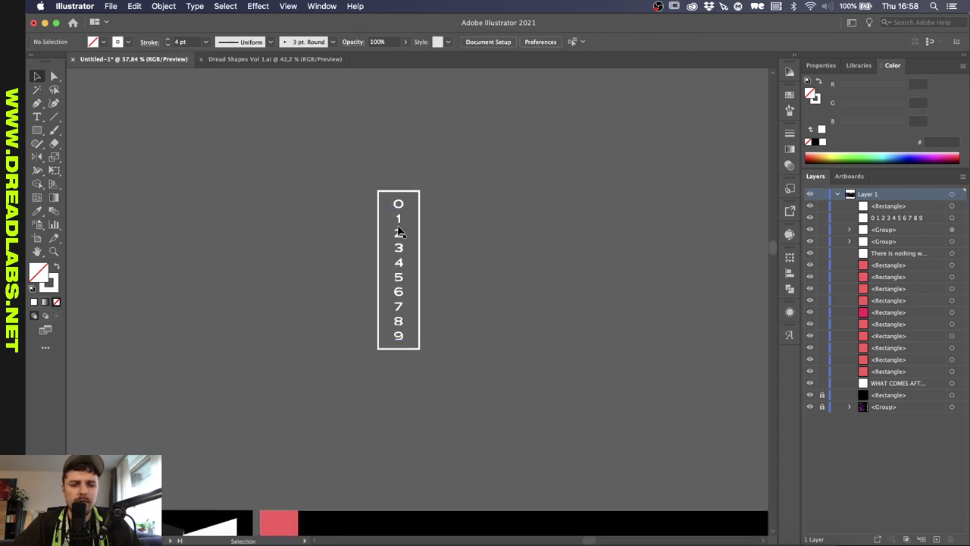
drag(493, 326, 493, 326)
key(super+g)
scroll(493, 326, down, 3)
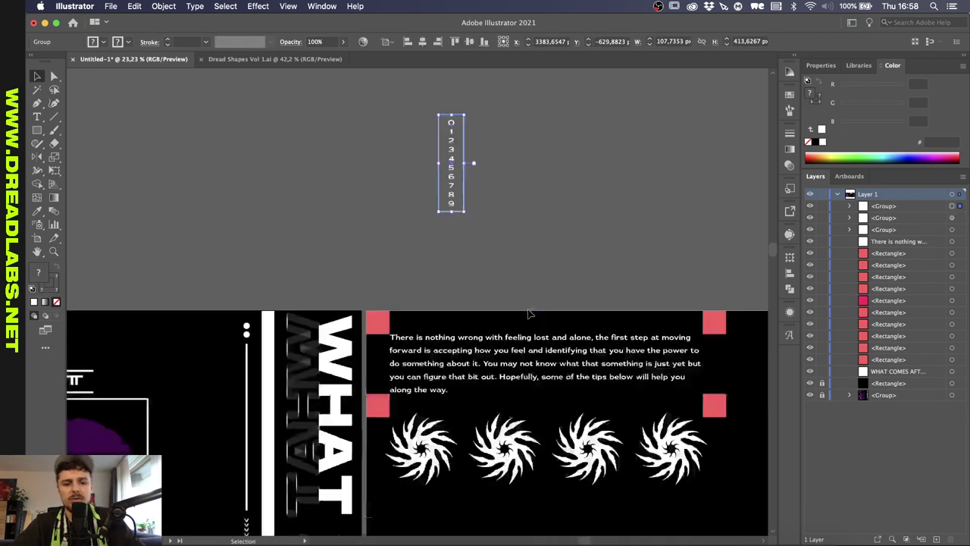
- Examine the spacing between the swirl row and the pink margin squares on the second artboard
scroll(530, 313, right, 2)
scroll(587, 332, down, 3)
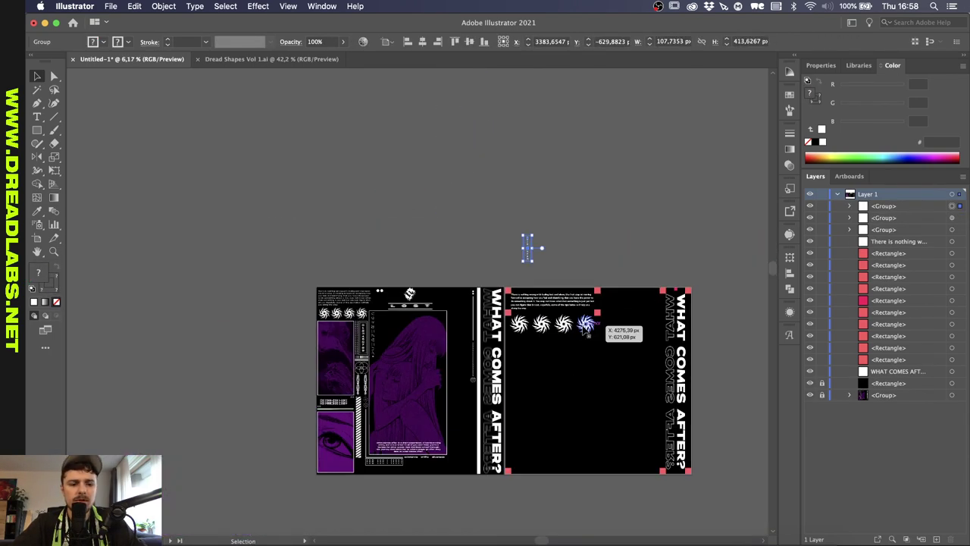
scroll(587, 332, up, 3)
scroll(592, 328, up, 3)
click(604, 260)
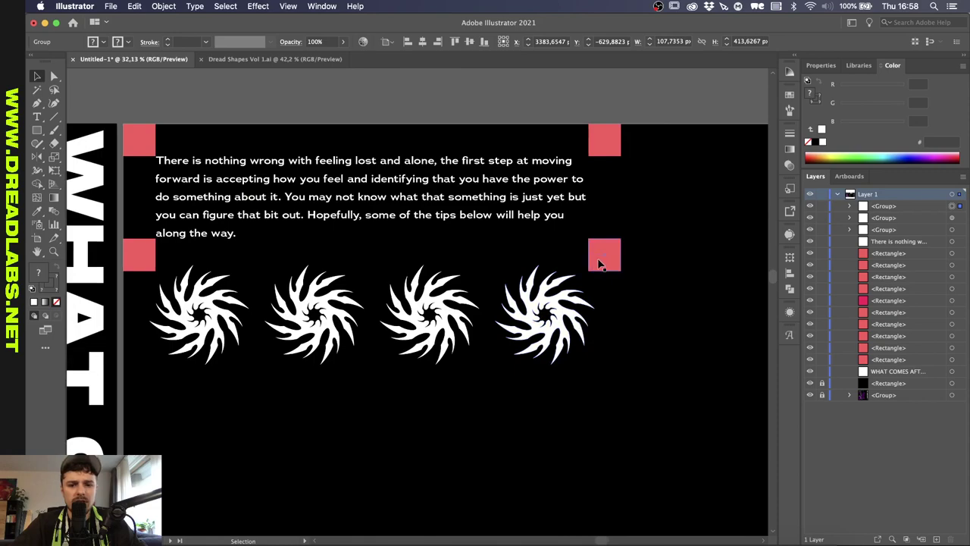
scroll(604, 261, up, 3)
scroll(639, 346, up, 2)
scroll(639, 347, down, 2)
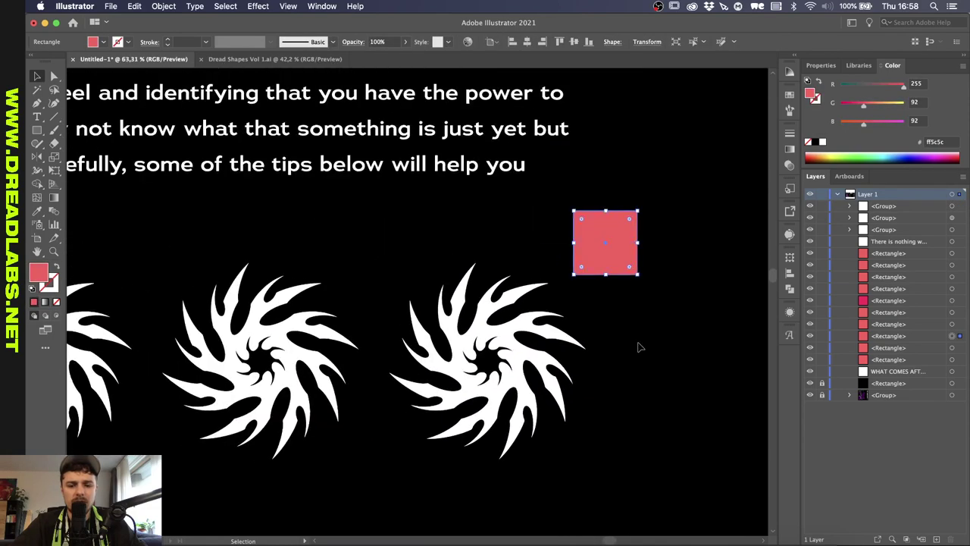
click(646, 375)
scroll(645, 375, down, 3)
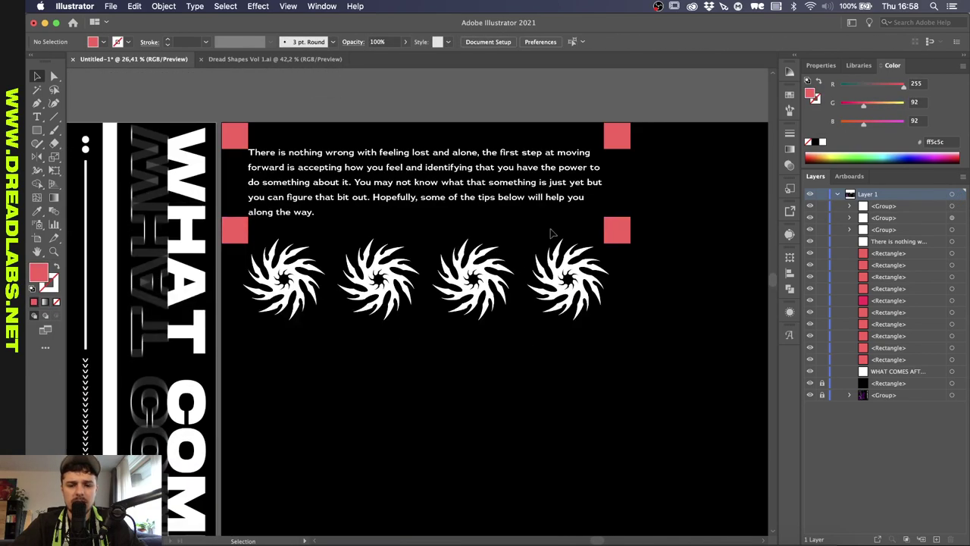
scroll(584, 312, down, 2)
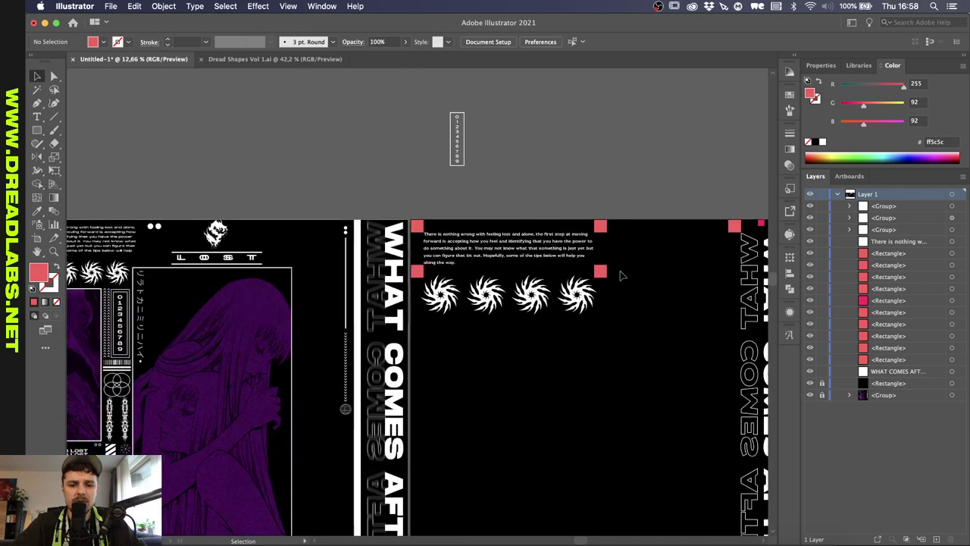
scroll(621, 276, up, 2)
drag(577, 389, 577, 370)
scroll(576, 370, up, 3)
click(574, 299)
key(super+z)
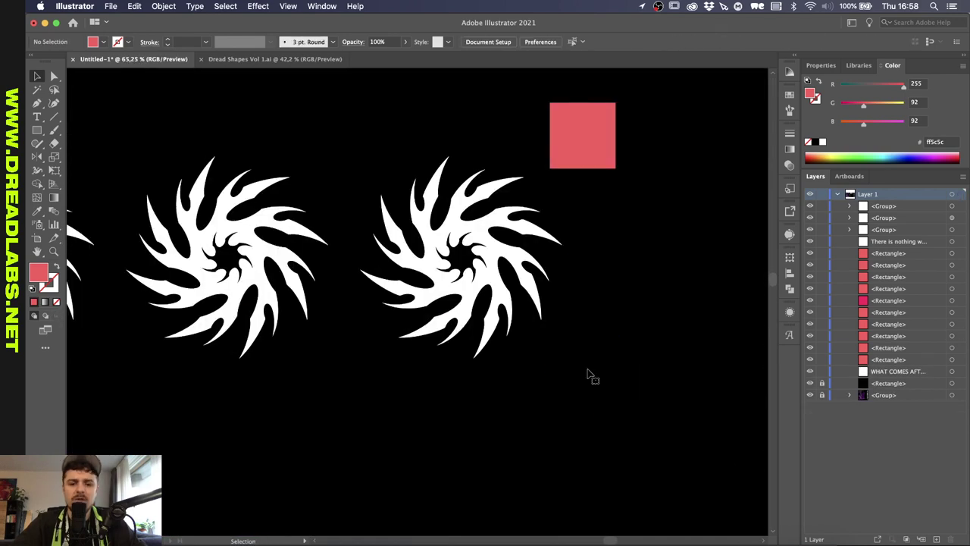
- Draw a straight horizontal line beside the last swirl on the second artboard, with a green 00d003 stroke and no fill
scroll(589, 375, down, 3)
key(p)
scroll(601, 368, right, 2)
key(shift+x)
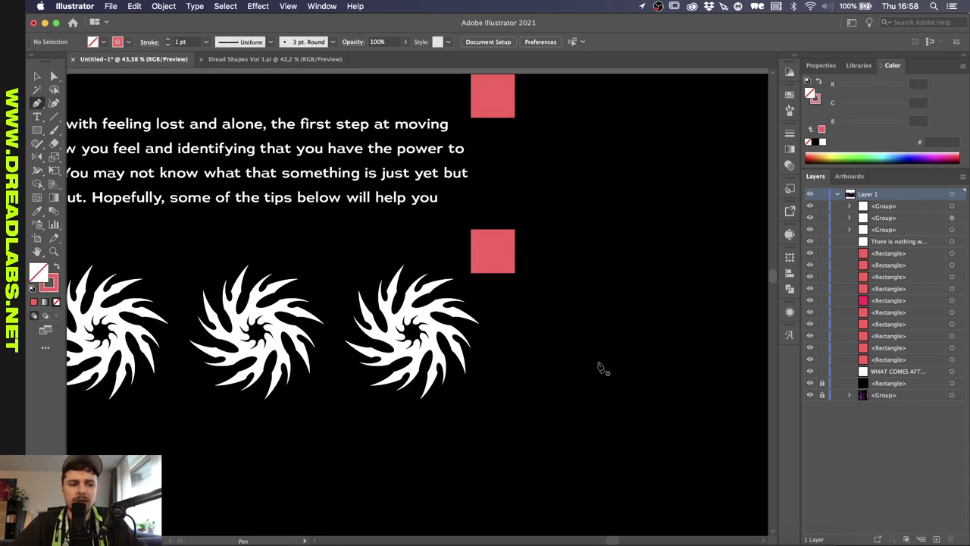
click(859, 156)
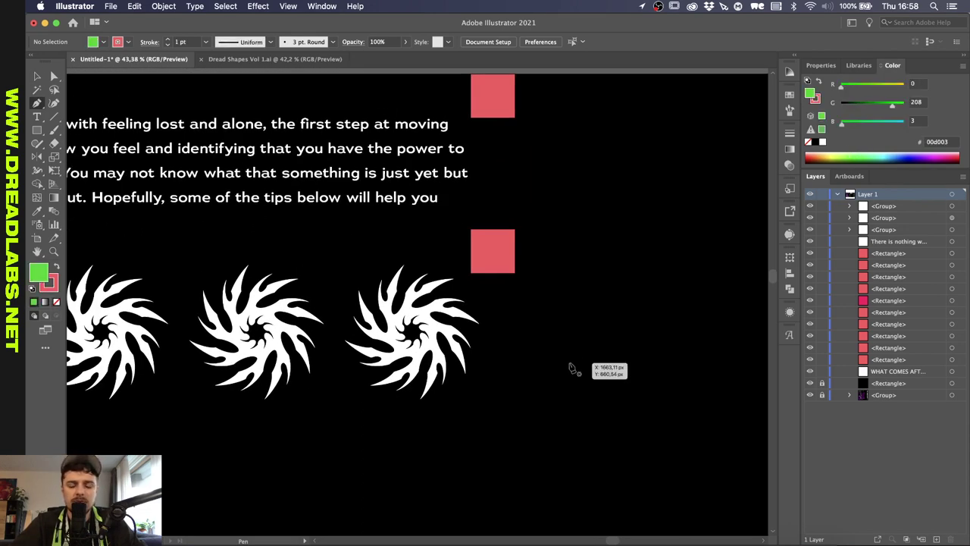
key(shift+x)
key(slash)
key(x)
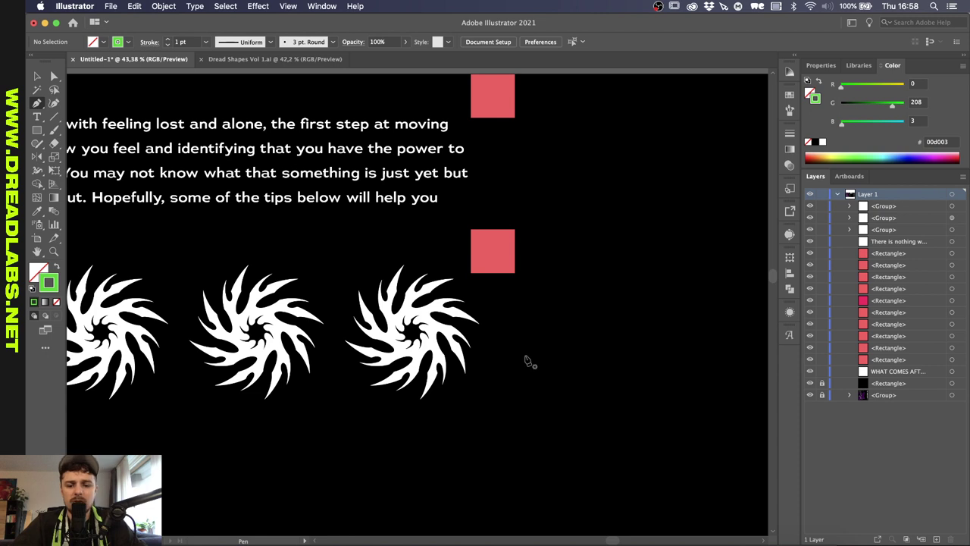
click(505, 340)
shift+click(671, 331)
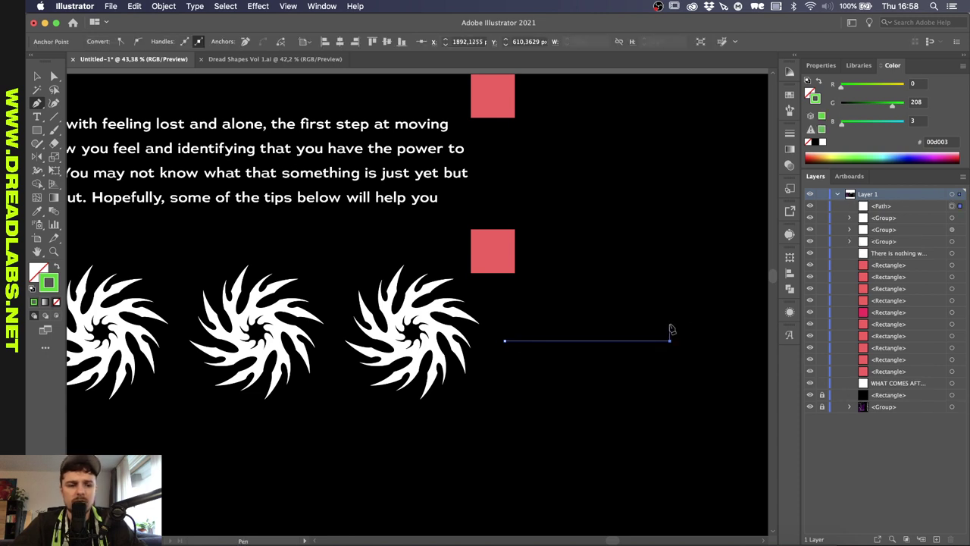
key(v)
click(599, 330)
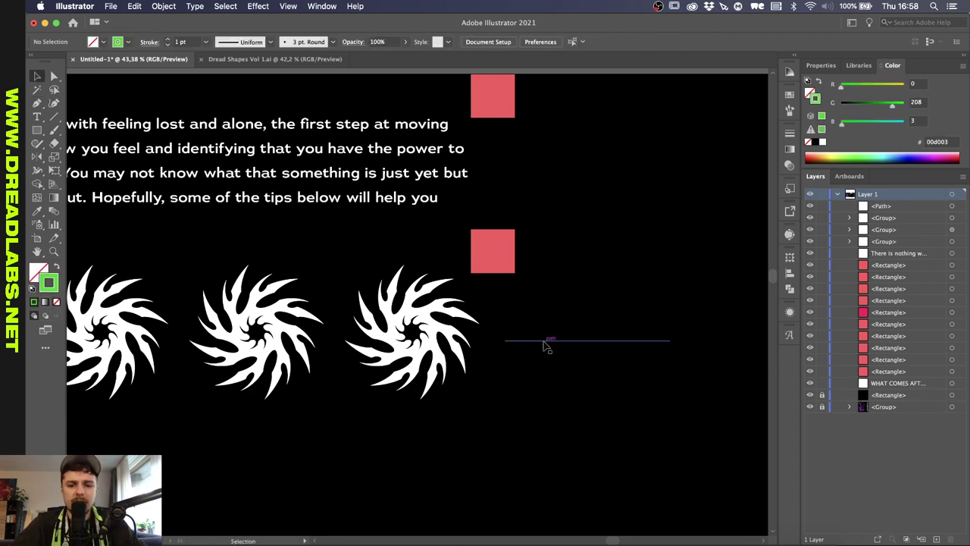
- Align the green line with the vertical center of the swirl row
click(547, 342)
shift+click(443, 345)
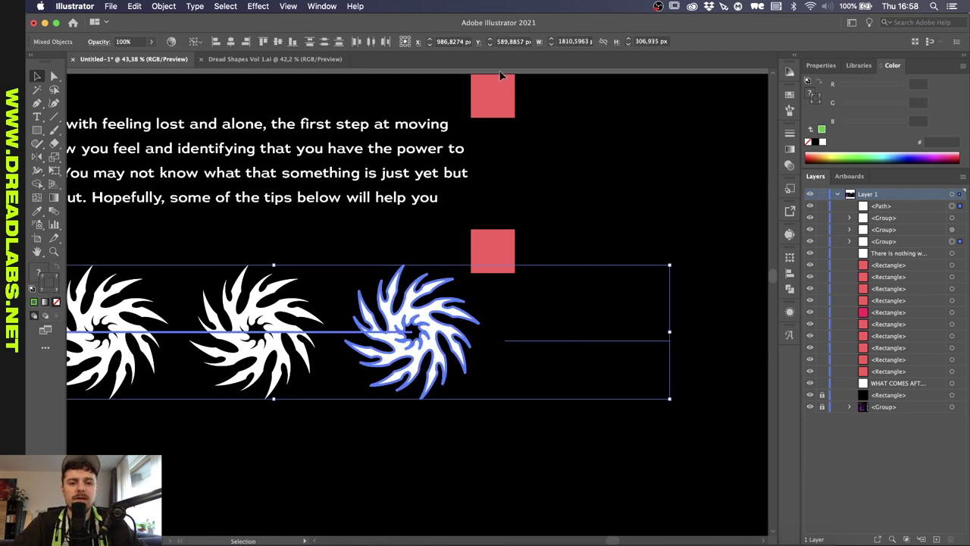
click(278, 41)
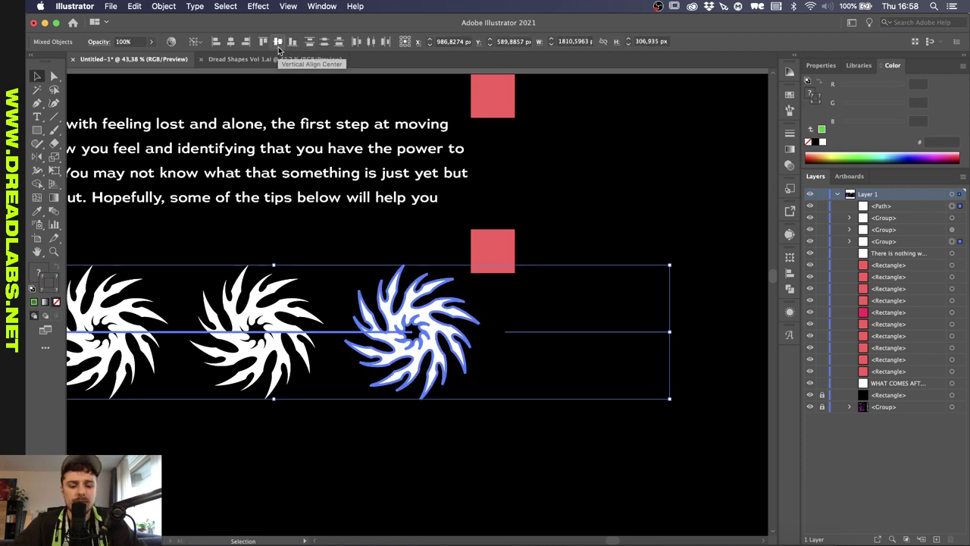
click(563, 372)
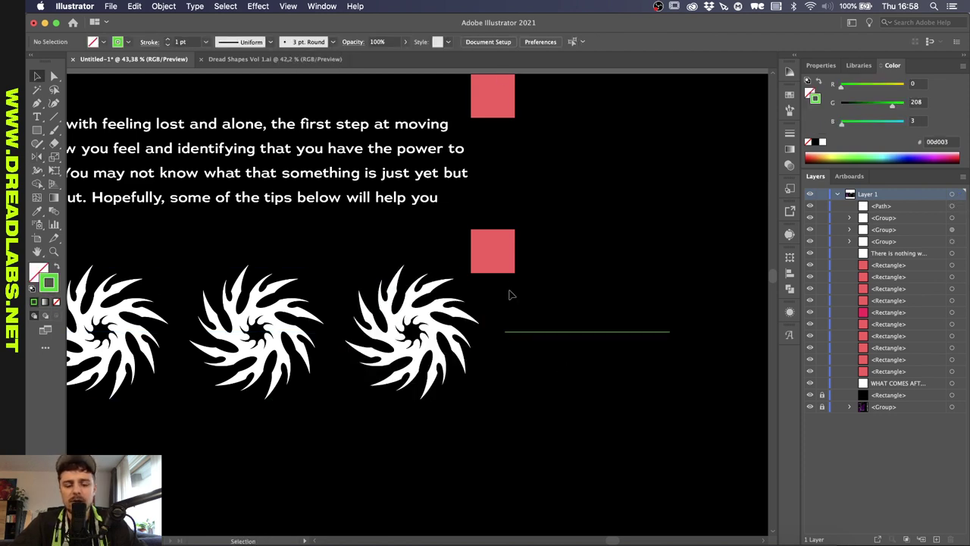
- Reflect copies of the two margin squares above the swirl row across the green line so they sit below the swirls
click(499, 265)
scroll(499, 277, down, 2)
scroll(455, 281, left, 3)
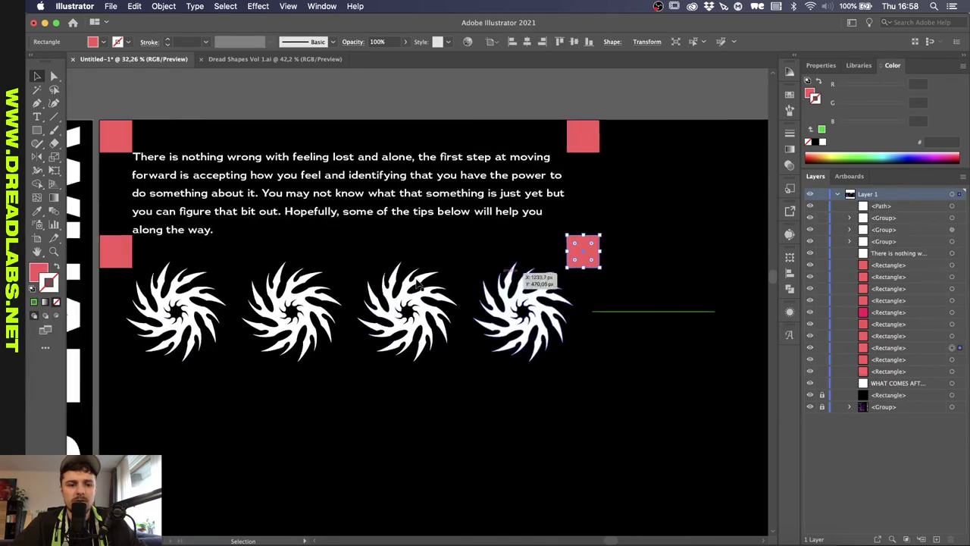
scroll(418, 284, left, 2)
shift+click(147, 245)
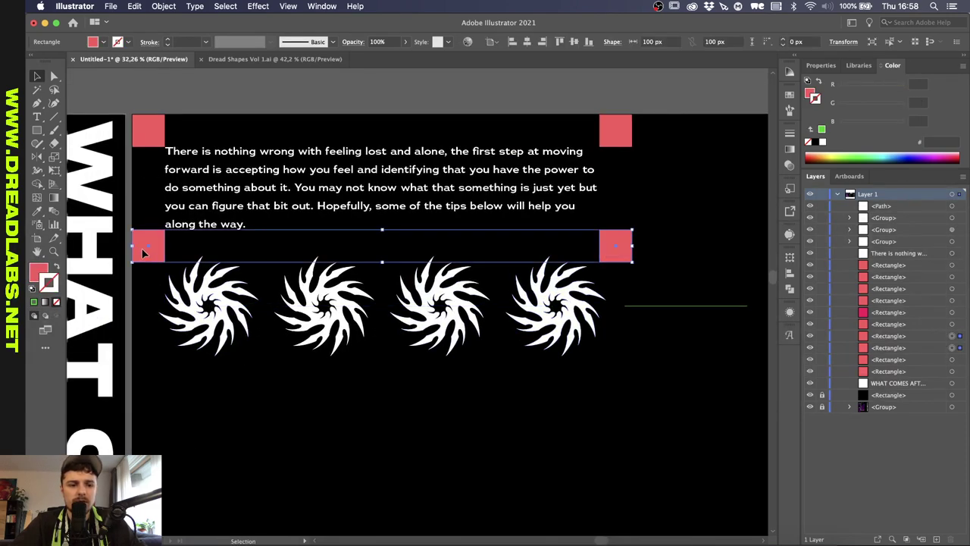
click(36, 157)
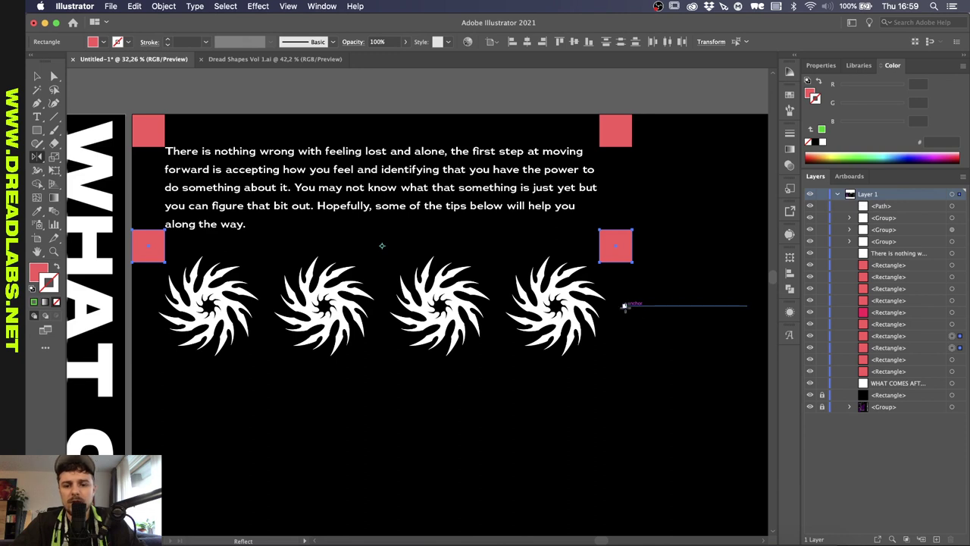
click(625, 306)
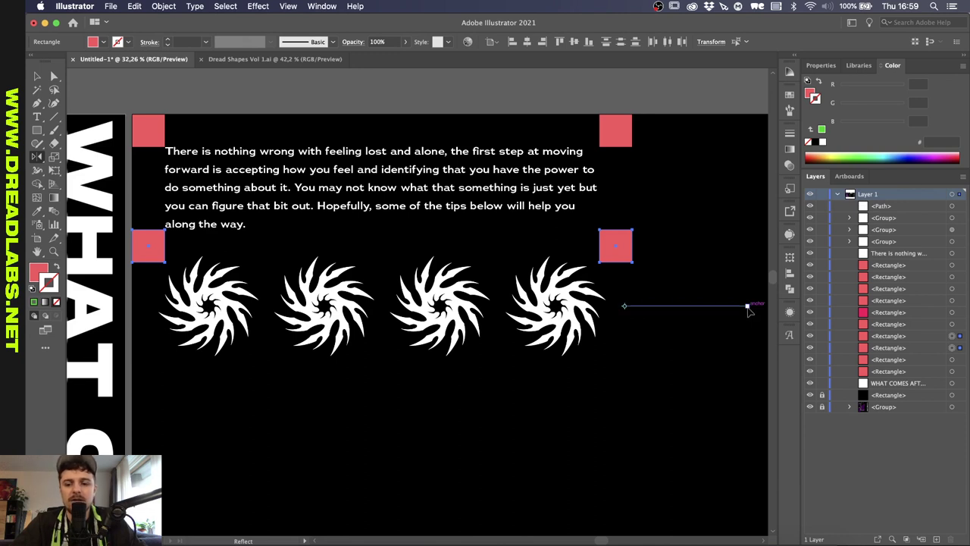
drag(749, 308, 747, 307)
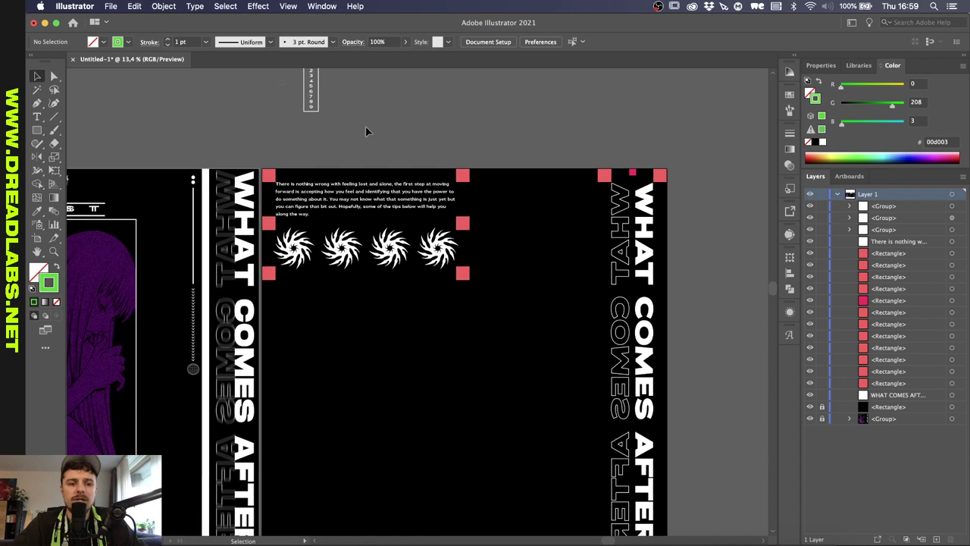
- Move the framed number column onto the second artboard, below the last swirls of the swirl row
click(312, 100)
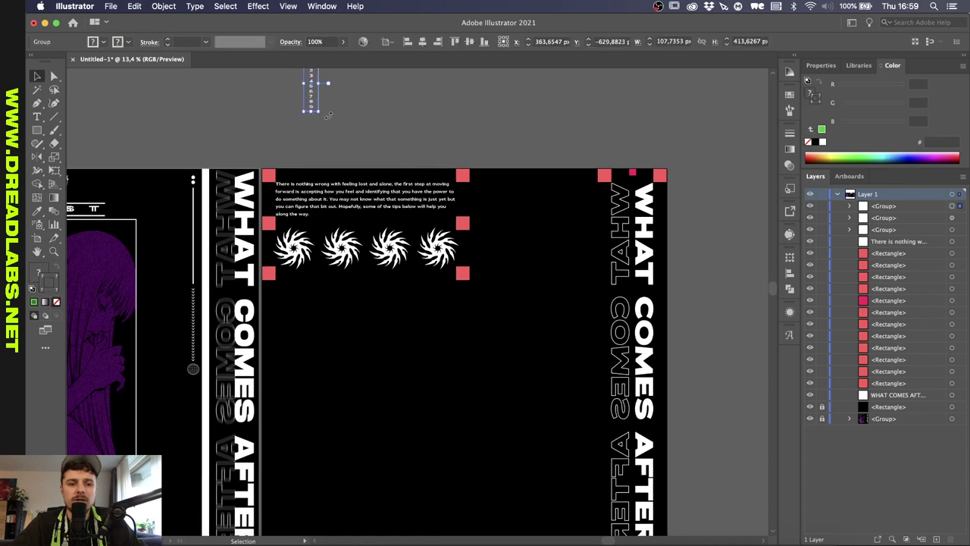
scroll(464, 231, up, 3)
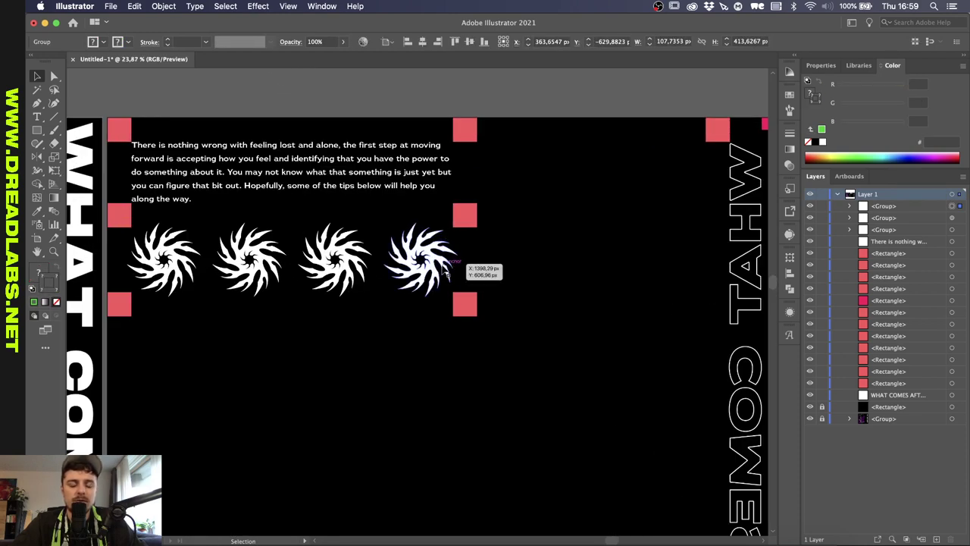
scroll(456, 292, down, 2)
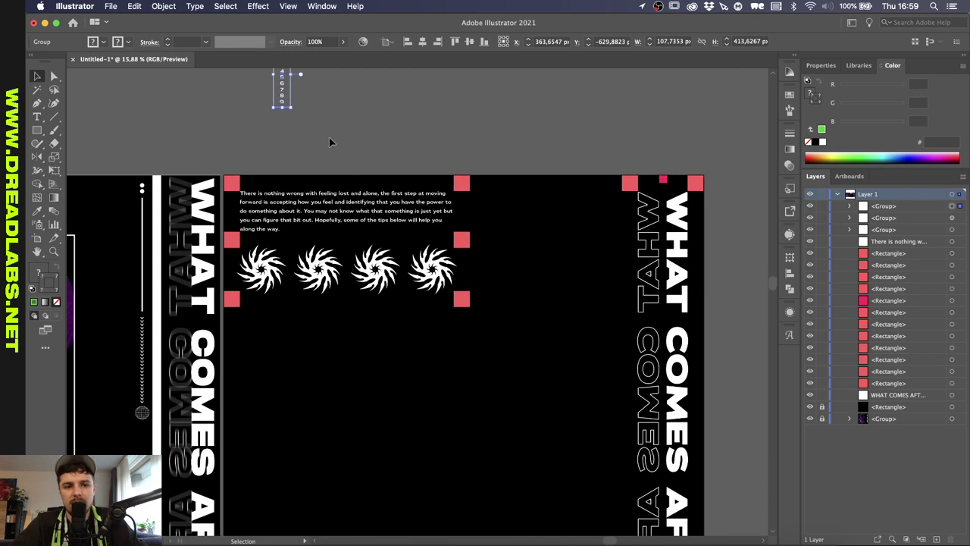
scroll(292, 102, up, 6)
- Add an outer frame around the number column by offsetting its rectangle 23 px with miter joins
double_click(483, 266)
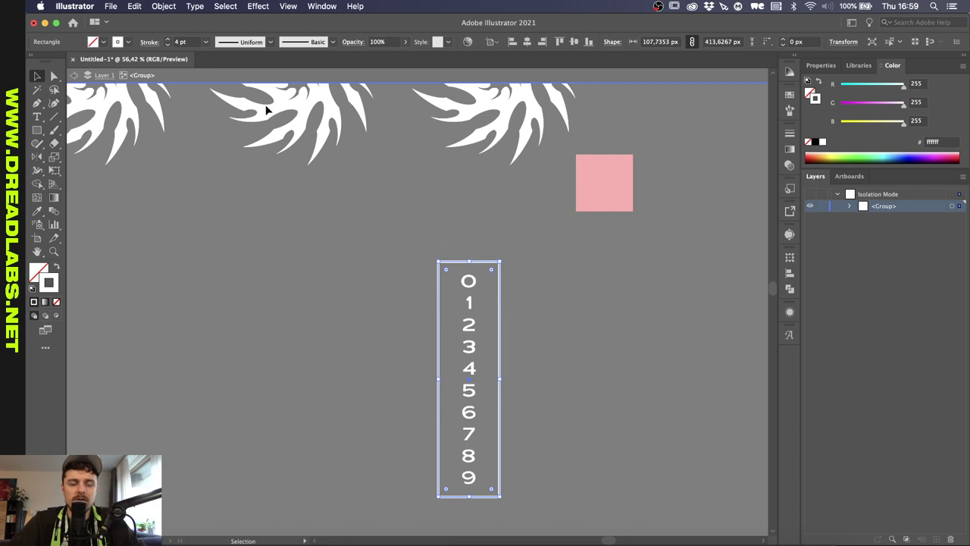
click(163, 6)
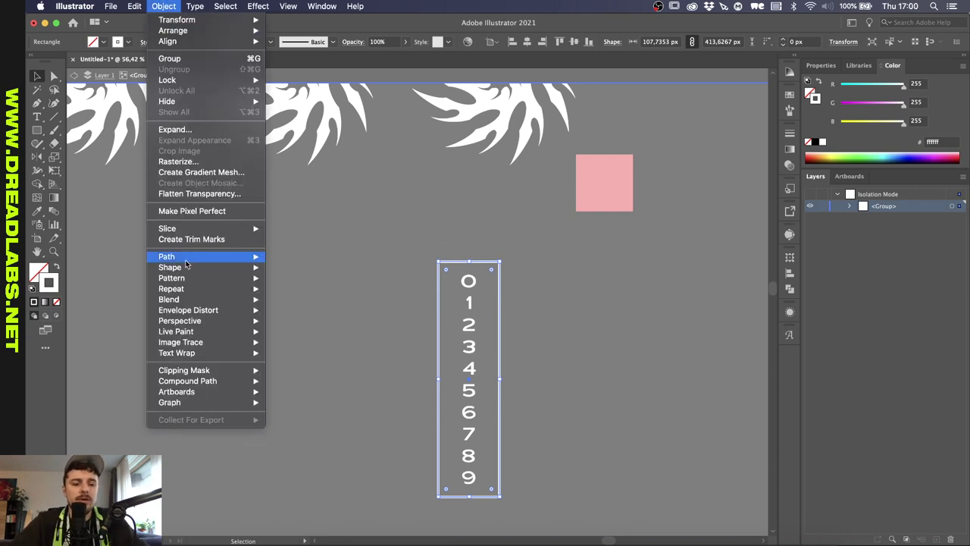
mouse_move(189, 256)
click(364, 295)
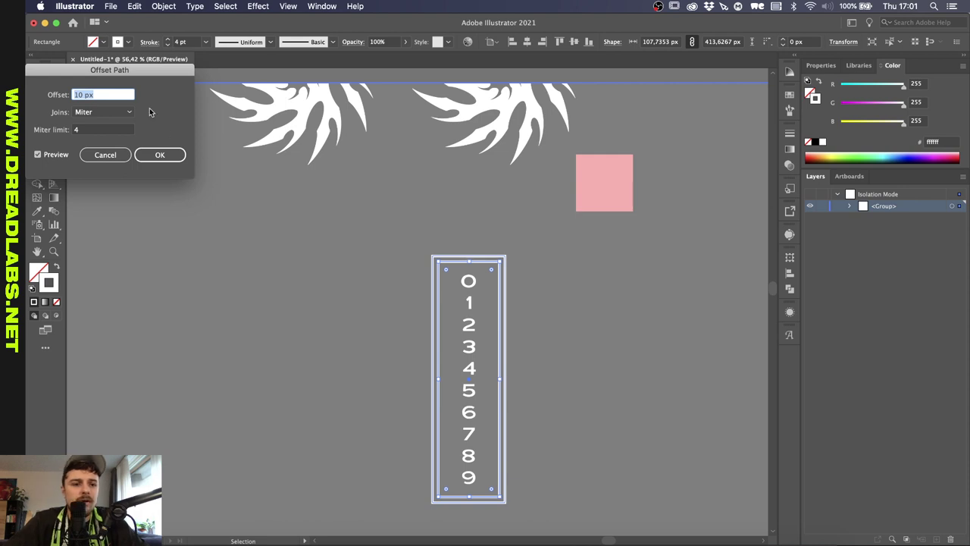
key(shift+Up)
key(shift+Up)
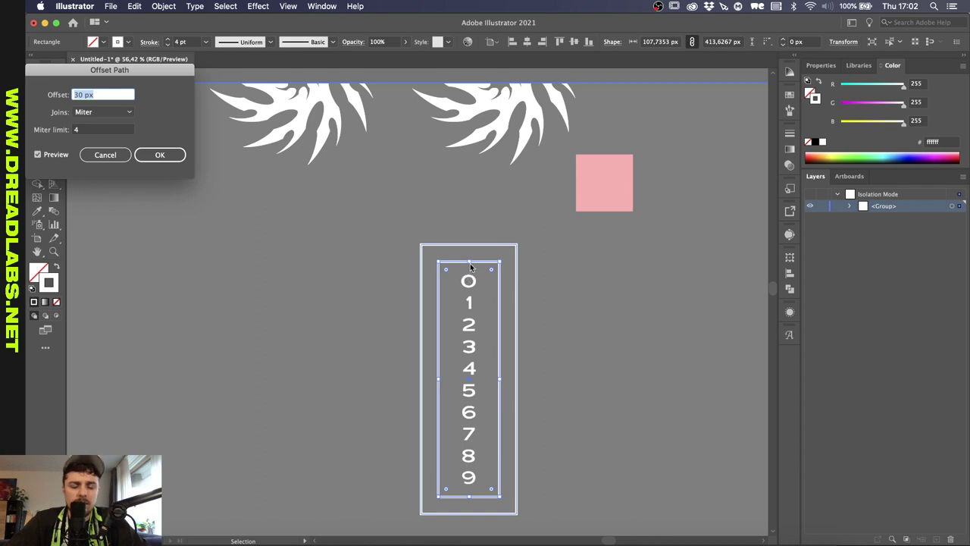
key(Down)
key(Down)
key(Down)
key(Down)
key(Down)
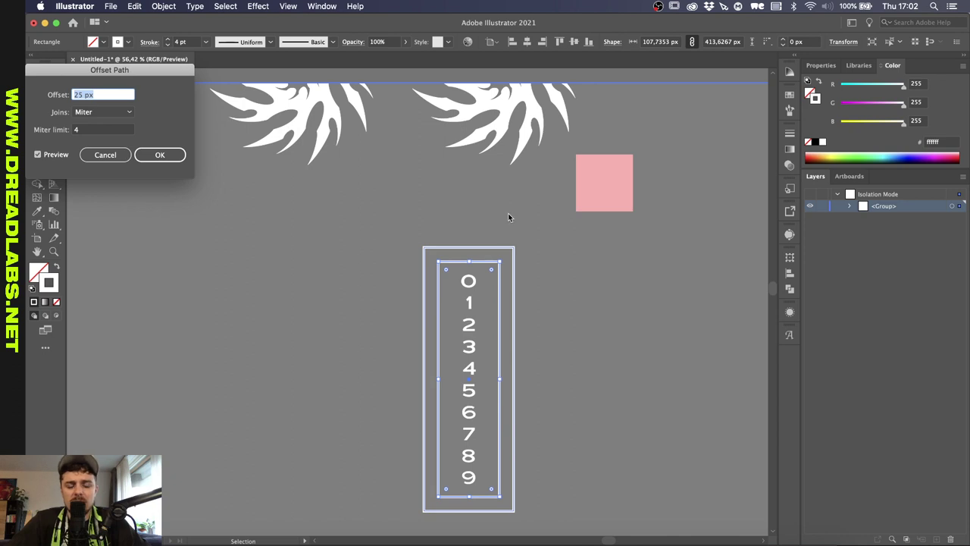
key(Down)
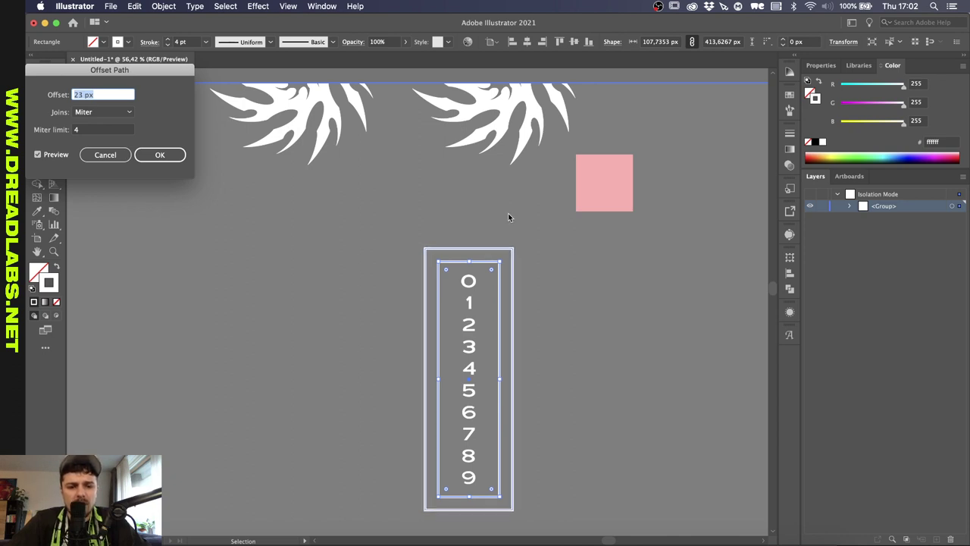
click(148, 157)
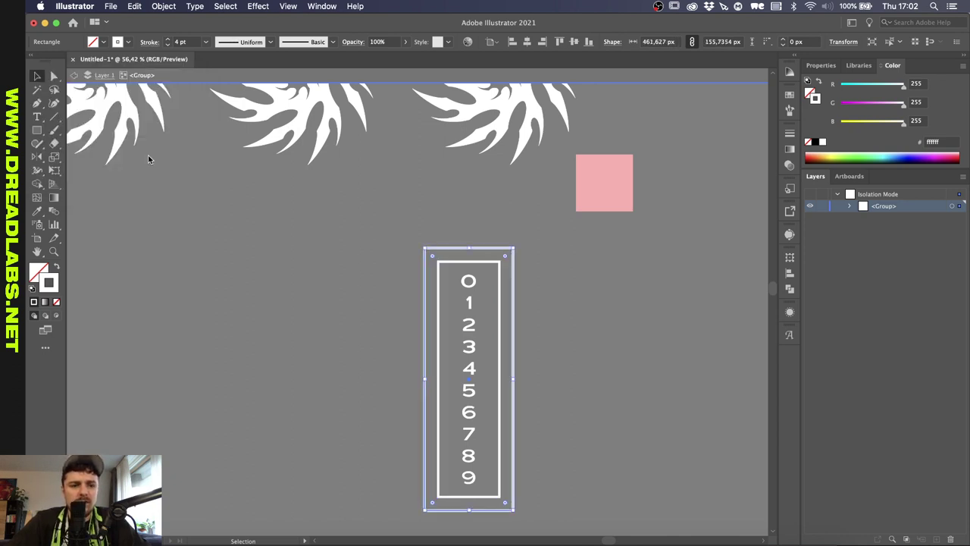
double_click(340, 251)
- Examine the column of small chevrons beside the framed numbers on the original poster
scroll(340, 251, down, 5)
scroll(340, 251, left, 3)
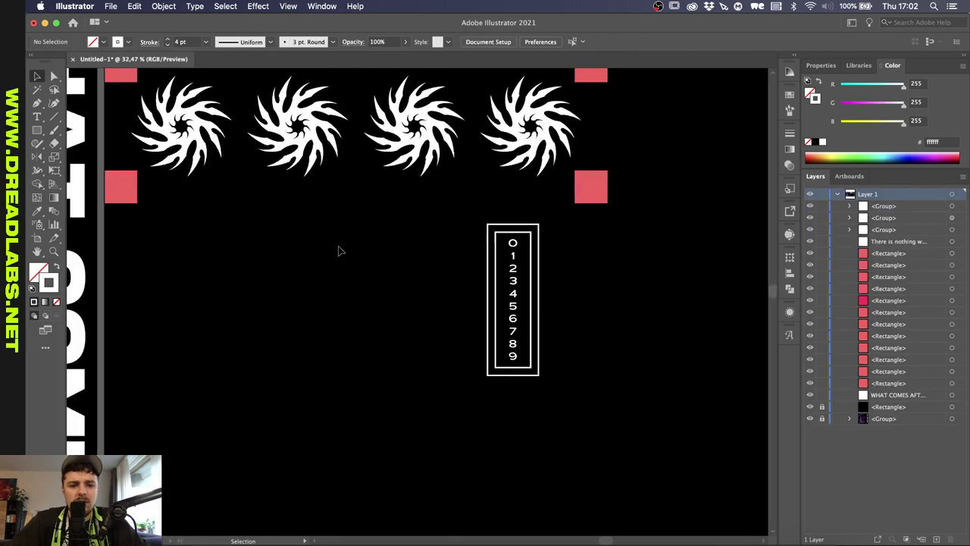
scroll(340, 251, down, 5)
scroll(339, 251, left, 10)
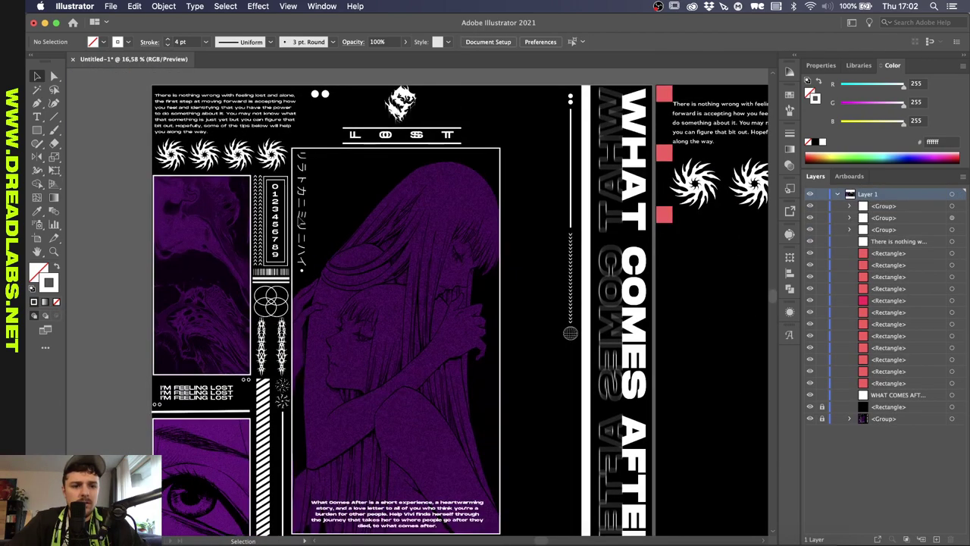
scroll(260, 211, up, 3)
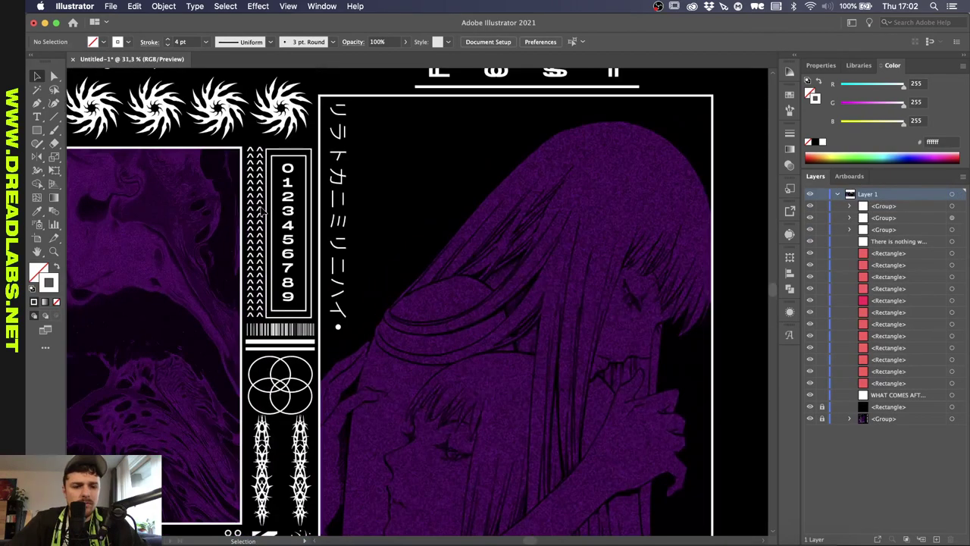
scroll(261, 211, up, 1)
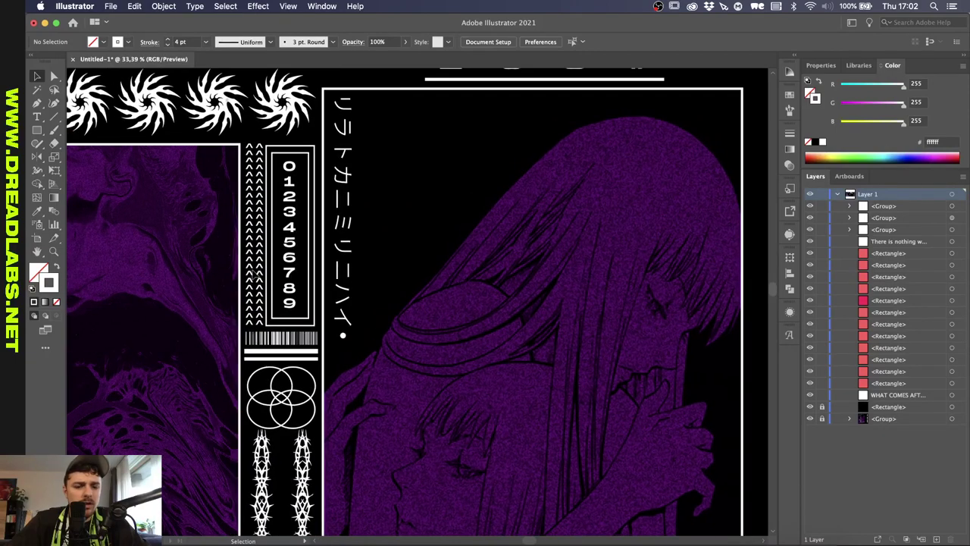
scroll(256, 275, down, 5)
scroll(256, 274, right, 5)
scroll(580, 288, up, 4)
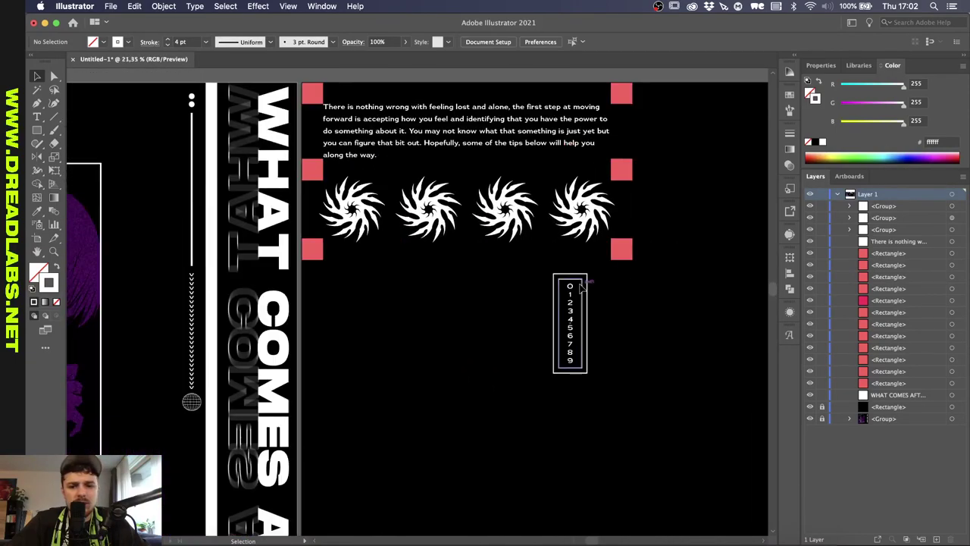
- Draw a small upright rectangle with a white 4 pt stroke and no fill to the left of the number frame
key(m)
scroll(467, 242, up, 2)
scroll(435, 247, up, 1)
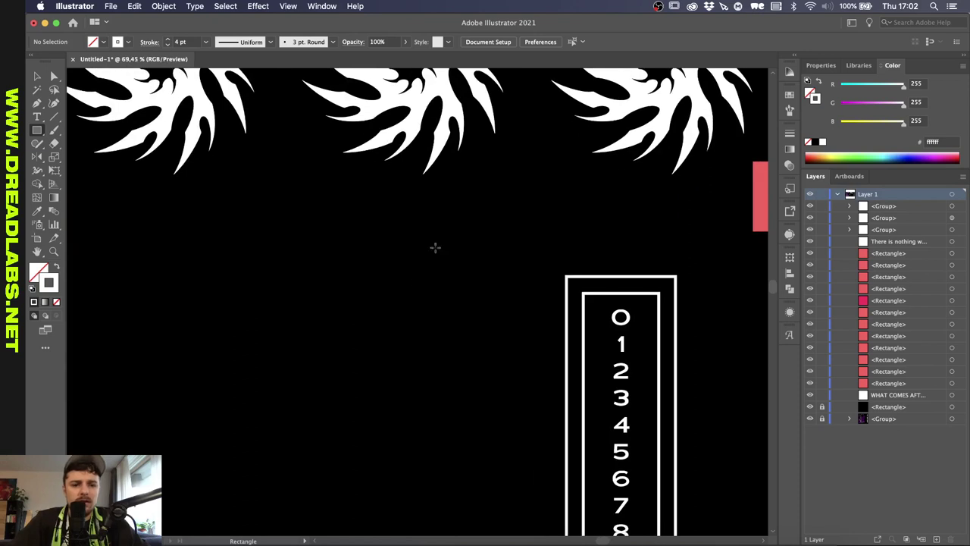
drag(399, 275, 423, 318)
scroll(423, 318, up, 2)
key(v)
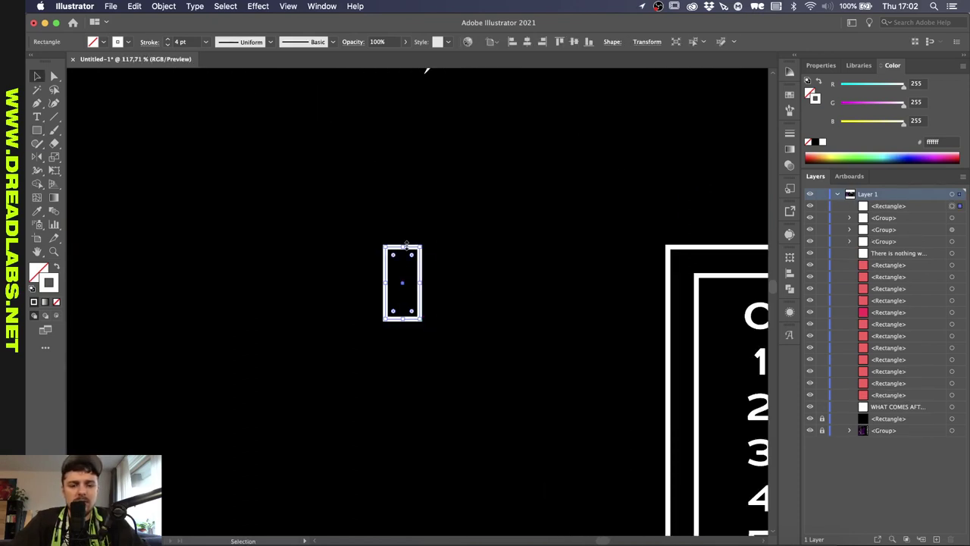
- Shear the small rectangle along the horizontal axis into a right-leaning parallelogram
right_click(404, 252)
mouse_move(454, 458)
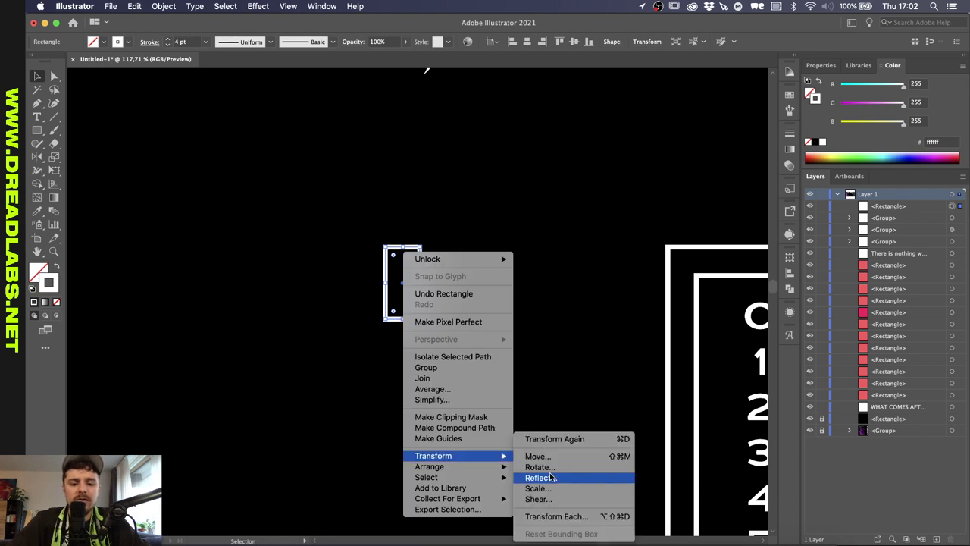
click(542, 499)
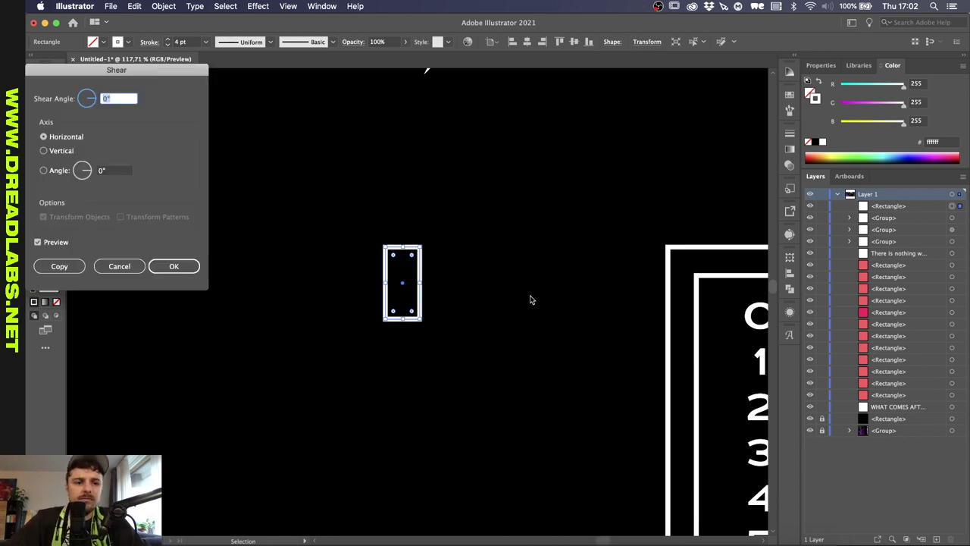
key(shift+Down)
key(Return)
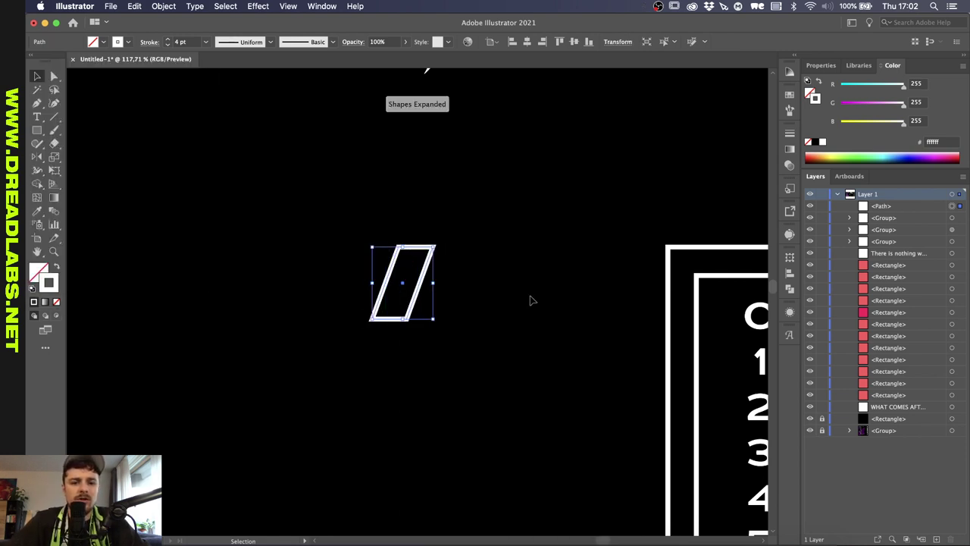
- Duplicate the parallelogram in place and move the copy straight to the right of the original
key(super+c)
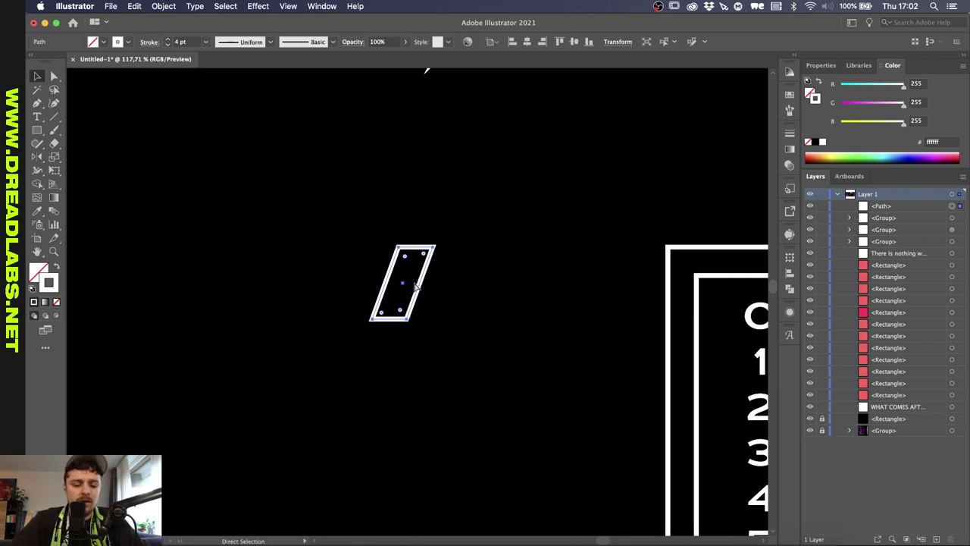
key(super+f)
key(super+shift+a)
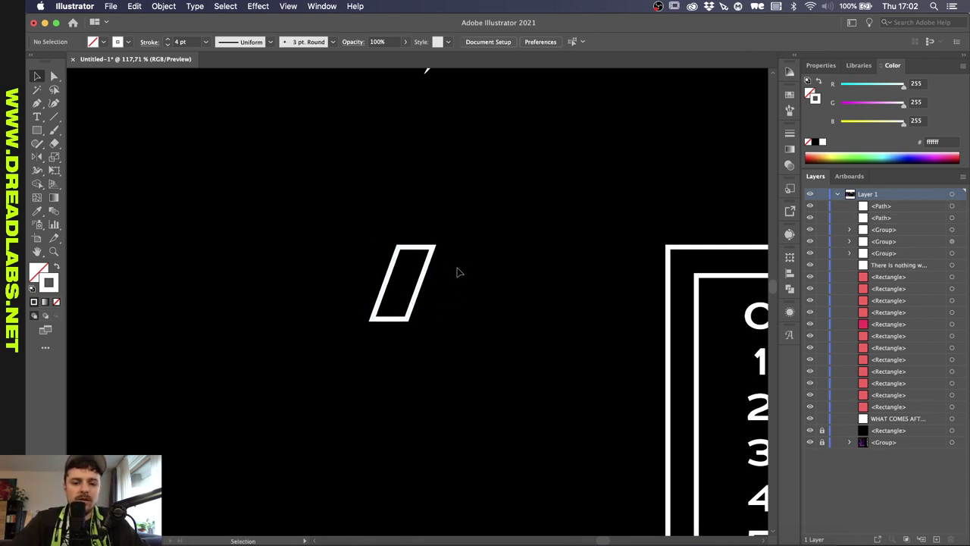
drag(431, 265, 527, 261)
- Reflect the copied parallelogram at an angle of -180° and join it to the original at their upper corners
right_click(527, 262)
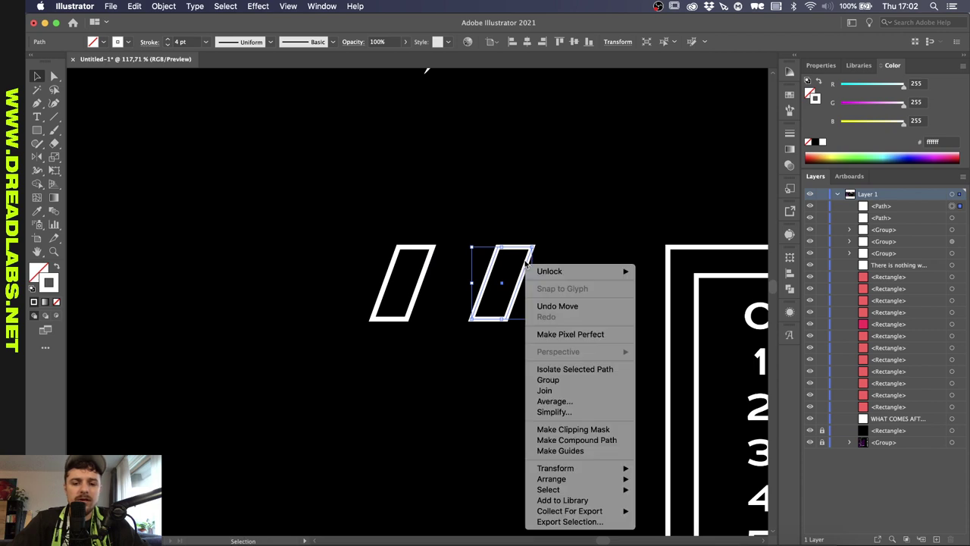
mouse_move(572, 468)
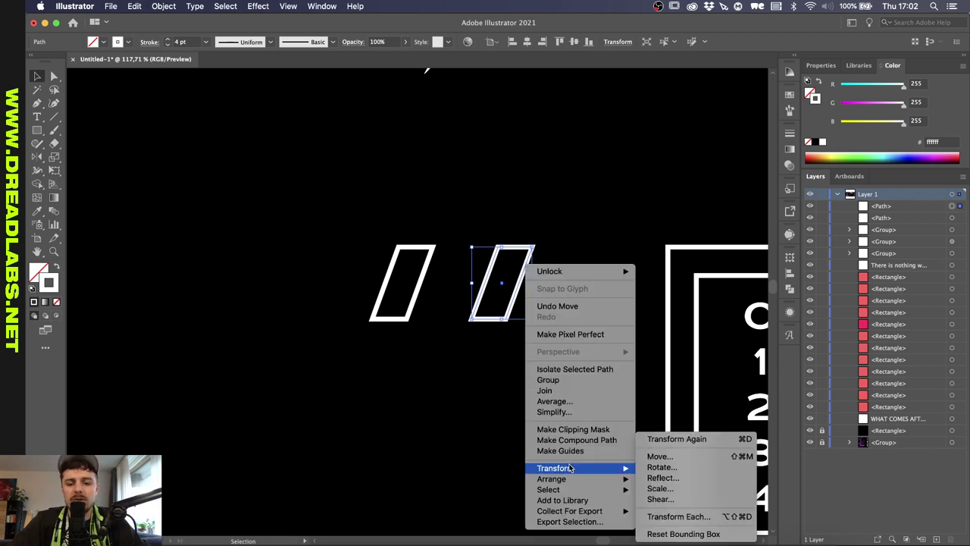
click(694, 479)
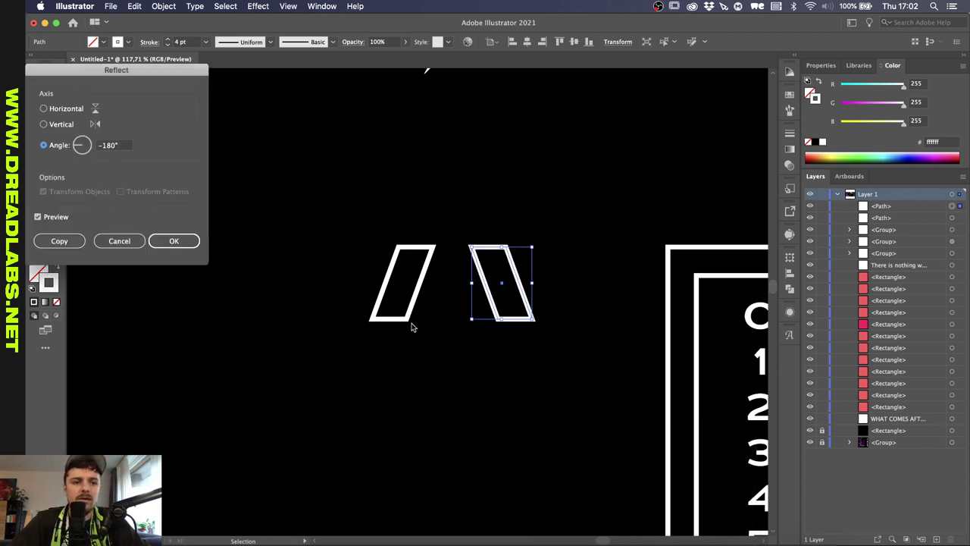
key(Return)
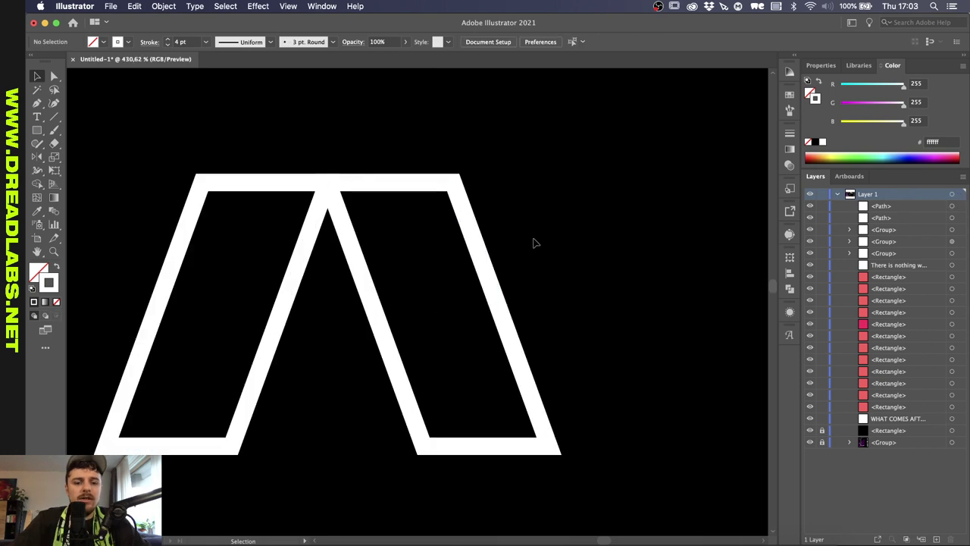
- Swap the fill and stroke of both parallelograms to give them a solid white fill and no stroke
drag(533, 243, 184, 303)
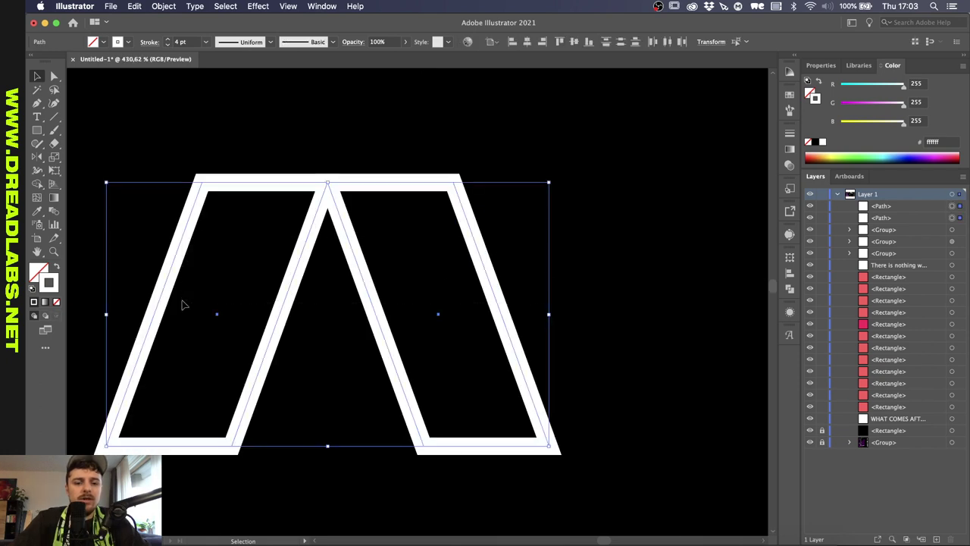
key(shift+x)
click(288, 340)
click(257, 262)
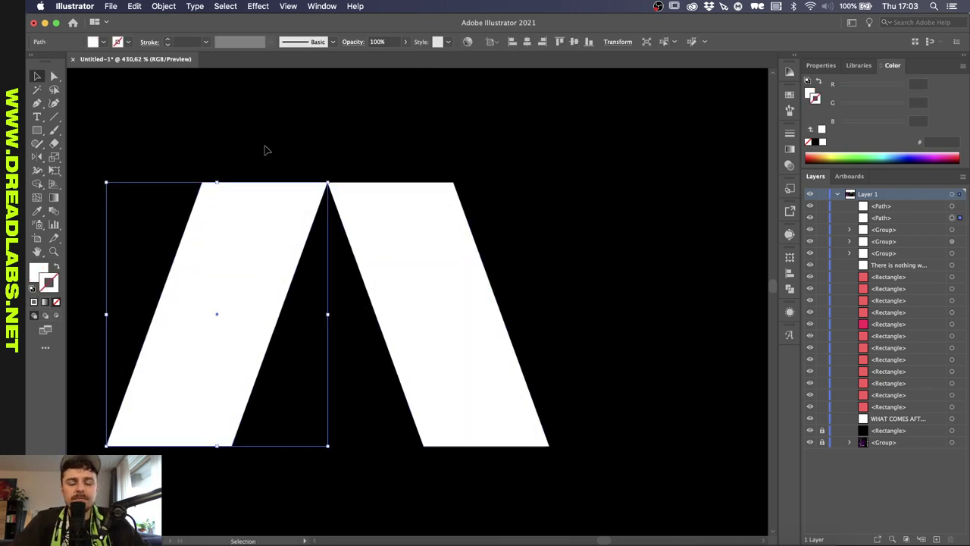
click(374, 204)
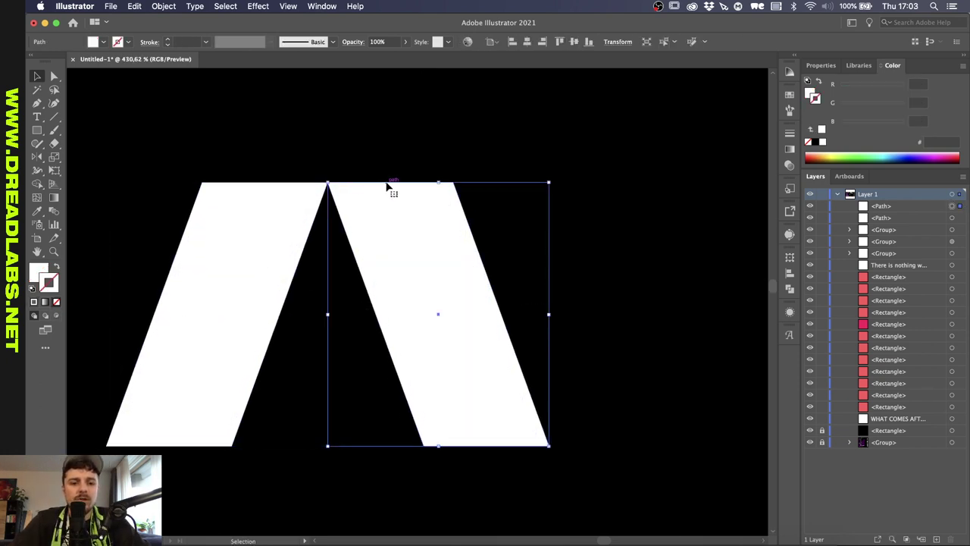
- Add extra anchor points midway along the edges of the left parallelogram and check the one on its upper edge
click(262, 193)
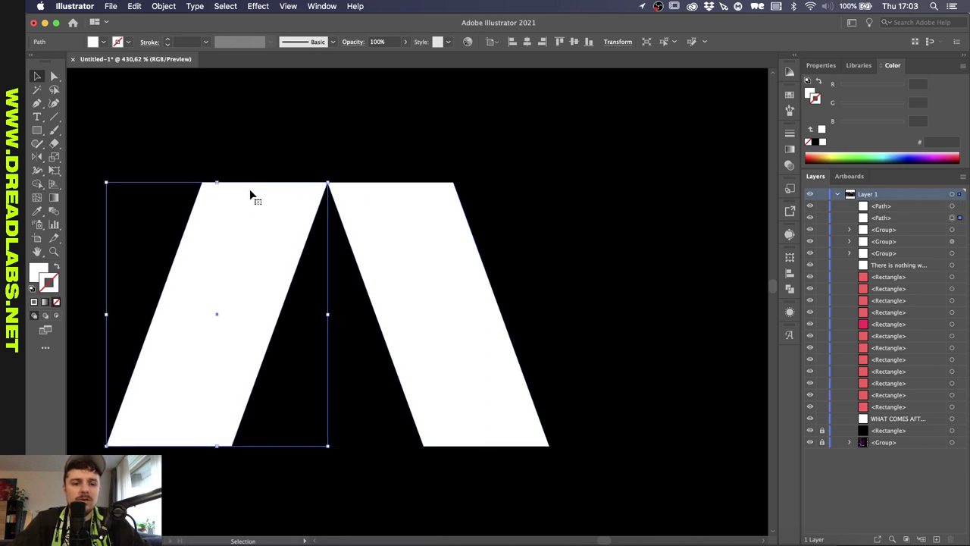
click(169, 6)
mouse_move(201, 258)
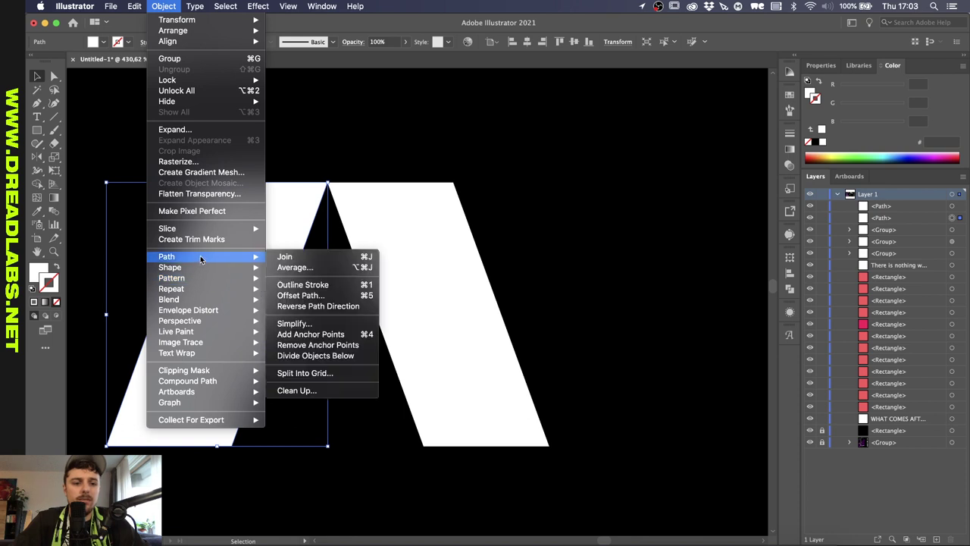
click(296, 334)
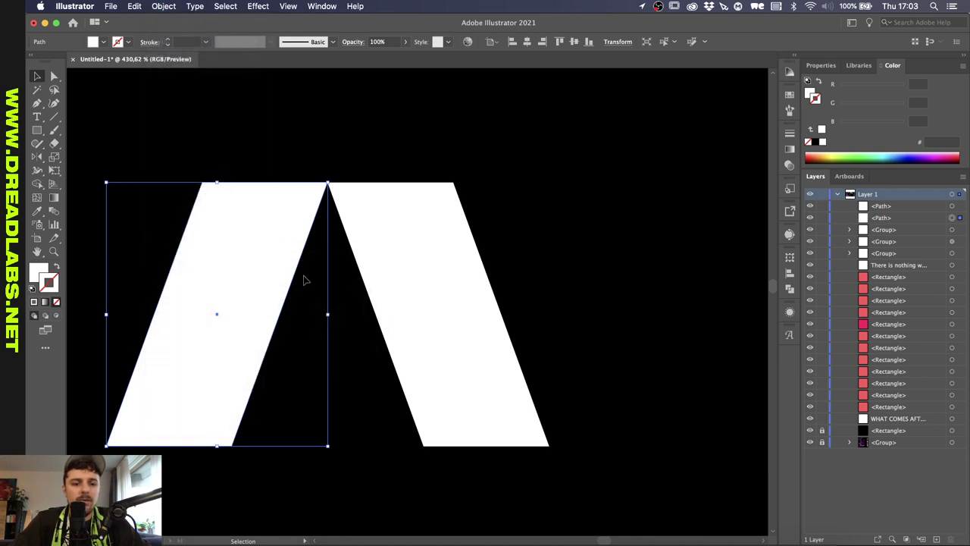
key(a)
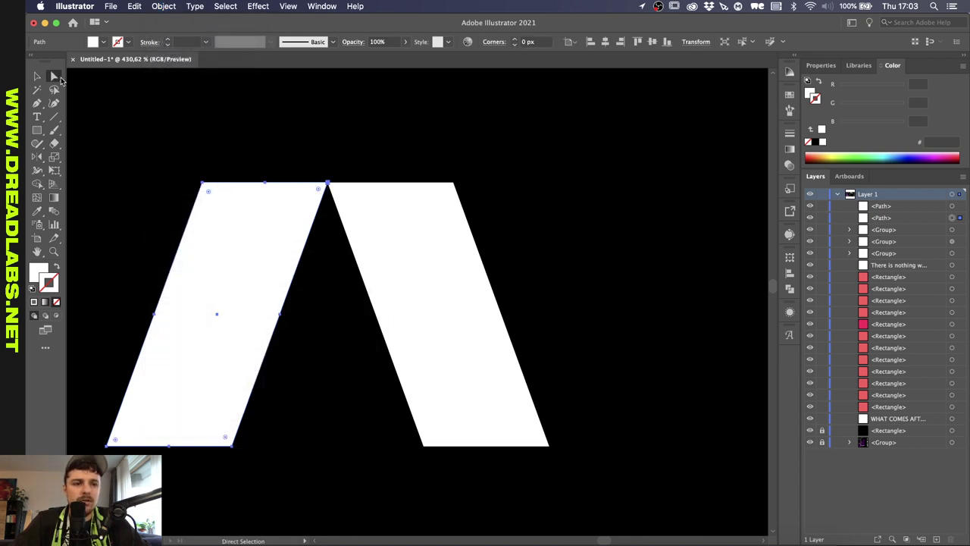
click(265, 183)
key(v)
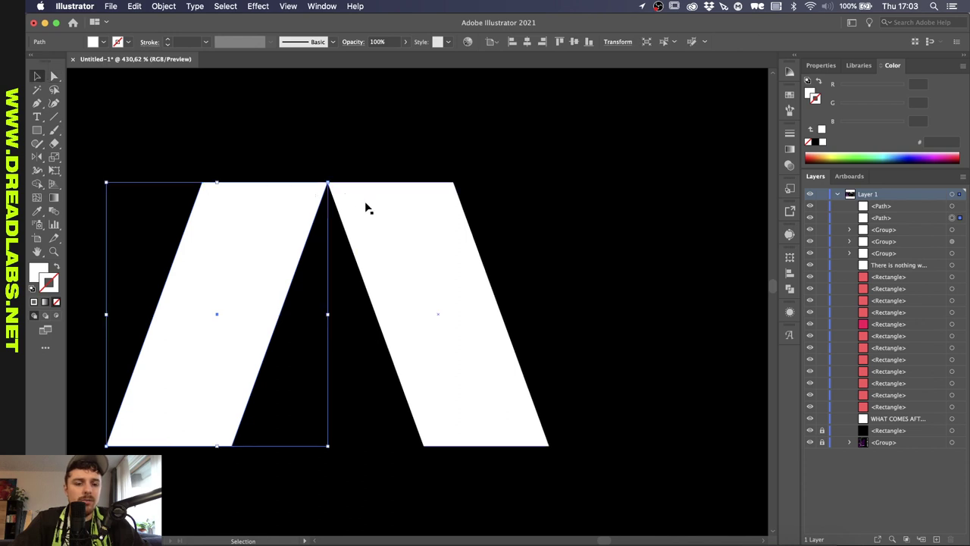
click(394, 209)
click(254, 163)
scroll(241, 170, up, 5)
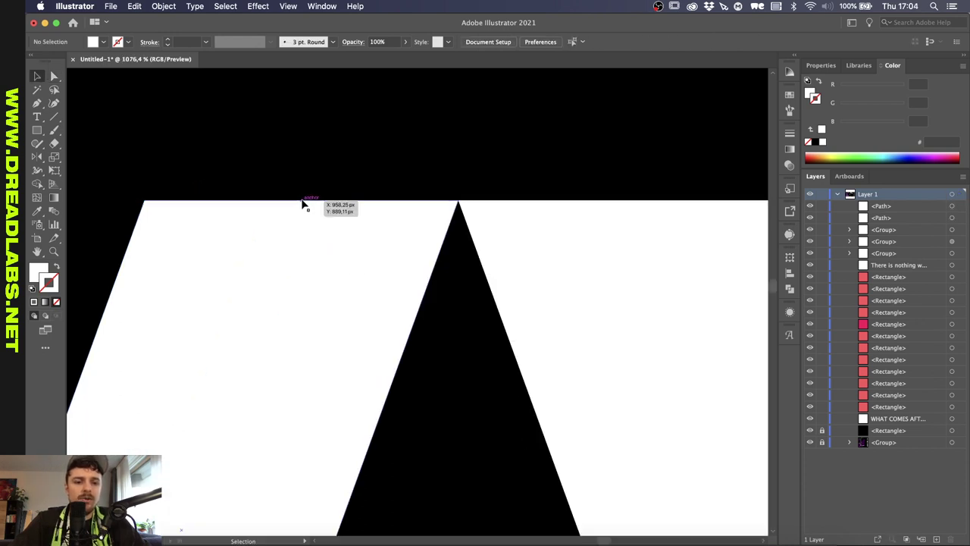
- Draw a short vertical white guide line upward from the midpoint anchor on the left parallelogram's upper edge
key(p)
click(302, 202)
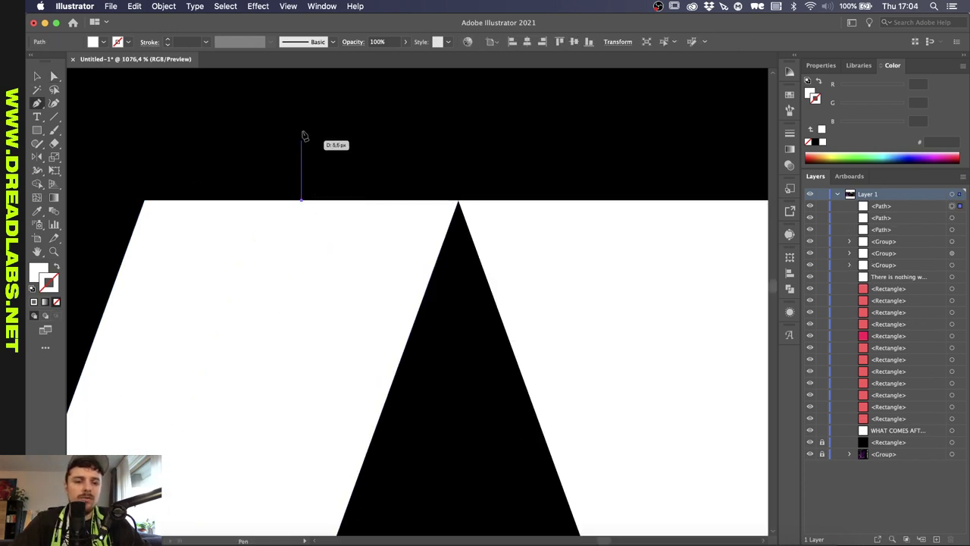
click(303, 116)
key(shift+x)
key(v)
click(450, 169)
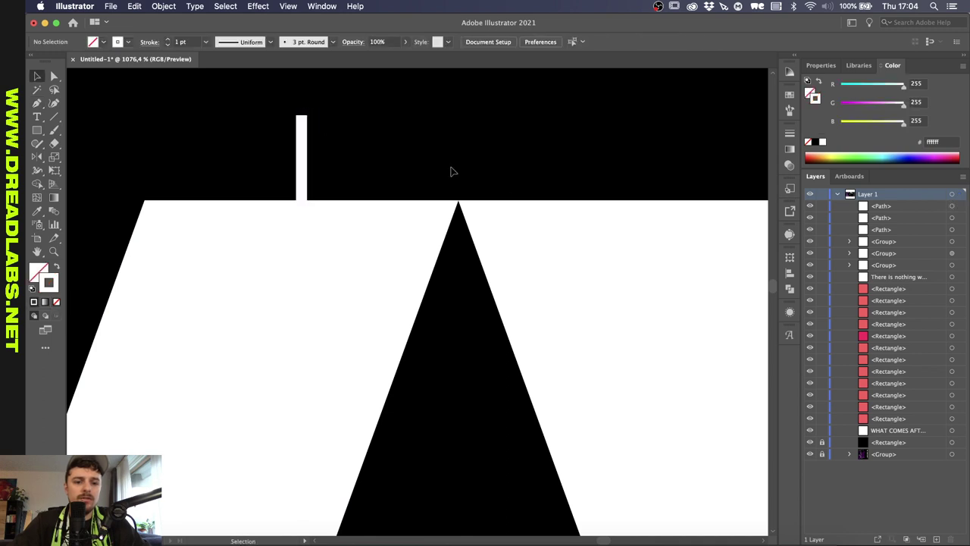
- Move the right parallelogram until its upper-left corner meets the foot of the guide line, and delete the guide
click(548, 217)
drag(635, 228, 486, 227)
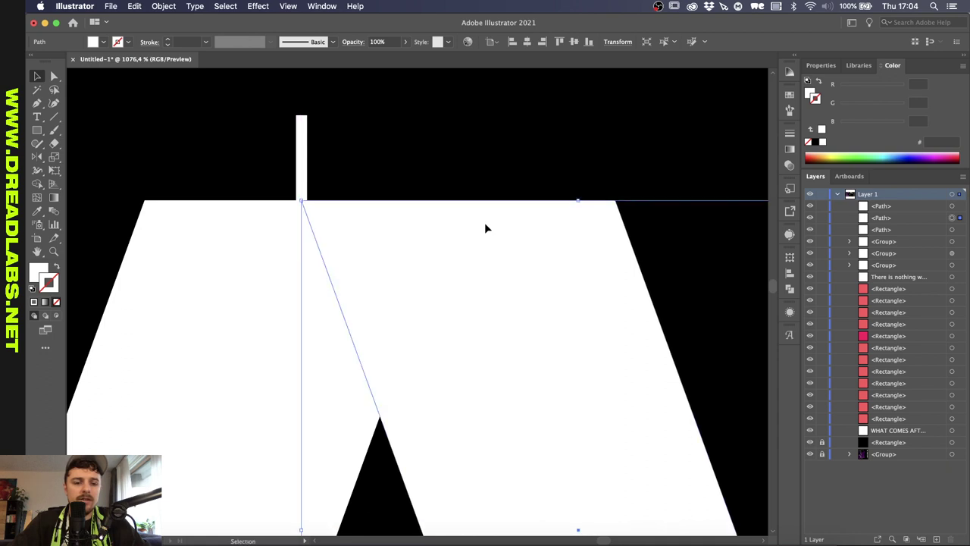
click(301, 138)
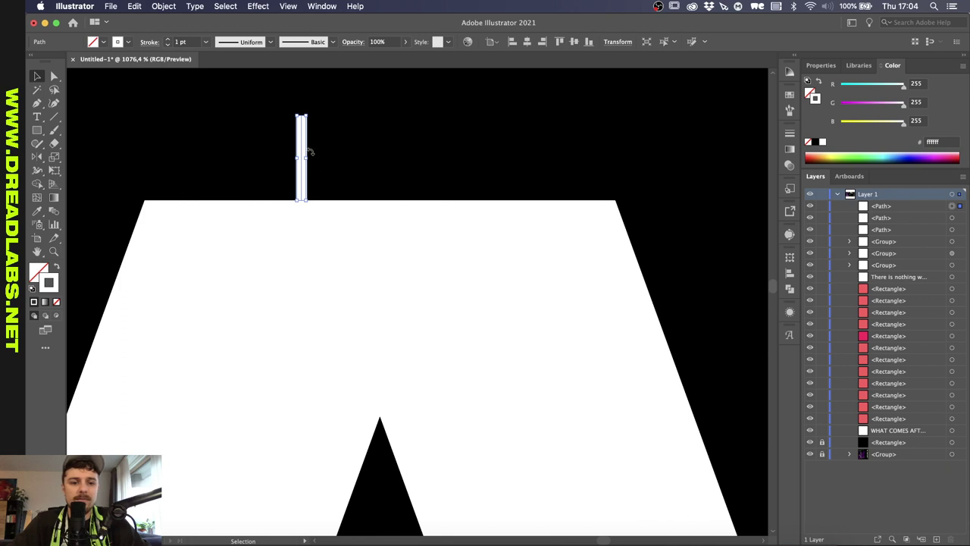
key(Delete)
scroll(310, 152, down, 5)
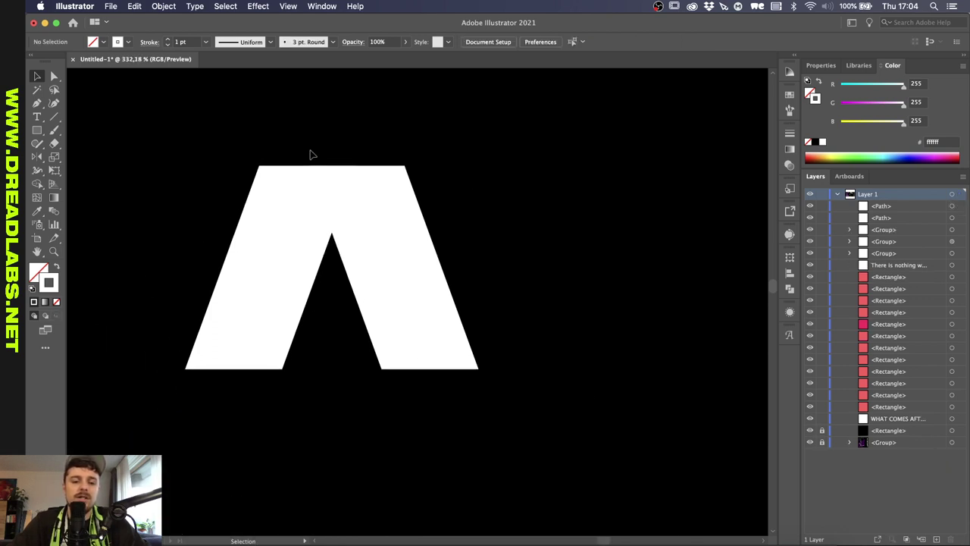
- Unite the two overlapping parallelograms into a single chevron shape
scroll(364, 218, down, 2)
click(330, 219)
shift+click(370, 211)
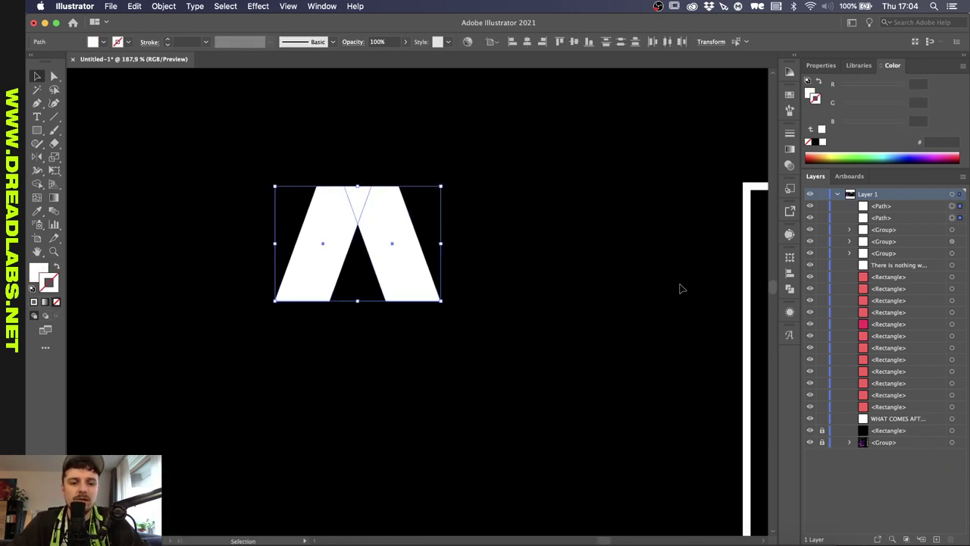
click(791, 290)
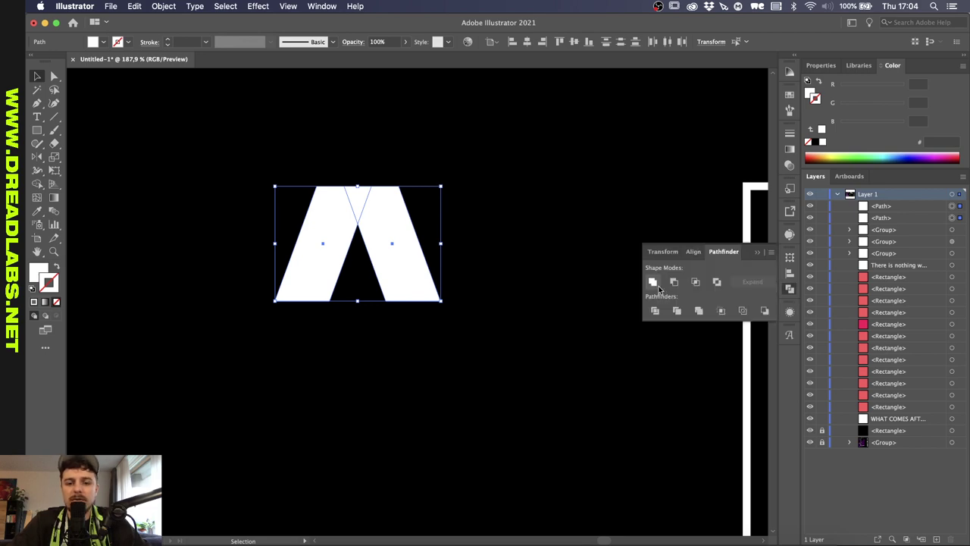
click(655, 282)
scroll(543, 355, down, 4)
click(546, 357)
- Scale the chevron down to about 43.5 px wide and place it beside the number frame, level with the frame's upper edge
scroll(546, 357, down, 5)
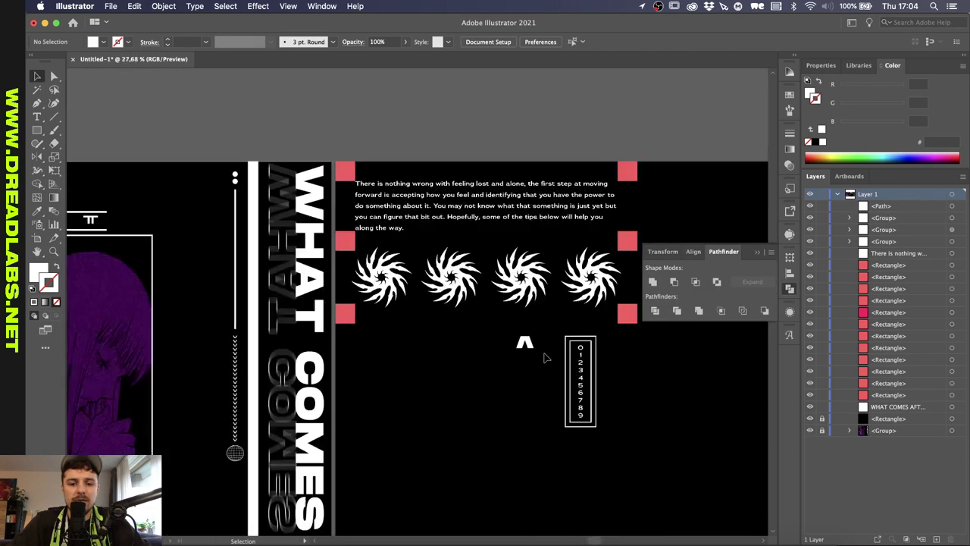
scroll(546, 357, left, 4)
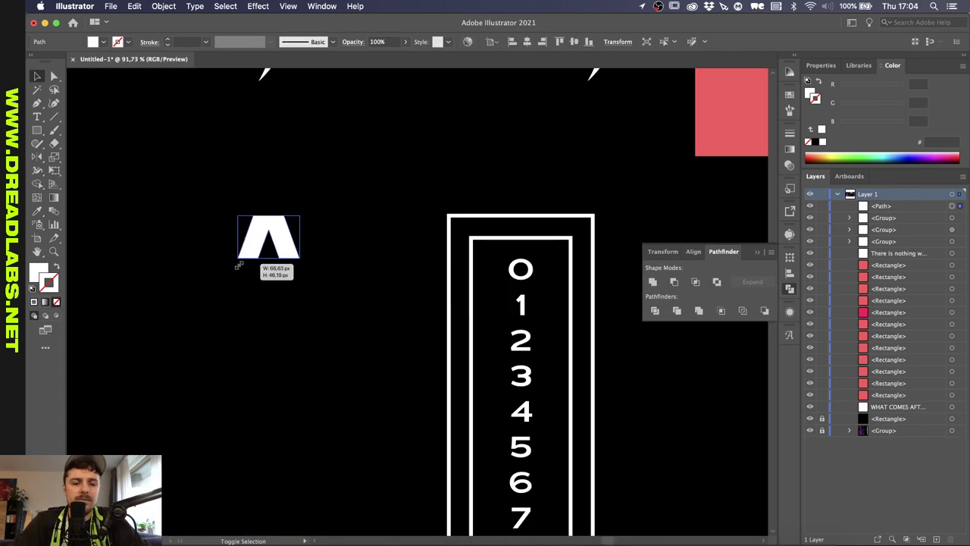
drag(238, 265, 262, 249)
scroll(416, 229, down, 2)
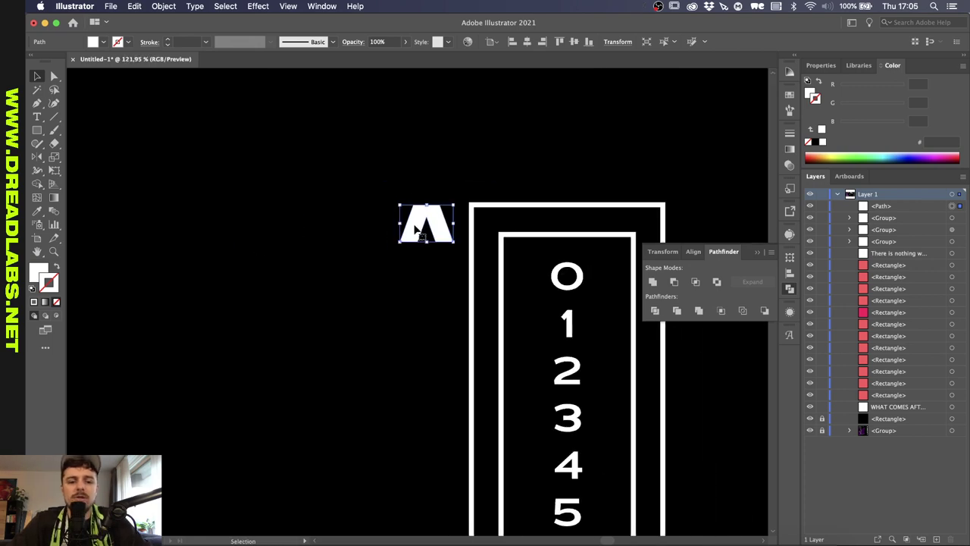
scroll(418, 223, down, 3)
scroll(418, 218, up, 1)
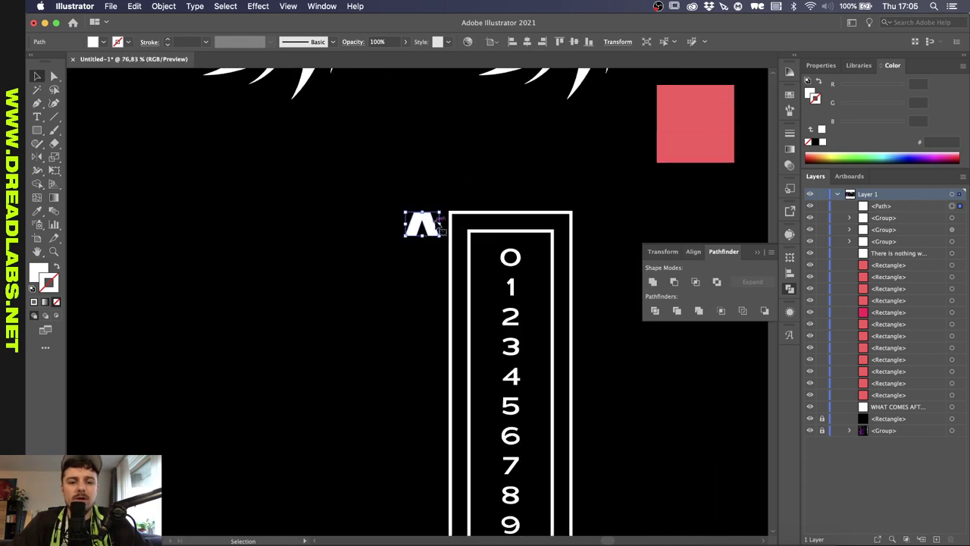
scroll(418, 219, down, 1)
scroll(411, 156, up, 1)
scroll(455, 321, up, 3)
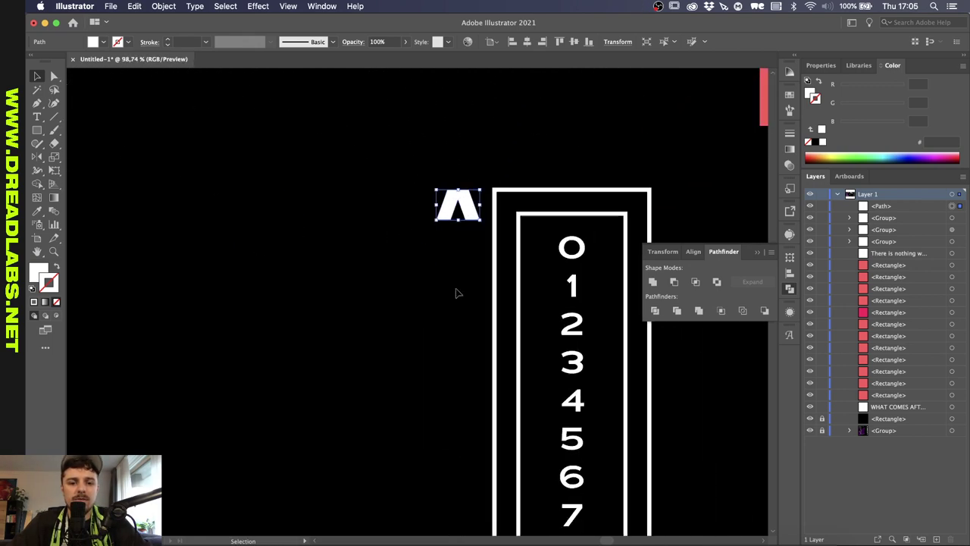
- Duplicate the chevron straight down and align the copy with the number frame's lower edge
drag(466, 210, 467, 499)
scroll(464, 499, up, 1)
scroll(461, 499, down, 4)
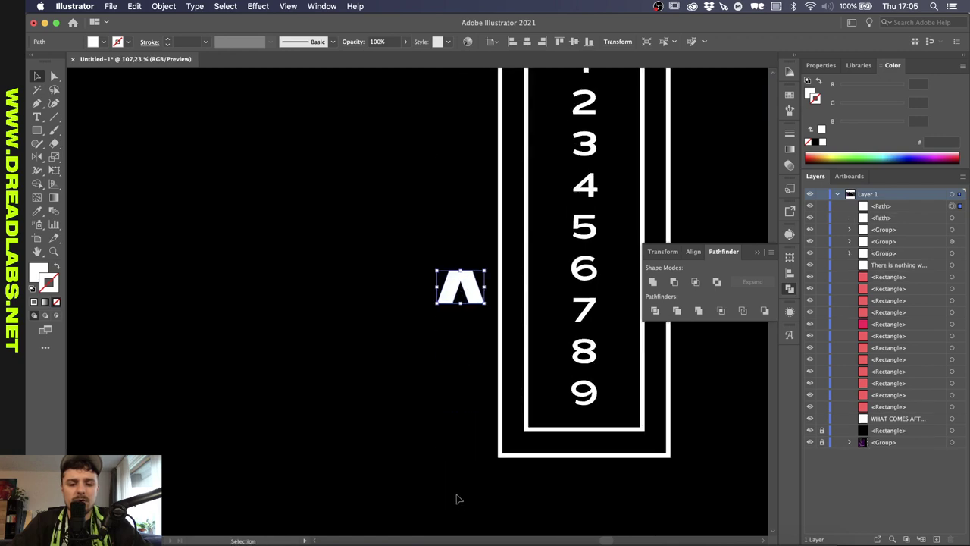
drag(475, 298, 476, 449)
scroll(476, 448, down, 4)
scroll(470, 291, up, 3)
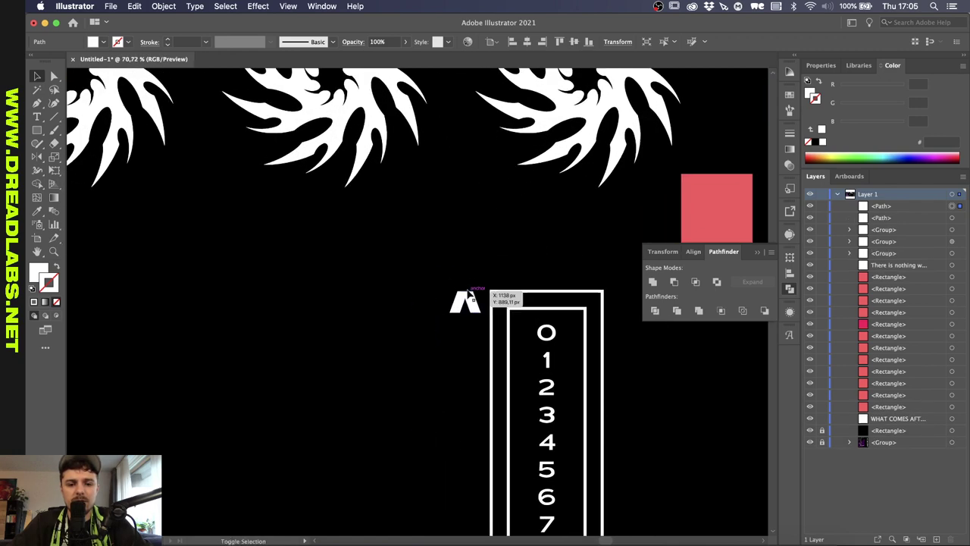
- Create a blend between the upper and lower chevrons
shift+click(468, 292)
scroll(468, 292, down, 3)
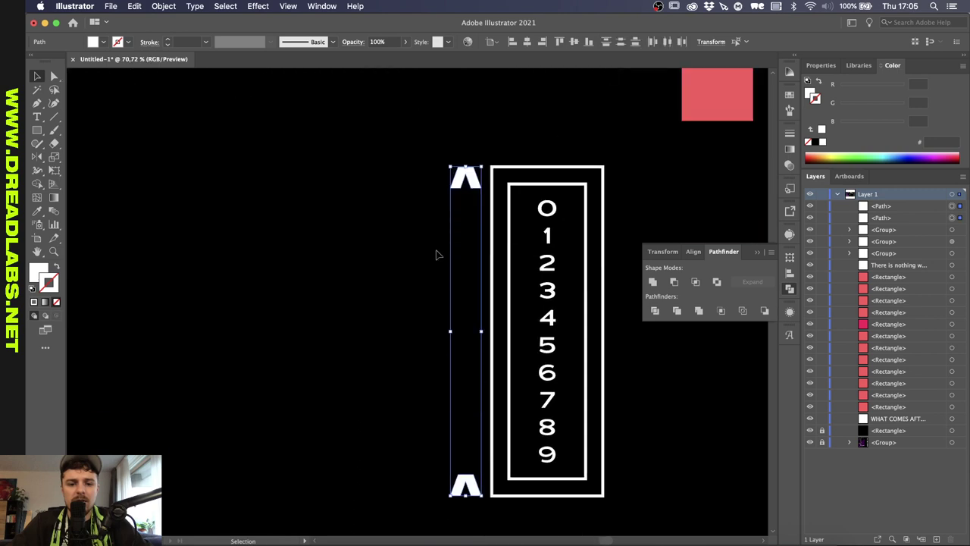
click(169, 9)
mouse_move(201, 303)
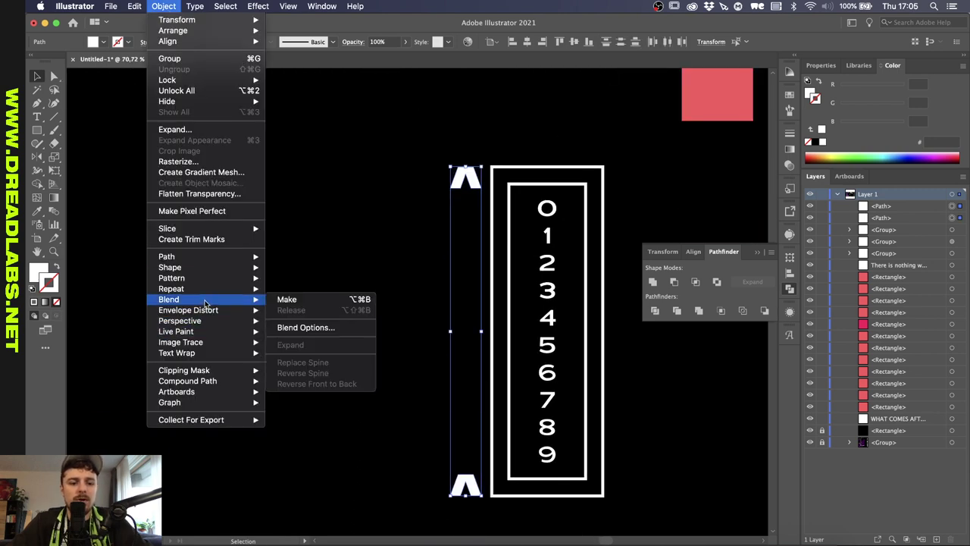
click(286, 300)
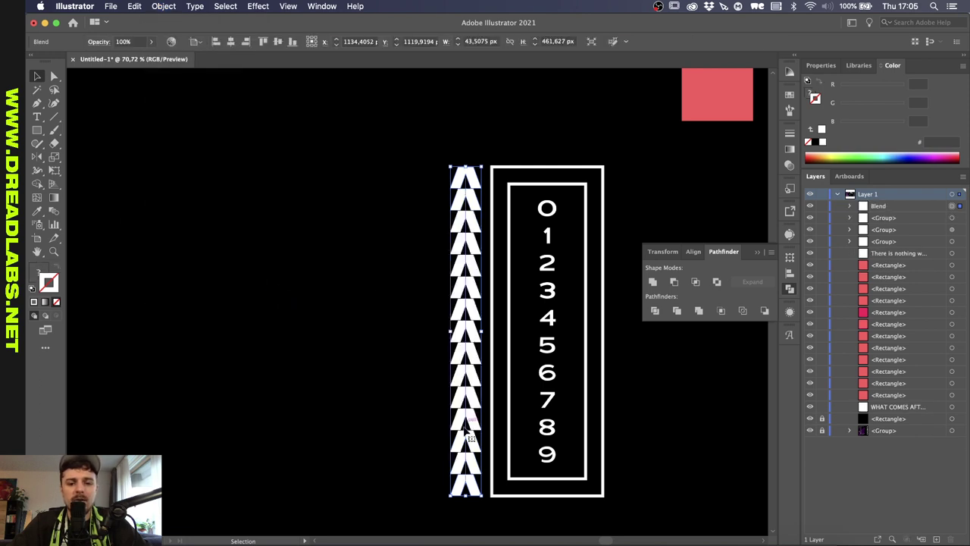
- Set the chevron blend's spacing to Specified Steps with 8 steps
click(155, 6)
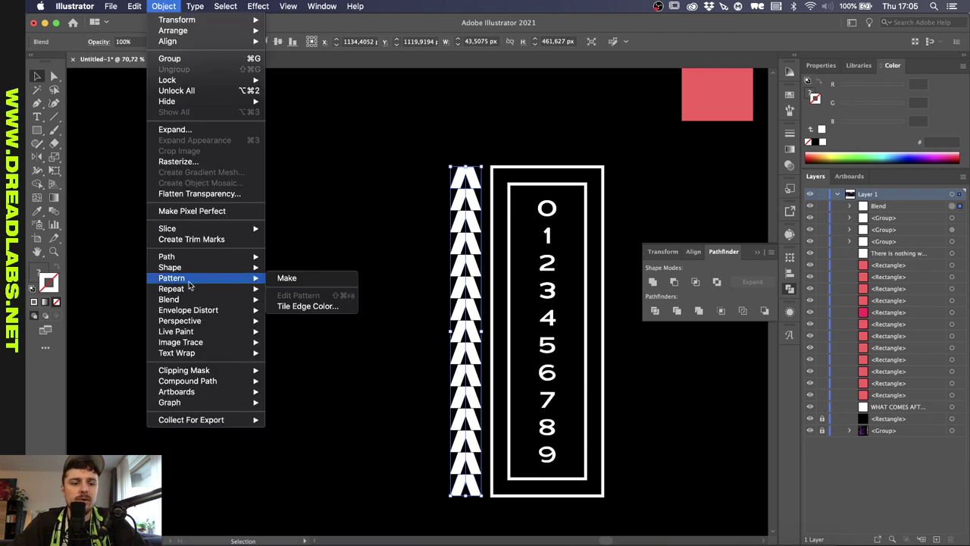
mouse_move(242, 300)
click(344, 328)
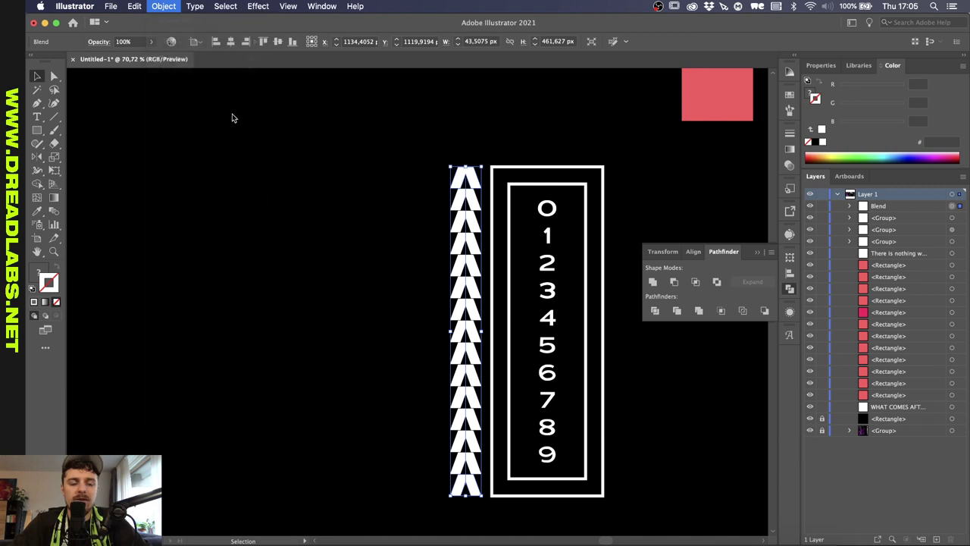
click(114, 96)
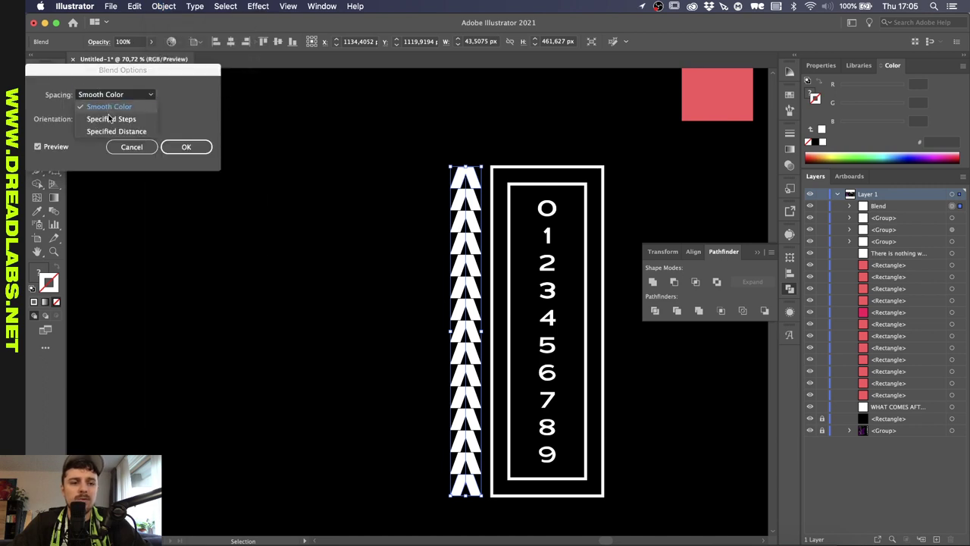
click(110, 120)
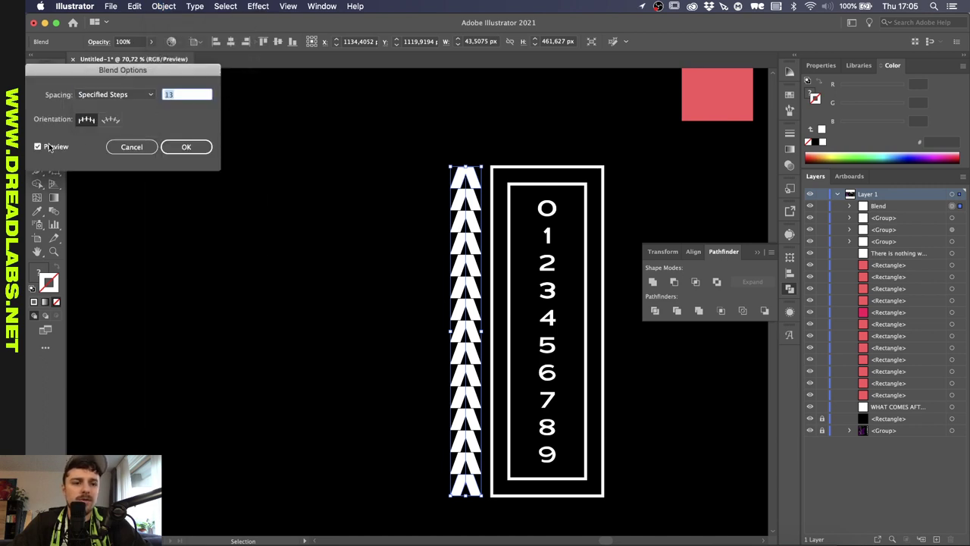
key(Down)
key(Down)
key(Down)
key(Down)
key(Down)
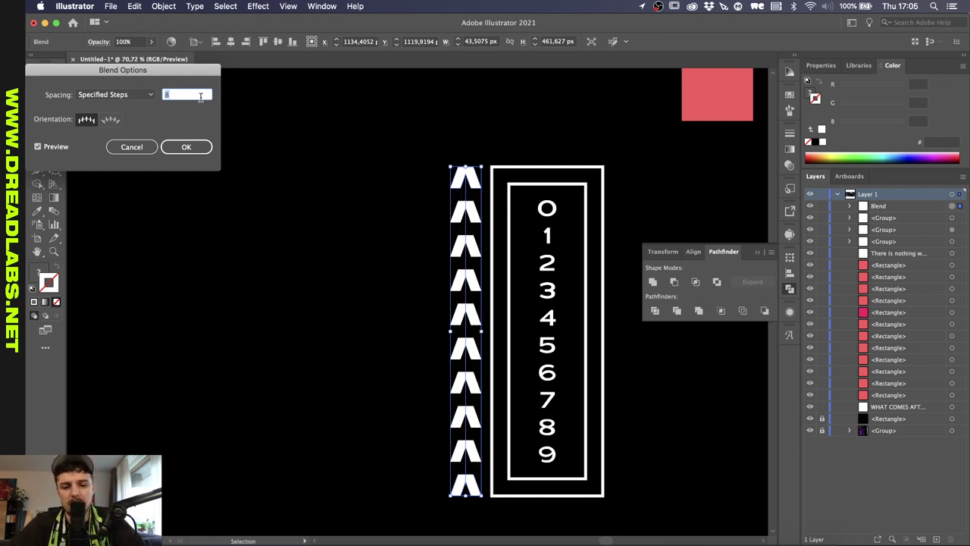
key(Return)
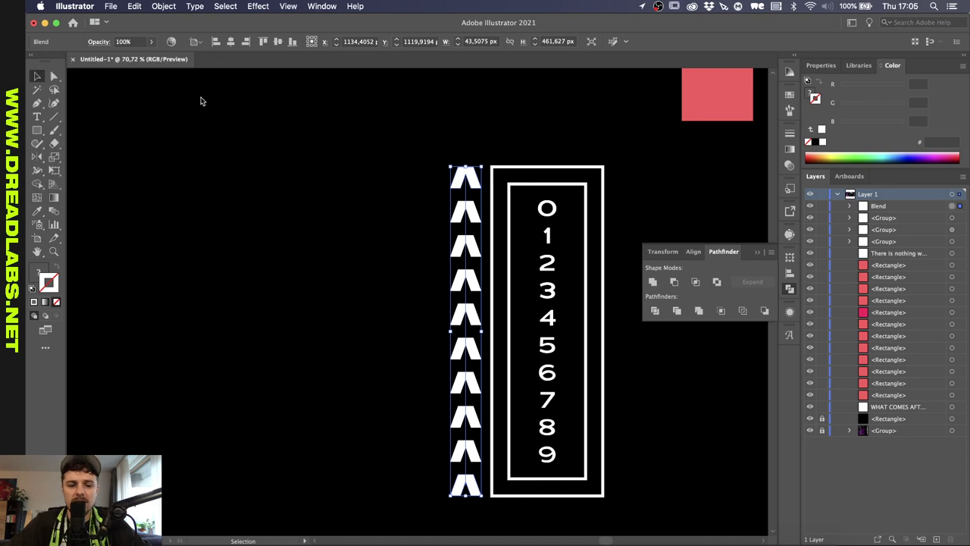
- Shift the chevron column 40 px left and snap the number frame to the lower-left corner of the red spacer square
scroll(201, 101, down, 2)
drag(431, 226, 479, 199)
click(364, 235)
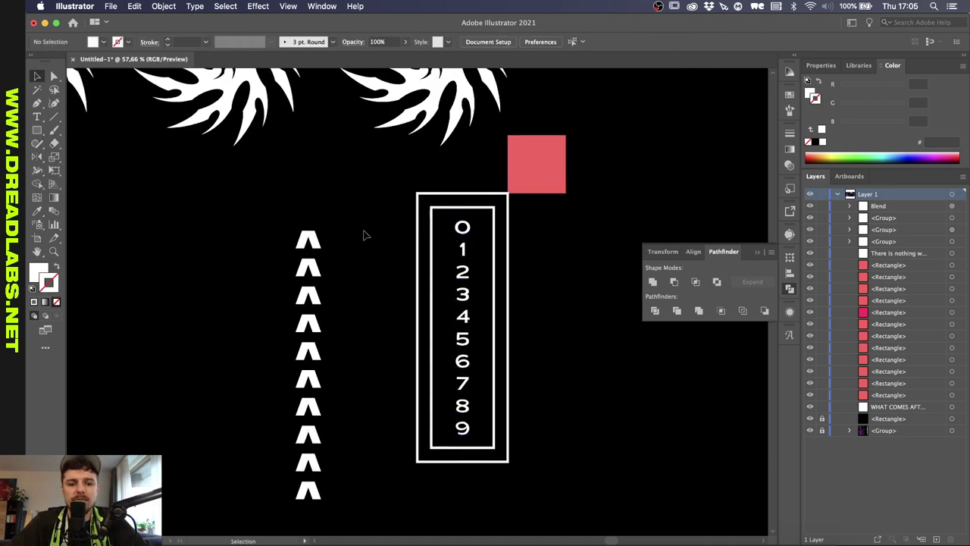
- Place a copy of the small pink spacer square with its lower-right corner on the number frame's upper-left corner
scroll(364, 235, down, 10)
scroll(364, 235, up, 3)
drag(605, 115, 296, 261)
scroll(271, 296, up, 9)
scroll(295, 264, down, 3)
scroll(295, 263, left, 3)
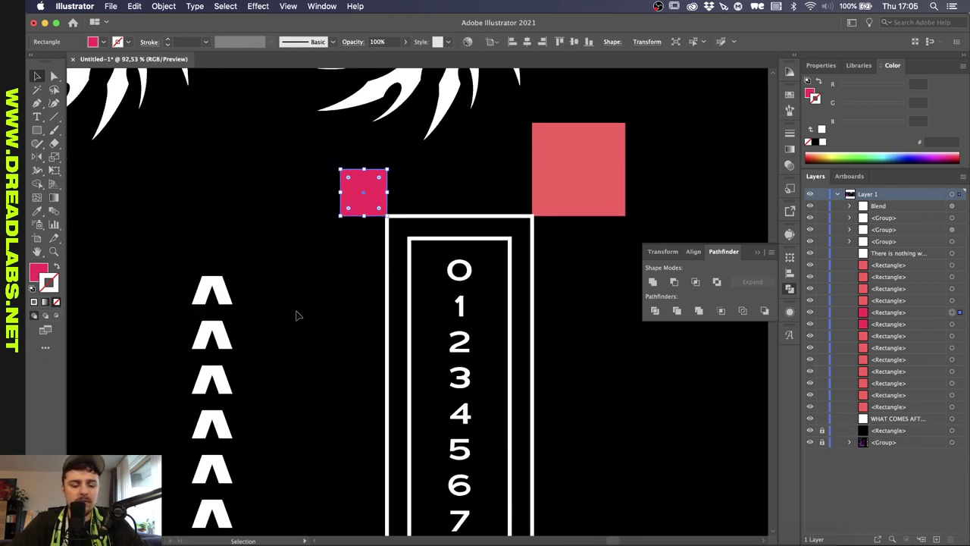
- Move the chevron column so its upper-right corner meets the lower-left corner of the pink spacer square
click(223, 290)
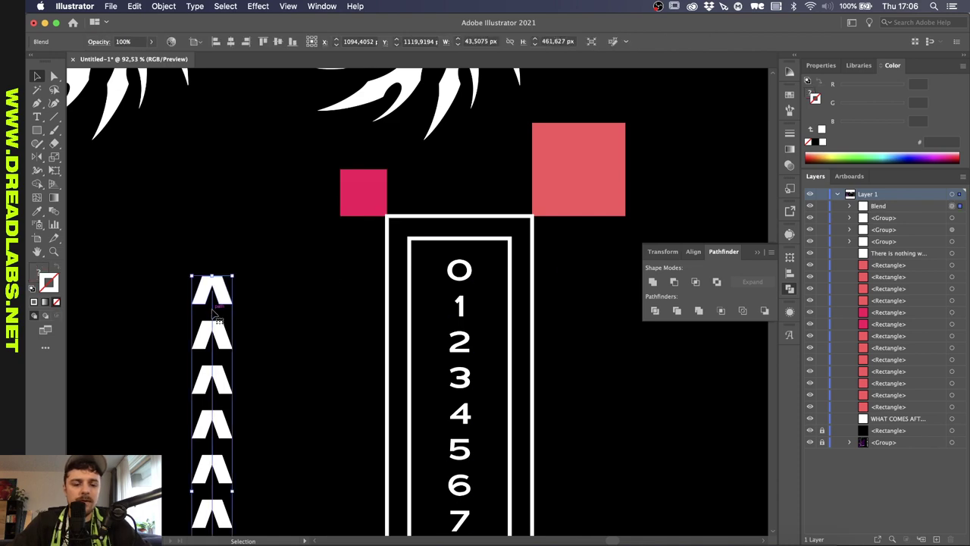
drag(215, 314, 318, 256)
scroll(334, 258, down, 5)
click(307, 379)
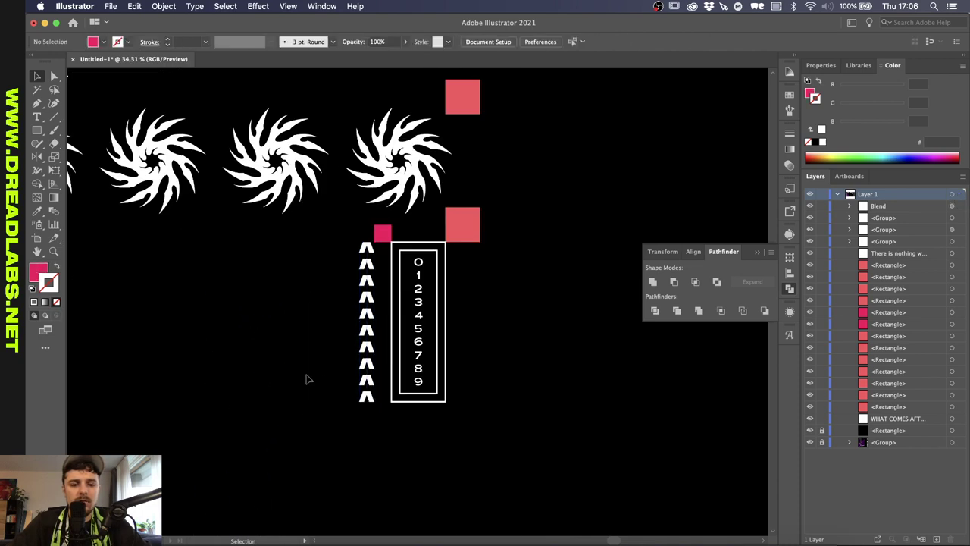
- Repeat the pink spacer square and chevron column to the left, and put another pink square at the outer column's upper-left corner
scroll(307, 379, up, 4)
scroll(436, 252, up, 3)
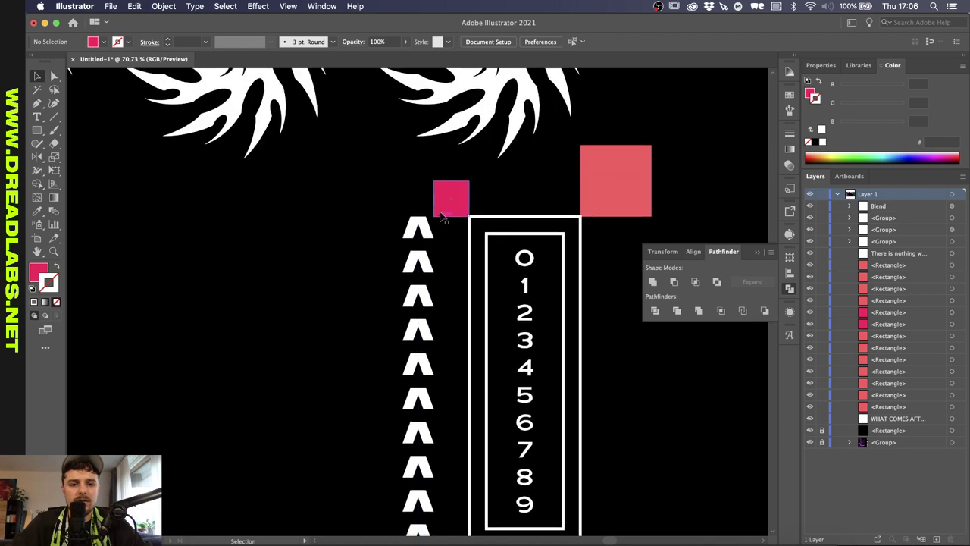
drag(450, 200, 341, 229)
click(273, 228)
scroll(273, 228, down, 5)
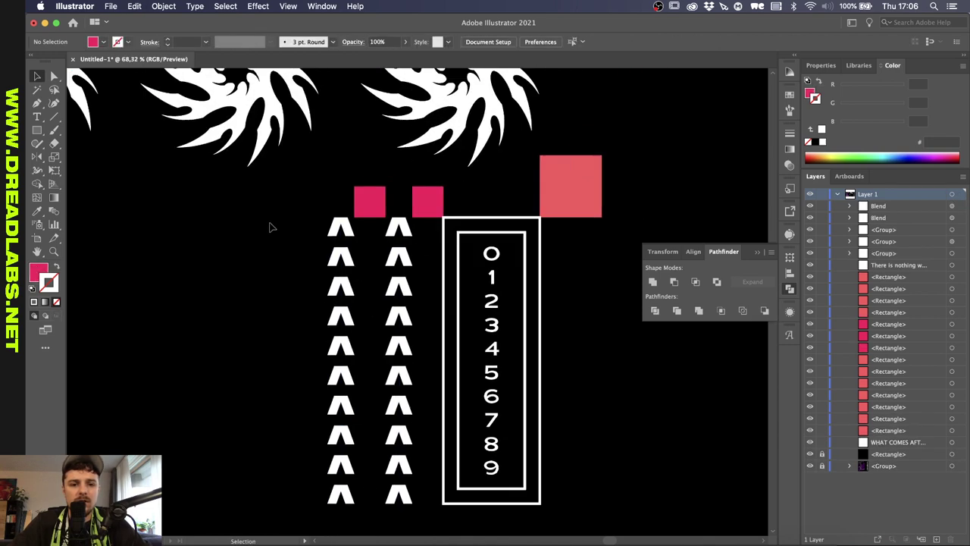
scroll(435, 265, up, 5)
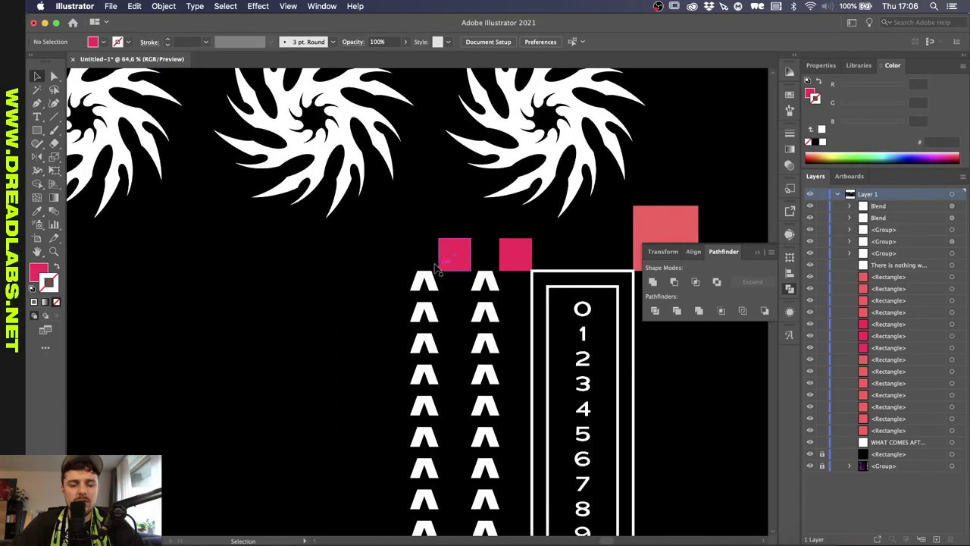
drag(454, 261, 392, 261)
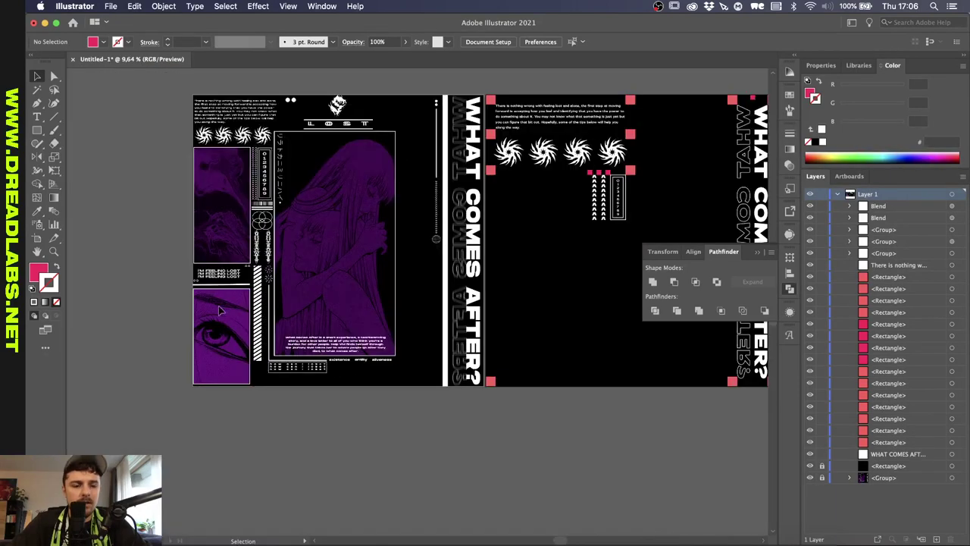
- Examine the I'M FEELING LOST text block, its small circles and the dividing line on the reference poster
scroll(218, 307, up, 6)
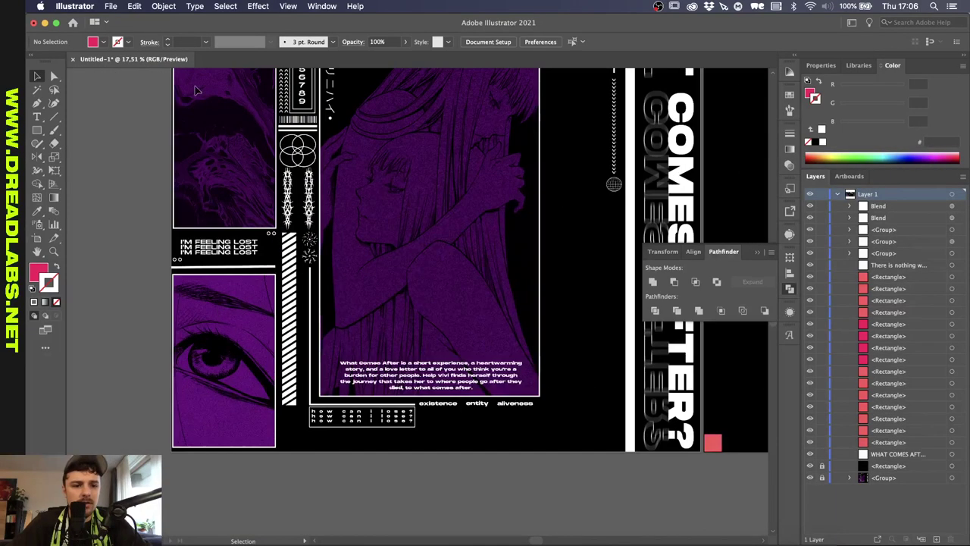
scroll(188, 347, down, 3)
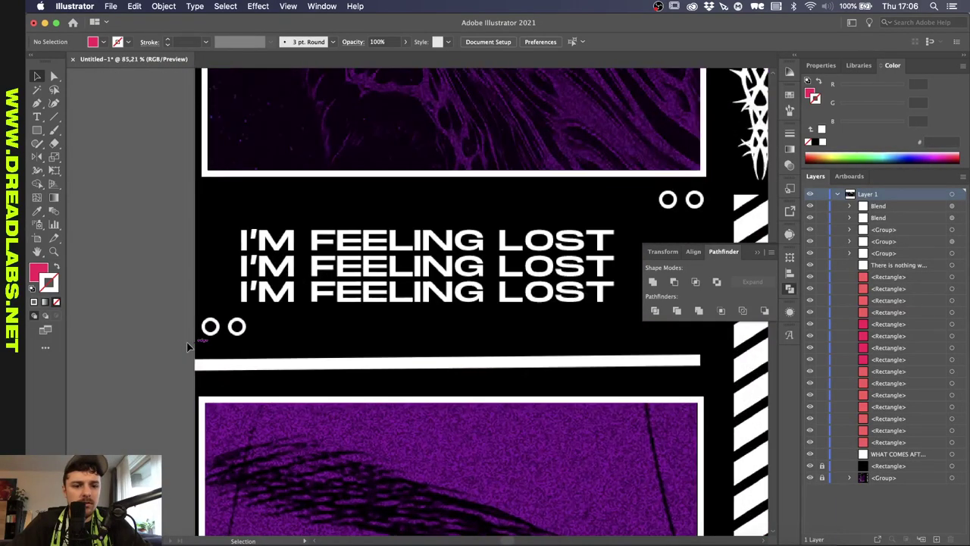
scroll(326, 319, down, 2)
scroll(325, 318, up, 2)
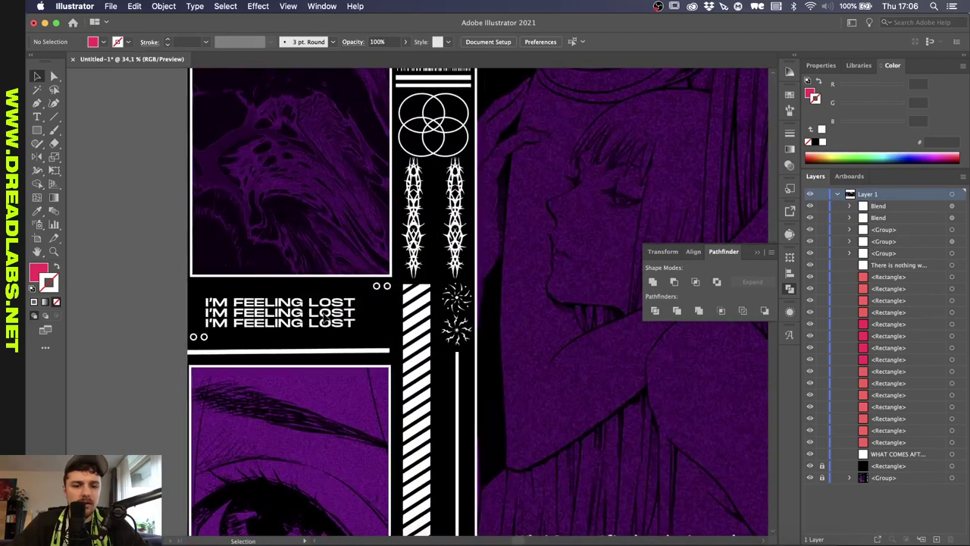
scroll(382, 294, down, 5)
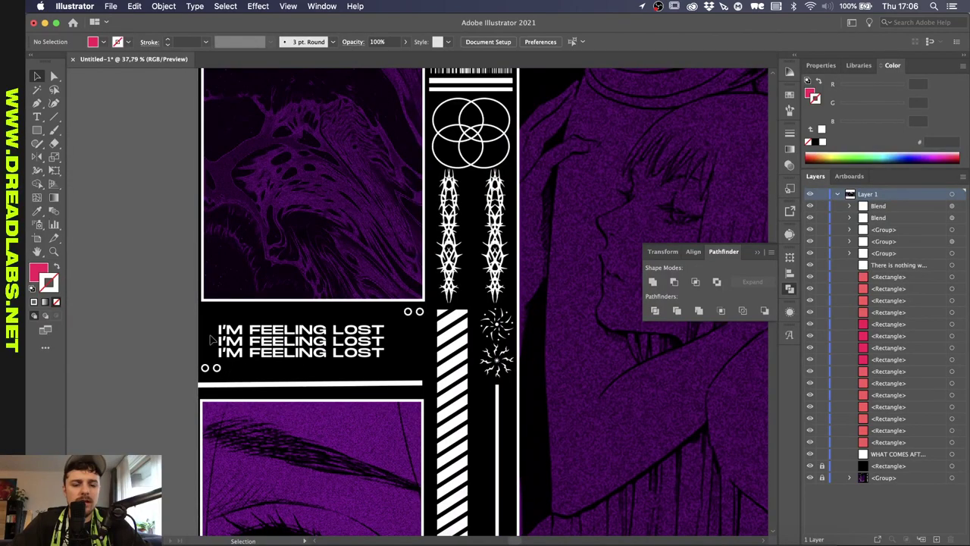
- Place a copy of the WHAT COMES AFTER? title below the second artboard and rotate it to read horizontally
scroll(212, 339, down, 3)
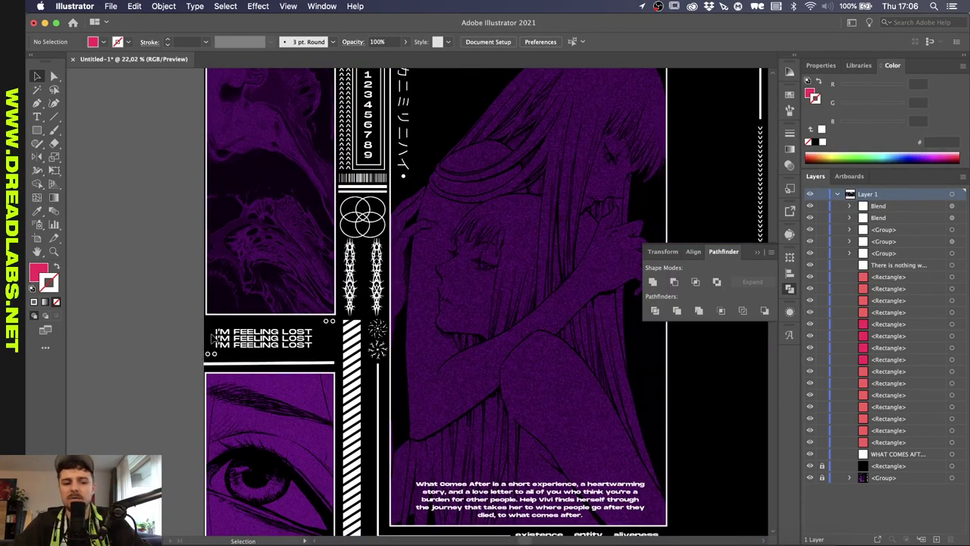
scroll(216, 345, up, 2)
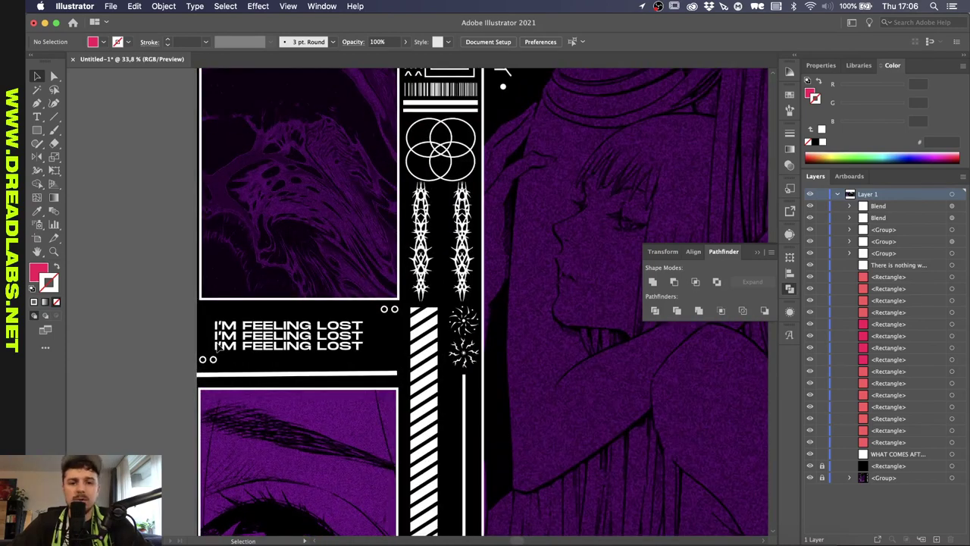
scroll(217, 347, down, 4)
scroll(221, 353, down, 3)
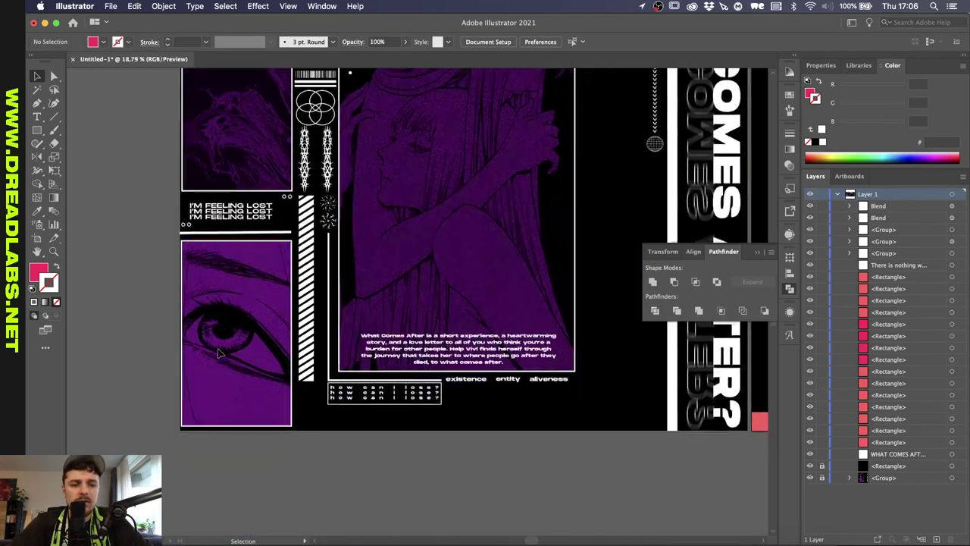
scroll(219, 352, down, 3)
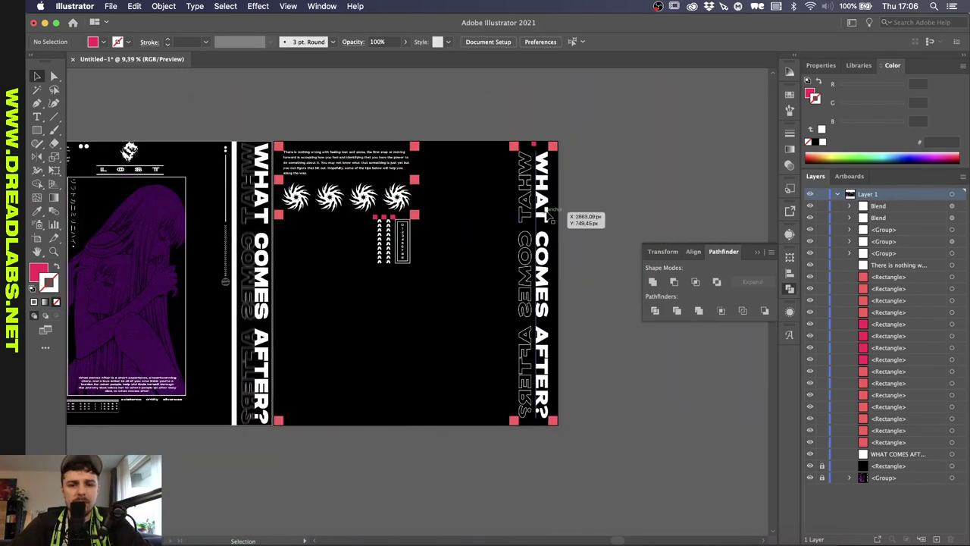
drag(551, 217, 355, 386)
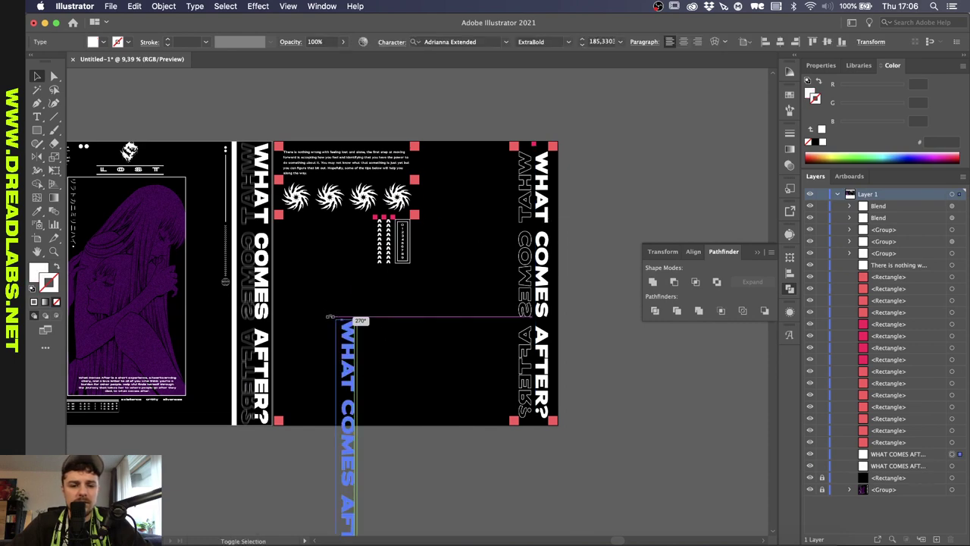
drag(330, 317, 288, 481)
- Set the horizontal title copy to DemiBold and replace its text with IM FEELING LOST
click(566, 43)
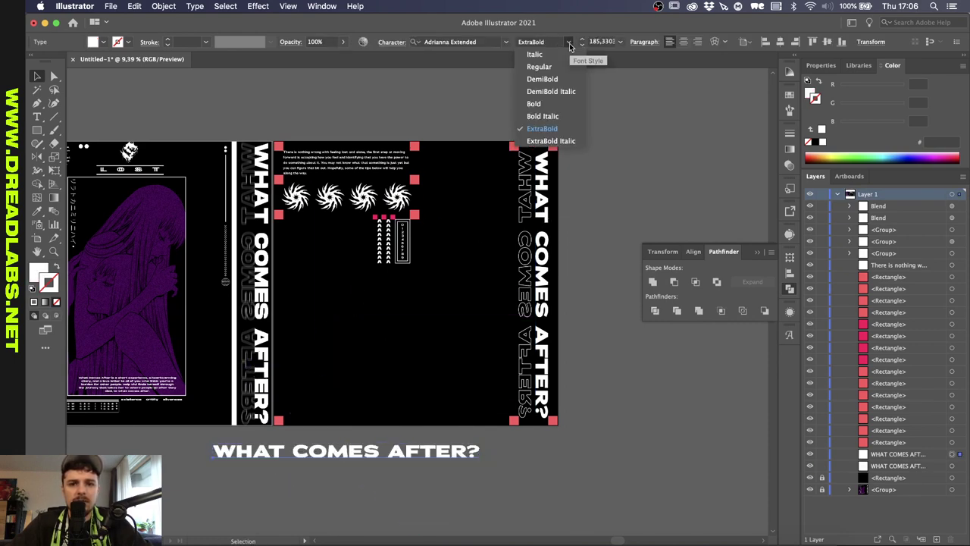
click(548, 78)
scroll(452, 197, up, 3)
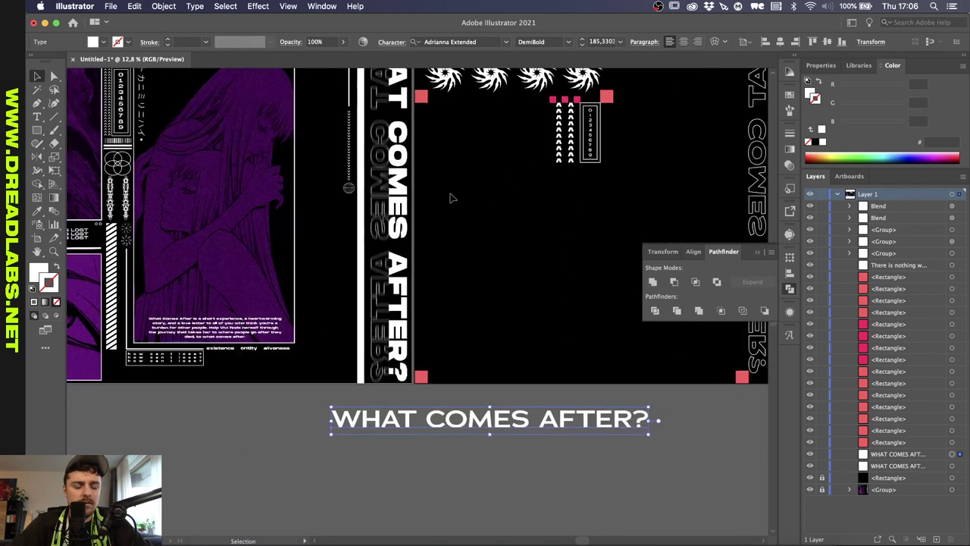
scroll(452, 198, down, 1)
key(t)
triple_click(496, 392)
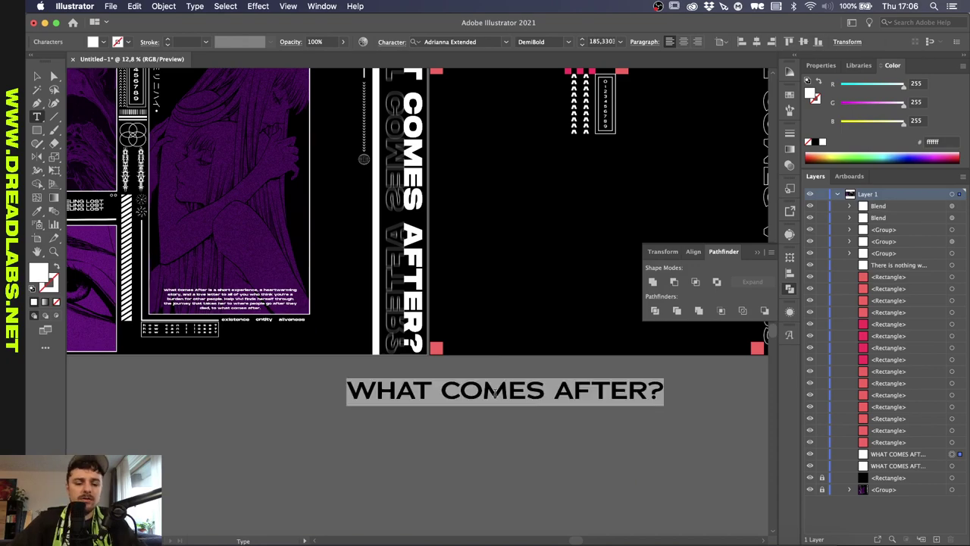
text(IM FEELING LOST)
key(Escape)
scroll(473, 360, down, 2)
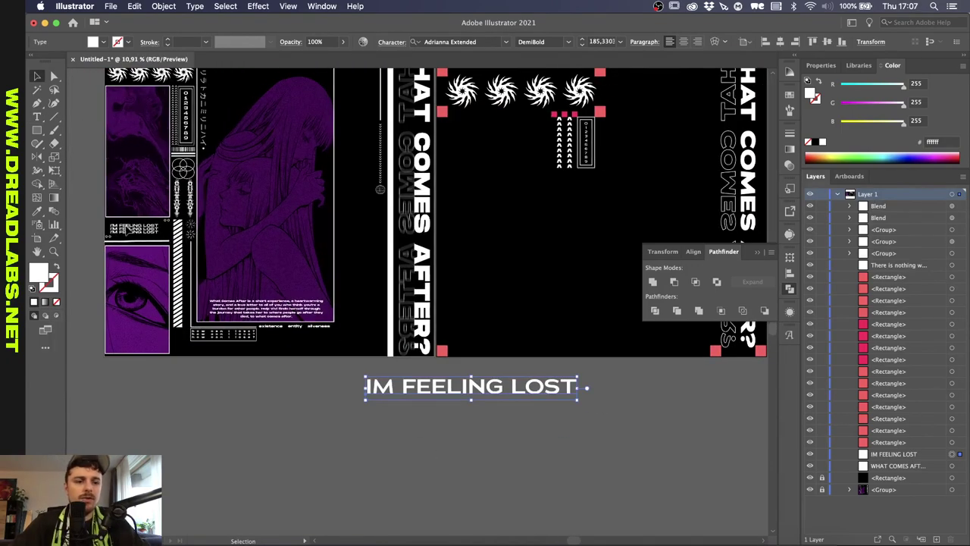
- Reduce the vertical scale of the IM FEELING LOST text to 70% and deselect it
scroll(127, 232, up, 4)
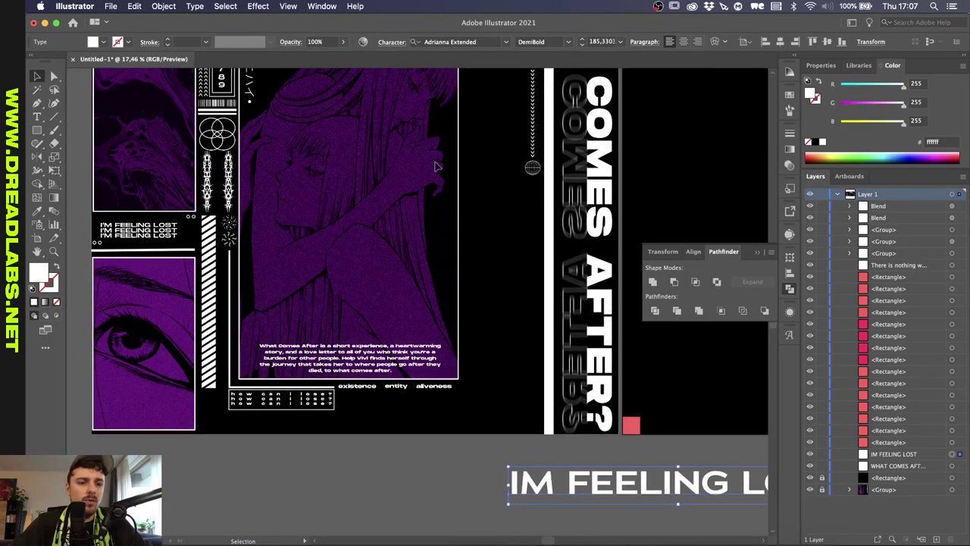
click(401, 44)
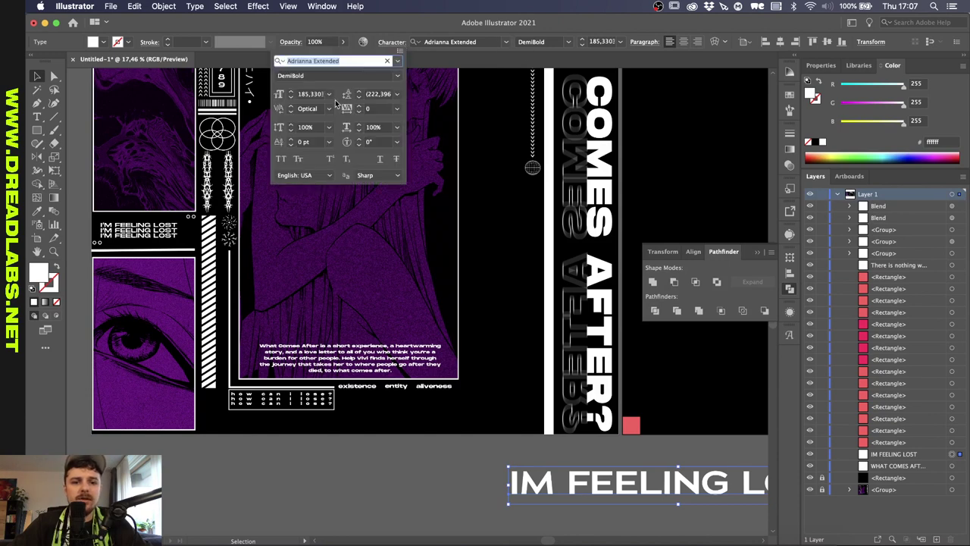
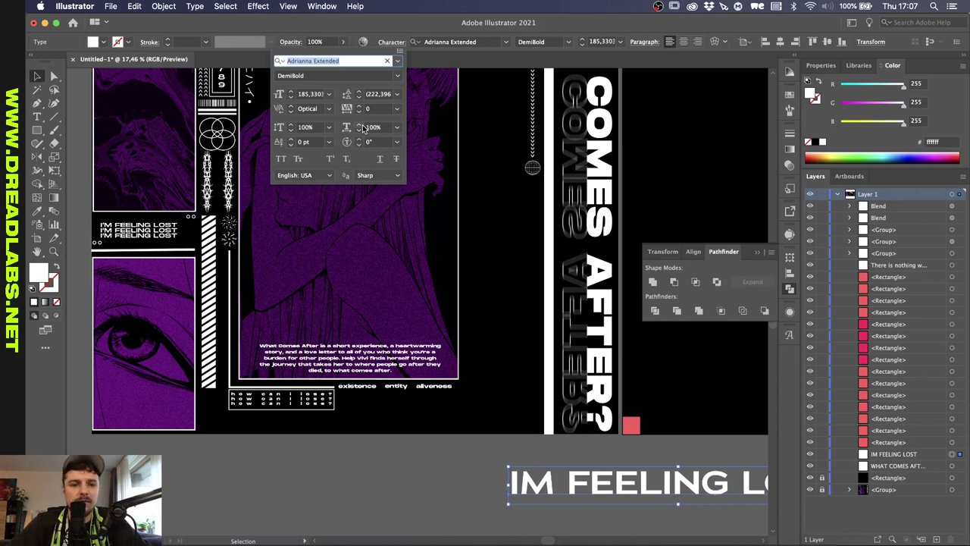
shift+click(360, 126)
shift+click(360, 130)
shift+click(291, 130)
shift+click(292, 129)
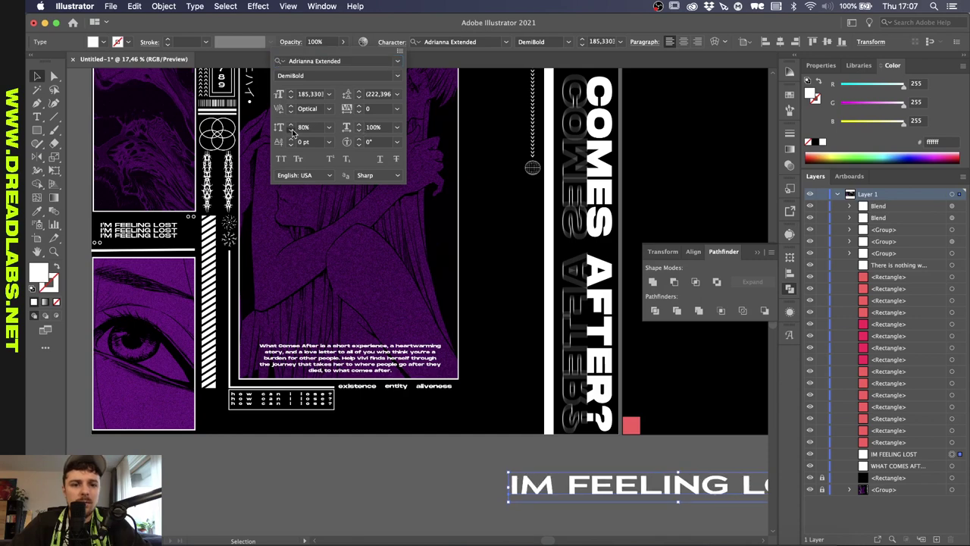
shift+click(291, 130)
shift+click(291, 130)
click(291, 125)
click(292, 125)
click(291, 130)
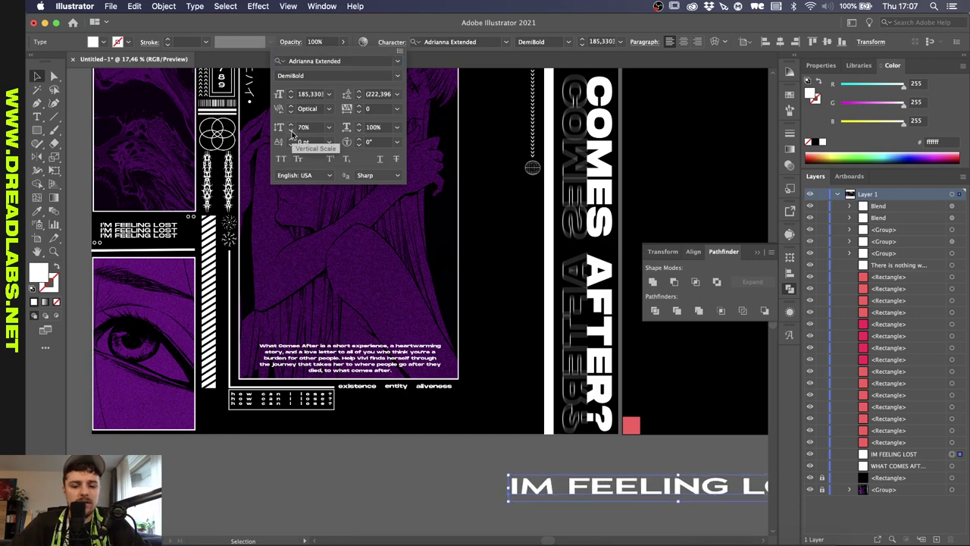
click(550, 478)
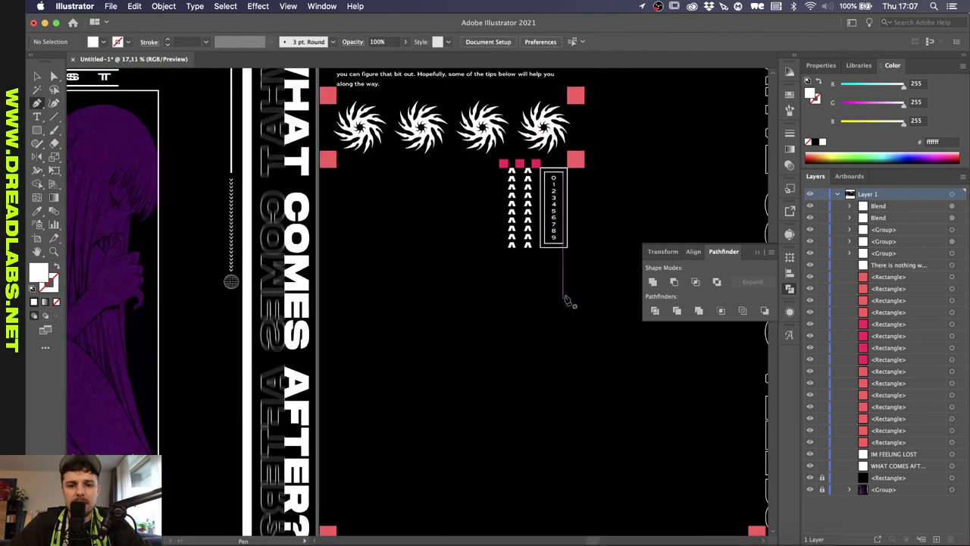
- Draw a straight vertical path from the outer pink spacer square's lower-left corner down to the artboard's bottom edge
scroll(564, 299, up, 3)
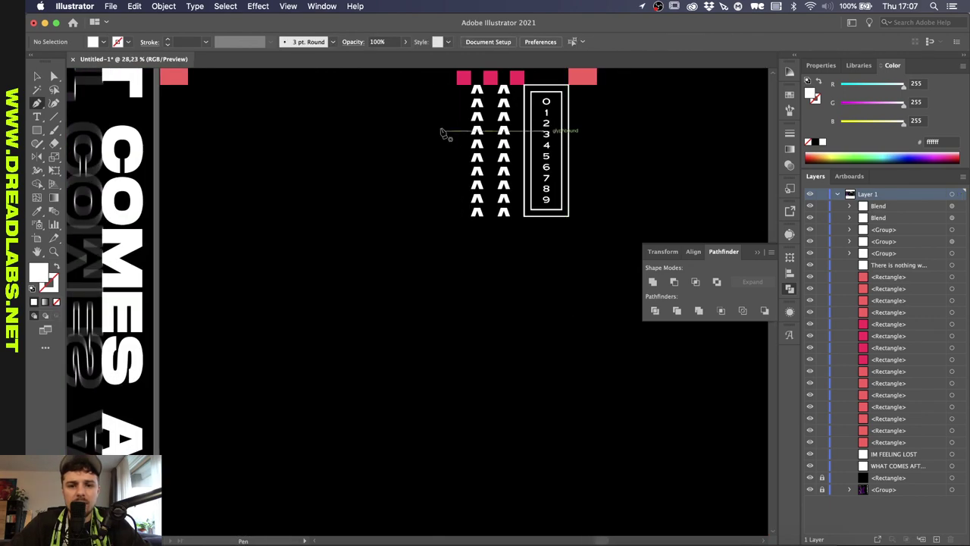
click(455, 88)
scroll(455, 329, down, 3)
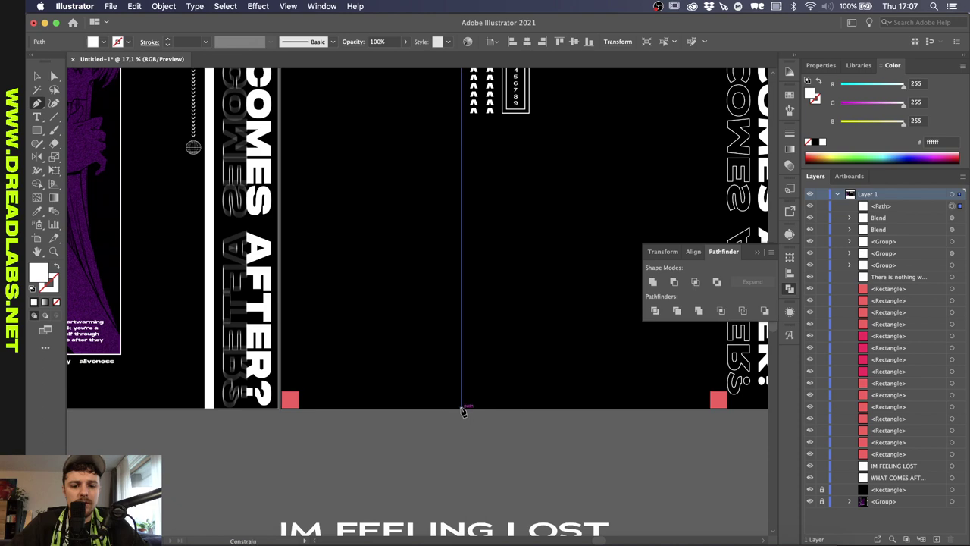
click(462, 408)
- Sample the pink of the small spacer square above the vertical path with the Eyedropper to colour the path
key(i)
scroll(464, 405, up, 4)
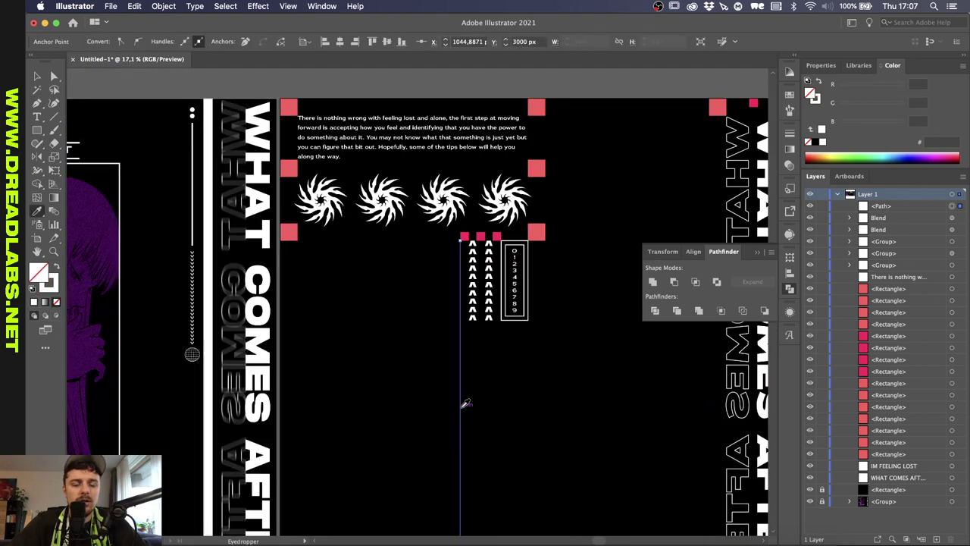
click(460, 154)
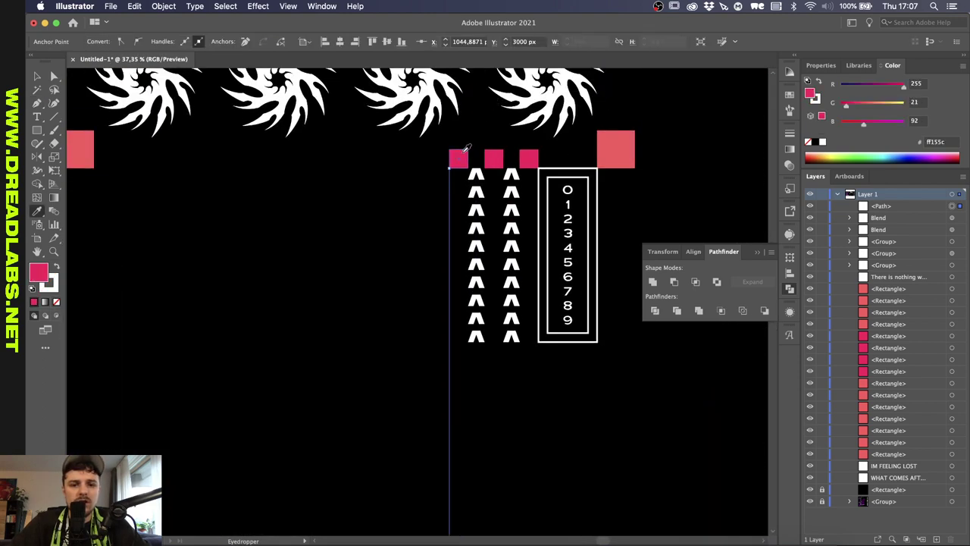
- Move the IM FEELING LOST text from the artboard's lower edge up into the empty area beneath the sun shapes
scroll(460, 156, down, 3)
key(v)
click(486, 372)
scroll(485, 371, down, 4)
click(493, 334)
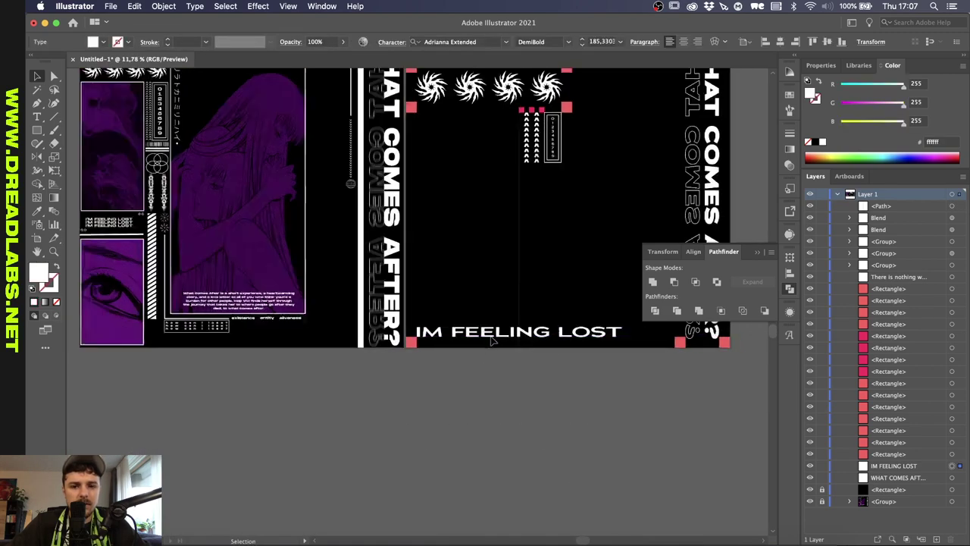
drag(493, 334, 493, 223)
- Scale the IM FEELING LOST text down to about 88 pt and position it in the space beside the vertical line
scroll(602, 190, up, 4)
drag(639, 281, 434, 264)
scroll(381, 266, up, 4)
drag(381, 426, 380, 273)
scroll(448, 293, up, 3)
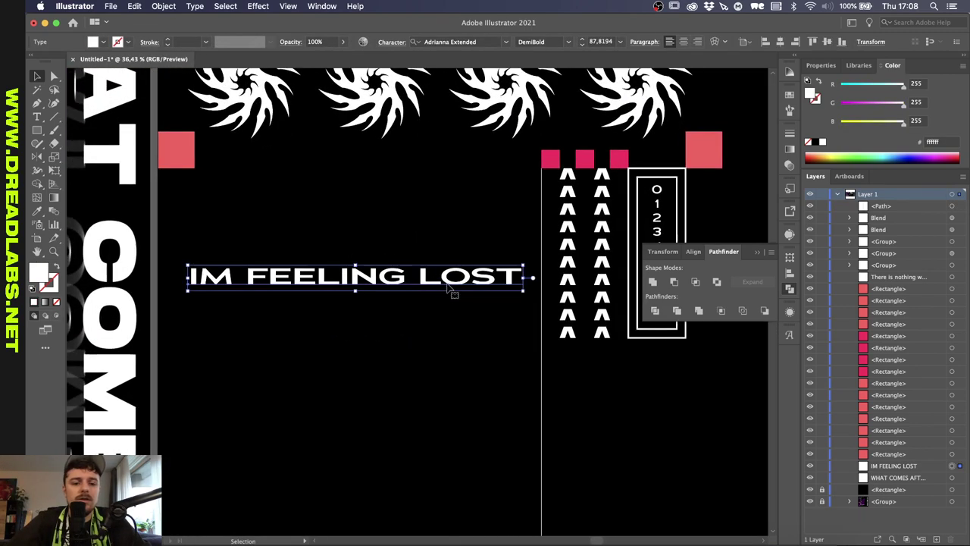
scroll(454, 282, up, 2)
drag(455, 285, 479, 301)
scroll(479, 302, down, 4)
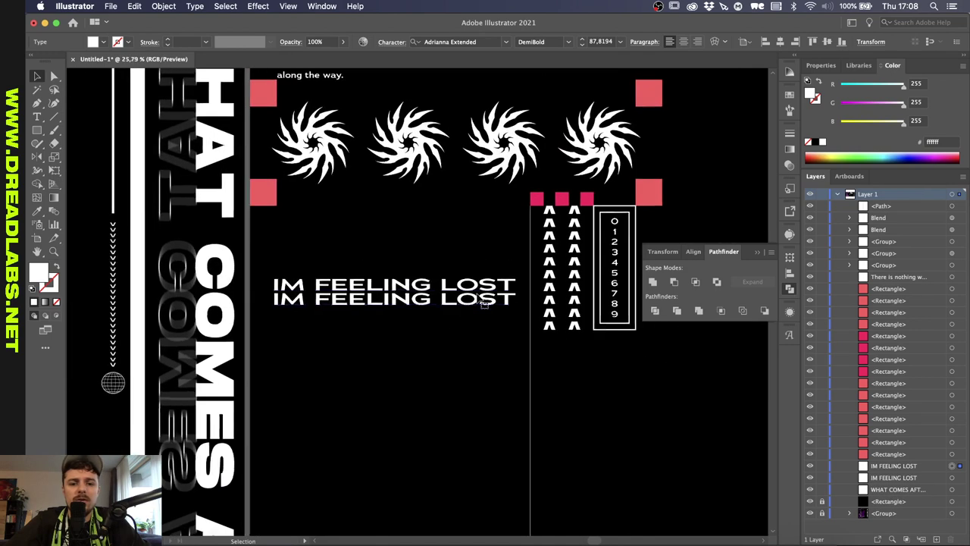
scroll(480, 302, up, 3)
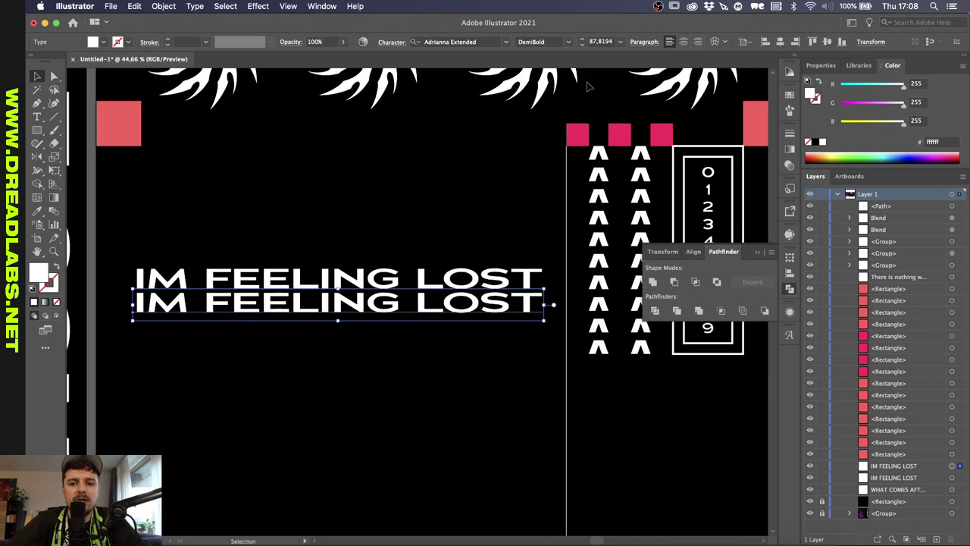
scroll(406, 340, up, 2)
drag(388, 303, 390, 304)
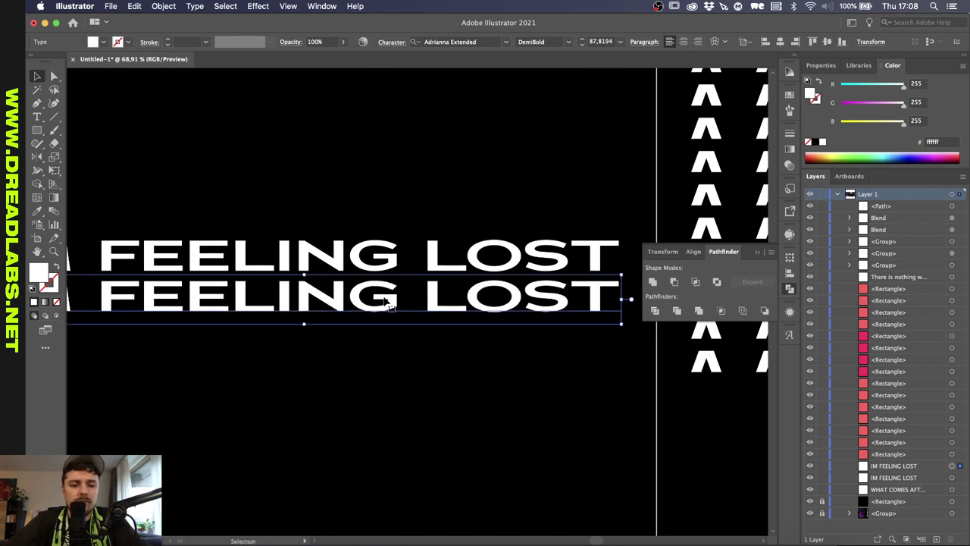
key(super+z)
key(super+z)
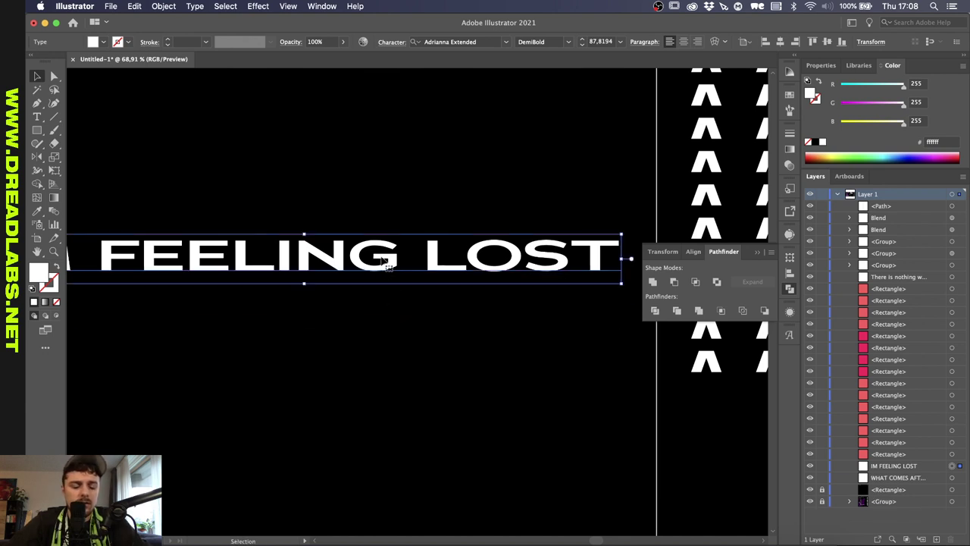
- Duplicate the IM FEELING LOST line directly below itself and repeat the duplication to stack three evenly spaced lines
drag(387, 260, 386, 301)
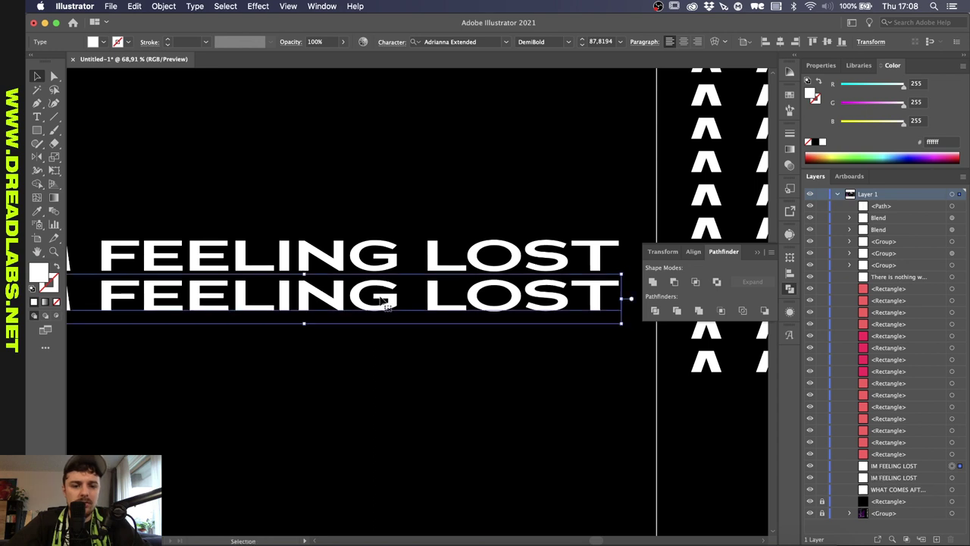
key(a)
key(a)
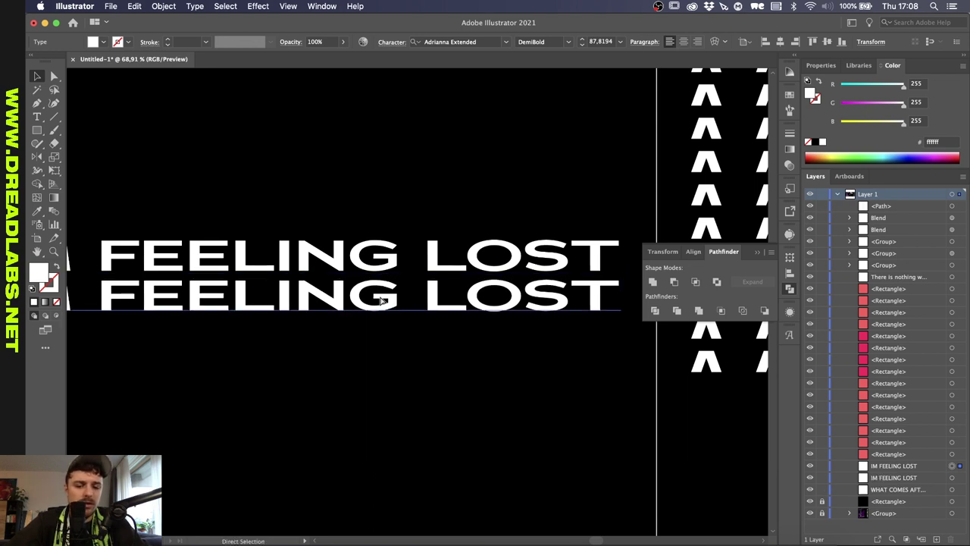
key(super+d)
scroll(383, 300, down, 2)
key(v)
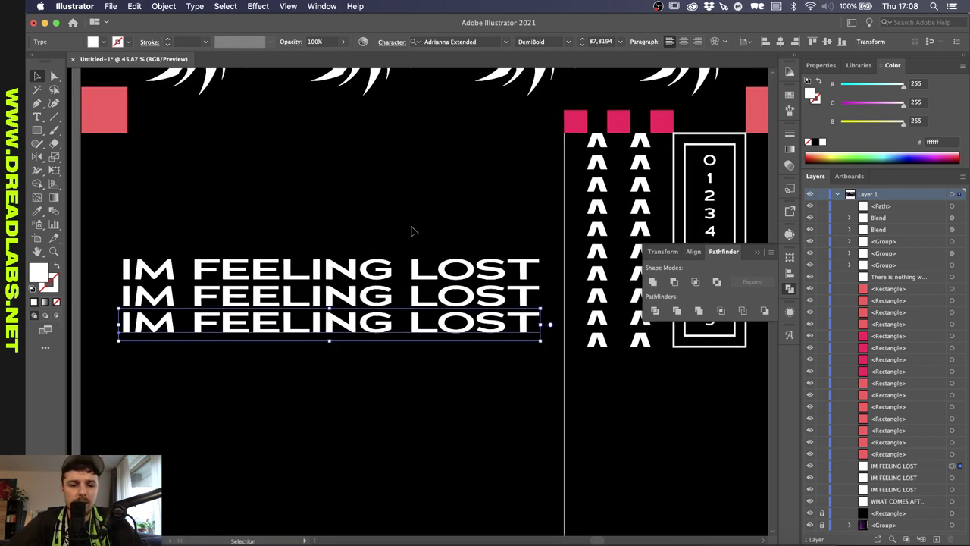
- Select all three IM FEELING LOST lines and group them
drag(371, 355, 370, 354)
scroll(381, 347, left, 3)
key(super+g)
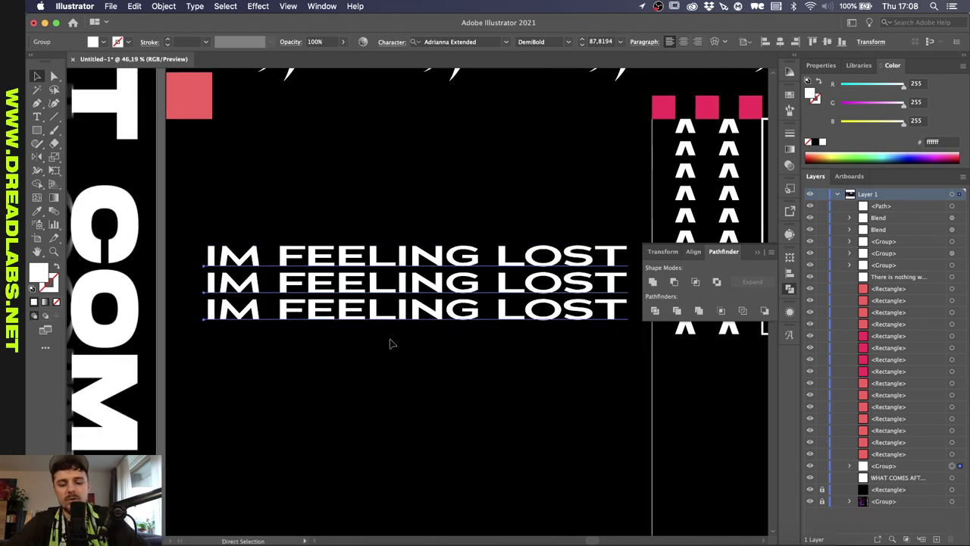
- Examine the I'M FEELING LOST block and its small circle decorations in the reference poster
scroll(391, 339, down, 5)
scroll(392, 344, left, 5)
scroll(390, 343, down, 1)
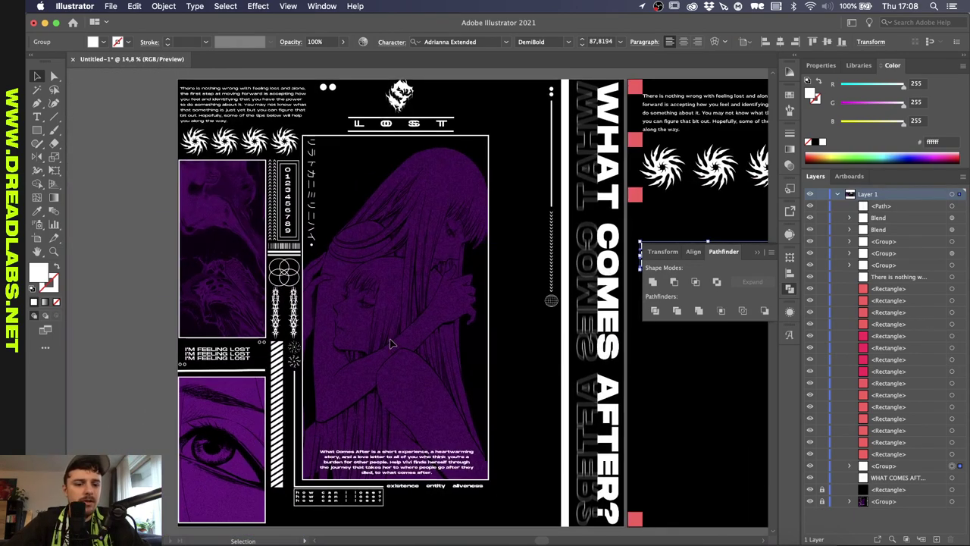
scroll(136, 345, up, 3)
scroll(372, 407, up, 2)
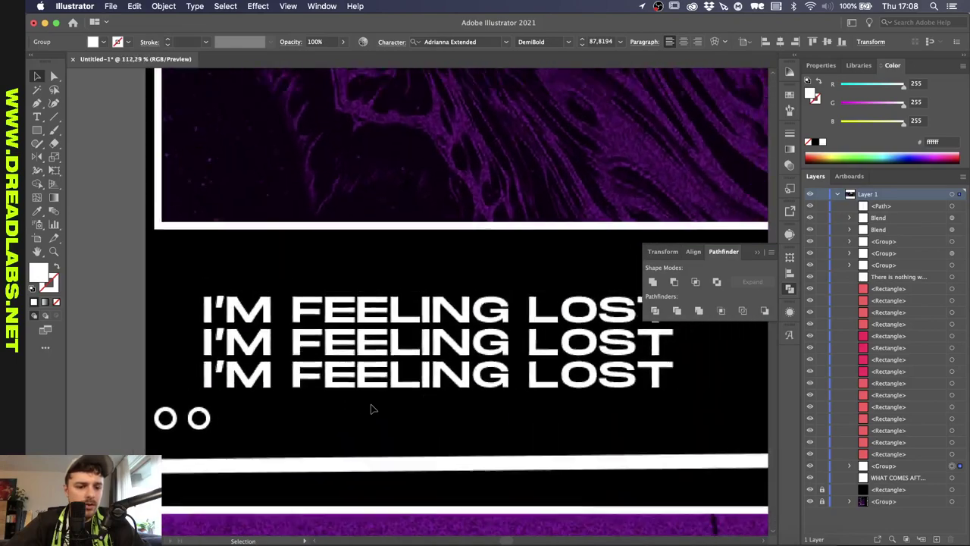
scroll(371, 410, down, 4)
scroll(371, 409, right, 10)
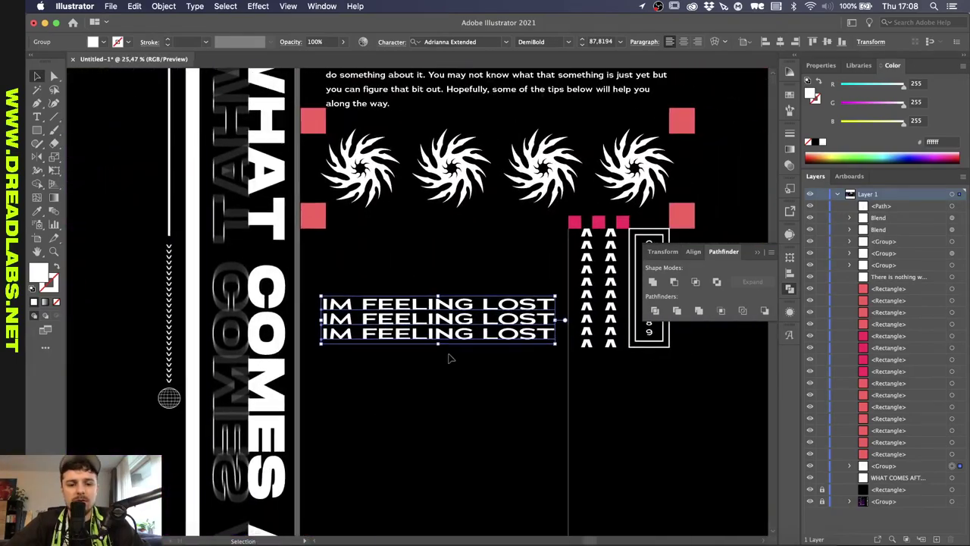
- Draw a circle about 82 px wide with the Ellipse tool, starting at the inner lower corner of the square above the text
scroll(449, 357, up, 3)
key(l)
scroll(217, 359, up, 3)
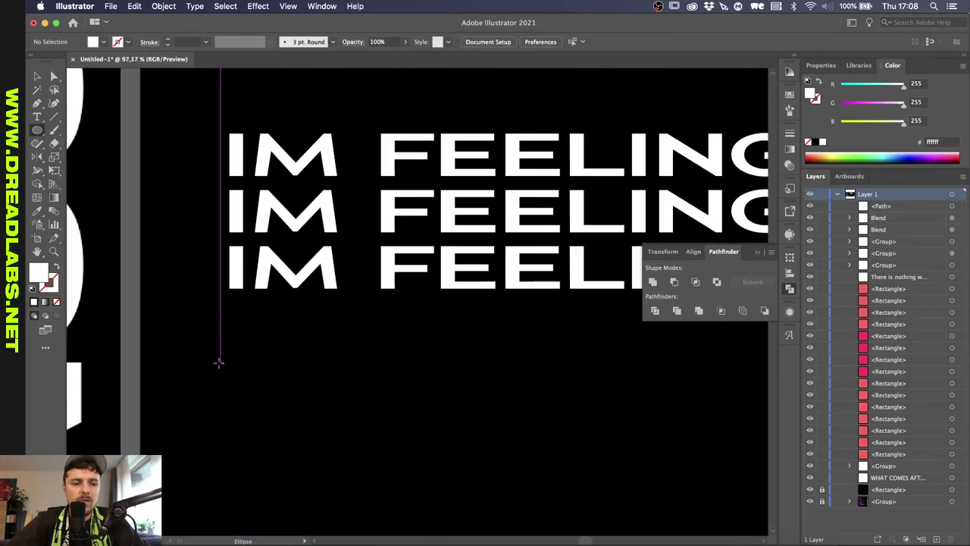
scroll(212, 335, down, 3)
scroll(209, 251, up, 2)
scroll(199, 239, up, 2)
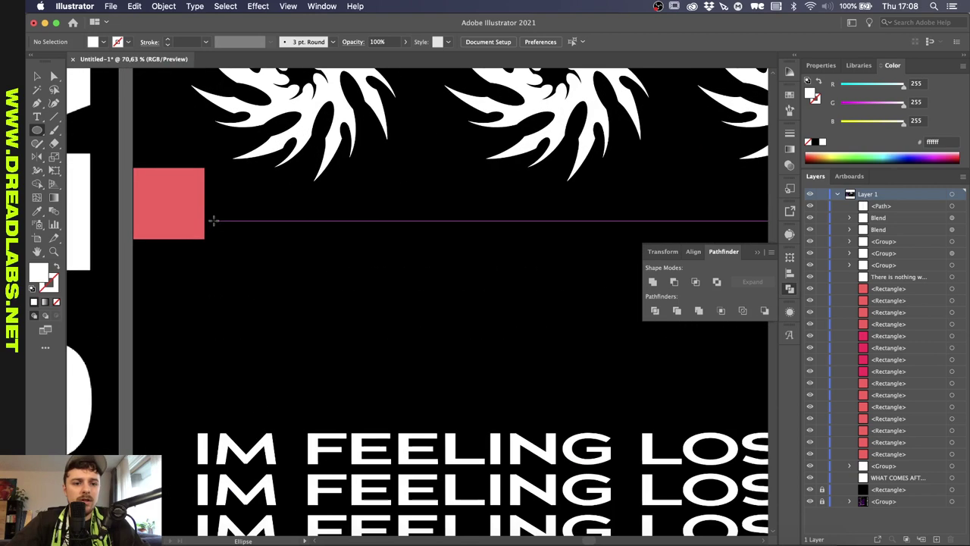
drag(204, 239, 263, 297)
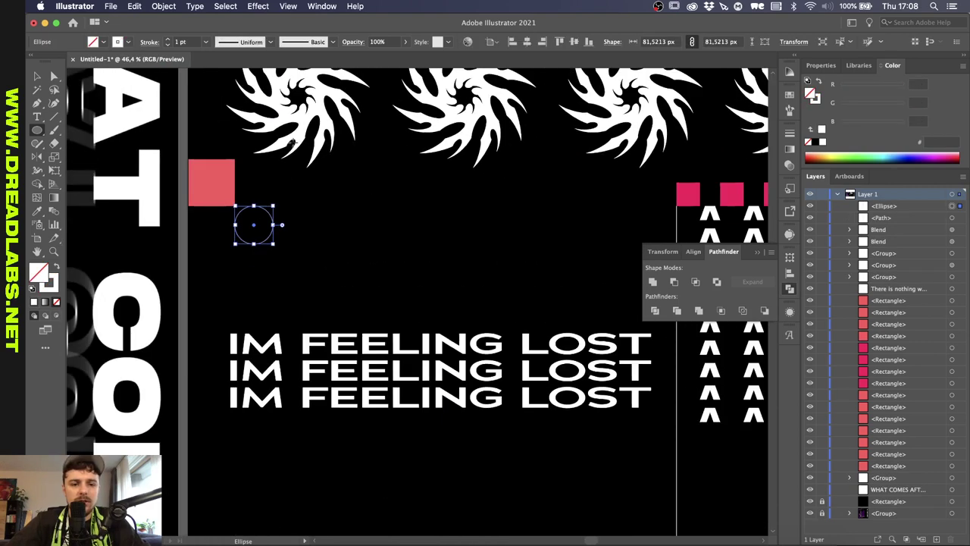
- Copy the 4 pt white stroke from the numbered box's outer frame onto the circle with the Eyedropper
scroll(292, 142, down, 2)
key(i)
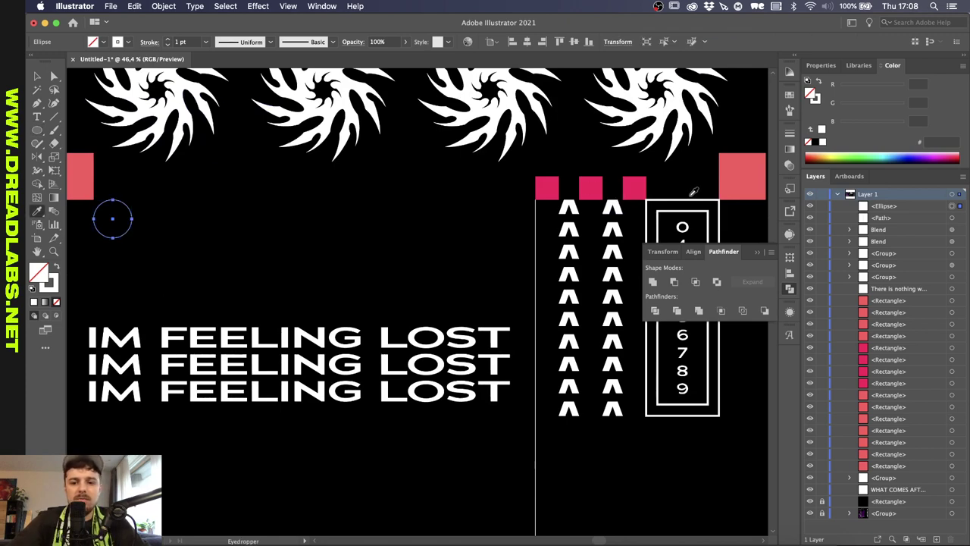
click(692, 199)
key(v)
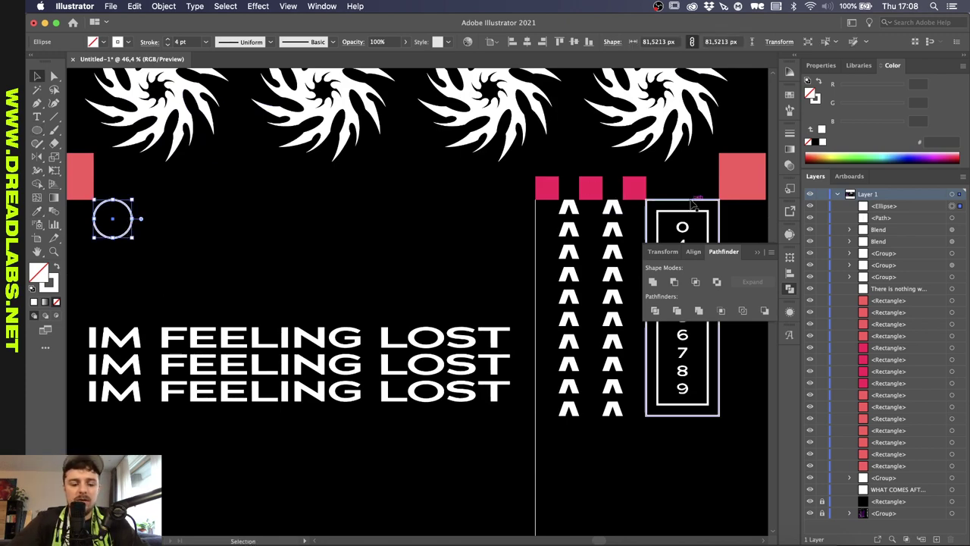
- Nudge the circle slightly toward the square and upward so its stroke overlaps the guide square's corner edges
scroll(366, 195, left, 3)
scroll(366, 196, up, 3)
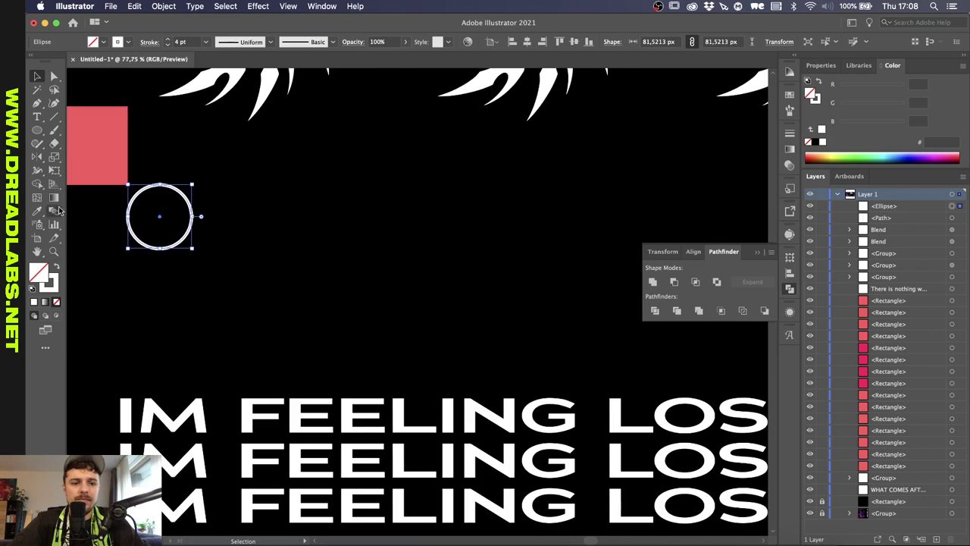
scroll(117, 210, up, 3)
scroll(115, 212, up, 2)
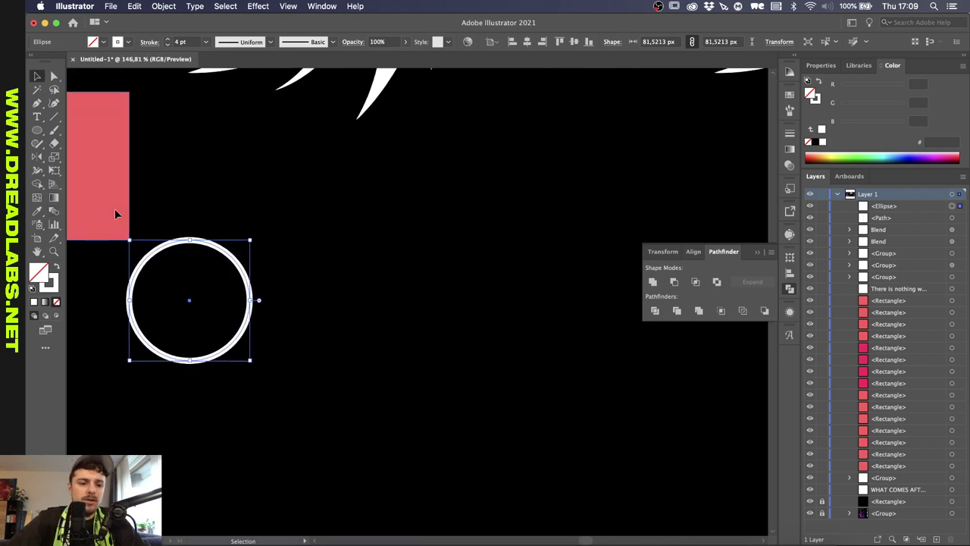
key(Left)
key(Left)
key(Left)
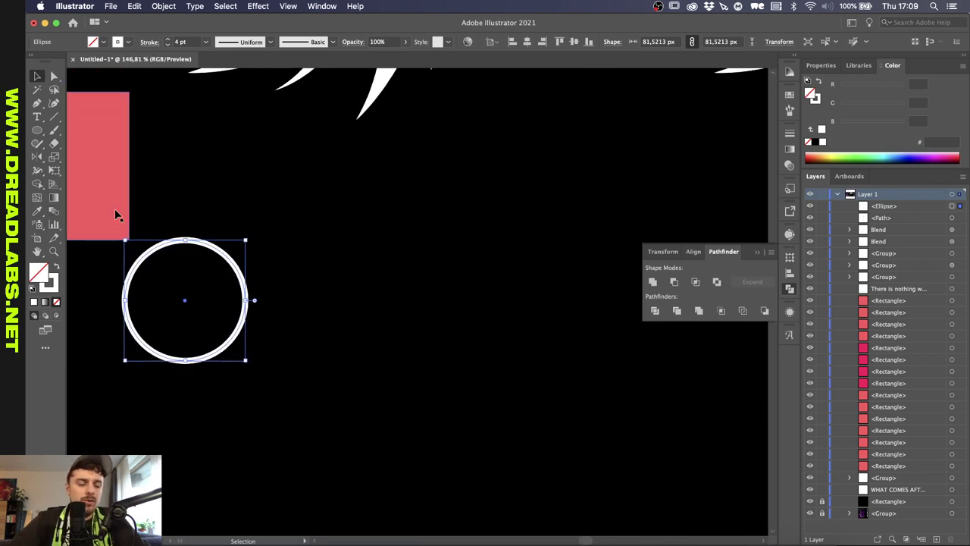
key(Up)
key(Up)
key(Up)
scroll(237, 256, down, 3)
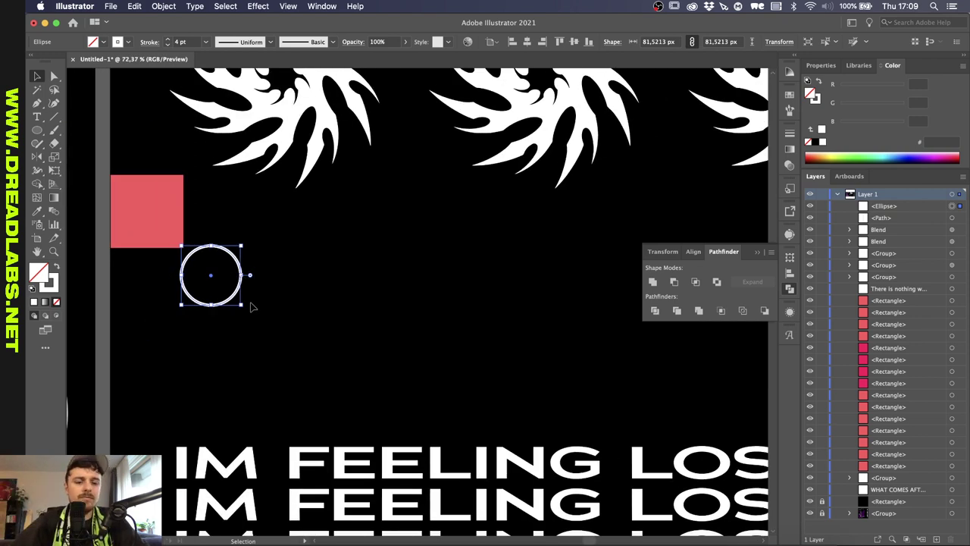
- Scale the circle down proportionally to about 41 px, keeping it anchored at the guide square's corner
drag(241, 307, 219, 276)
click(252, 287)
scroll(256, 289, down, 6)
scroll(258, 289, left, 5)
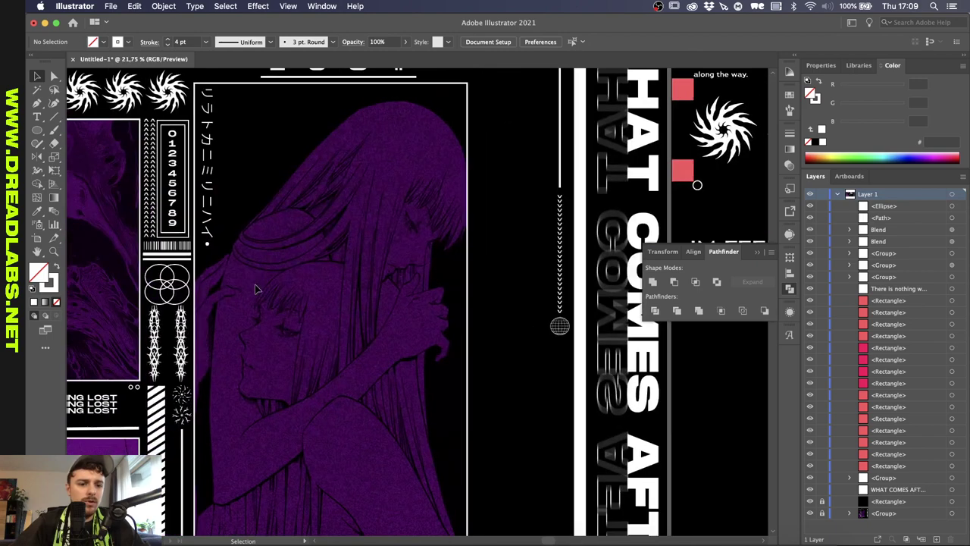
scroll(256, 289, up, 10)
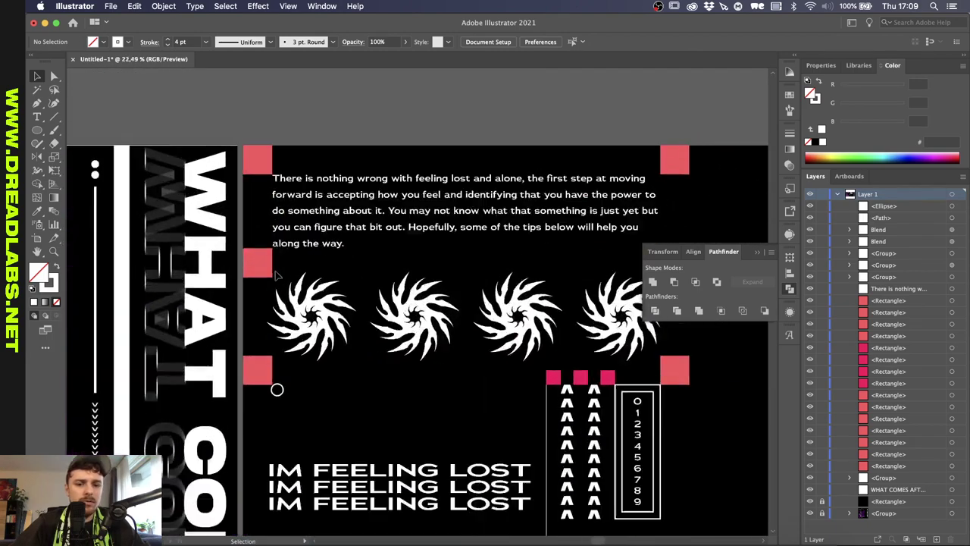
scroll(447, 344, up, 4)
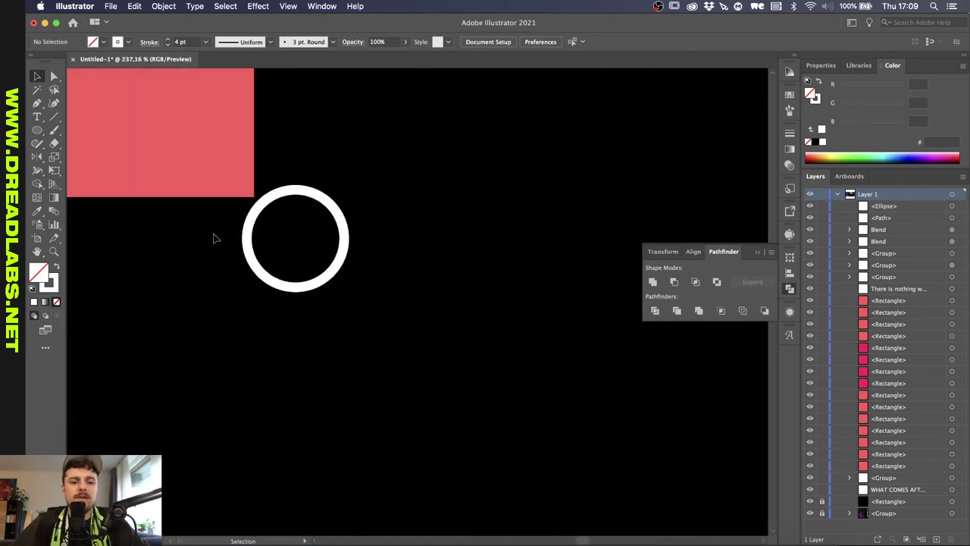
drag(246, 240, 396, 235)
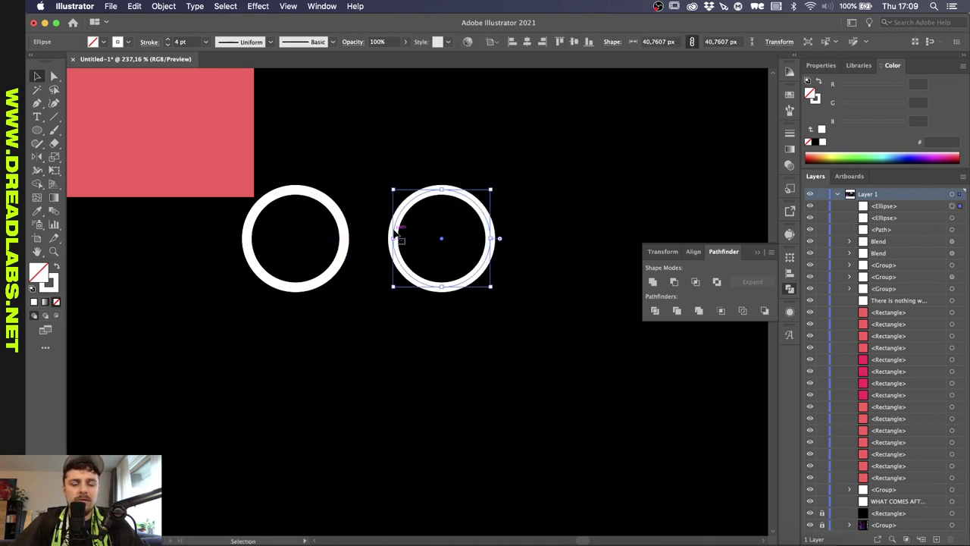
scroll(396, 236, down, 3)
click(419, 298)
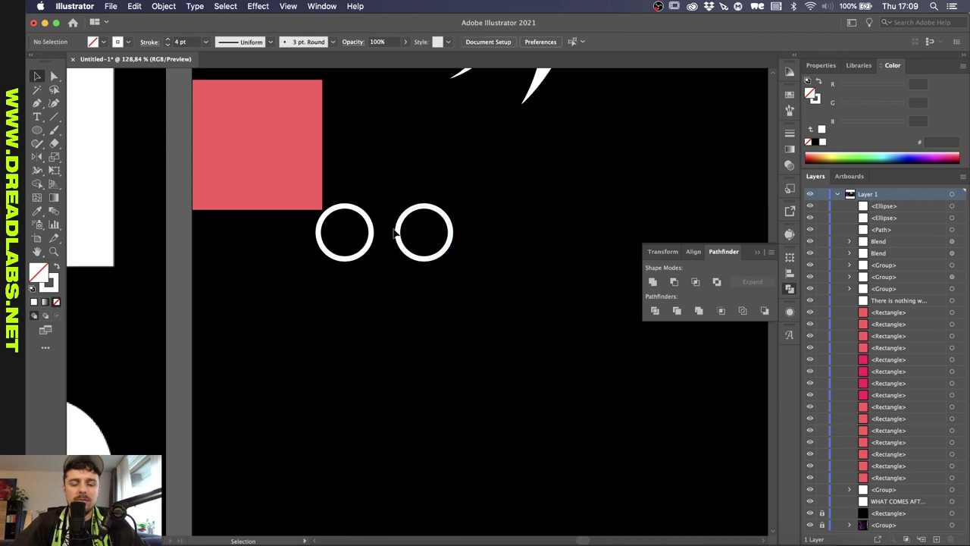
scroll(394, 235, up, 3)
key(super+z)
key(super+z)
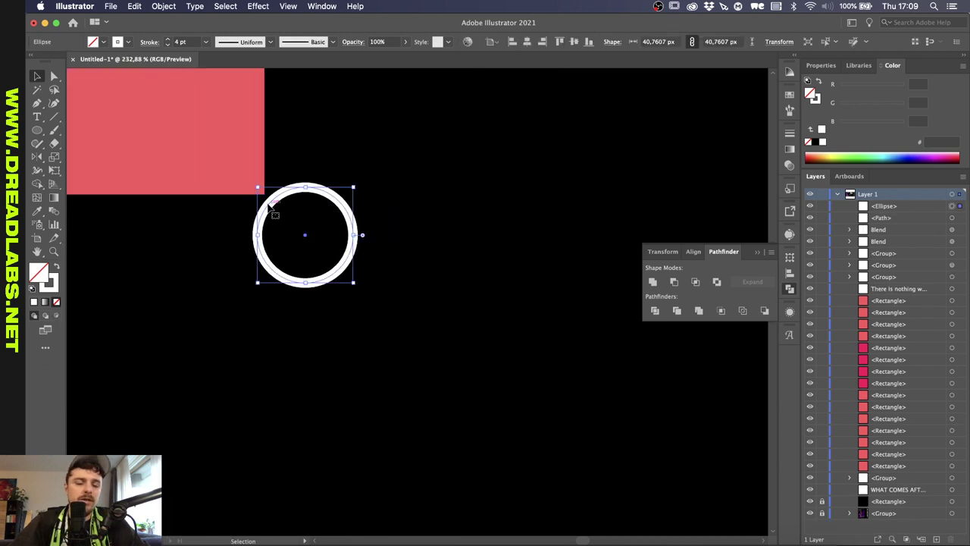
- Duplicate the small circle horizontally beside the original, using Outline view to leave a gap of half a circle's width
drag(270, 207, 365, 206)
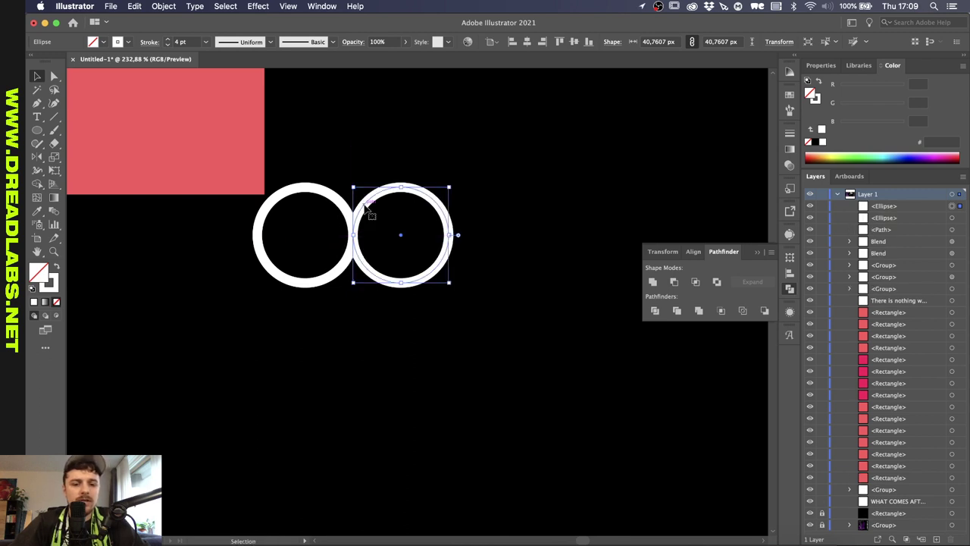
key(super+y)
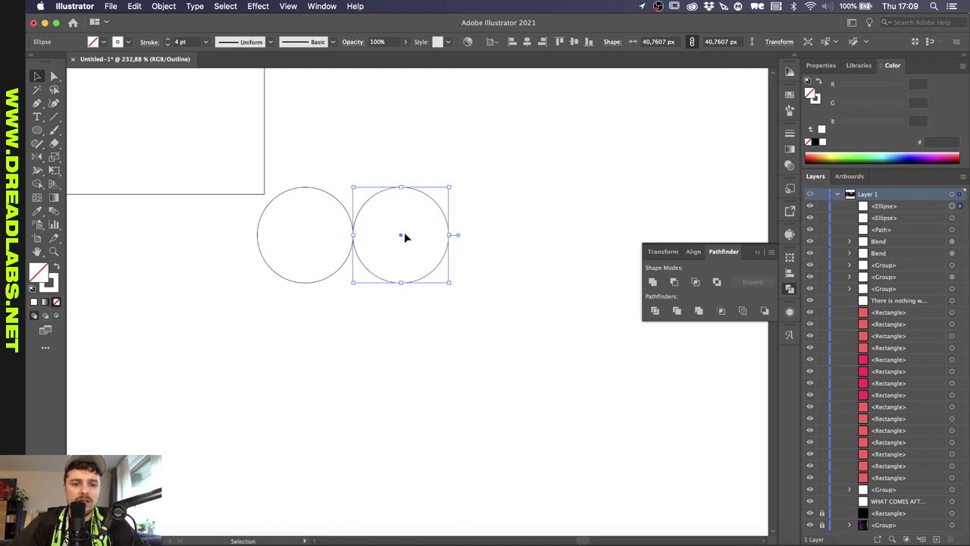
drag(360, 212, 408, 214)
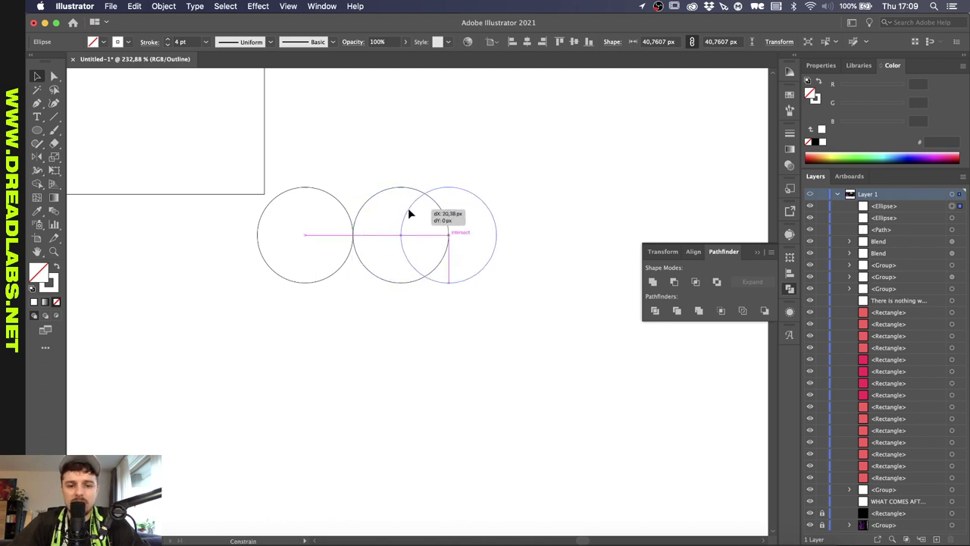
drag(408, 215, 408, 213)
key(super+y)
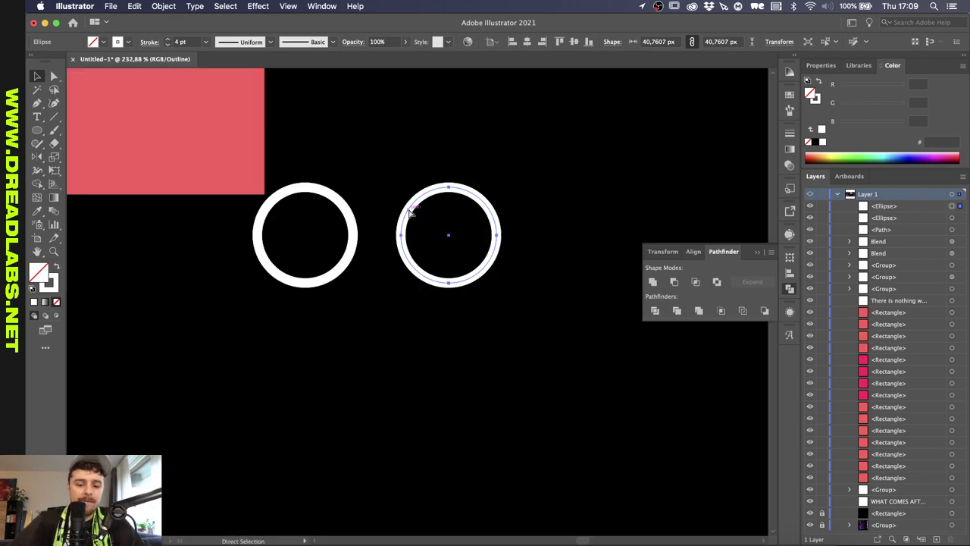
scroll(408, 213, down, 8)
click(428, 252)
scroll(429, 253, down, 4)
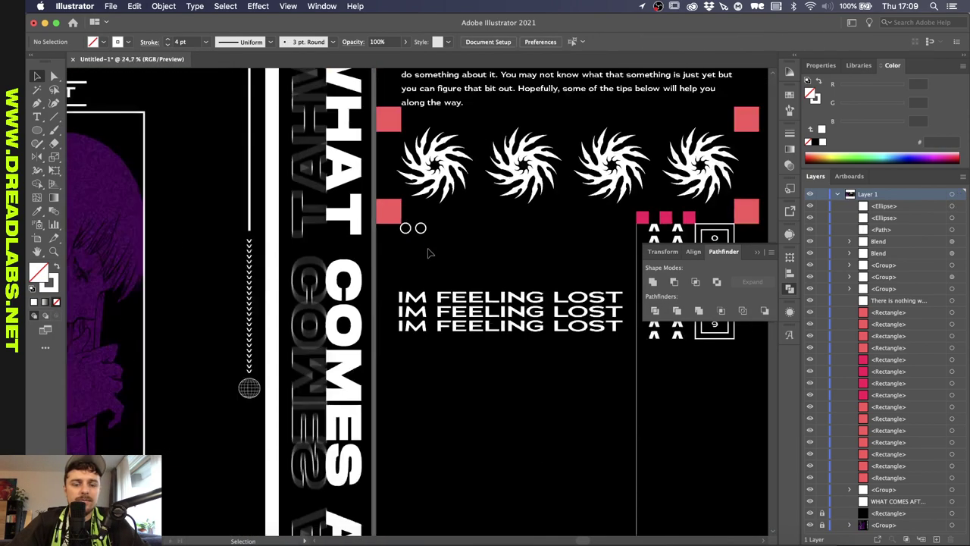
- Group the two small circles and move the group horizontally until it meets the thin vertical divider line
scroll(430, 254, up, 5)
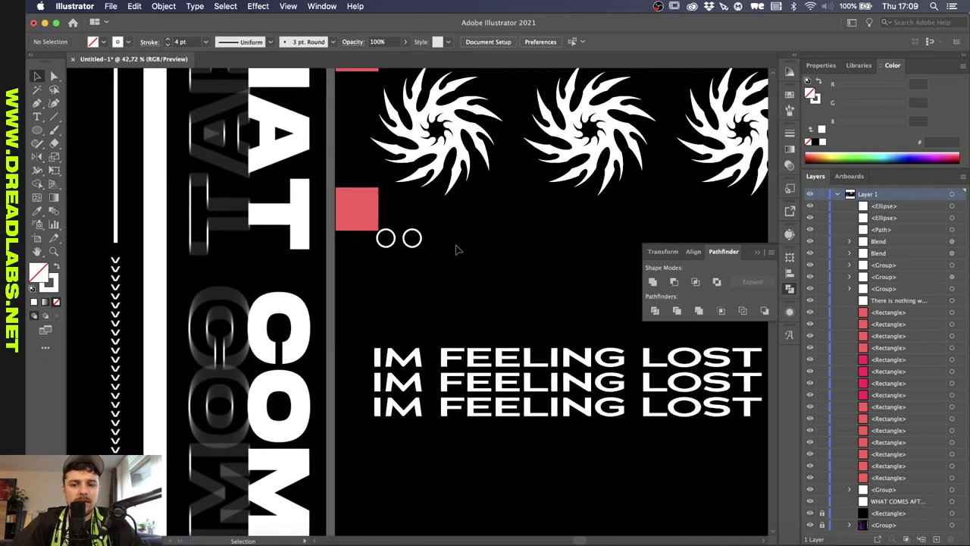
click(185, 242)
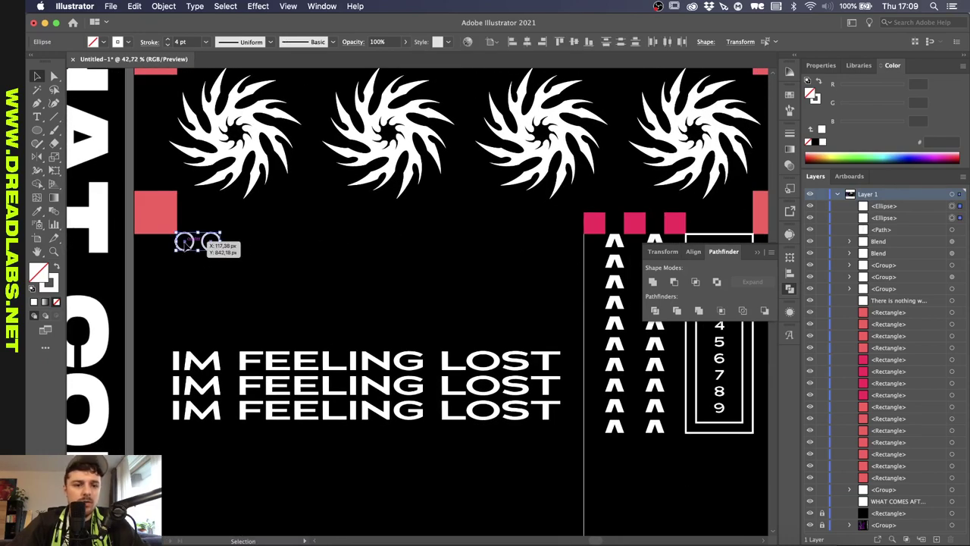
shift+click(210, 242)
key(super+g)
drag(185, 254, 551, 252)
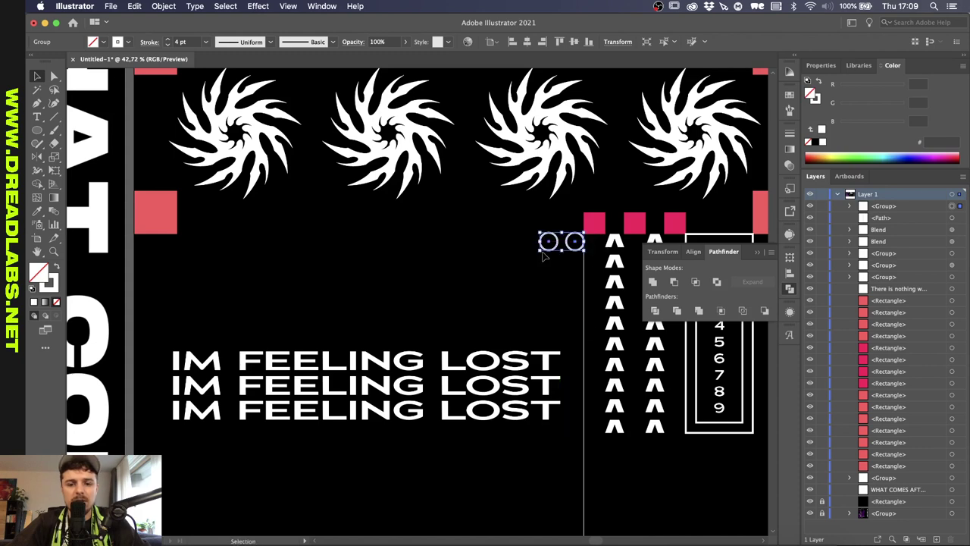
- Move the IM FEELING LOST text block upward, closer beneath the circle pair
scroll(551, 255, down, 3)
drag(489, 348, 488, 306)
scroll(488, 307, up, 2)
click(564, 235)
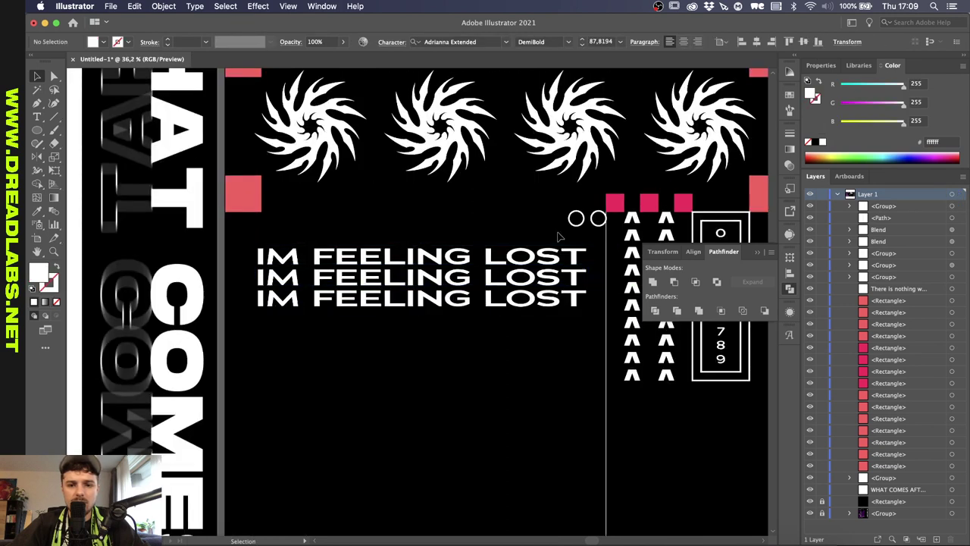
- Duplicate the circle pair below the text block and line its left edge up with the guide square's right edge
drag(576, 222, 288, 361)
scroll(288, 356, up, 3)
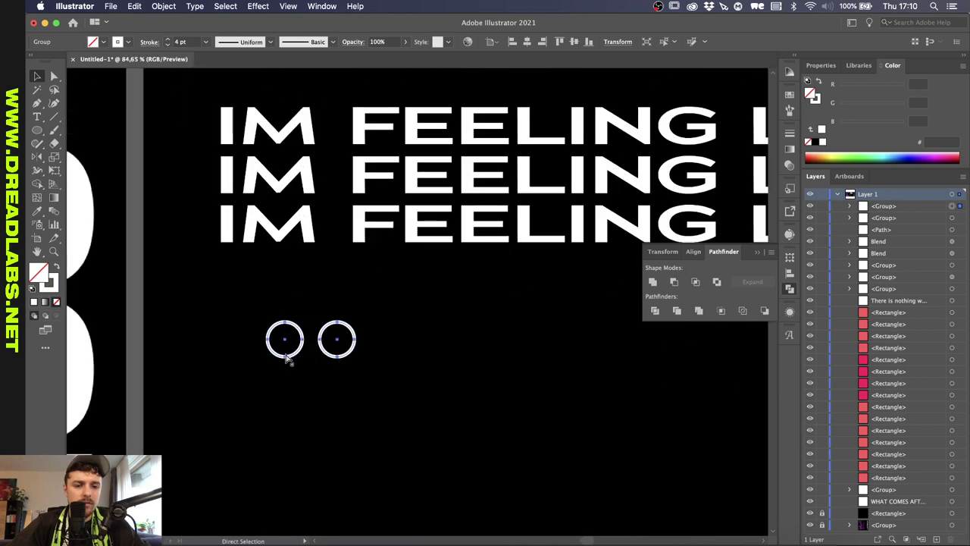
scroll(287, 355, down, 3)
drag(273, 202, 271, 196)
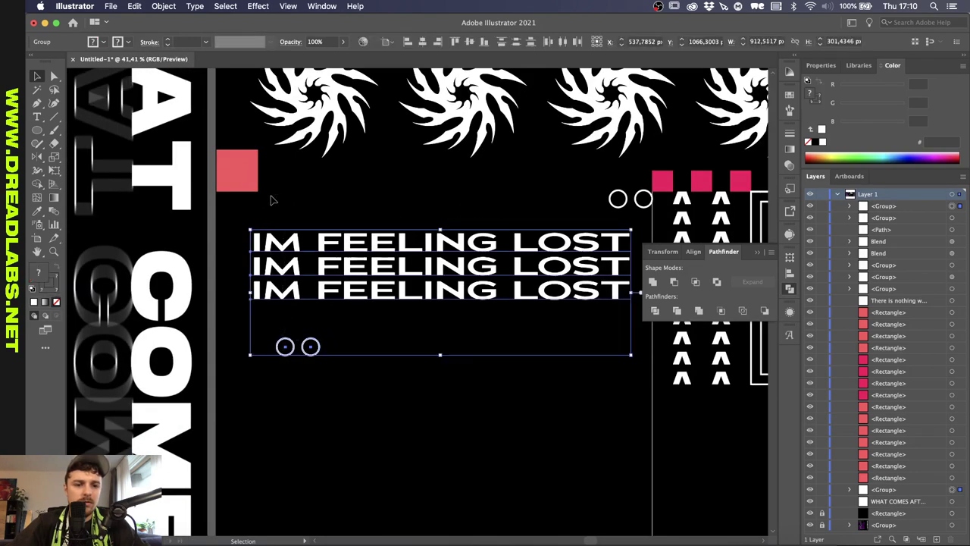
scroll(271, 196, up, 3)
click(237, 451)
drag(287, 452, 250, 453)
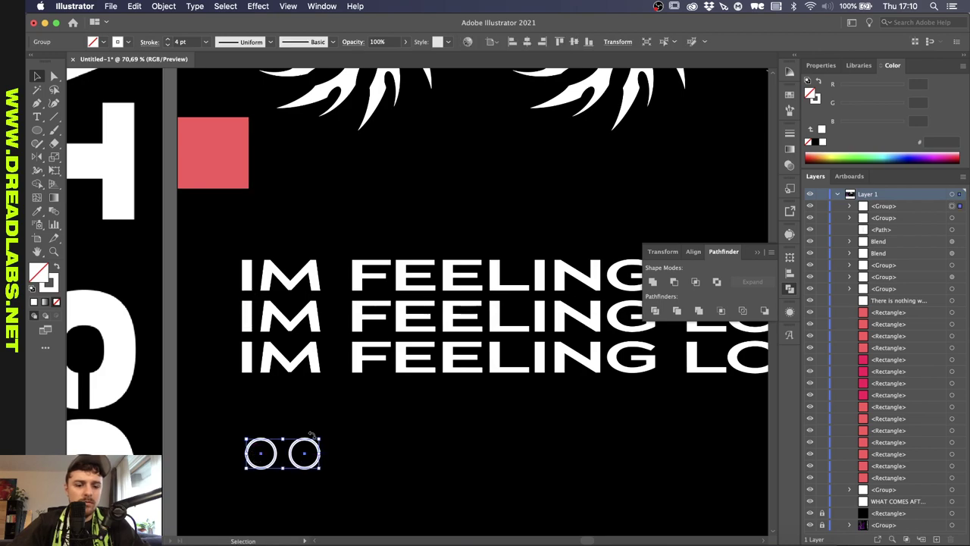
- Scale the IM FEELING LOST text block down slightly around its centre
scroll(312, 434, down, 4)
click(362, 459)
scroll(362, 458, down, 5)
scroll(362, 458, up, 2)
drag(362, 459, 464, 381)
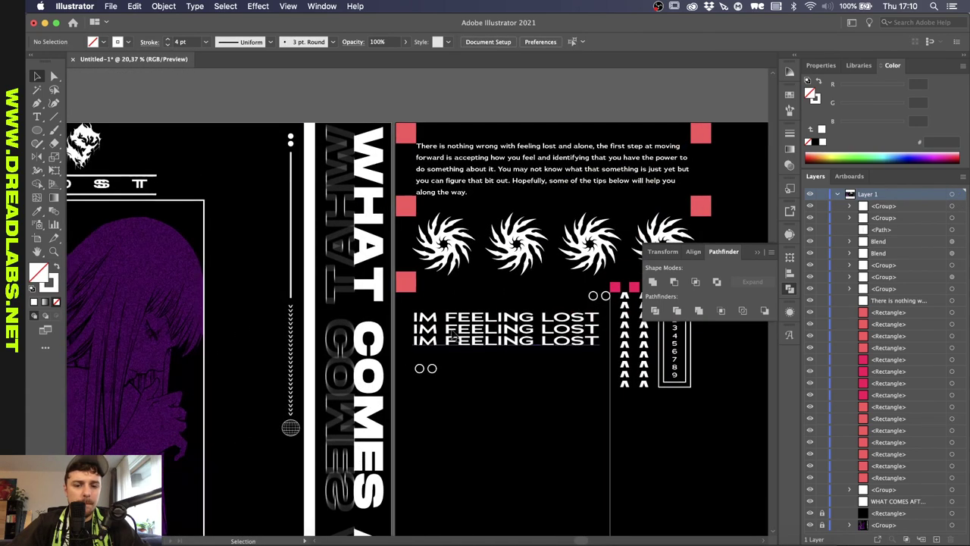
scroll(452, 336, up, 2)
click(545, 392)
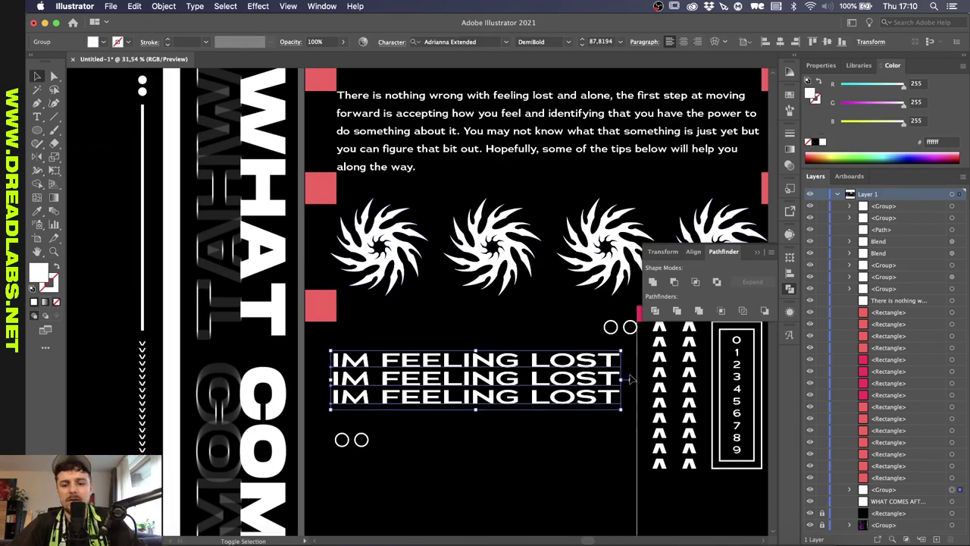
drag(622, 379, 611, 379)
click(578, 440)
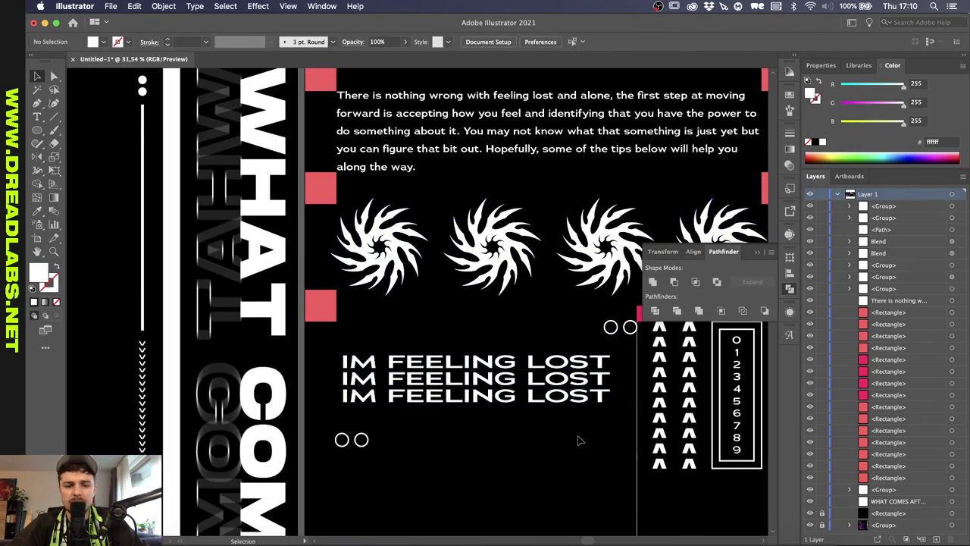
- Draw a rectangle from the lower-left circle's centre to the upper-right circle's centre and swap its white fill to the stroke
scroll(577, 439, down, 3)
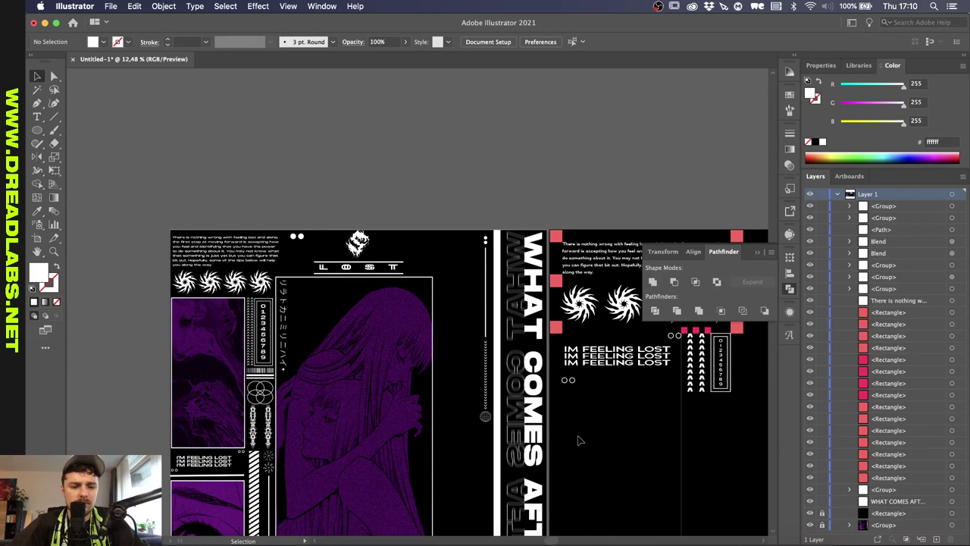
scroll(578, 439, up, 5)
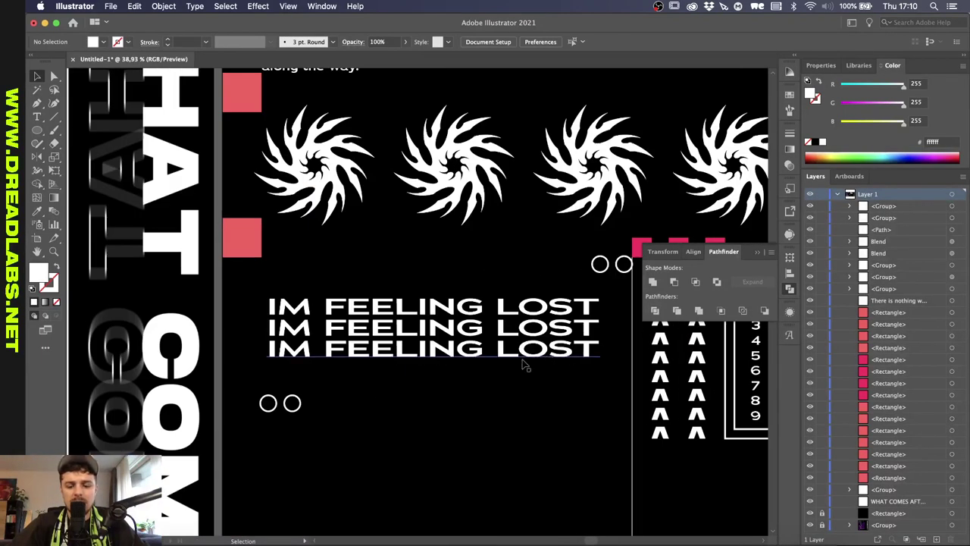
key(m)
scroll(234, 402, up, 1)
scroll(235, 402, right, 2)
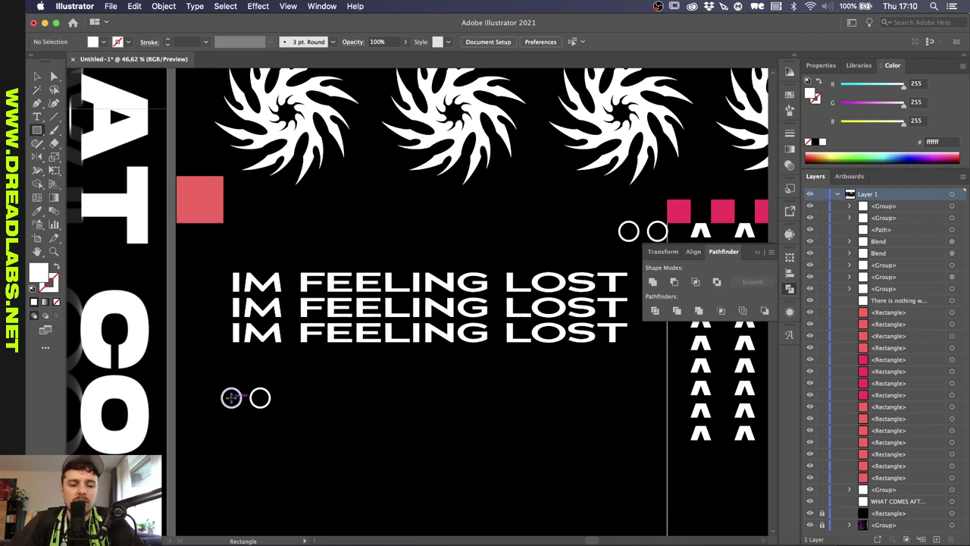
mouse_move(231, 397)
mouse_down()
mouse_move(574, 245)
mouse_move(658, 231)
mouse_up()
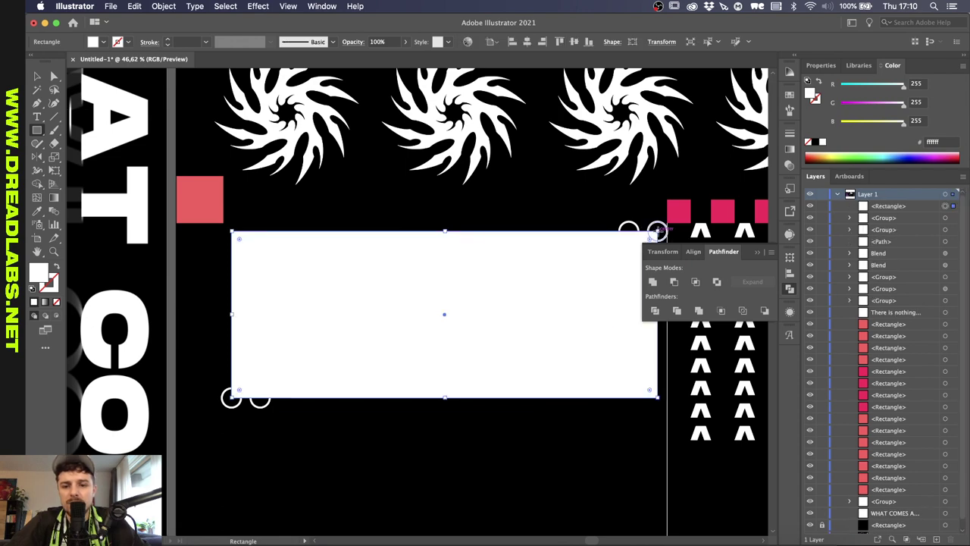
key(shift+x)
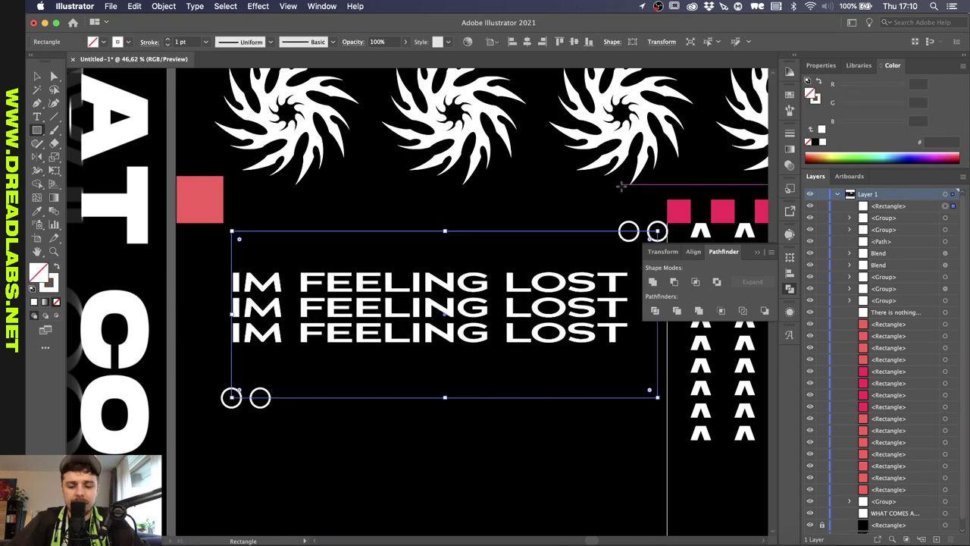
- Copy the circles' 4 pt white stroke onto the rectangle with the Eyedropper
key(i)
scroll(609, 242, right, 3)
scroll(609, 243, up, 1)
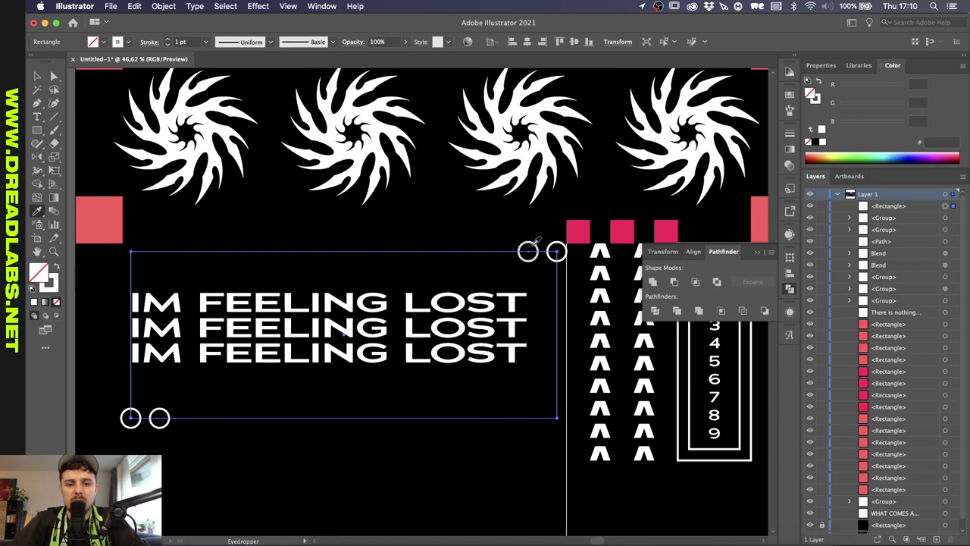
click(533, 245)
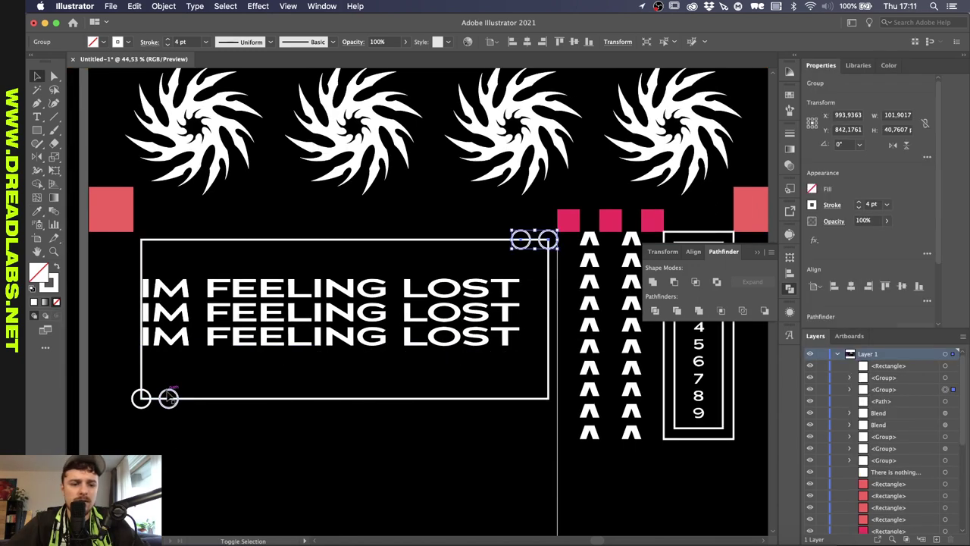
- Duplicate both circle pairs in place, unite the copies and turn them into one compound path
shift+click(168, 397)
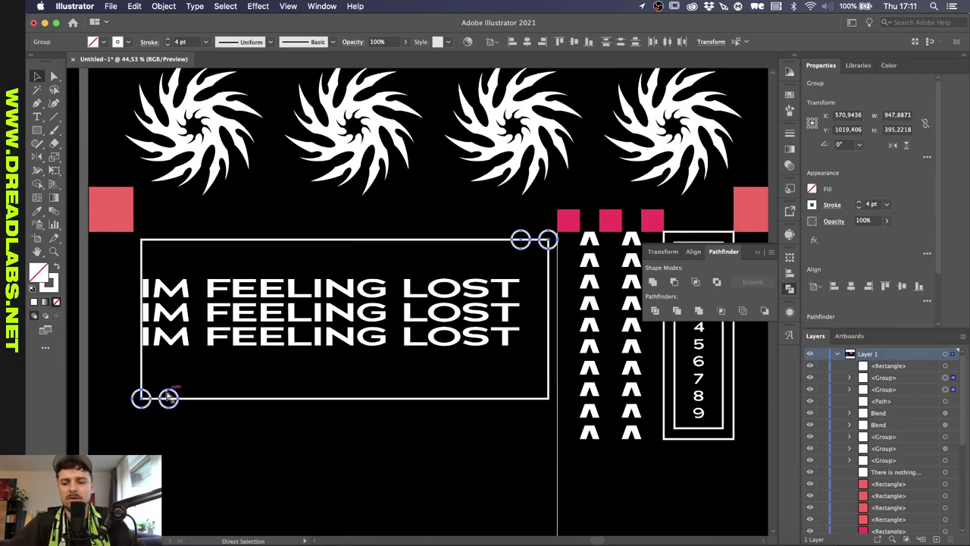
key(super+c)
key(super+f)
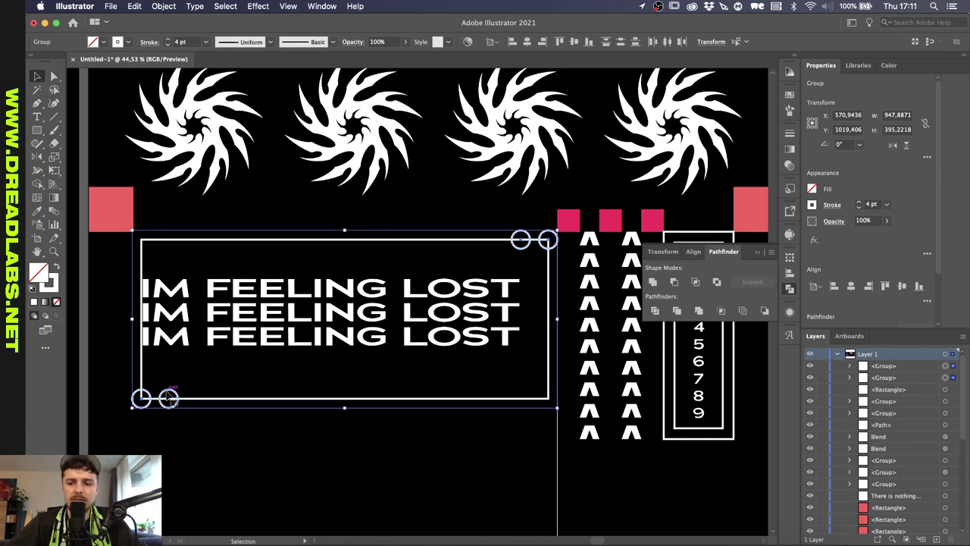
click(651, 282)
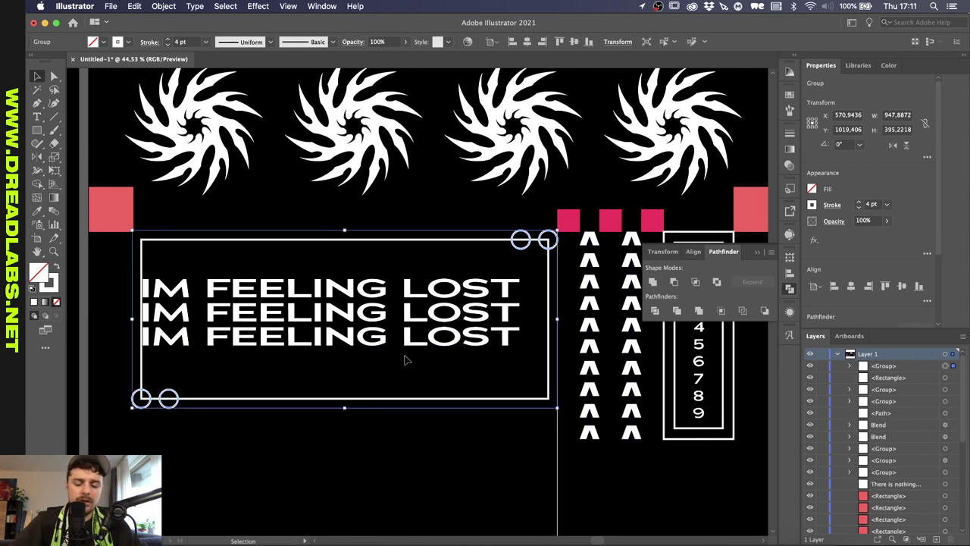
key(a)
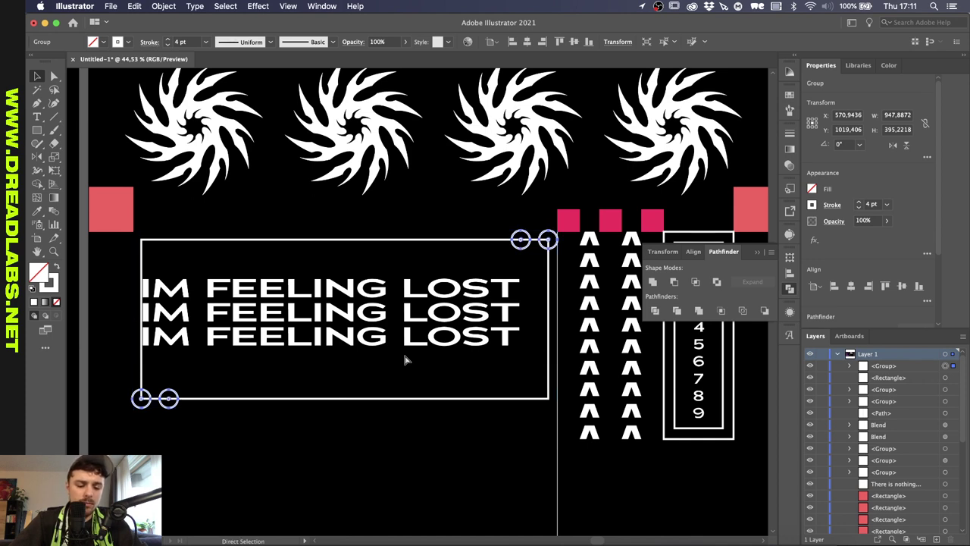
key(super+8)
key(v)
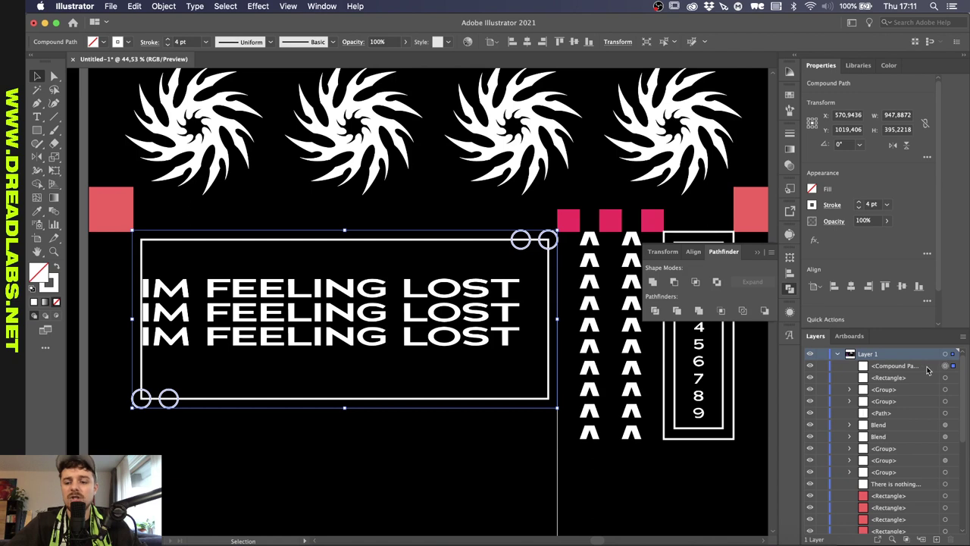
- Offset the circles' compound path by 24 px with miter joins and delete the source compound path
click(164, 6)
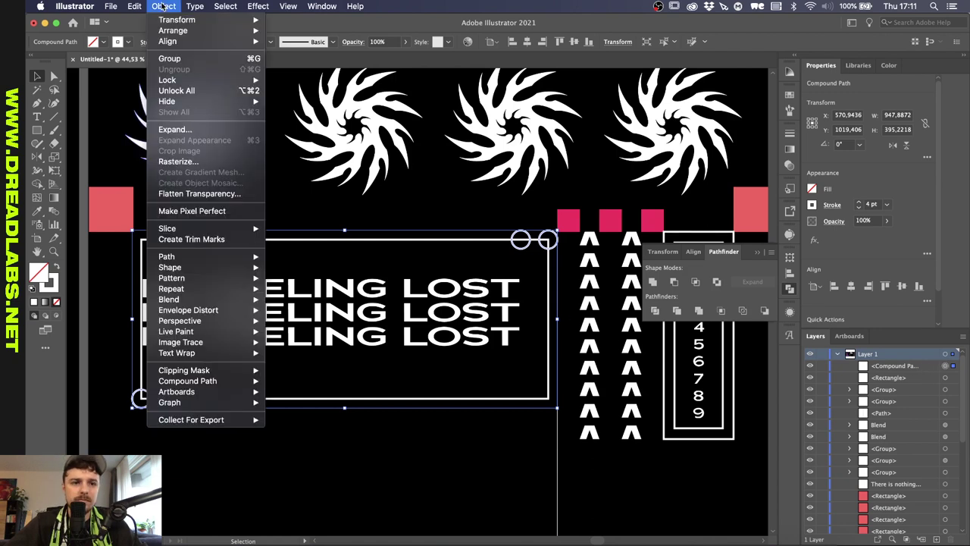
mouse_move(174, 257)
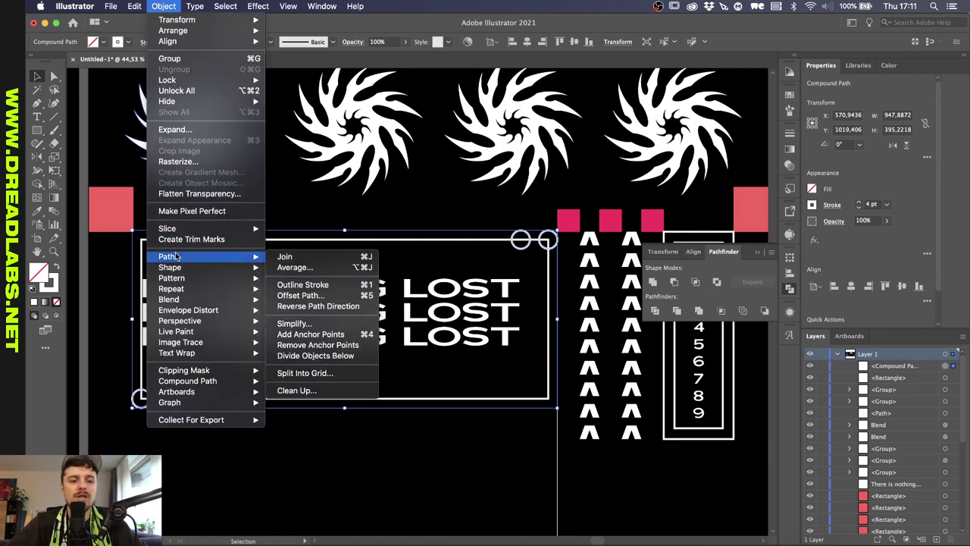
click(319, 295)
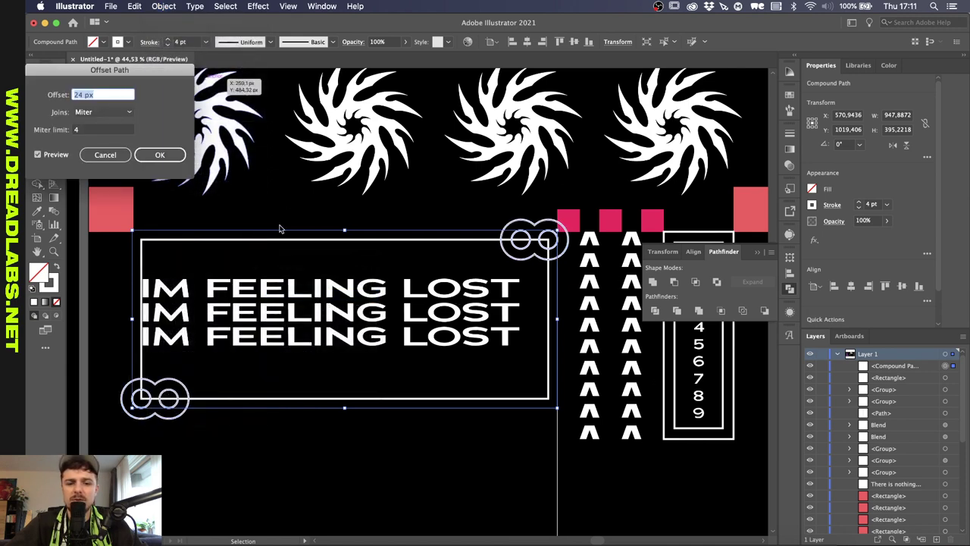
click(180, 155)
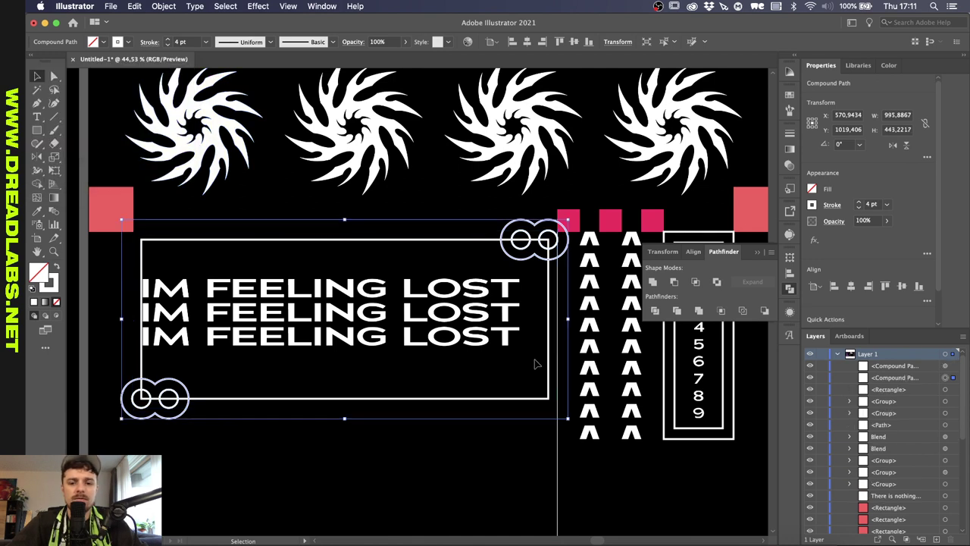
key(Delete)
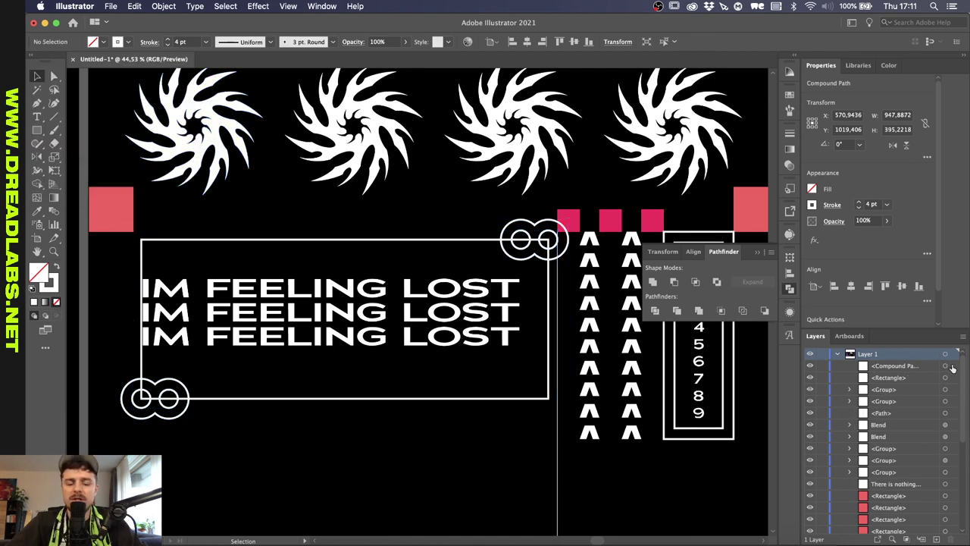
- Subtract the offset circle outlines from the rectangle with Minus Front to notch its two corners
click(520, 240)
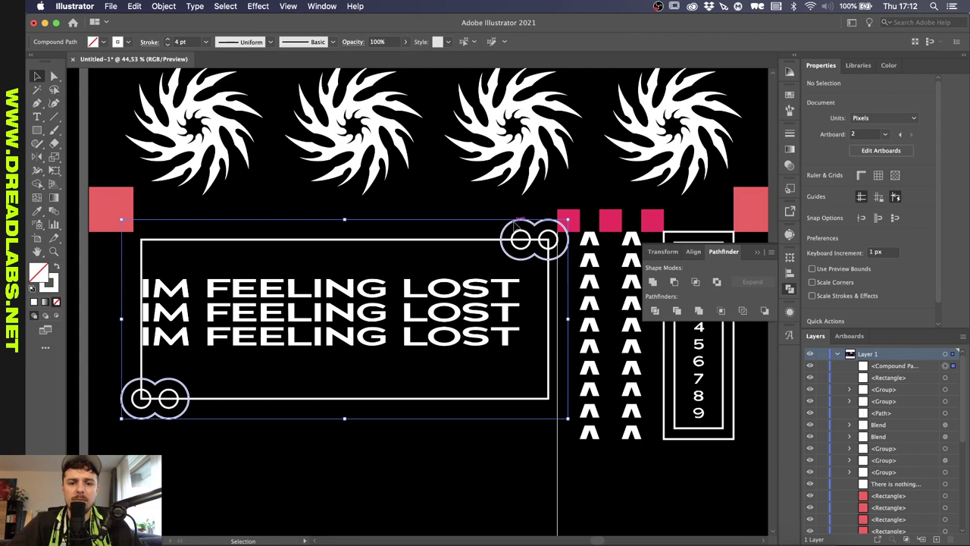
shift+click(416, 241)
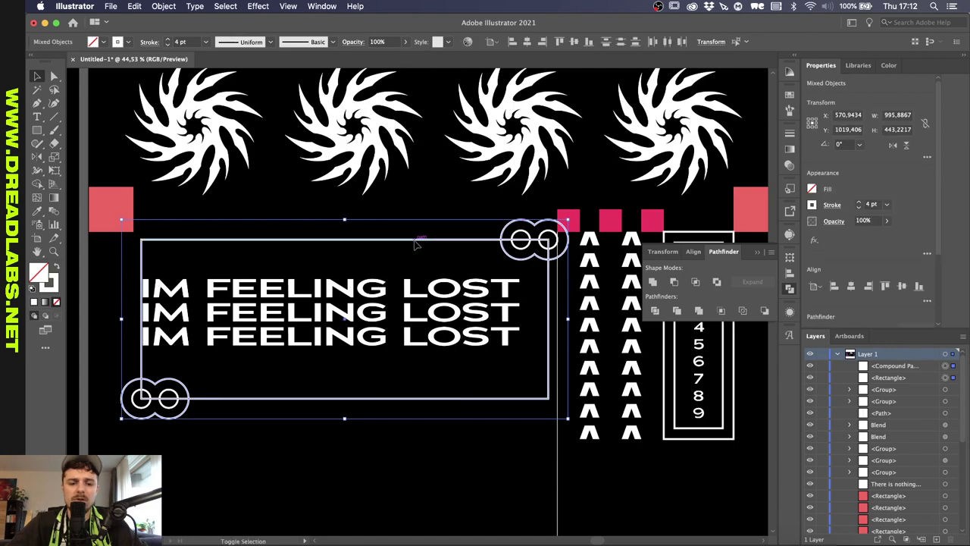
click(675, 282)
click(368, 429)
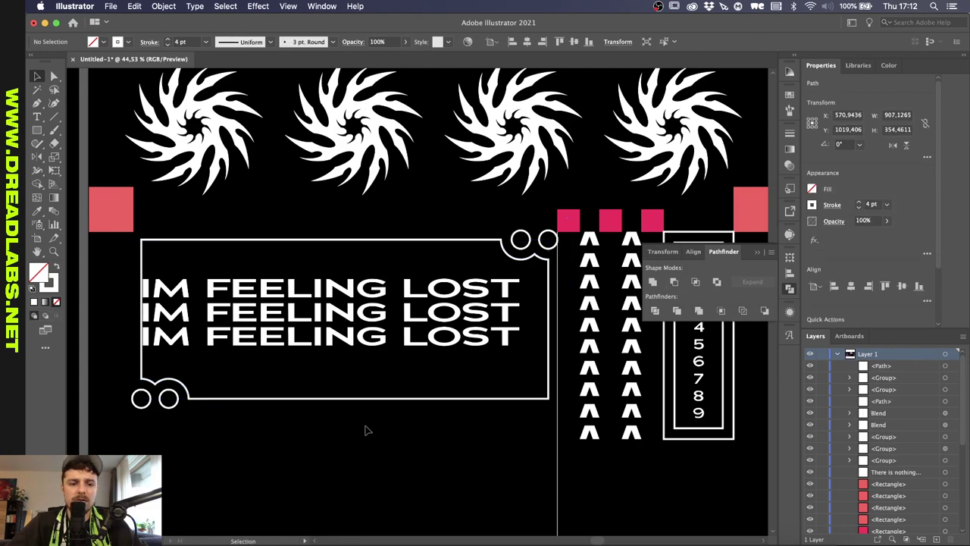
- Centre the IM FEELING LOST text block horizontally within the notched frame
scroll(364, 430, down, 3)
scroll(365, 430, up, 3)
click(412, 357)
shift+click(385, 273)
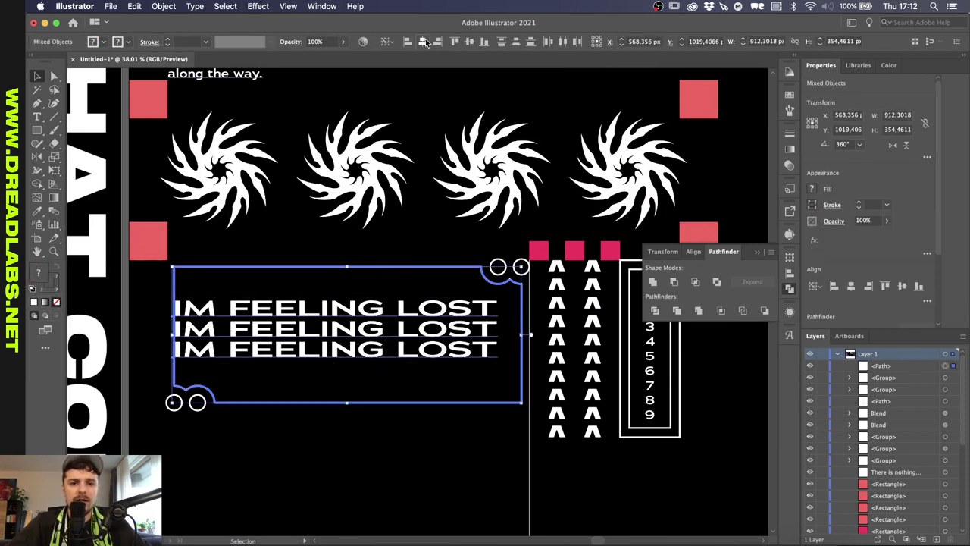
click(424, 42)
click(357, 254)
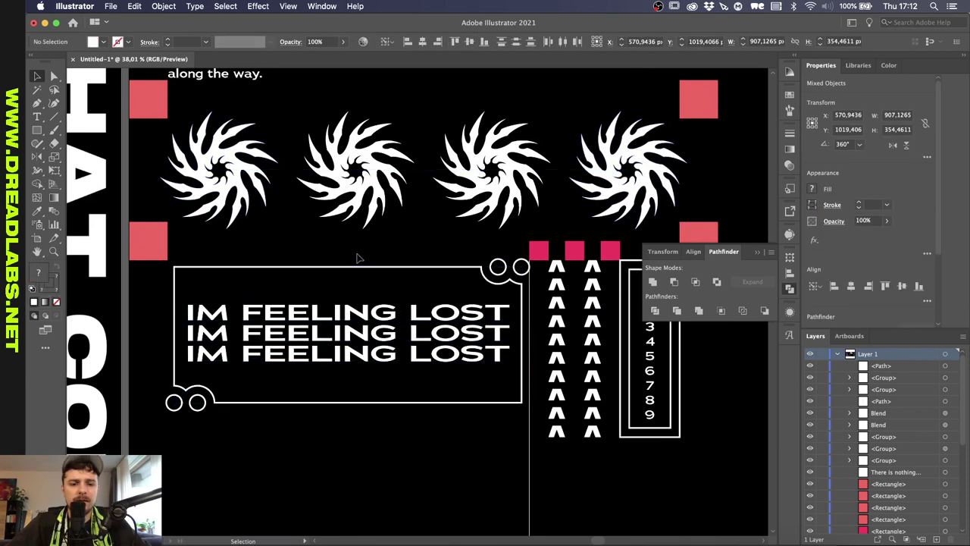
- Move the frame's lower anchor points and the lower circle pair up about 30 px using Direct Selection
scroll(357, 254, down, 2)
key(a)
drag(244, 316, 516, 350)
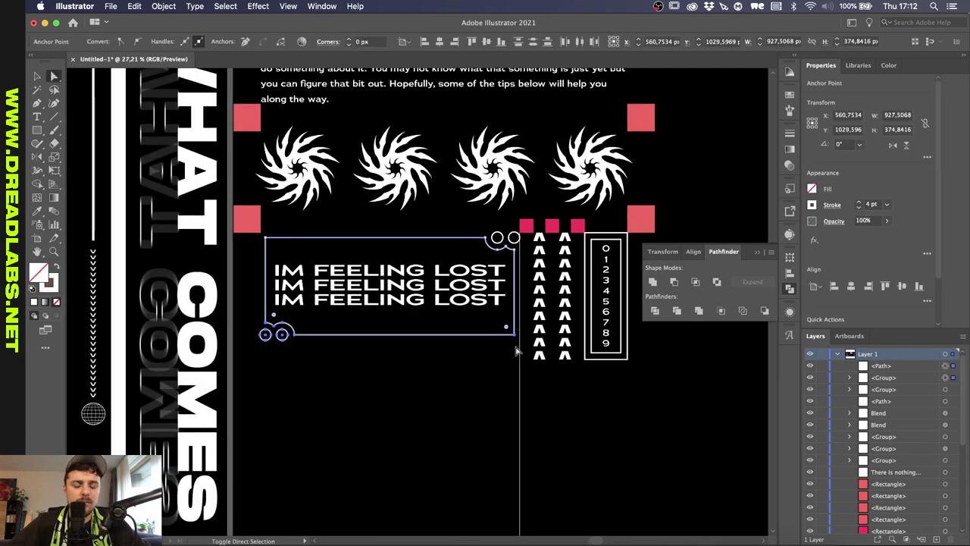
key(shift+Up)
key(shift+Up)
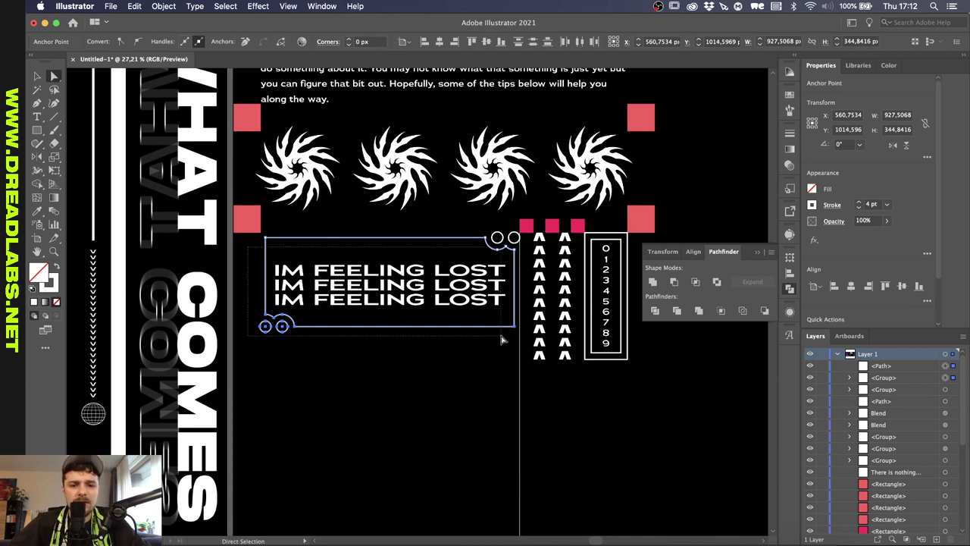
- Move the frame's lower anchor points, the lower circle pair and the IM FEELING LOST text up 30 px
click(256, 250)
drag(315, 260, 519, 349)
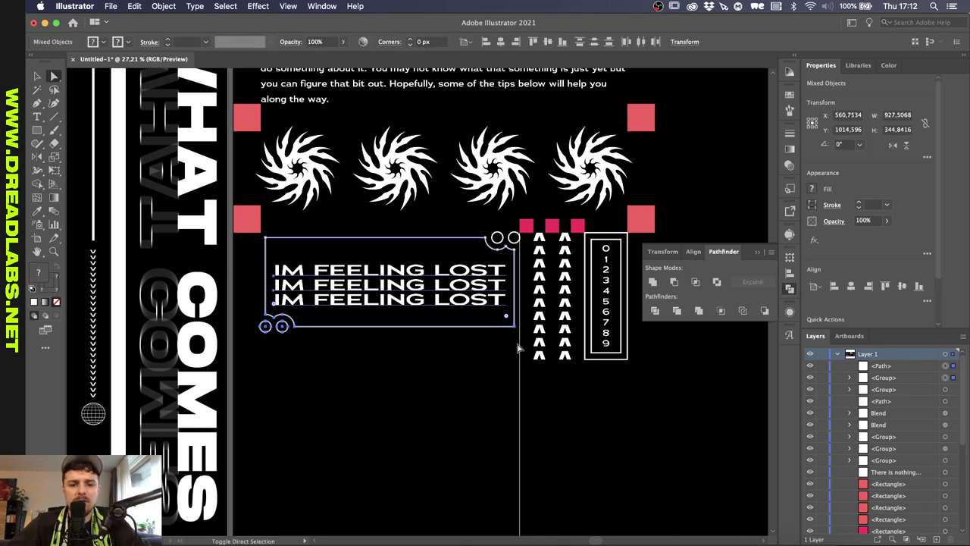
key(shift+Up)
key(shift+Up)
key(shift+Up)
click(456, 361)
scroll(456, 361, down, 5)
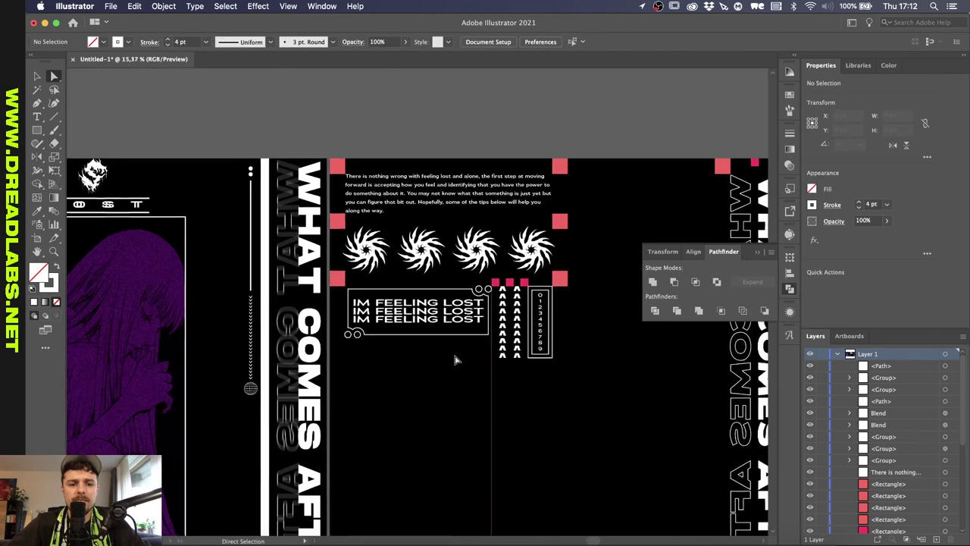
scroll(492, 140, up, 5)
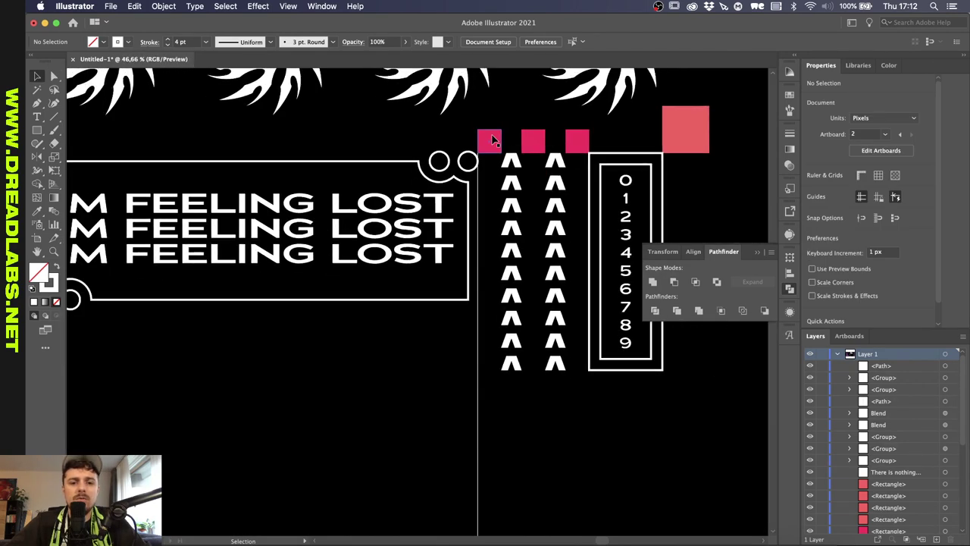
- Duplicate the leftmost small pink square straight across into the lower-right corner of the large square on the left margin
drag(493, 141, 85, 141)
scroll(326, 143, up, 1)
scroll(326, 141, up, 2)
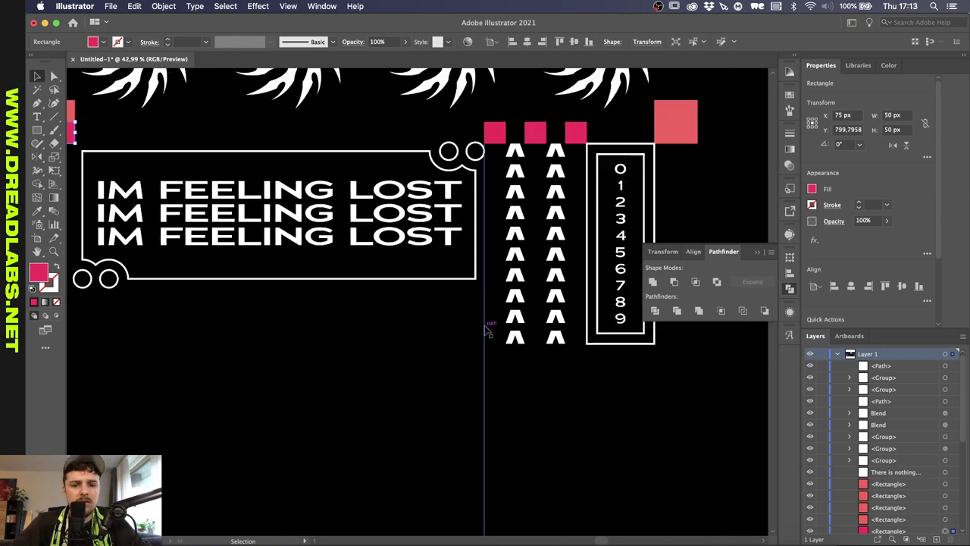
- Delete the long vertical line between the text frame and the arrow columns
click(485, 328)
key(Delete)
scroll(486, 330, down, 4)
scroll(488, 331, up, 2)
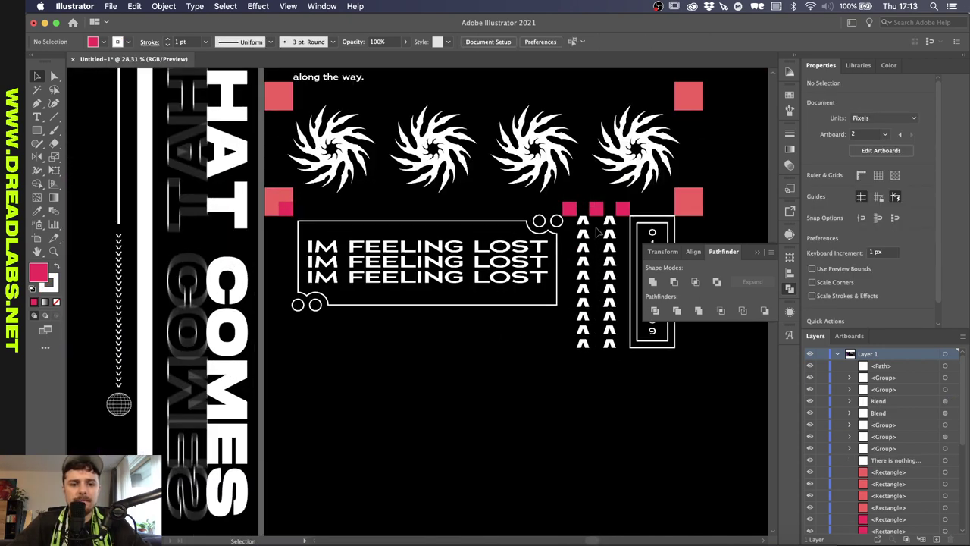
- Duplicate the two small pink squares above the frame straight down to just below its lower circle pair
click(568, 208)
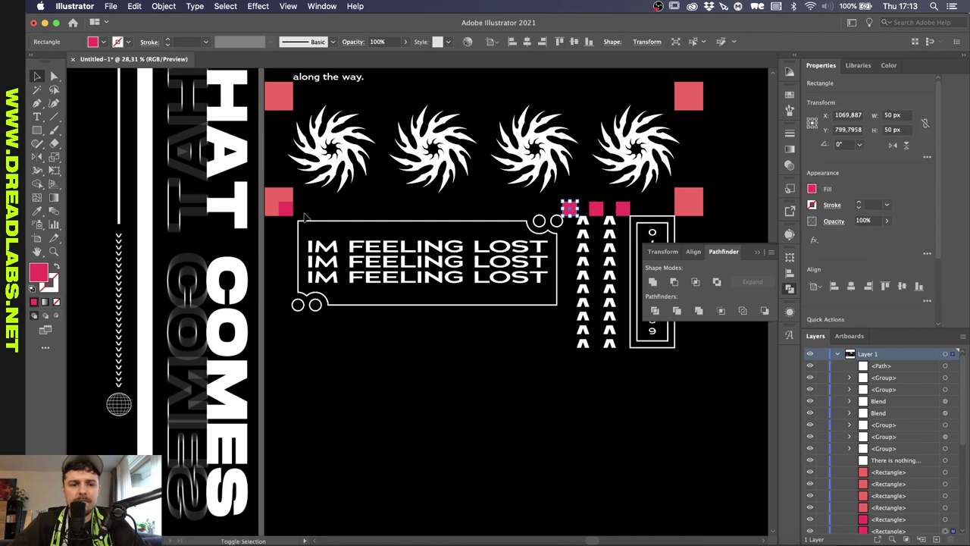
drag(568, 208, 286, 214)
scroll(243, 239, up, 3)
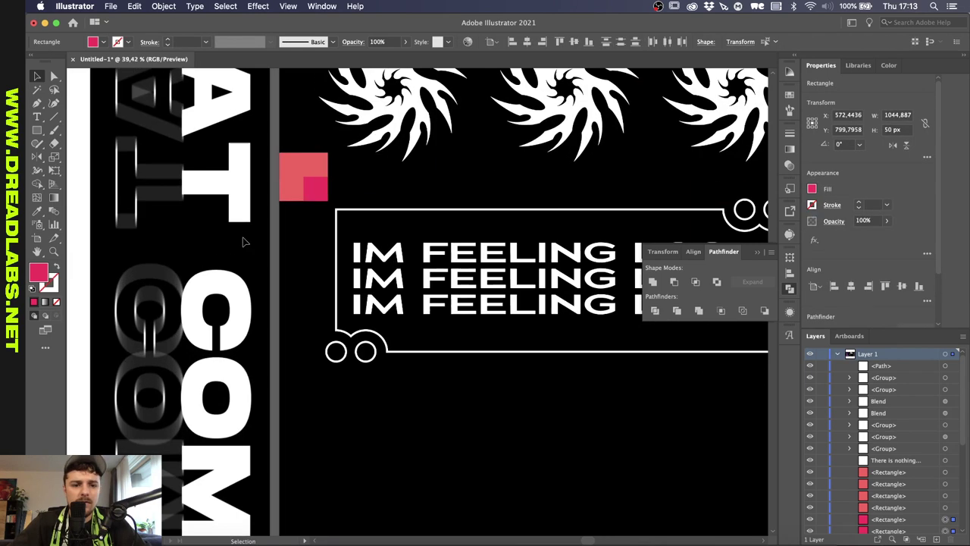
scroll(358, 233, right, 3)
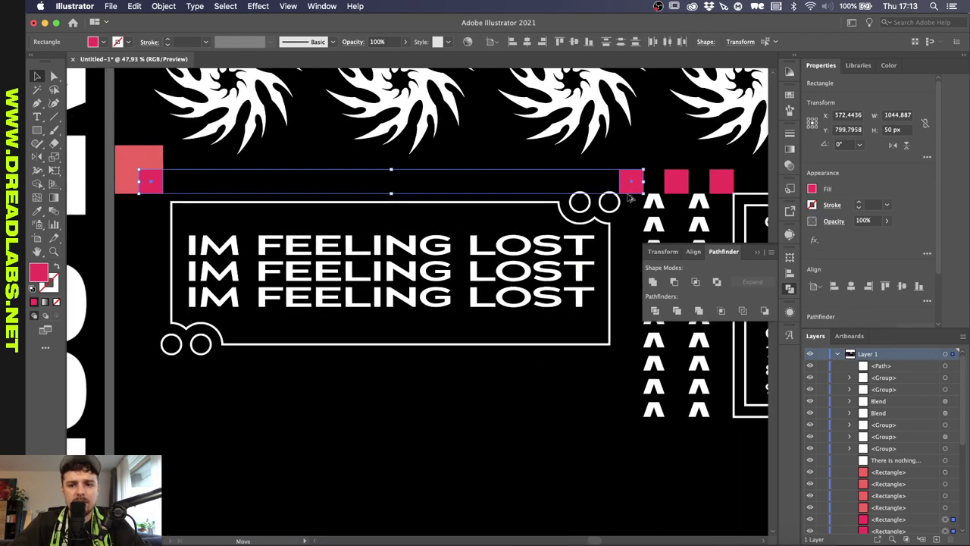
drag(629, 198, 627, 373)
scroll(108, 376, up, 5)
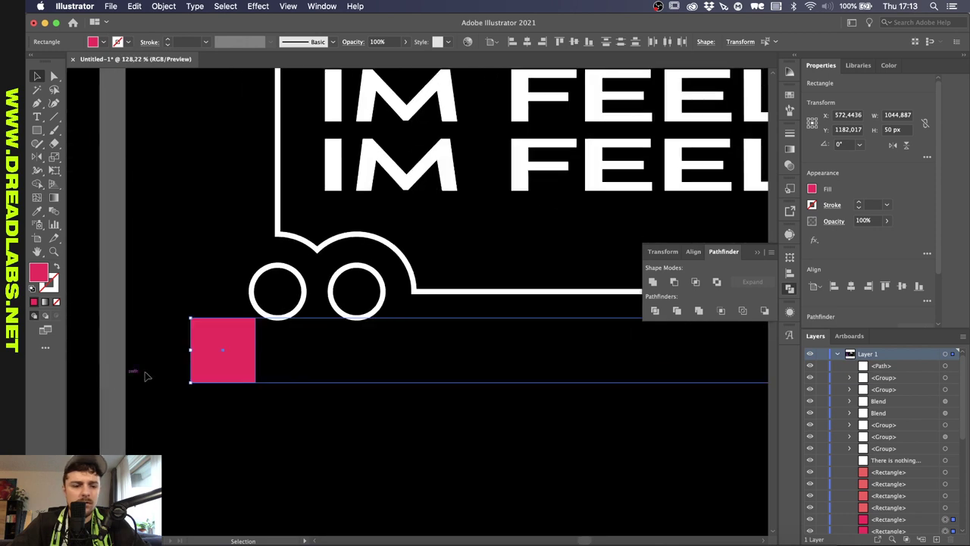
drag(262, 322, 351, 320)
key(ctrl+y)
scroll(350, 320, up, 3)
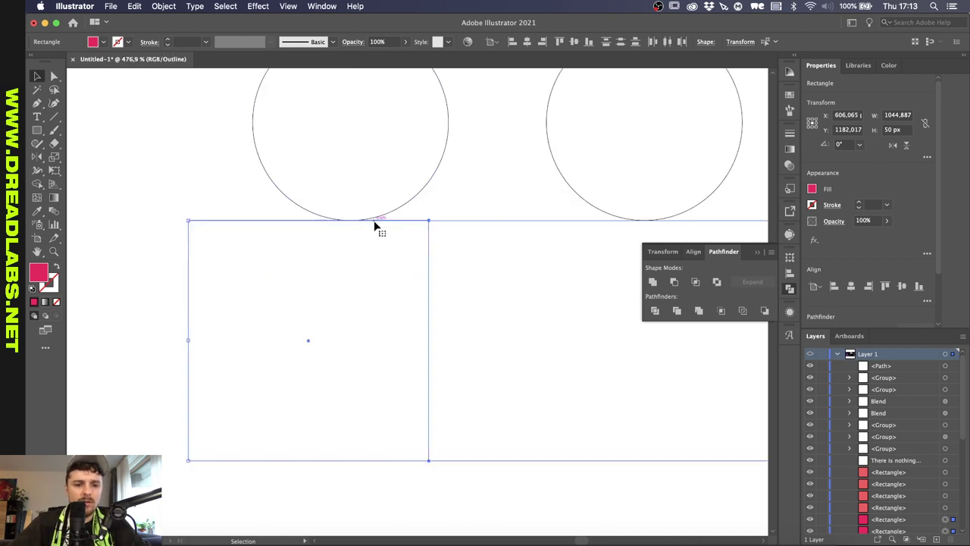
key(ctrl+z)
scroll(382, 222, down, 3)
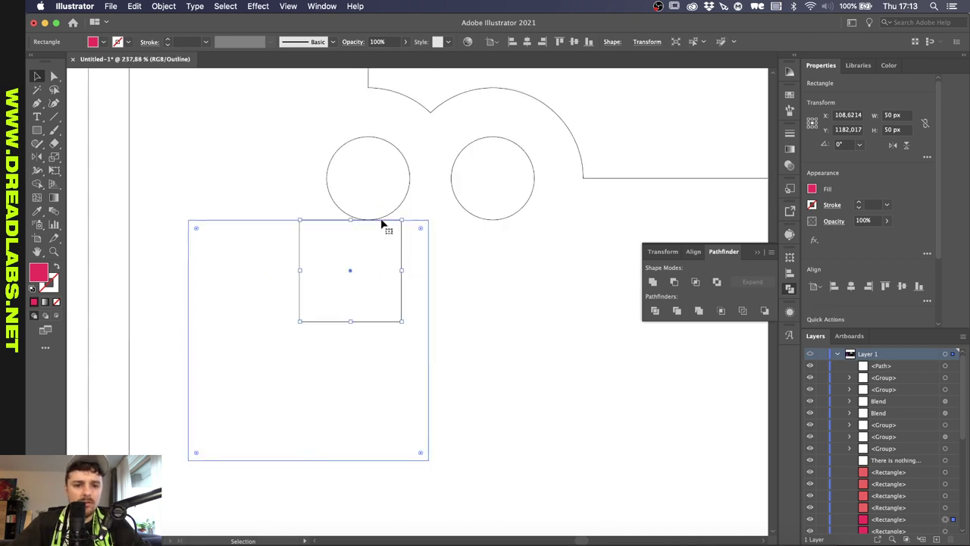
scroll(288, 226, down, 4)
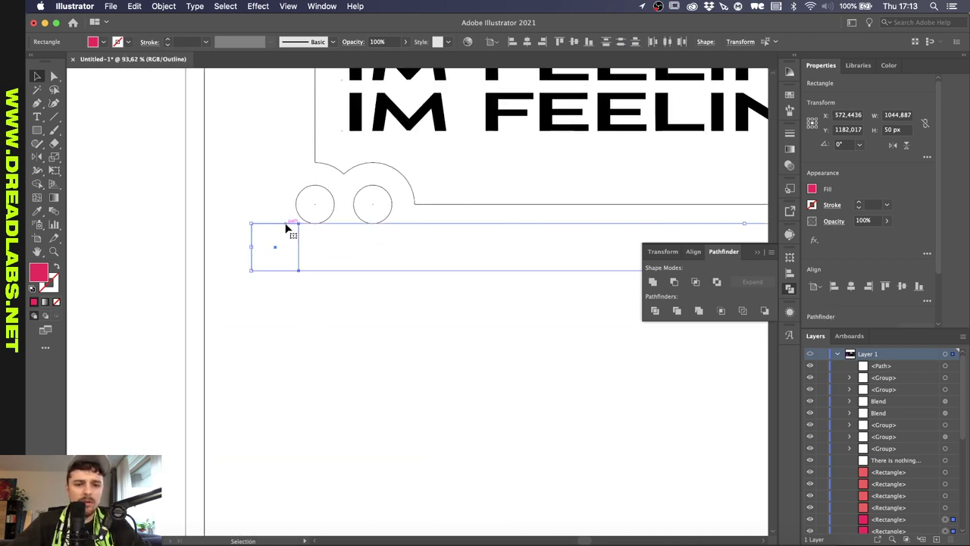
- Nudge the pair of small squares below the frame up about 3 px
key(Up)
key(Up)
scroll(286, 226, down, 4)
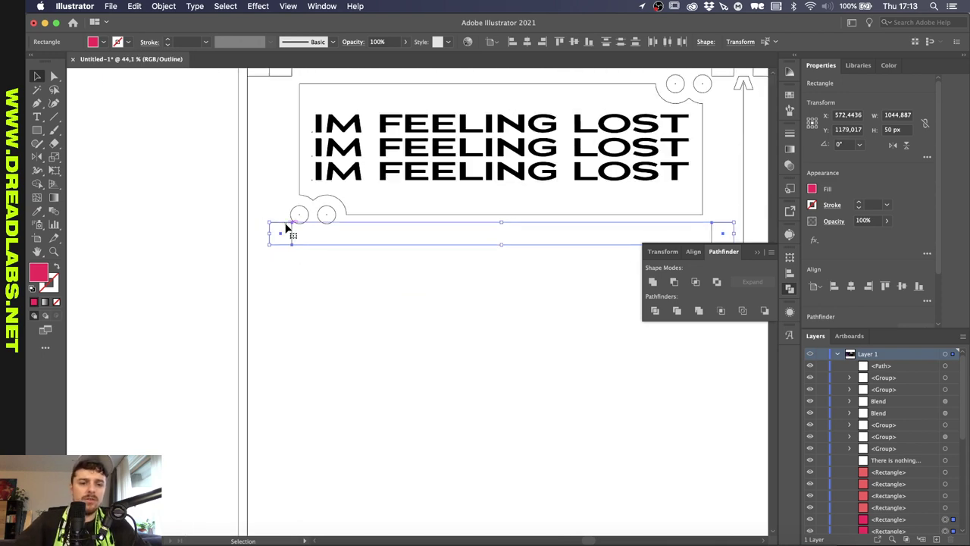
- Select the four small pink squares around the text frame and bring them to the front
click(558, 258)
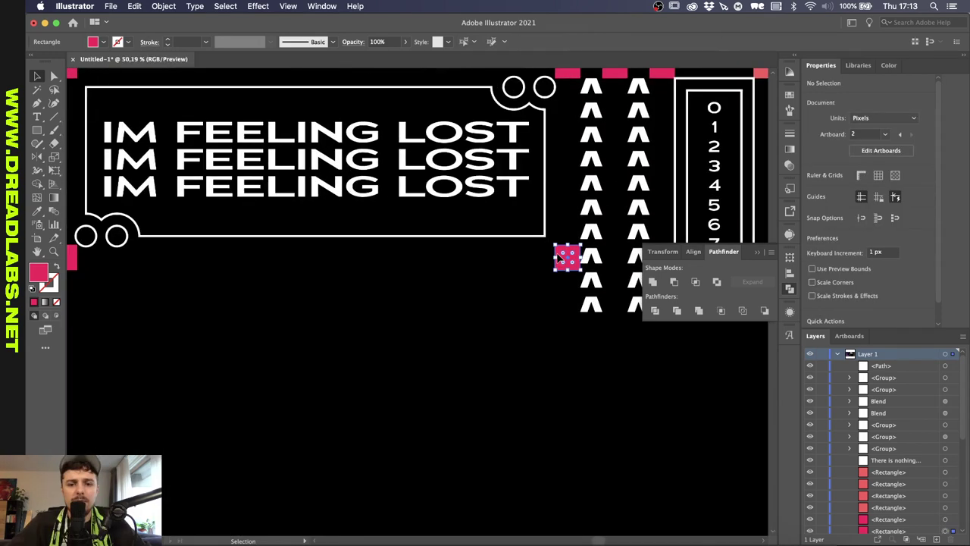
scroll(559, 257, down, 3)
scroll(559, 258, up, 1)
shift+click(564, 143)
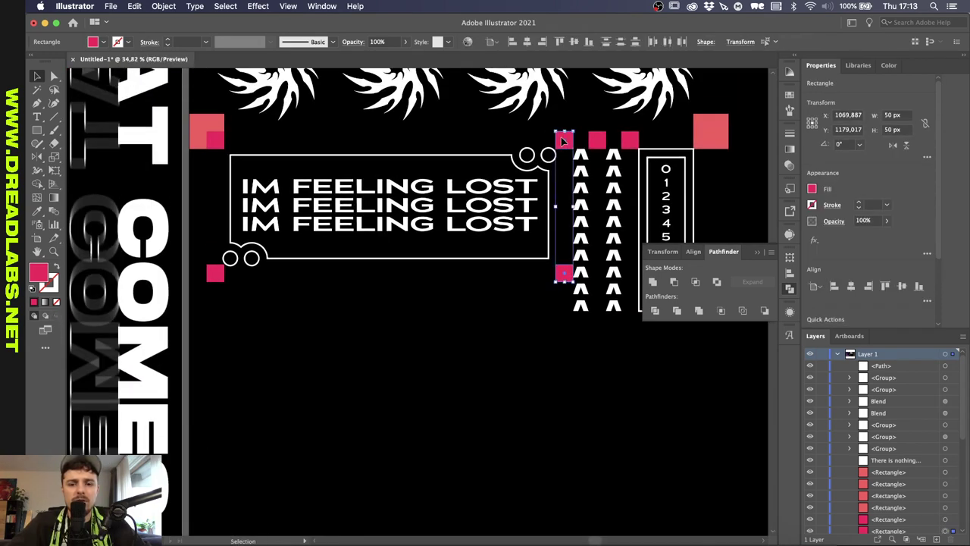
shift+click(216, 139)
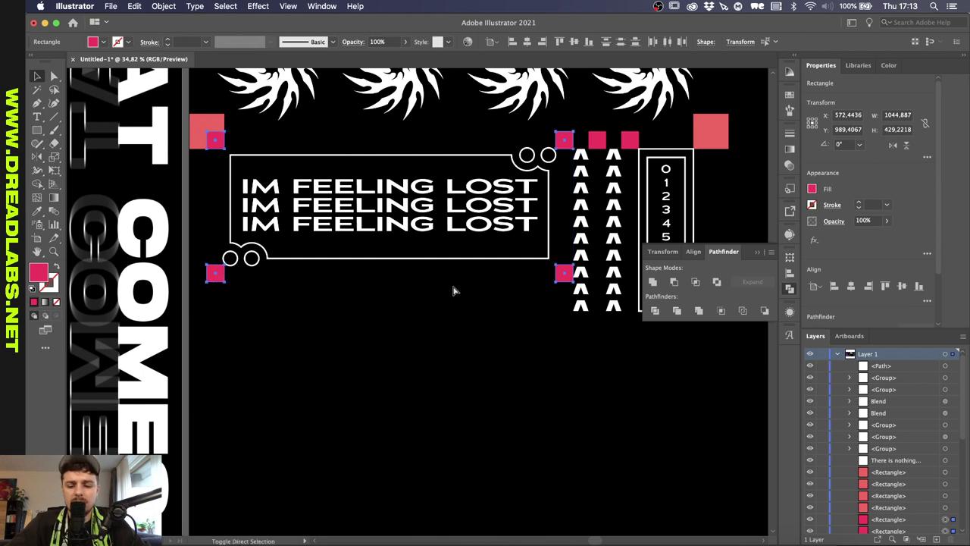
key(ctrl+shift+bracketright)
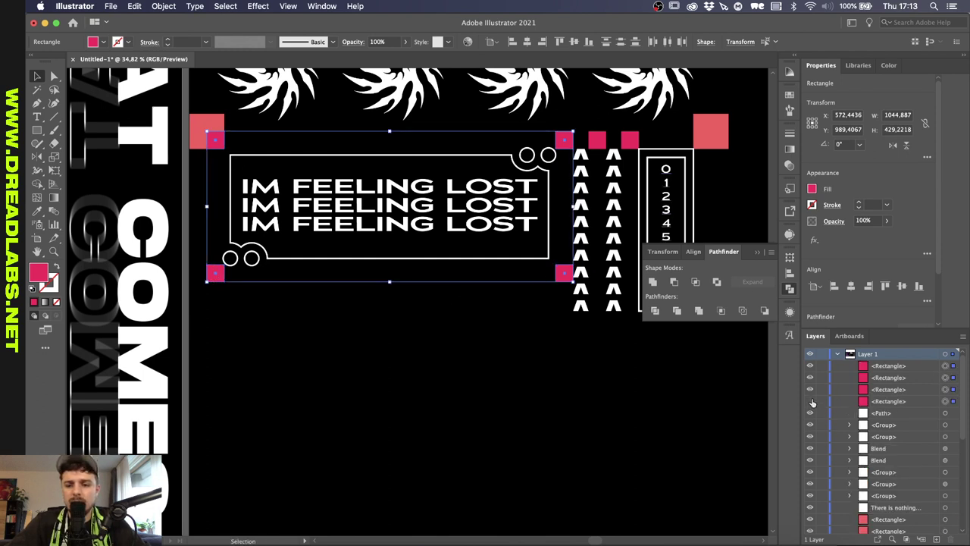
- Group the notched frame, circle pairs and tripled text, hiding the four pink corner squares during the selection and showing them again
drag(812, 365, 812, 363)
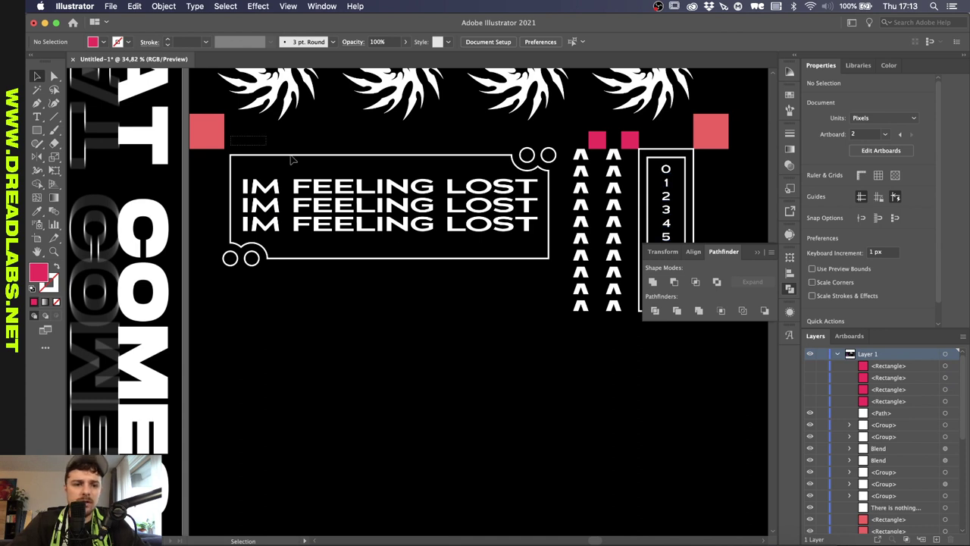
drag(292, 159, 559, 281)
key(ctrl+g)
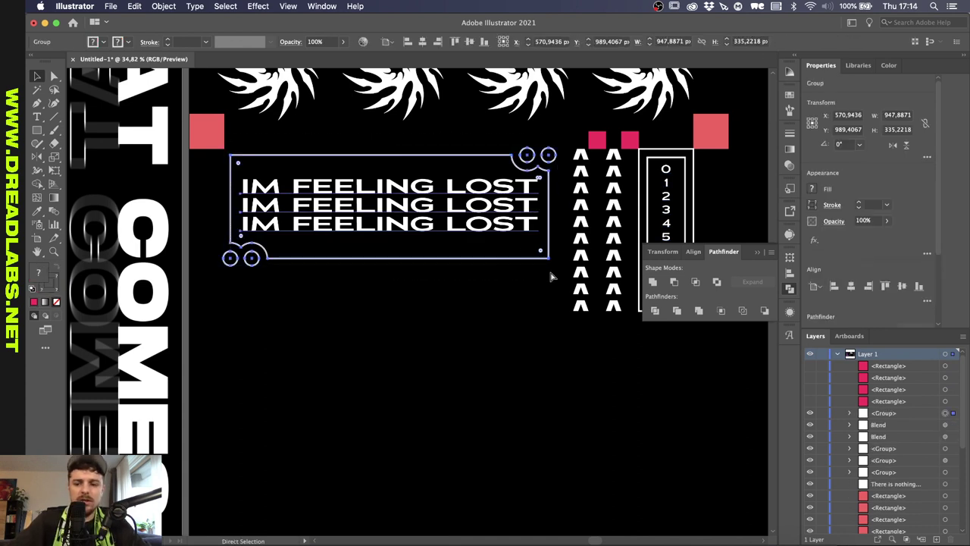
key(v)
click(811, 366)
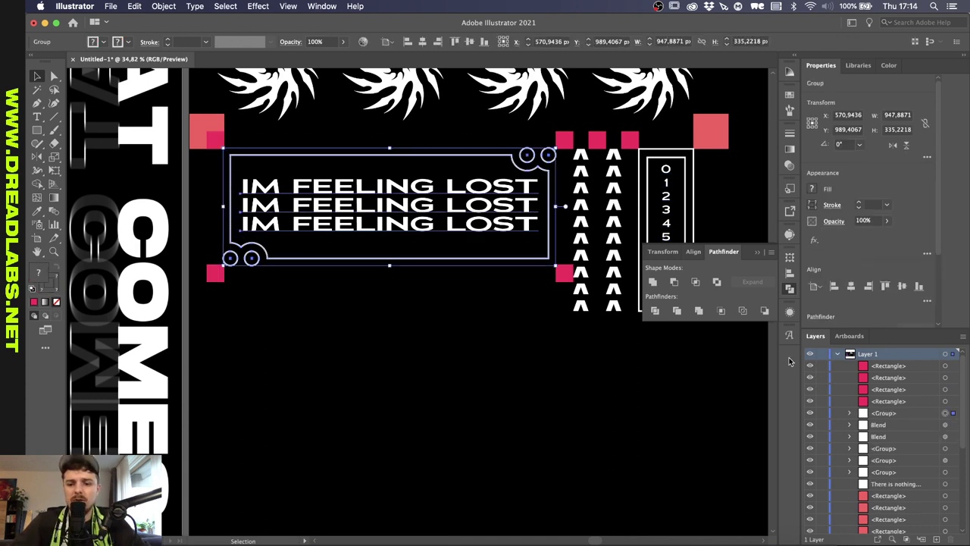
- Group the four pink corner squares together with the framed IM FEELING LOST artwork
shift+click(954, 402)
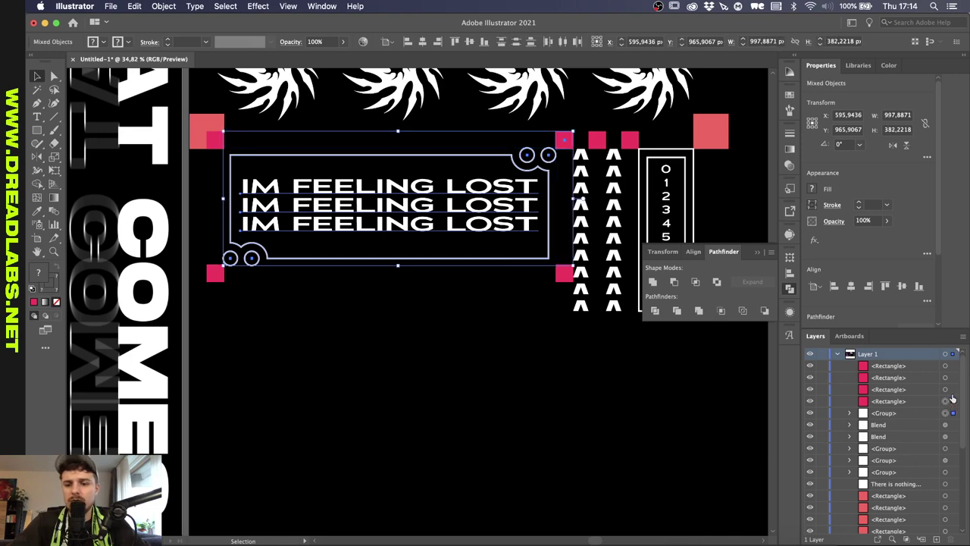
shift+click(953, 391)
shift+click(954, 378)
click(953, 367)
key(super+g)
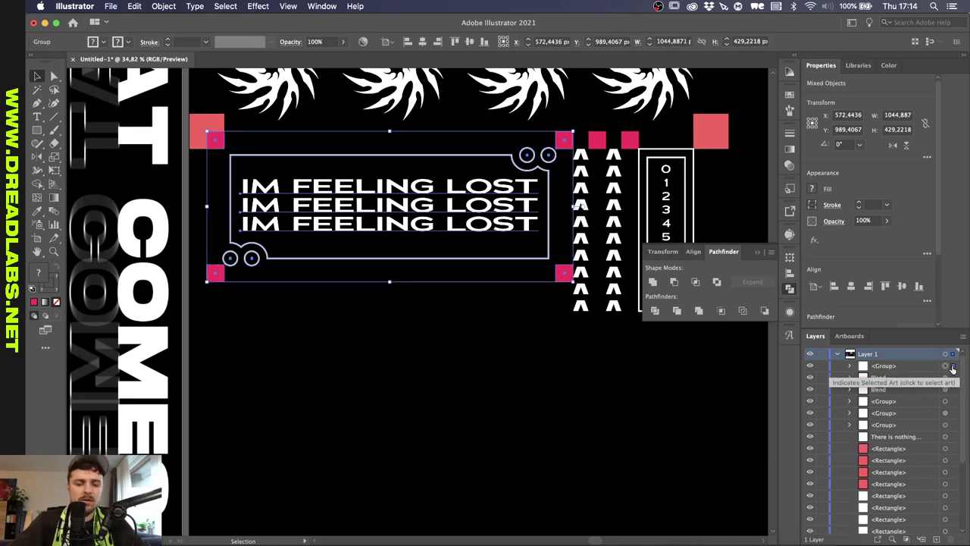
- Move the framed IM FEELING LOST group straight down about 730 px, below the arrow columns
scroll(606, 365, down, 5)
scroll(442, 241, up, 4)
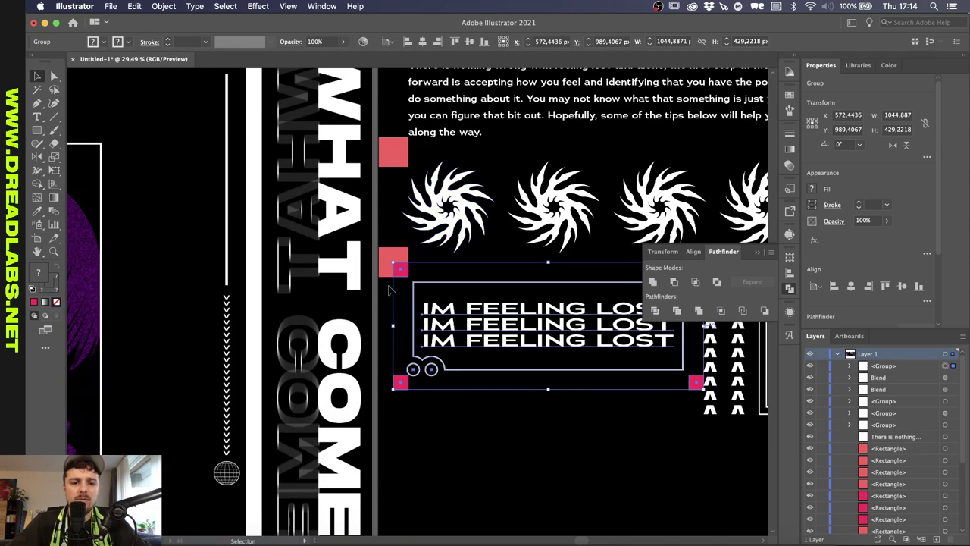
scroll(330, 212, right, 3)
scroll(330, 212, down, 1)
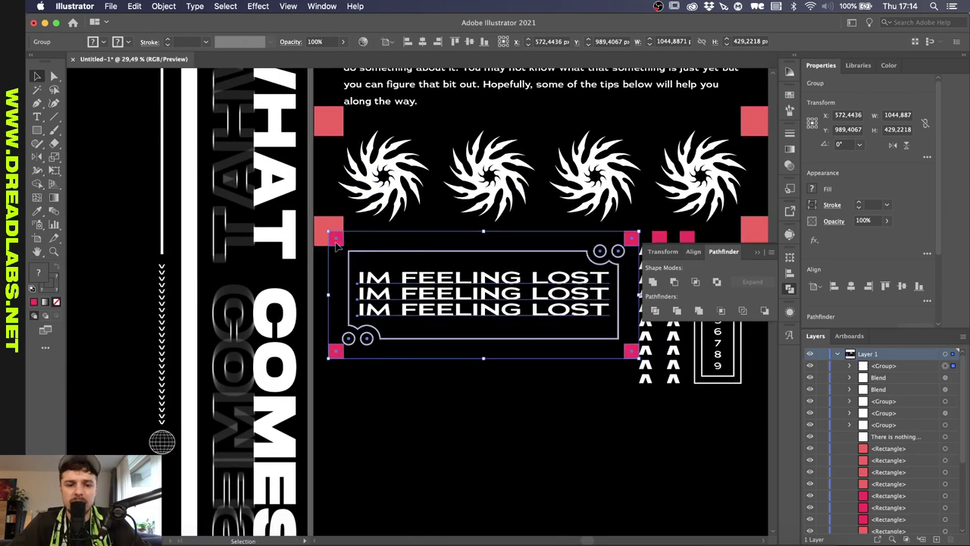
drag(335, 246, 337, 451)
scroll(421, 307, down, 3)
click(413, 306)
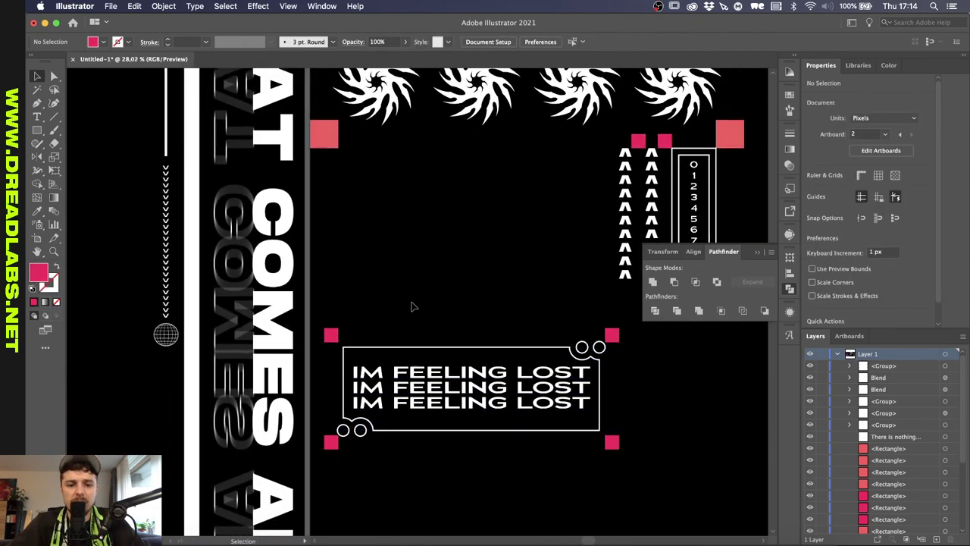
- Trace the reference poster's lower eye panel with a rectangle about 583 by 977 px and swap its pink fill to the stroke
scroll(412, 307, down, 5)
scroll(412, 306, up, 3)
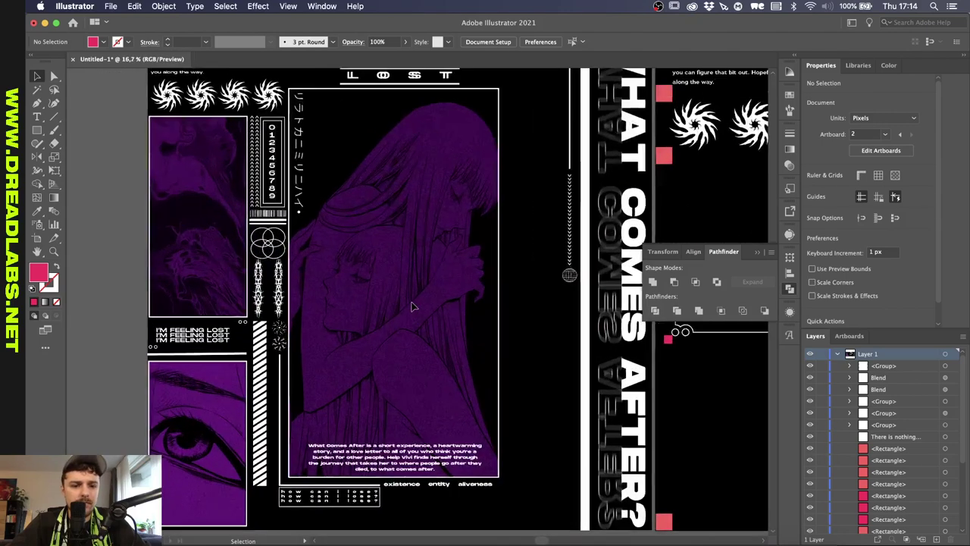
scroll(412, 306, up, 4)
key(m)
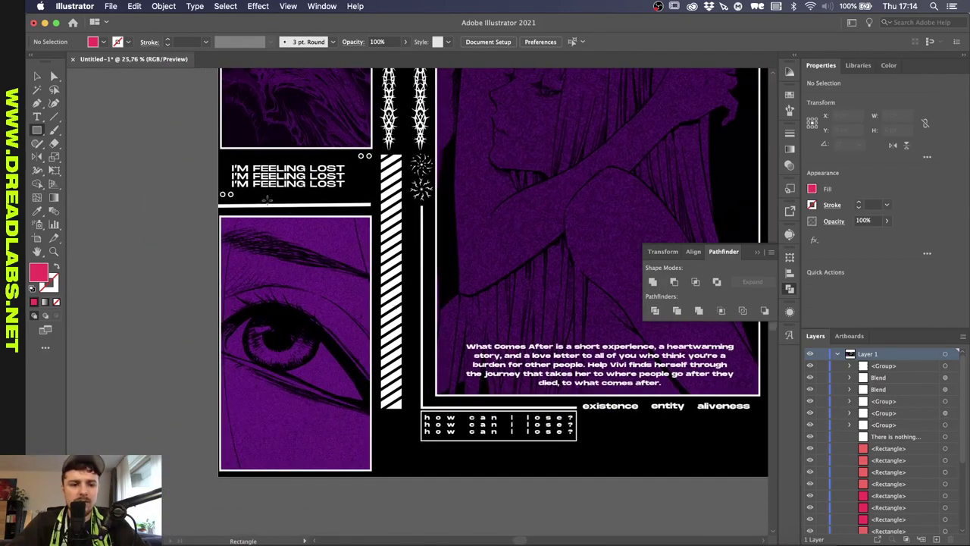
mouse_move(222, 219)
mouse_down()
mouse_move(379, 494)
mouse_move(371, 471)
mouse_up()
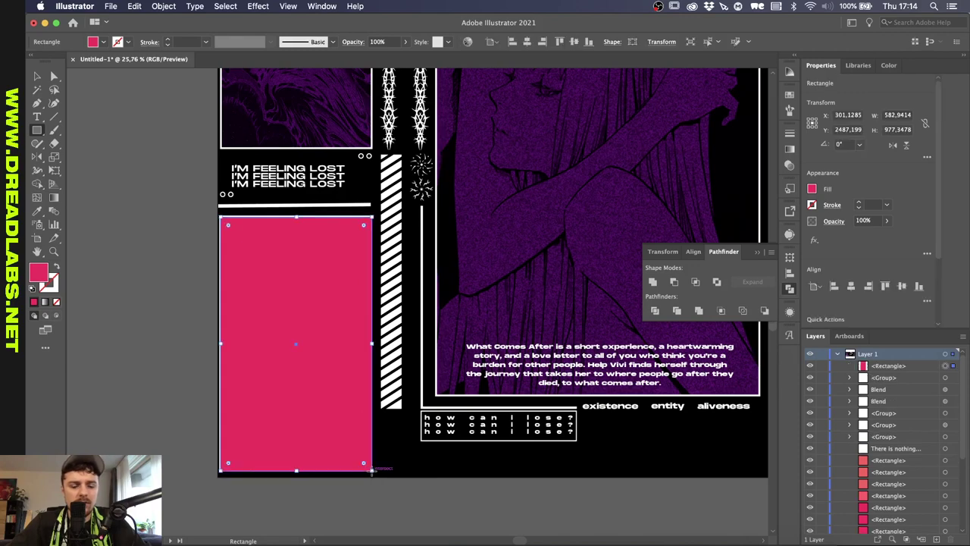
key(shift+x)
scroll(372, 471, down, 4)
scroll(372, 471, up, 1)
scroll(371, 471, right, 3)
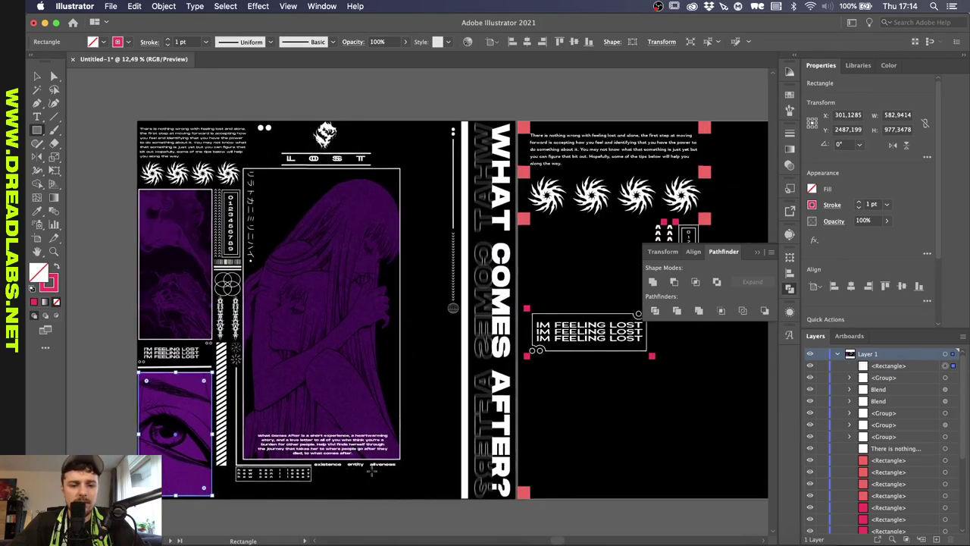
- Move the traced rectangle onto the new poster, beneath the IM FEELING LOST frame
key(v)
drag(213, 458, 647, 449)
scroll(647, 449, up, 2)
scroll(648, 453, down, 2)
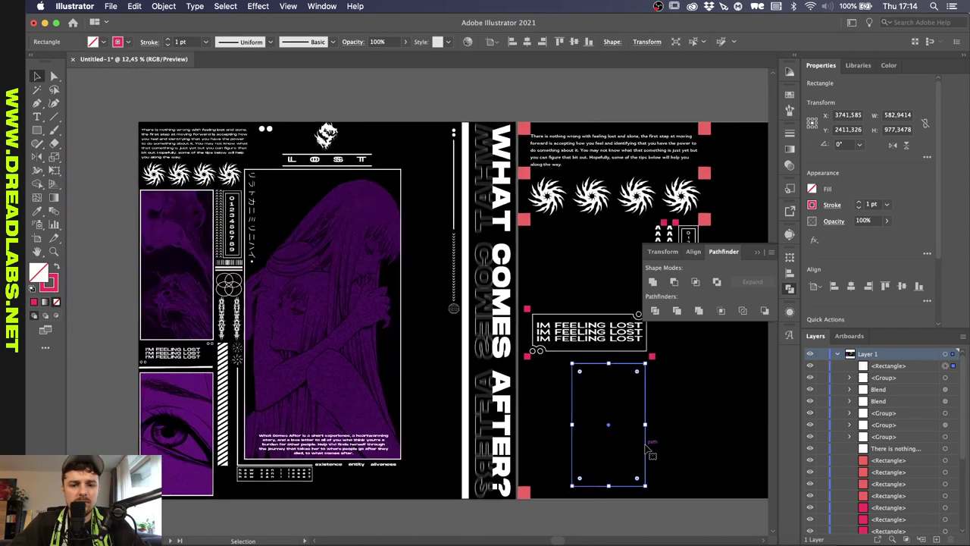
- Compare the new poster's layout with the reference and examine the barcode, bars and overlapping circles beneath the reference's number column
scroll(648, 452, up, 1)
scroll(648, 451, right, 3)
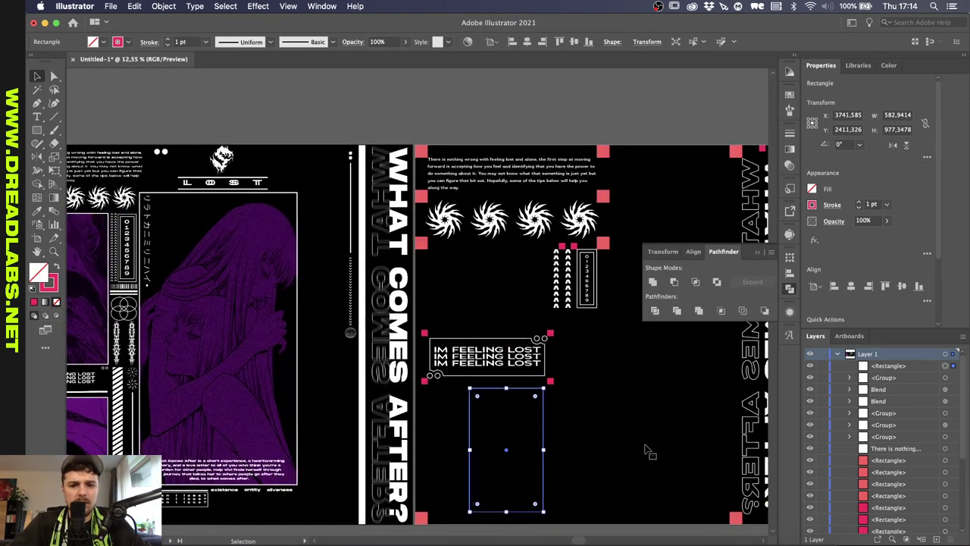
scroll(648, 451, left, 1)
scroll(648, 451, left, 1)
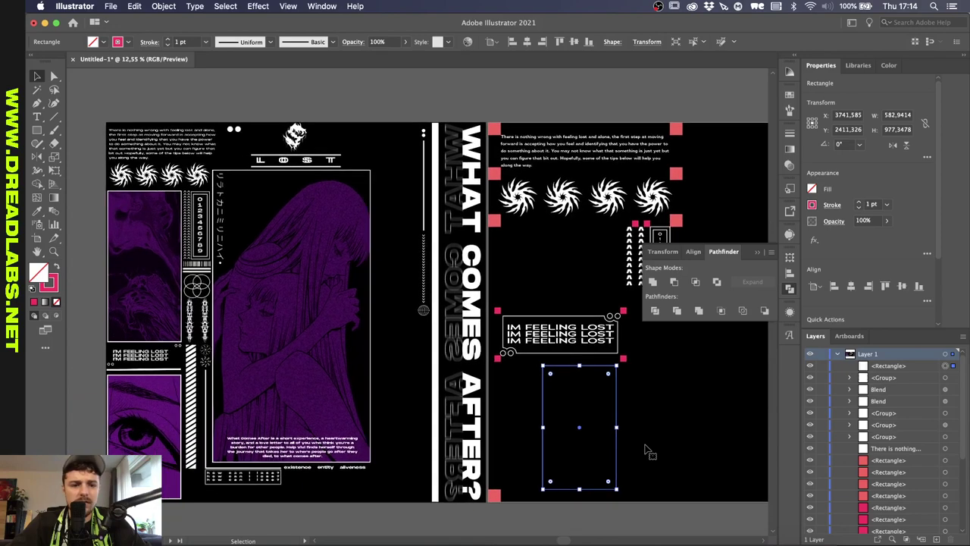
scroll(648, 452, down, 2)
scroll(649, 451, right, 3)
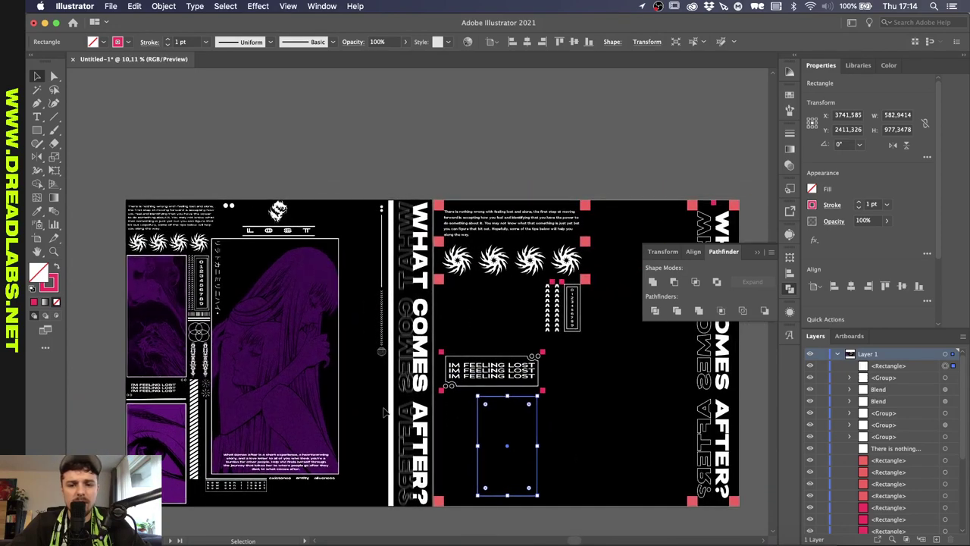
scroll(287, 431, right, 1)
scroll(287, 432, right, 1)
scroll(286, 432, down, 1)
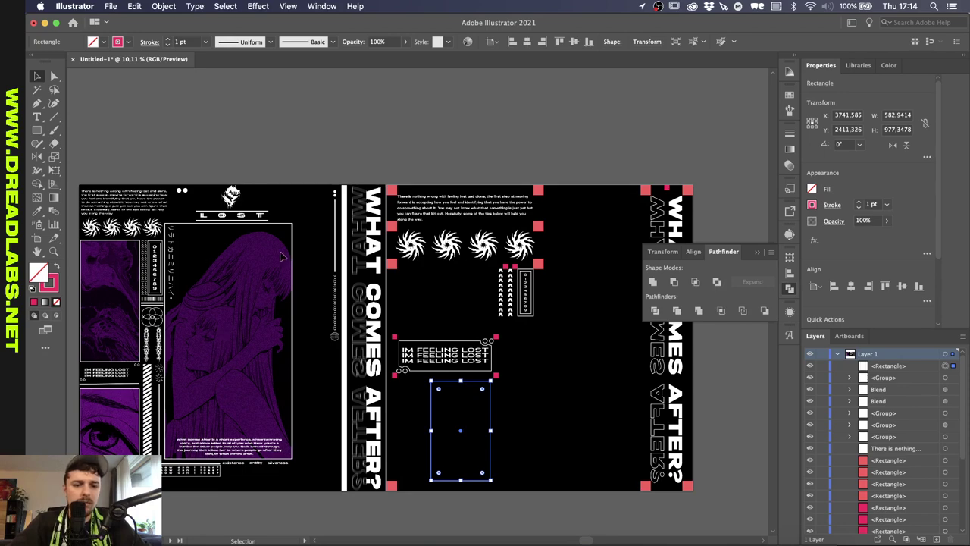
scroll(408, 306, up, 6)
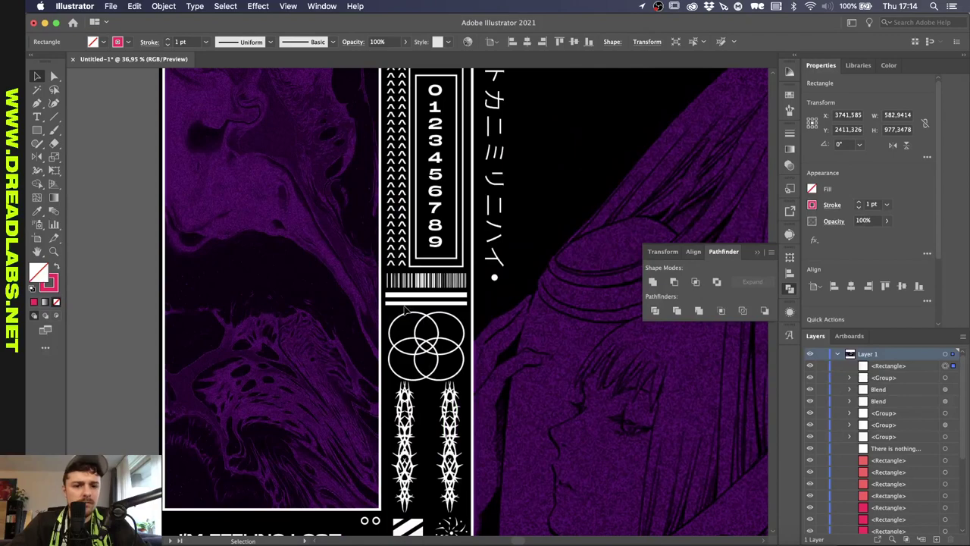
- Move the traced rectangle left beneath the IM FEELING LOST frame and copy the frame's white 4 pt stroke onto it
scroll(405, 308, down, 2)
scroll(326, 259, down, 4)
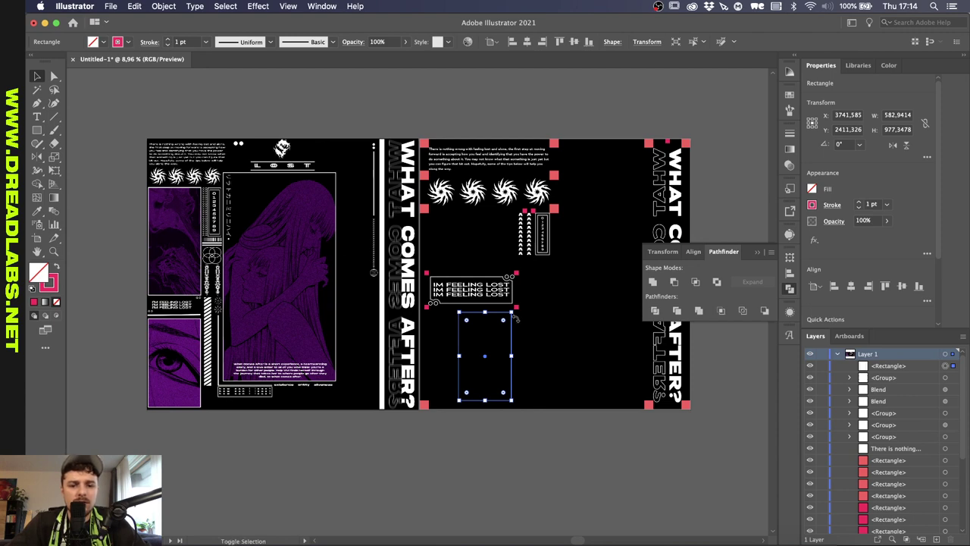
drag(515, 400, 498, 411)
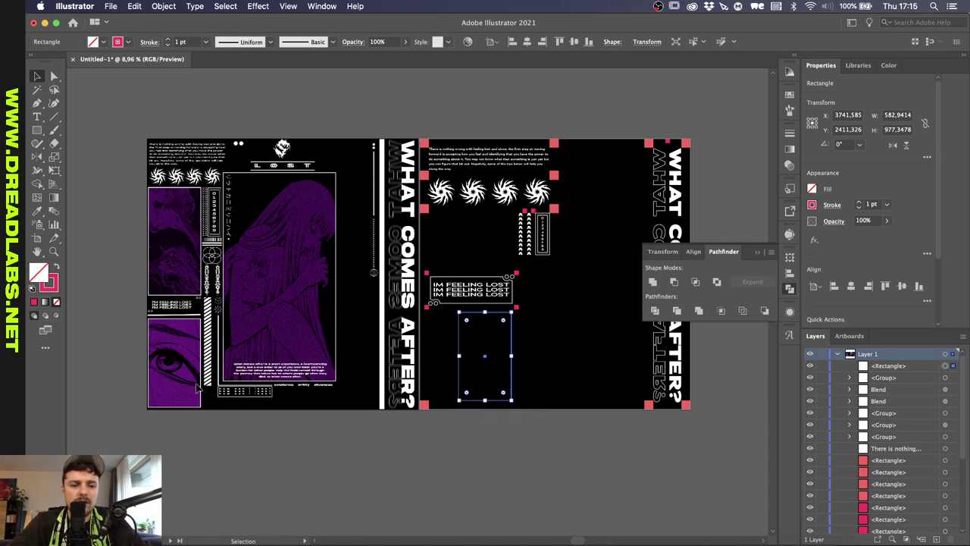
scroll(532, 372, up, 3)
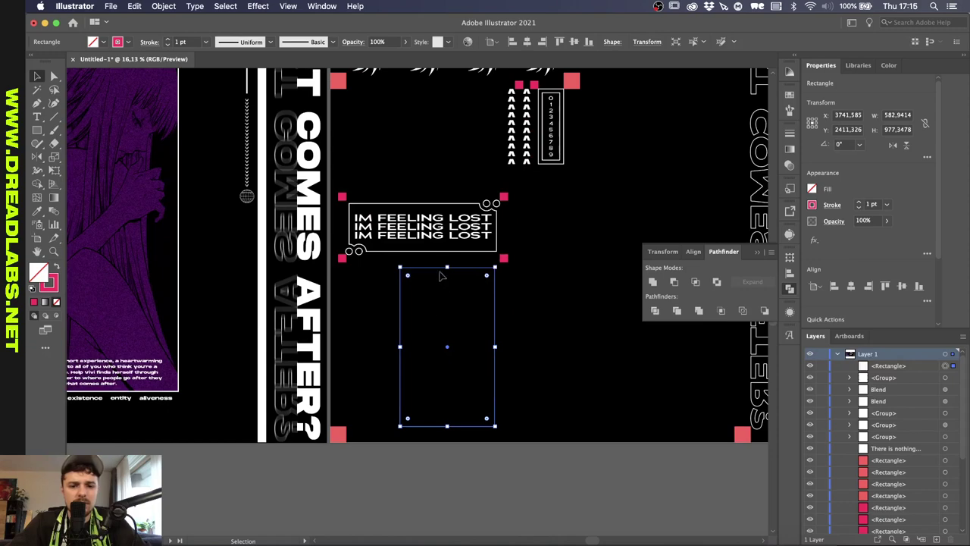
drag(442, 275, 385, 271)
scroll(388, 271, up, 3)
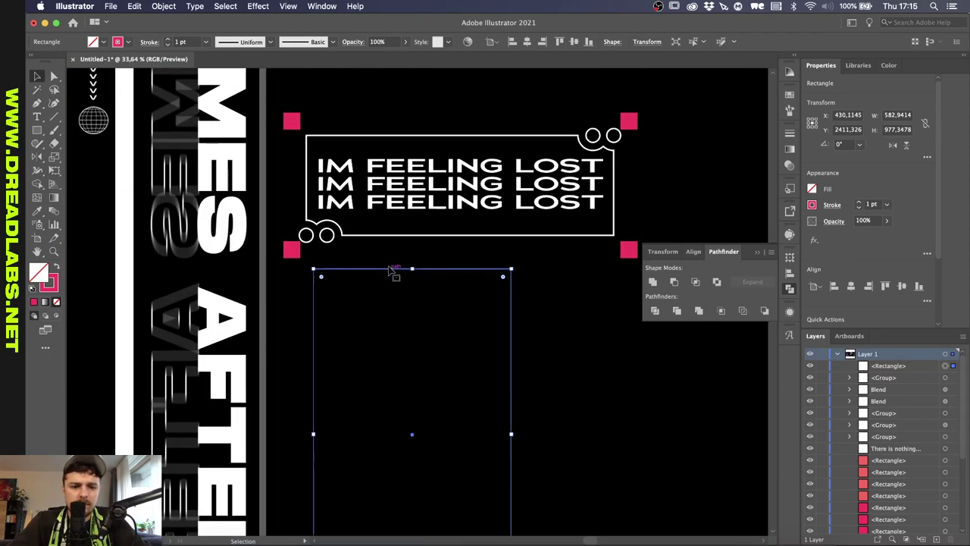
key(i)
click(386, 233)
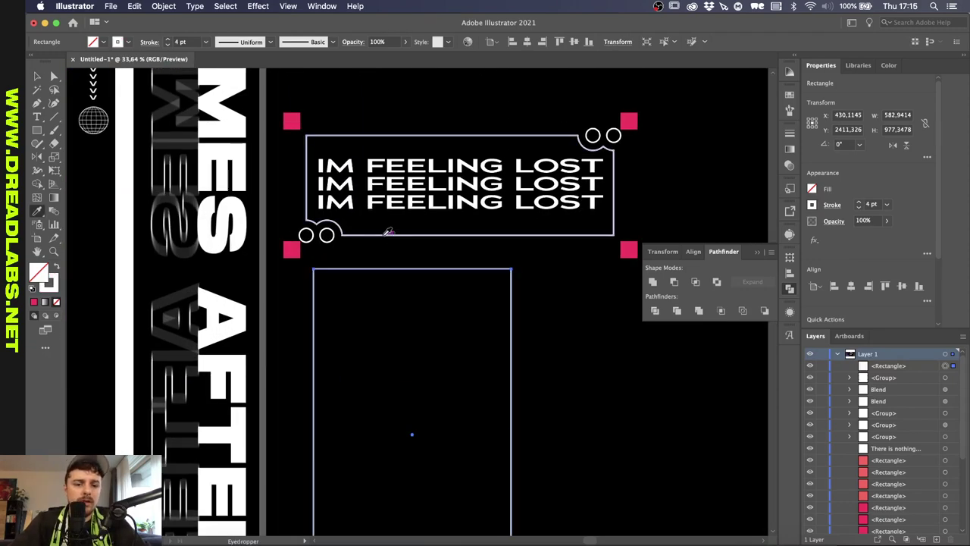
- Snap the rectangle to the inner corner of the bottom-left margin square and scale it up to about 945 by 1584 px
key(v)
drag(347, 275, 336, 263)
scroll(337, 263, down, 3)
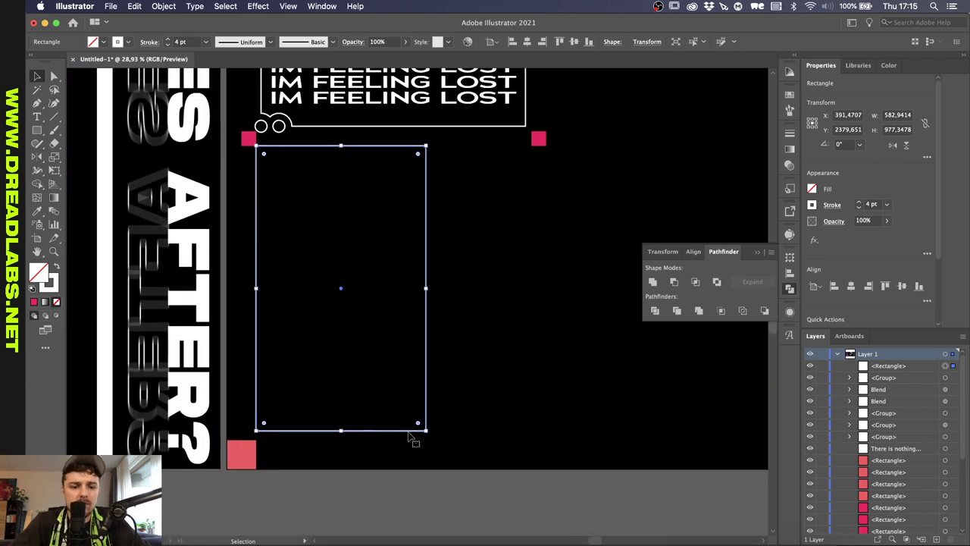
drag(427, 432, 432, 441)
scroll(441, 443, down, 4)
scroll(442, 442, up, 4)
drag(398, 369, 479, 228)
scroll(479, 229, down, 3)
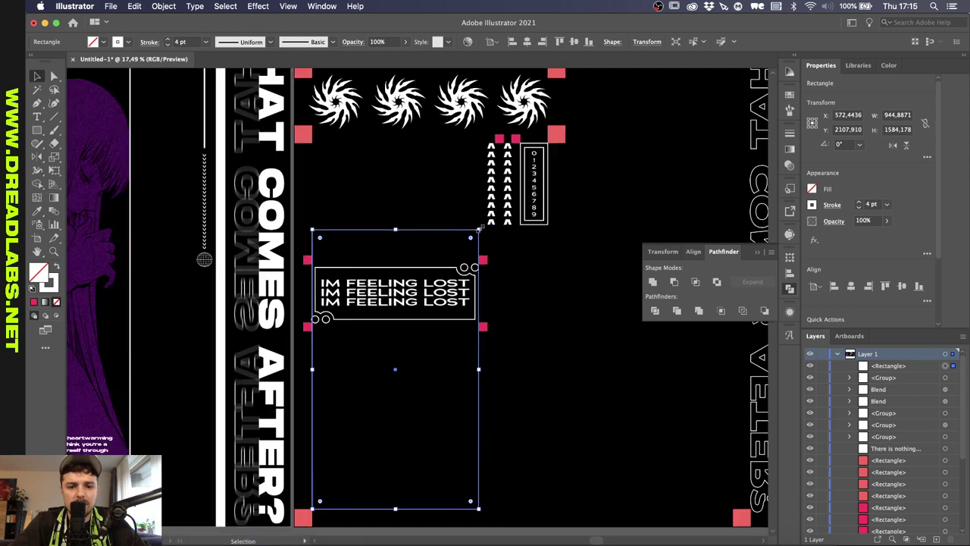
- Move the IM FEELING LOST group up so its lower spacer squares rest on the large rectangle's top edge
scroll(455, 273, up, 3)
click(431, 290)
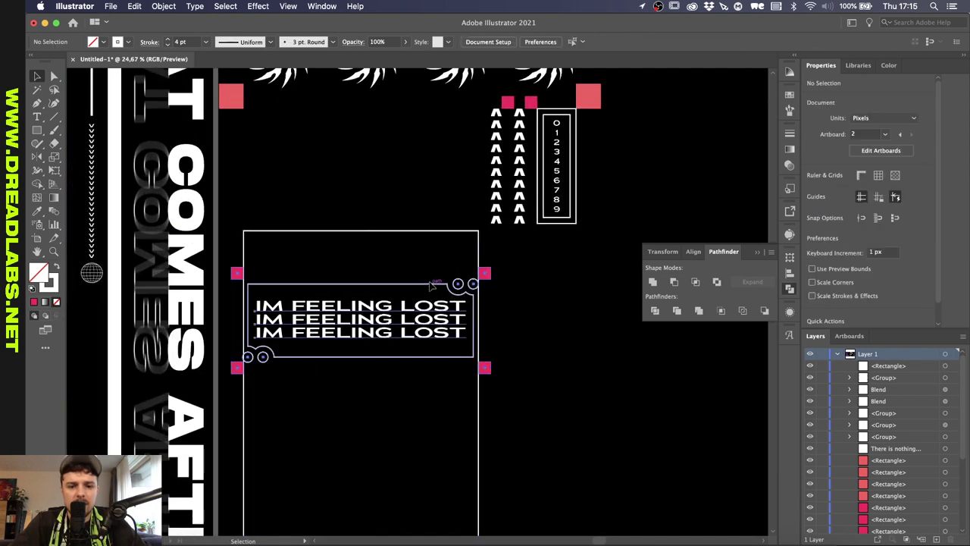
click(469, 344)
drag(458, 363, 489, 236)
scroll(477, 220, up, 3)
scroll(489, 237, down, 3)
click(540, 301)
- Compare the new poster's layout with the reference and review the General preferences, including the stroke and corner scaling options
scroll(539, 300, down, 4)
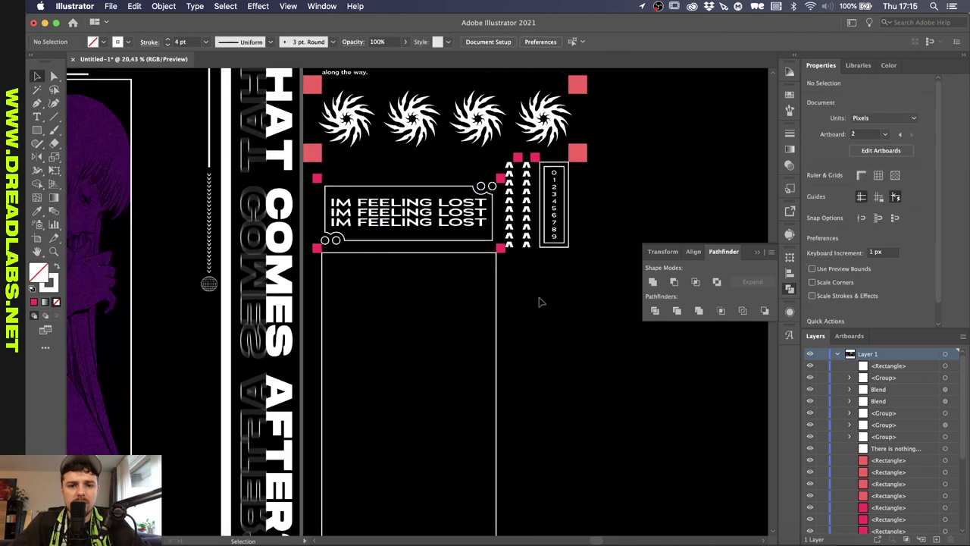
scroll(540, 301, up, 2)
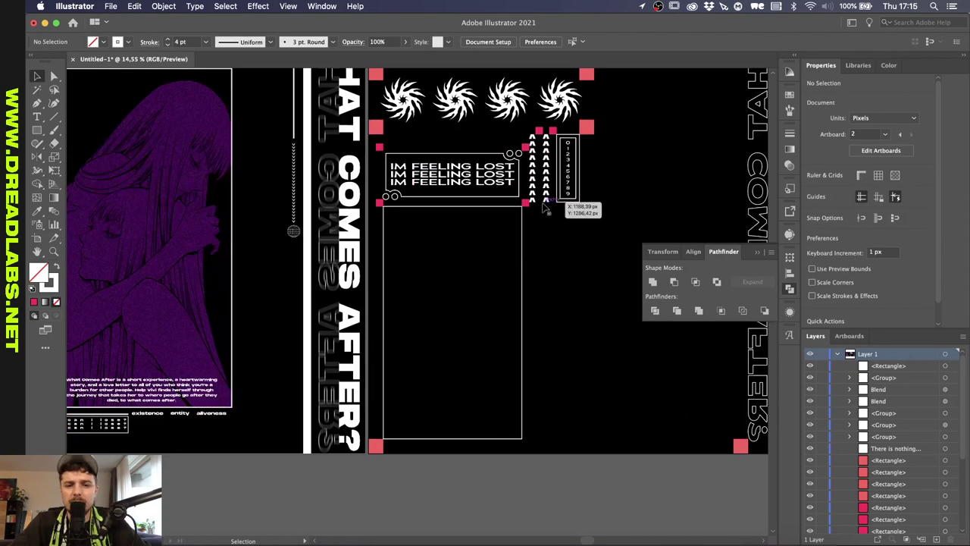
scroll(544, 206, up, 2)
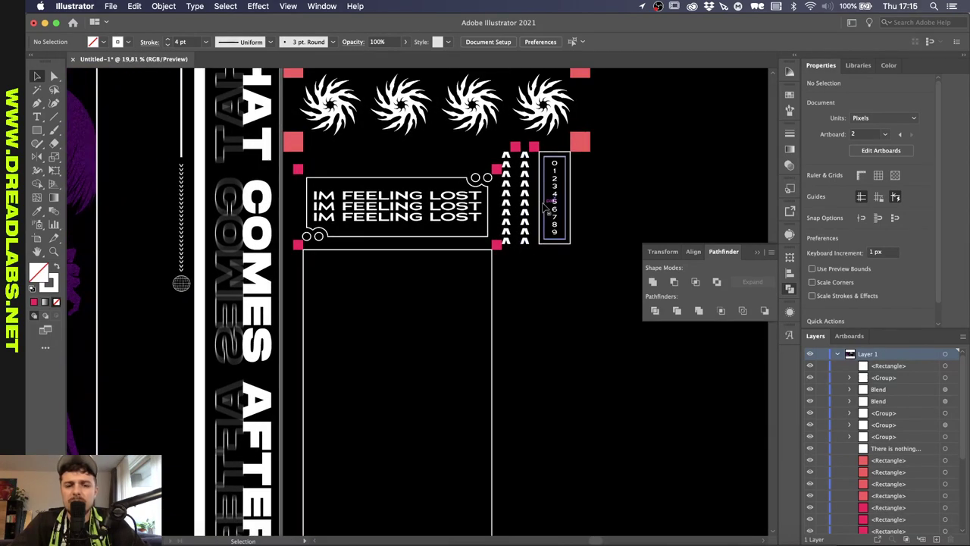
scroll(546, 209, down, 3)
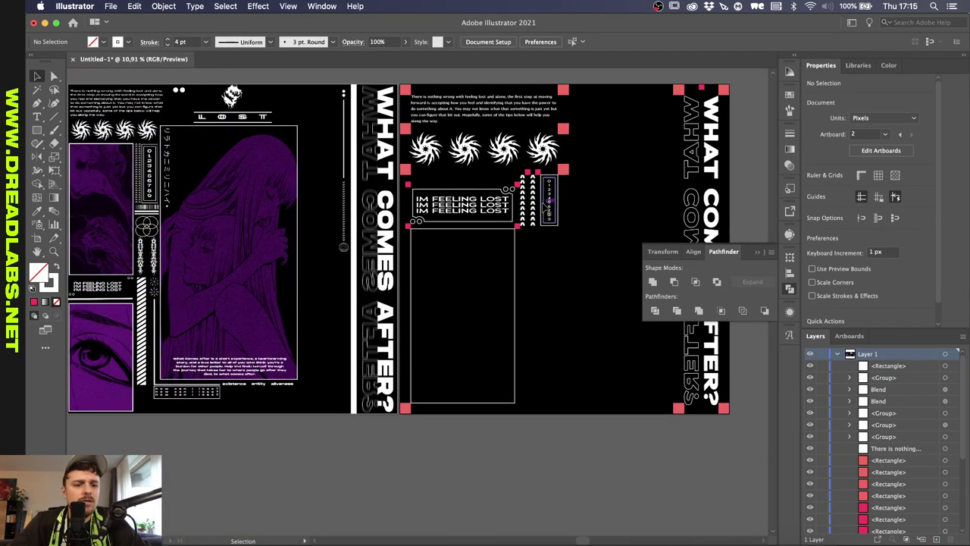
scroll(549, 202, up, 2)
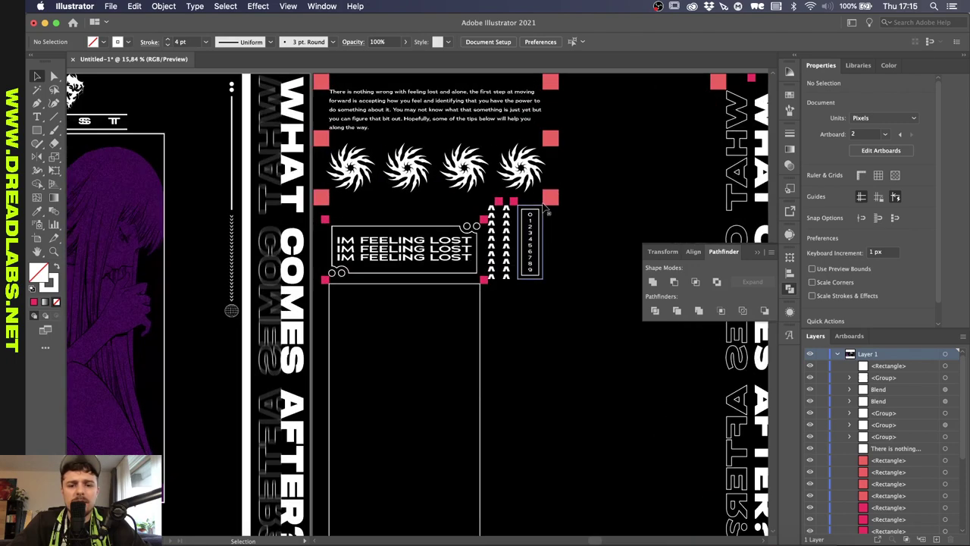
scroll(546, 208, down, 1)
key(super+k)
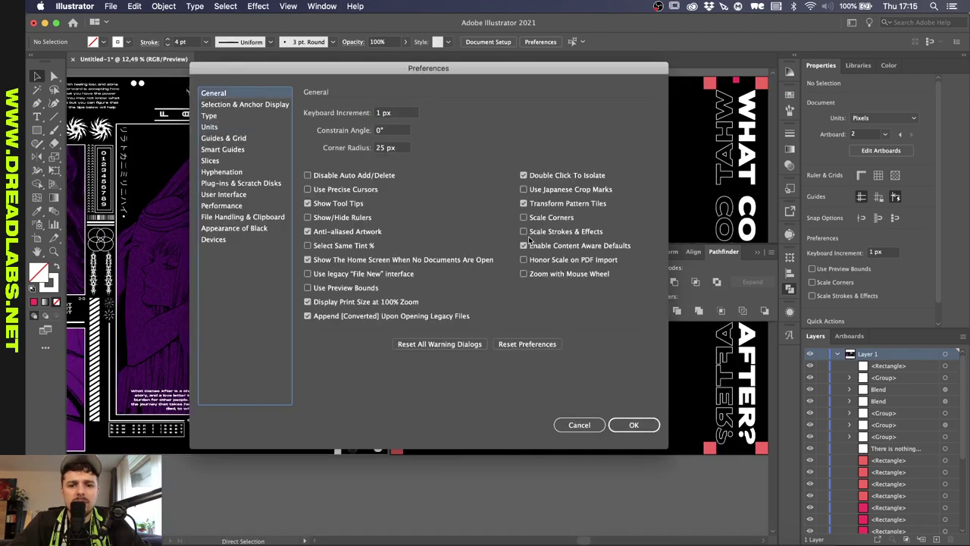
click(633, 424)
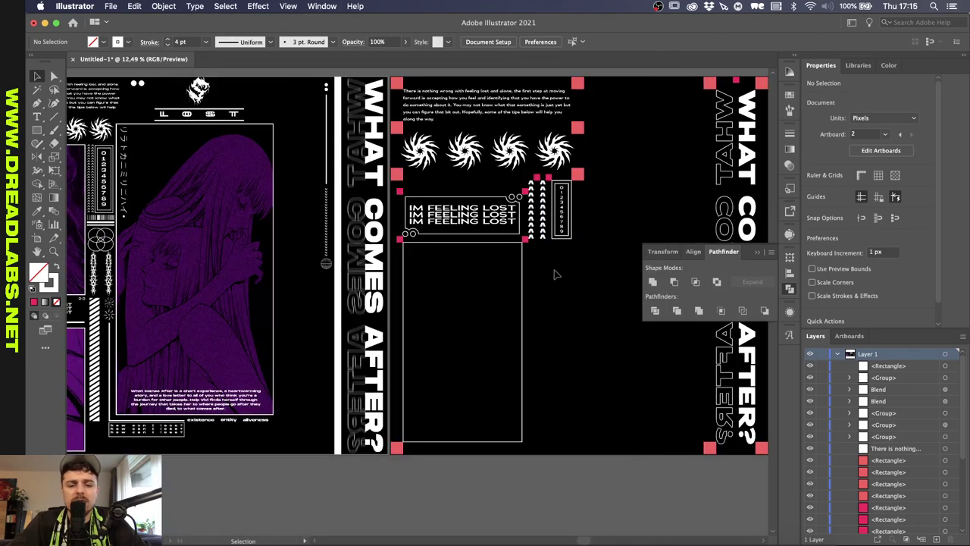
- Examine the spacing between the IM FEELING LOST group, the rectangle beneath it and the neighbouring arrow columns
scroll(544, 233, up, 3)
drag(505, 188, 319, 367)
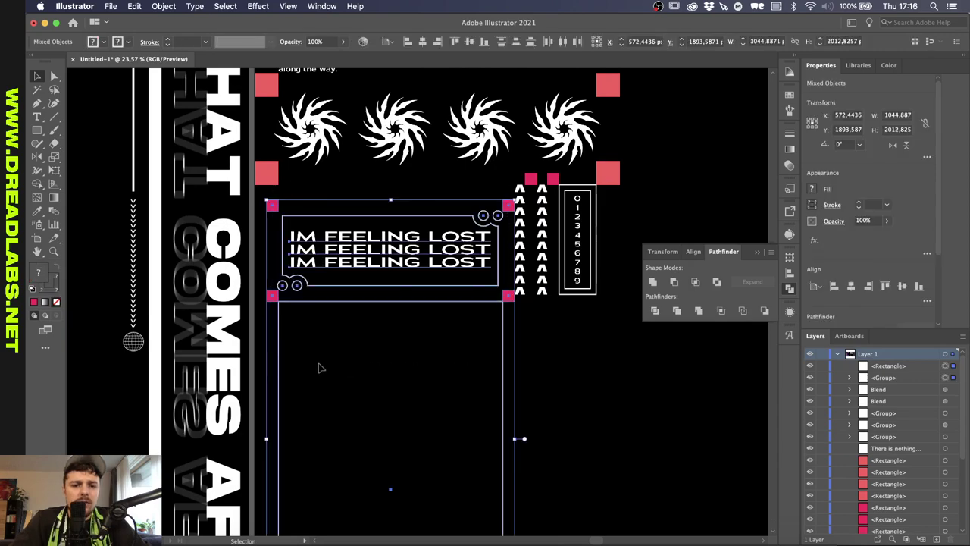
scroll(344, 265, down, 2)
click(523, 320)
scroll(523, 320, down, 3)
scroll(524, 321, up, 3)
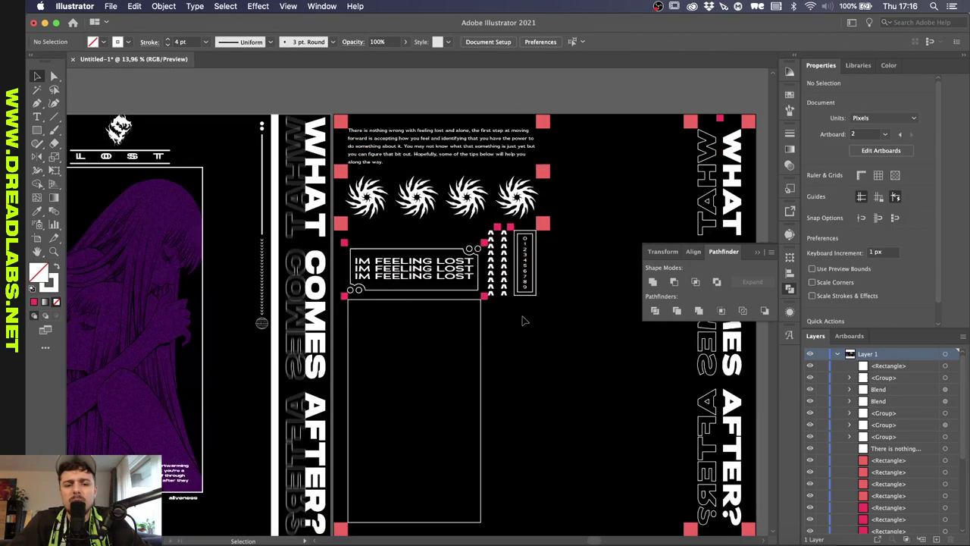
scroll(468, 232, up, 4)
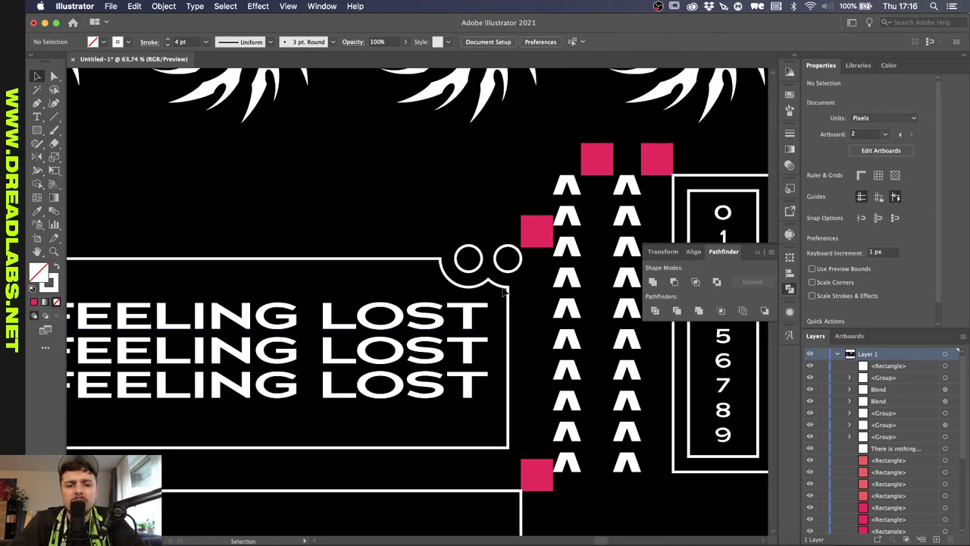
scroll(513, 285, down, 2)
scroll(513, 285, down, 2)
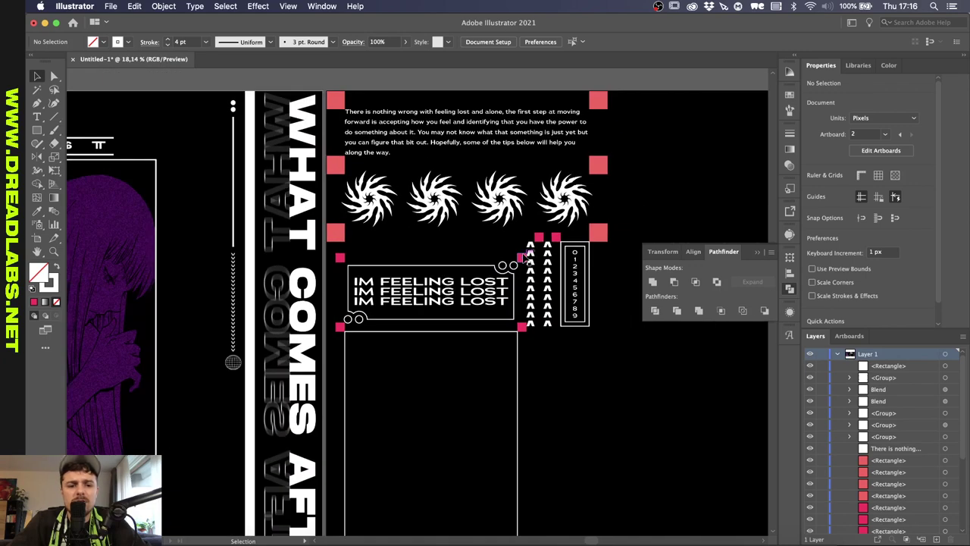
- Move the IM FEELING LOST group straight down about 2050 px, off the bottom of the artboard
click(524, 259)
scroll(525, 258, down, 2)
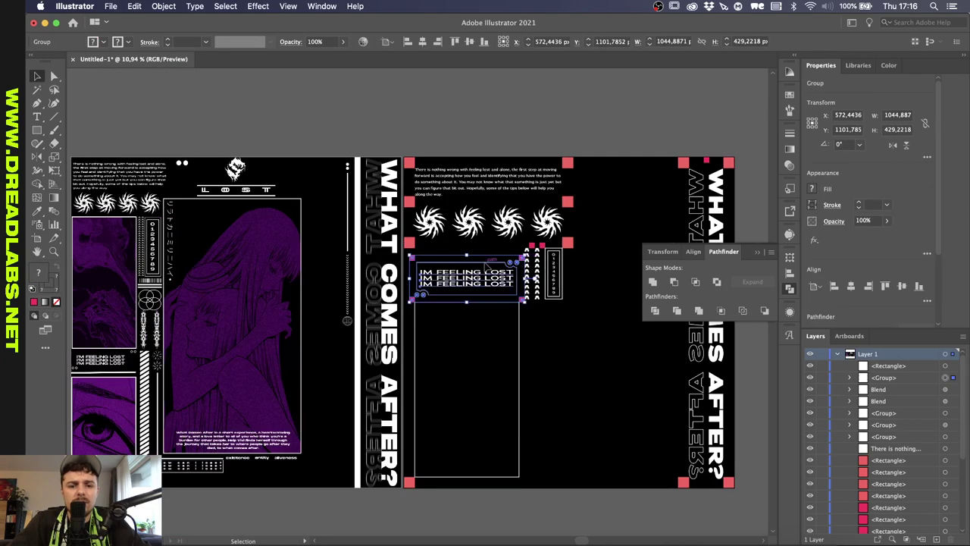
drag(473, 265, 473, 445)
drag(471, 443, 475, 493)
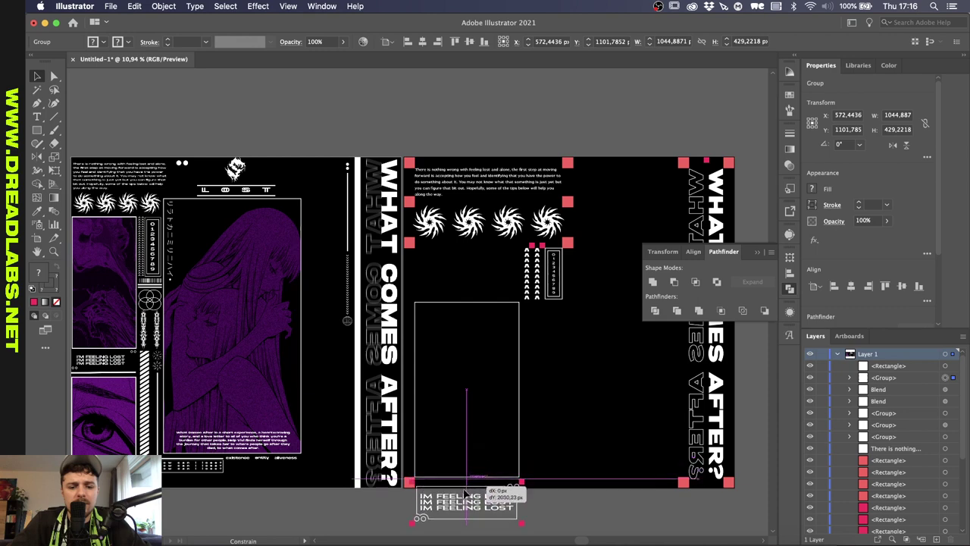
- Move the rectangle up beneath the sun shapes, shorten it to roughly a square, and park the IM FEELING LOST group below the artboard
drag(485, 300, 481, 254)
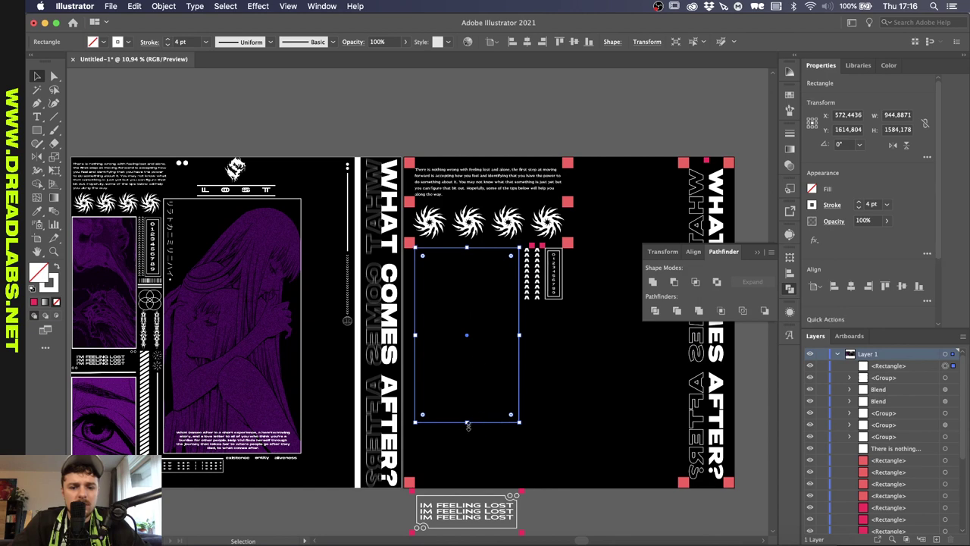
drag(468, 423, 467, 352)
drag(482, 497, 477, 322)
scroll(480, 398, up, 3)
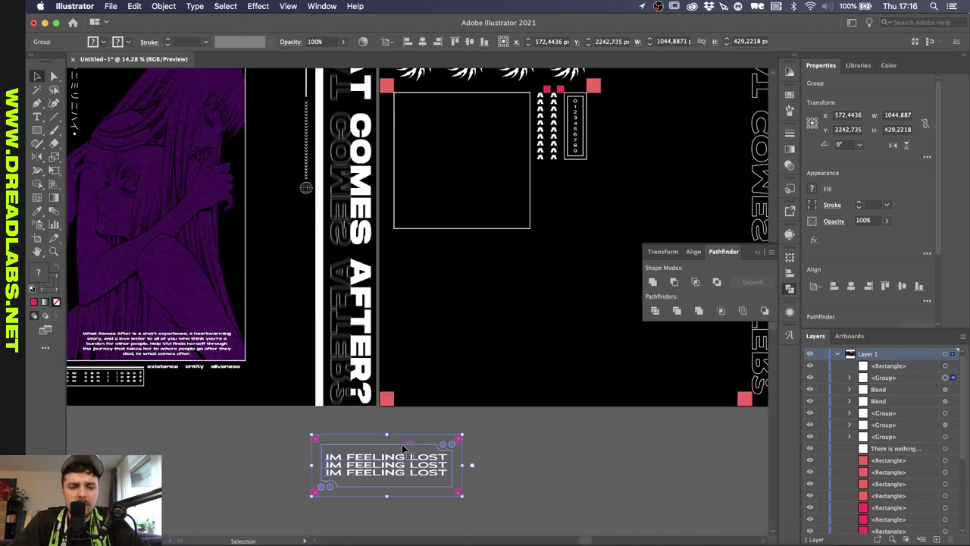
scroll(518, 429, down, 2)
- Stretch the rectangle down to the top of the bottom margin square, making it about 2077 px high
click(448, 194)
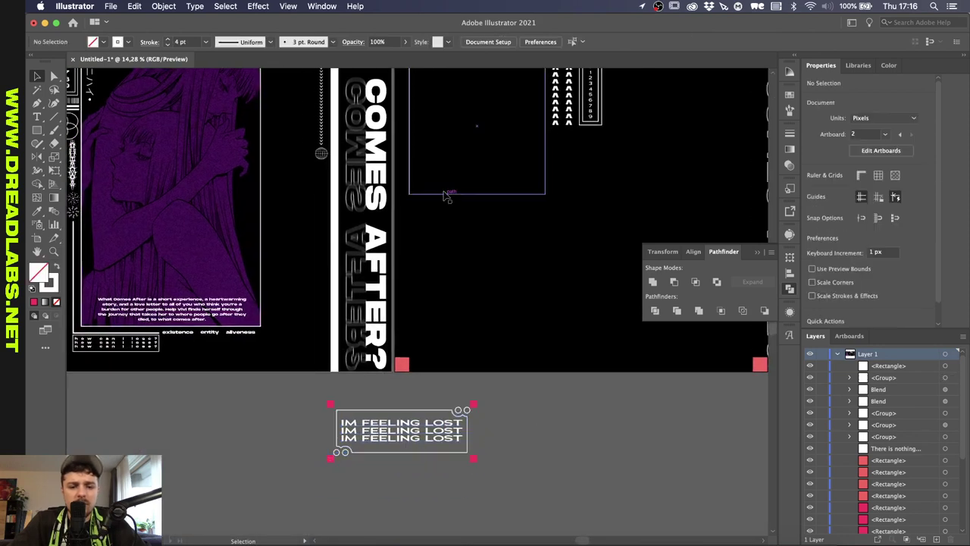
drag(478, 196, 454, 357)
scroll(476, 244, up, 4)
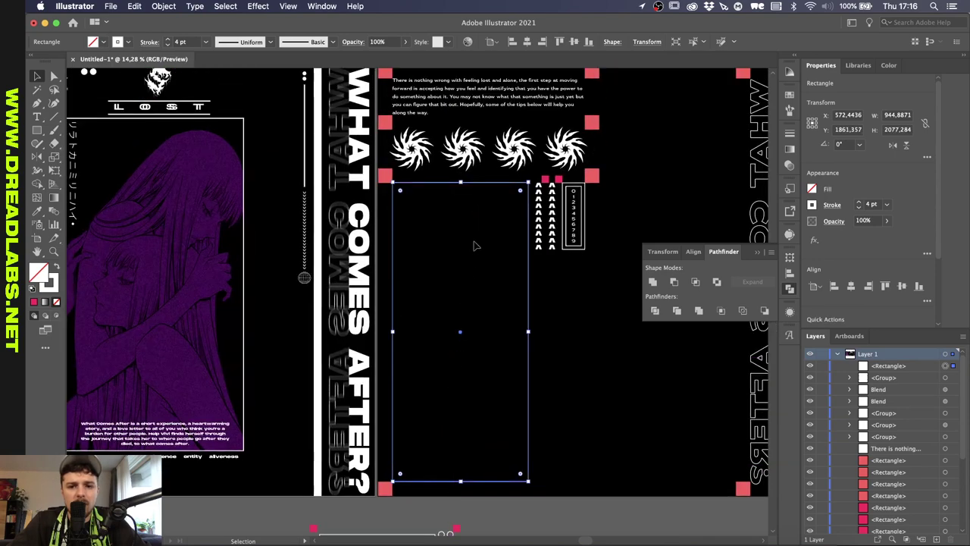
scroll(477, 229, down, 2)
scroll(460, 325, down, 3)
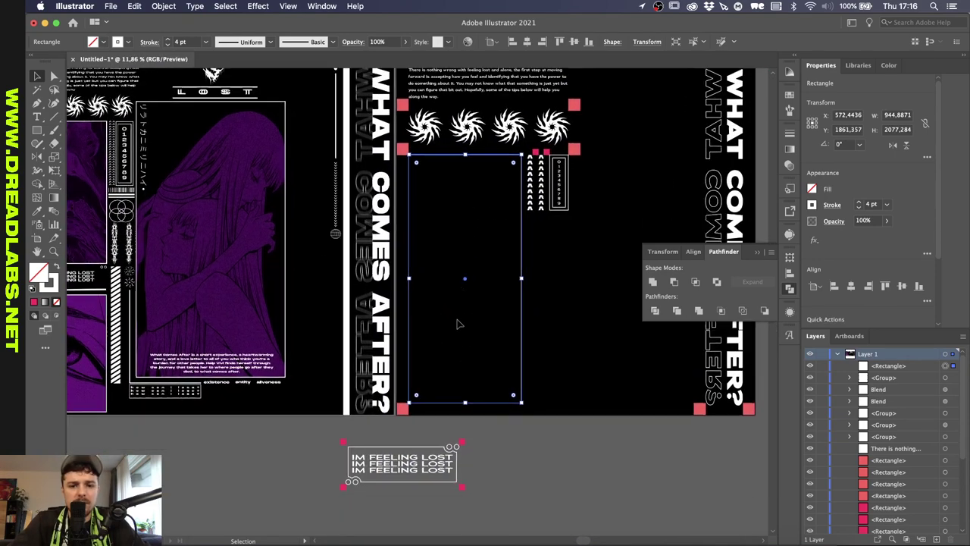
- Draw a rectangle about 1045 by 429 px spanning the outer corners of the IM FEELING LOST group's spacer squares
click(551, 474)
scroll(475, 469, up, 5)
key(m)
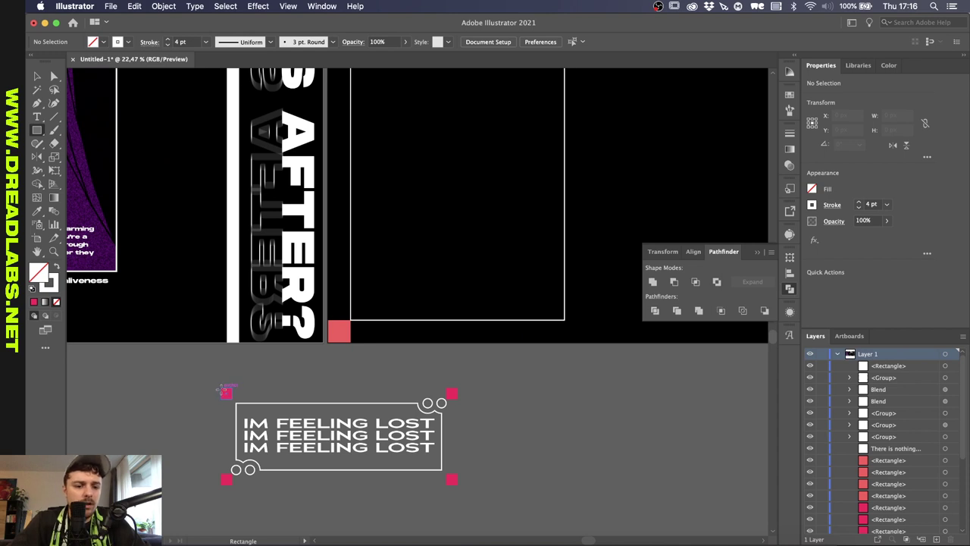
drag(222, 388, 457, 483)
key(v)
scroll(465, 480, down, 1)
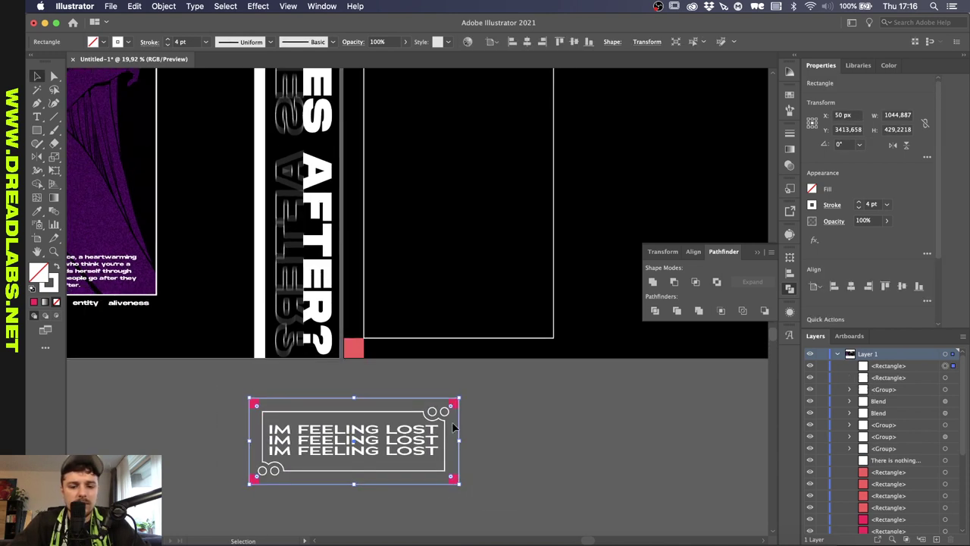
- Centre the new rectangle horizontally and vertically on the tall rectangle, using the tall one as the key object
scroll(455, 428, down, 2)
scroll(457, 383, up, 2)
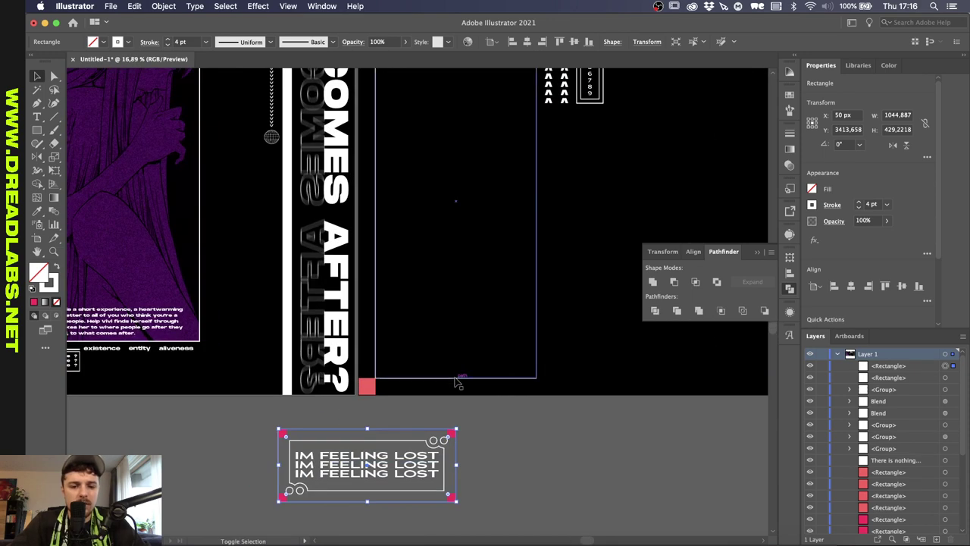
shift+click(455, 378)
click(456, 379)
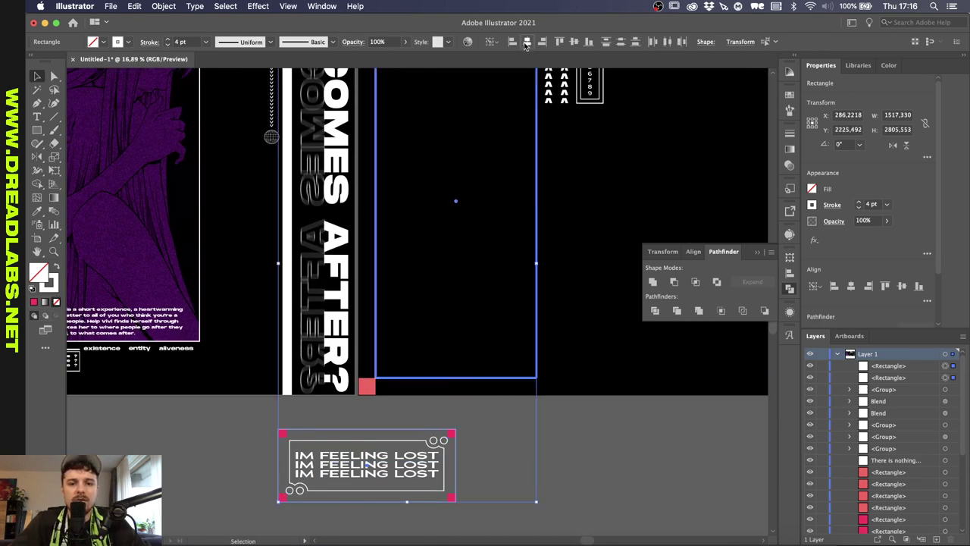
click(527, 41)
click(574, 41)
- Subtract the centred rectangle from the tall one with Minus Front, splitting it into two separate panels
scroll(534, 240, up, 2)
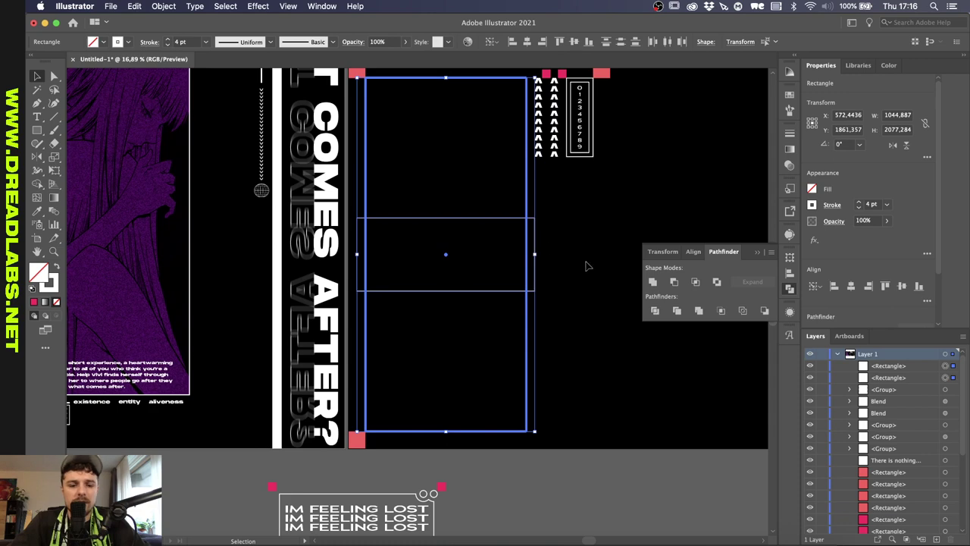
click(576, 239)
drag(575, 230, 509, 259)
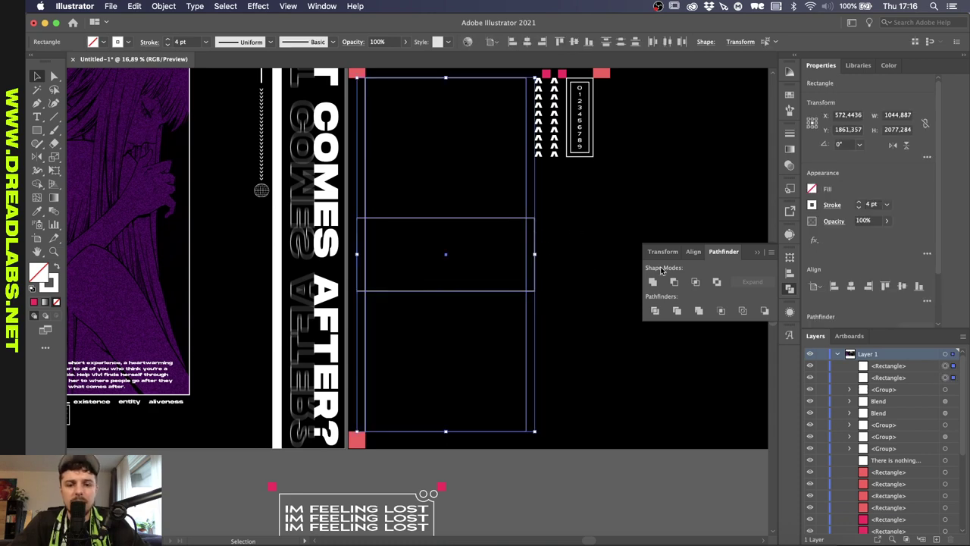
click(673, 282)
click(556, 298)
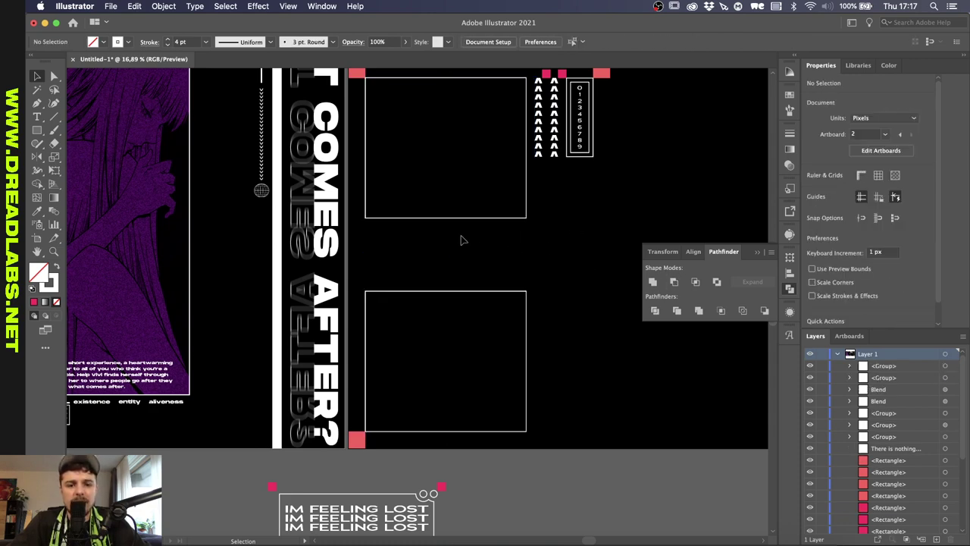
- Move the IM FEELING LOST group into the gap between the two panels and check its alignment in outline view
scroll(461, 240, down, 3)
drag(385, 406, 462, 232)
scroll(448, 229, up, 5)
scroll(589, 236, up, 5)
scroll(462, 231, up, 5)
key(super+y)
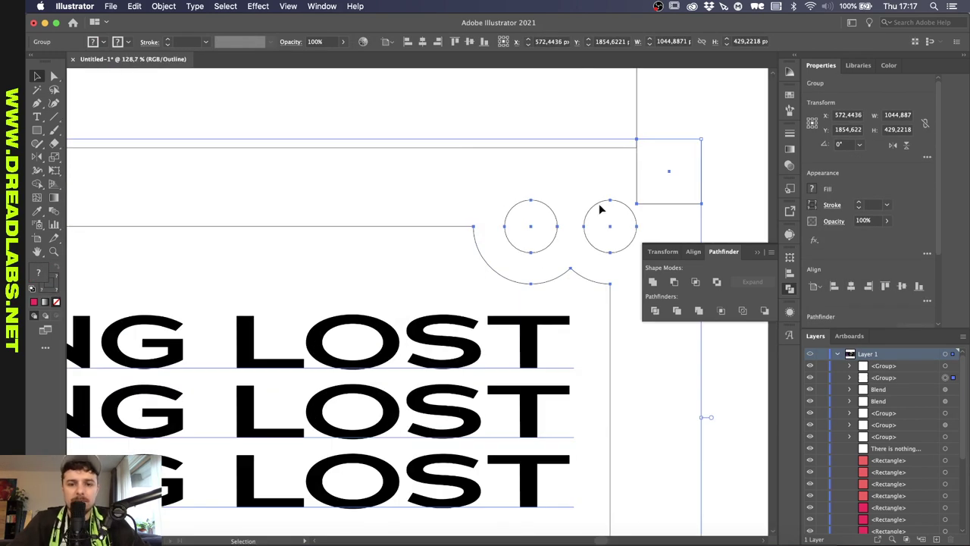
key(super+y)
scroll(656, 148, down, 6)
scroll(657, 149, down, 5)
click(657, 149)
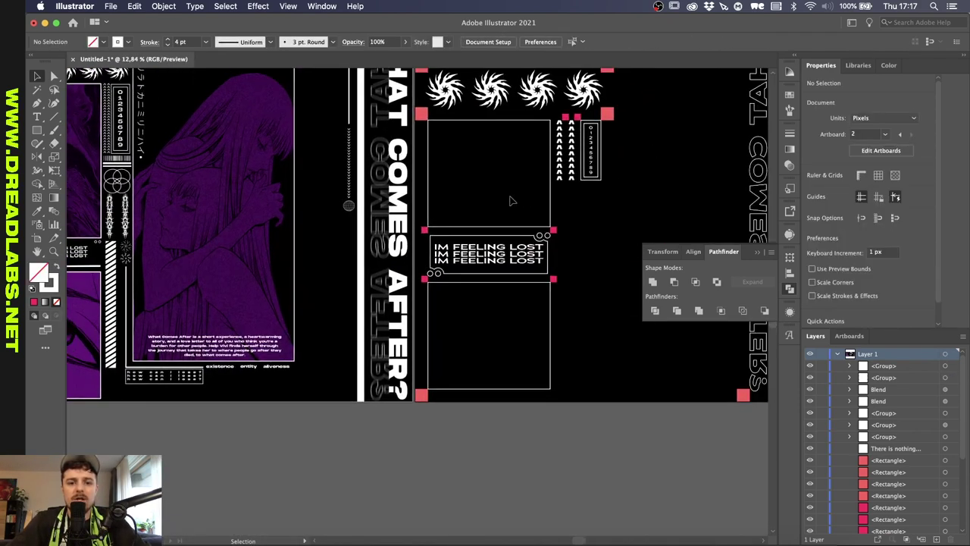
- Examine the reference poster's narrow decorative column and compare it with the same area of the new layout
scroll(536, 203, down, 3)
scroll(536, 199, up, 1)
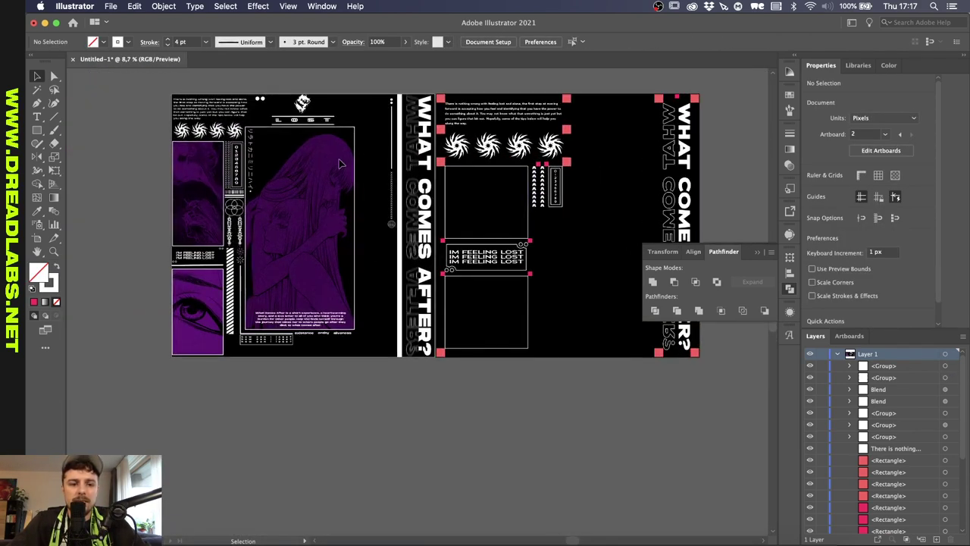
scroll(369, 359, up, 2)
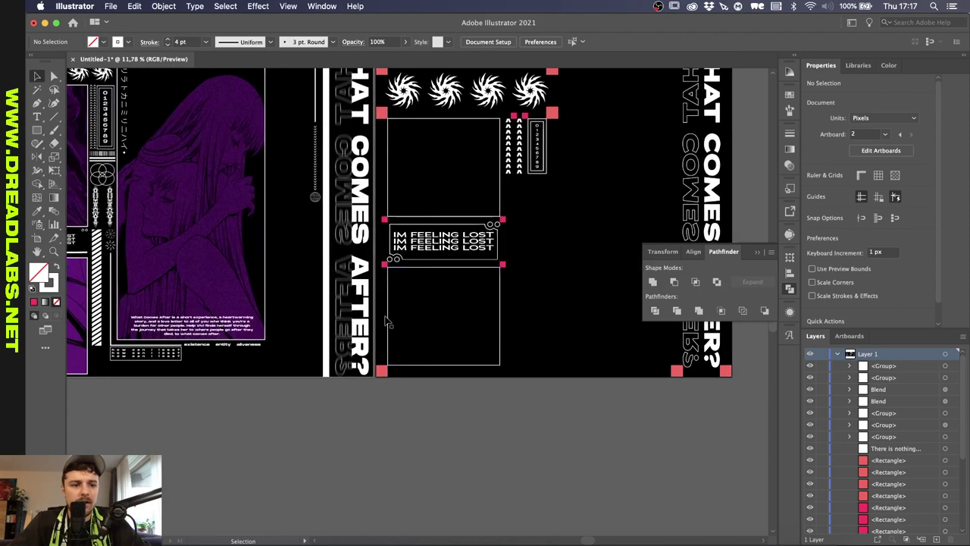
scroll(386, 323, left, 3)
scroll(386, 322, left, 1)
scroll(198, 199, up, 3)
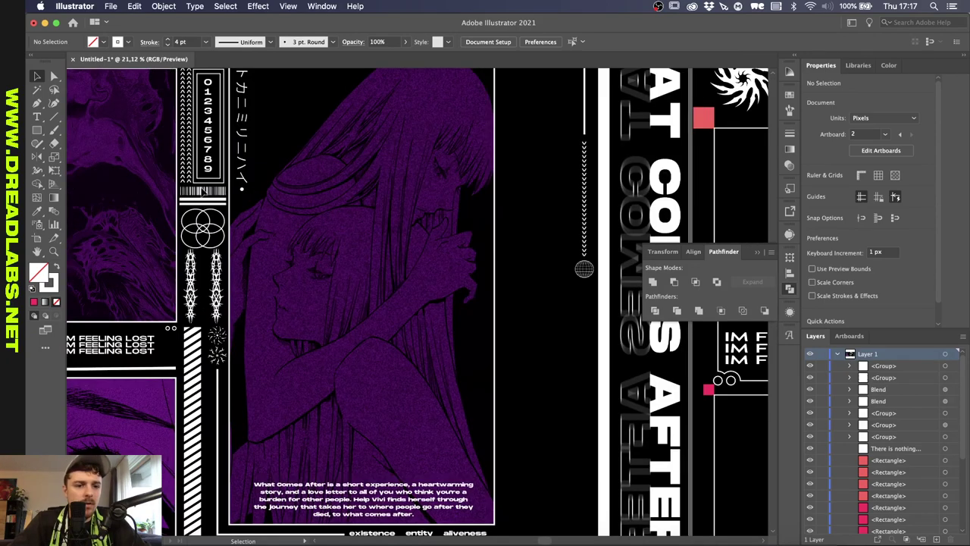
scroll(530, 392, right, 4)
scroll(530, 392, up, 2)
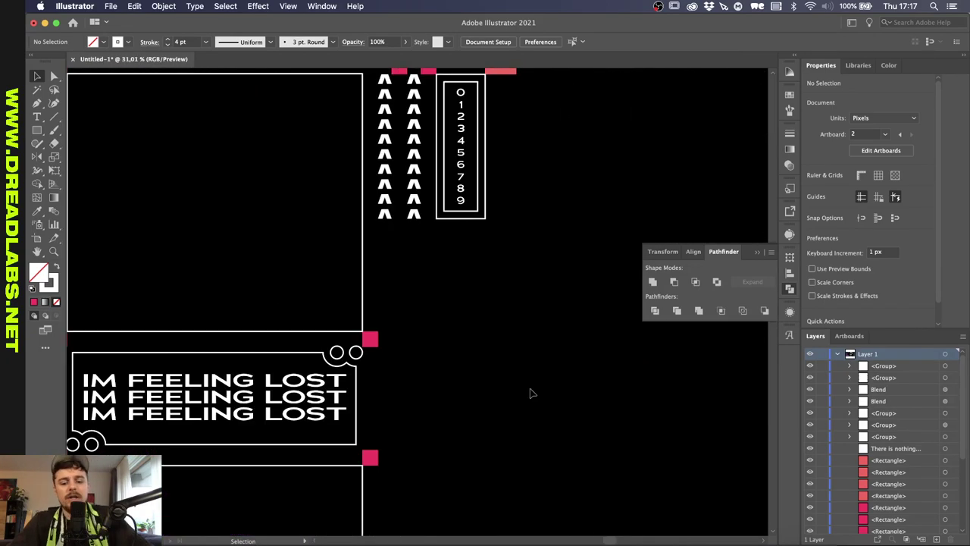
key(t)
scroll(451, 262, up, 3)
key(v)
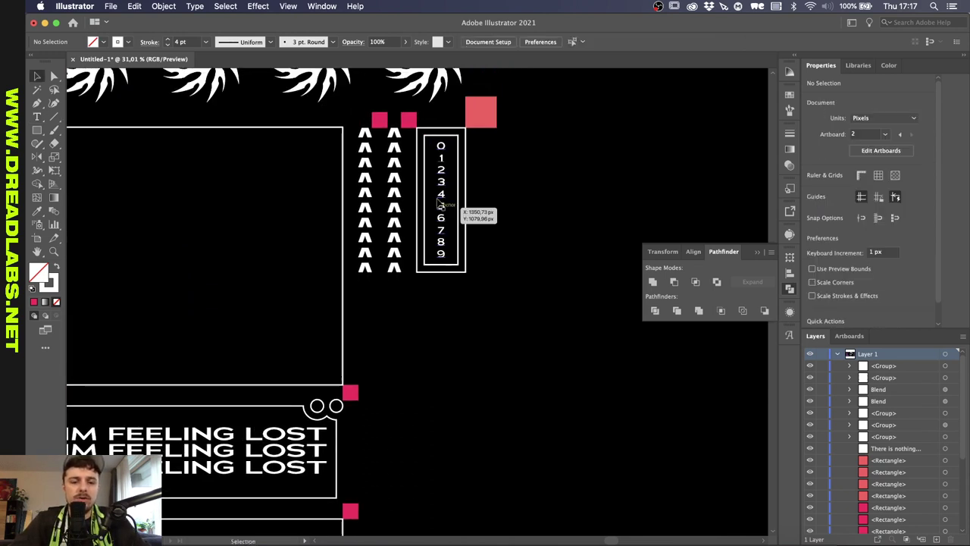
- Copy the two pink spacer squares from above the chevron columns to directly beneath them, level with the number frame's lower edge
click(395, 114)
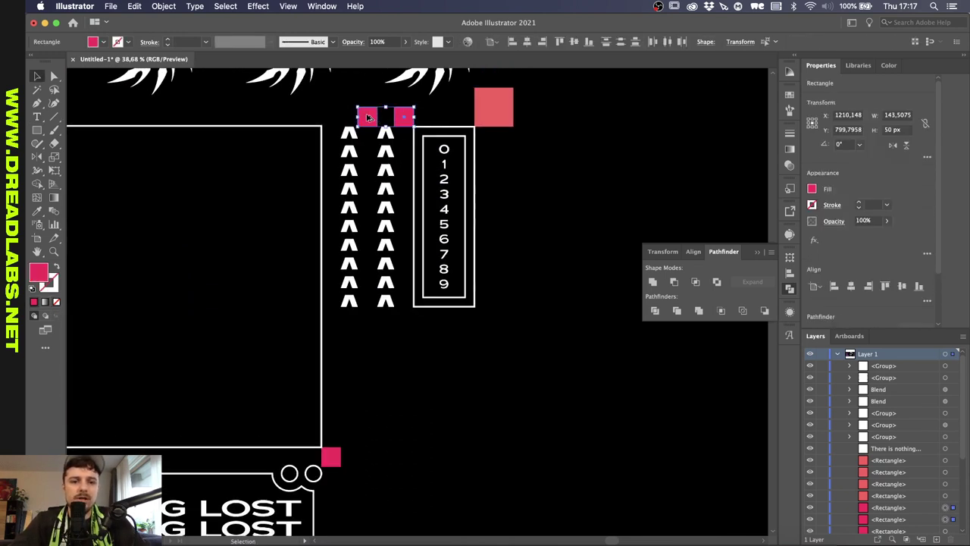
shift+click(367, 115)
drag(368, 115, 372, 321)
click(436, 340)
scroll(438, 304, up, 3)
scroll(442, 276, up, 7)
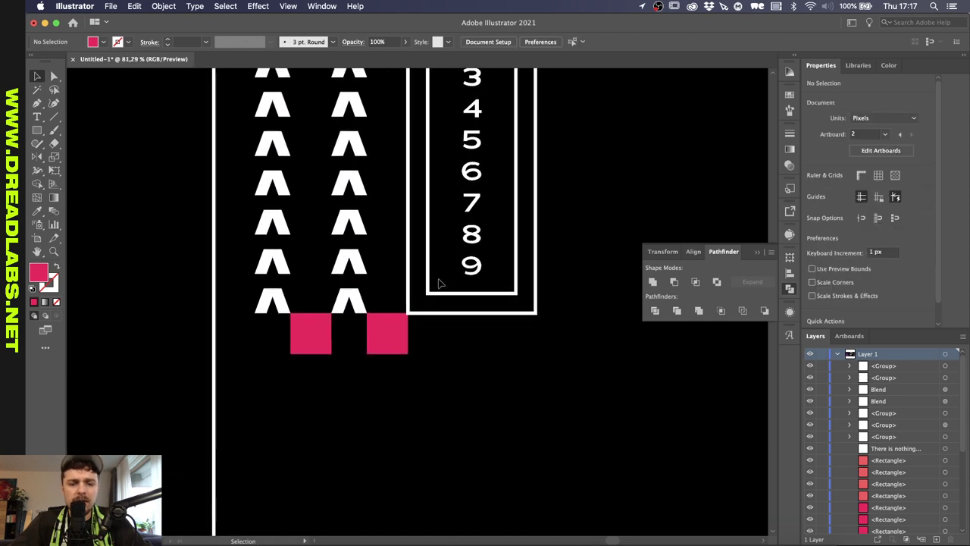
scroll(429, 294, up, 2)
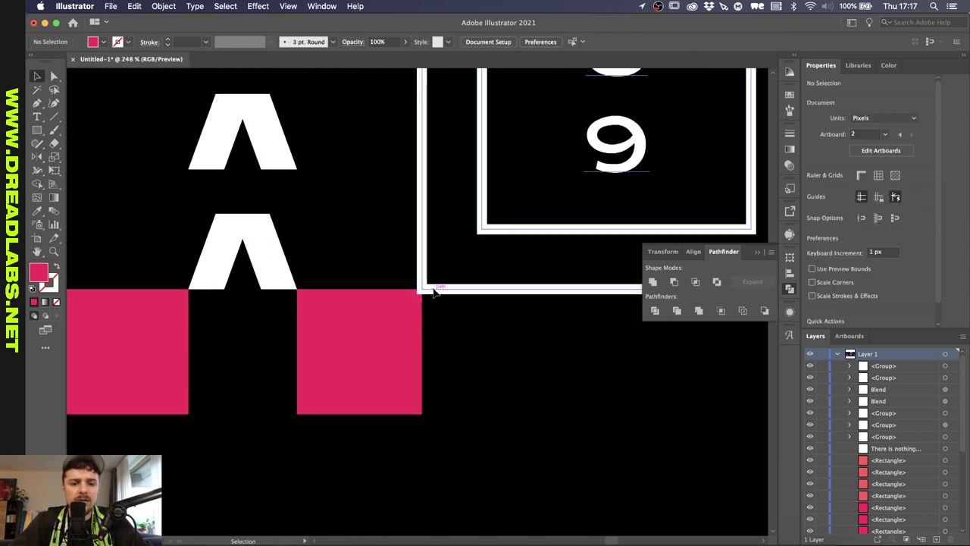
- Isolate the number frame group and align the outer rectangle's stroke to the inside
click(497, 229)
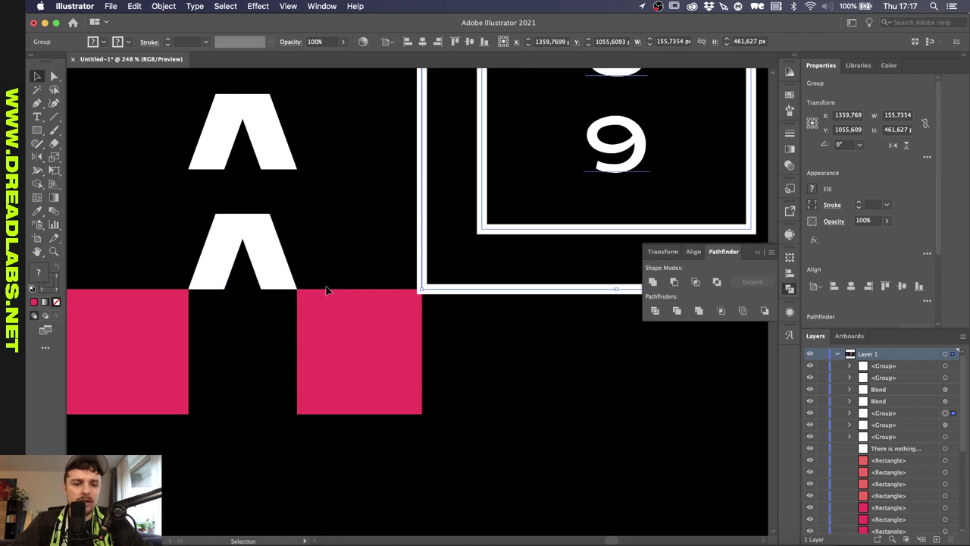
scroll(333, 290, down, 2)
double_click(473, 244)
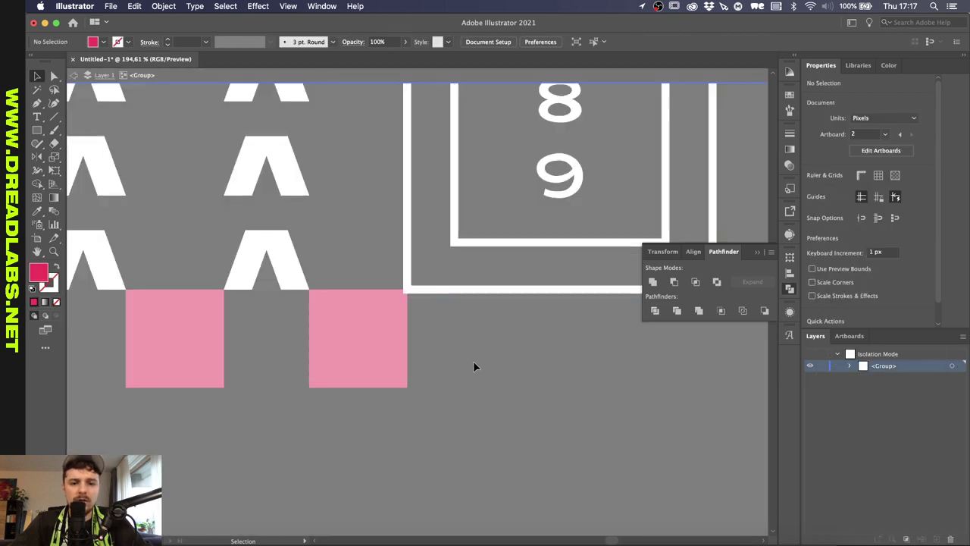
click(434, 199)
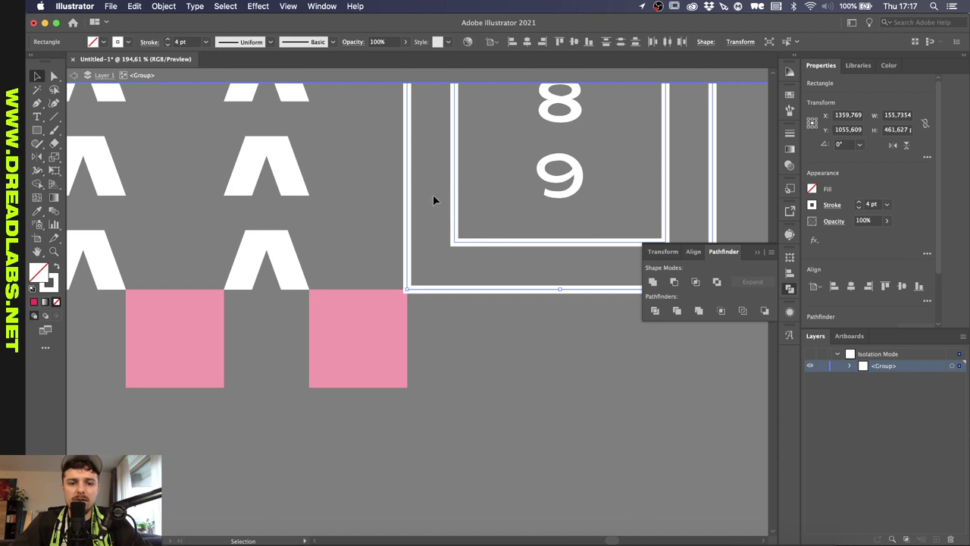
click(151, 43)
click(86, 103)
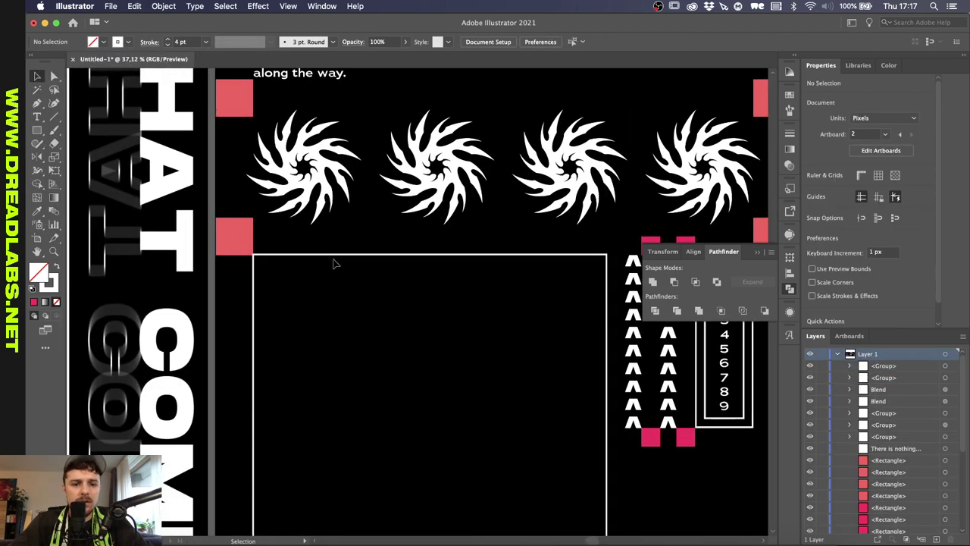
- Select the two image panels' group and align its stroke to the outside
click(336, 262)
scroll(336, 261, down, 5)
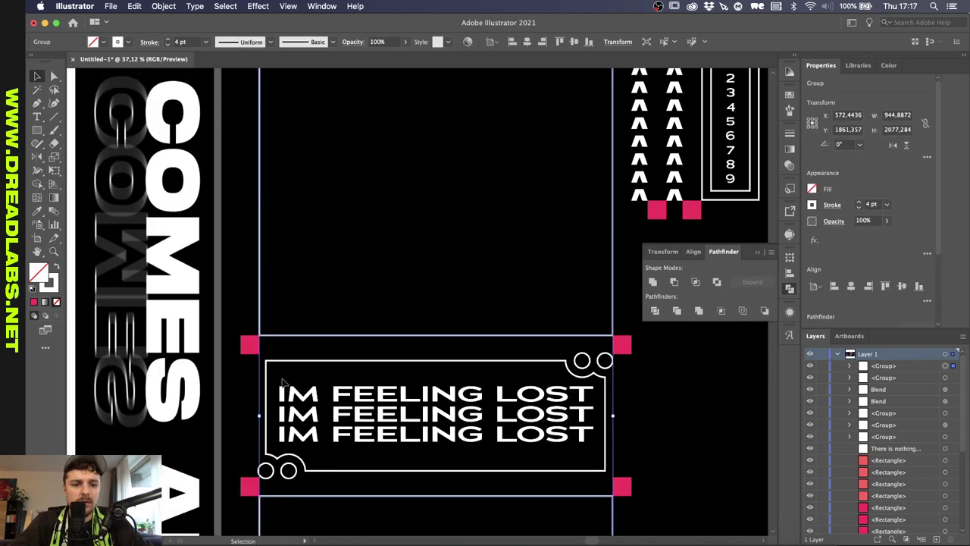
scroll(282, 382, down, 3)
scroll(276, 400, down, 5)
scroll(275, 400, up, 5)
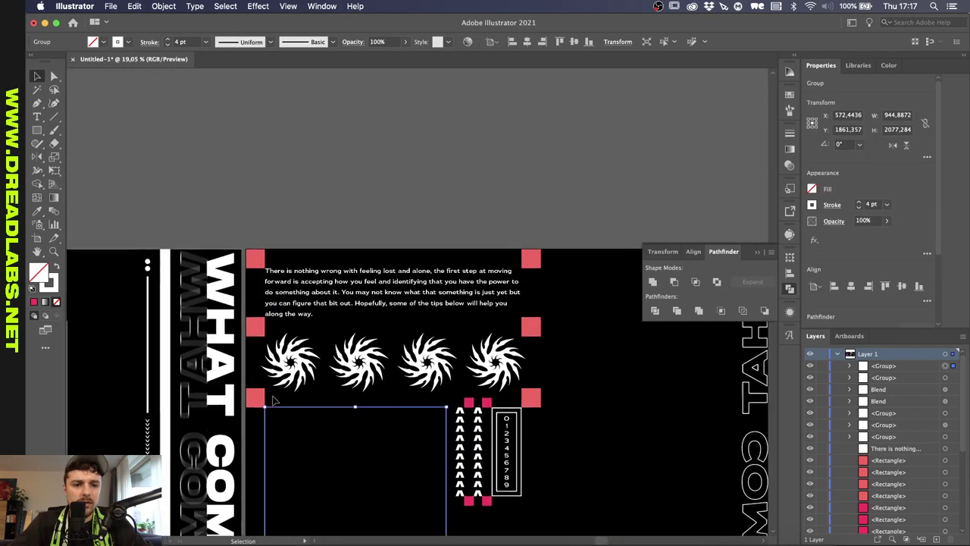
scroll(275, 400, up, 5)
scroll(275, 401, right, 5)
scroll(274, 400, down, 5)
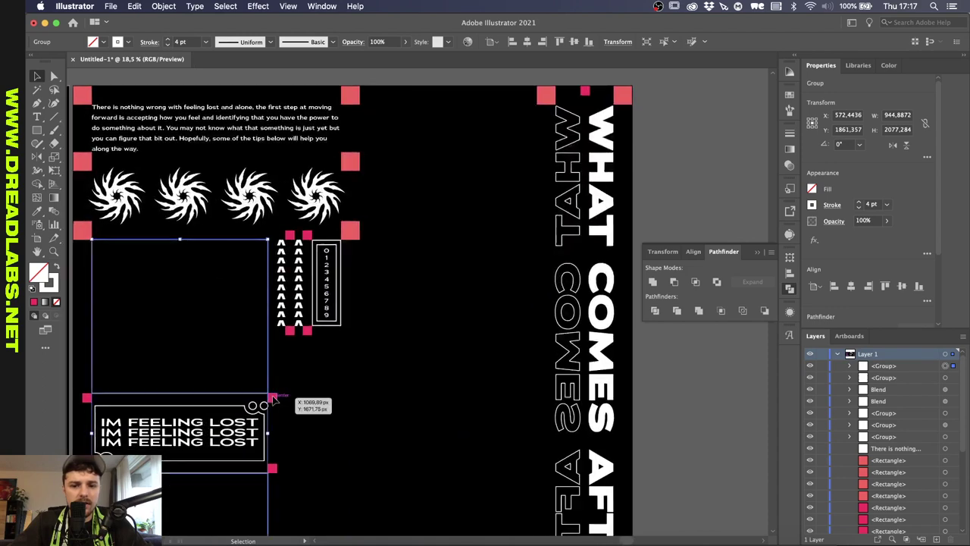
scroll(274, 401, up, 4)
click(155, 42)
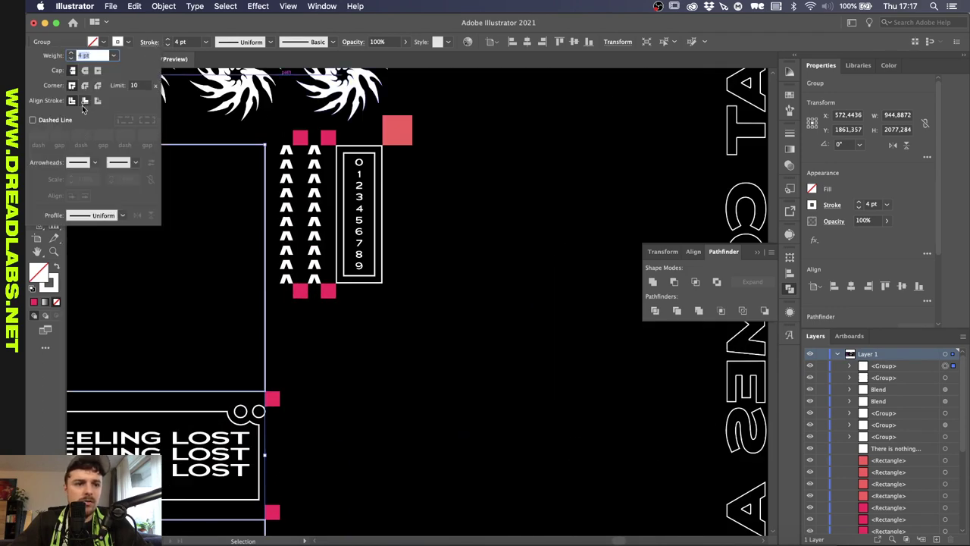
click(97, 102)
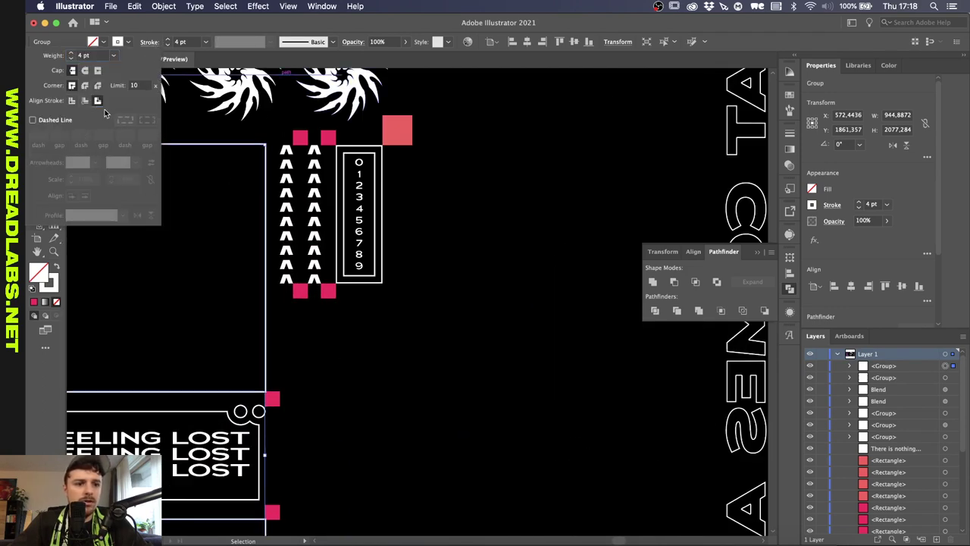
- Copy spacer squares along the row beneath the chevrons, beside the panel's edge and at the number frame's outer lower corner
drag(551, 377, 578, 377)
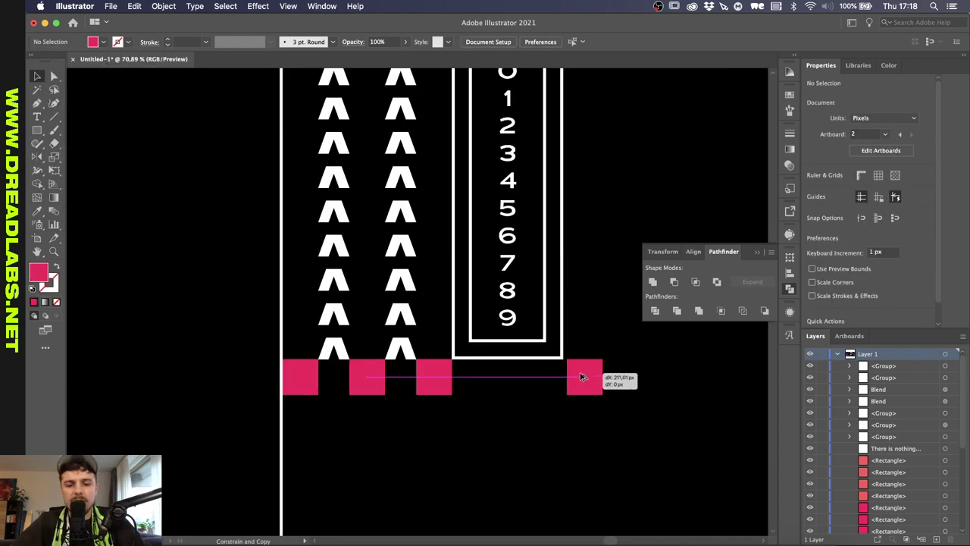
click(537, 441)
scroll(531, 425, down, 1)
- Add the text "dreadlabs" in the Code 128 barcode font below the spacer squares
key(t)
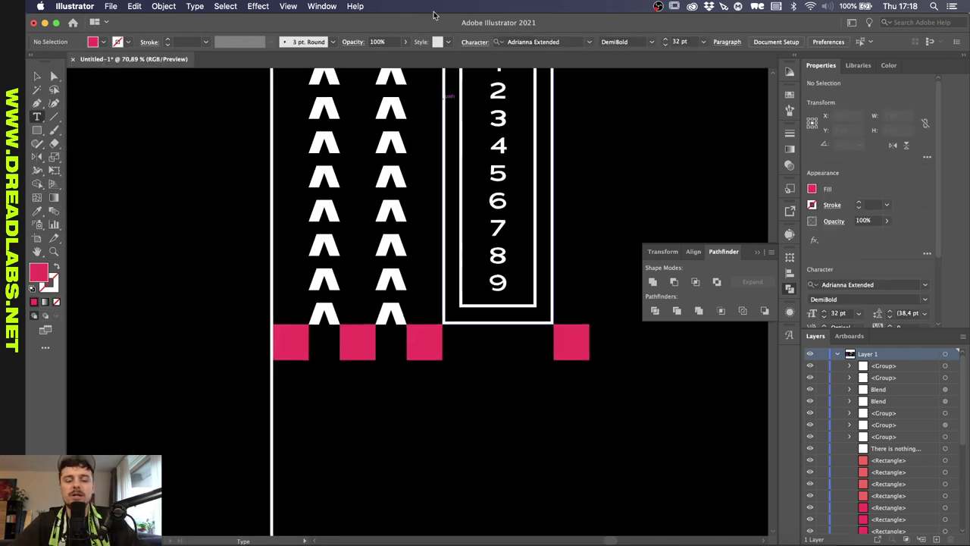
click(589, 42)
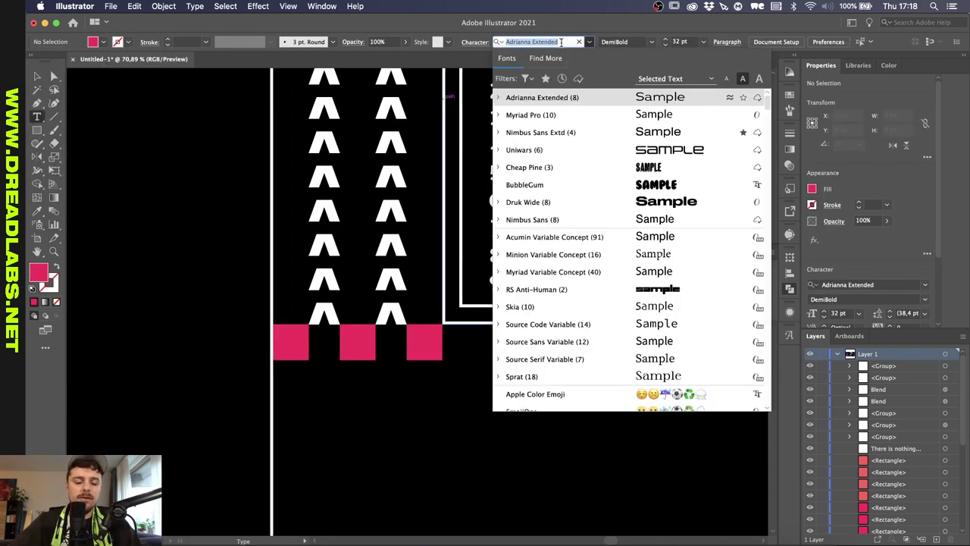
text(code)
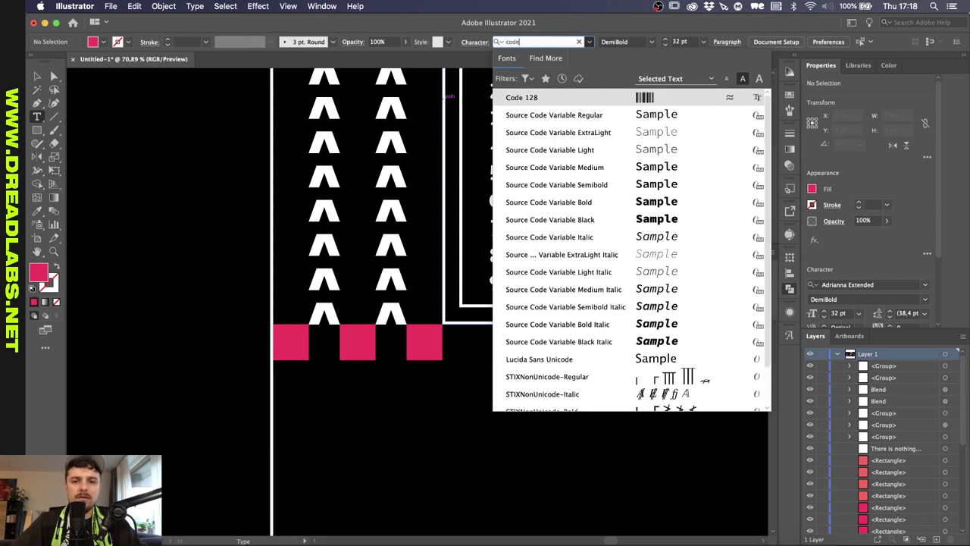
click(534, 99)
click(385, 440)
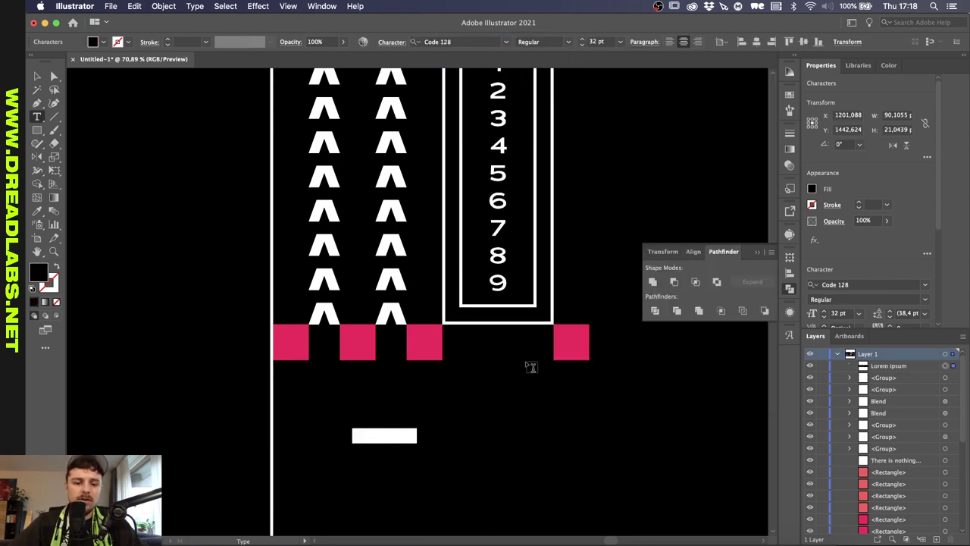
text(d)
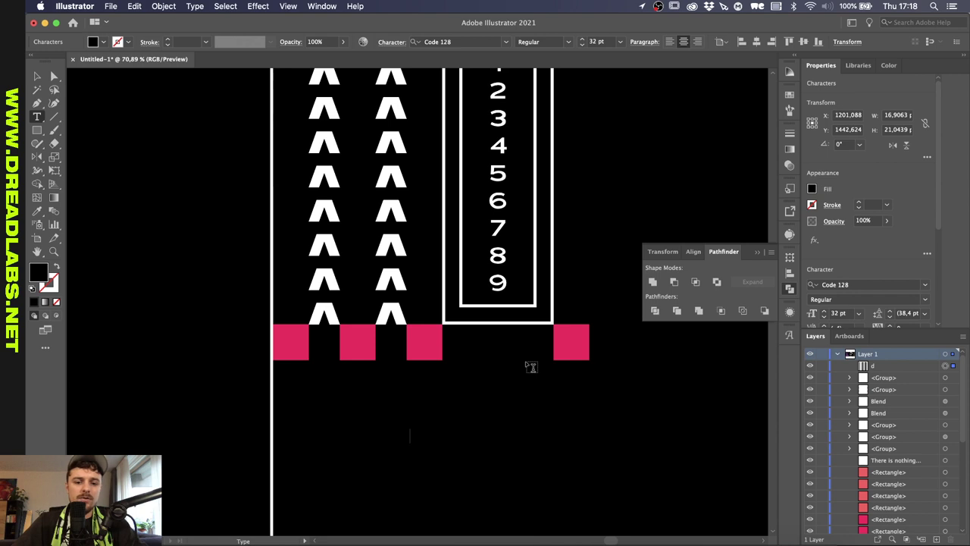
text(readlabs)
- Fill the barcode text with white and scale it up to about 164 pt
click(888, 65)
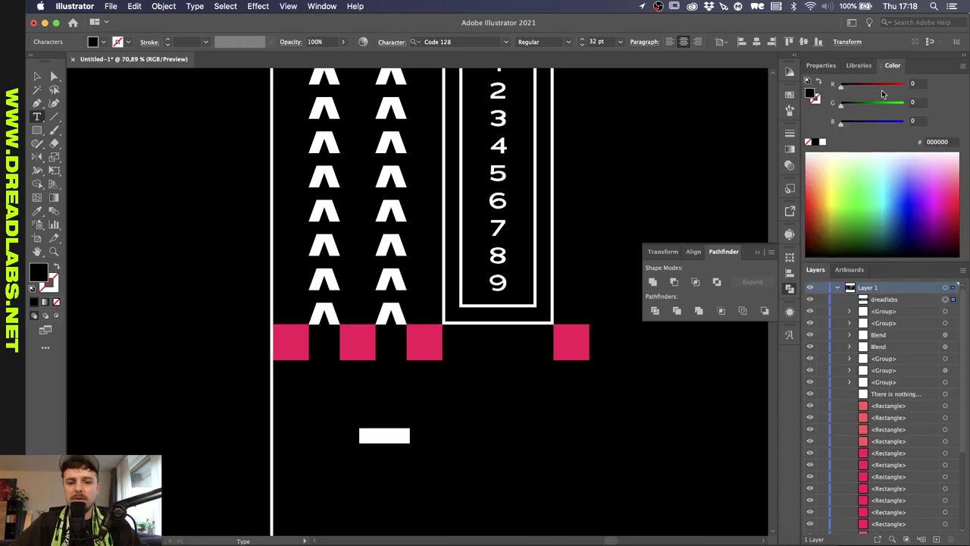
click(822, 142)
key(Escape)
click(36, 88)
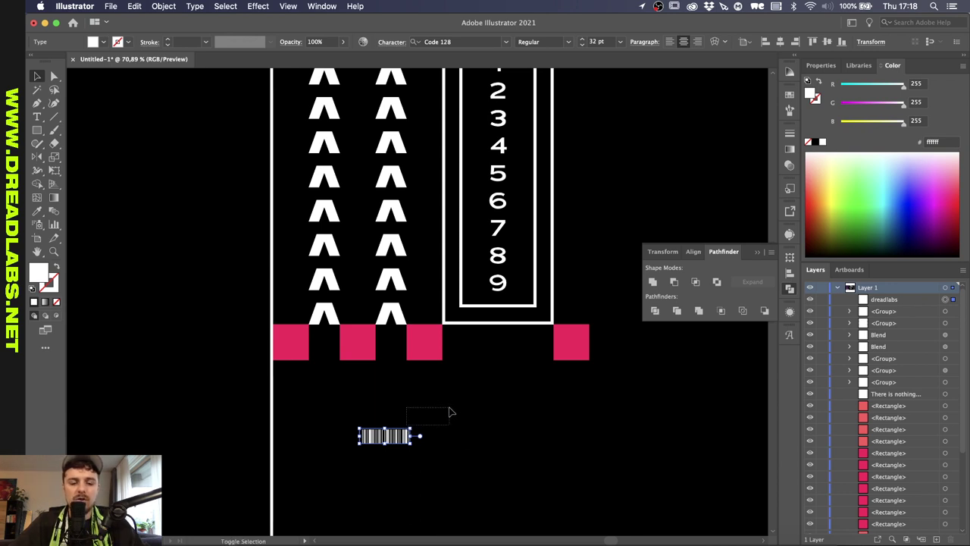
drag(413, 429, 616, 367)
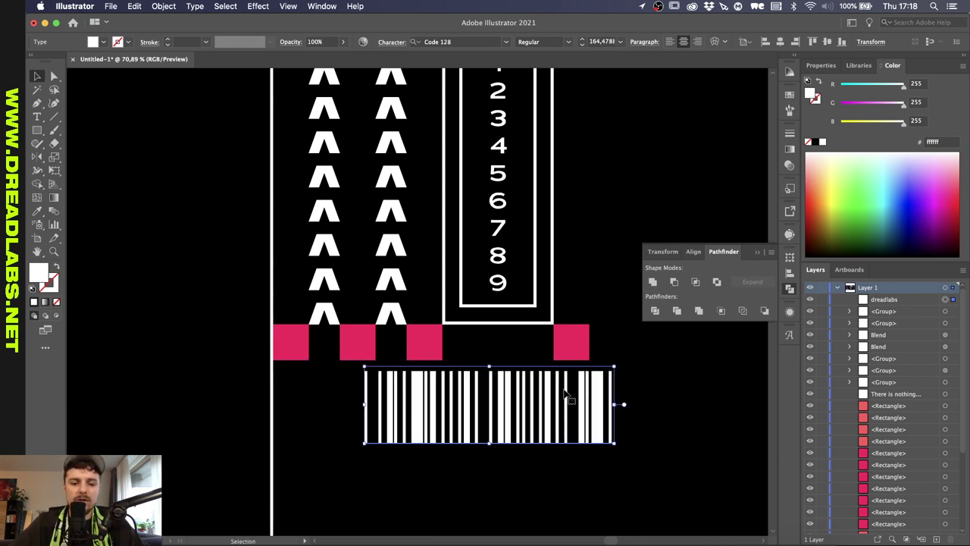
- Convert the barcode to outlines and fit it beneath the spacer row, from the first chevron column to the number frame's outer edge
drag(553, 402, 472, 389)
right_click(511, 405)
click(545, 398)
drag(557, 397, 554, 396)
drag(432, 434, 433, 403)
click(503, 450)
scroll(503, 451, down, 3)
scroll(505, 452, down, 5)
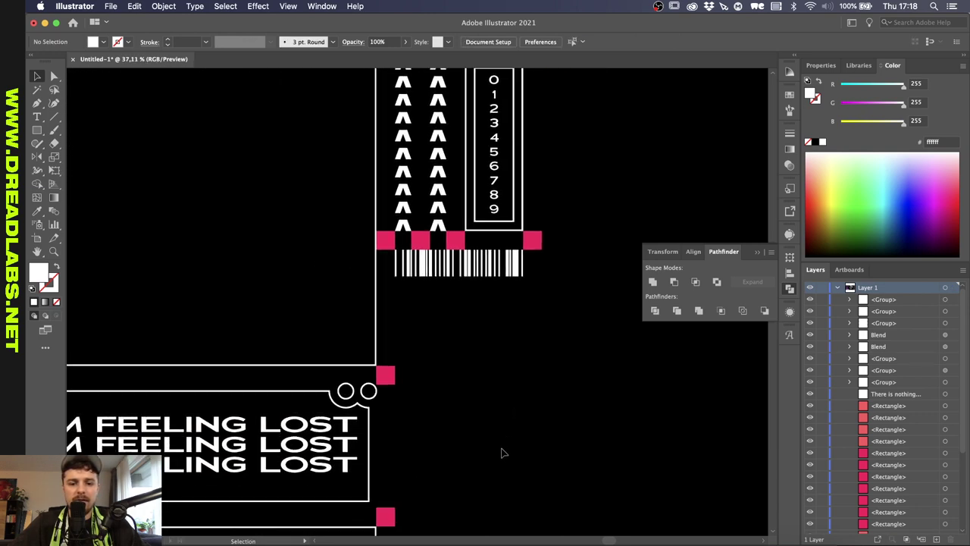
- Duplicate the outermost spacer square downward twice and delete the middle copy, leaving a one-square gap beside the barcode
scroll(504, 453, up, 3)
scroll(610, 369, up, 1)
scroll(520, 374, up, 2)
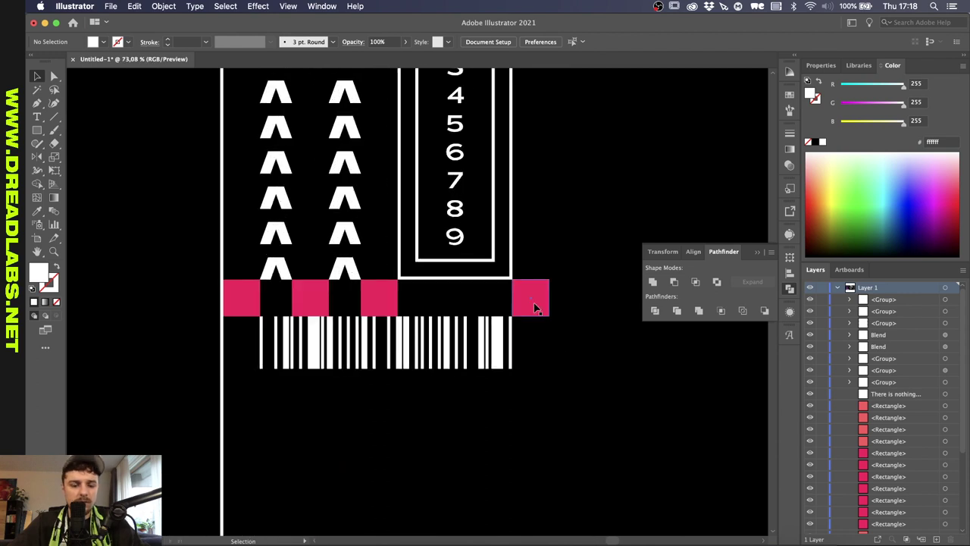
drag(534, 308, 533, 339)
key(super+d)
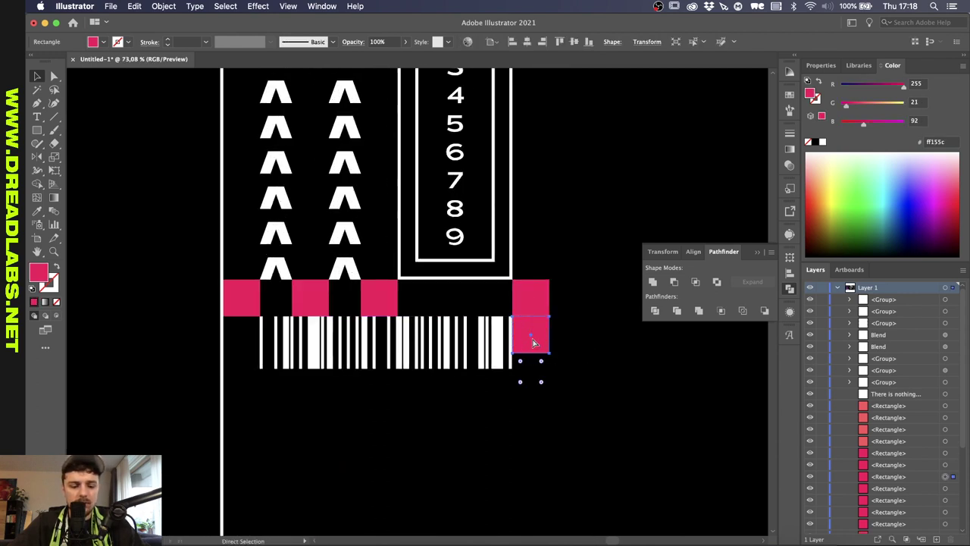
click(533, 339)
key(Delete)
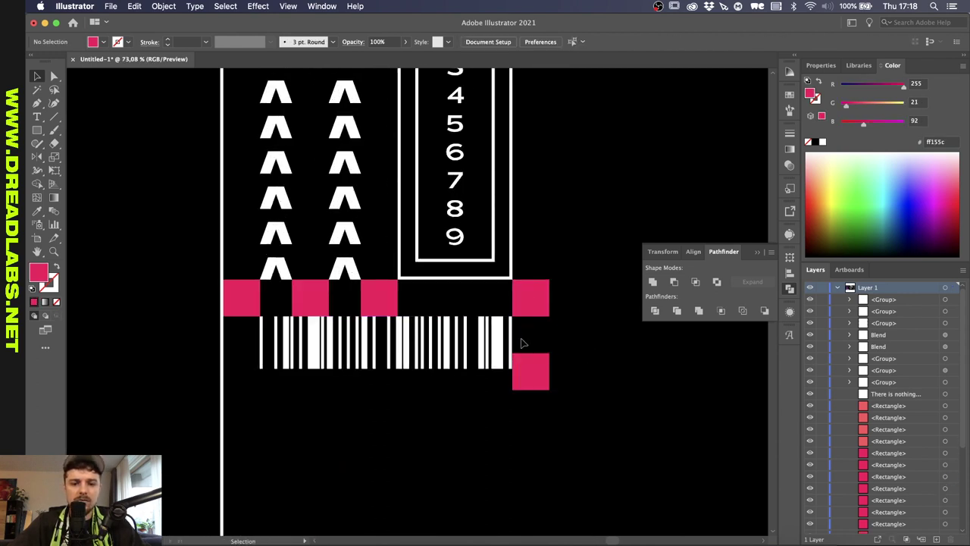
- Shorten the barcode vertically until its lower edge is level with the top of the lower spacer square
scroll(476, 346, up, 2)
click(479, 348)
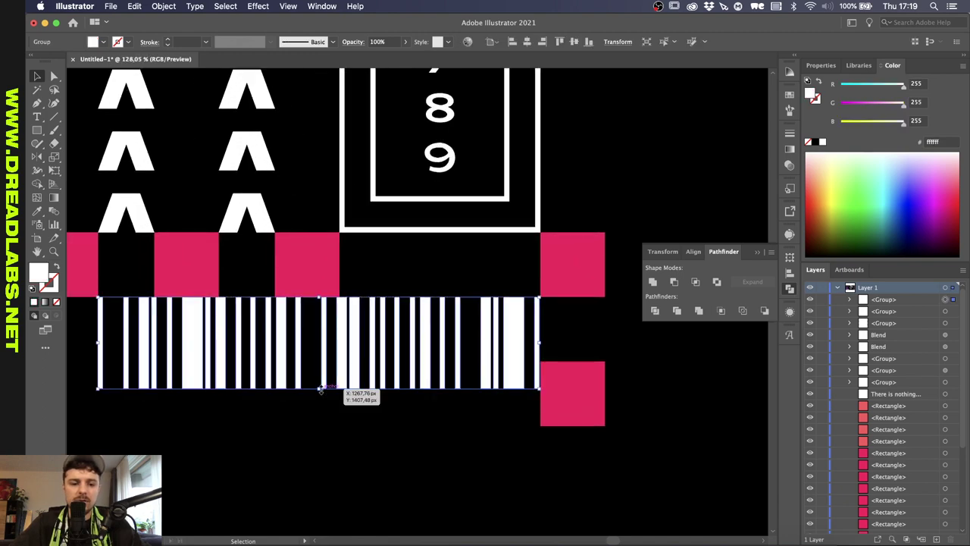
click(326, 413)
- Draw a horizontal line about 343 px long below the barcode with the Pen tool and copy the number frame's stroke style onto it
scroll(330, 423, down, 4)
scroll(444, 303, up, 2)
key(p)
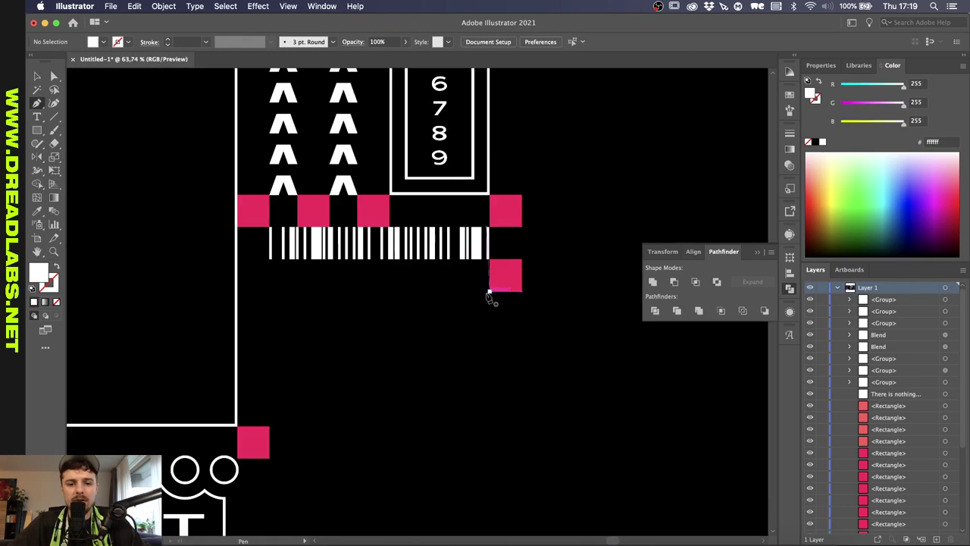
click(489, 291)
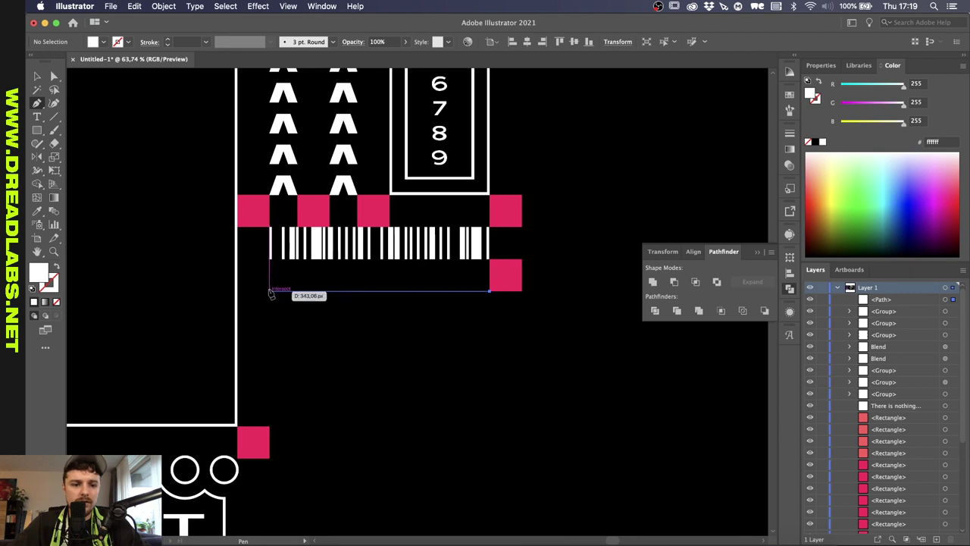
click(269, 291)
key(i)
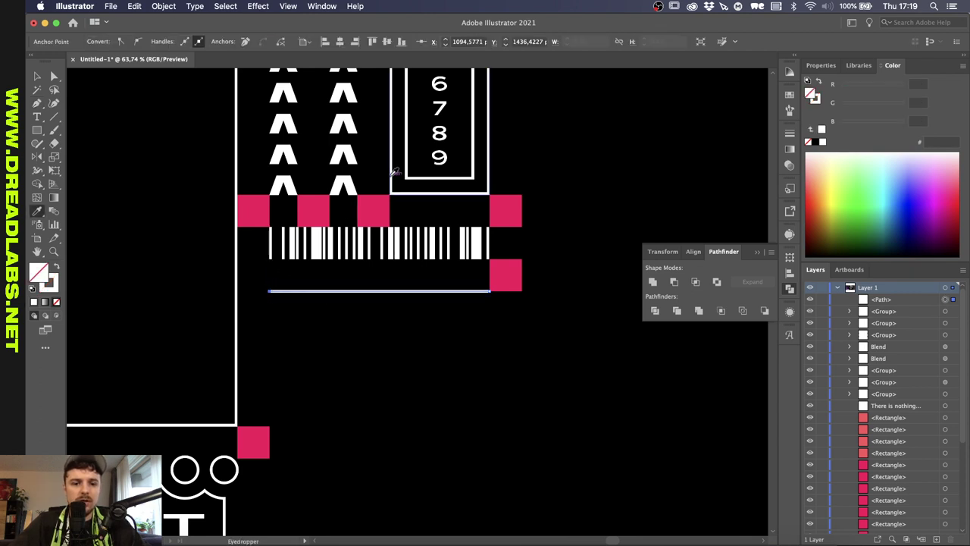
click(391, 175)
key(v)
click(363, 318)
scroll(363, 317, down, 2)
scroll(363, 317, up, 1)
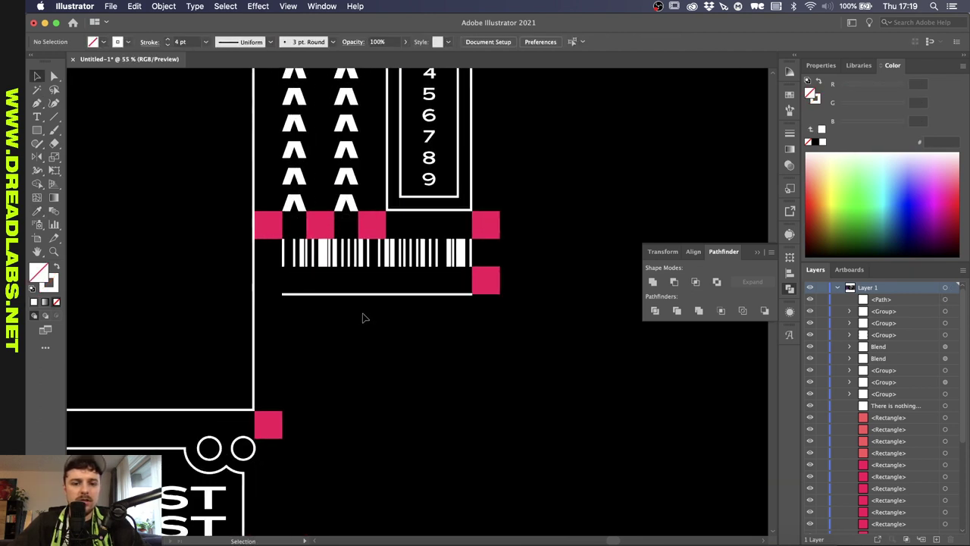
- Duplicate the line below the barcode one spacer-square height lower, gauging the gap with a temporary square copy and deleting that copy
scroll(460, 294, up, 1)
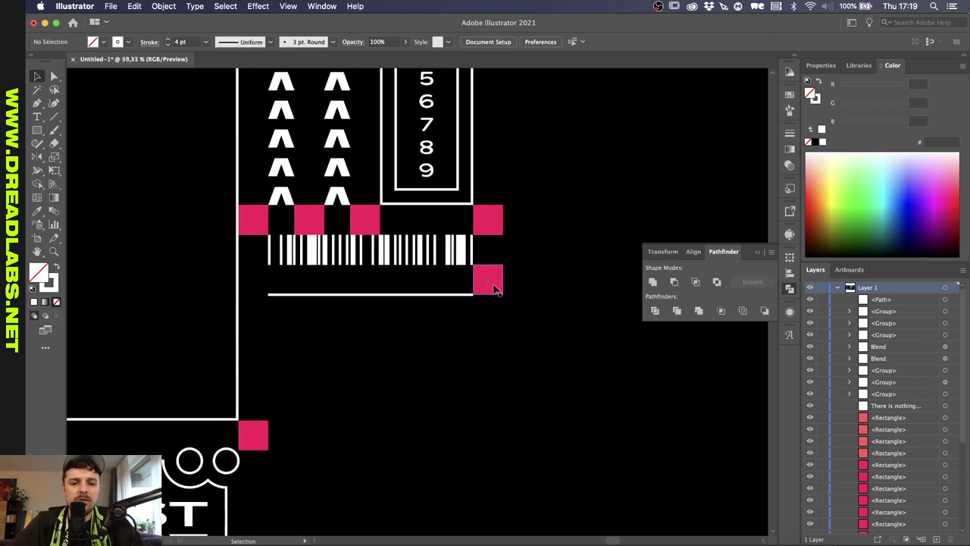
drag(493, 289, 487, 305)
click(515, 307)
click(489, 311)
key(Delete)
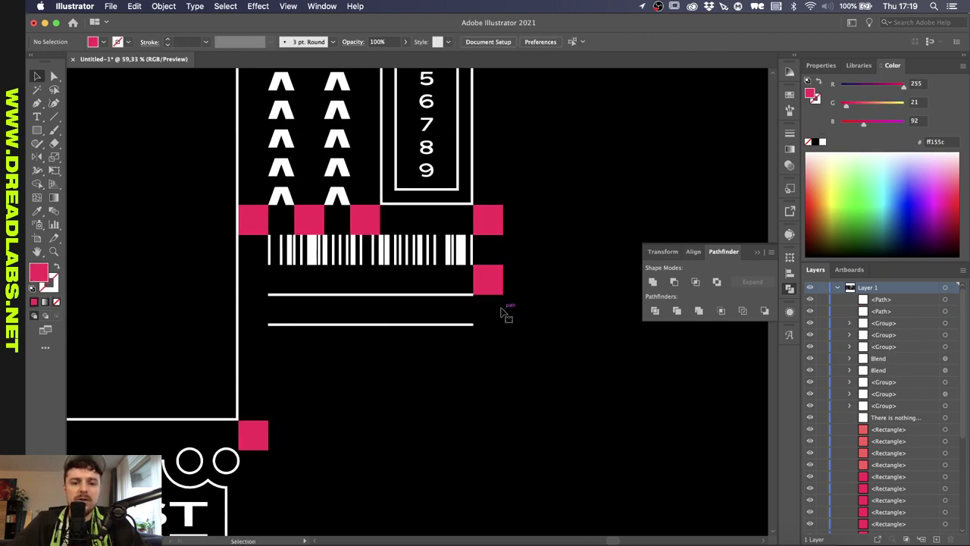
- Add another spacer square on the column's outer side, with its upper edge level with the second line
scroll(501, 308, down, 5)
right_click(501, 309)
click(524, 273)
scroll(524, 273, up, 5)
drag(457, 324, 458, 379)
scroll(458, 379, down, 5)
scroll(142, 270, up, 5)
scroll(144, 271, down, 3)
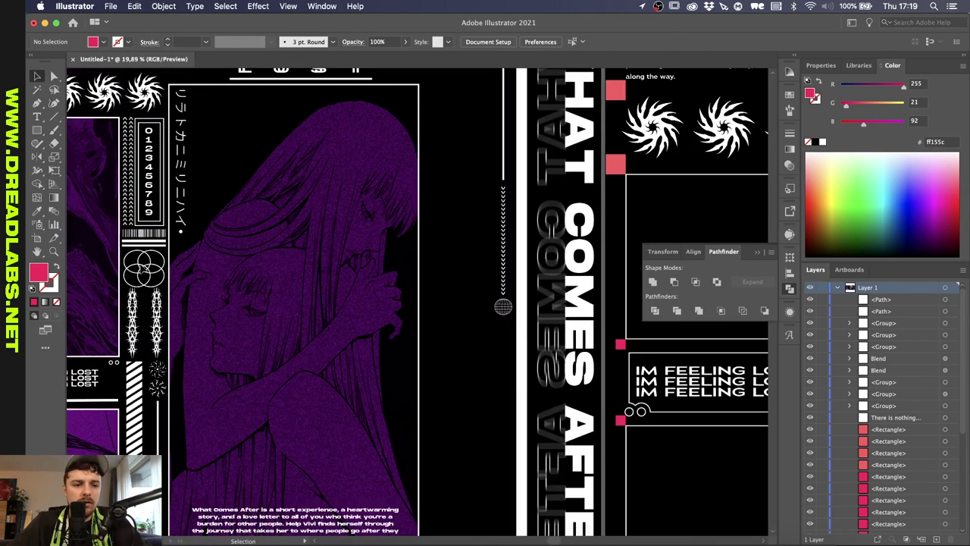
- Draw a circle about 130 px wide below the lines, starting at the panel-corner spacer square, and copy the line's stroke style onto it
scroll(503, 306, right, 10)
scroll(143, 266, up, 3)
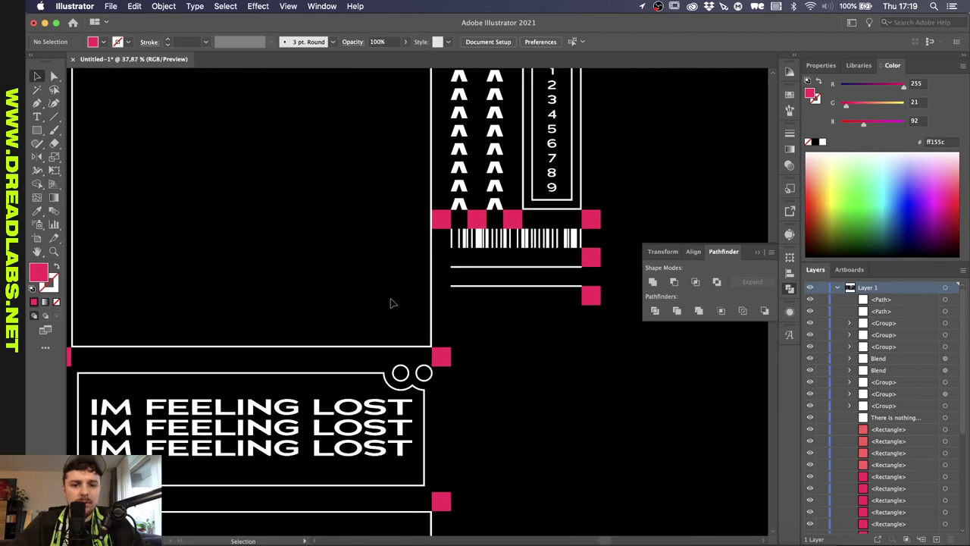
key(l)
scroll(460, 333, up, 4)
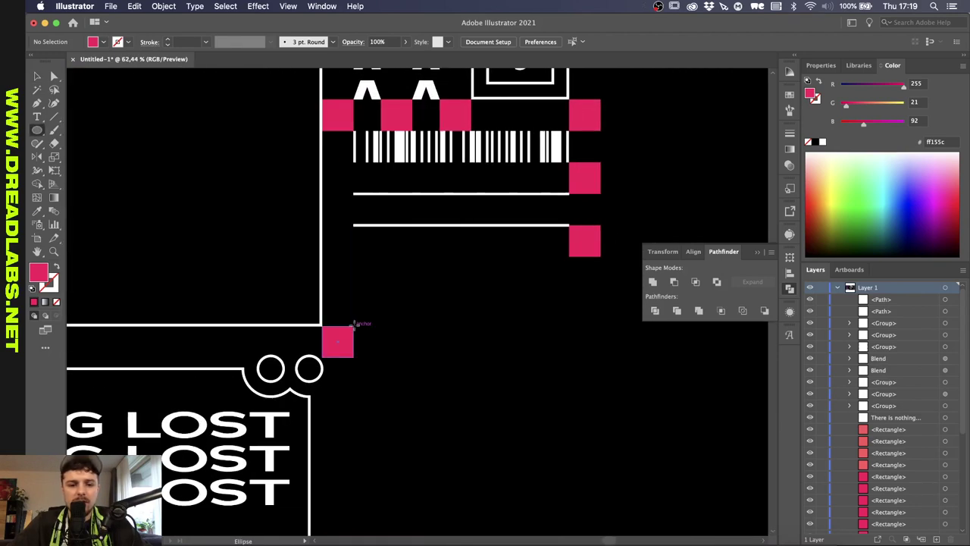
drag(353, 324, 435, 245)
key(i)
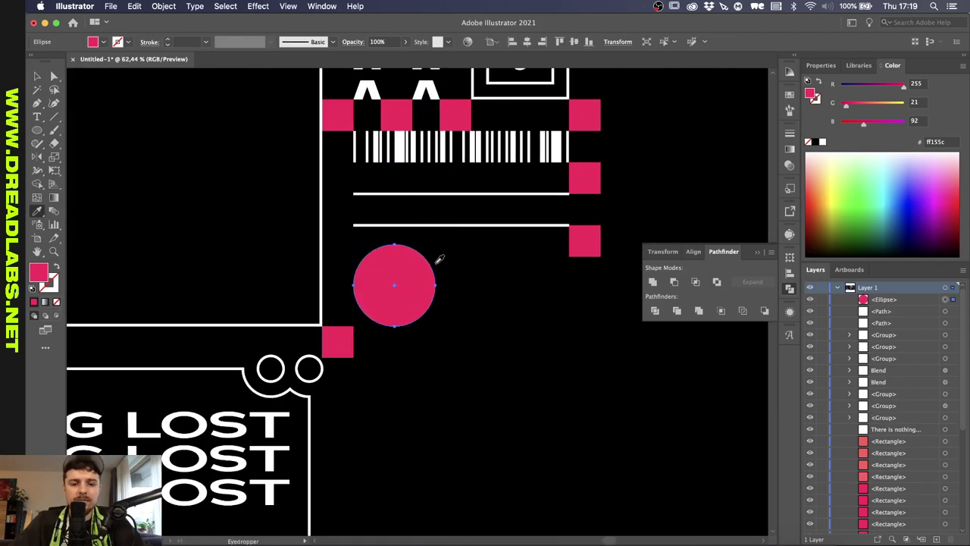
click(439, 224)
key(v)
scroll(451, 317, up, 2)
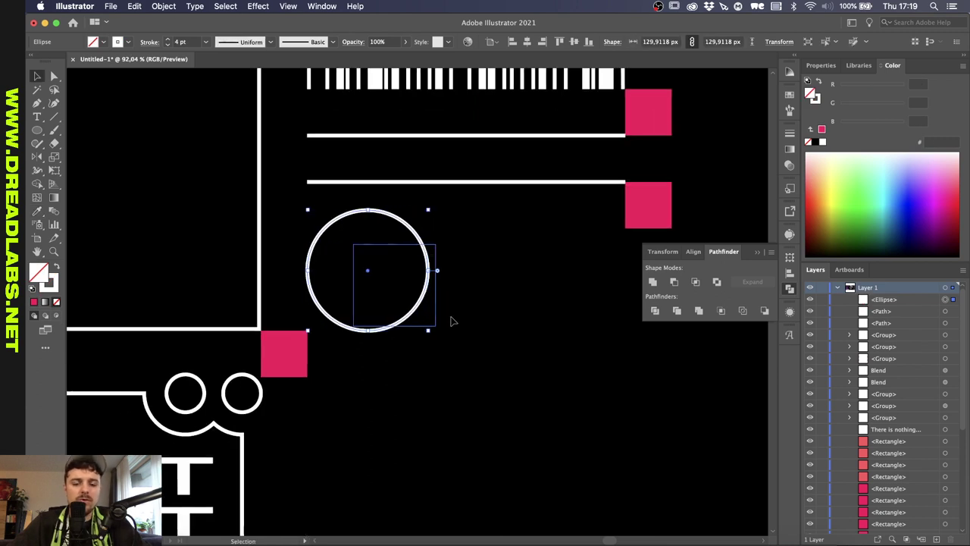
- Duplicate the circle sideways by half its width and copy the pair downward by half its height, forming four overlapping circles
drag(419, 240, 507, 237)
shift+click(350, 271)
drag(383, 237, 379, 297)
key(super+y)
scroll(392, 294, up, 3)
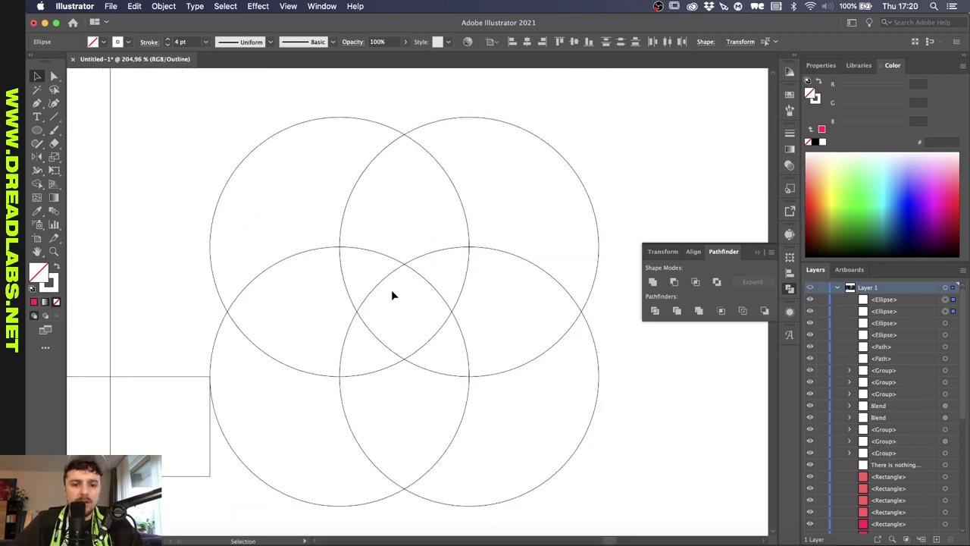
key(super+y)
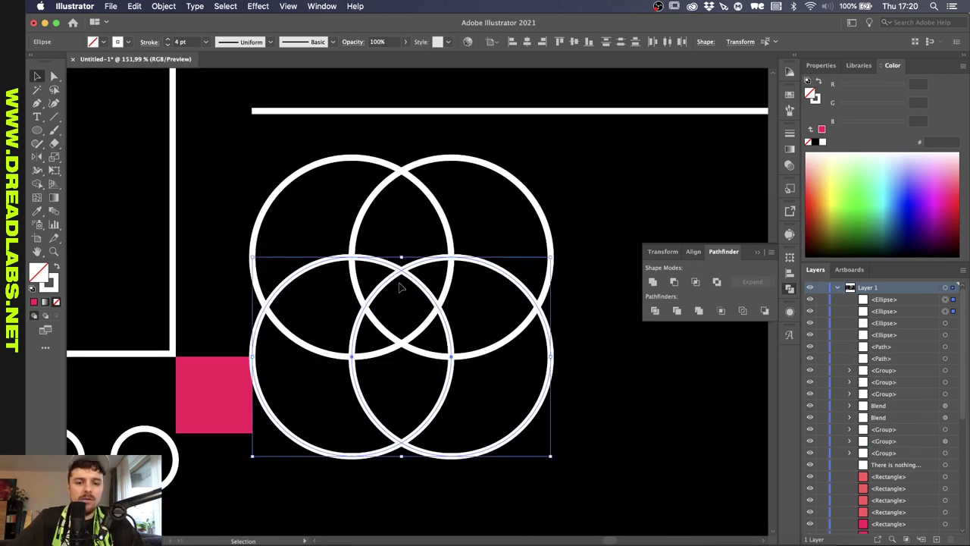
- Group the four circles and stretch the group horizontally to the full length of the lines above
scroll(391, 294, down, 3)
scroll(350, 325, down, 3)
key(super+g)
key(v)
scroll(376, 306, up, 5)
drag(453, 338, 607, 342)
scroll(499, 407, down, 10)
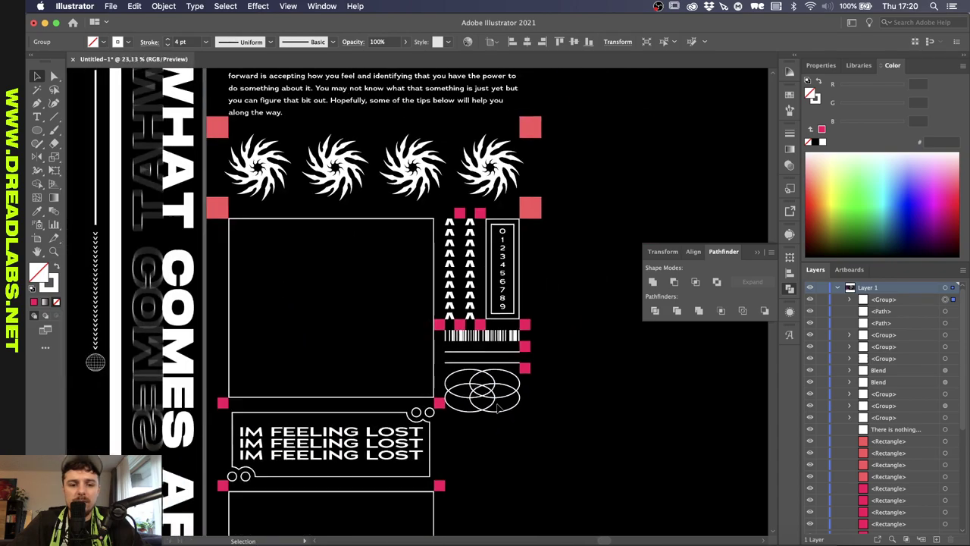
- Shorten the ellipse group vertically until its lower edge is level with the top of the panel-corner spacer square
scroll(498, 407, down, 3)
scroll(497, 408, down, 3)
scroll(497, 409, up, 3)
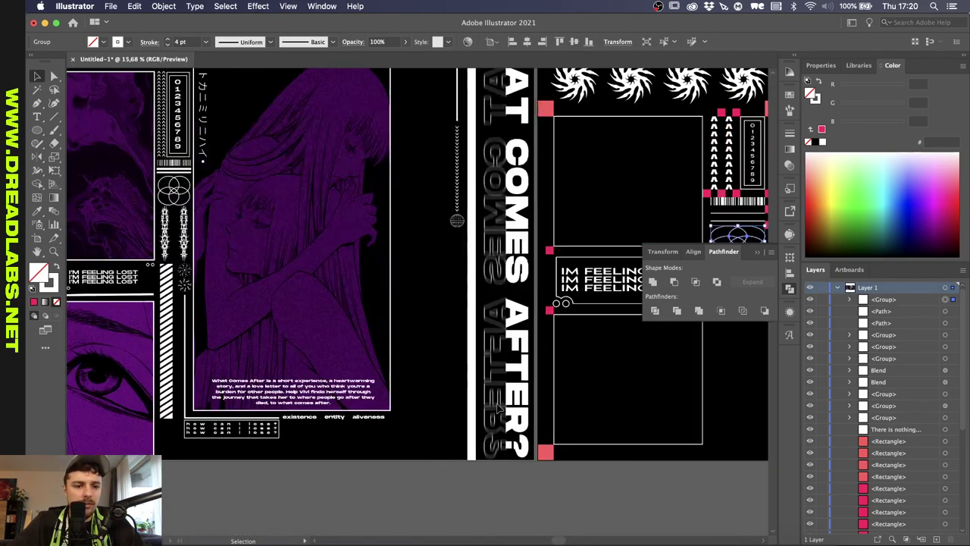
scroll(498, 408, up, 5)
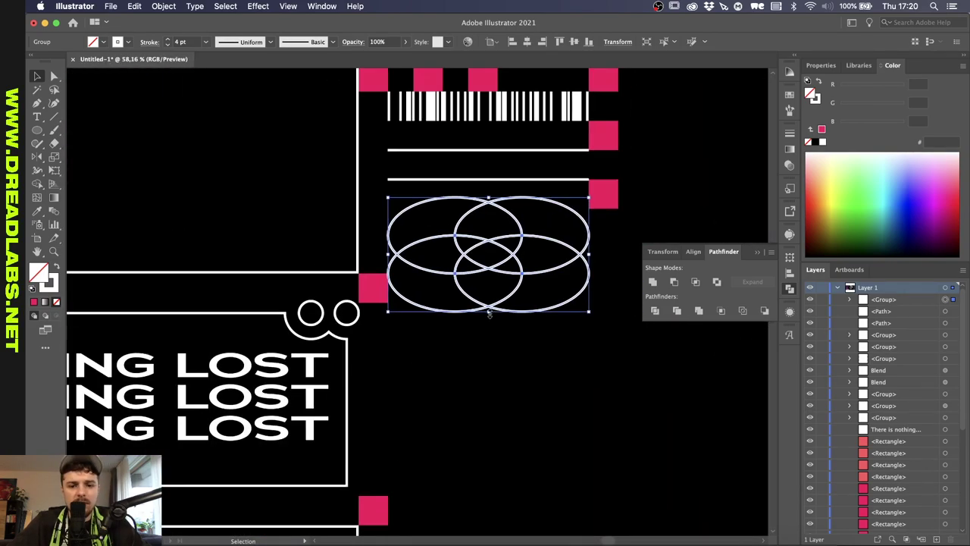
drag(487, 314, 485, 275)
scroll(590, 203, up, 3)
- Add 6 px to both dimensions of the ellipse group, making it 348.75 px wide and 135.91 px high
click(820, 66)
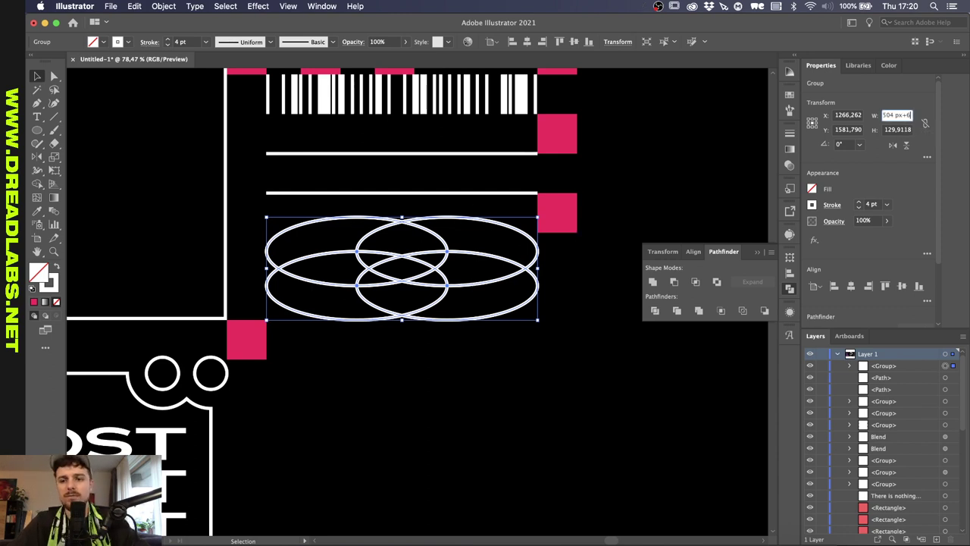
key(Tab)
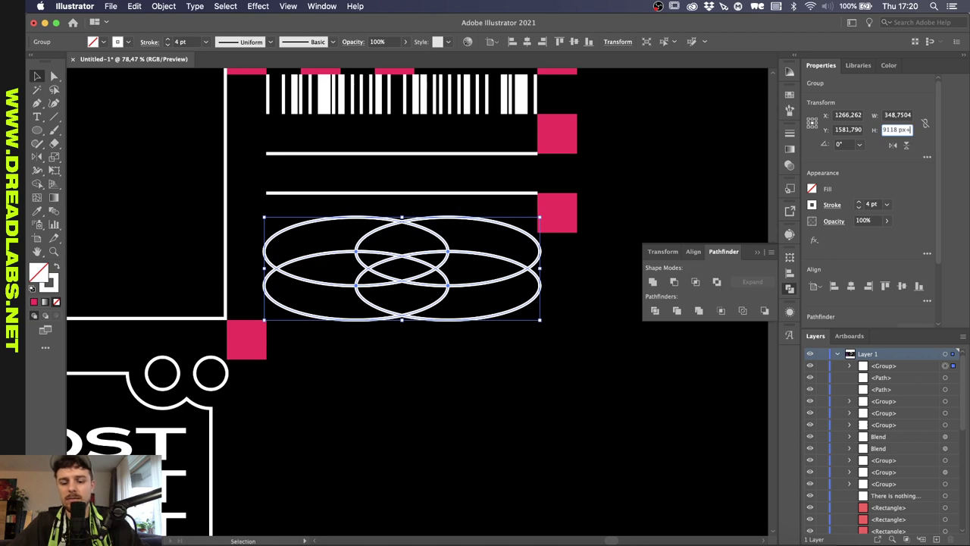
key(Return)
click(392, 385)
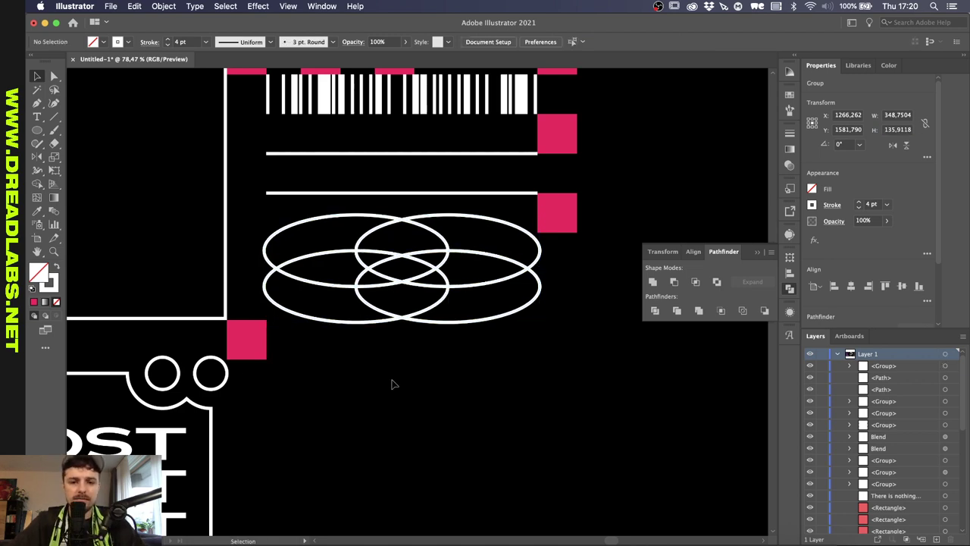
- Duplicate the panel-corner spacer square straight across to the column's outer side, below the ellipse group
scroll(392, 385, down, 3)
drag(325, 296, 552, 296)
key(super+z)
key(a)
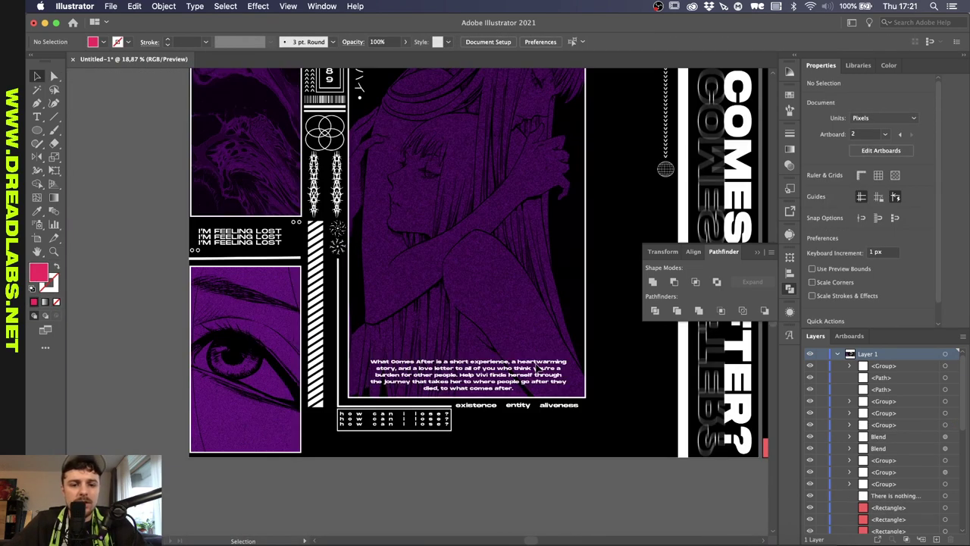
- Examine the reference poster's header, image frames and the decorative column elements beneath its overlapping circles
scroll(415, 336, right, 4)
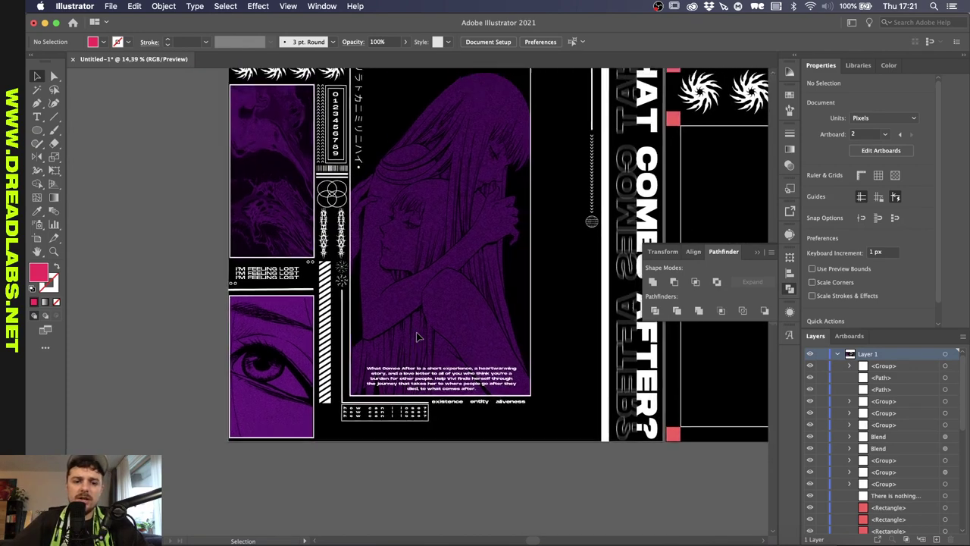
scroll(416, 337, down, 5)
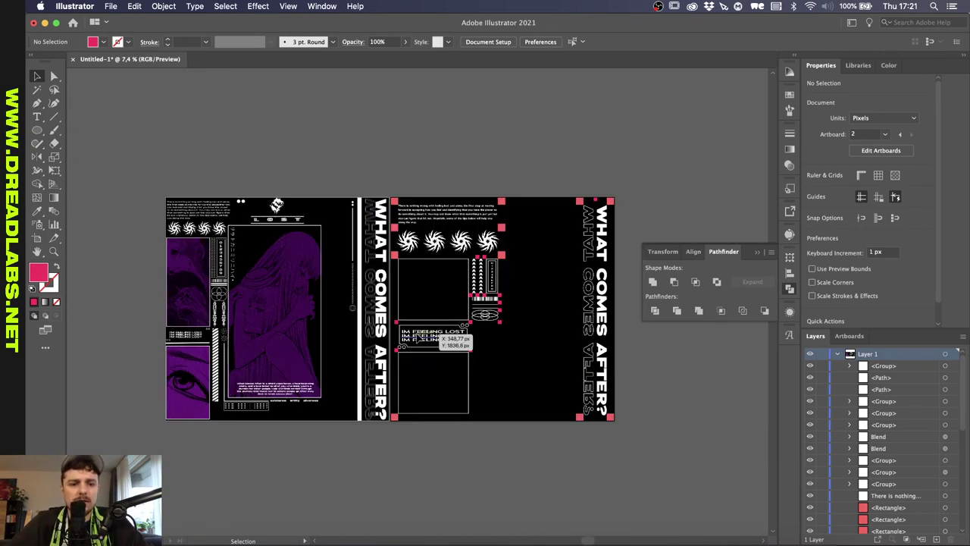
scroll(278, 202, up, 8)
scroll(398, 144, down, 3)
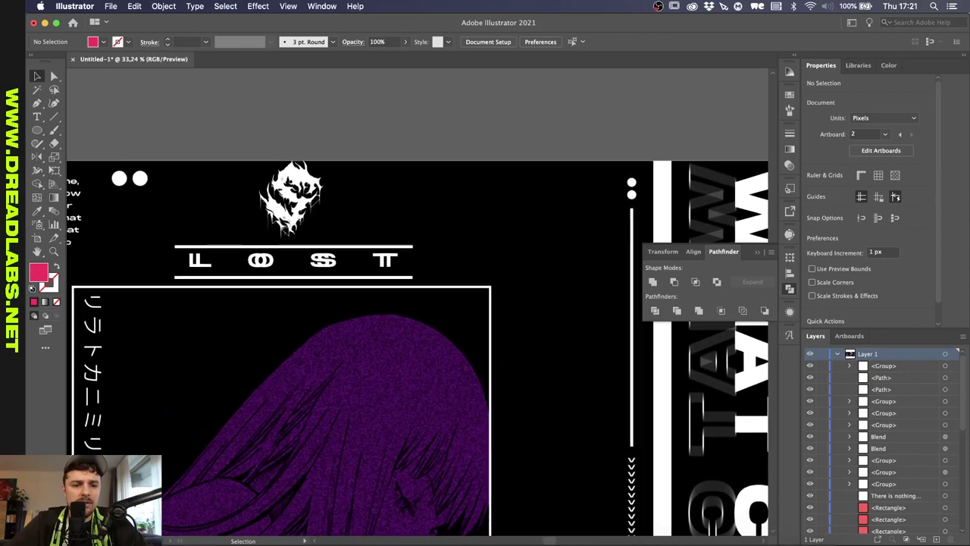
scroll(271, 253, down, 2)
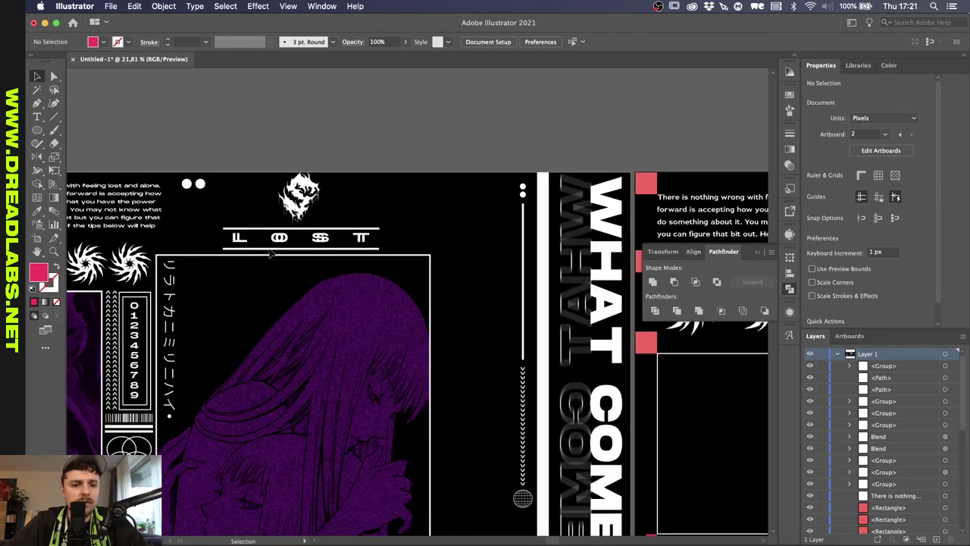
scroll(360, 234, down, 1)
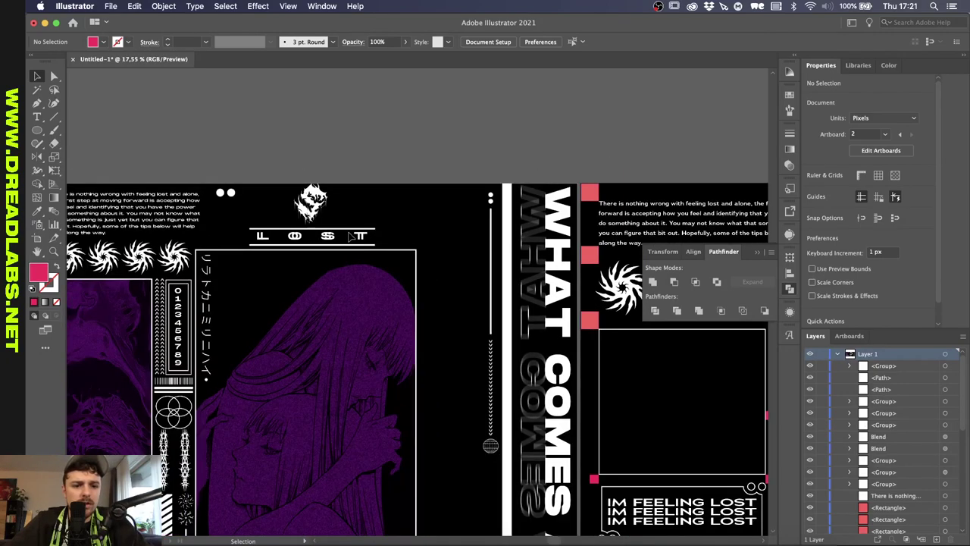
scroll(326, 364, up, 1)
scroll(307, 501, down, 5)
scroll(307, 500, left, 2)
scroll(457, 476, down, 3)
scroll(458, 476, up, 2)
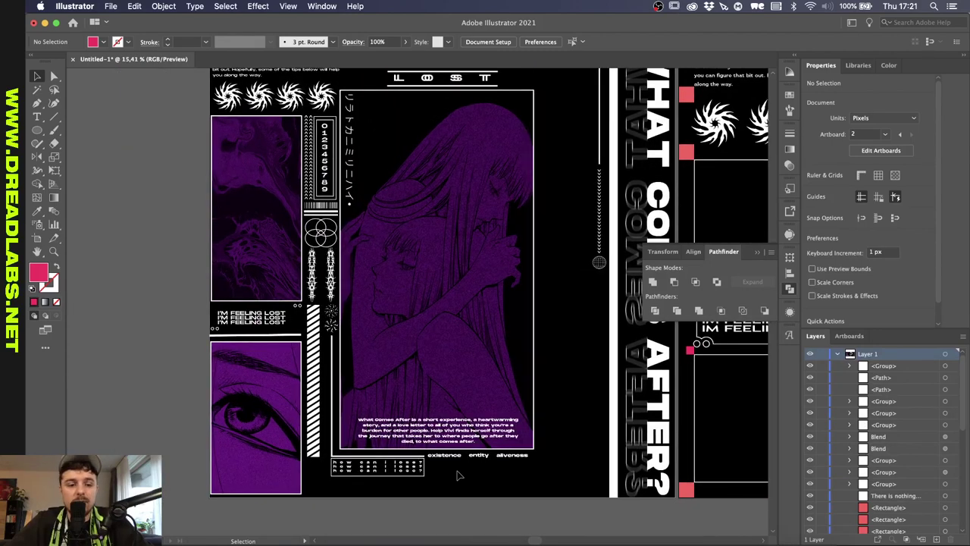
scroll(337, 334, up, 5)
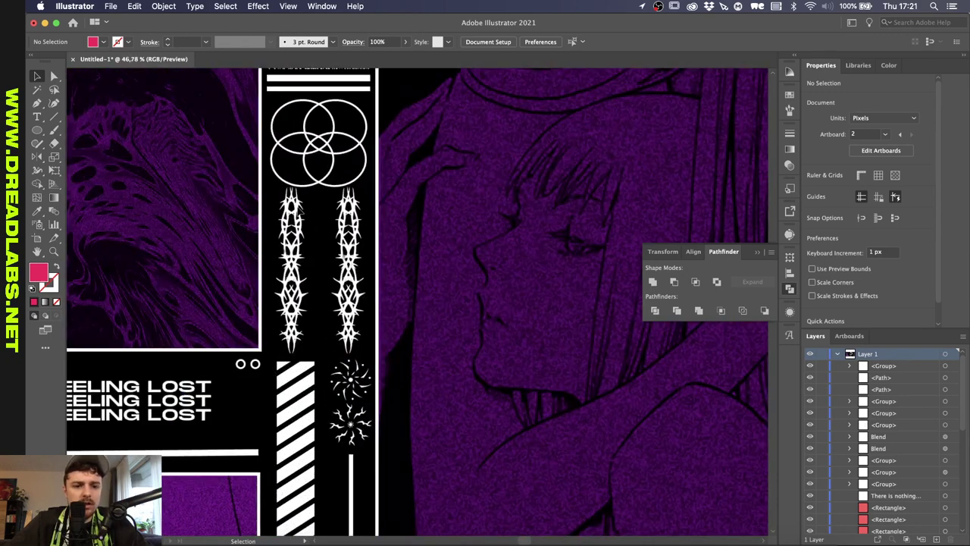
scroll(305, 283, down, 3)
scroll(304, 283, up, 3)
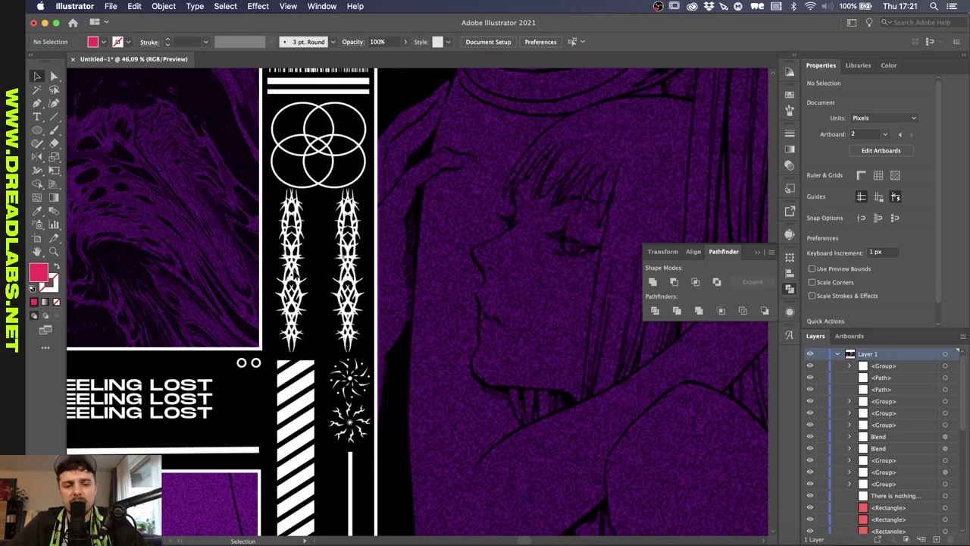
- Bring the barbed-wire artwork from Dreadlabs-Logos.ai into the layout and place it vertically below the ellipse group
key(super+o)
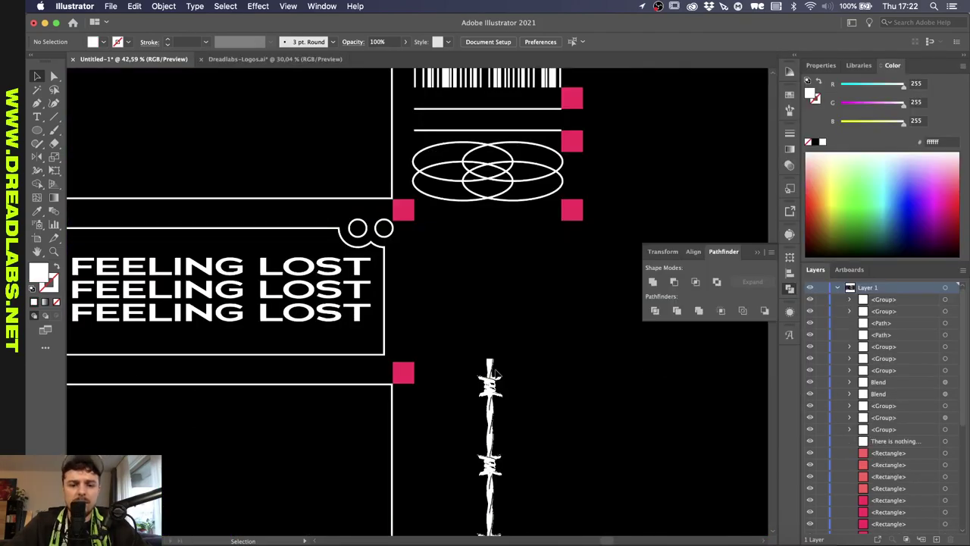
click(495, 373)
scroll(494, 376, down, 5)
click(513, 182)
- Draw a white rectangle about 73 px wide beside the barbed wire, matching its length, and halve its height to 367.91 px
key(m)
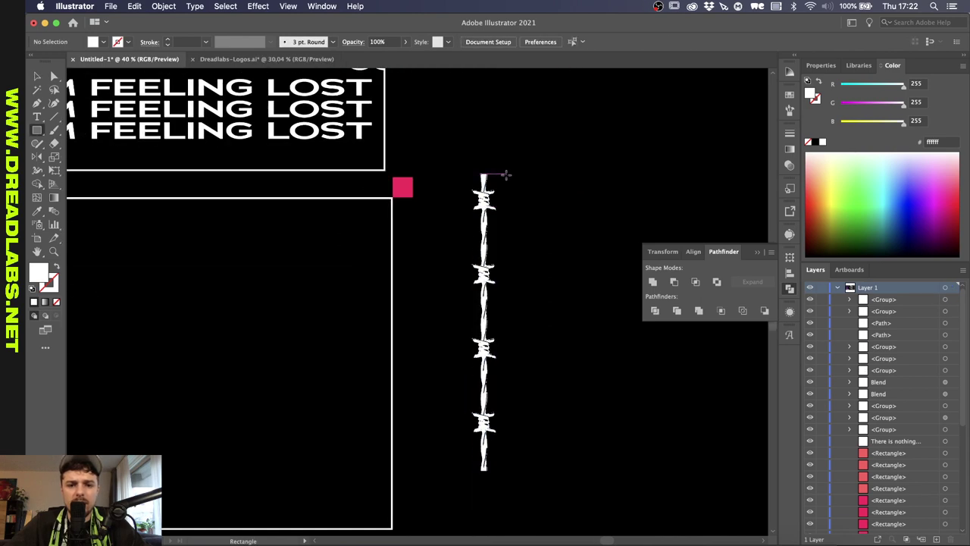
drag(506, 174, 537, 471)
key(v)
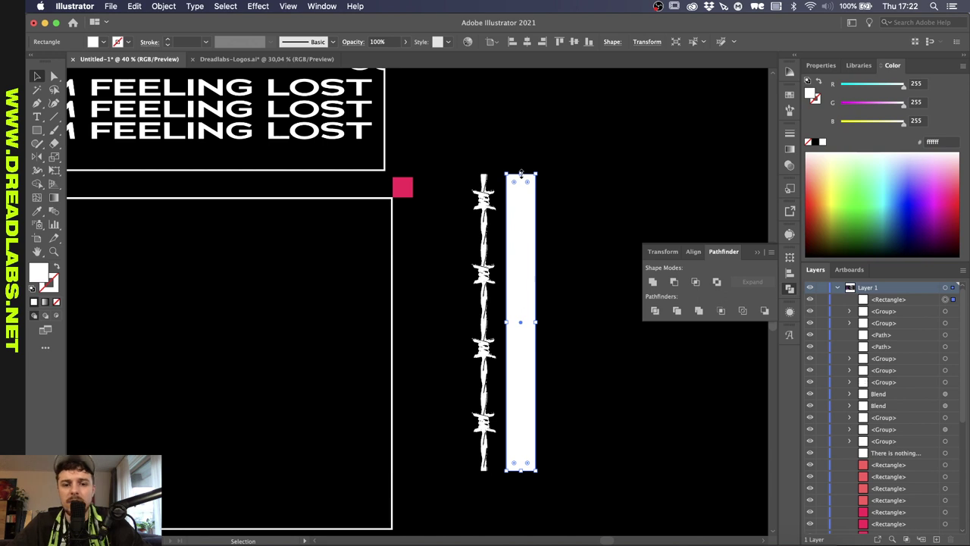
drag(521, 175, 520, 328)
key(super+z)
click(821, 65)
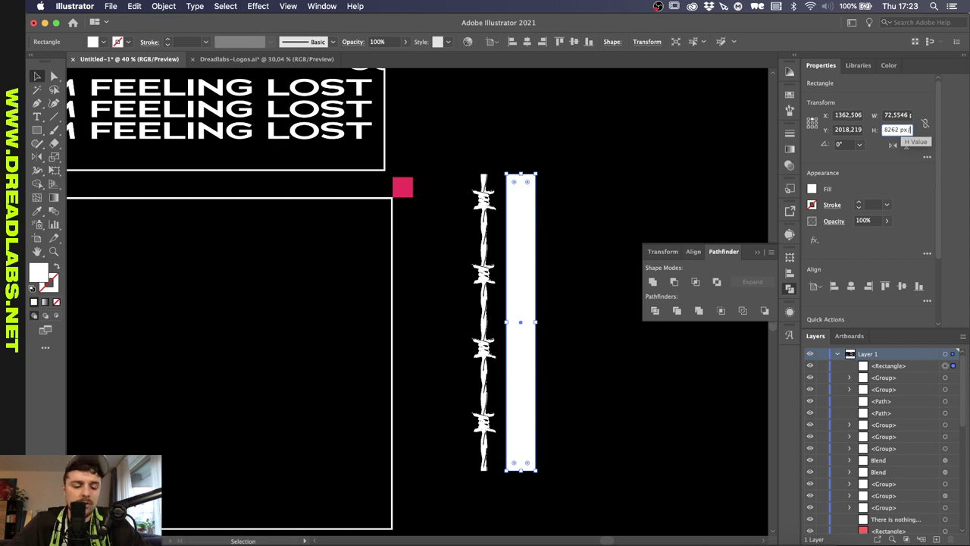
key(Return)
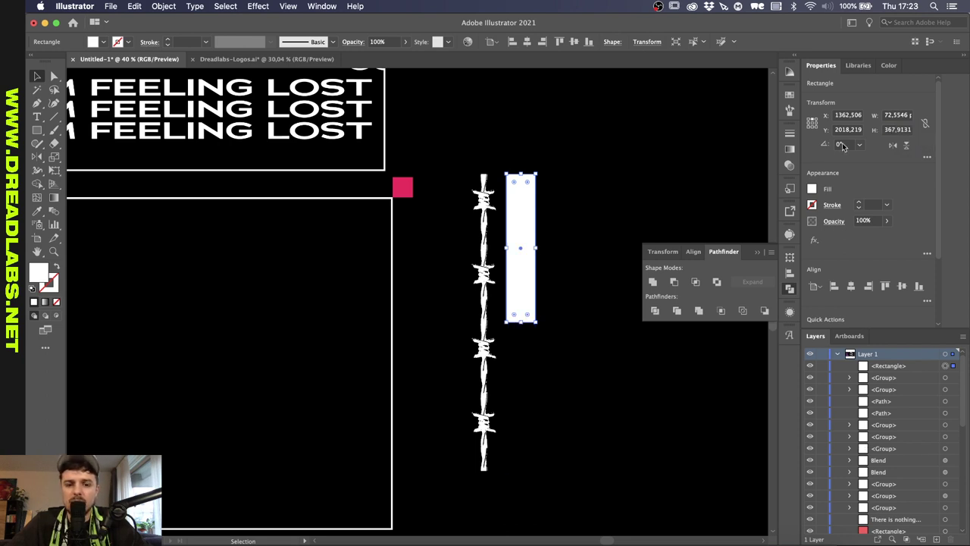
- Widen the rectangle to about 204 px so it spans the barbed wire, and bring the wire to the front
click(562, 227)
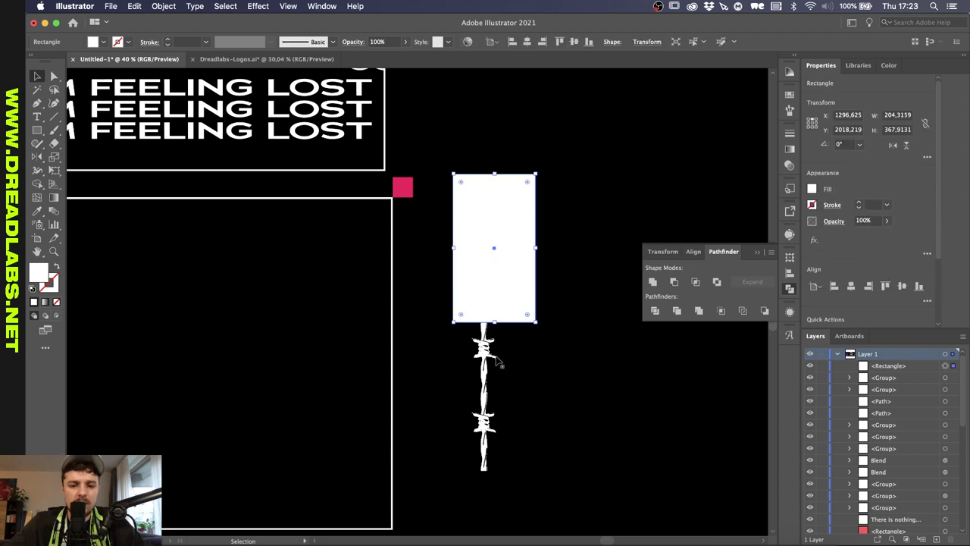
click(486, 367)
key(super+shift+])
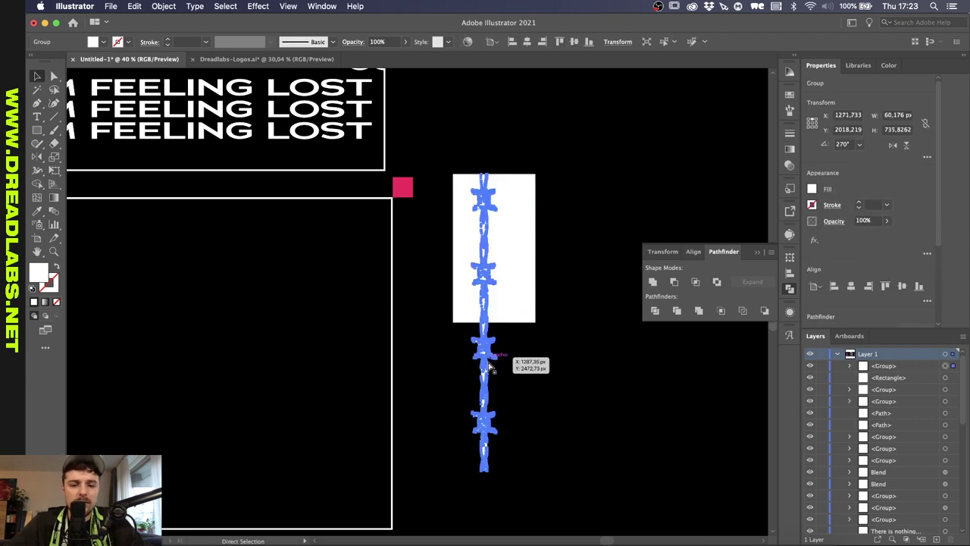
shift+click(518, 298)
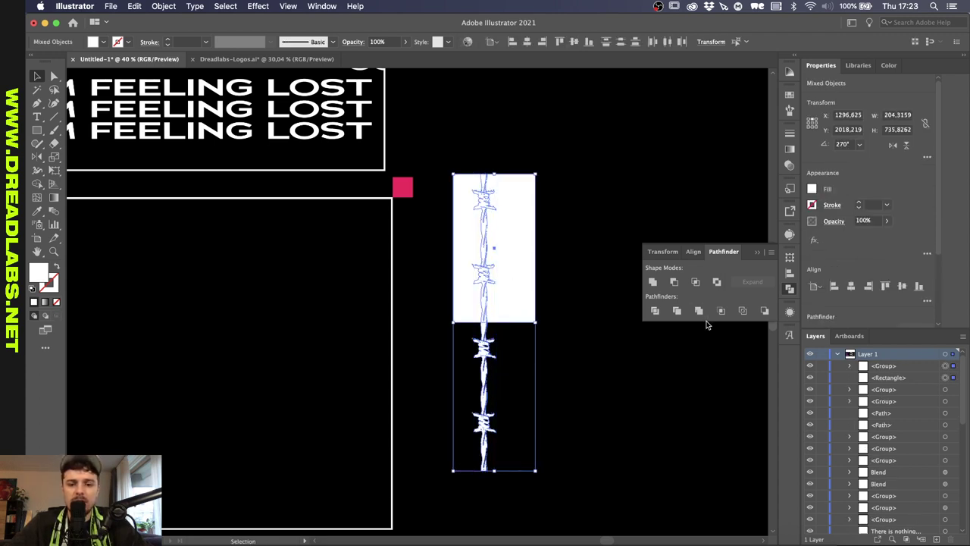
click(579, 341)
- Duplicate the rectangle directly below itself so the copy covers the lower half of the barbed wire
drag(530, 284, 519, 436)
scroll(518, 436, up, 3)
drag(429, 343, 429, 338)
click(536, 396)
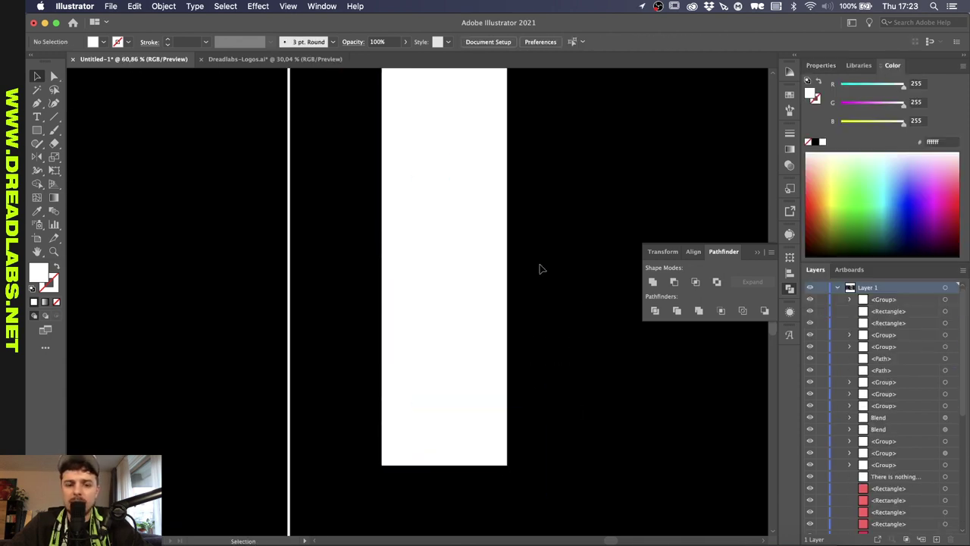
- Fill the upper rectangle behind the barbed wire with light green (aeff41) and the lower one with light orange
click(484, 284)
scroll(485, 289, down, 3)
click(845, 190)
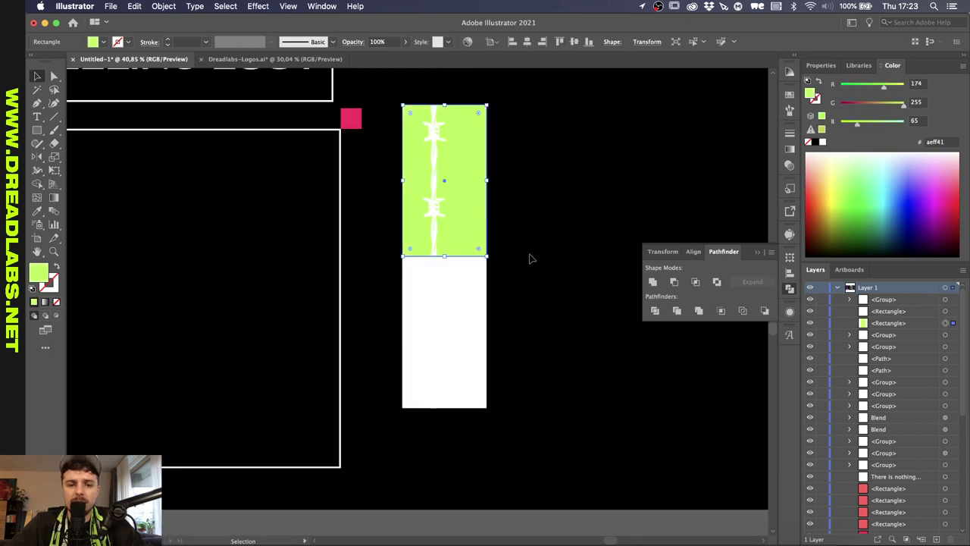
click(410, 335)
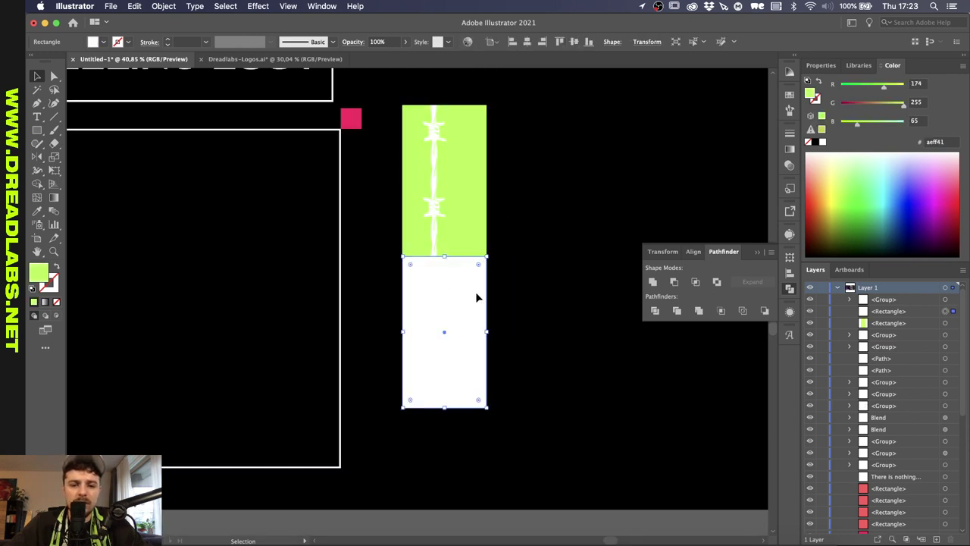
click(825, 178)
scroll(476, 315, up, 3)
- Duplicate the barbed-wire group in place at the front and select the top copy together with the orange rectangle
click(421, 273)
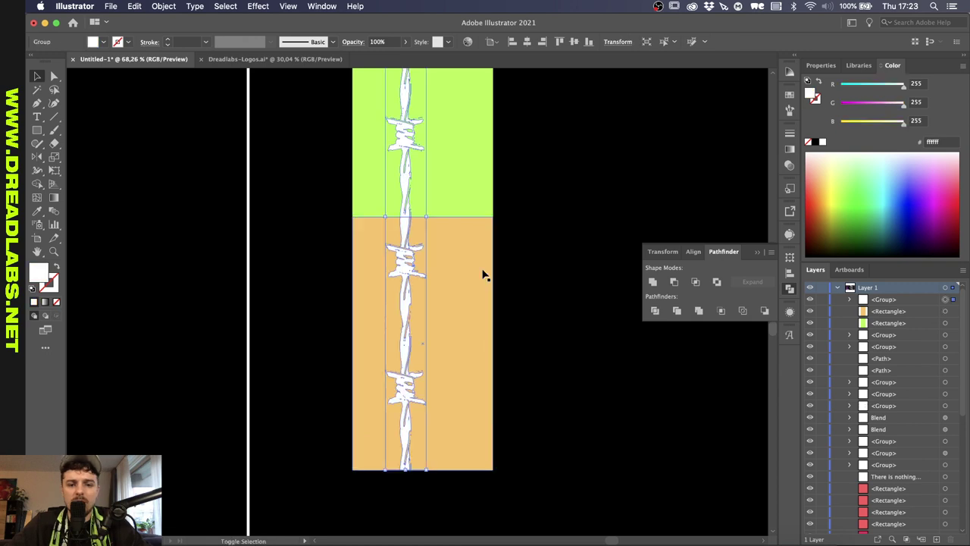
key(shift+Right)
key(shift+Left)
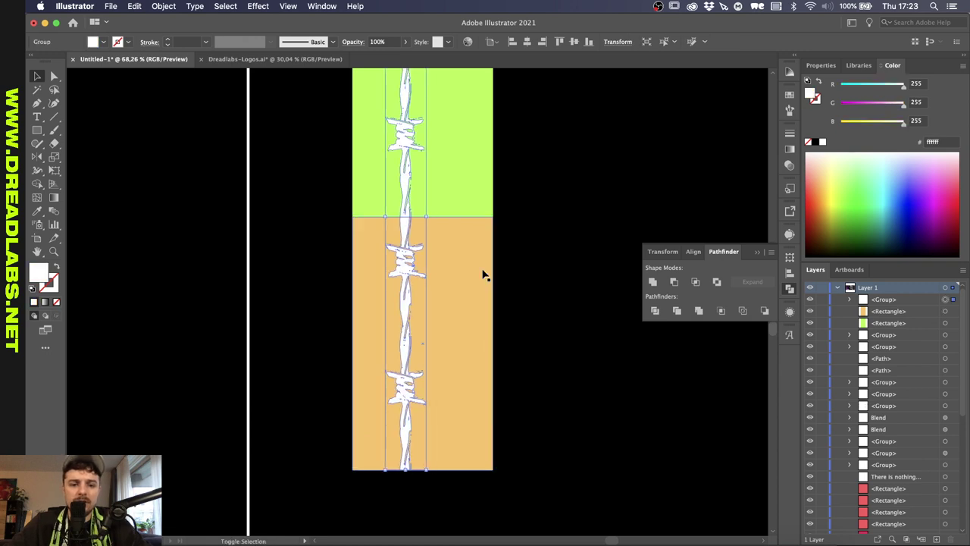
click(953, 338)
key(super+shift+])
key(shift+Right)
key(shift+Right)
key(shift+Right)
key(shift+Right)
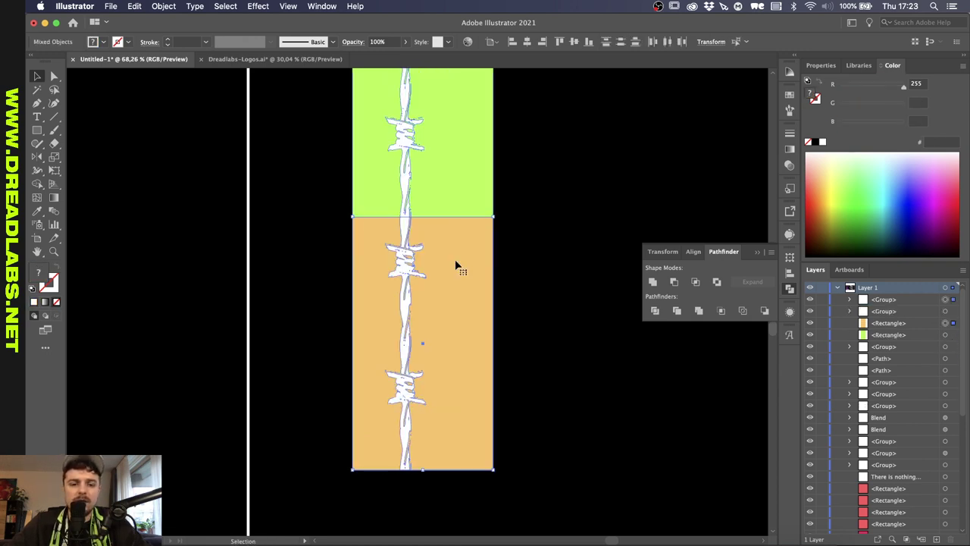
- Try to intersect the grouped barbed-wire copy with the orange rectangle
scroll(455, 260, down, 3)
scroll(455, 259, up, 3)
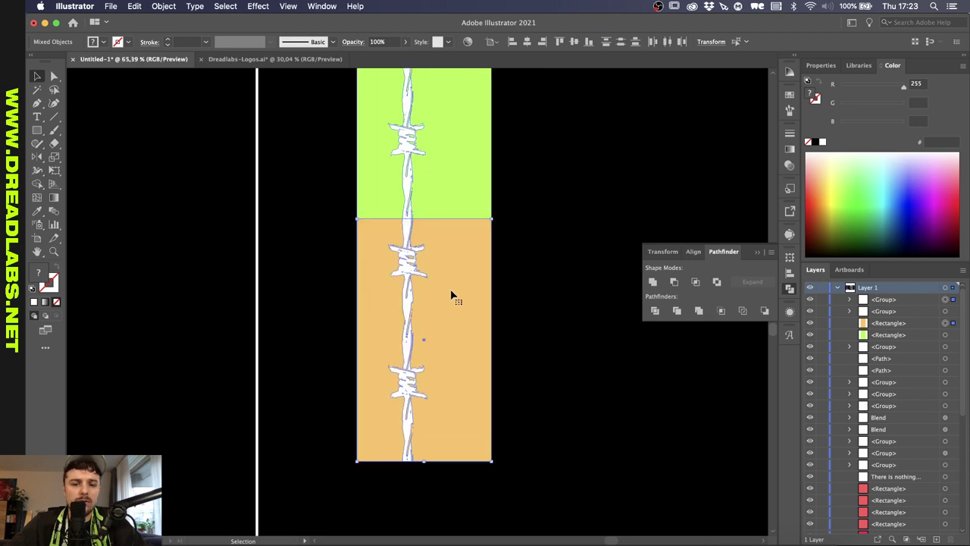
click(696, 282)
click(600, 300)
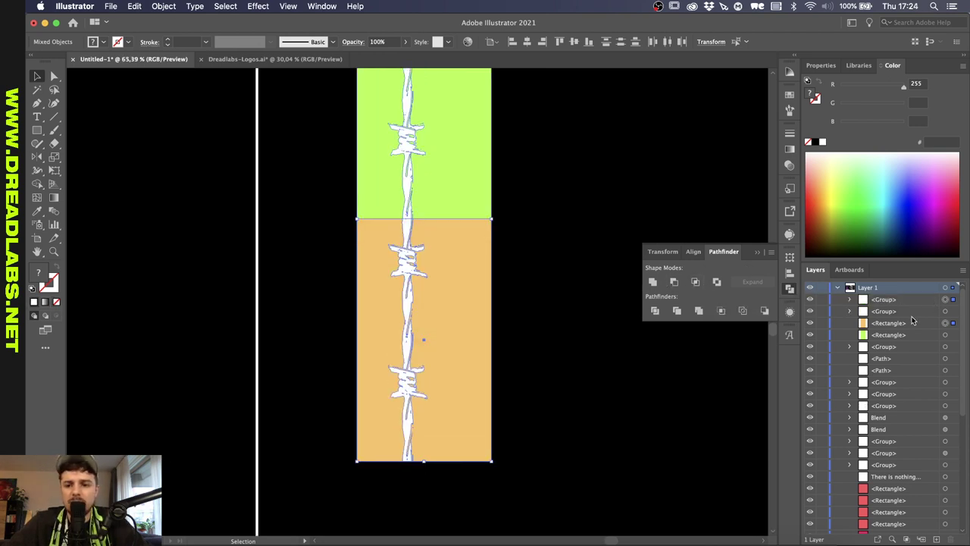
- Convert each of the two stacked barbed-wire groups into a compound path
click(953, 309)
shift+click(953, 300)
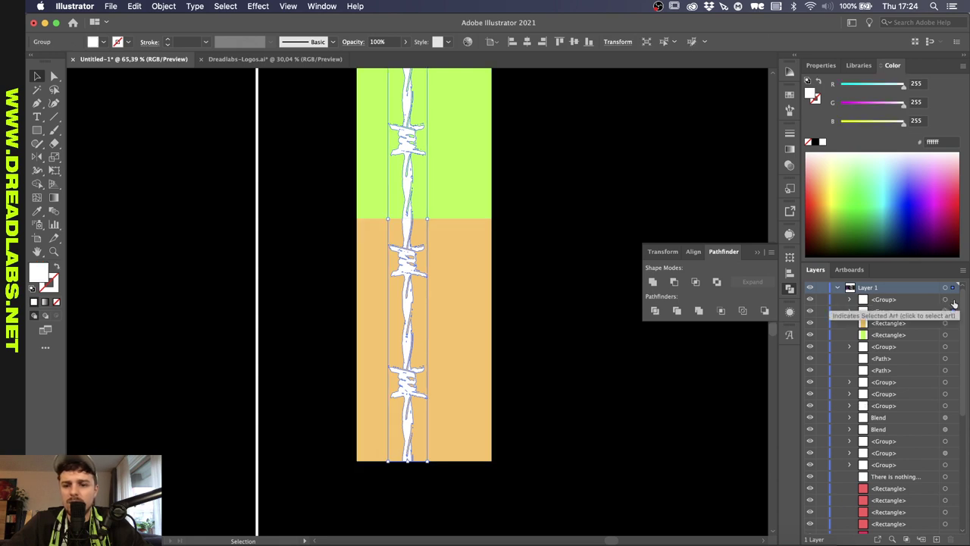
click(955, 302)
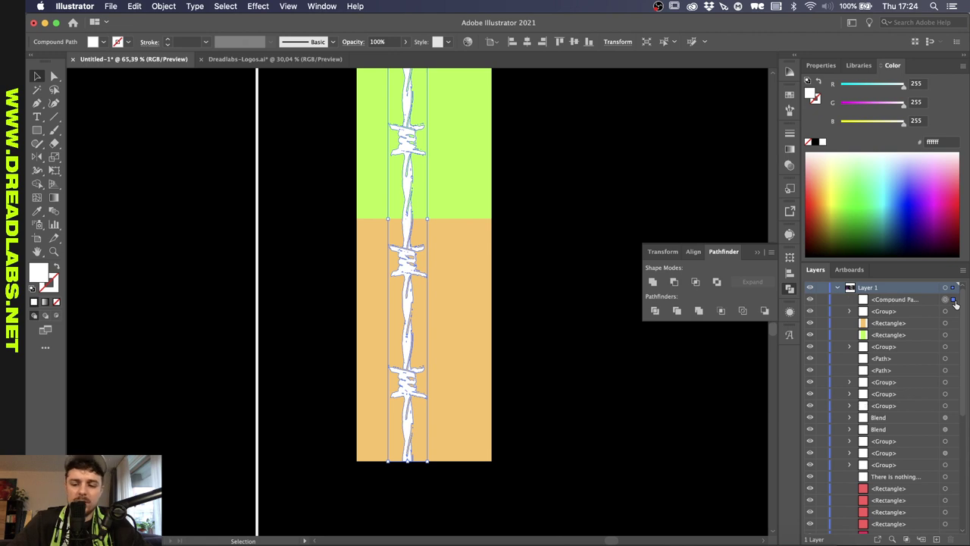
key(super+8)
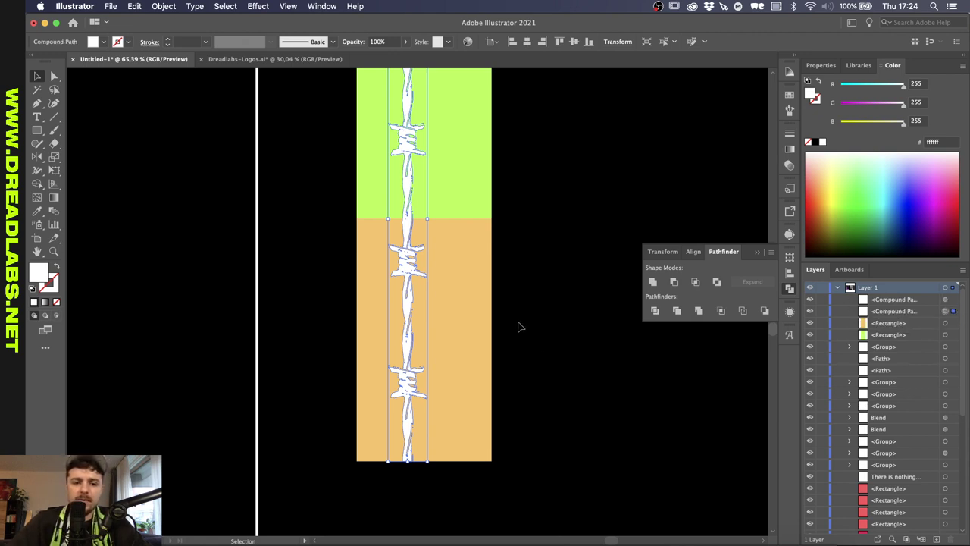
- Intersect one wire copy with the orange rectangle and the other with the green one, splitting the wire into two halves
drag(442, 338, 441, 339)
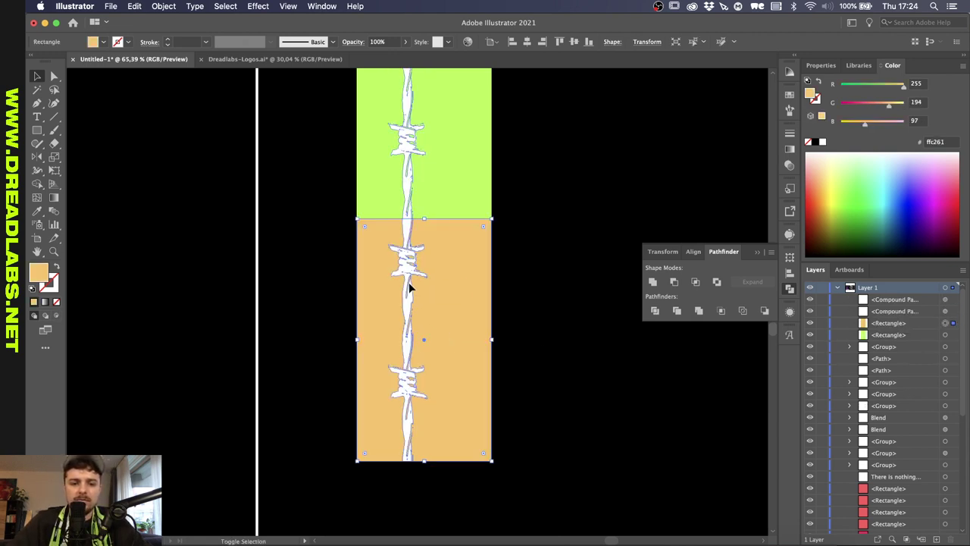
click(696, 282)
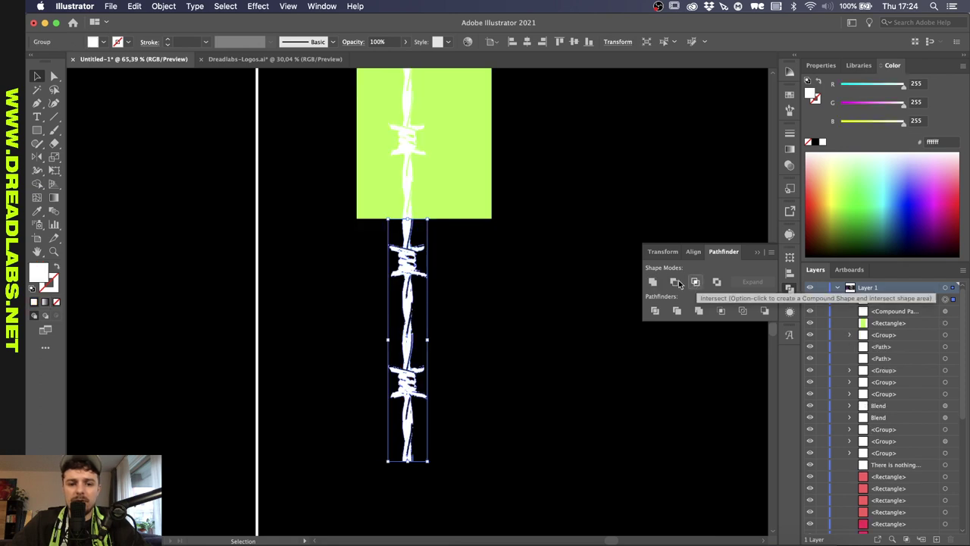
scroll(467, 198, up, 3)
click(467, 197)
shift+click(393, 209)
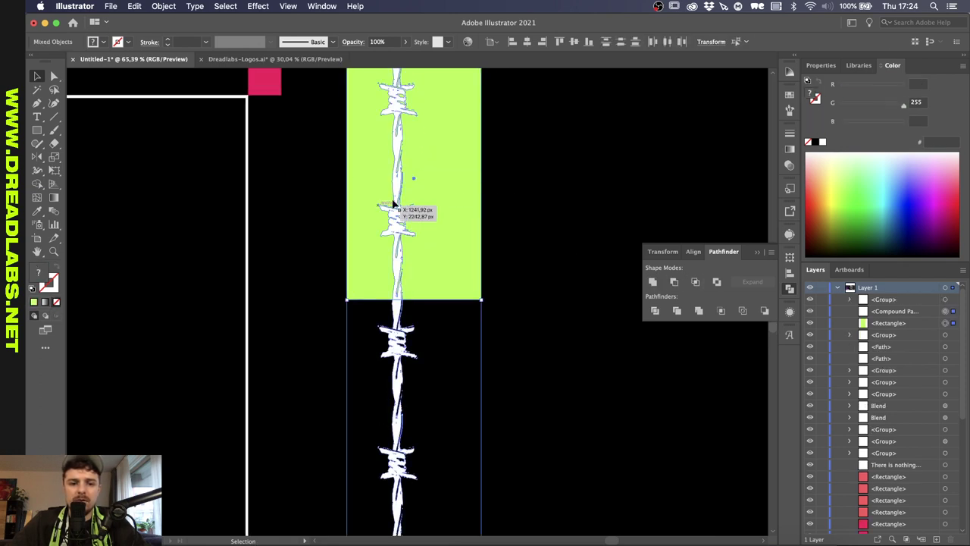
click(696, 282)
scroll(509, 283, down, 2)
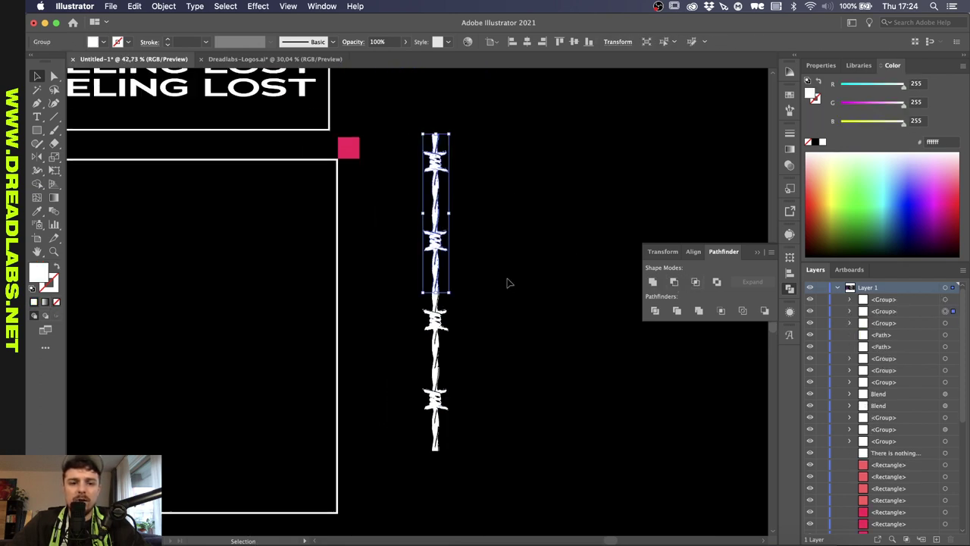
scroll(457, 215, up, 1)
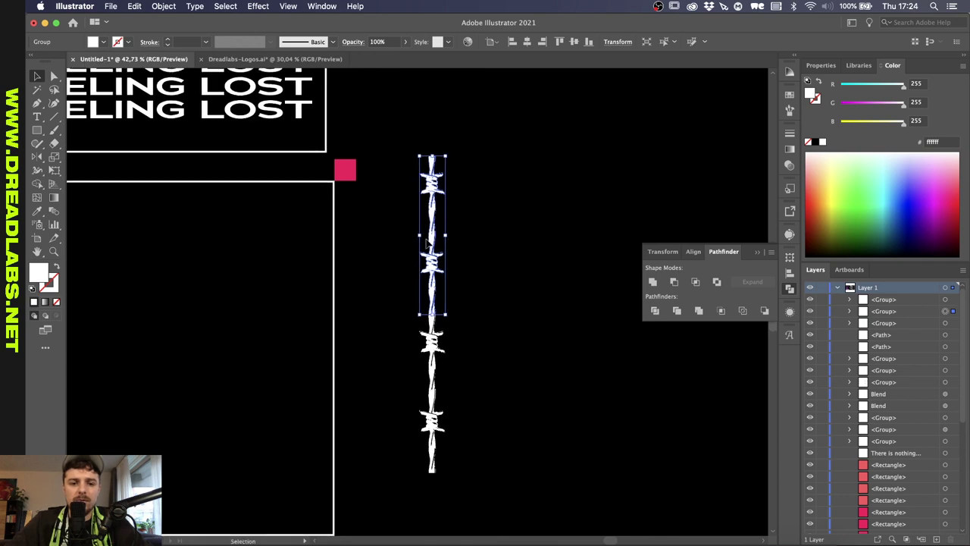
- Place the two barbed-wire halves side by side and rotate the right one 180° so its barbs are offset
drag(429, 243, 462, 392)
scroll(462, 392, up, 2)
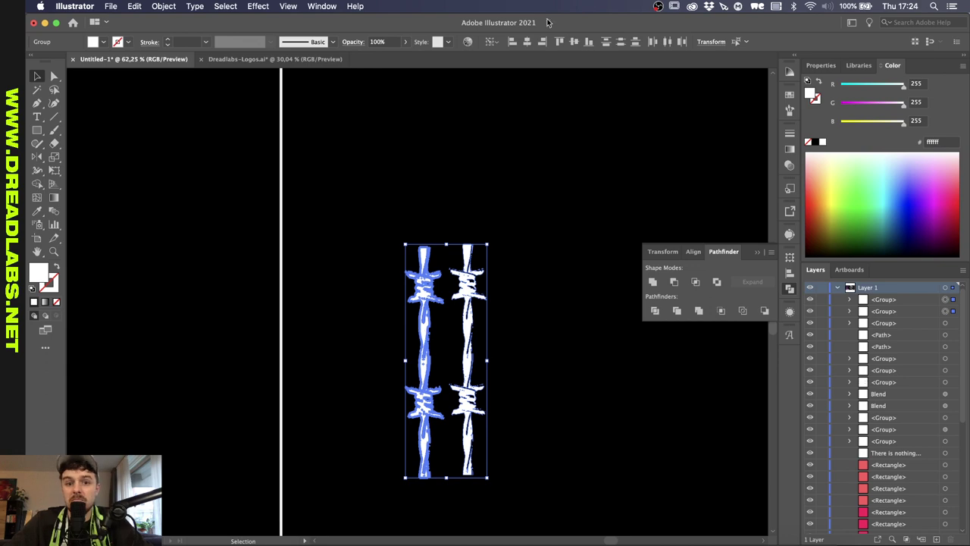
drag(491, 244, 481, 446)
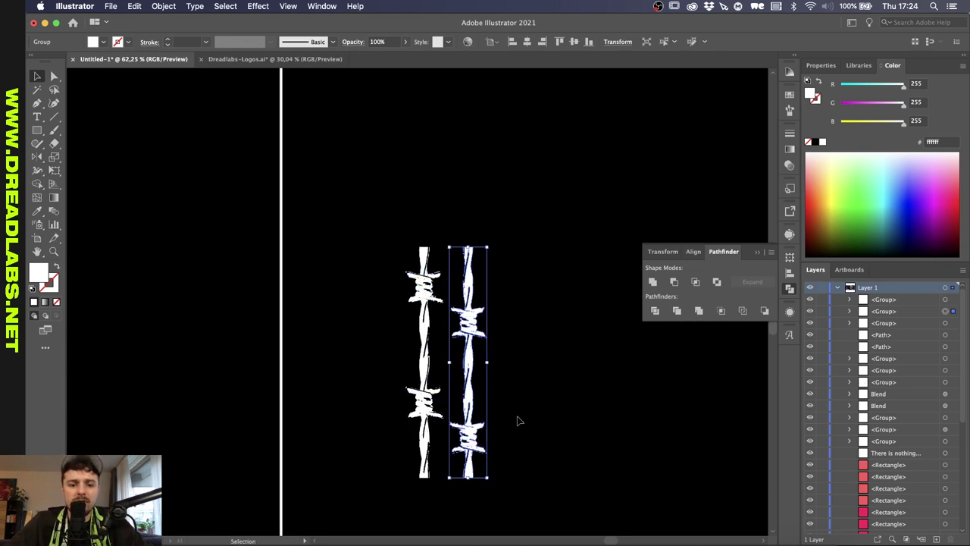
click(518, 421)
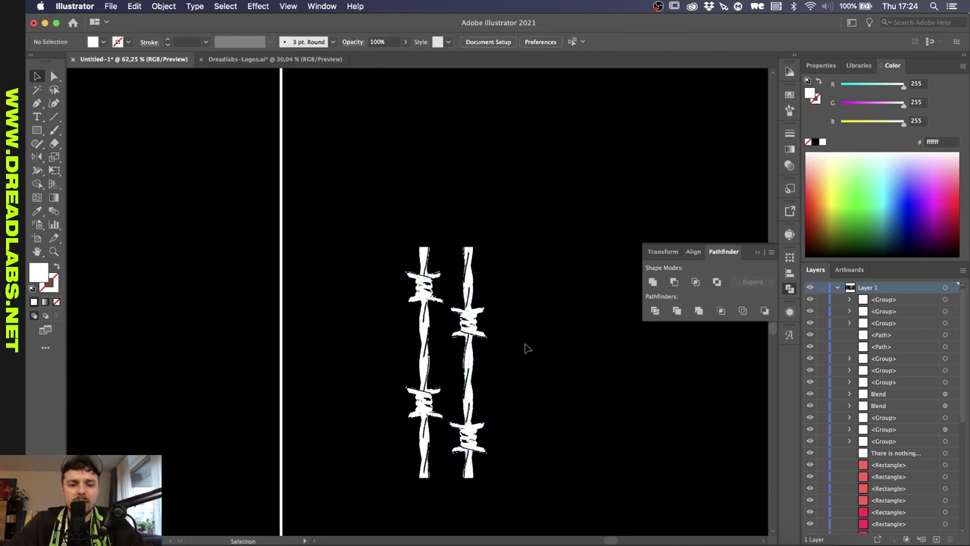
- Move both barbed-wire halves below the ellipses, beside the text panel and level with the pink spacer square's lower edge
drag(527, 349, 413, 334)
scroll(417, 368, down, 1)
scroll(416, 369, down, 2)
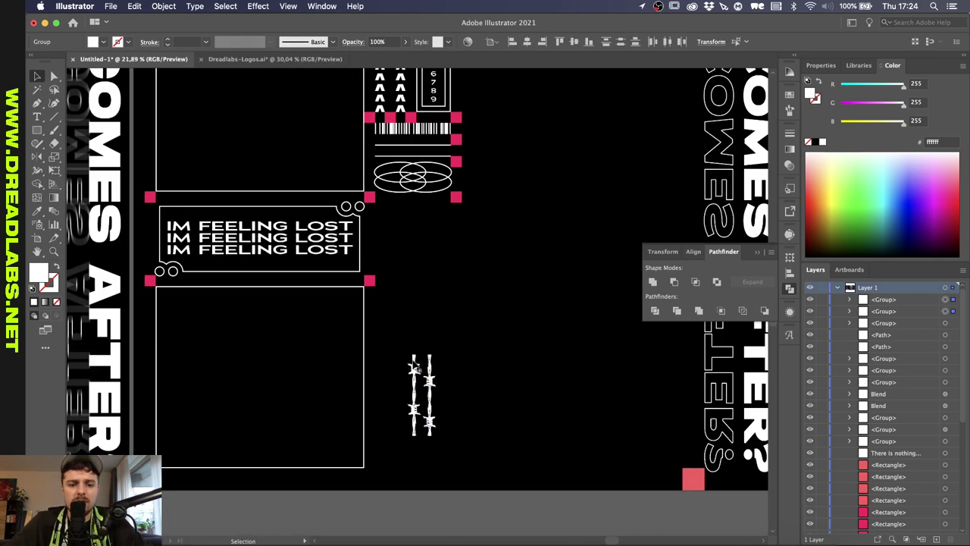
drag(413, 370, 382, 202)
scroll(403, 219, up, 1)
scroll(381, 202, up, 2)
drag(365, 165, 326, 226)
scroll(326, 226, up, 2)
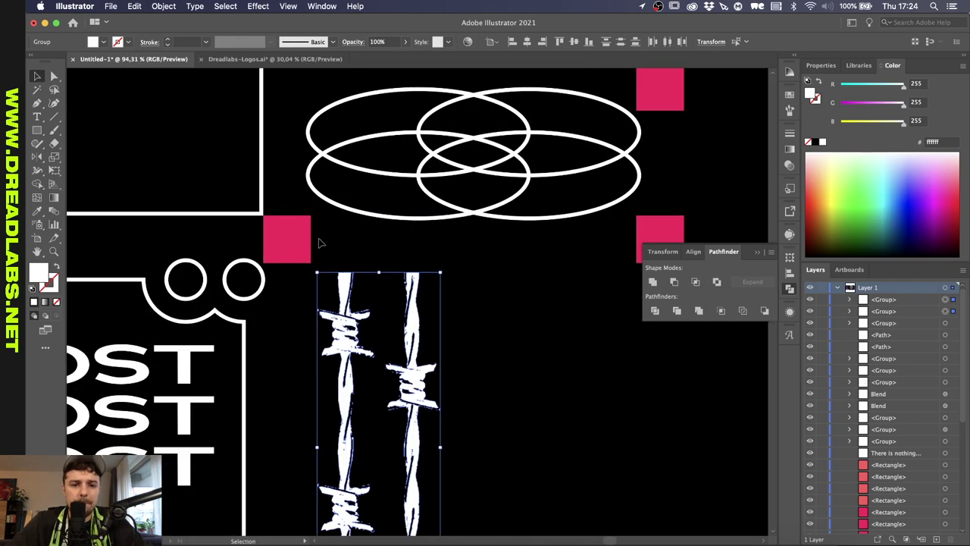
mouse_move(351, 290)
mouse_down()
mouse_move(336, 284)
mouse_move(354, 289)
mouse_up()
click(476, 281)
scroll(477, 279, down, 2)
- Draw an unfilled, white-outlined rectangle about 343 × 369 px around the barbed wires, starting at the pink square's corner
key(m)
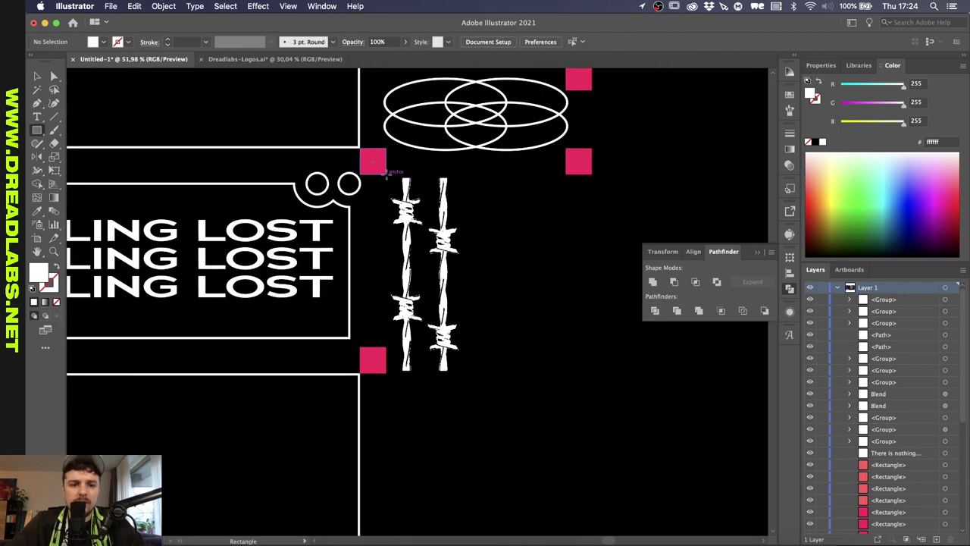
drag(385, 173, 566, 368)
key(shift+x)
- Group the two barbed wires and centre them horizontally within the outlined rectangle
key(v)
click(442, 235)
shift+click(407, 233)
key(super+g)
shift+click(387, 234)
click(528, 42)
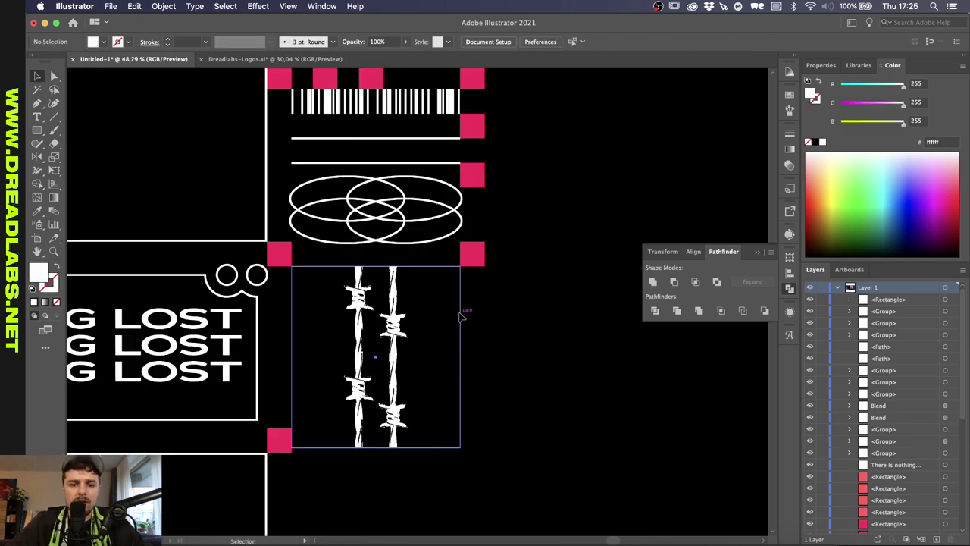
- Halve the outlined rectangle's width to 171.3752 px, keeping its left edge fixed
click(463, 317)
scroll(464, 316, up, 3)
scroll(465, 318, down, 2)
scroll(465, 318, left, 2)
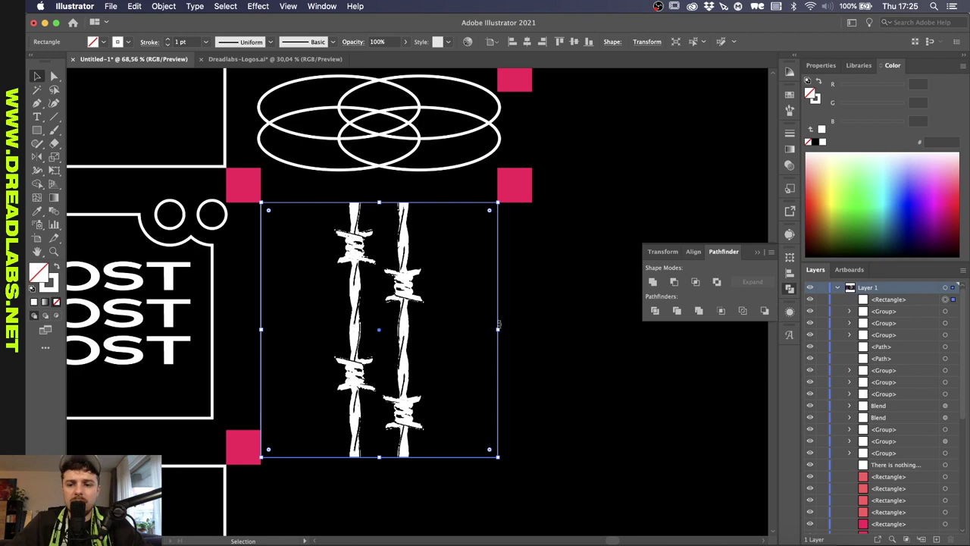
click(821, 65)
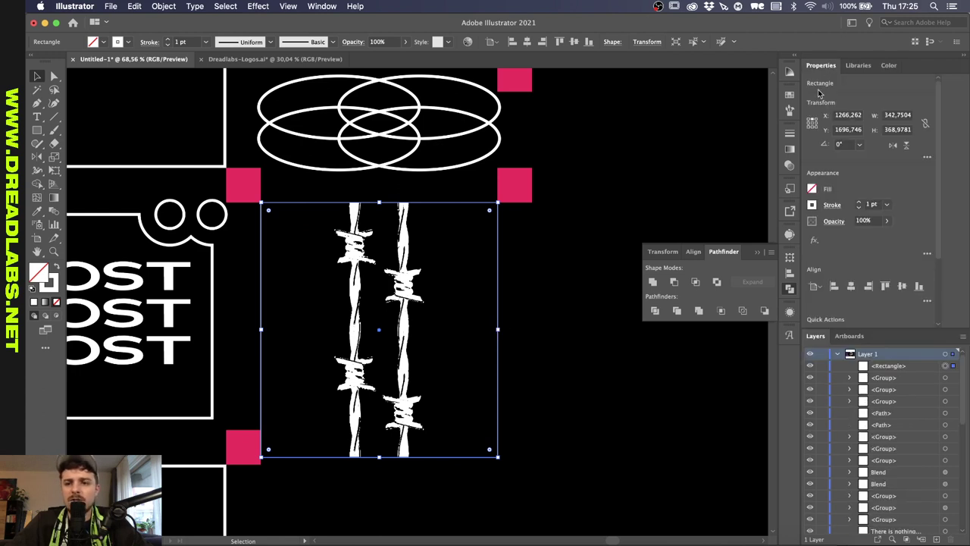
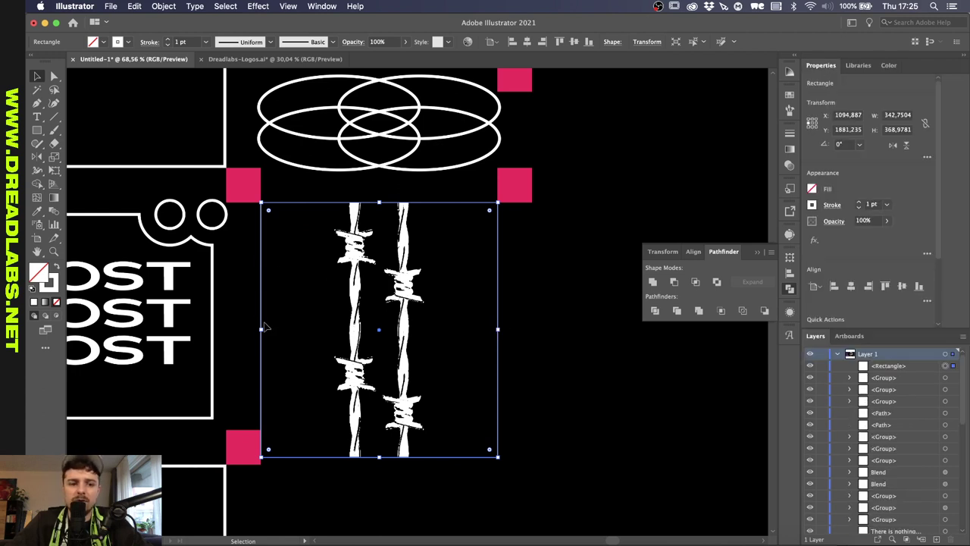
click(891, 116)
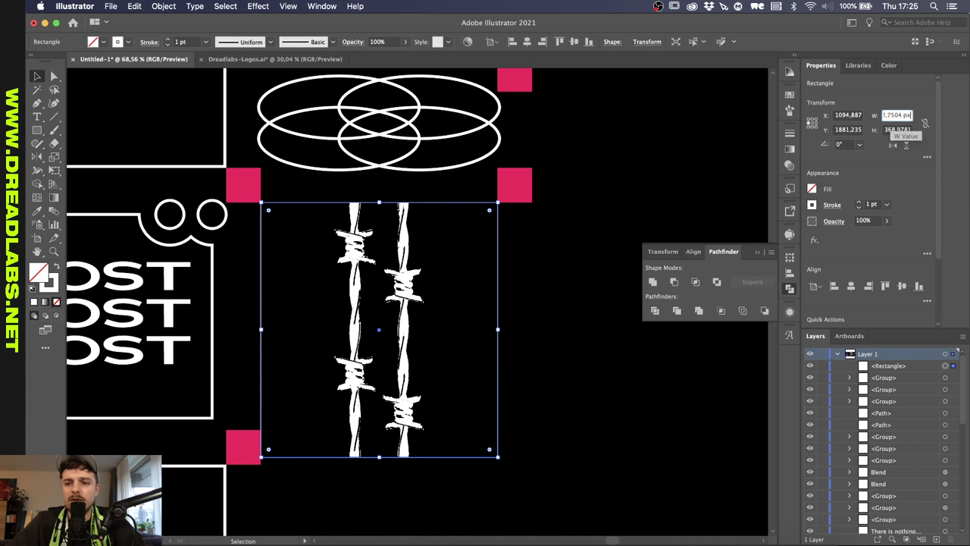
key(Return)
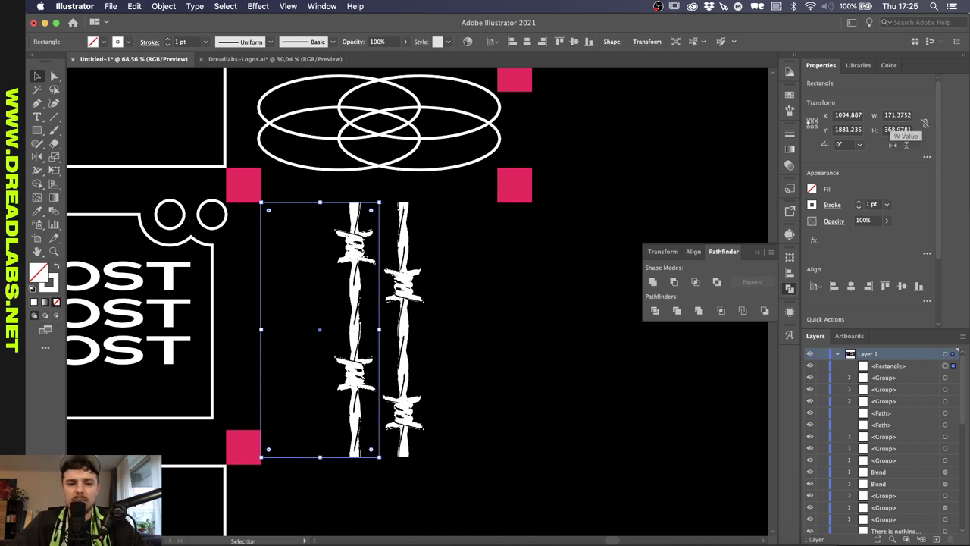
- Duplicate the half-width rectangle directly to its right and centre the right barbed wire horizontally in the copy
click(576, 268)
drag(282, 206, 398, 208)
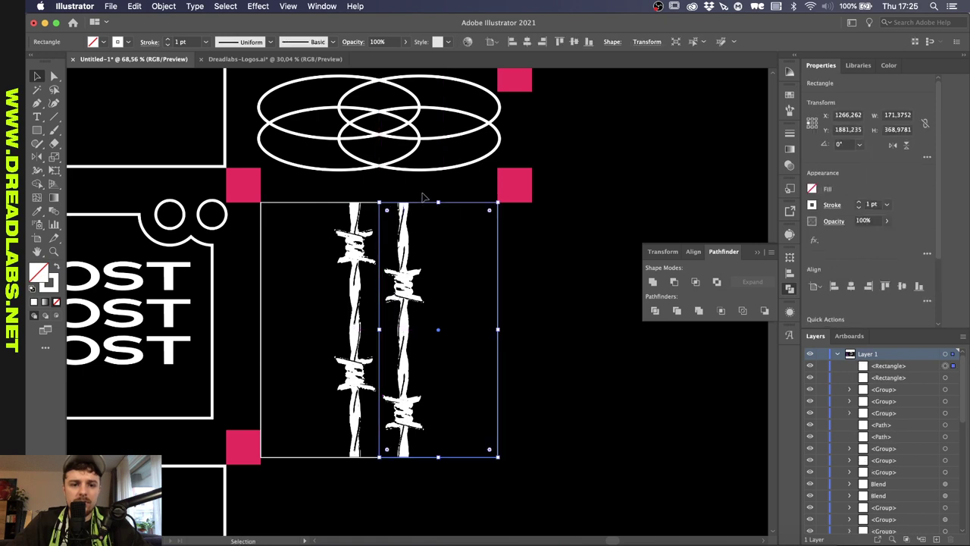
shift+click(402, 235)
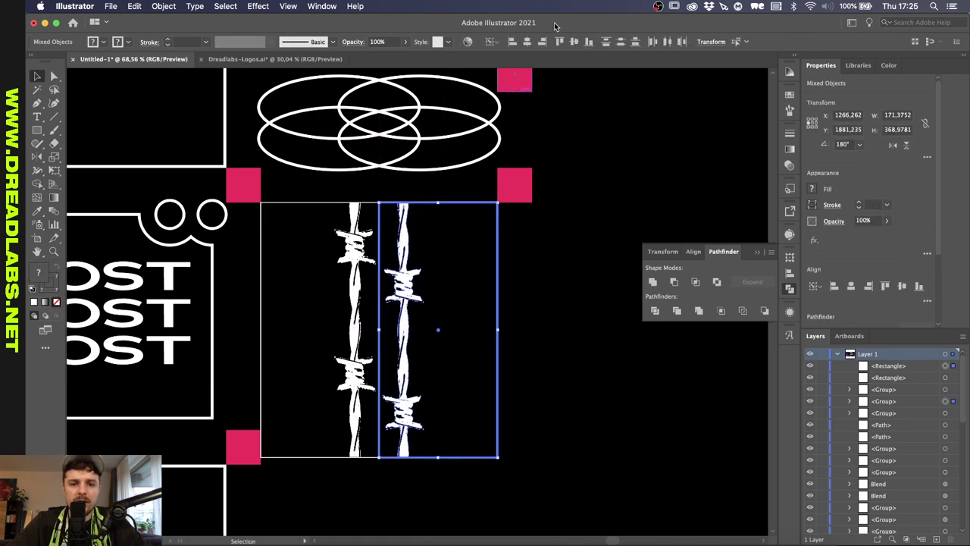
click(528, 42)
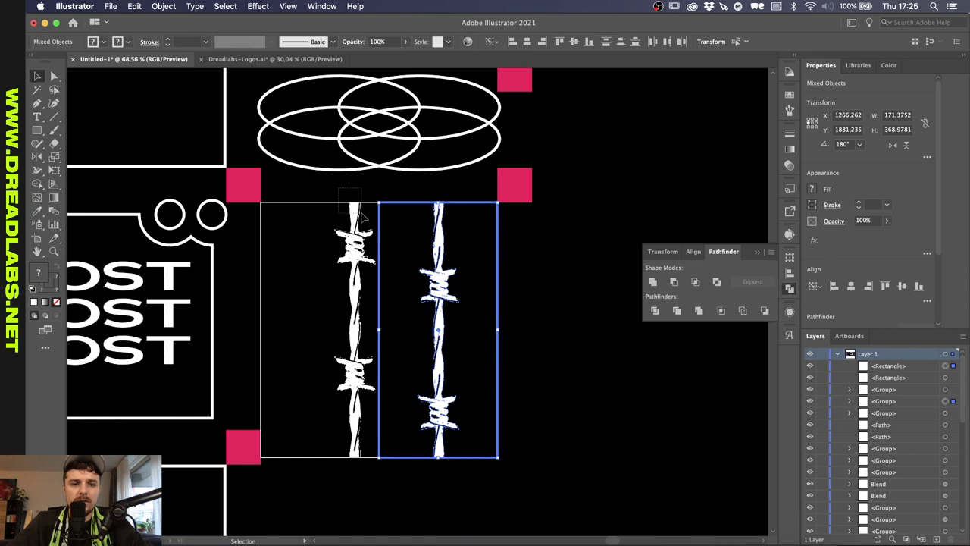
- Centre the left barbed wire horizontally in the left half-width rectangle
drag(362, 217, 362, 219)
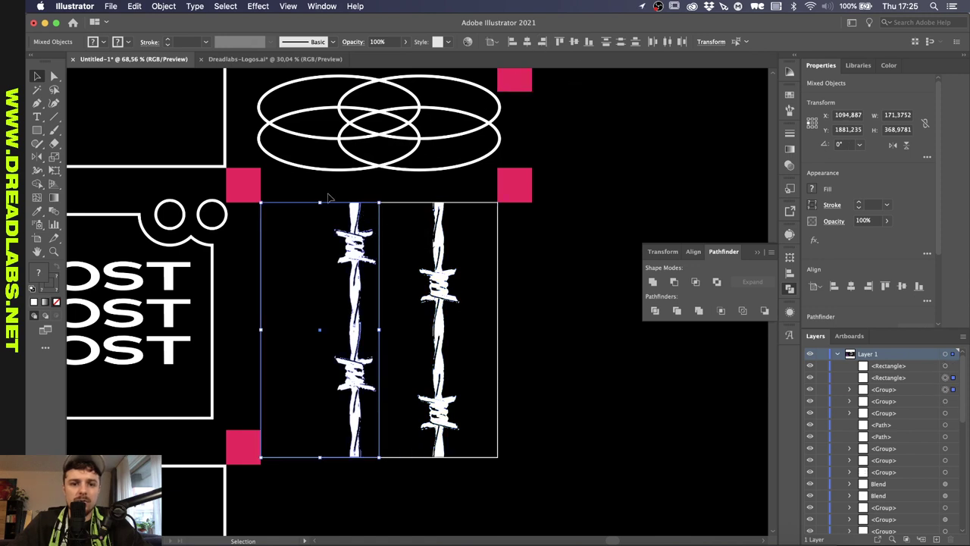
click(301, 205)
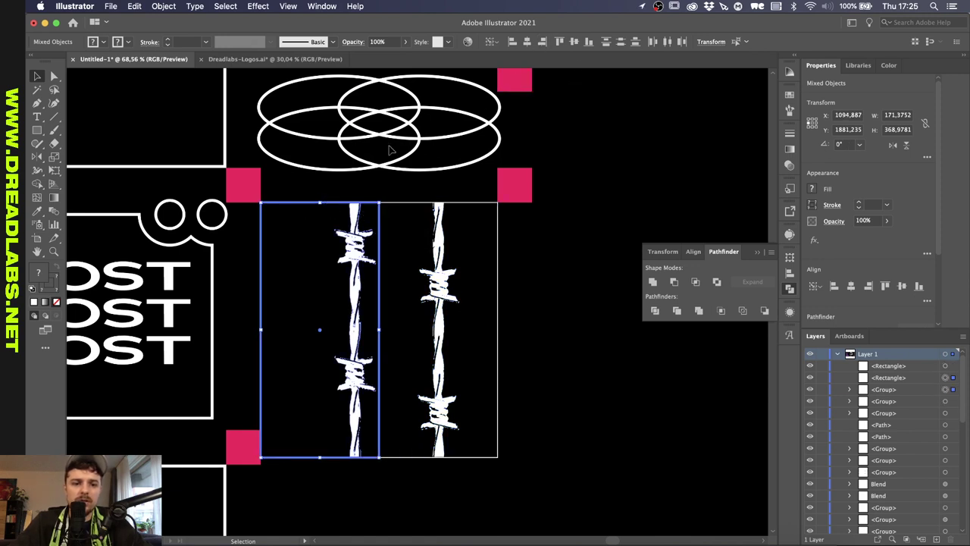
click(527, 41)
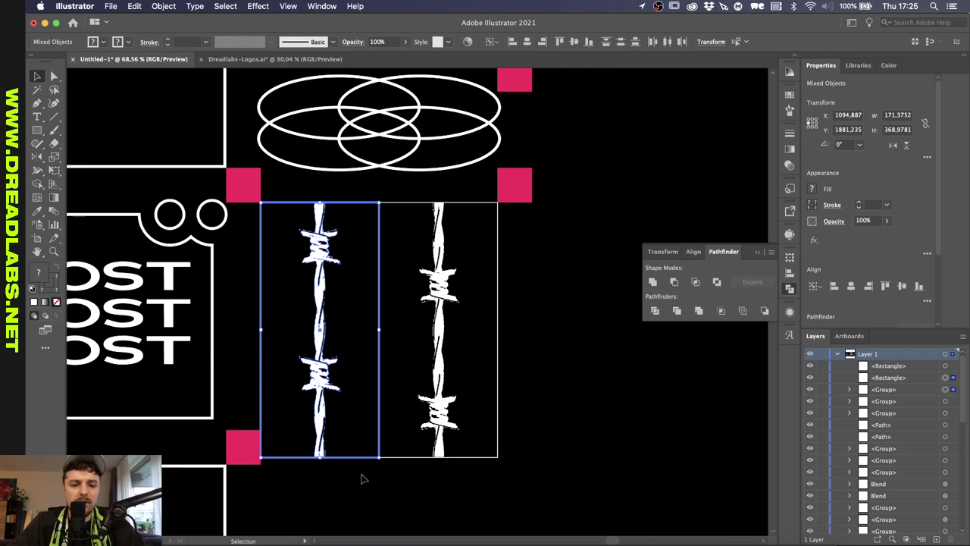
- Delete both outlined helper rectangles around the barbed wires
drag(385, 448, 386, 448)
key(Delete)
scroll(386, 447, down, 3)
scroll(412, 388, up, 2)
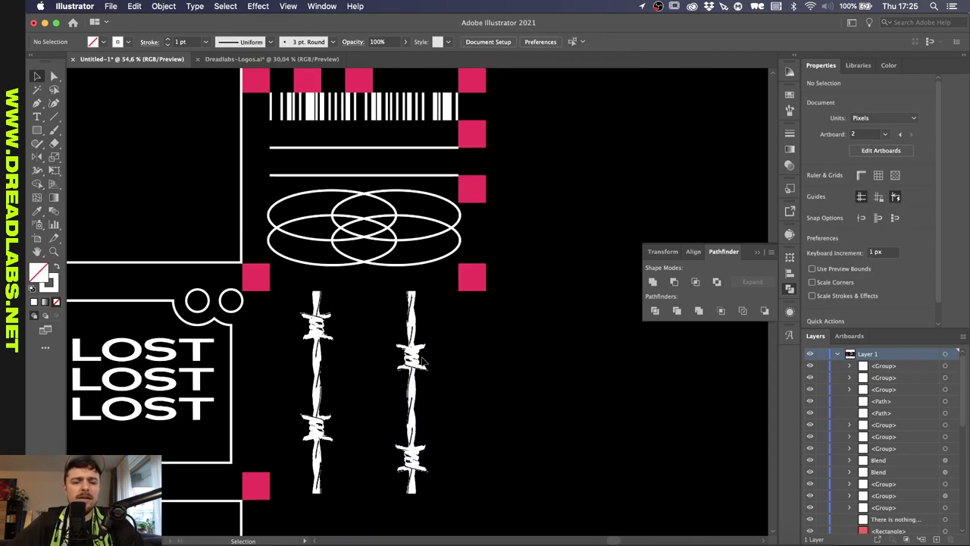
- Undo the deletion of the helper rectangles and the centring of the left barbed wire
drag(408, 388, 424, 356)
key(ctrl+z)
key(ctrl+z)
key(ctrl+z)
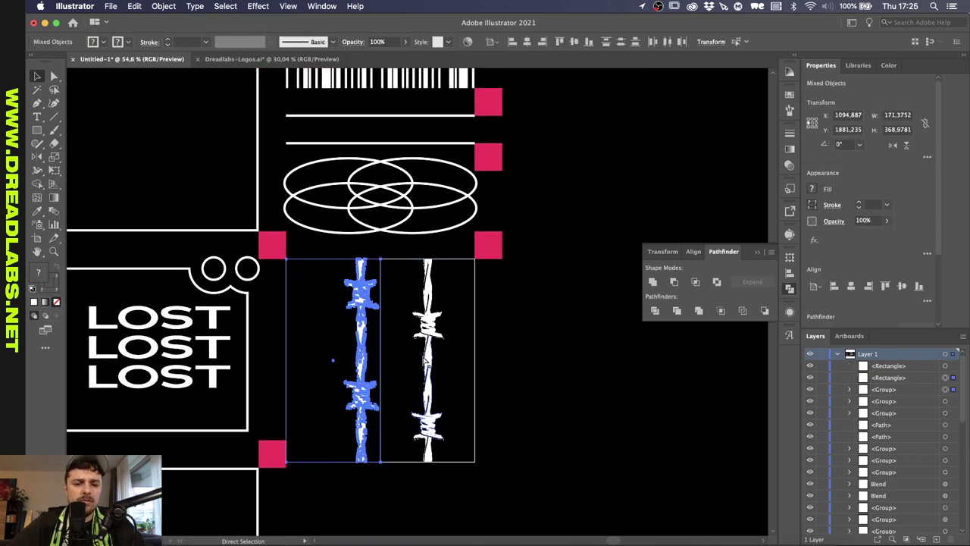
- Group the two barbed wires, move the pair into the left helper rectangle and duplicate it into the right one
scroll(424, 353, up, 2)
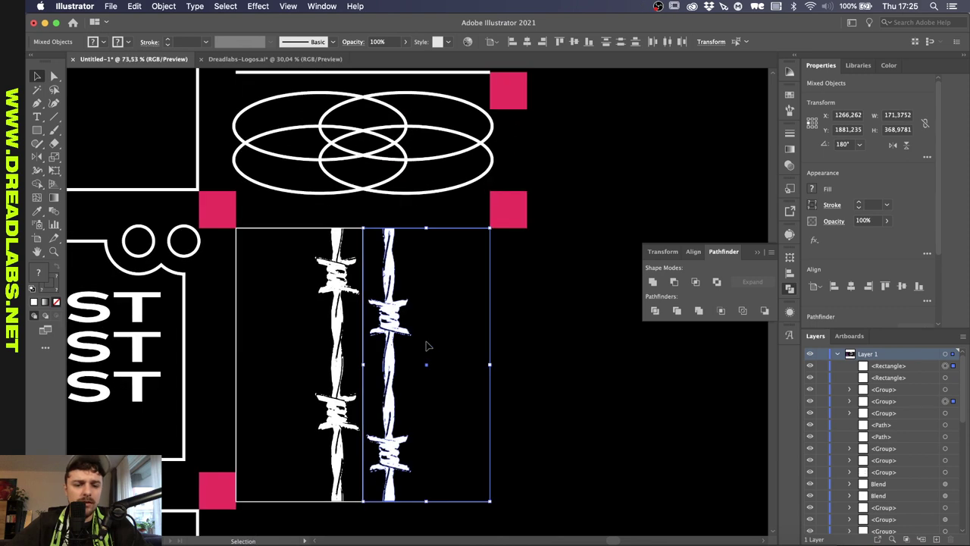
click(531, 308)
click(391, 300)
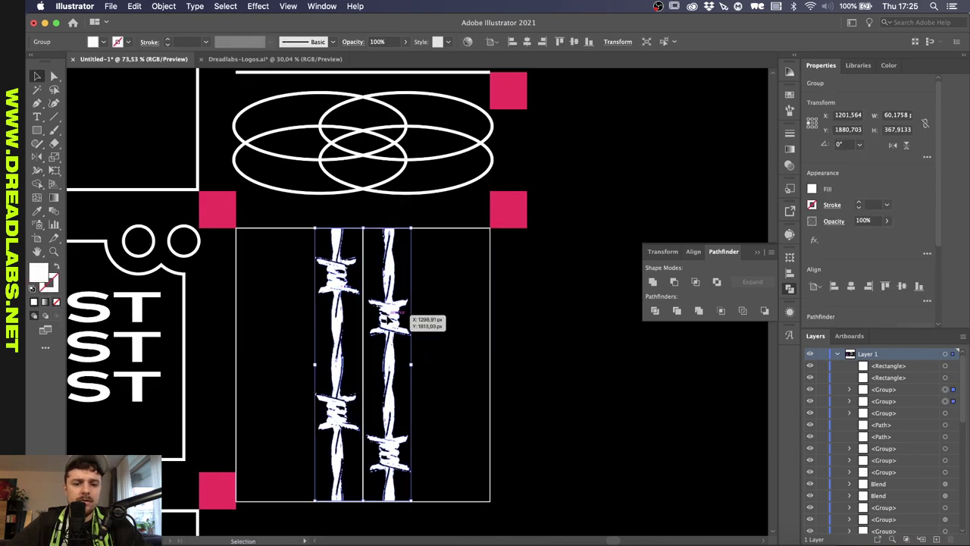
drag(400, 326, 332, 314)
drag(331, 315, 448, 313)
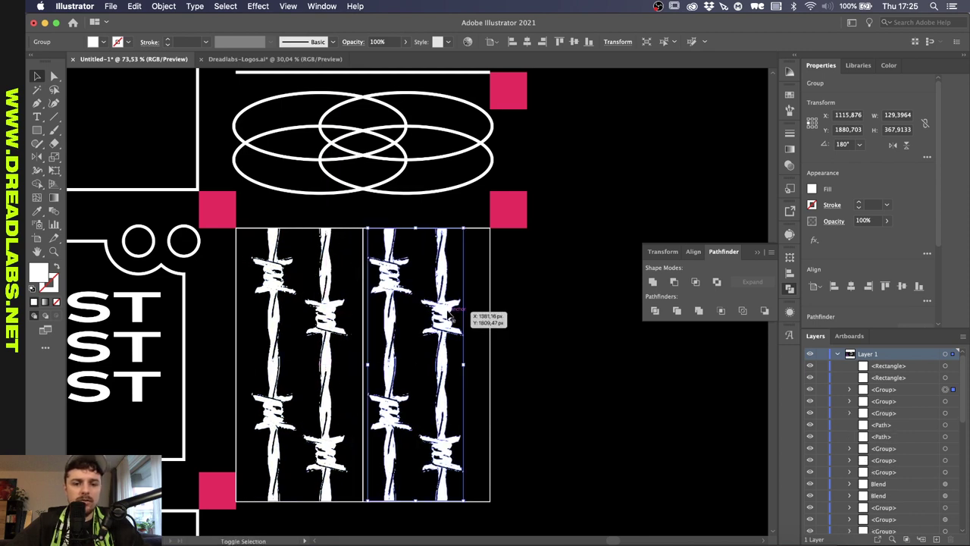
- Centre each pair of barbed wires horizontally within its own helper rectangle
drag(505, 285, 449, 290)
click(457, 229)
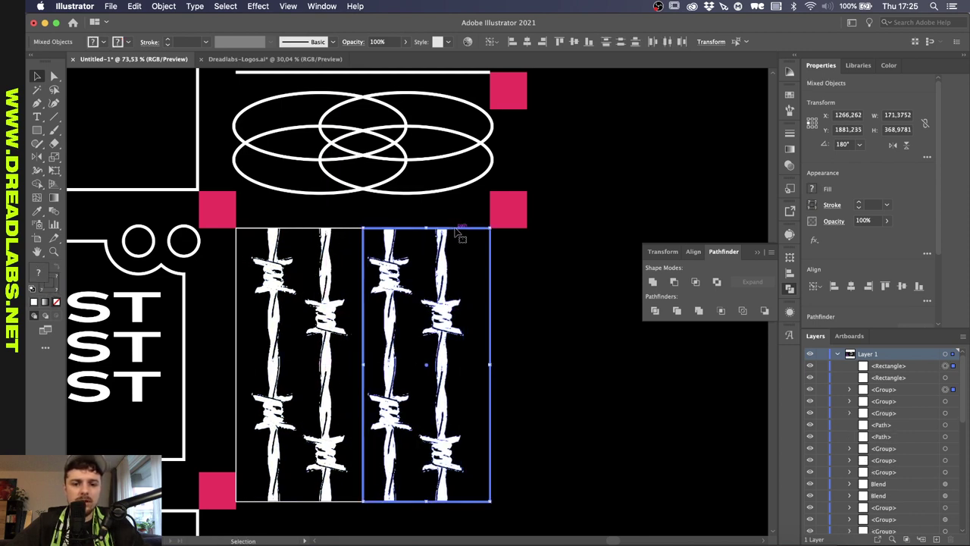
click(531, 43)
drag(344, 221, 322, 252)
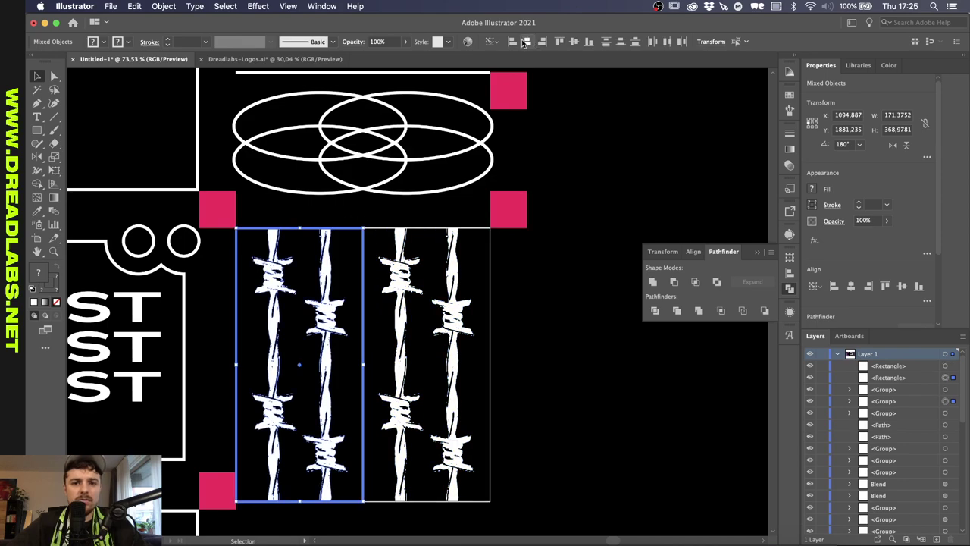
- Delete both outlined helper rectangles around the two barbed wire pairs
click(561, 303)
scroll(607, 265, down, 10)
scroll(533, 342, up, 10)
scroll(487, 327, up, 3)
scroll(486, 327, up, 3)
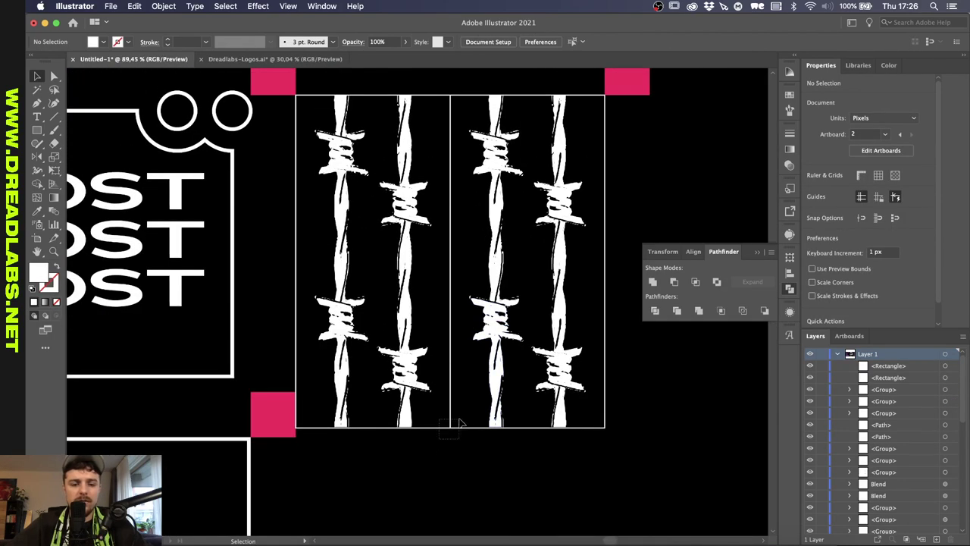
drag(460, 420, 462, 418)
scroll(461, 419, down, 3)
scroll(460, 419, up, 2)
drag(443, 478, 443, 452)
key(Delete)
drag(402, 424, 485, 455)
drag(444, 476, 445, 459)
key(super+z)
- Bring the pink square at the text frame's lower-right corner to the front and shorten the barbed wires to its top edge
scroll(351, 432, up, 2)
click(351, 433)
key(super+shift+bracketright)
drag(373, 483, 603, 429)
drag(514, 446, 513, 414)
click(503, 448)
- Compare the reference poster's lower decorations and overall layout with the unfinished artboard to decide which element comes next
scroll(504, 451, down, 6)
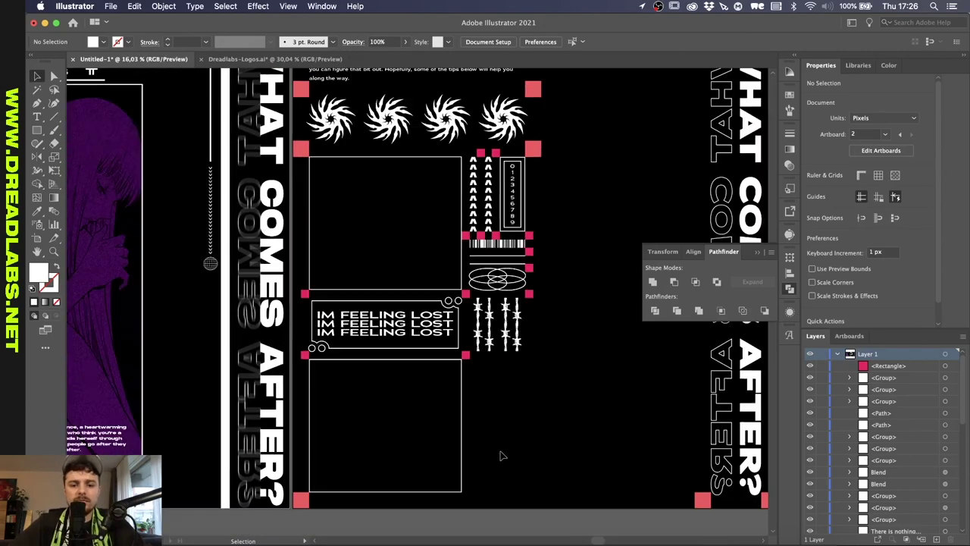
scroll(500, 455, up, 4)
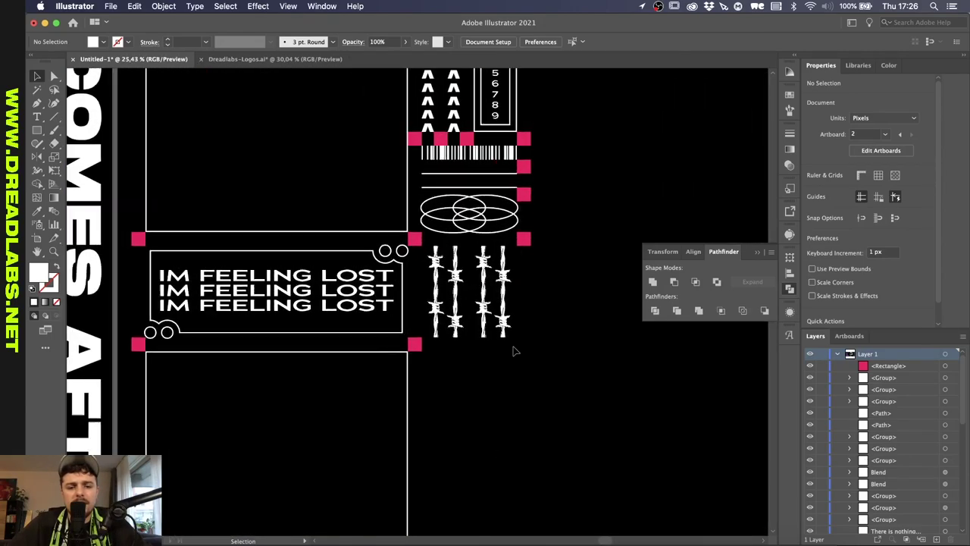
scroll(513, 351, down, 6)
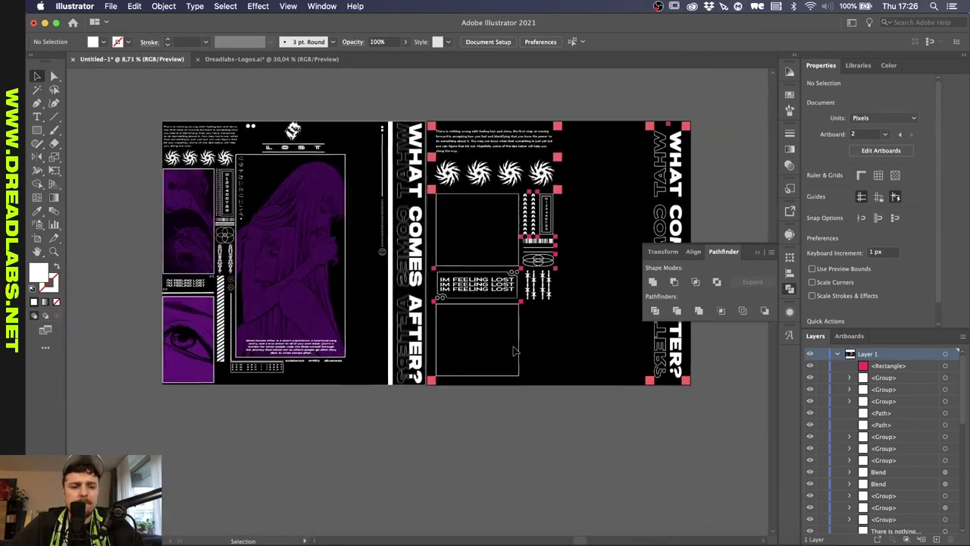
scroll(513, 351, left, 2)
scroll(258, 288, up, 8)
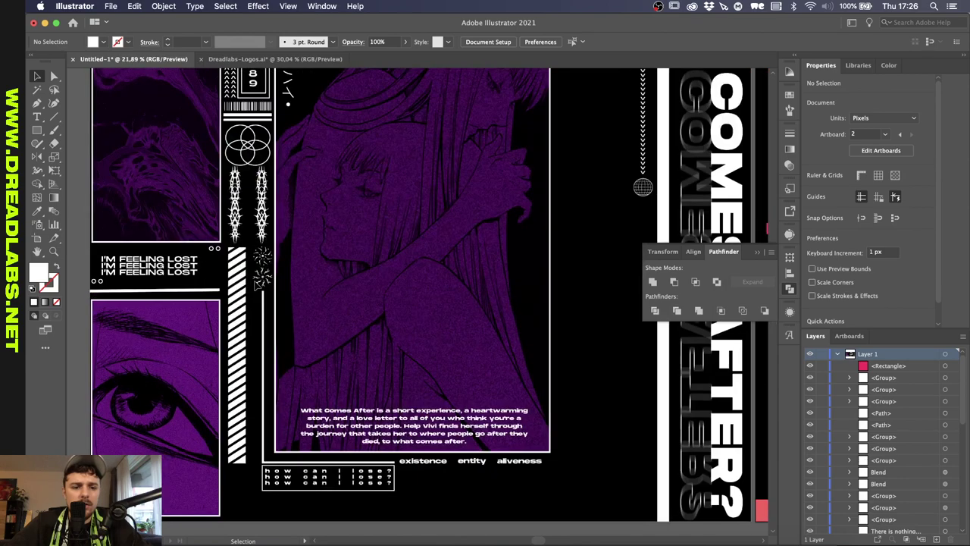
scroll(227, 292, down, 3)
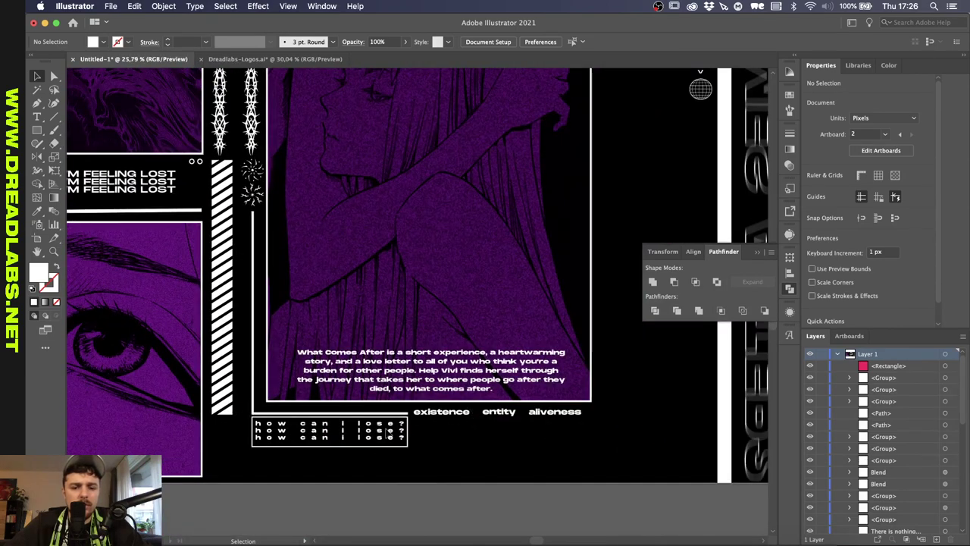
scroll(444, 434, down, 3)
scroll(407, 437, up, 2)
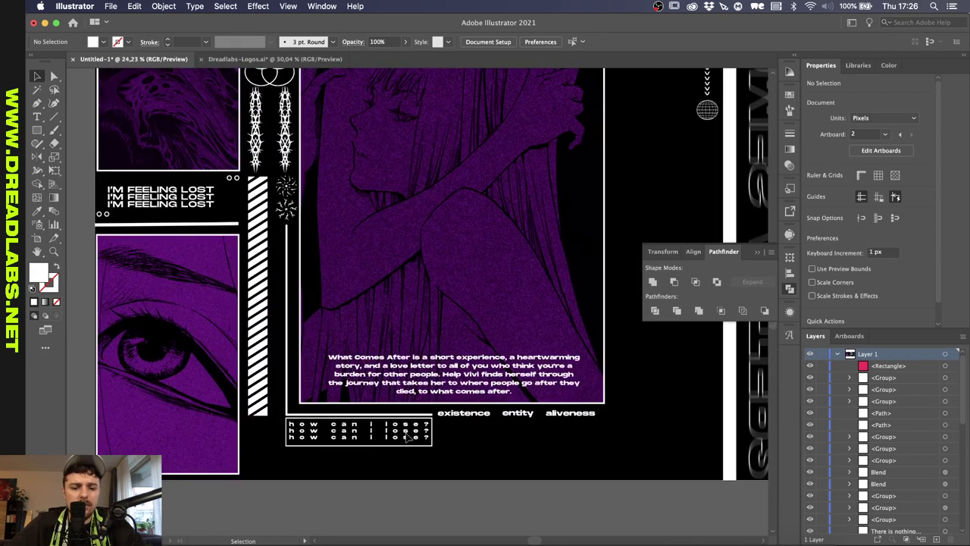
scroll(408, 437, right, 3)
scroll(409, 436, down, 2)
key(m)
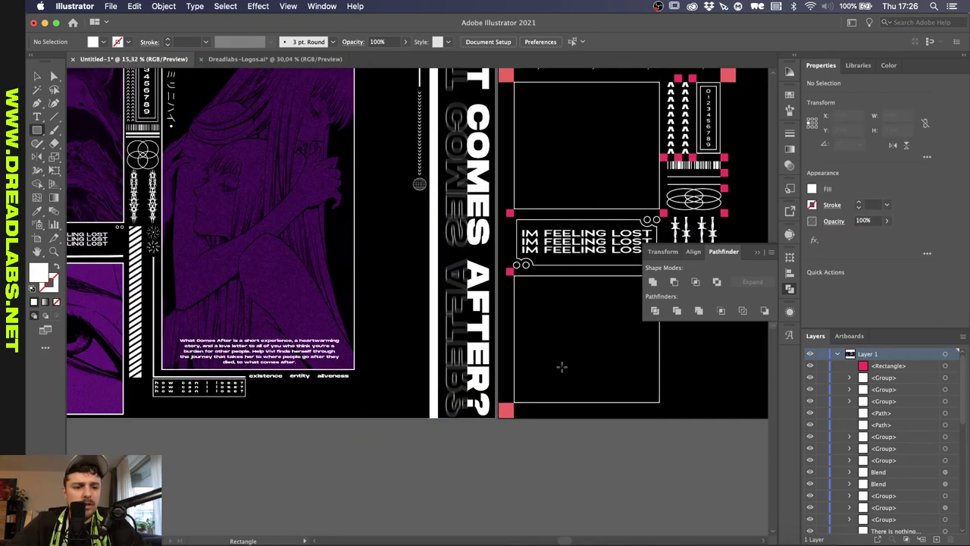
scroll(562, 367, right, 3)
scroll(562, 367, down, 3)
key(v)
scroll(563, 369, right, 3)
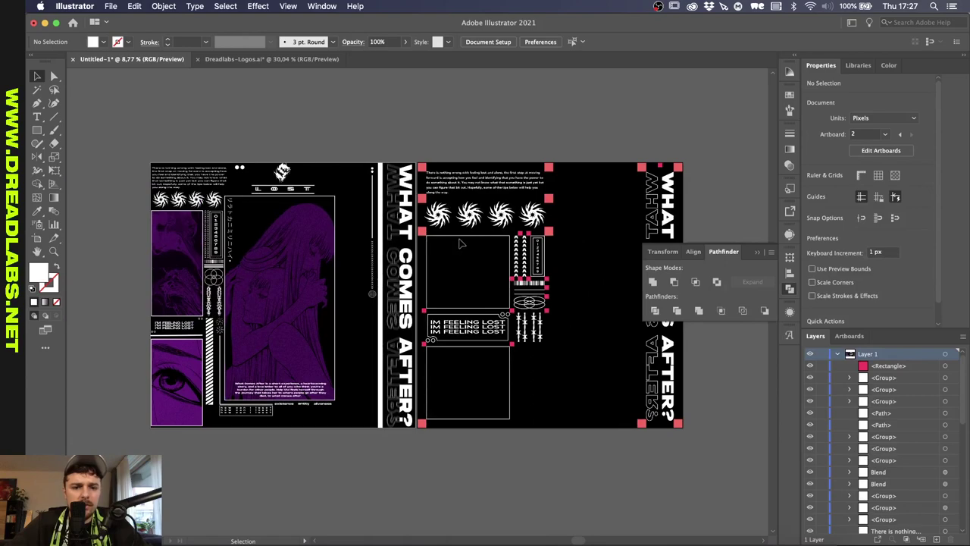
scroll(459, 242, up, 2)
- Add the text LOST in the empty area to the right of the intro paragraph
key(t)
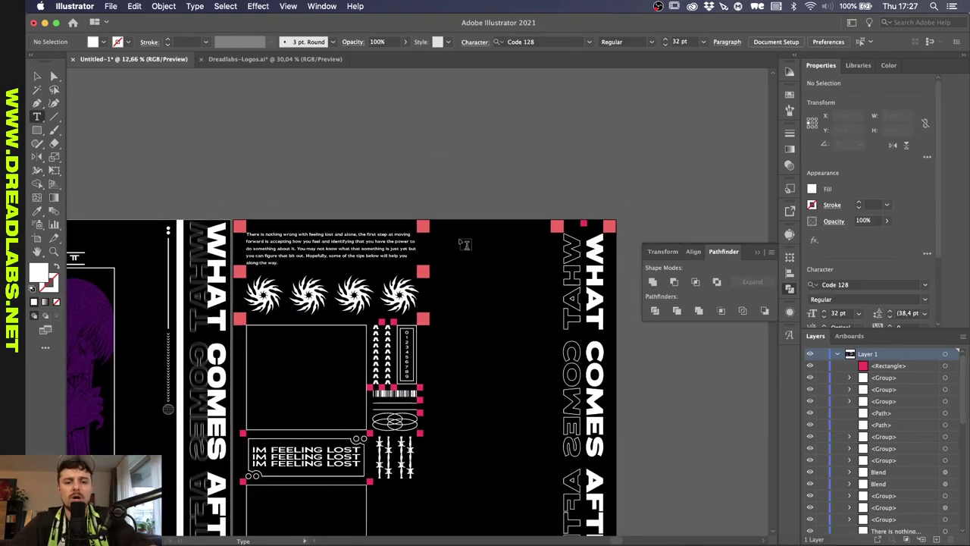
scroll(67, 102, up, 3)
scroll(444, 354, up, 3)
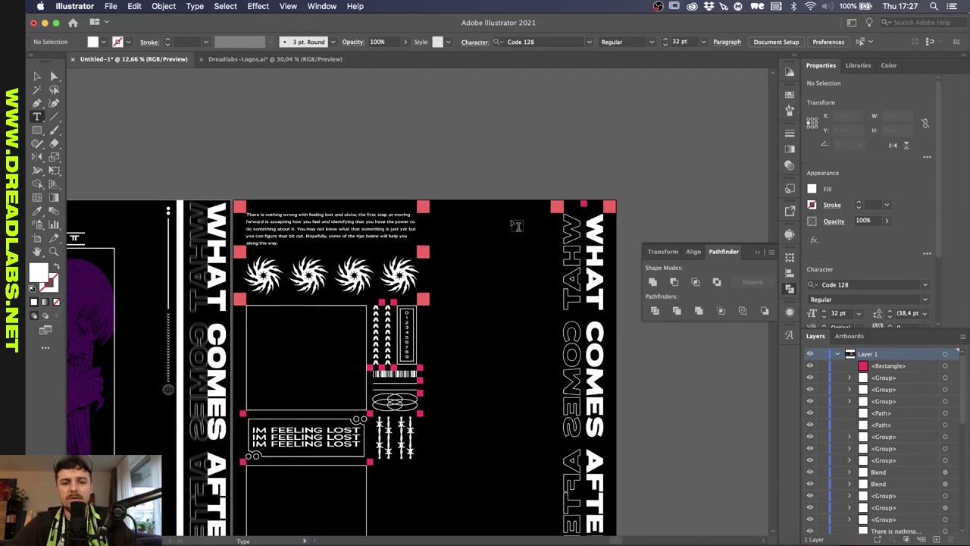
scroll(518, 226, up, 2)
click(464, 222)
scroll(477, 270, down, 2)
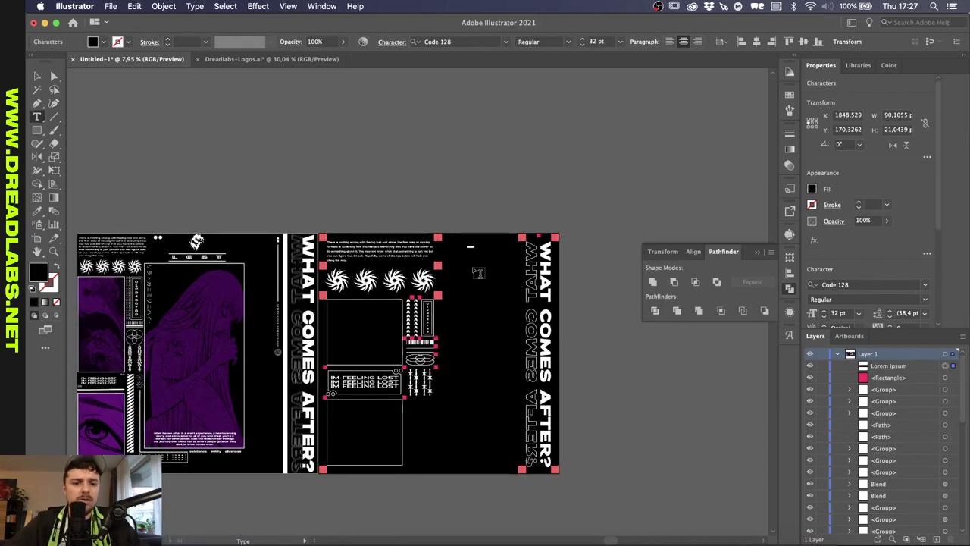
scroll(477, 270, up, 2)
scroll(478, 273, down, 1)
scroll(478, 273, up, 2)
text(L)
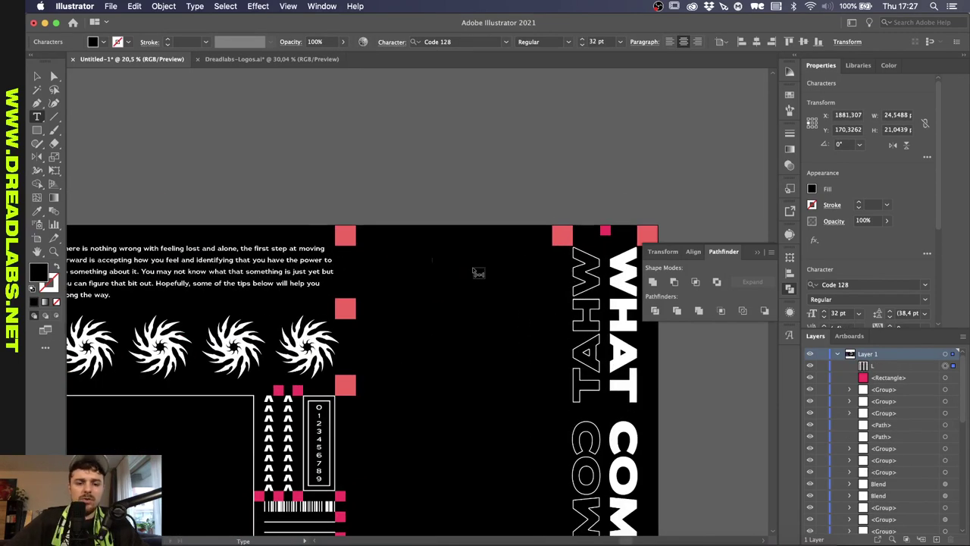
text(OST)
click(39, 76)
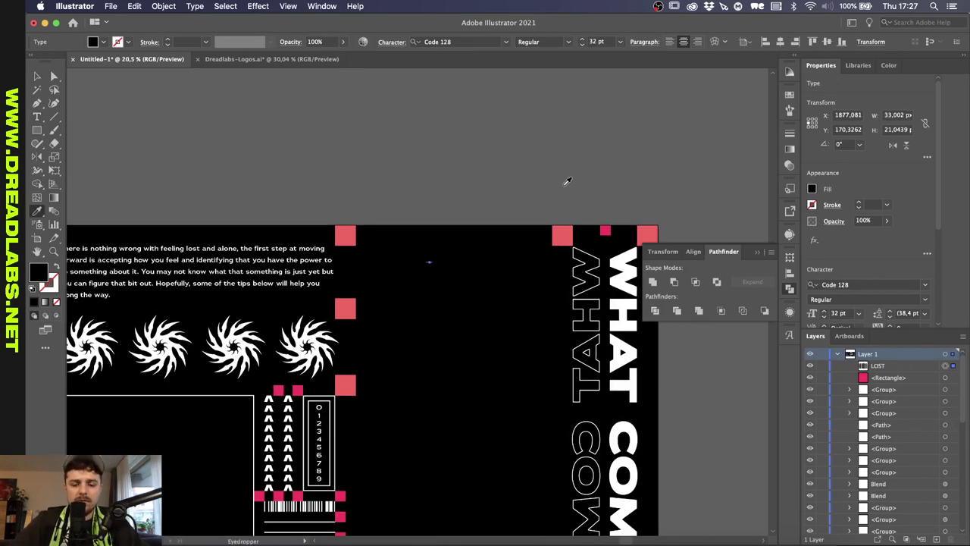
- Copy the vertical WHAT COMES AFTER? title's lettering style onto LOST and reposition the word in the top area
click(618, 264)
key(v)
drag(479, 251, 444, 264)
- Set the LOST text to the Regular style of Adrianna Extended
scroll(444, 264, up, 2)
click(569, 42)
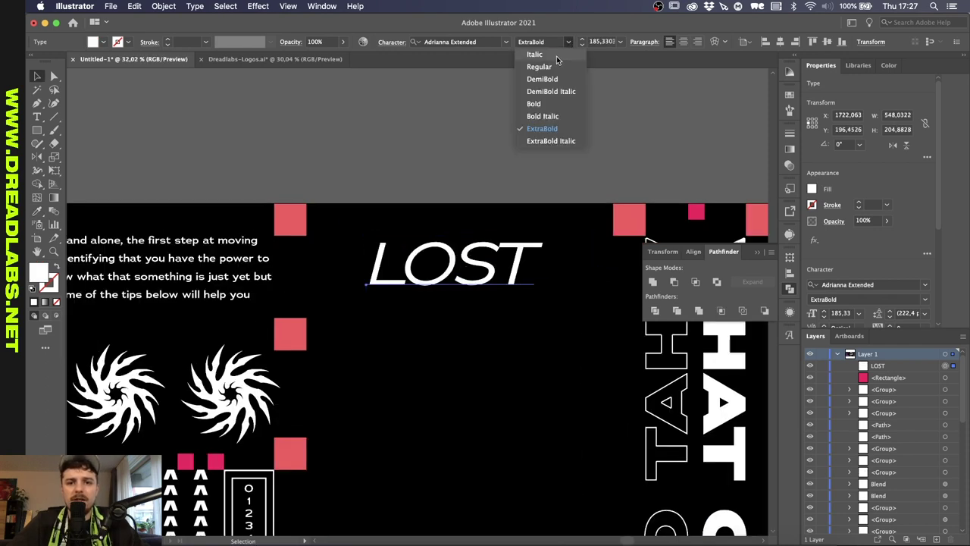
click(542, 67)
scroll(476, 231, down, 2)
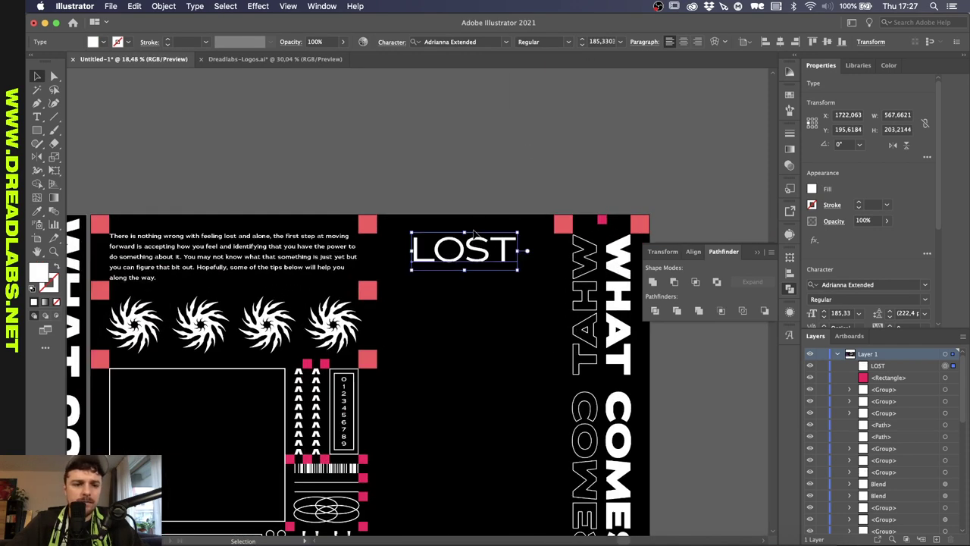
- Set LOST's vertical scale to 70% and overlap it with a duplicate offset about 71 px to the right
scroll(474, 234, up, 2)
click(392, 41)
shift+click(291, 130)
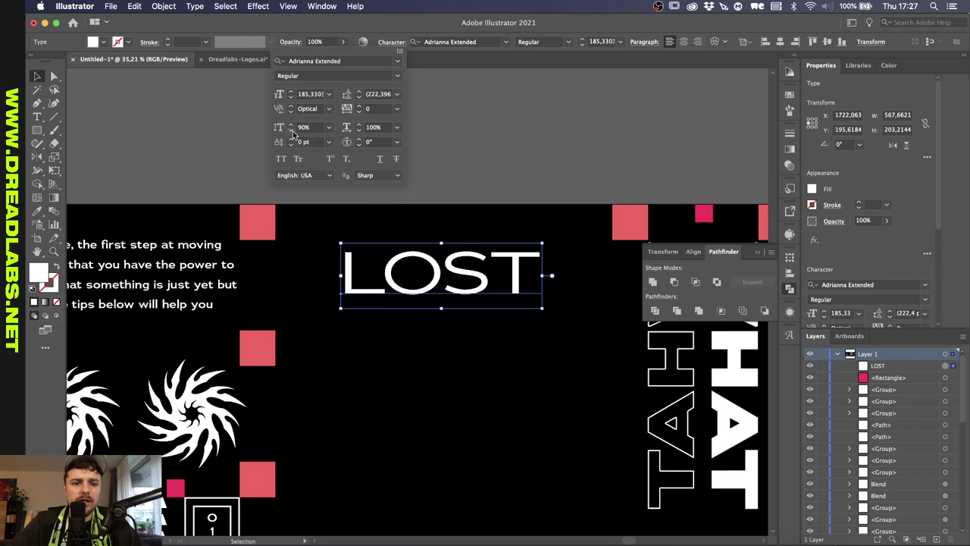
shift+click(291, 130)
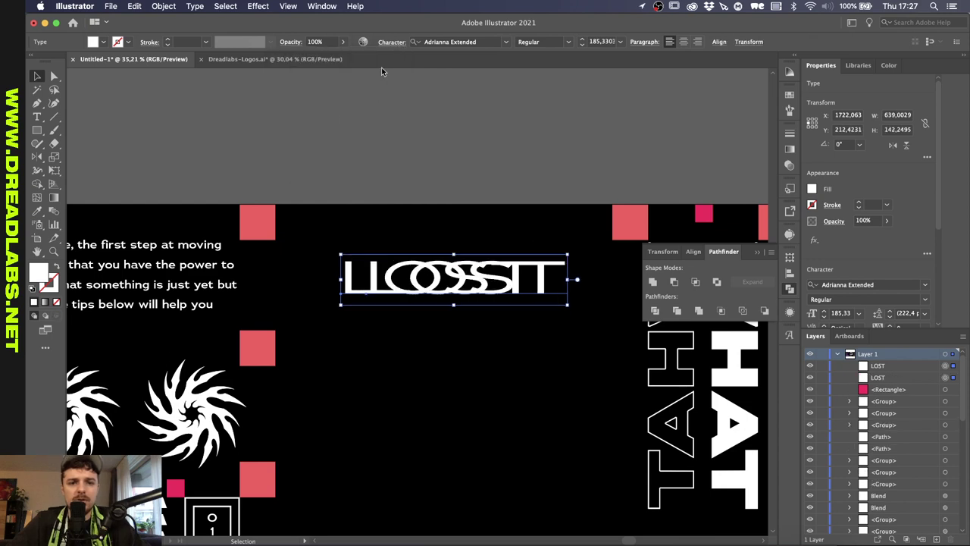
- Increase the tracking of both overlapping LOST words to 200
click(392, 42)
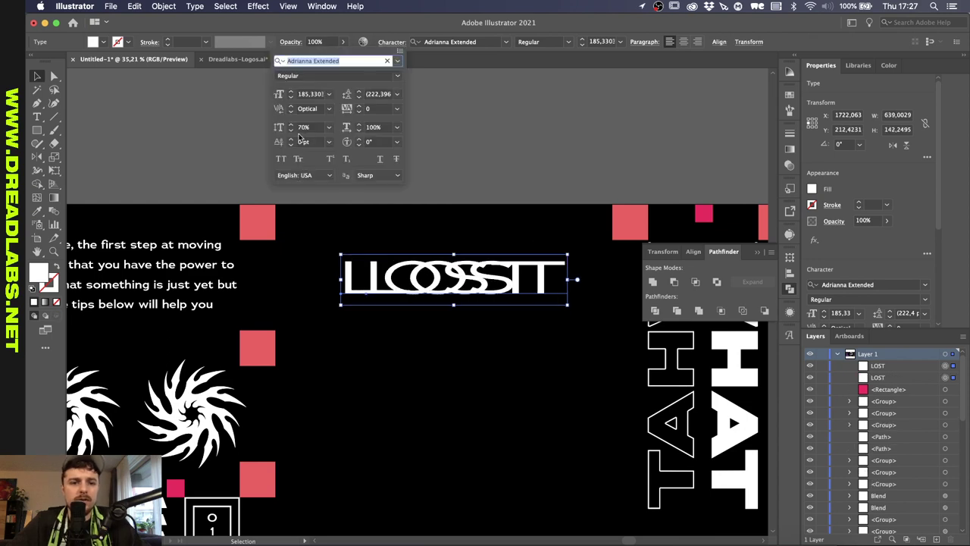
click(359, 106)
click(359, 106)
click(360, 106)
click(360, 106)
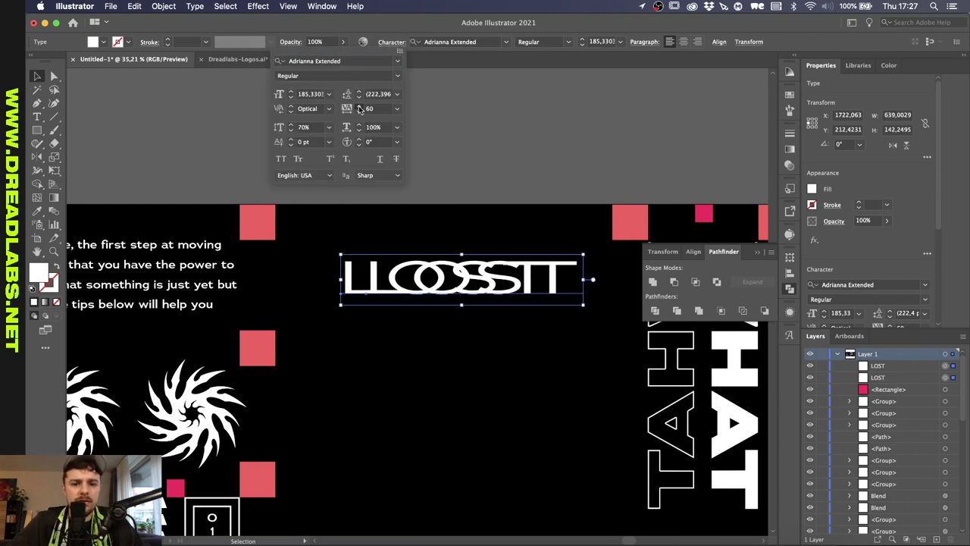
click(360, 106)
click(360, 106)
click(360, 107)
click(360, 106)
click(359, 106)
click(359, 106)
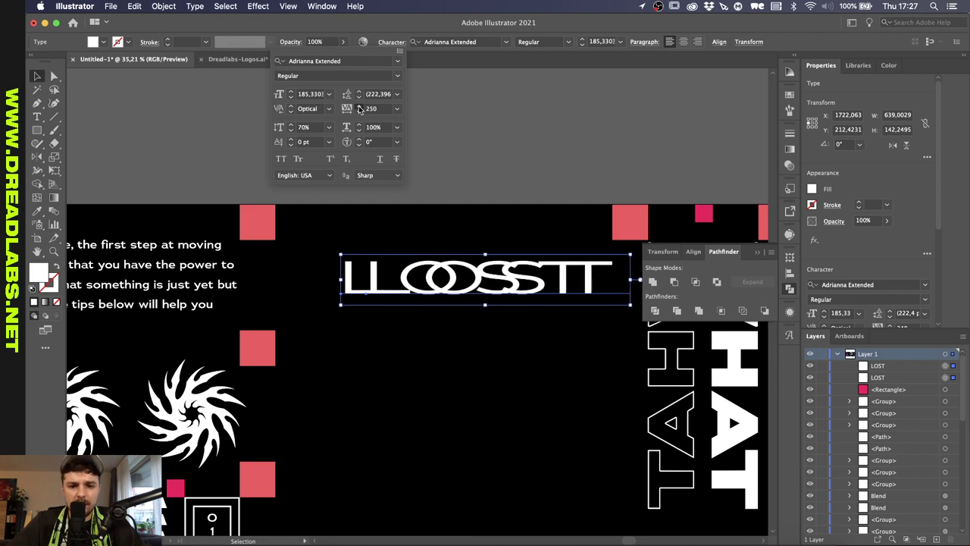
click(359, 106)
click(359, 106)
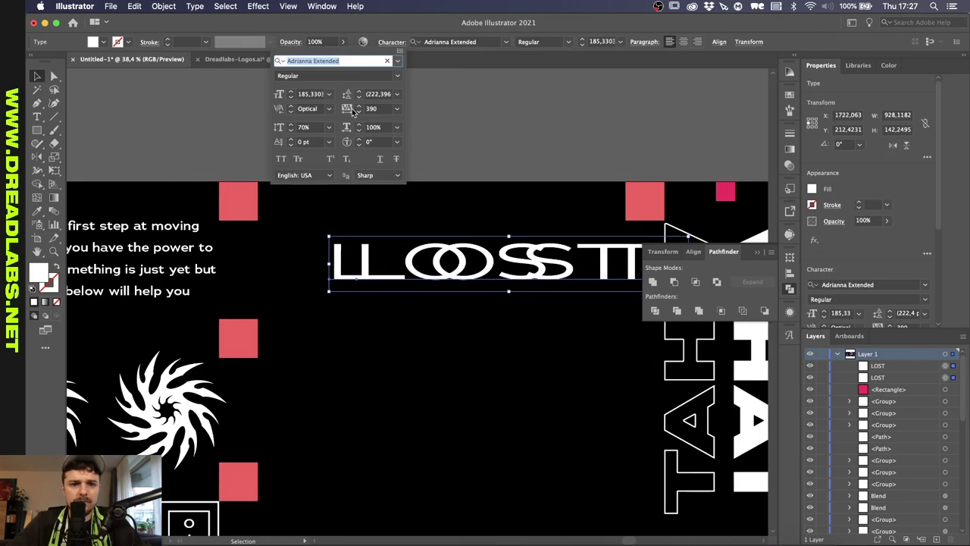
click(359, 111)
click(360, 111)
- Convert both LOST words to outlines and combine them into one group
right_click(491, 265)
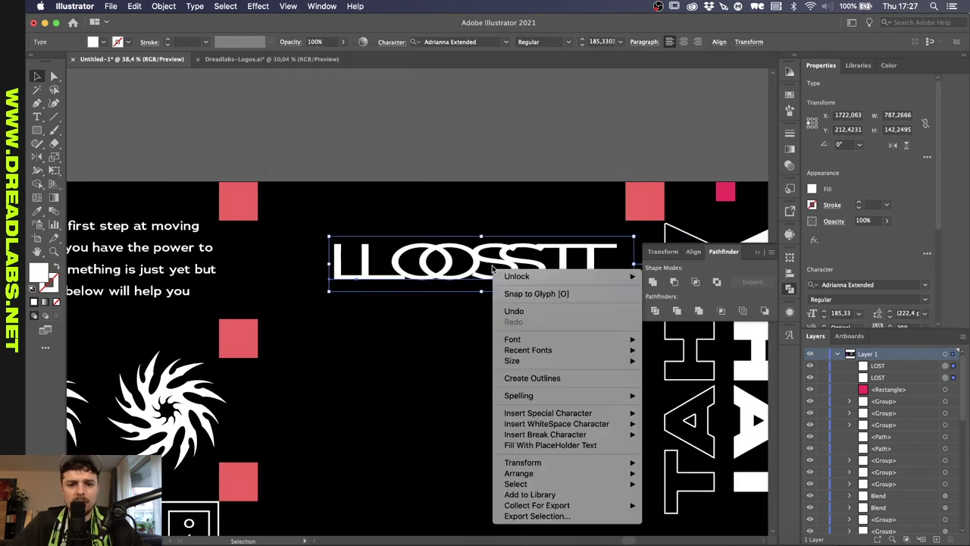
click(523, 379)
key(v)
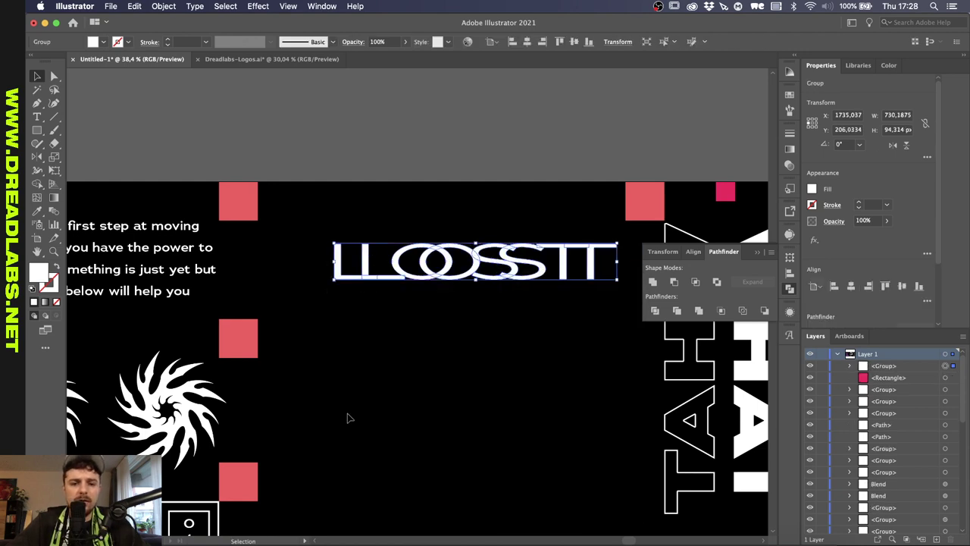
click(350, 419)
- Copy the IM FEELING LOST text frame from its group and paste a duplicate in the main layer beneath the overlapping LOST logo
scroll(341, 404, down, 5)
scroll(336, 403, up, 3)
scroll(304, 433, down, 7)
scroll(305, 433, left, 4)
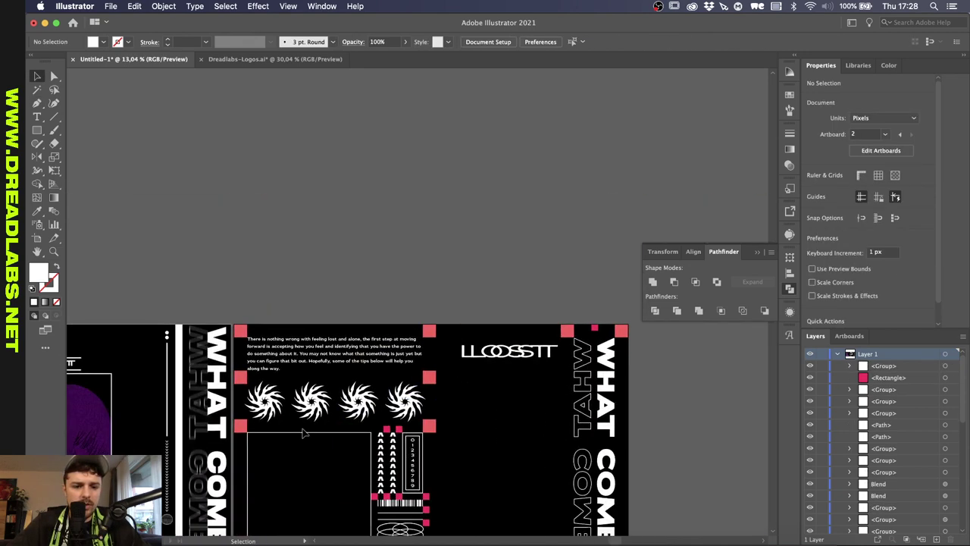
scroll(303, 432, left, 3)
scroll(304, 432, right, 3)
scroll(306, 435, right, 4)
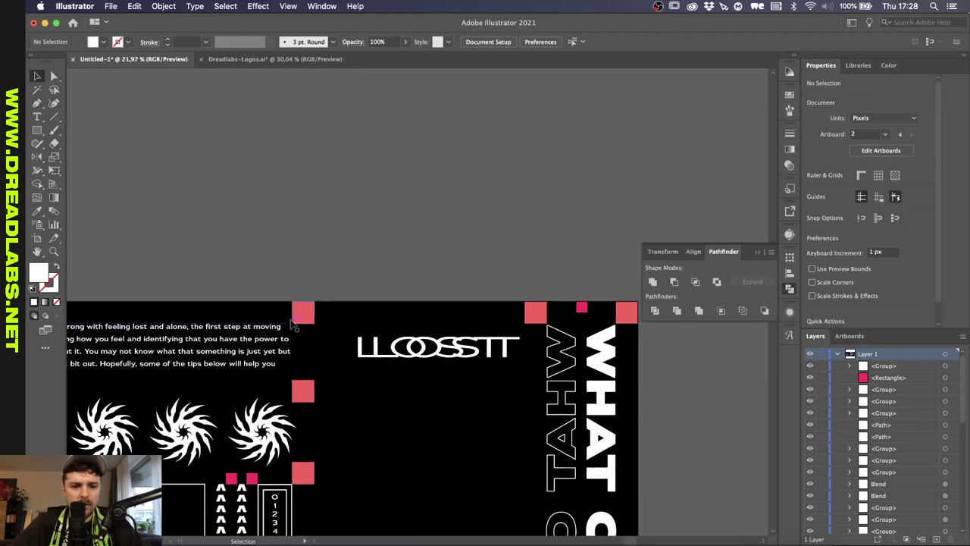
scroll(232, 377, down, 5)
scroll(232, 377, up, 3)
scroll(233, 377, left, 4)
scroll(232, 377, down, 4)
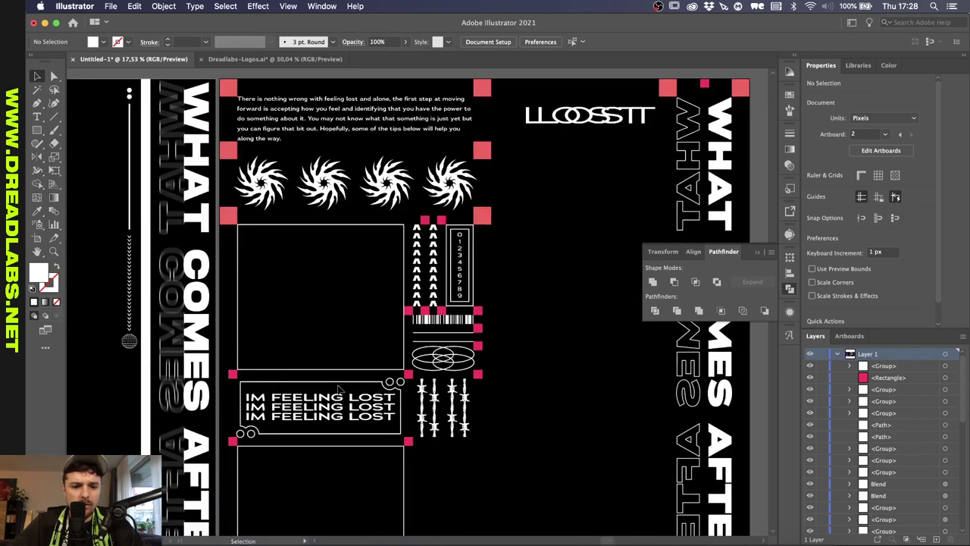
double_click(338, 389)
scroll(340, 383, up, 3)
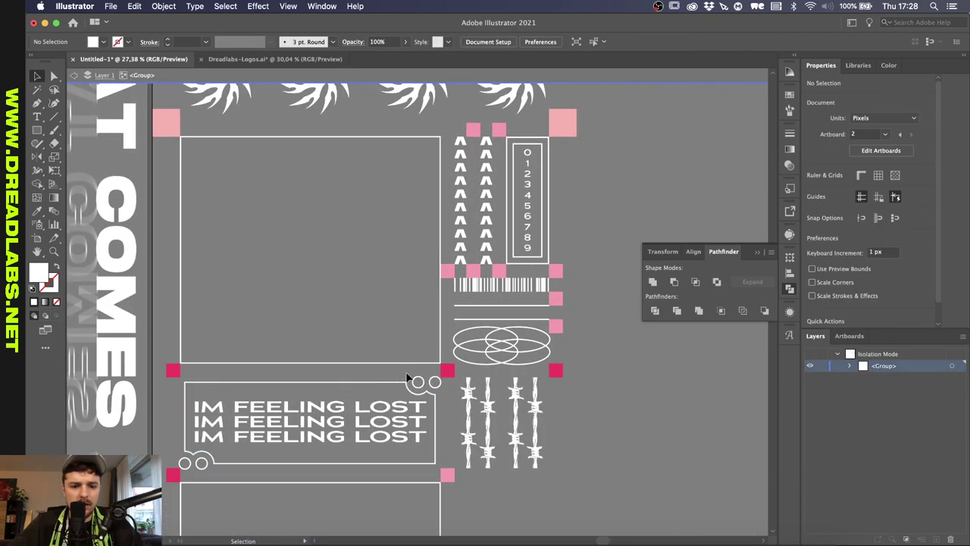
click(434, 388)
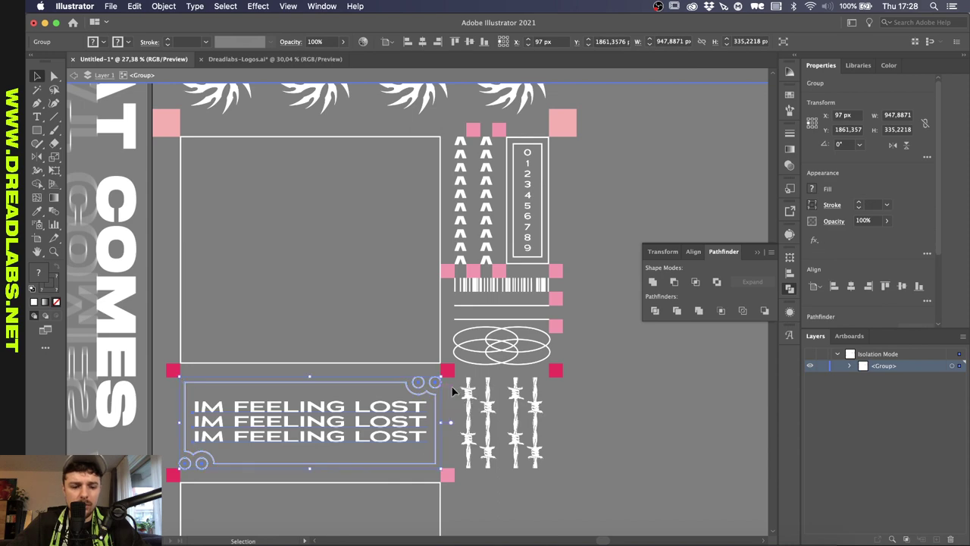
scroll(452, 387, down, 2)
click(475, 364)
scroll(474, 363, up, 3)
scroll(474, 364, right, 3)
double_click(475, 364)
key(super+v)
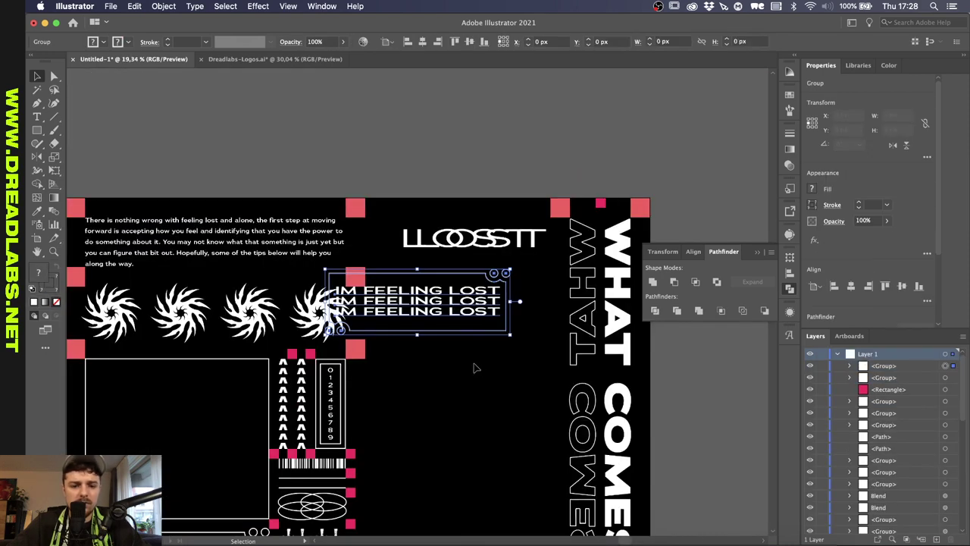
- Delete the pasted IM FEELING LOST frame and place a duplicate of the original frame group, including its corner squares, below the LOST logo
scroll(461, 270, down, 1)
key(Delete)
scroll(462, 272, down, 3)
scroll(462, 273, left, 2)
drag(307, 397, 586, 181)
scroll(591, 197, up, 3)
scroll(591, 197, right, 2)
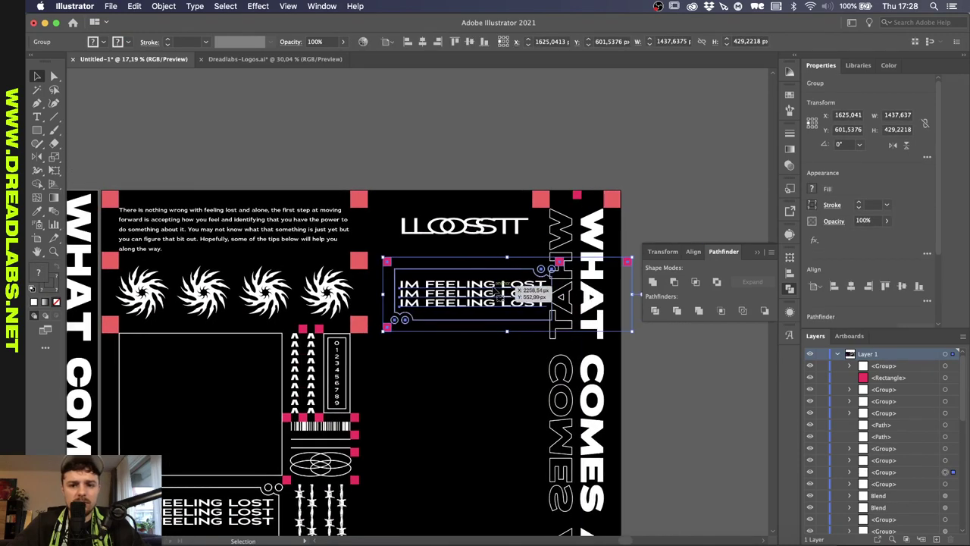
- Move the duplicated frame group around the LOST logo, fitting its upper corner square into the inner corner of the large red square
drag(448, 271, 428, 220)
scroll(431, 220, up, 5)
scroll(431, 220, left, 3)
scroll(431, 221, up, 2)
scroll(433, 223, down, 2)
scroll(433, 223, up, 5)
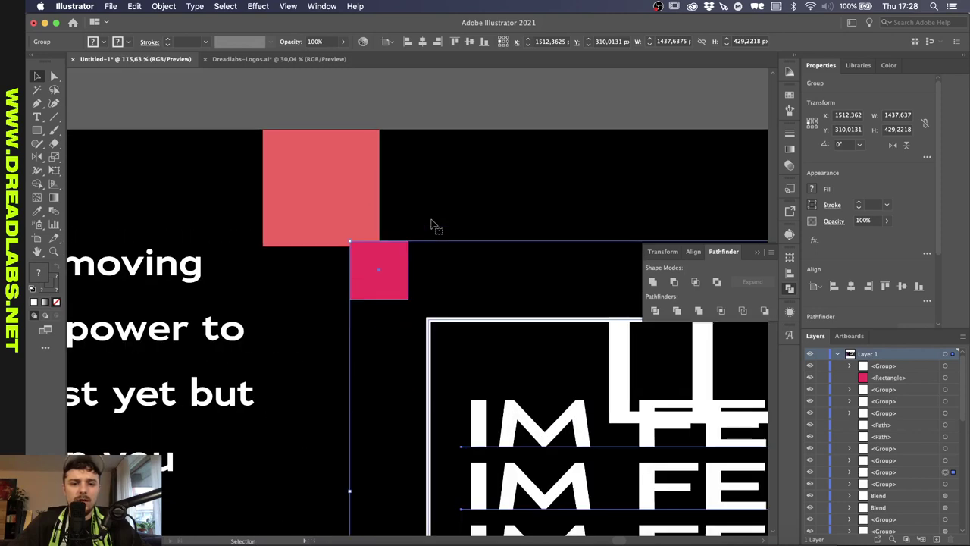
drag(392, 268, 363, 218)
scroll(362, 218, down, 1)
scroll(362, 218, down, 2)
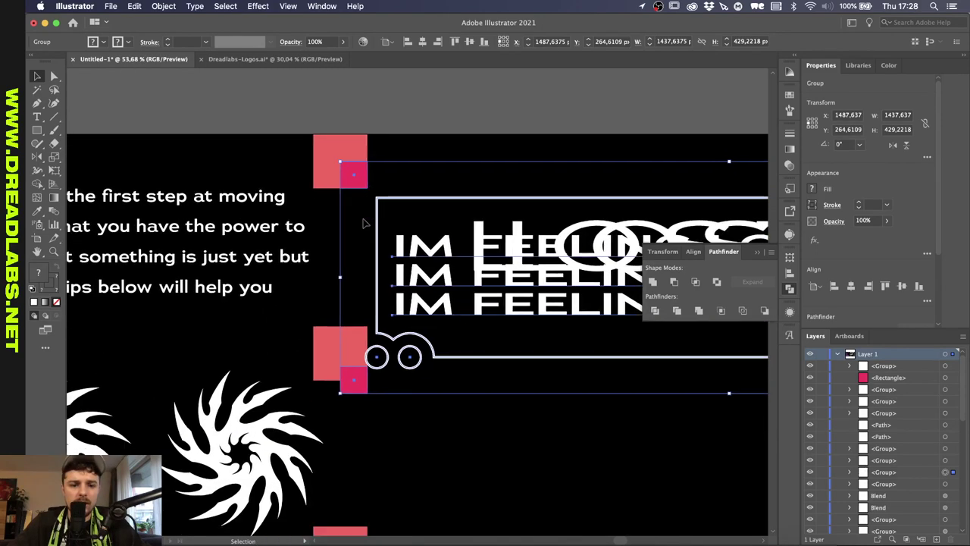
- Remove the three IM FEELING LOST text lines from inside the duplicated frame group, leaving only the outline around the LOST logo
click(372, 411)
scroll(374, 414, up, 1)
scroll(374, 413, down, 2)
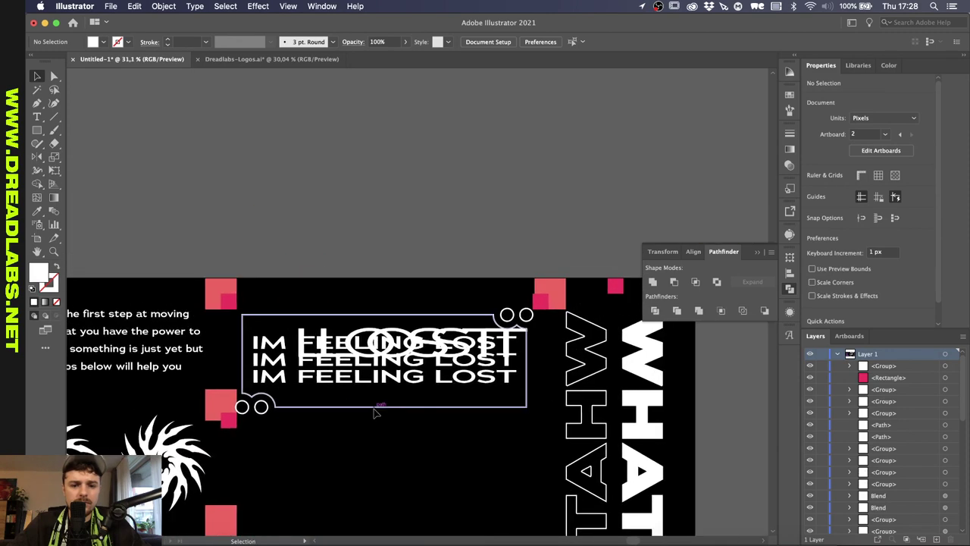
double_click(384, 410)
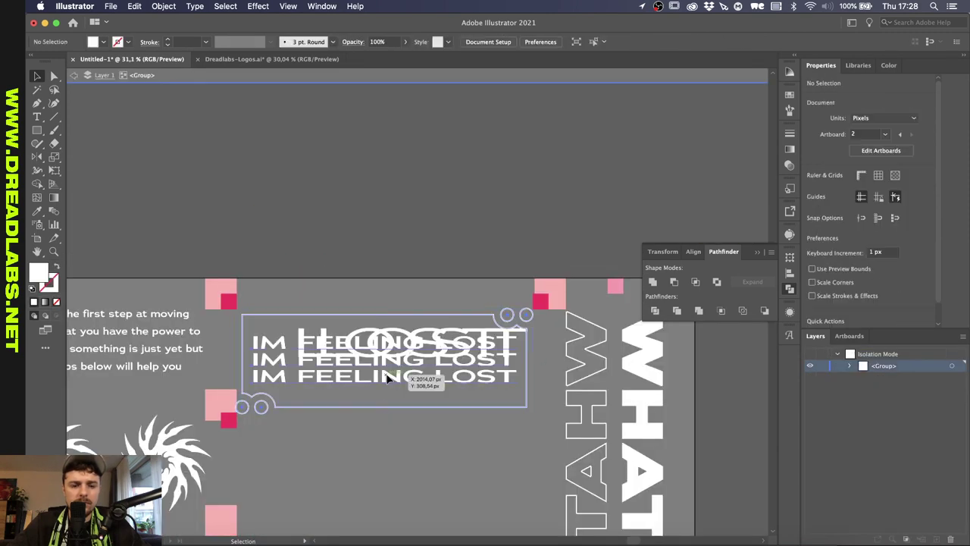
click(417, 381)
click(393, 367)
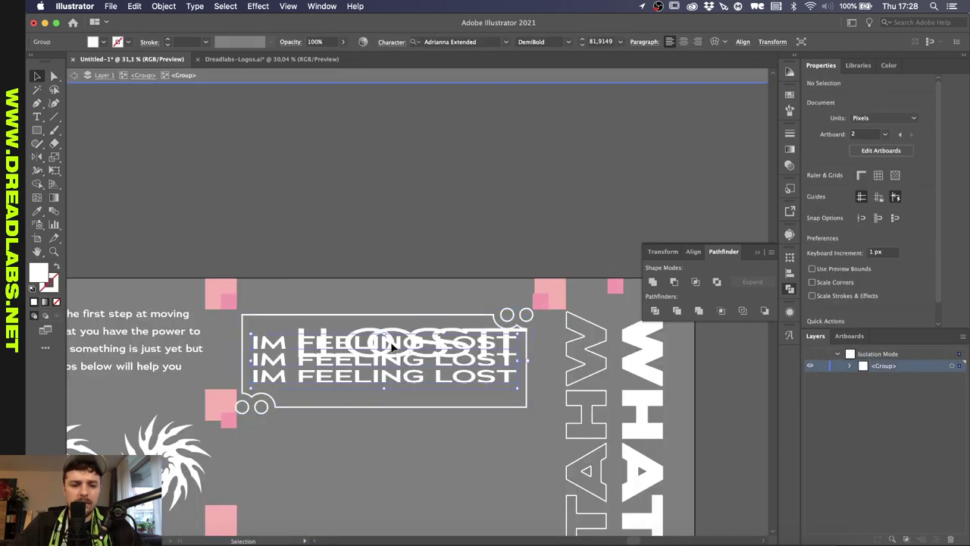
key(Delete)
double_click(391, 366)
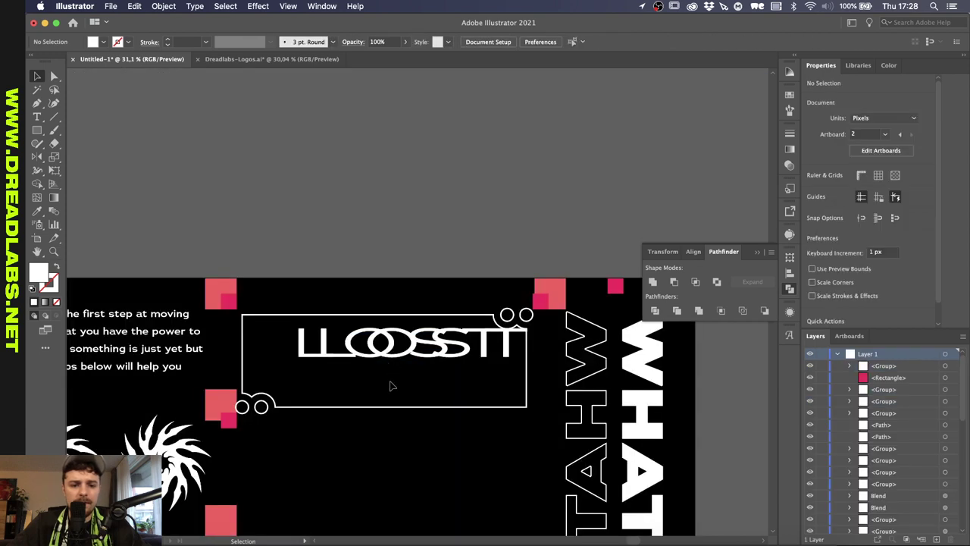
- Raise the frame's lower edge, circles and small corner square about 74 px, aligning the small square with the large red square's upper corner
key(a)
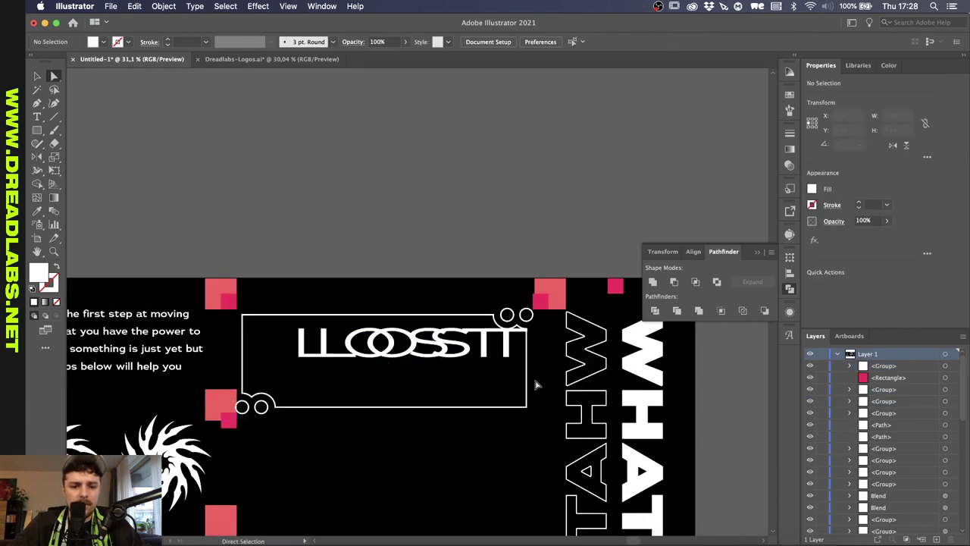
drag(330, 408, 218, 448)
key(v)
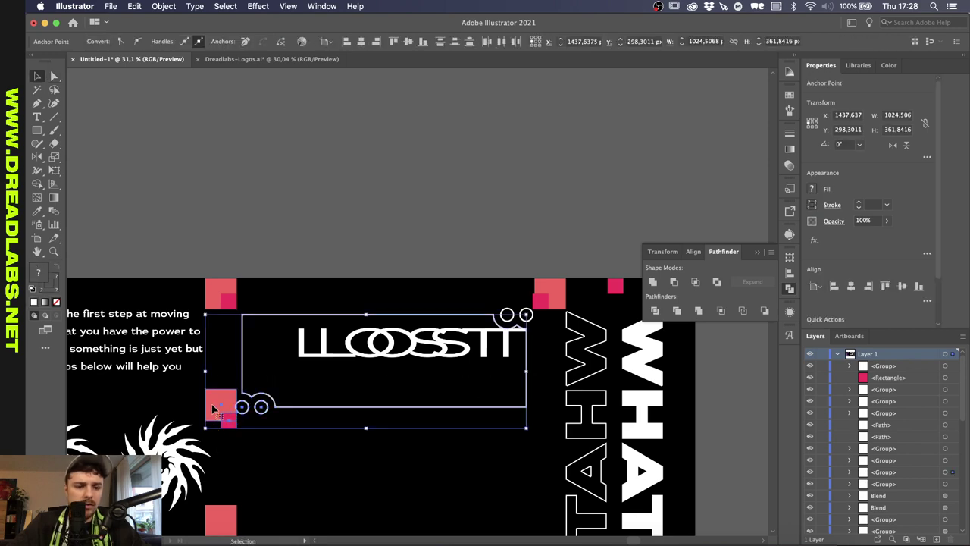
scroll(215, 409, up, 4)
scroll(221, 426, up, 2)
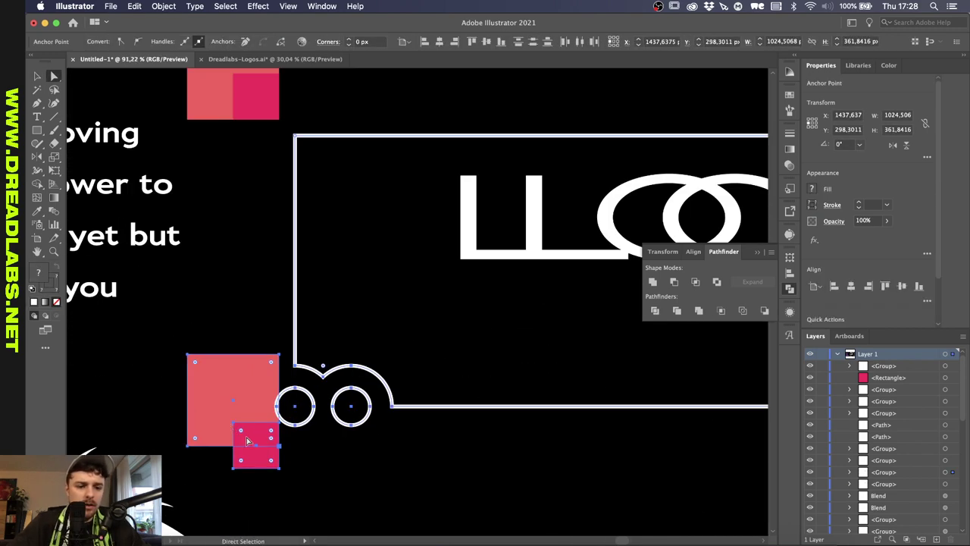
scroll(249, 398, down, 2)
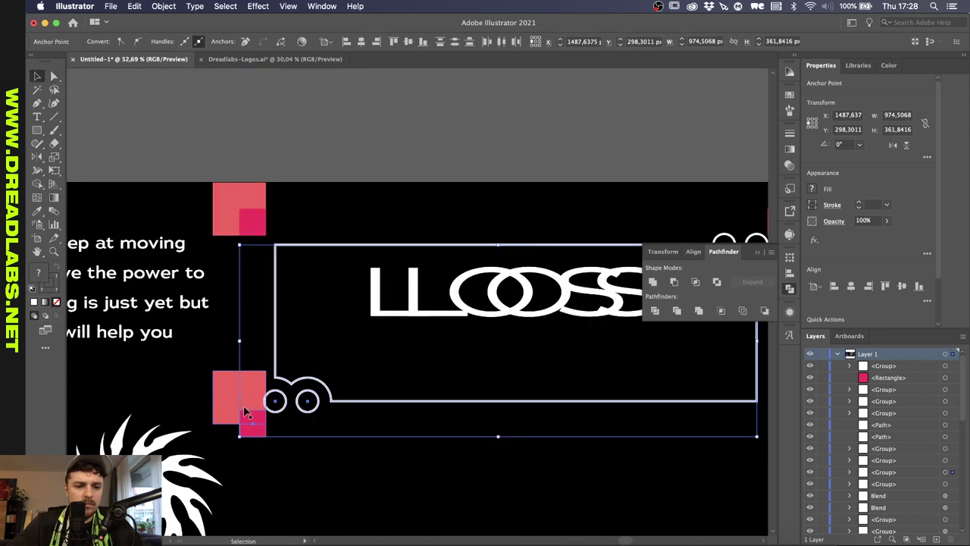
drag(251, 418, 256, 389)
scroll(294, 340, up, 2)
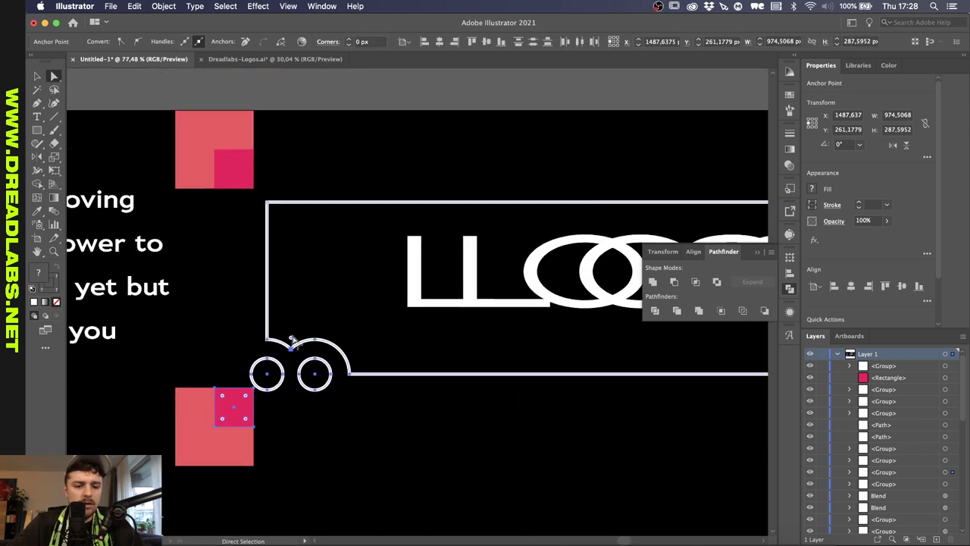
- Move the LLOOSSTT lettering into the group of the ornamental frame by cutting it and pasting it in front inside isolation mode
key(v)
scroll(244, 400, down, 3)
click(371, 436)
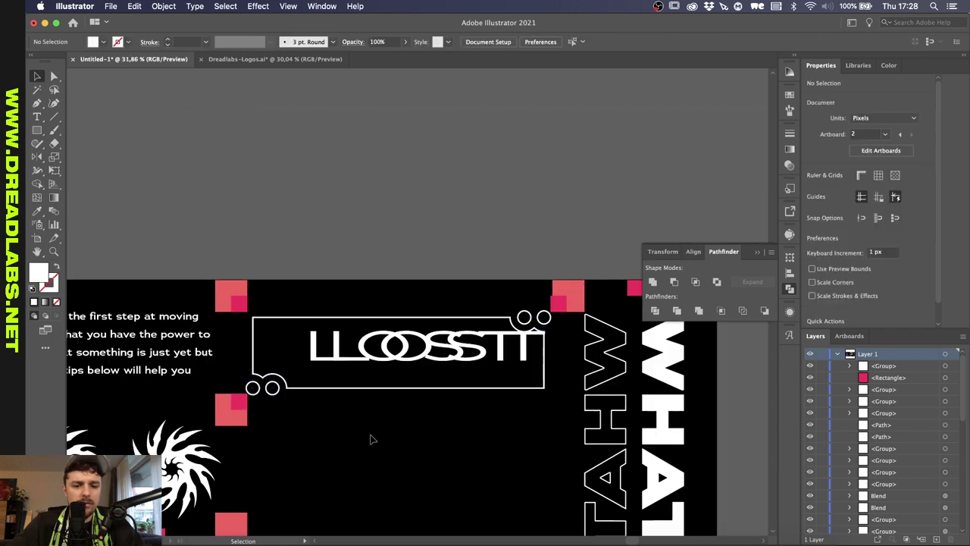
click(416, 340)
key(Delete)
double_click(410, 321)
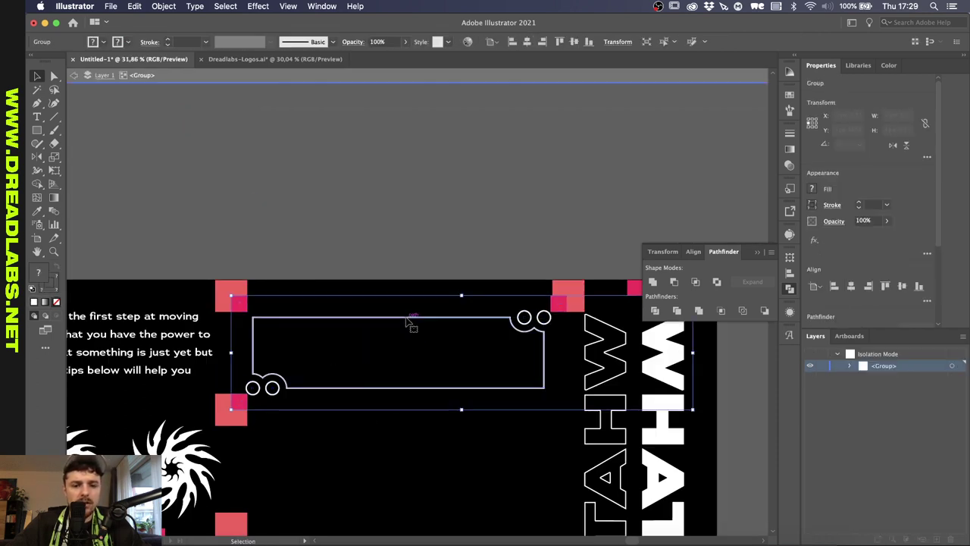
double_click(407, 320)
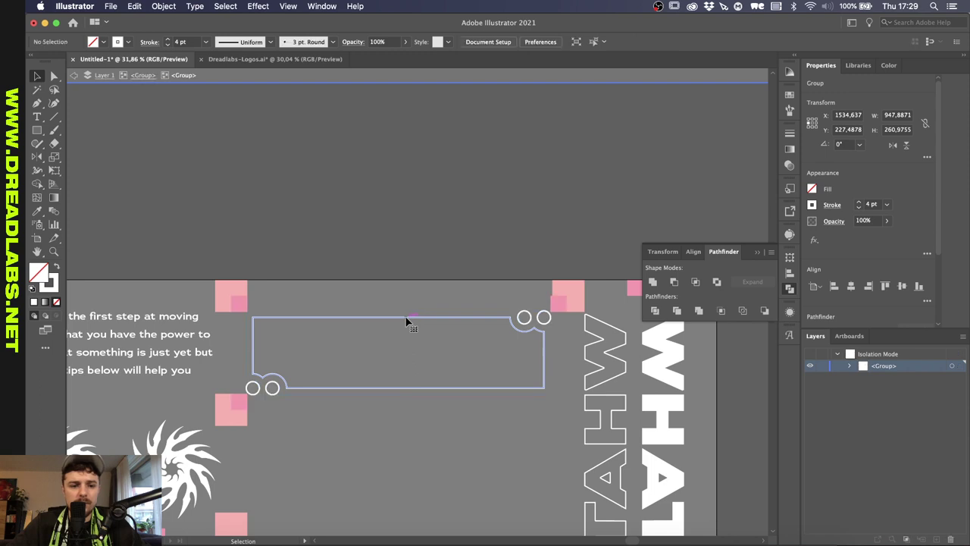
click(407, 320)
key(super+x)
key(super+f)
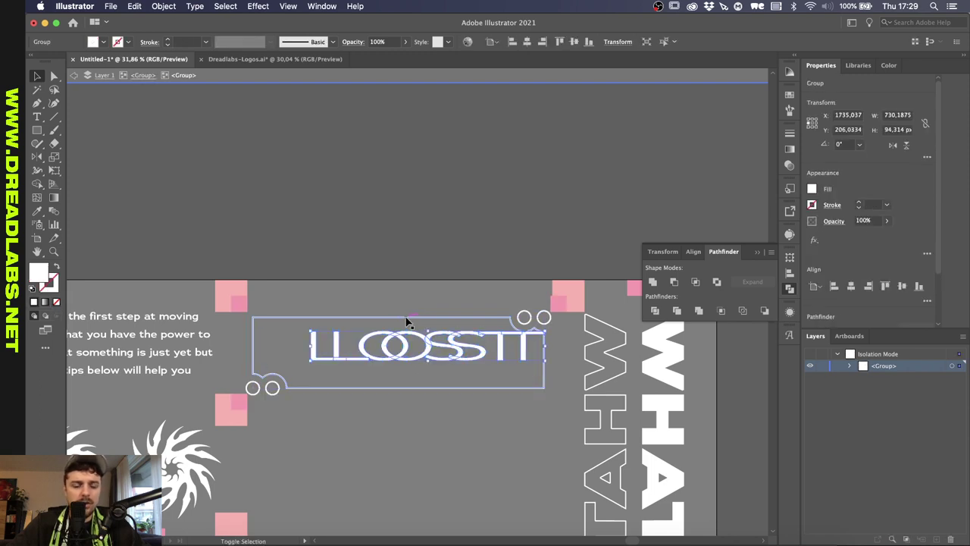
- Center the LLOOSSTT lettering horizontally and vertically within the ornamental frame, and leave isolation mode
shift+click(407, 321)
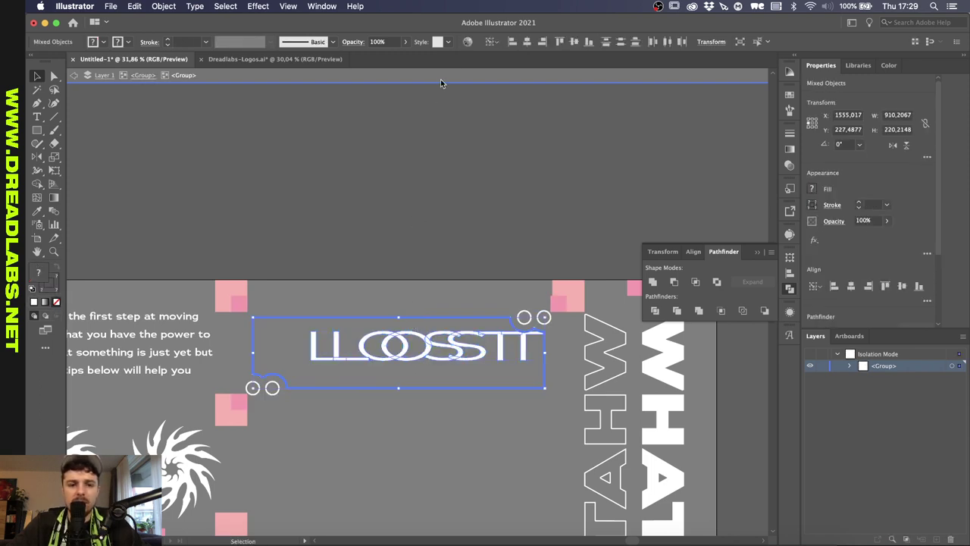
click(527, 41)
click(574, 41)
double_click(468, 183)
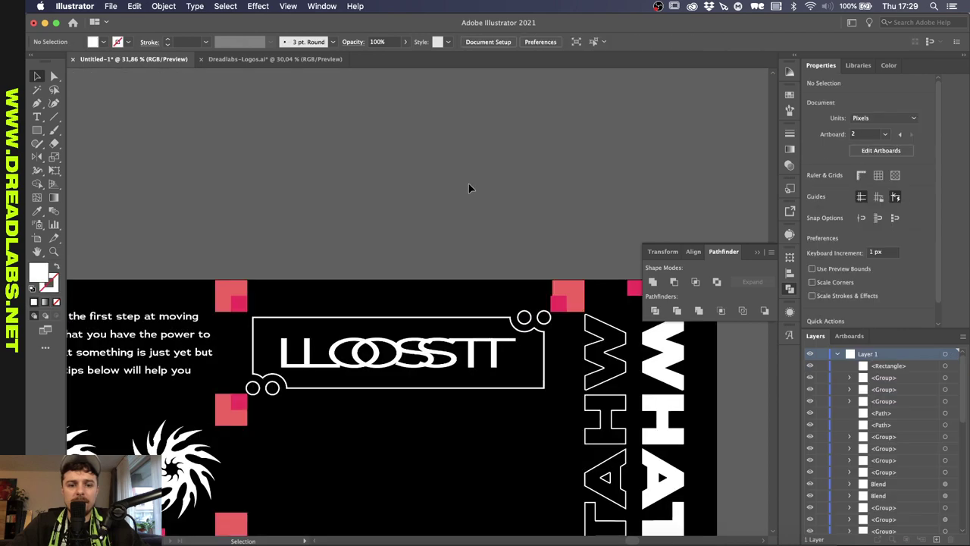
- Copy the 100 px red square below the outlined vertical title along the bottom edge to the lower empty frame's bottom-right corner
scroll(410, 270, down, 8)
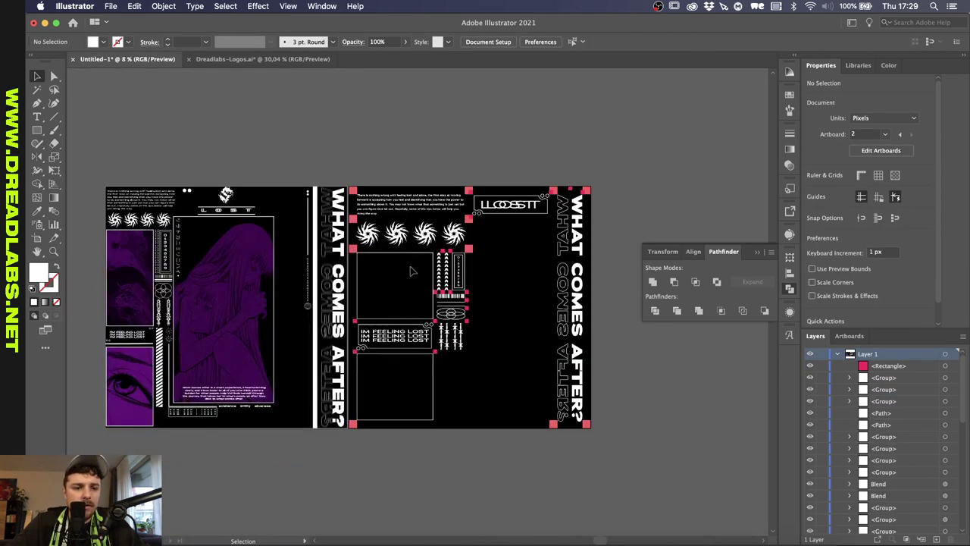
scroll(438, 219, up, 2)
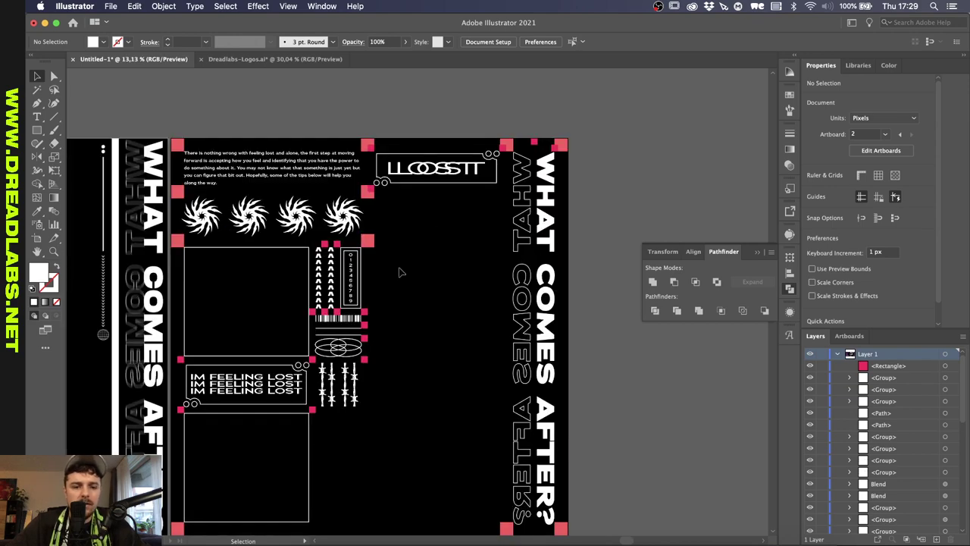
scroll(319, 437, down, 5)
scroll(319, 437, left, 7)
scroll(362, 412, right, 5)
scroll(363, 412, up, 1)
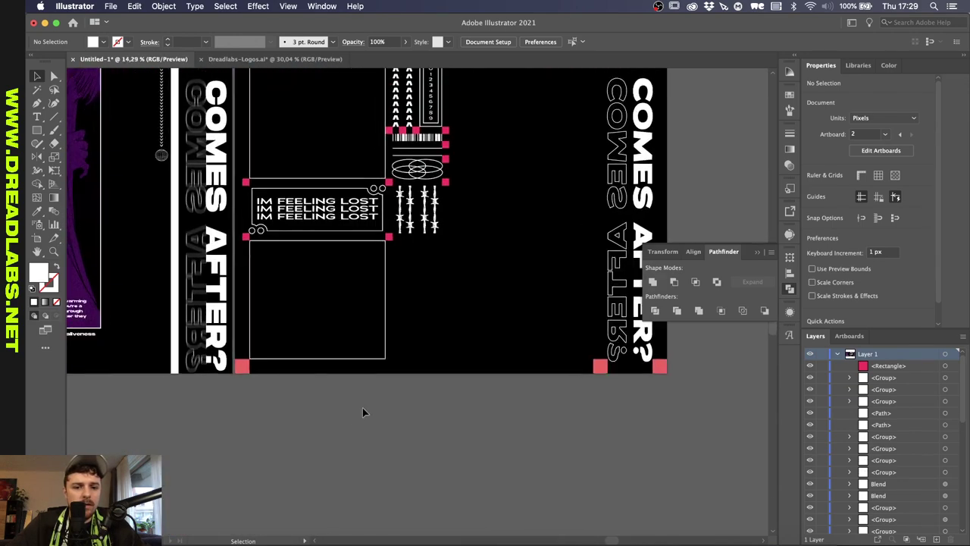
scroll(362, 409, up, 3)
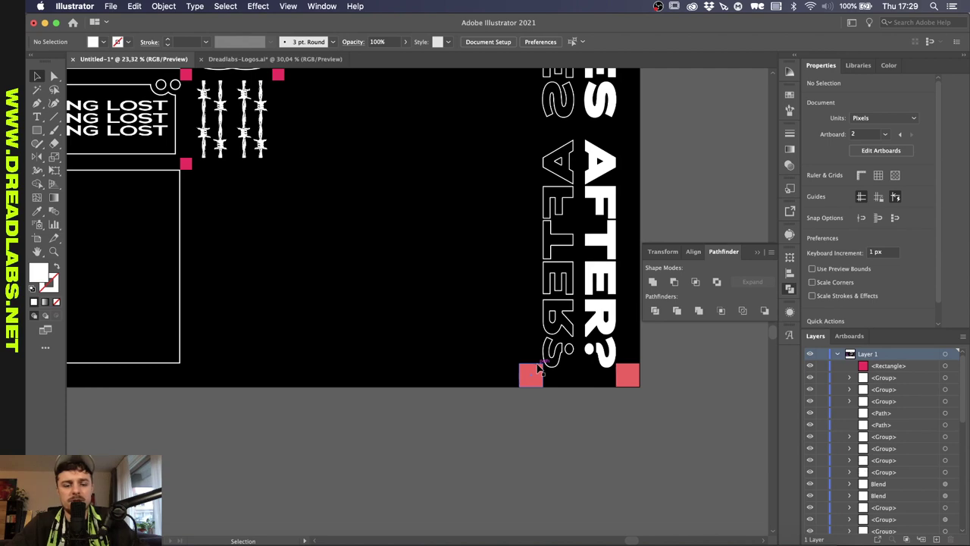
drag(533, 375, 192, 375)
scroll(191, 375, up, 3)
- Copy a 50 px pink square from beside the ellipse ornament to just above the bottom margin, level with the red squares' upper edge
key(super+y)
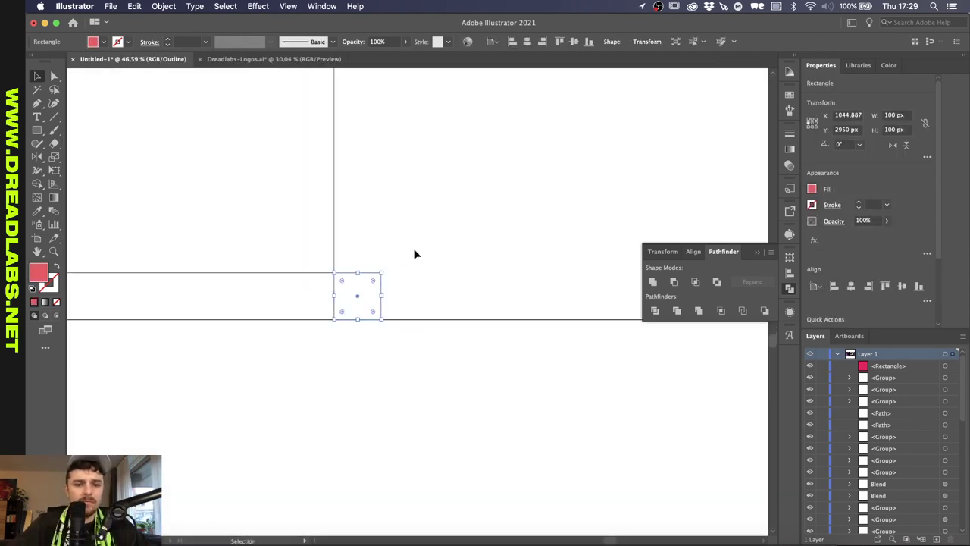
click(416, 253)
scroll(417, 253, down, 4)
drag(327, 204, 326, 305)
key(super+z)
drag(320, 168, 319, 497)
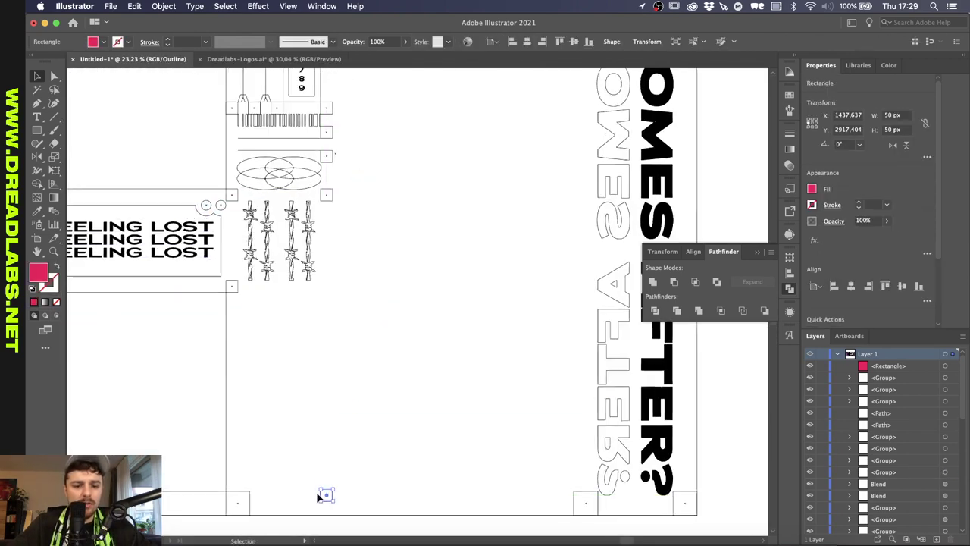
scroll(319, 497, up, 5)
scroll(318, 496, down, 3)
scroll(319, 497, up, 3)
scroll(107, 335, down, 3)
scroll(105, 335, down, 3)
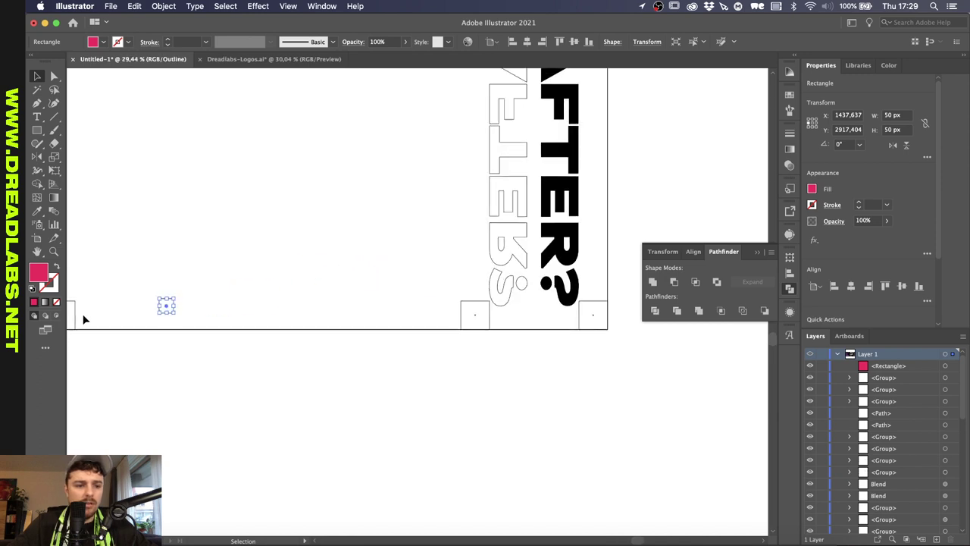
scroll(82, 319, up, 1)
key(super+y)
shift+click(111, 313)
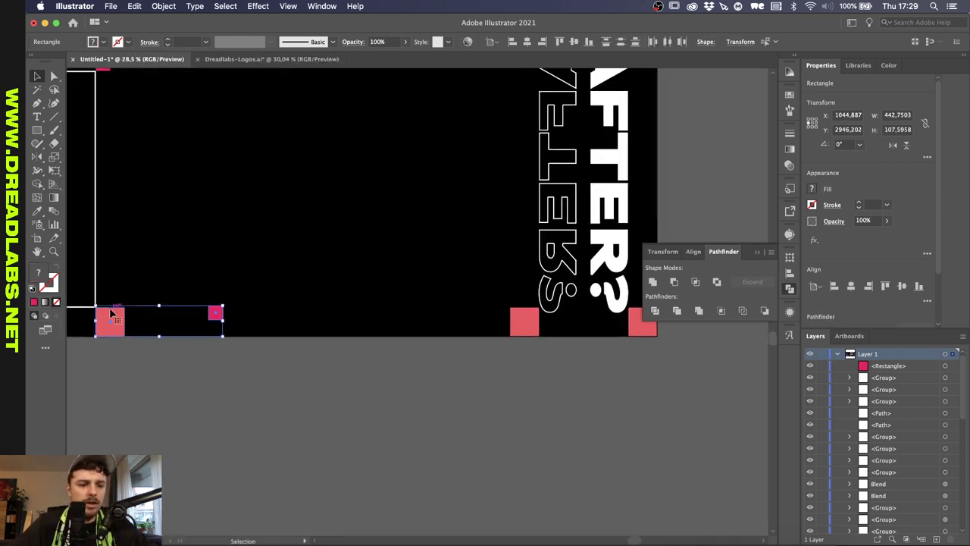
scroll(409, 280, up, 2)
drag(409, 281, 409, 258)
scroll(410, 258, down, 5)
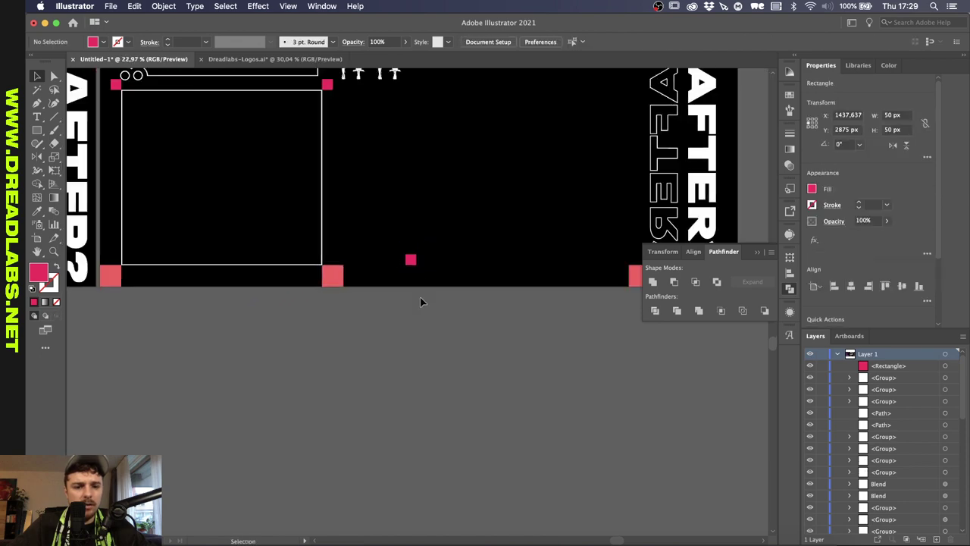
key(m)
scroll(343, 409, up, 2)
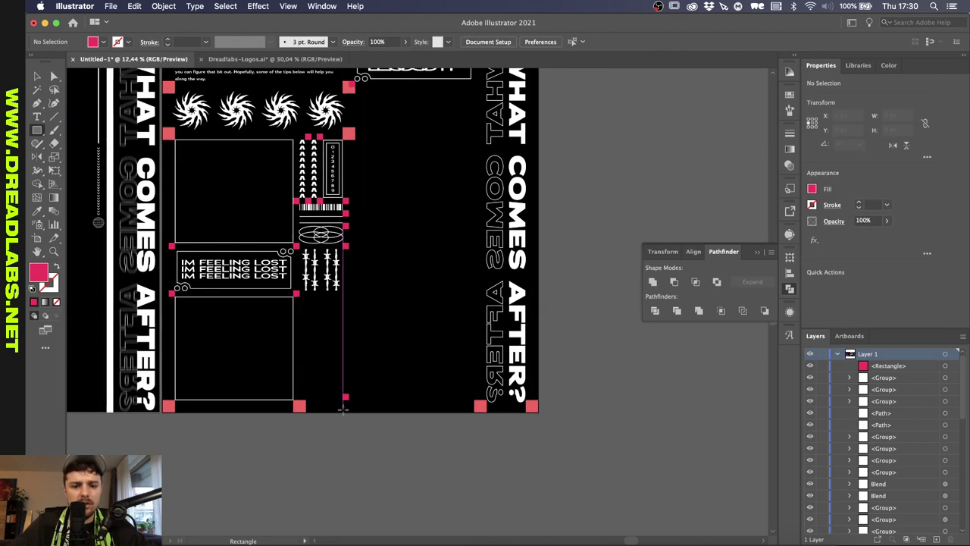
scroll(409, 112, up, 3)
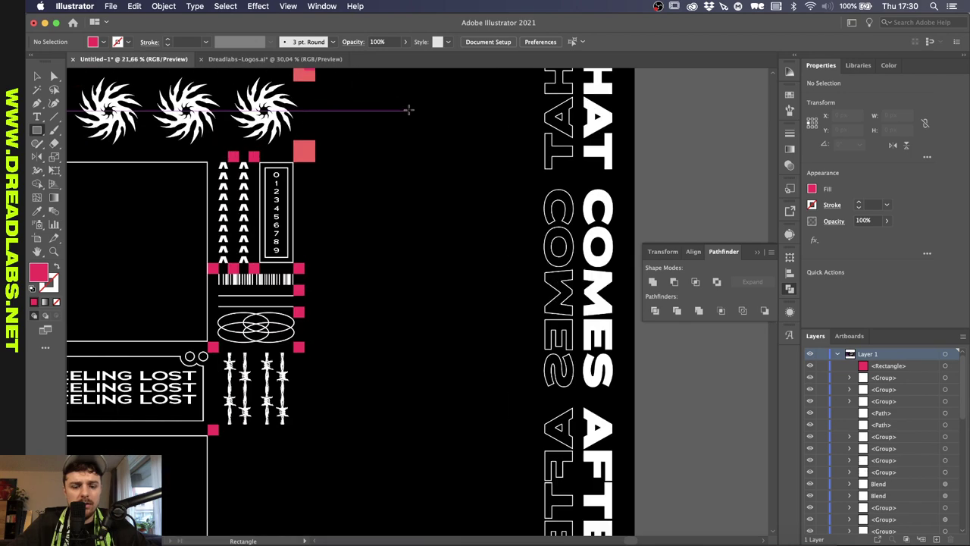
key(v)
- Copy the 100 px red square at the LLOOSSTT frame's bottom-left corner straight across to its bottom-right corner
scroll(410, 112, up, 2)
scroll(410, 114, down, 1)
scroll(407, 114, down, 3)
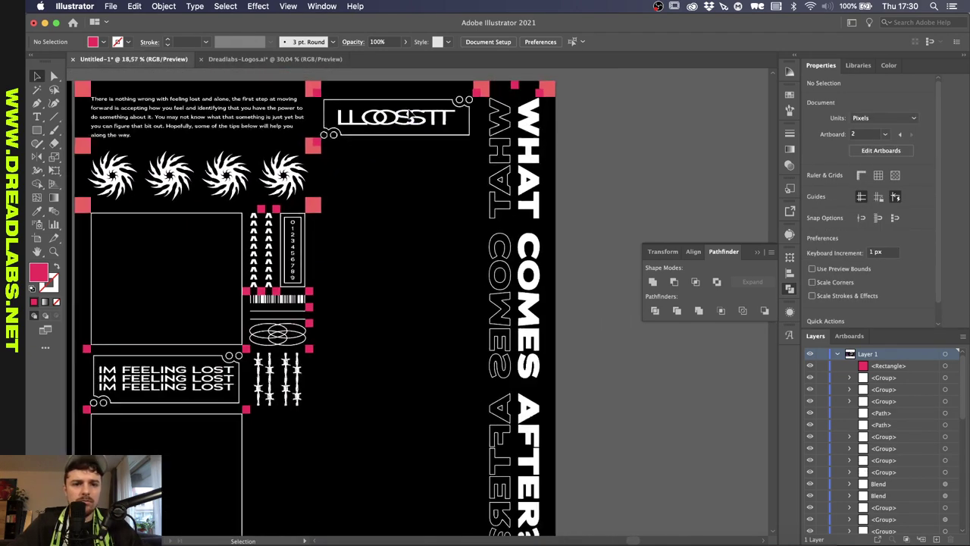
scroll(408, 114, up, 4)
drag(207, 185, 503, 186)
- Replace the 50 px square near the bottom with a copied 100 px red square, centered horizontally under the square beside the sun ornaments
scroll(503, 185, down, 4)
scroll(455, 265, down, 3)
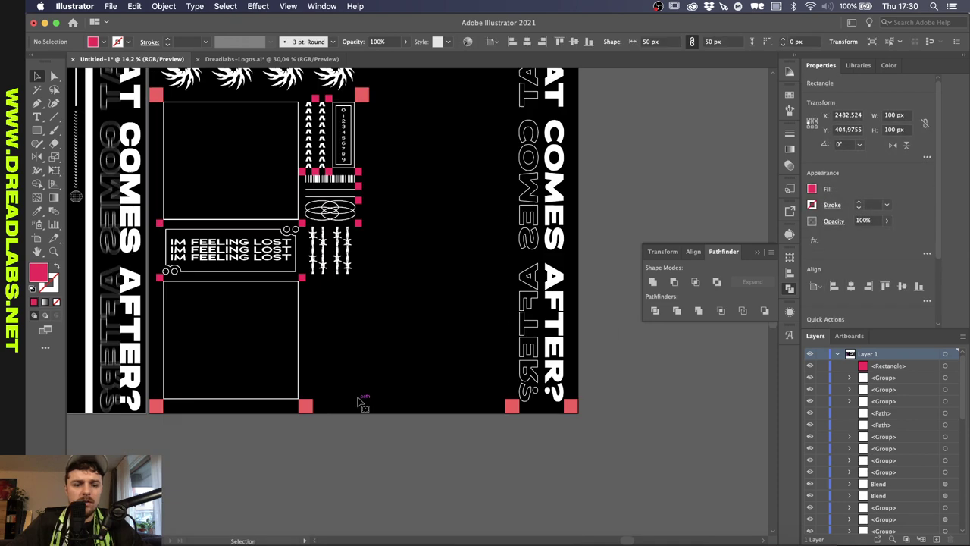
click(363, 403)
scroll(361, 402, up, 3)
drag(262, 414, 373, 407)
scroll(373, 406, down, 3)
scroll(373, 406, up, 2)
shift+click(357, 238)
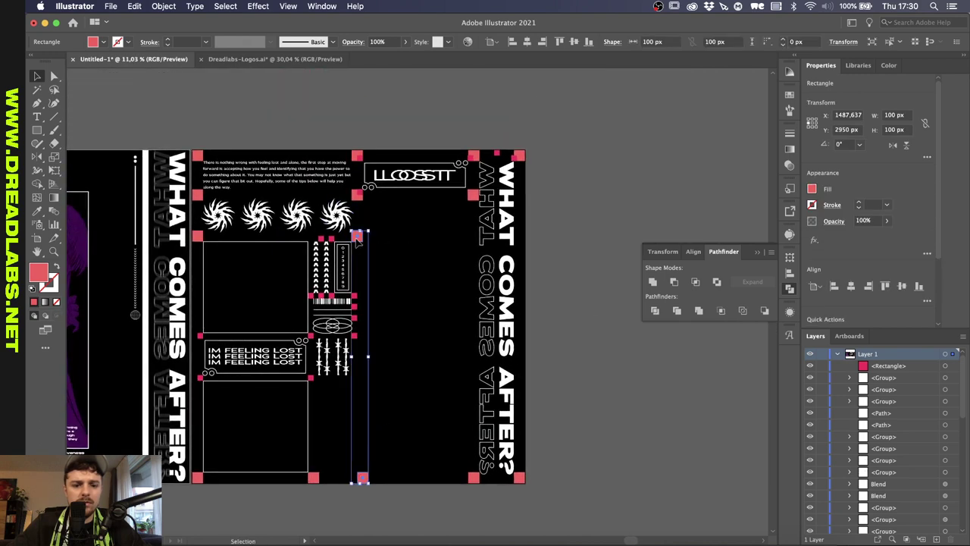
click(527, 42)
click(422, 82)
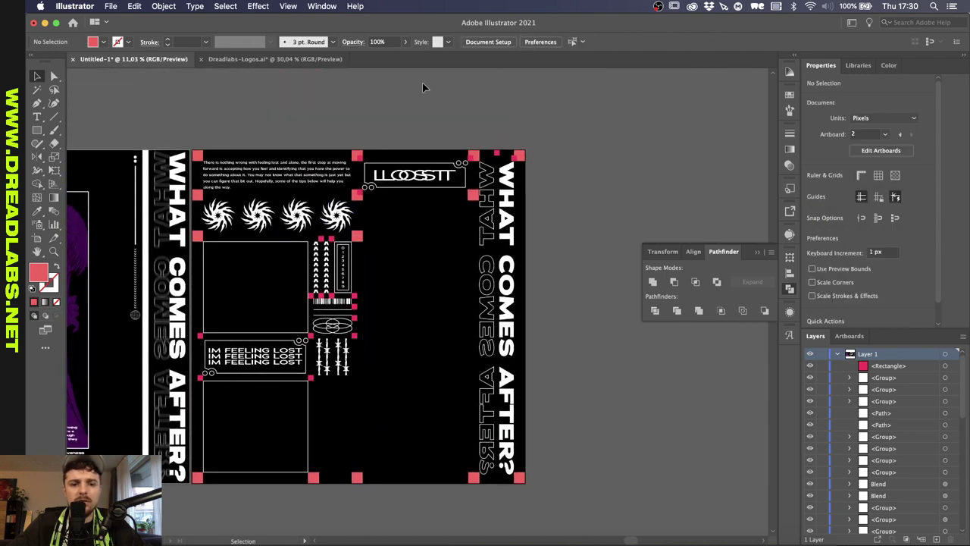
- Draw a tall rectangle about 951 × 2445 px between the red squares below LLOOSSTT, and give it the empty frame's white 4 pt outline
key(m)
scroll(355, 232, up, 1)
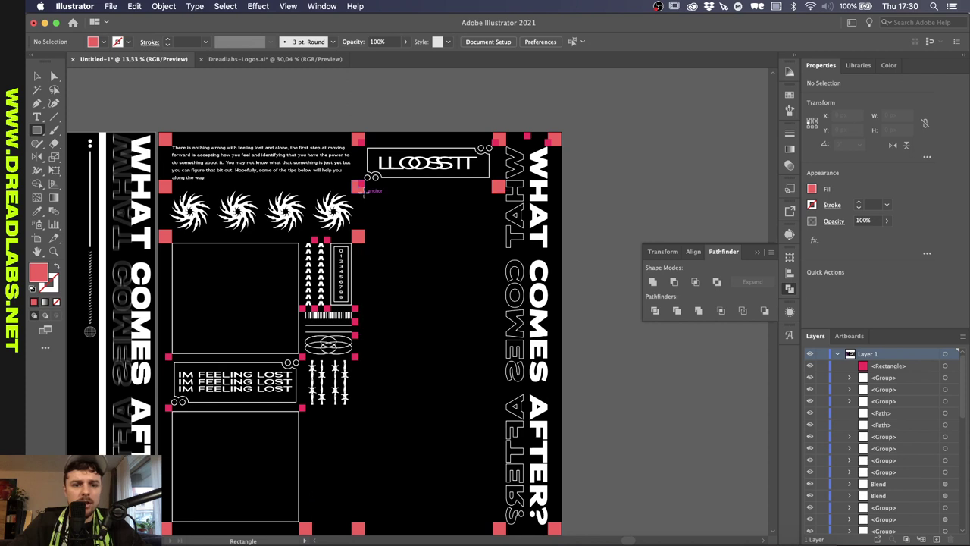
mouse_move(365, 192)
mouse_down()
mouse_move(414, 222)
mouse_move(495, 466)
mouse_move(493, 521)
mouse_up()
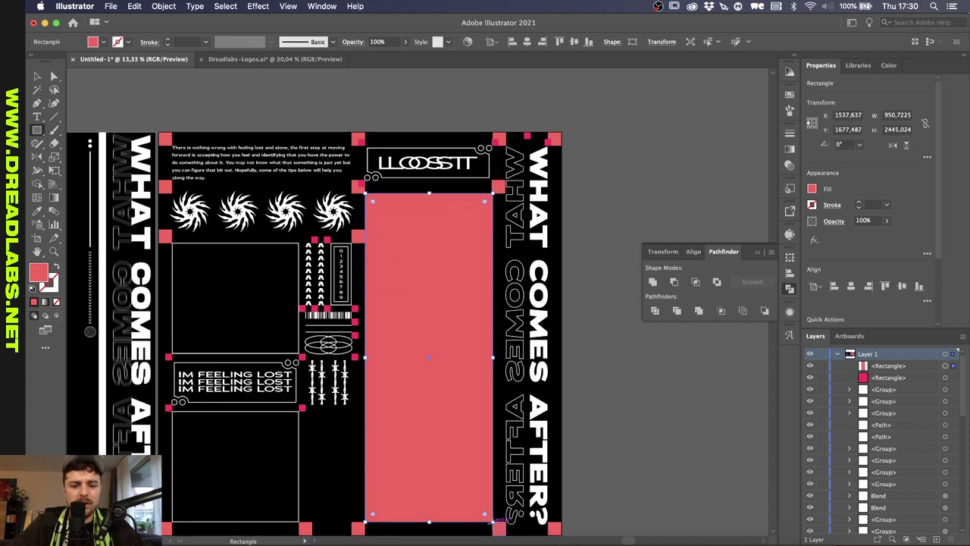
key(i)
click(249, 352)
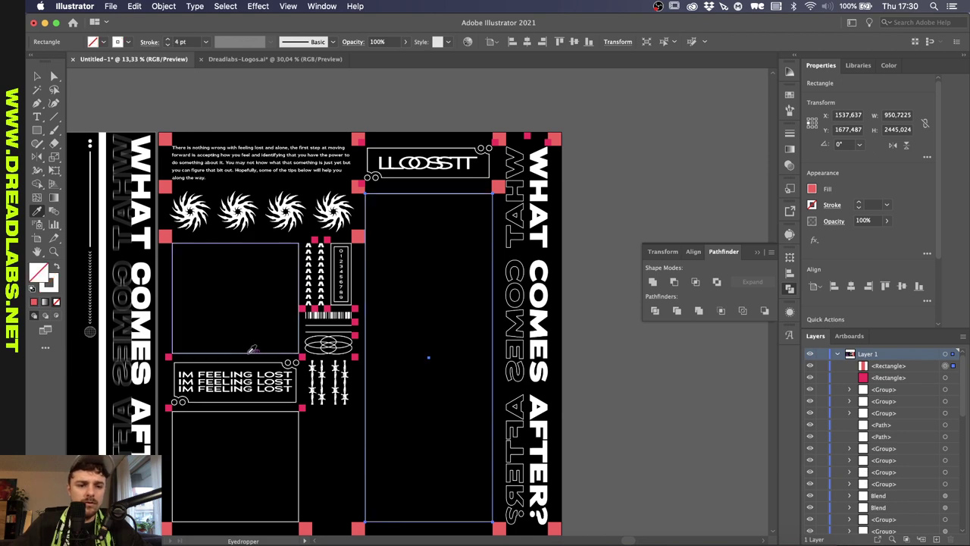
key(v)
scroll(410, 458, down, 3)
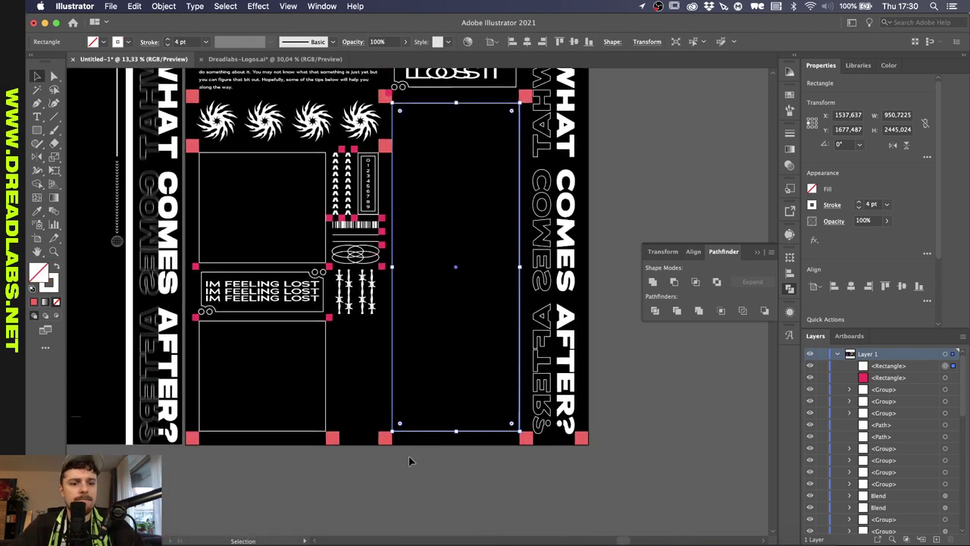
click(486, 464)
- Copy the 50 px pink square at the lower left of the barbed wire across to its lower right
scroll(487, 464, up, 4)
scroll(487, 464, down, 5)
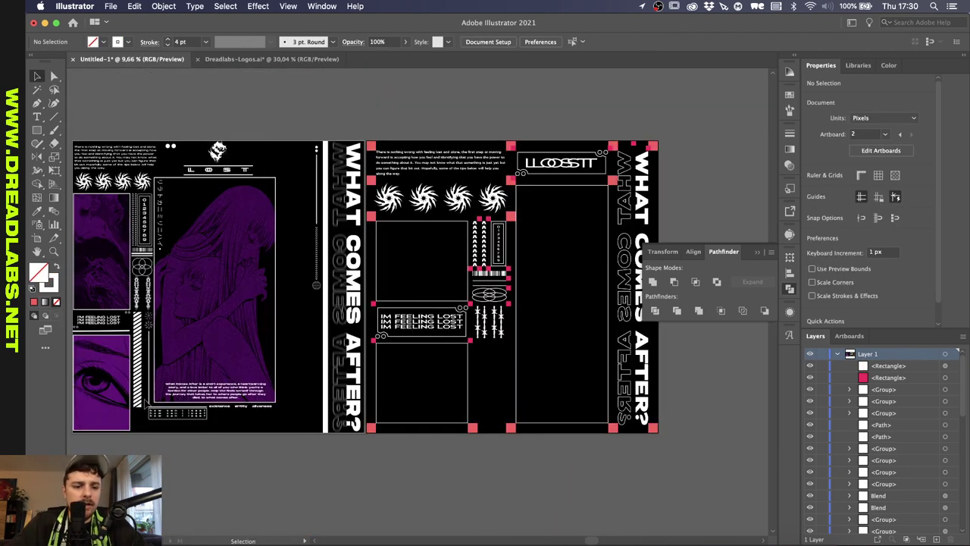
click(565, 422)
click(559, 438)
scroll(558, 438, up, 4)
key(m)
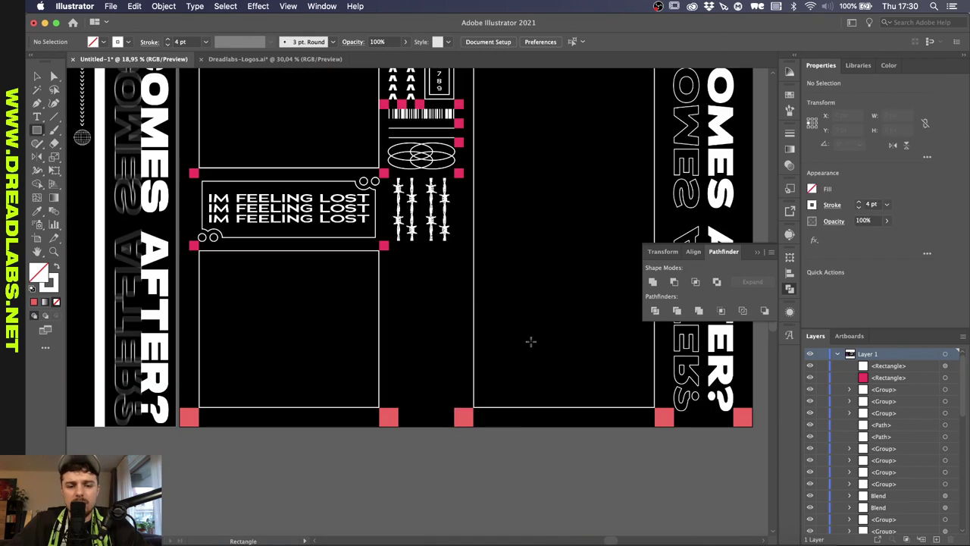
scroll(455, 262, up, 2)
key(v)
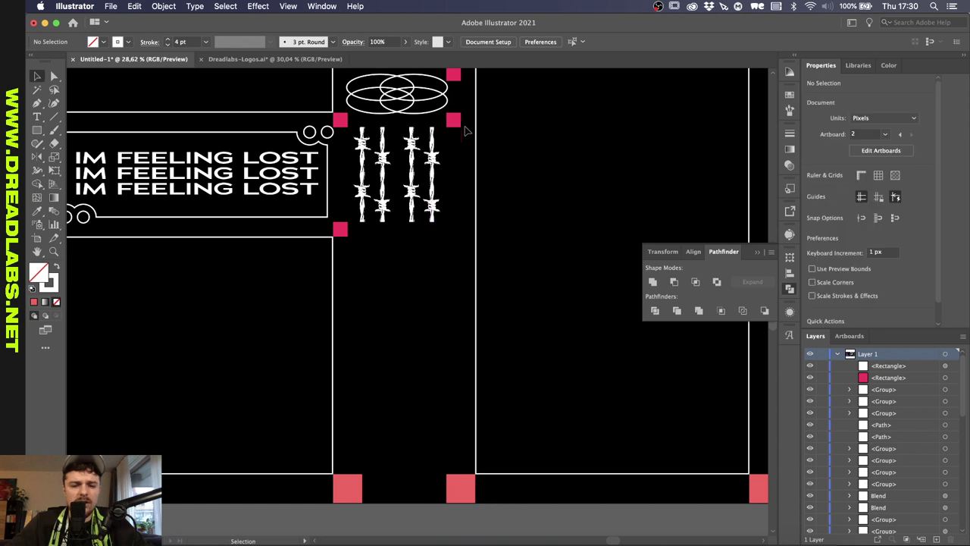
click(458, 189)
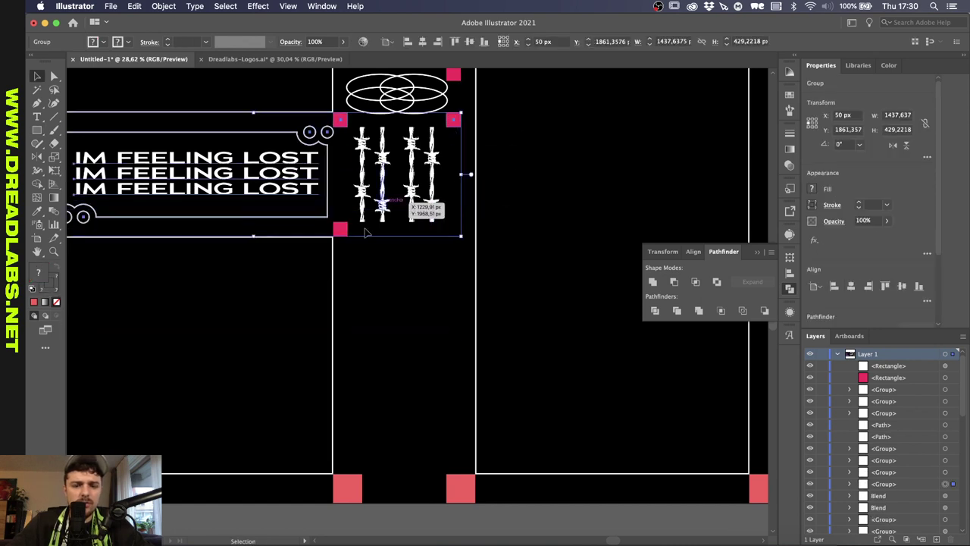
mouse_move(341, 229)
mouse_down()
mouse_move(453, 229)
mouse_move(430, 486)
mouse_move(429, 474)
mouse_up()
- Draw a white-filled vertical bar about 824 px high from below the barbed wire to the empty frames' lower edge, and set its width to 50 px
key(m)
key(i)
click(477, 433)
key(shift+x)
key(v)
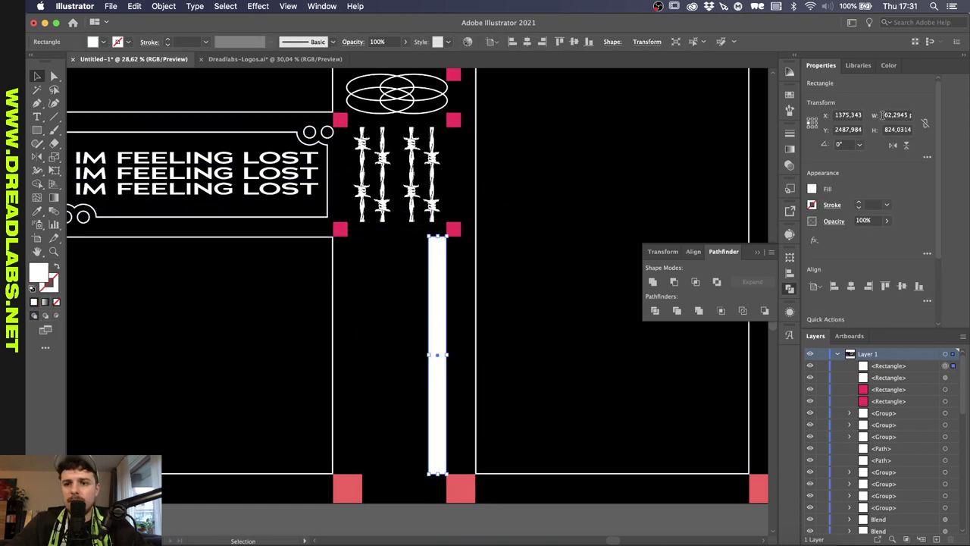
text(0)
key(Return)
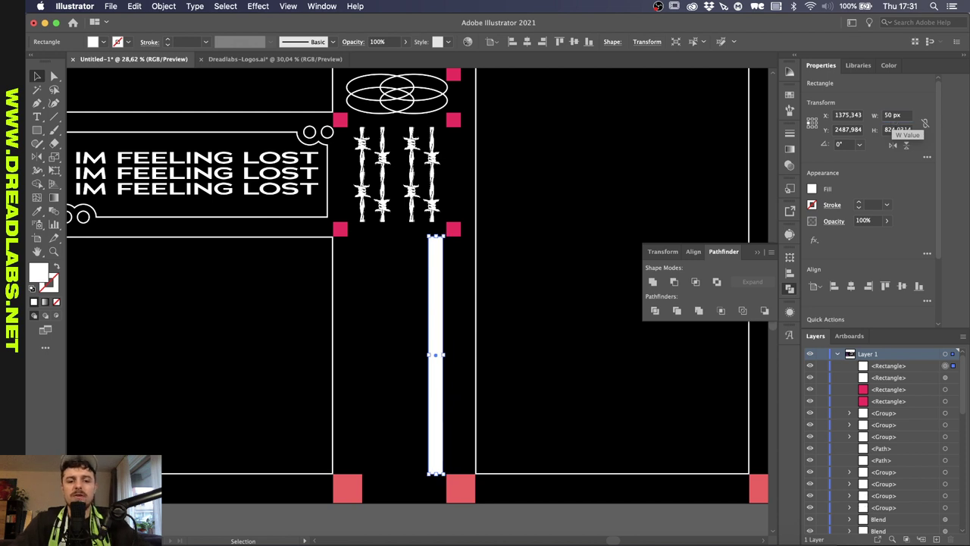
- Move the white vertical bar sideways until its right edge meets the left edge of the pink square below the barbed wire
drag(432, 264, 444, 213)
scroll(437, 267, up, 4)
scroll(477, 163, up, 1)
scroll(455, 228, down, 6)
mouse_move(444, 360)
mouse_down()
mouse_move(463, 360)
mouse_move(448, 365)
mouse_up()
scroll(474, 398, down, 5)
click(504, 464)
- Copy the vertical bar, rotate the copy 90°, and place it along the tall frame's lower edge, starting at the vertical bar's foot
scroll(504, 464, right, 3)
drag(336, 290, 459, 288)
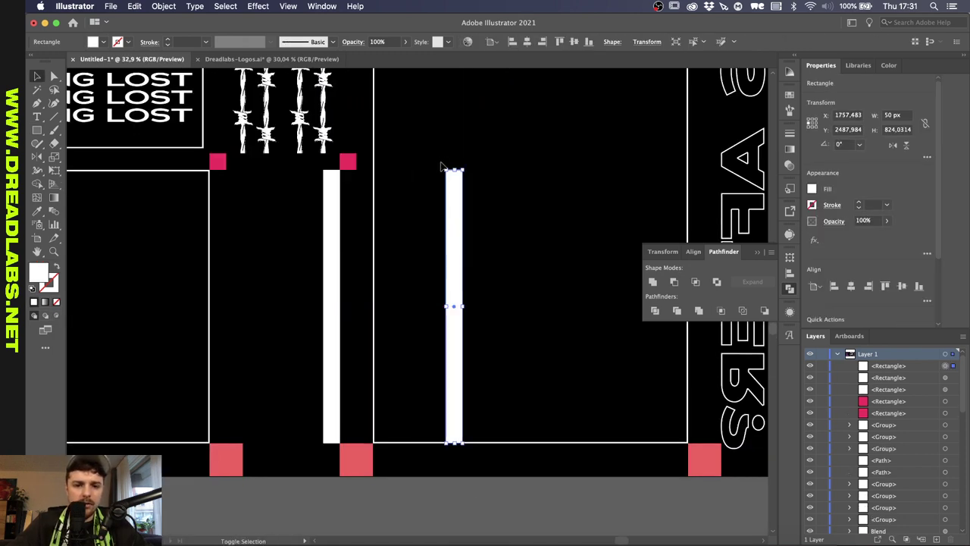
drag(442, 164, 293, 399)
key(super+z)
drag(441, 164, 356, 303)
drag(426, 309, 566, 462)
click(444, 501)
- Lengthen the horizontal white bar to 1100,72 px so it ends at the tall frame's right edge
scroll(444, 502, up, 3)
scroll(444, 502, right, 4)
click(442, 466)
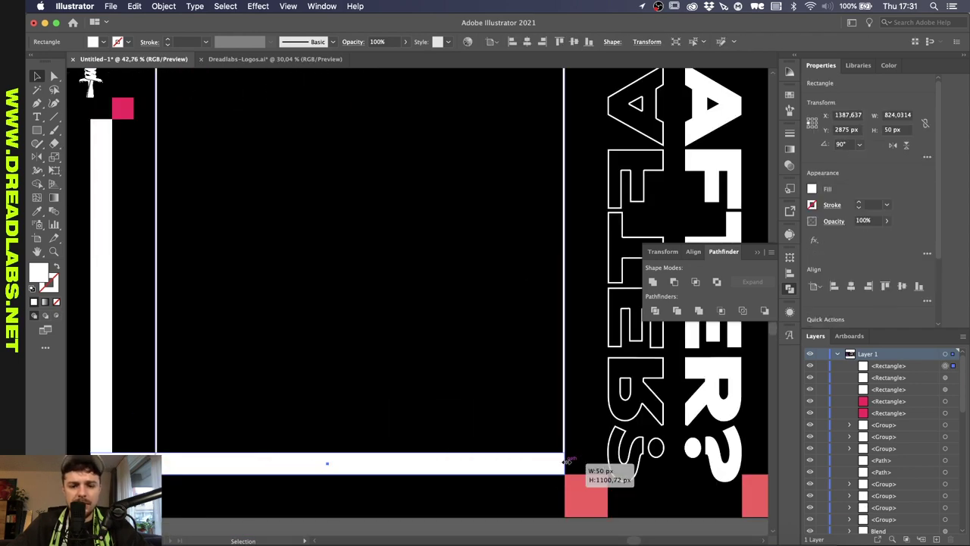
scroll(385, 498, down, 3)
click(311, 514)
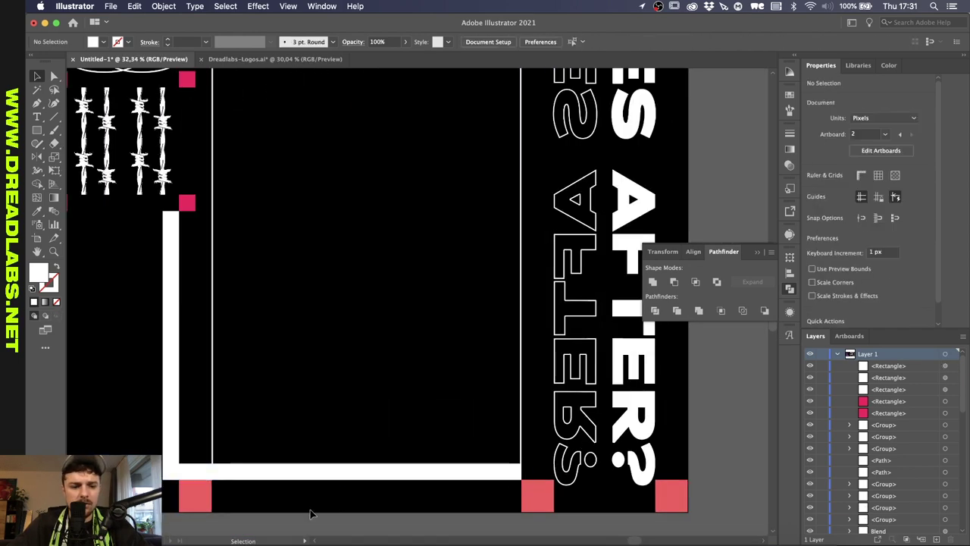
scroll(310, 515, up, 2)
scroll(310, 514, up, 1)
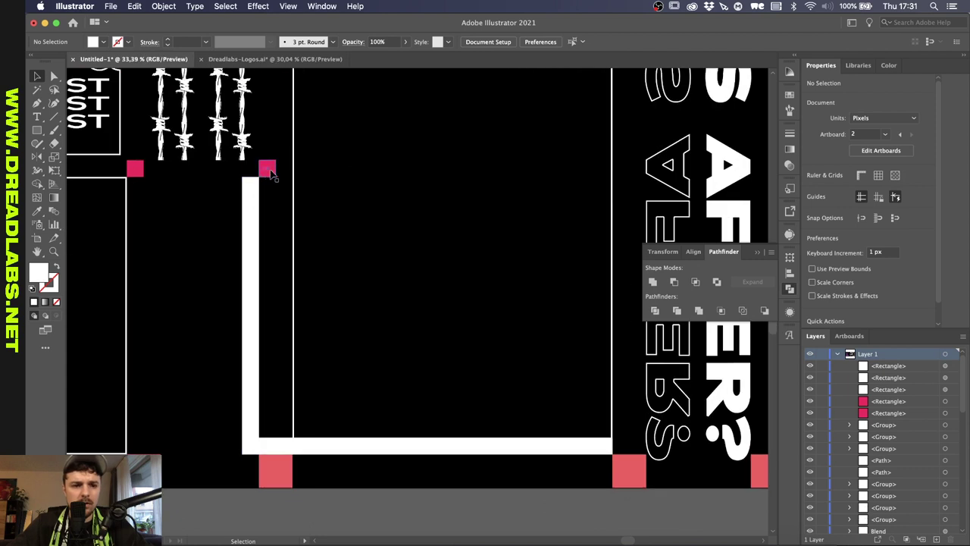
- Copy the pink square below the barbed wire onto the horizontal bar's left end, and raise the tall frame's lower edge to the copy's top
drag(270, 173, 270, 430)
click(294, 407)
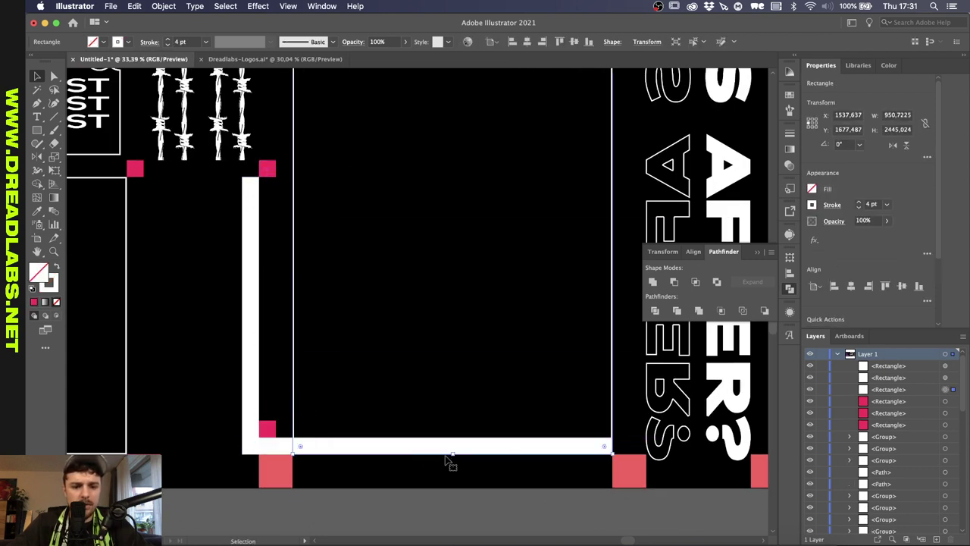
drag(454, 455, 451, 419)
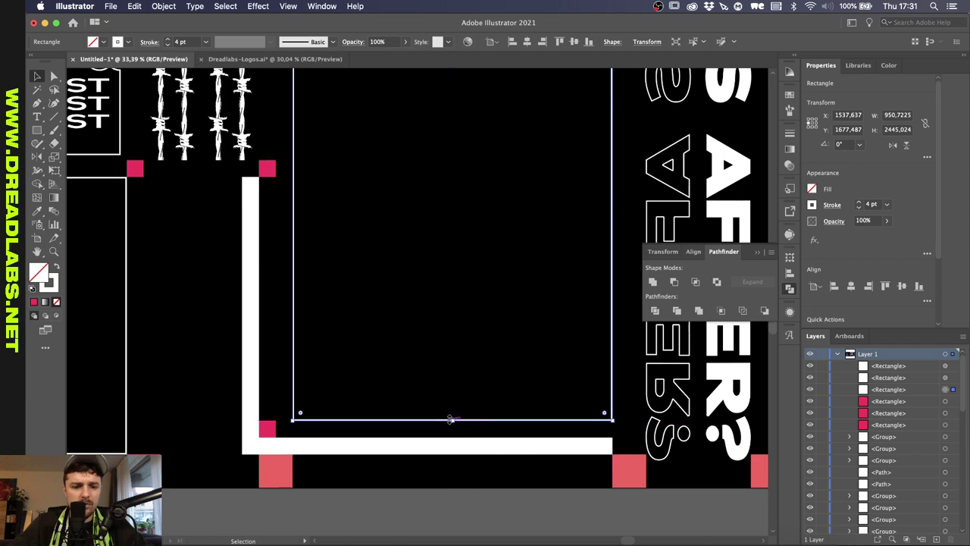
key(super+0)
click(381, 487)
scroll(350, 458, up, 5)
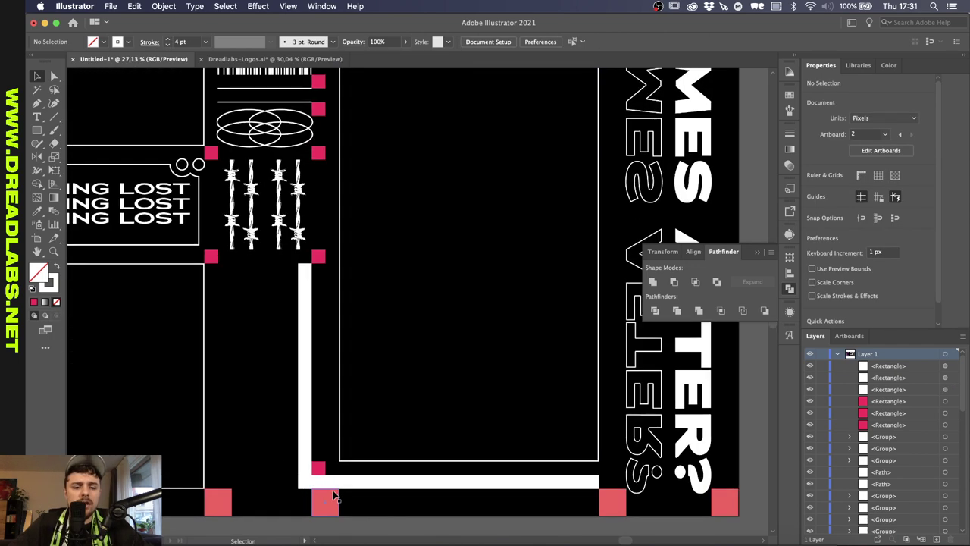
- Replace the small square at the bars' corner with a copy of the 100 px square, and shorten the tall frame to its top, 2295,02 px high
click(320, 468)
key(Delete)
scroll(321, 475, up, 2)
drag(321, 513, 324, 455)
scroll(323, 455, down, 2)
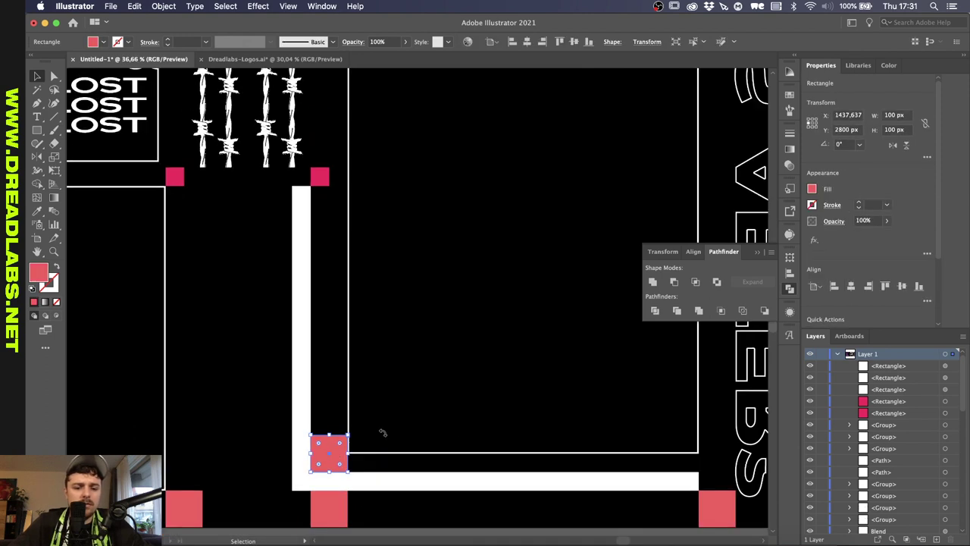
click(485, 453)
drag(524, 454, 522, 434)
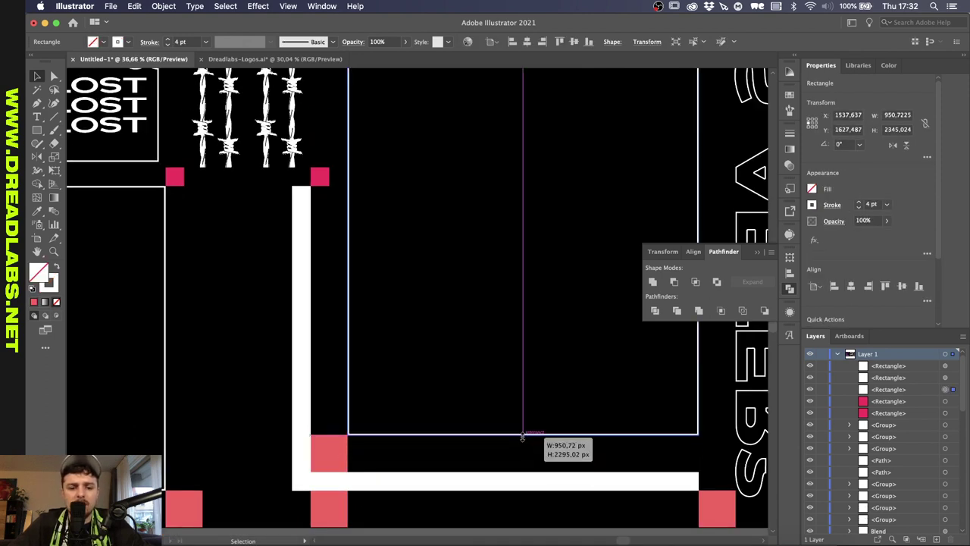
scroll(522, 434, down, 2)
scroll(410, 446, down, 2)
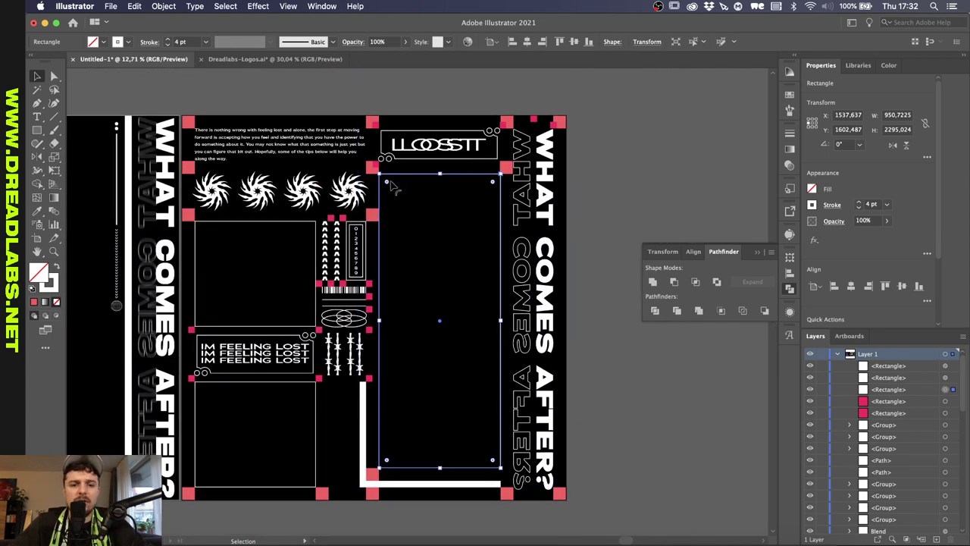
- Copy the 100 px square below the horizontal bar's right end straight up until its top meets the tall frame's lower right corner
scroll(498, 447, up, 4)
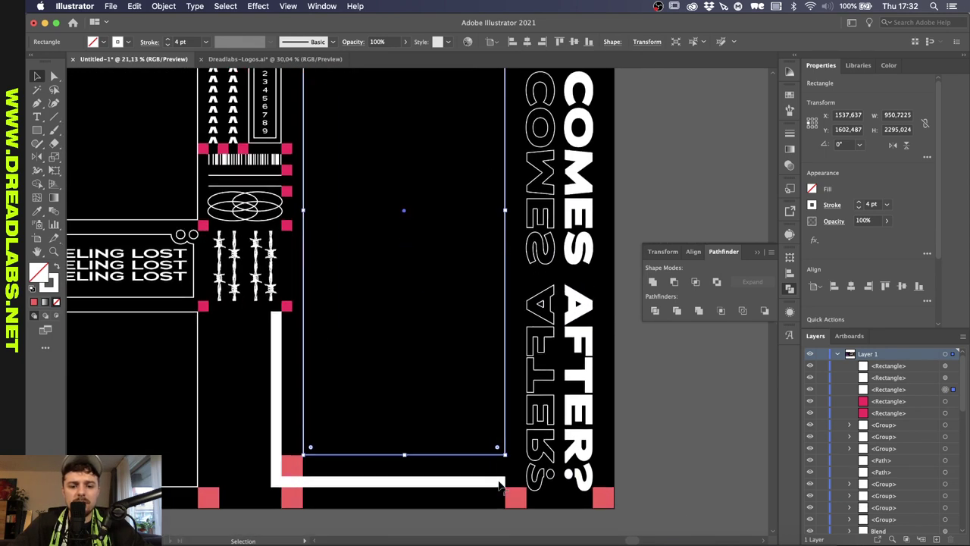
drag(524, 467, 523, 415)
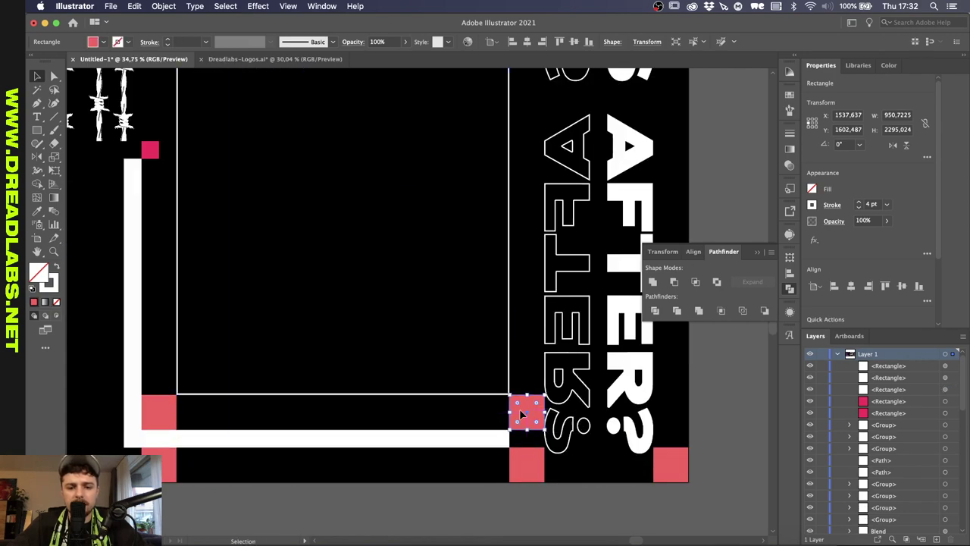
scroll(523, 417, down, 4)
click(453, 466)
scroll(455, 472, up, 2)
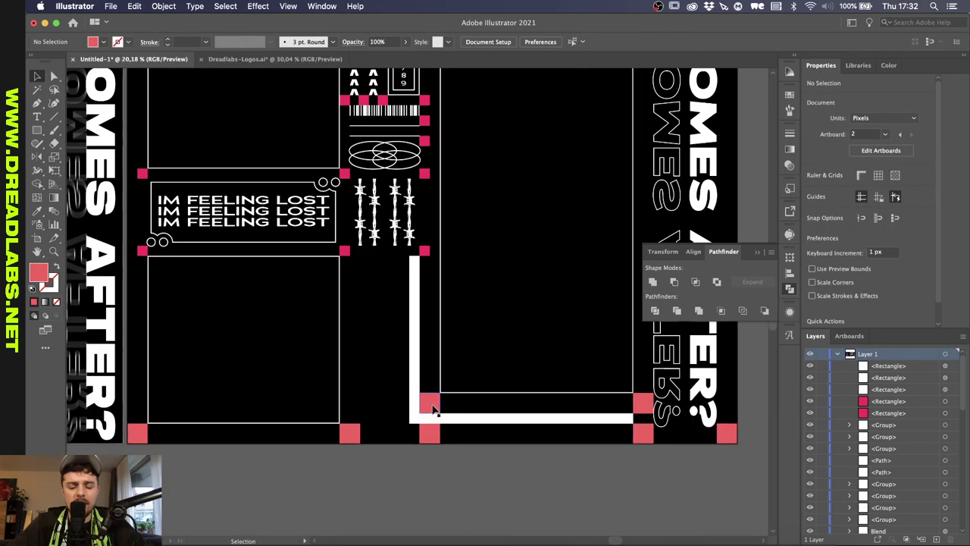
- Draw a rectangle filling the column below the barbed wire, halve its width to 171,3752 px, and swap its fill to the stroke
scroll(433, 409, down, 2)
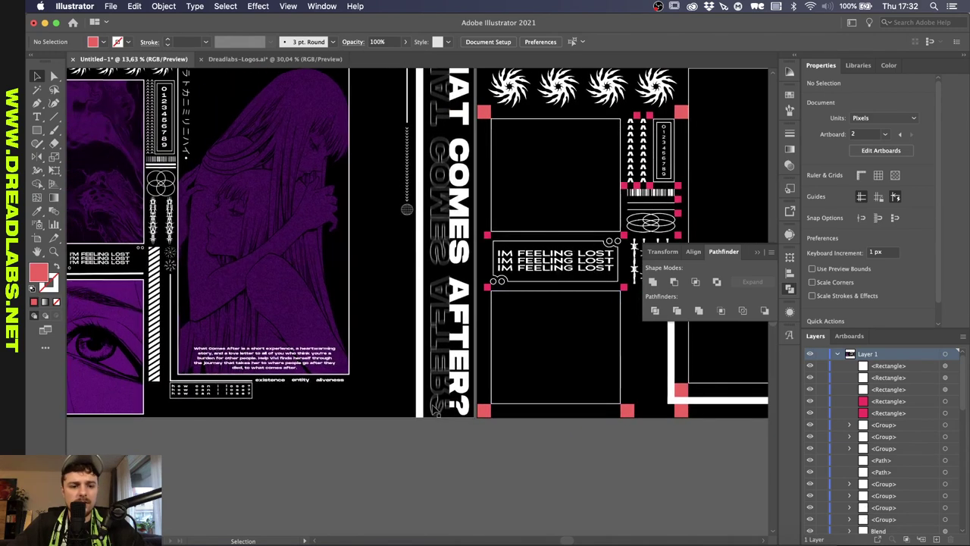
scroll(358, 361, up, 2)
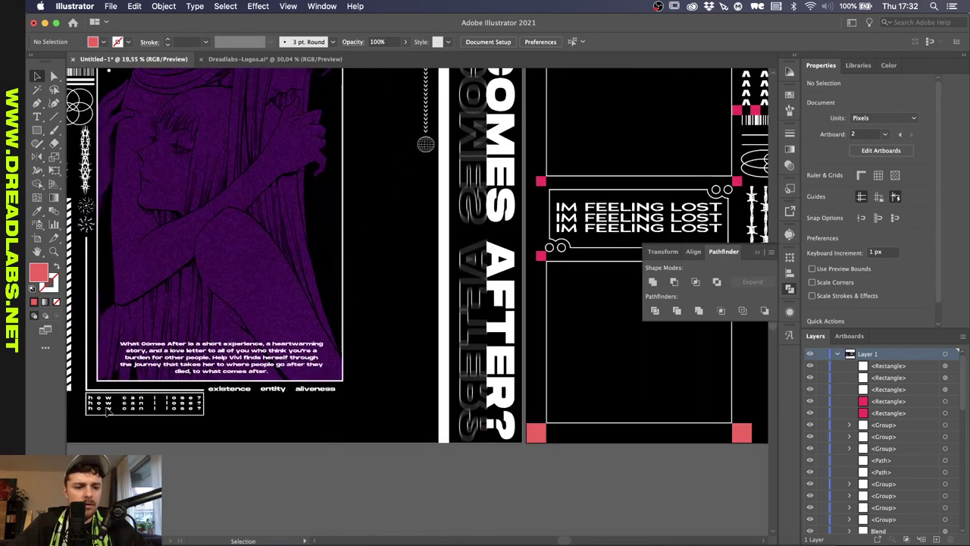
scroll(211, 409, down, 3)
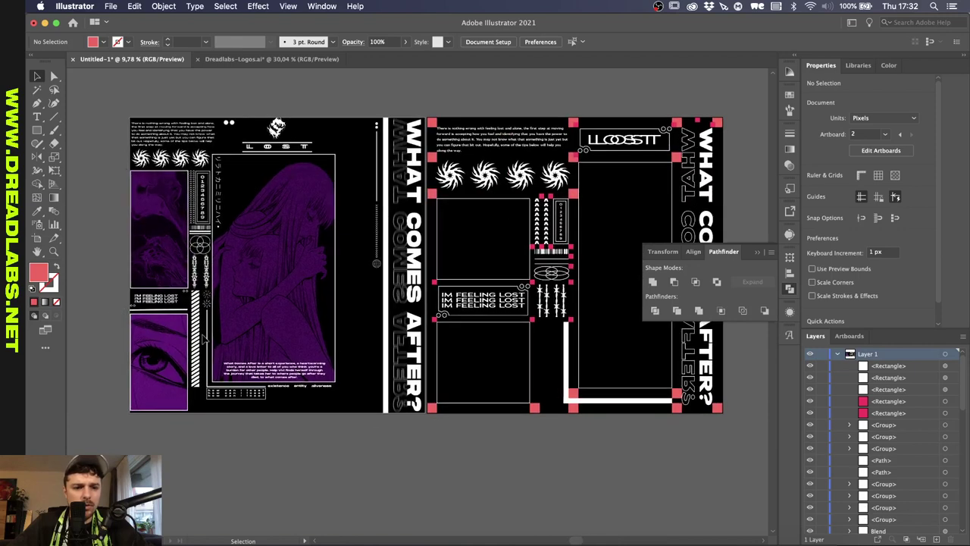
scroll(520, 347, up, 5)
key(m)
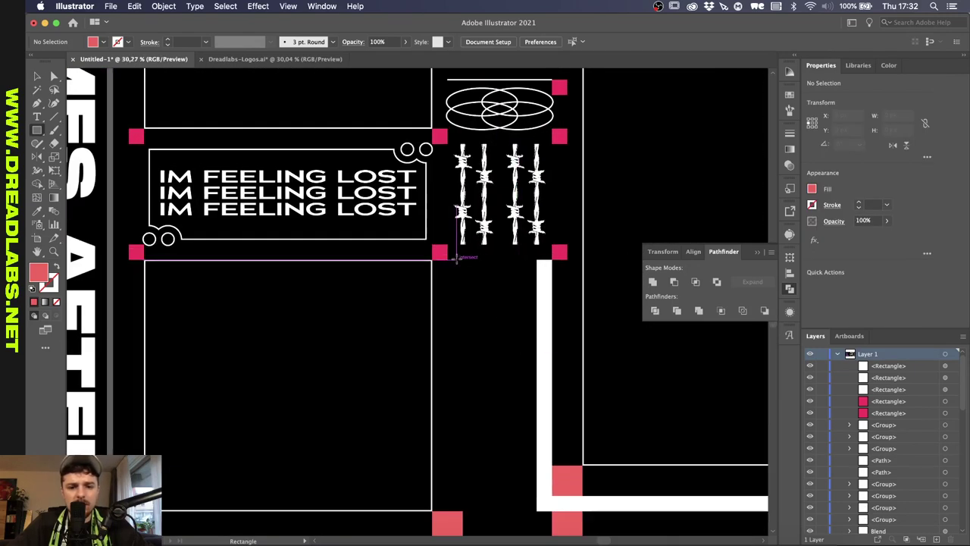
click(897, 115)
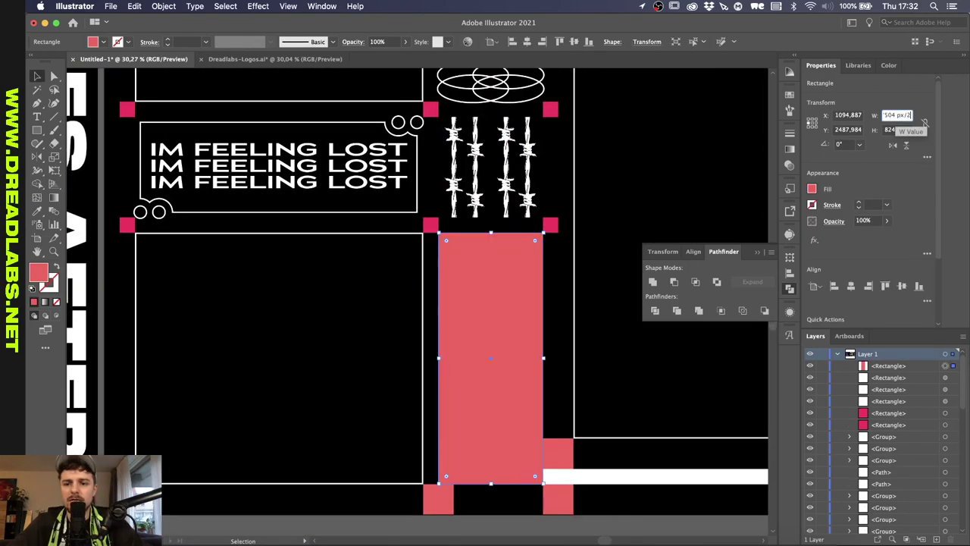
text(/2)
key(Return)
key(shift+x)
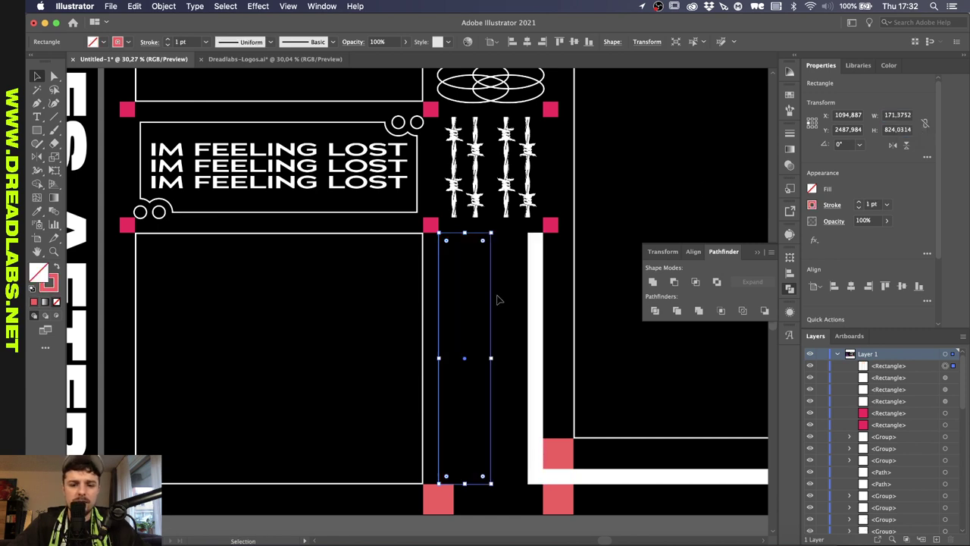
- Duplicate the outlined half-width rectangle directly beside the first, so that it ends at the white vertical bar's right edge
drag(492, 294, 541, 293)
scroll(541, 293, up, 5)
drag(385, 212, 393, 212)
scroll(410, 228, down, 5)
click(379, 529)
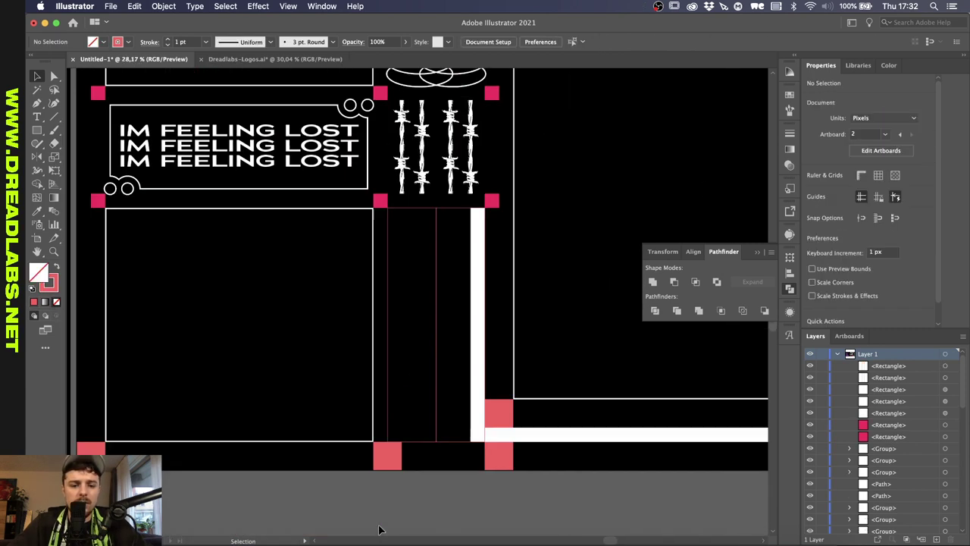
- Draw a narrow white-filled rectangle without stroke, about 61 by 275 px, on the empty area below the poster
scroll(379, 529, down, 1)
key(m)
scroll(371, 470, down, 3)
scroll(371, 470, left, 1)
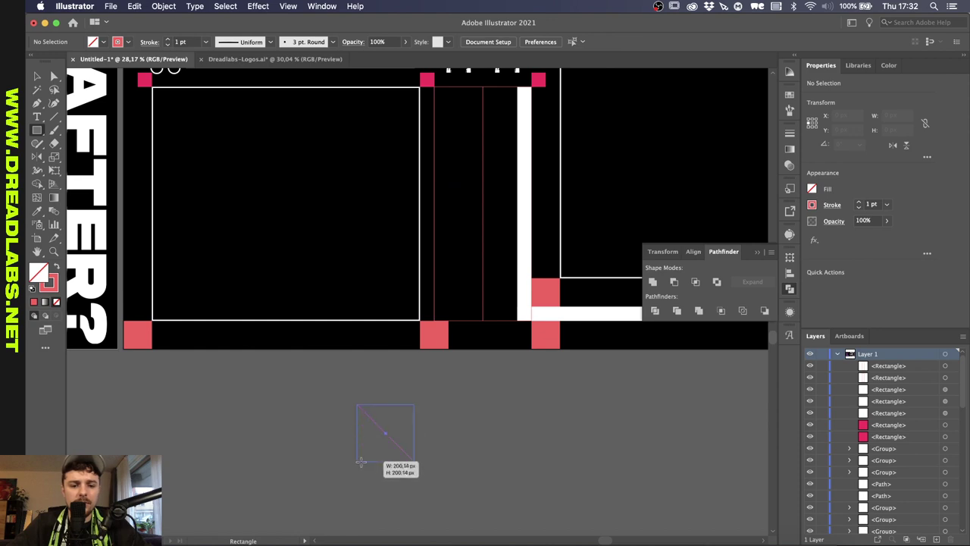
drag(365, 468, 372, 481)
key(v)
scroll(198, 295, down, 5)
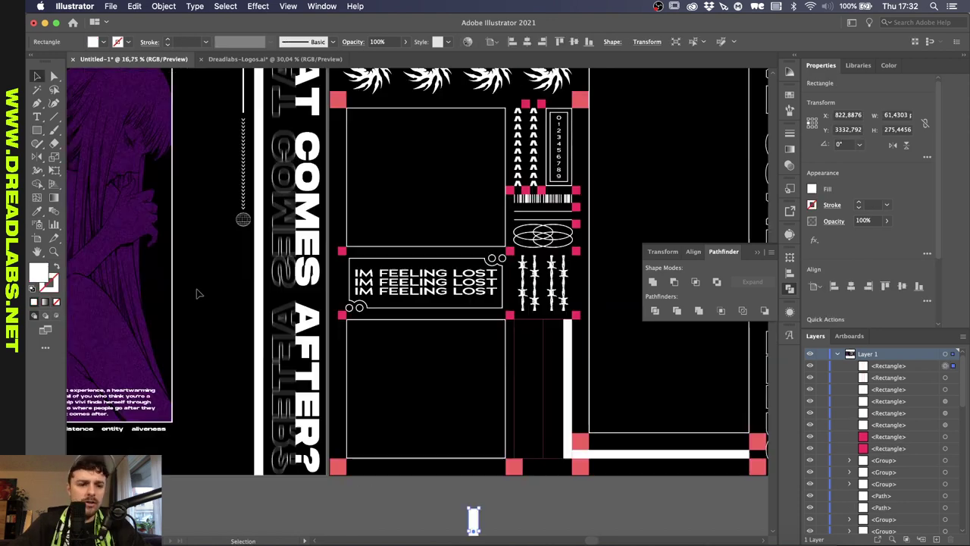
scroll(353, 409, up, 5)
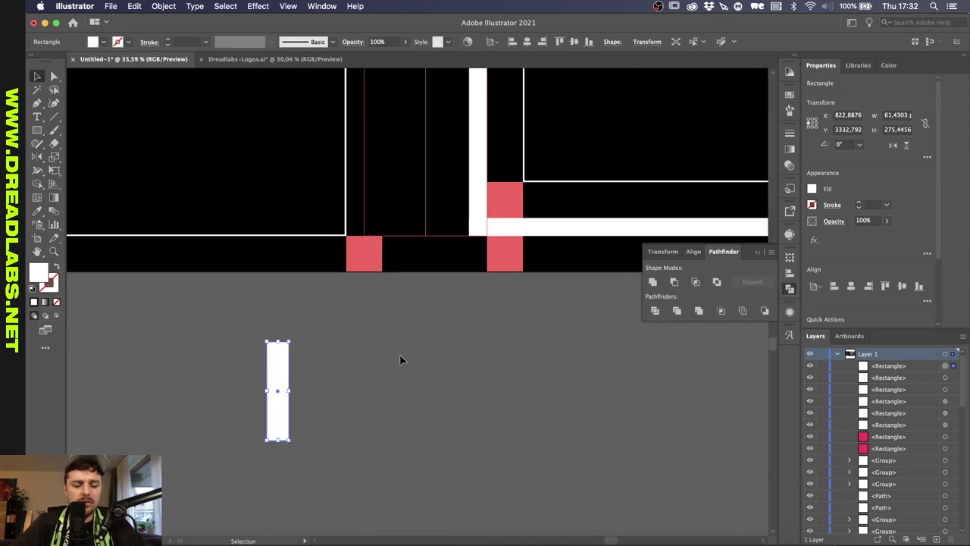
- Shear the small white rectangle by 20° along the horizontal axis
right_click(275, 349)
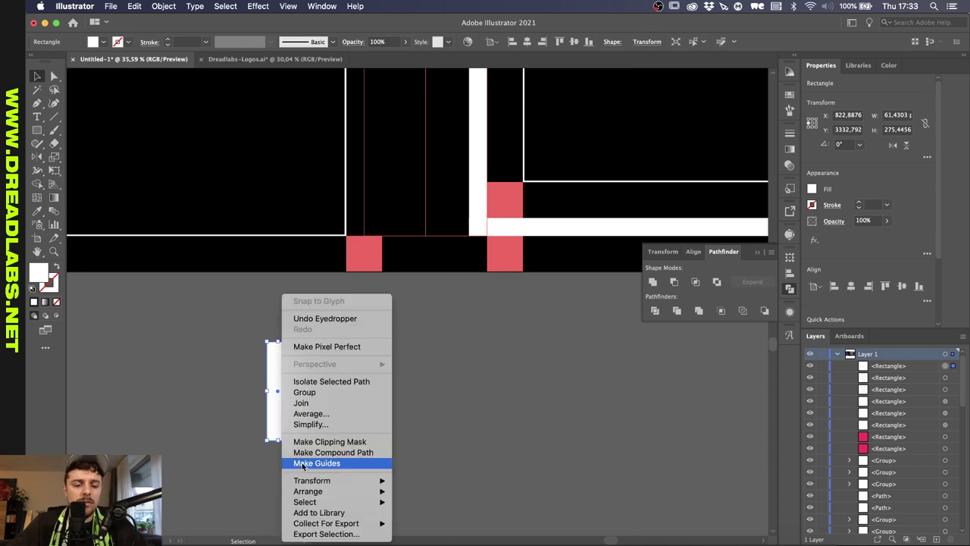
mouse_move(323, 482)
click(422, 508)
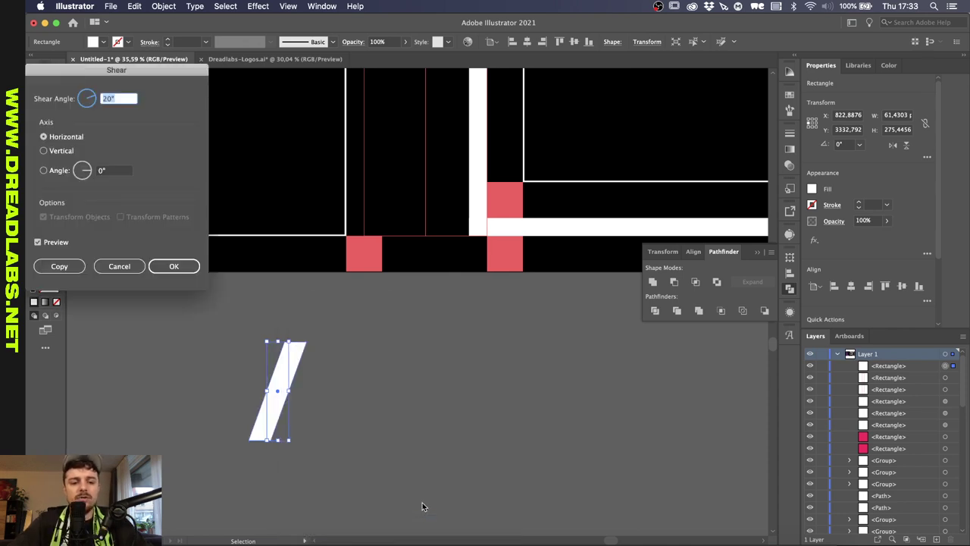
key(Return)
scroll(384, 481, down, 5)
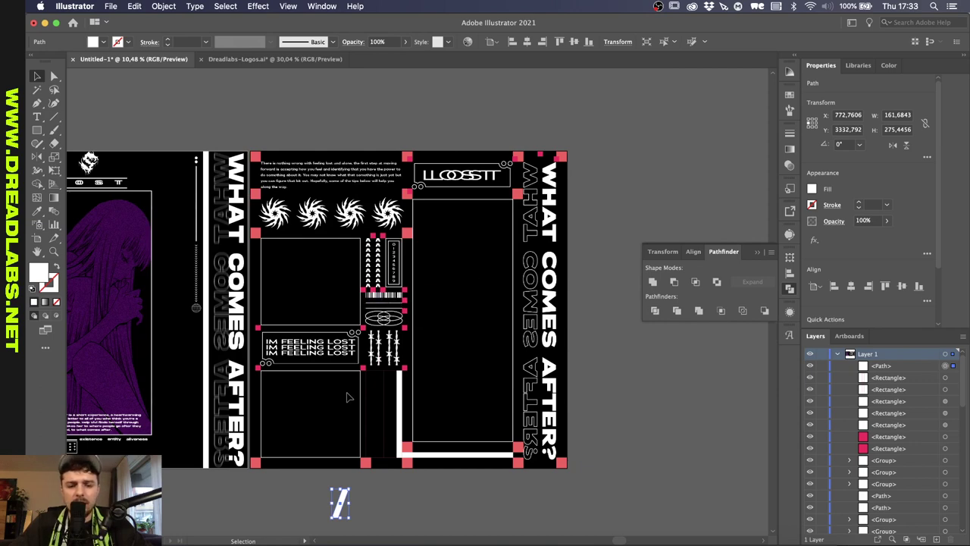
- Rotate the slanted bar 90°, move it into the column below the barbed wire, and align it to the left outlined rectangle's top-left corner
scroll(368, 377, up, 4)
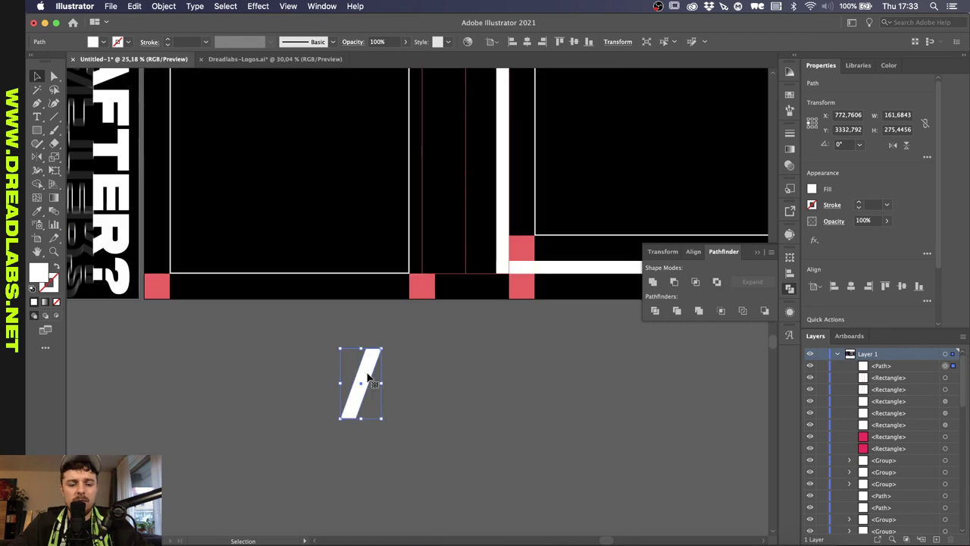
drag(385, 344, 440, 152)
scroll(440, 152, up, 2)
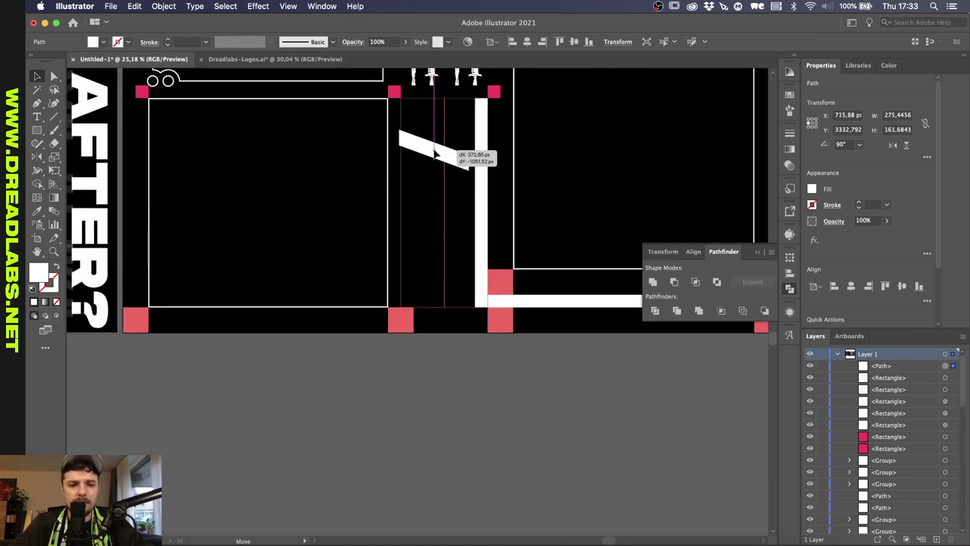
scroll(440, 151, up, 4)
shift+click(414, 138)
click(414, 138)
click(512, 41)
click(559, 41)
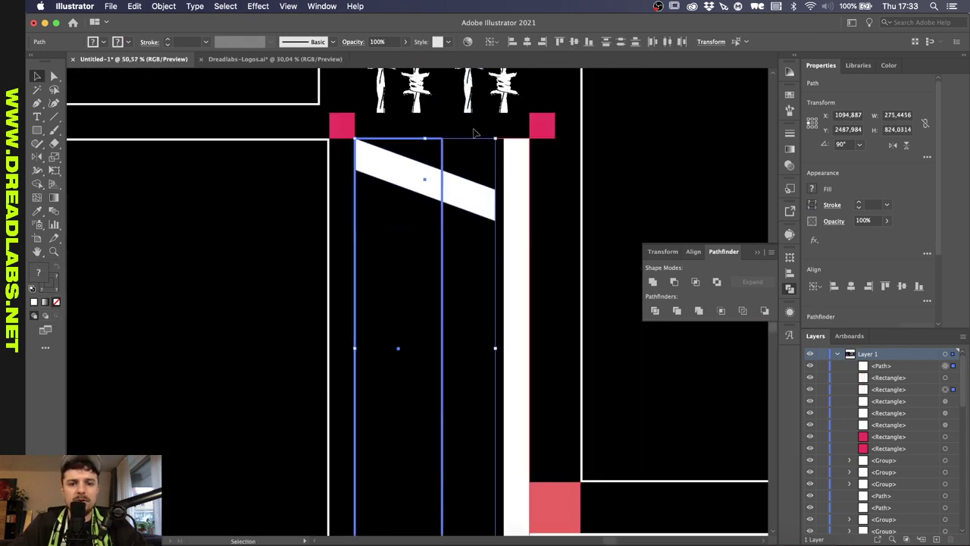
click(476, 132)
- Scale the slanted bar down proportionally to about 138 by 81 px, keeping its top-left corner in place
scroll(476, 133, up, 3)
click(483, 250)
drag(489, 257, 419, 219)
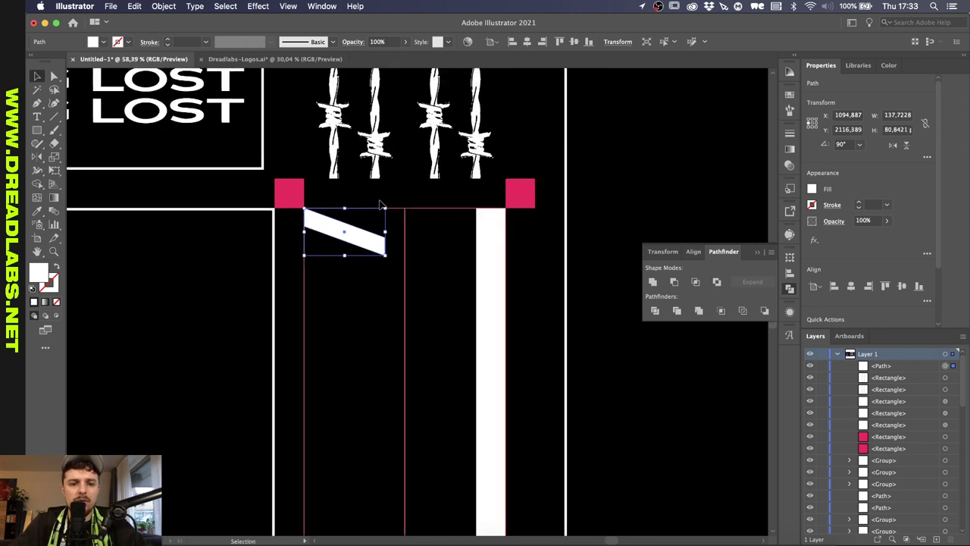
click(382, 205)
- Copy a 50 px pink square to centre it above the outlined rectangles' shared edge, and narrow both rectangles to the copy's sides
scroll(324, 206, up, 2)
drag(288, 199, 431, 200)
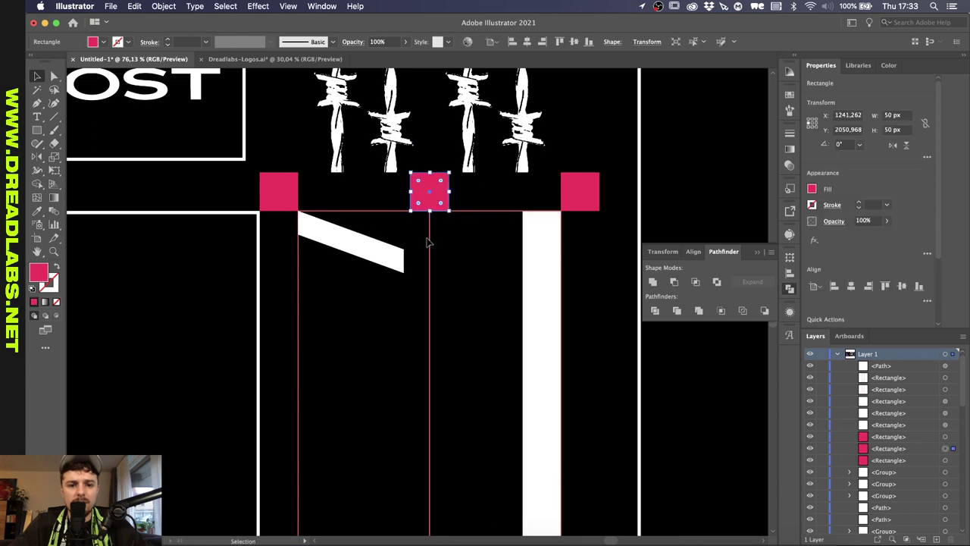
click(430, 243)
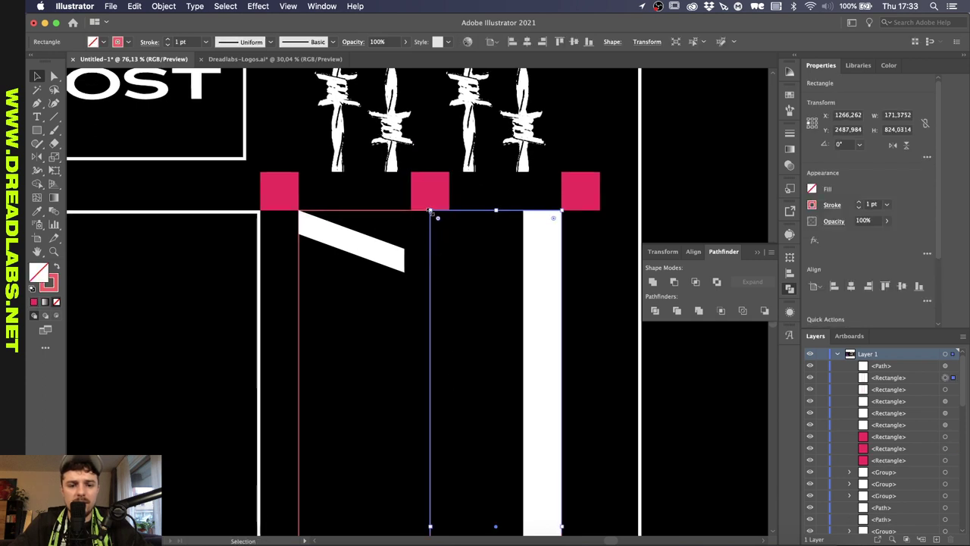
mouse_move(429, 212)
mouse_down()
mouse_move(450, 210)
mouse_move(412, 211)
mouse_up()
scroll(413, 210, down, 2)
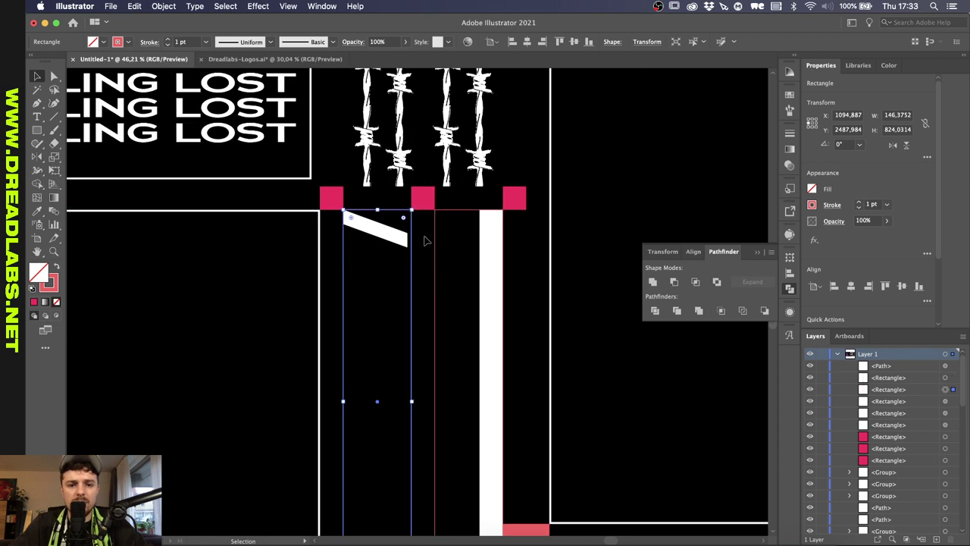
- Enlarge the slanted bar proportionally to 146,3752 px wide so it spans the left outlined rectangle
click(399, 243)
scroll(398, 243, up, 4)
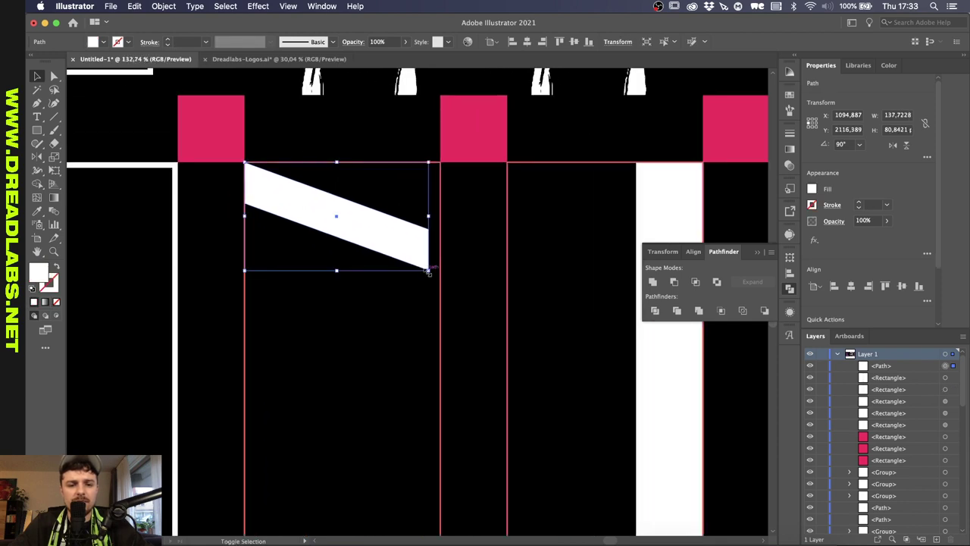
drag(428, 271, 440, 279)
scroll(440, 281, down, 3)
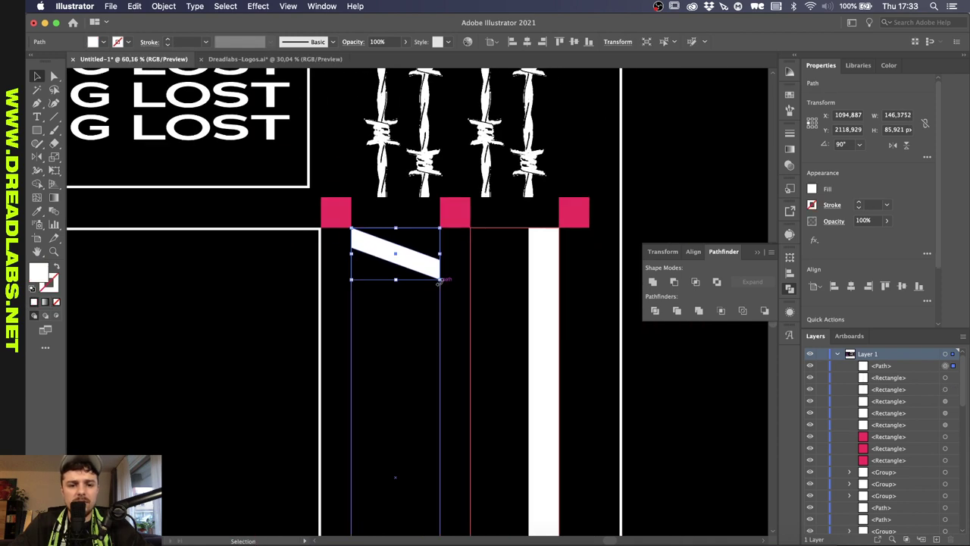
scroll(442, 280, down, 2)
- Duplicate the slanted bar and align the copy to the bottom of the left outlined rectangle
key(a)
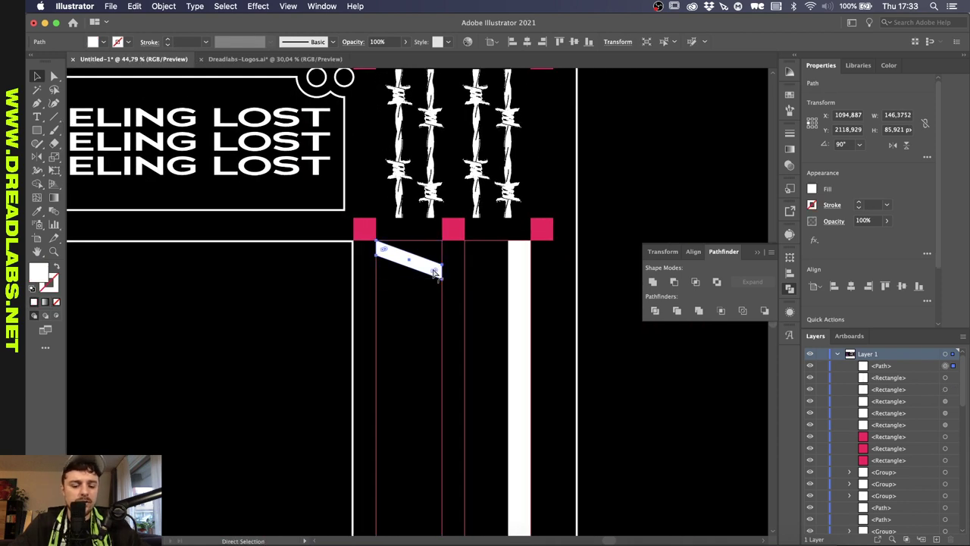
scroll(437, 276, down, 10)
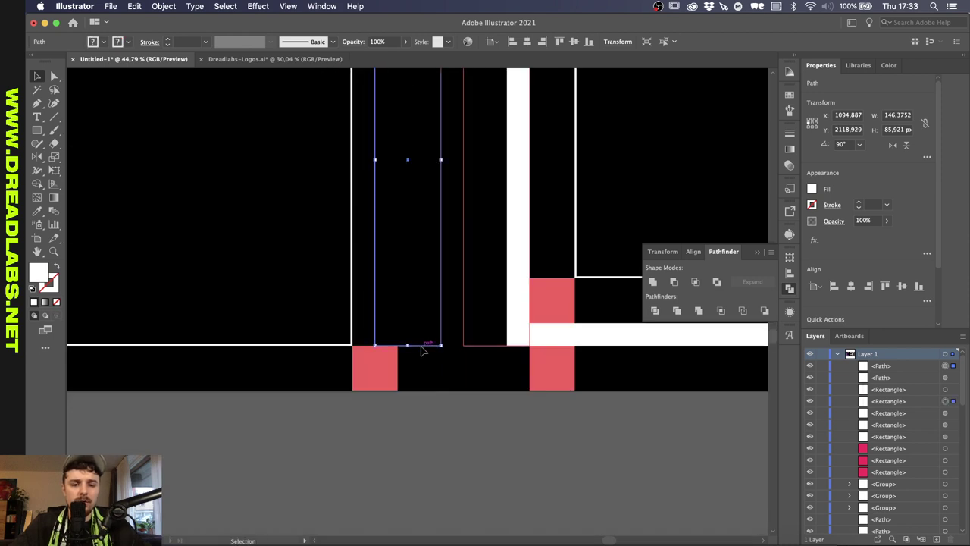
shift+click(422, 345)
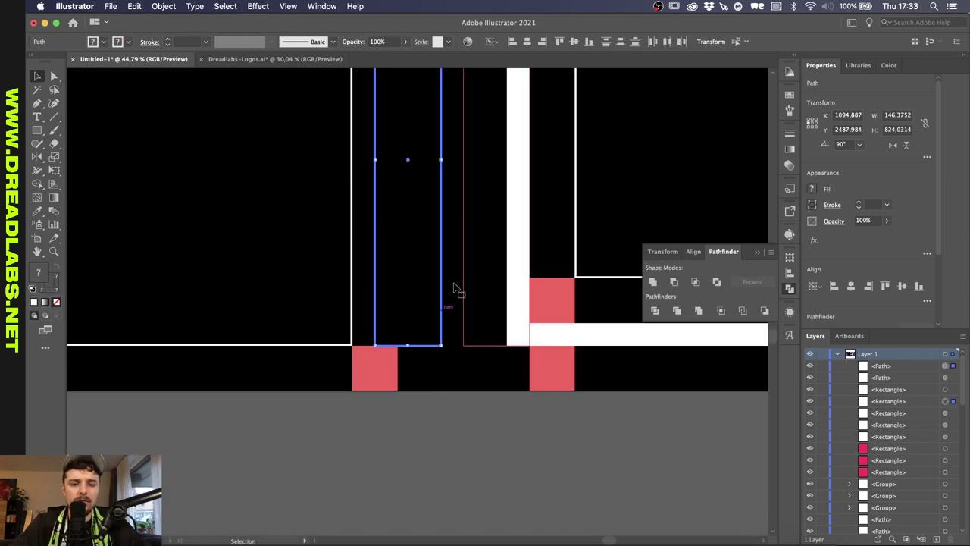
click(589, 42)
click(460, 390)
scroll(464, 392, down, 3)
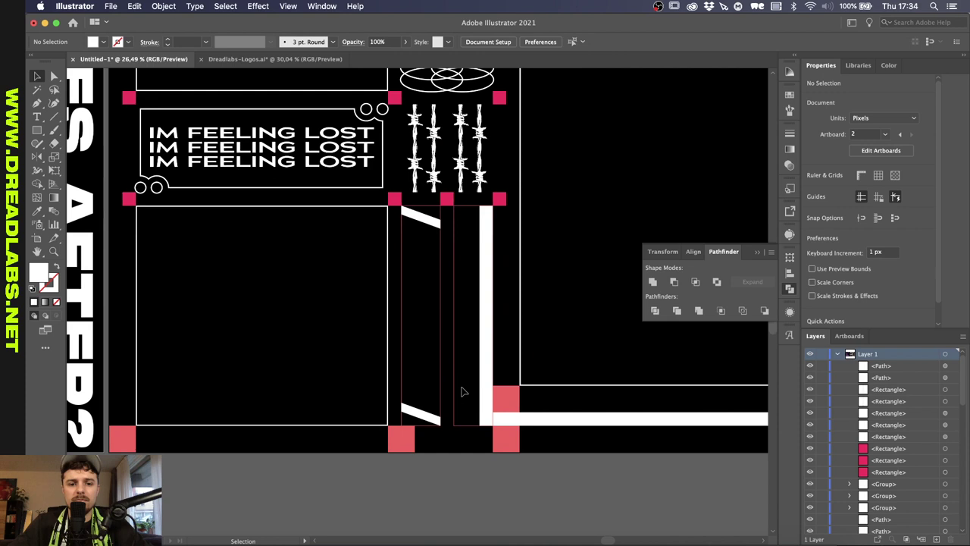
- Blend the top and bottom slanted bars in the left outlined rectangle into an evenly spaced column of stripes
click(421, 220)
shift+click(420, 411)
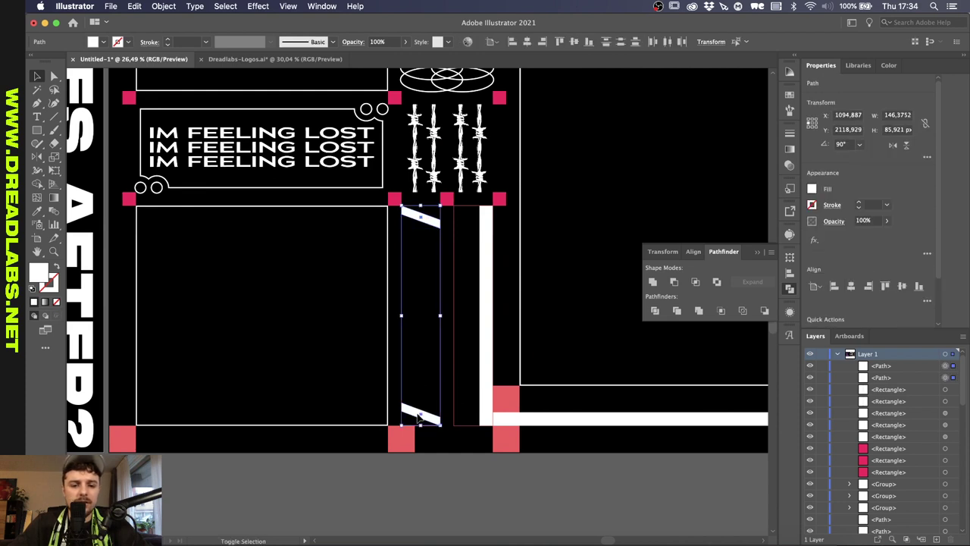
click(165, 7)
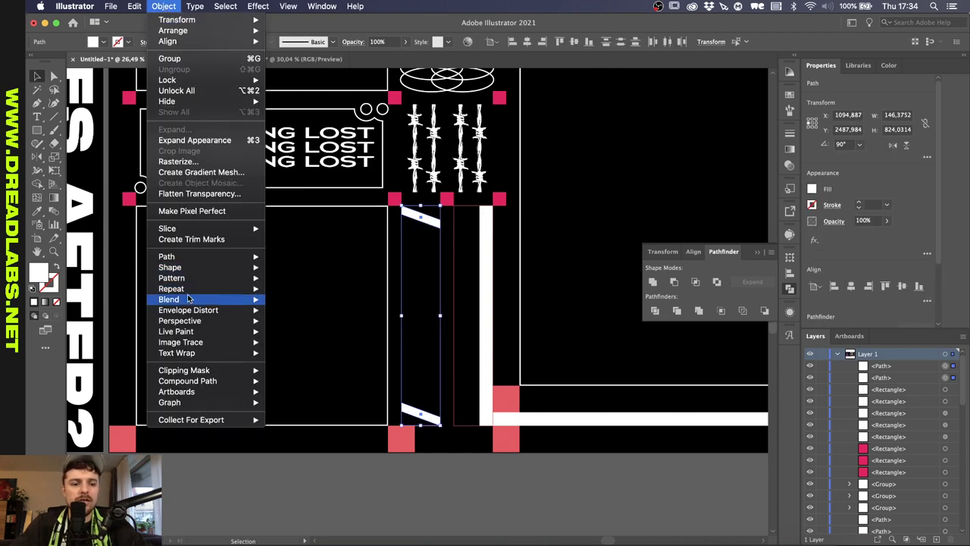
mouse_move(190, 299)
click(286, 299)
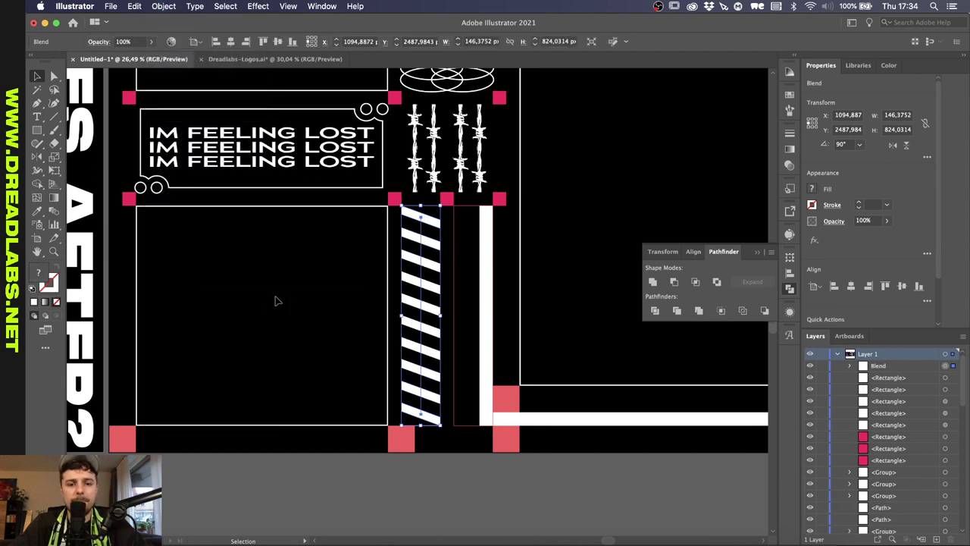
click(155, 7)
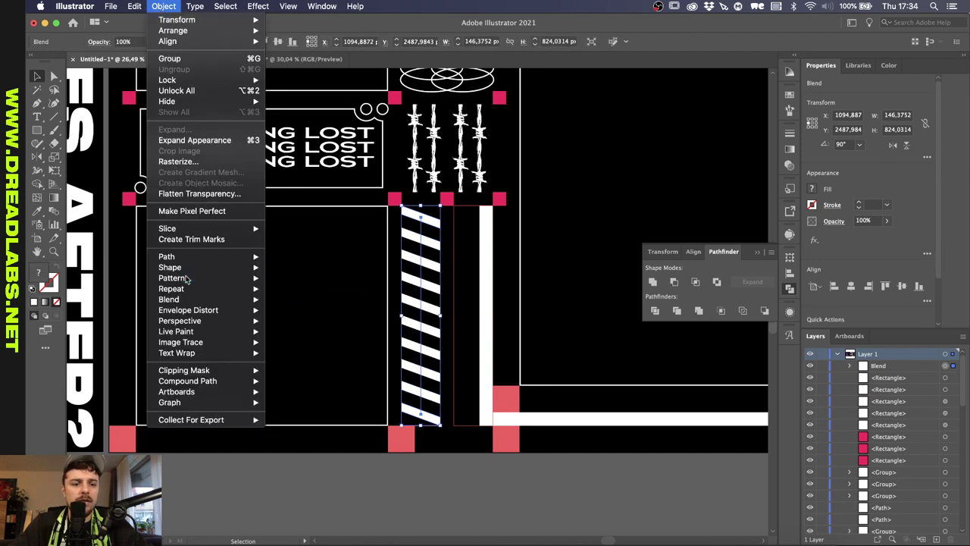
mouse_move(188, 291)
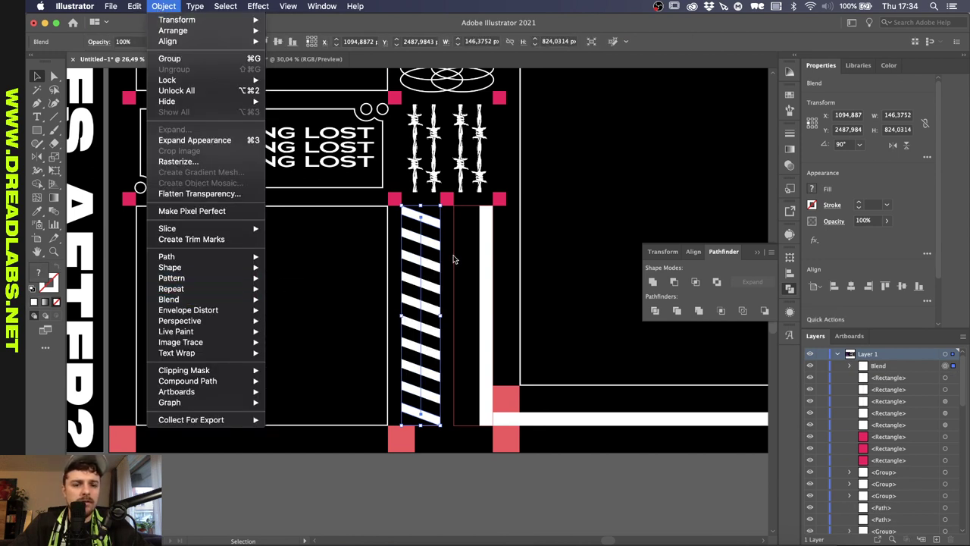
click(410, 220)
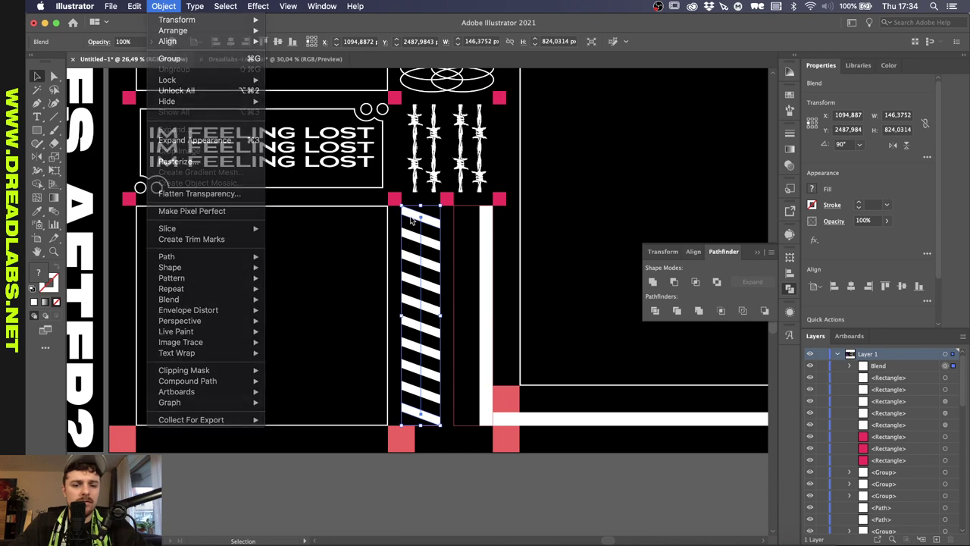
- Inside the blend, raise the upper edges of both end bars by 40 px to thicken all the stripes
double_click(411, 219)
click(411, 219)
scroll(410, 218, up, 5)
key(a)
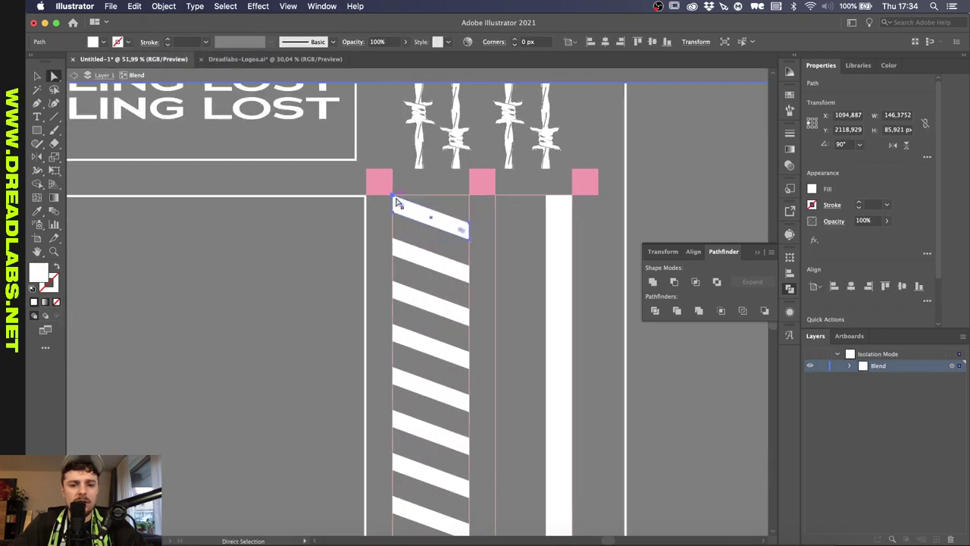
click(394, 199)
scroll(468, 228, down, 5)
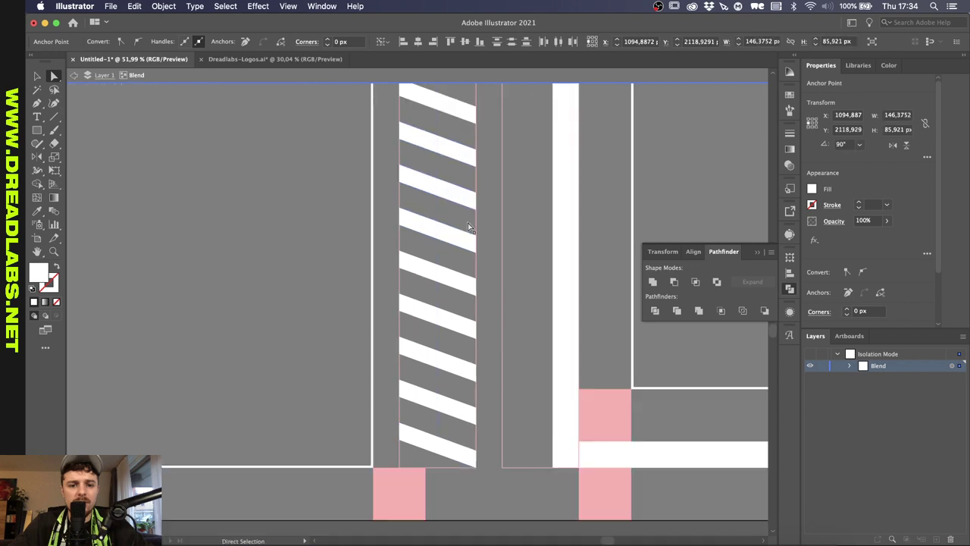
click(406, 416)
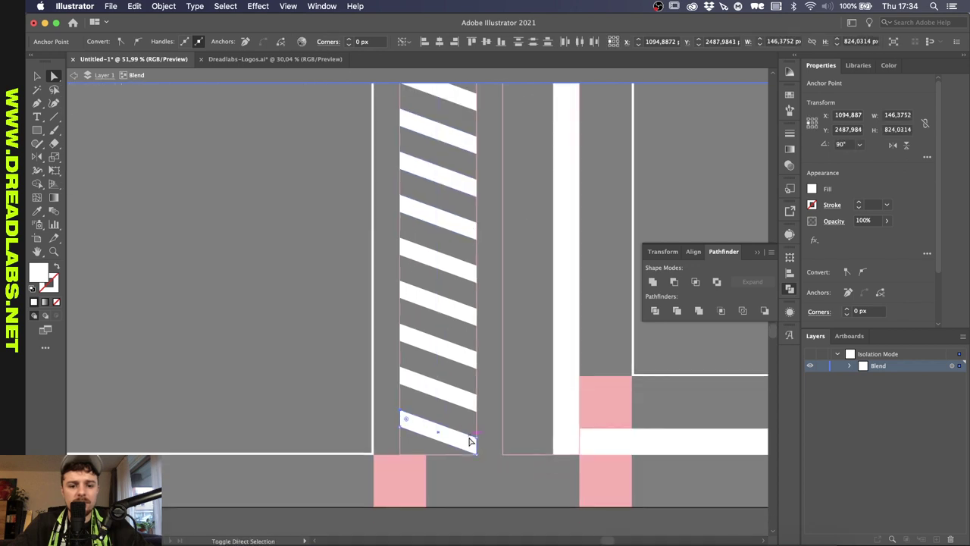
scroll(474, 443, down, 3)
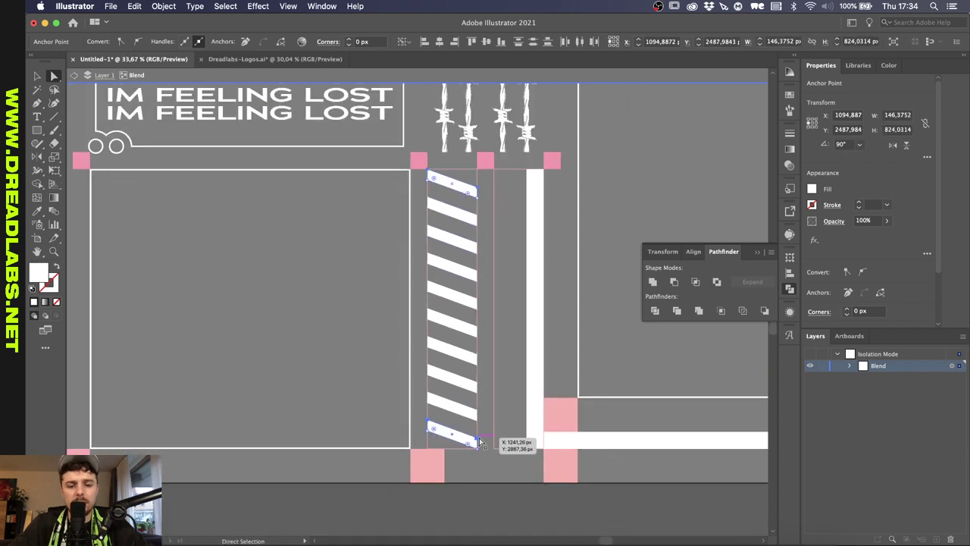
key(shift+Up)
key(shift+Up)
key(shift+Up)
key(shift+Up)
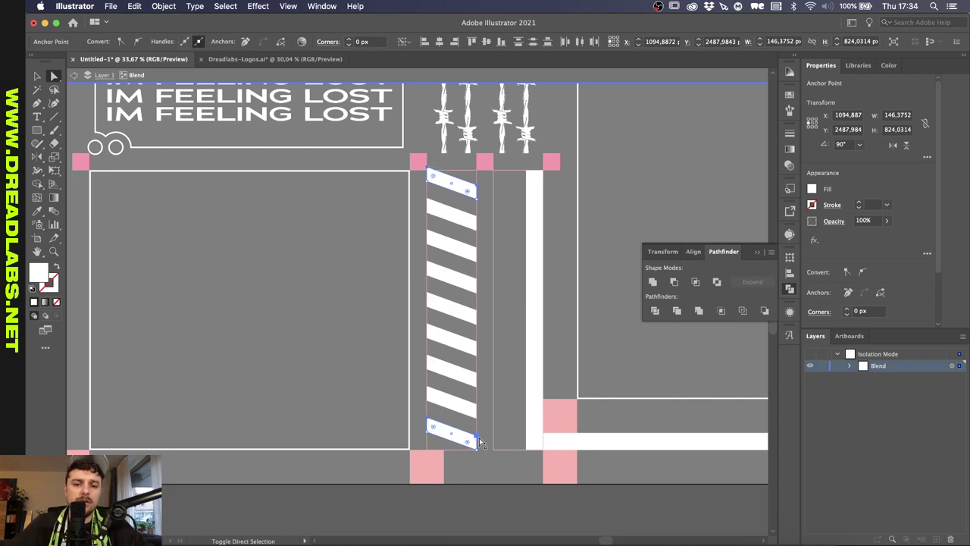
key(shift+Up)
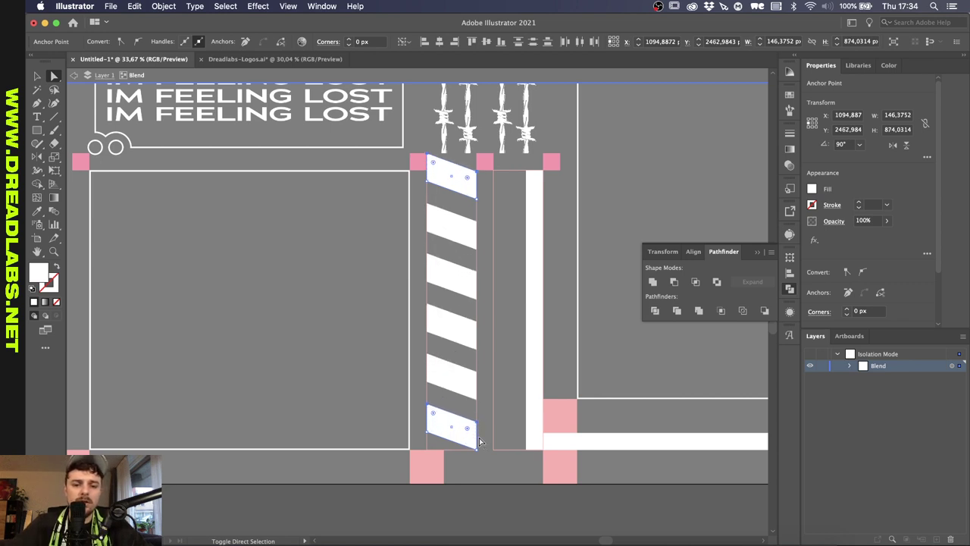
key(shift+Down)
key(shift+Up)
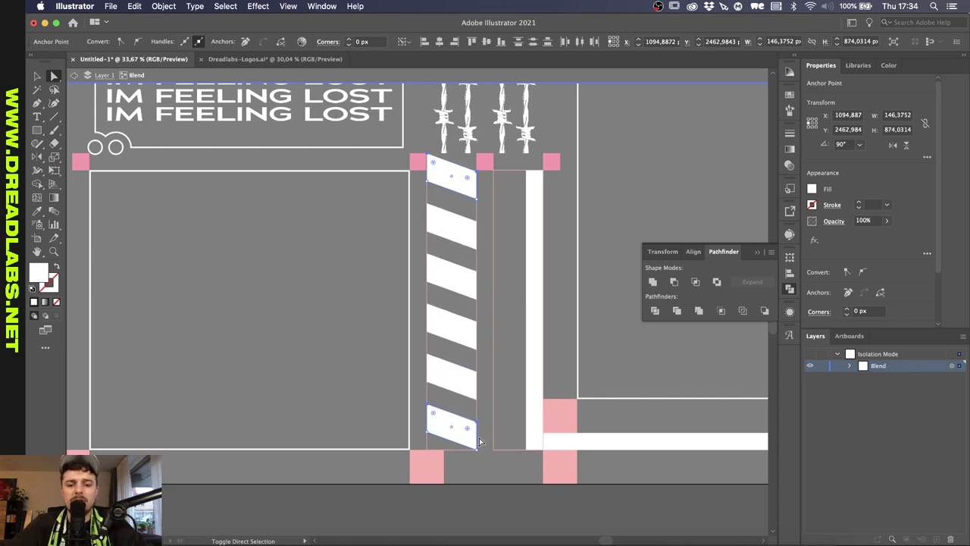
key(shift+Down)
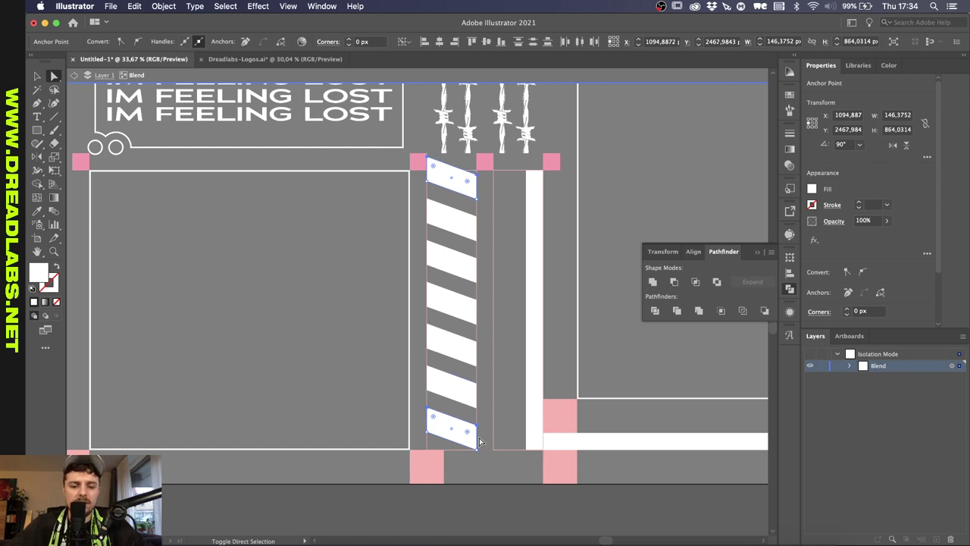
- Move the blend's bottom slanted bar down 50 px so it extends below the outlined rectangle
key(v)
click(459, 441)
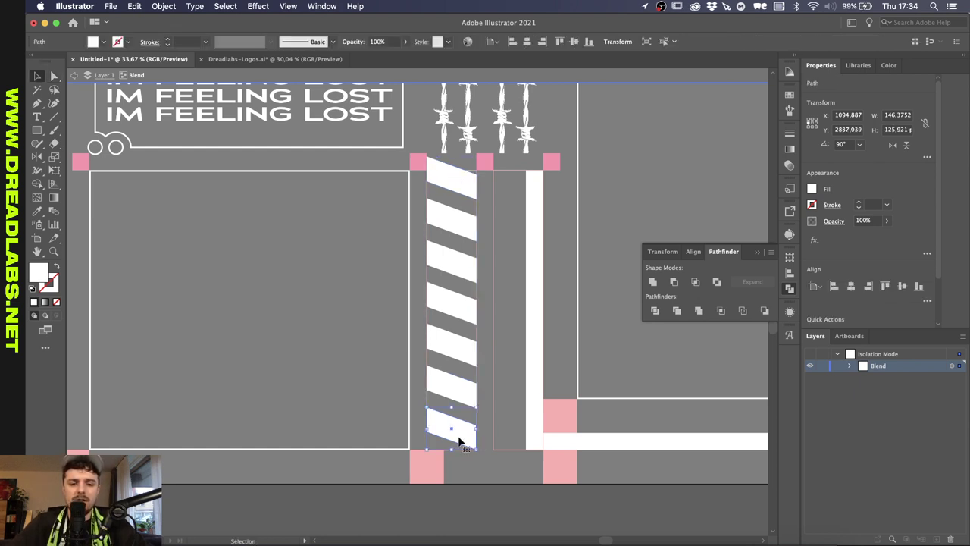
key(Down)
key(Down)
key(Down)
key(Down)
key(Down)
key(Down)
key(Down)
key(Down)
key(Down)
key(Down)
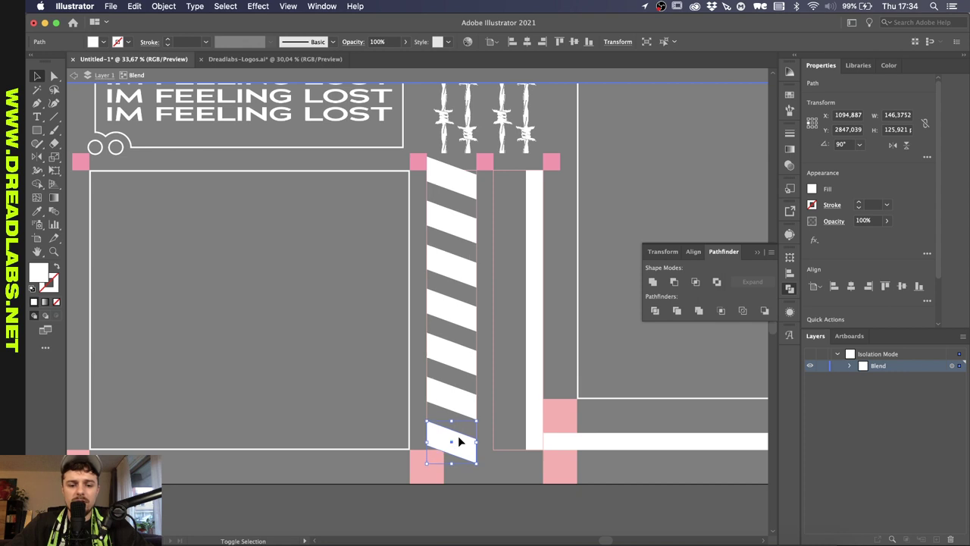
key(Down)
key(Down)
key(Down)
key(Down)
key(Down)
key(Down)
key(Down)
key(Down)
key(Down)
key(Down)
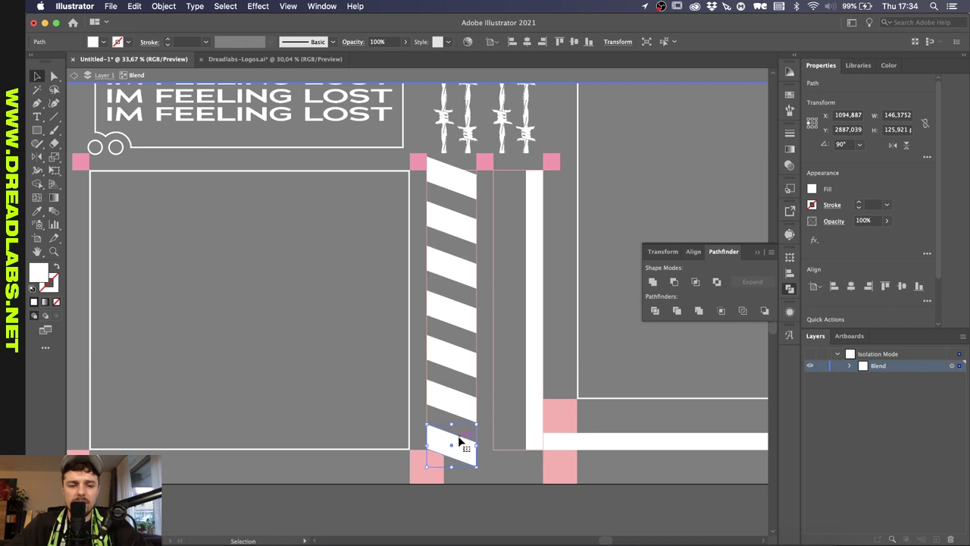
- Move the blend's top slanted bar up about 60 px, past the outlined rectangle's upper edge, and leave the blend
key(shift+Up)
key(shift+Up)
key(shift+Up)
key(shift+Up)
key(shift+Up)
key(shift+Up)
key(shift+Up)
key(shift+Up)
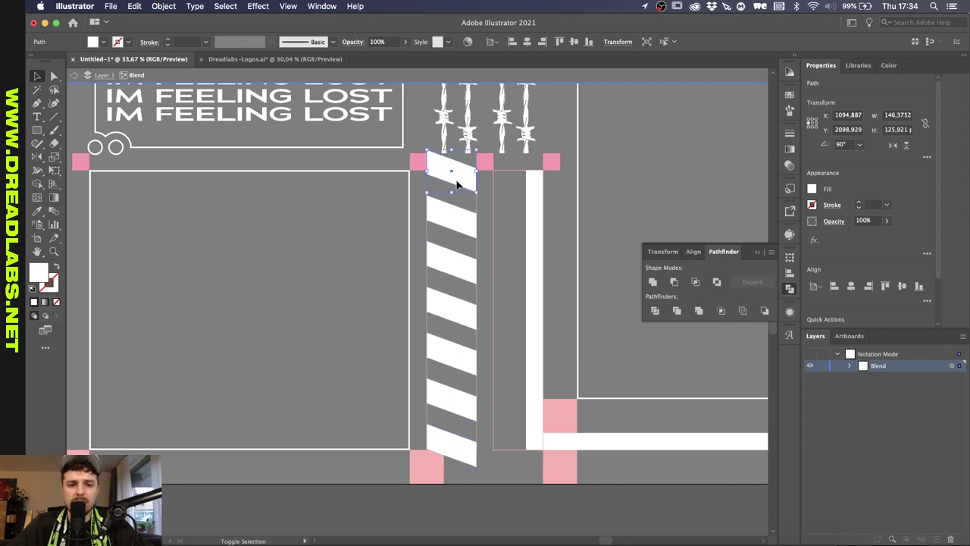
double_click(438, 171)
- Bring the left outlined rectangle to the front and use it as a clipping mask on the stripe blend
scroll(437, 172, up, 5)
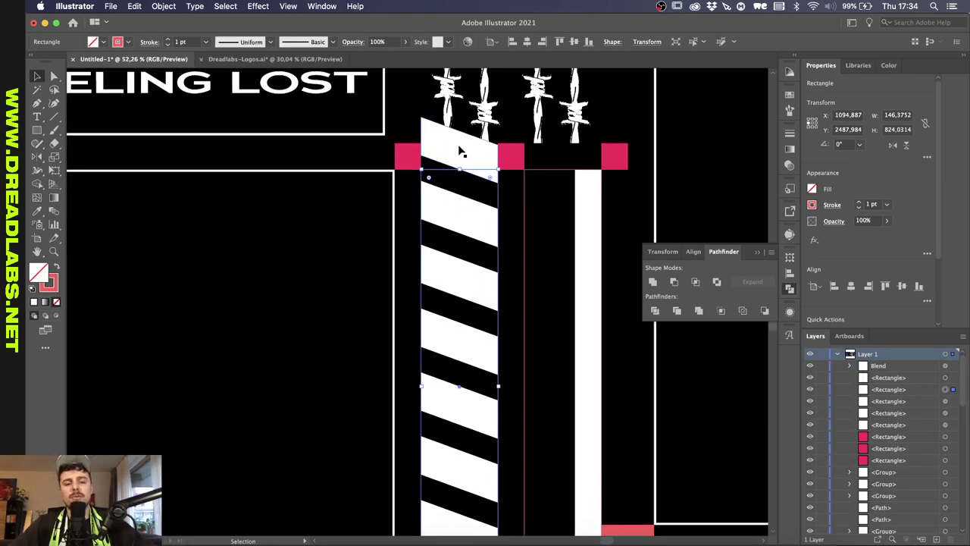
scroll(480, 173, down, 1)
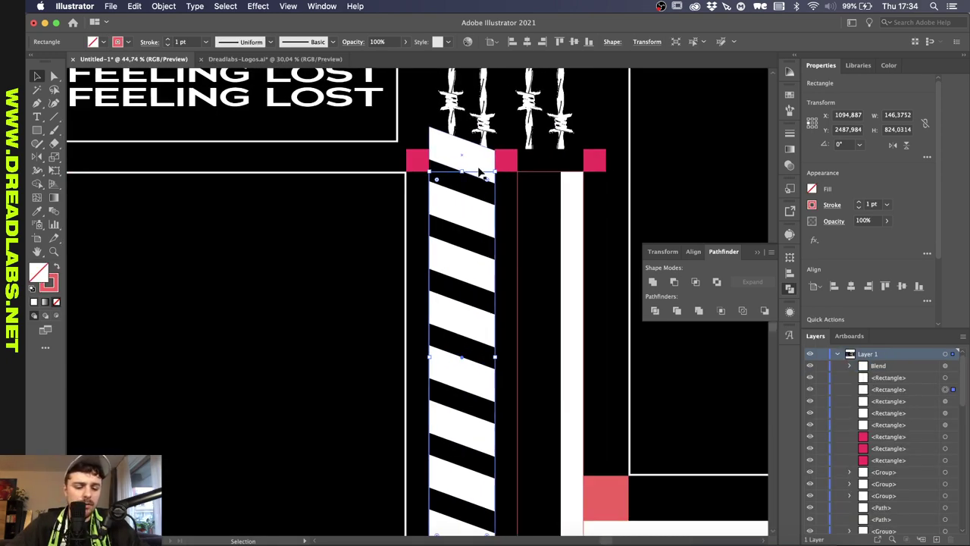
key(super+shift+bracketright)
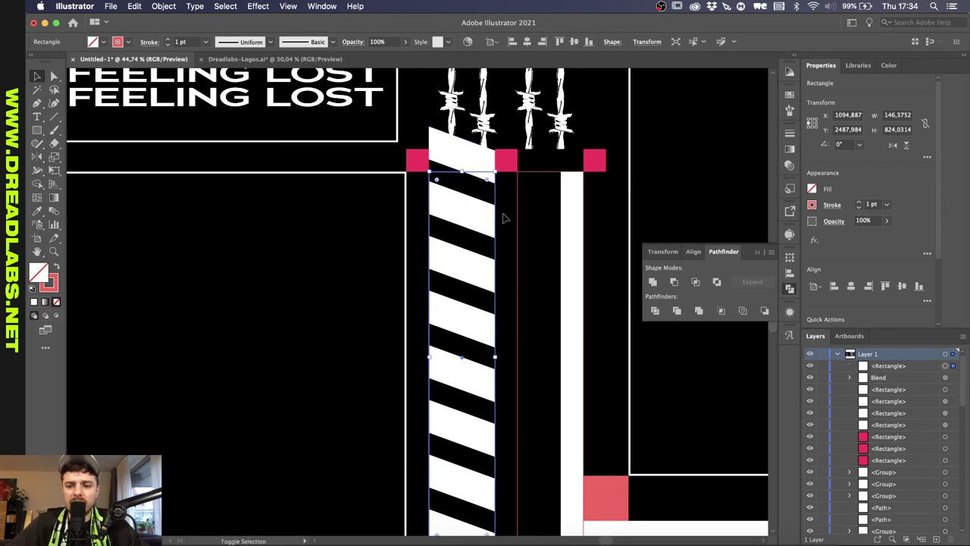
shift+click(464, 152)
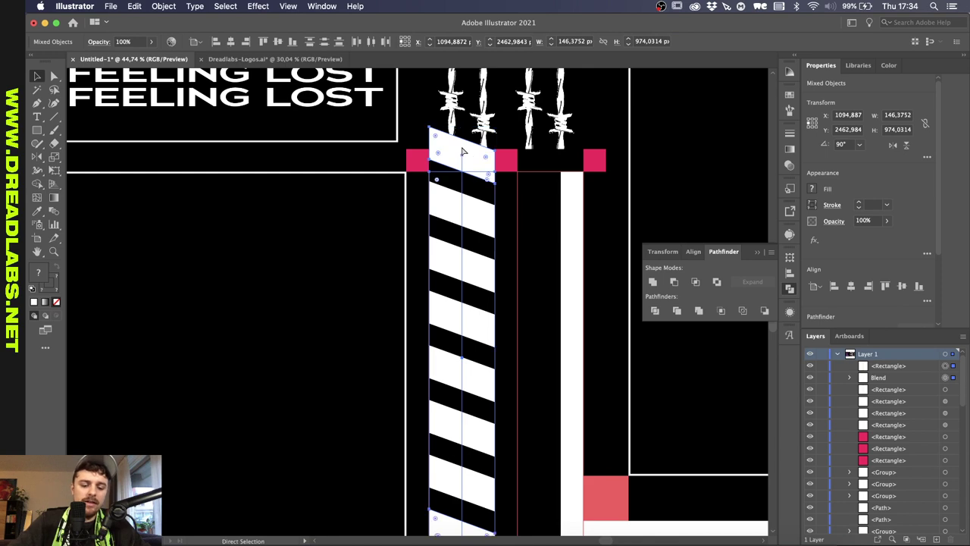
key(super+7)
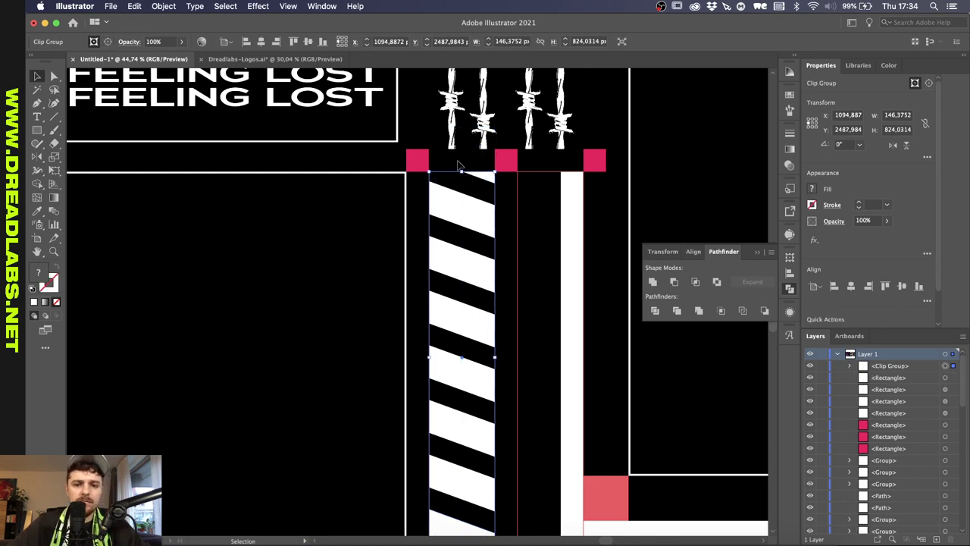
click(458, 163)
- Examine how the clipped stripe column ends at its top and bottom and lines up with the neighbouring bars and squares
scroll(457, 161, down, 5)
scroll(459, 157, down, 3)
scroll(460, 155, up, 2)
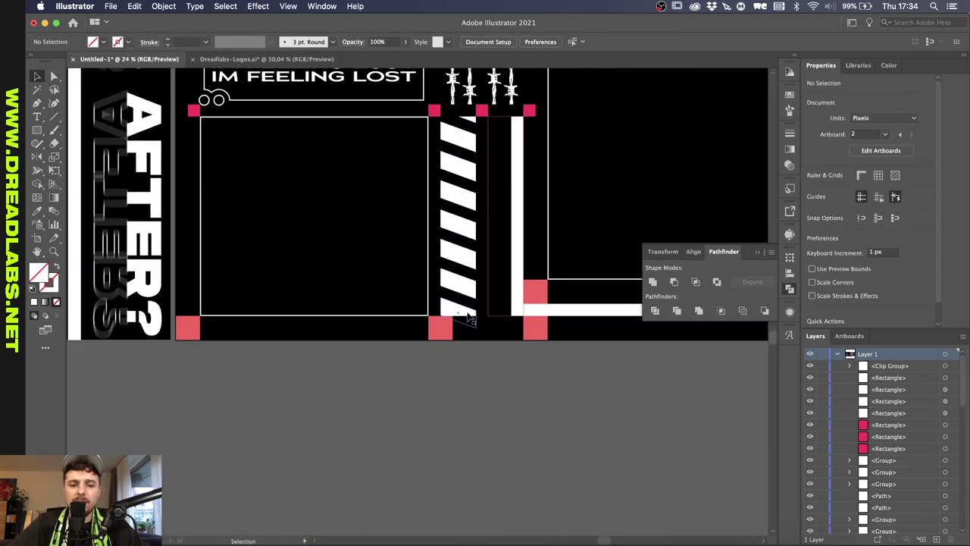
scroll(468, 319, up, 4)
scroll(480, 336, down, 4)
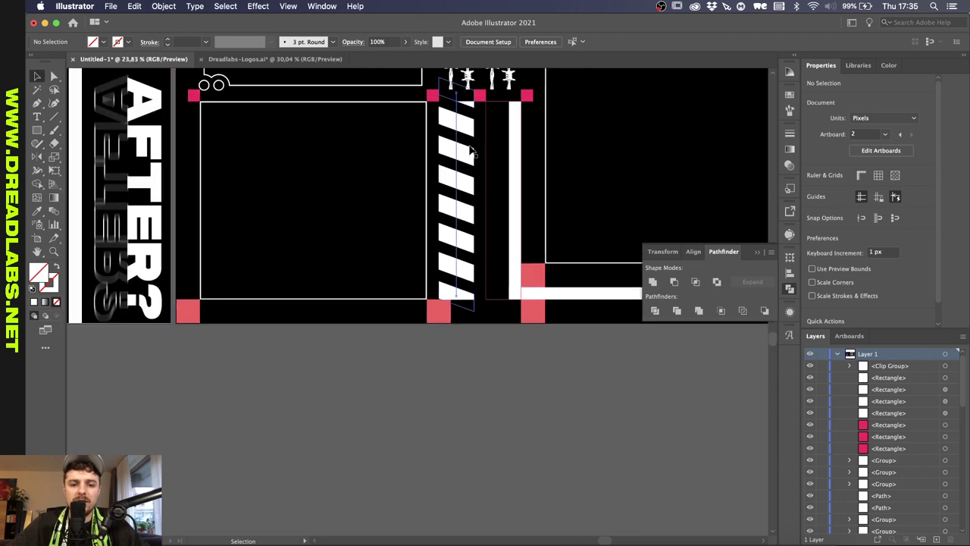
scroll(472, 153, up, 3)
scroll(531, 142, down, 3)
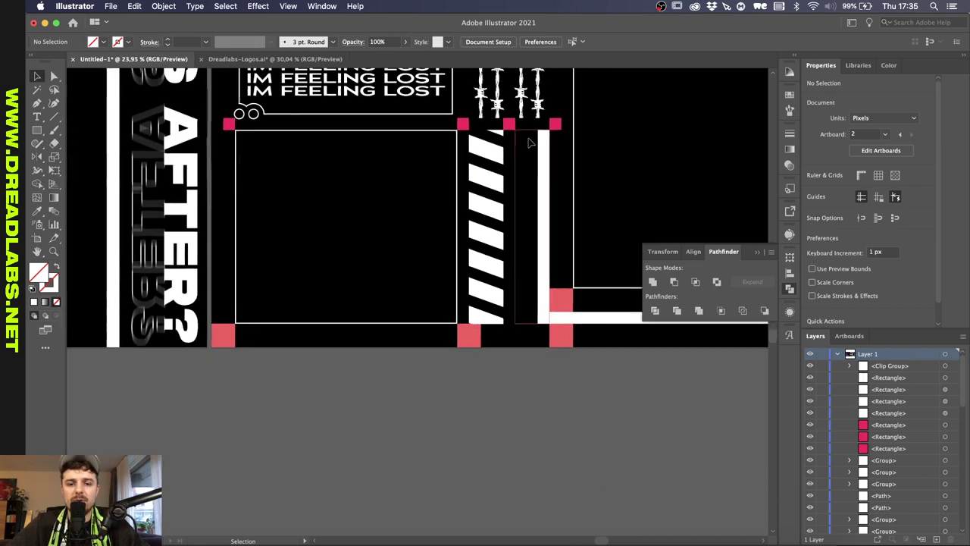
scroll(530, 142, up, 1)
scroll(530, 143, down, 1)
scroll(528, 153, up, 3)
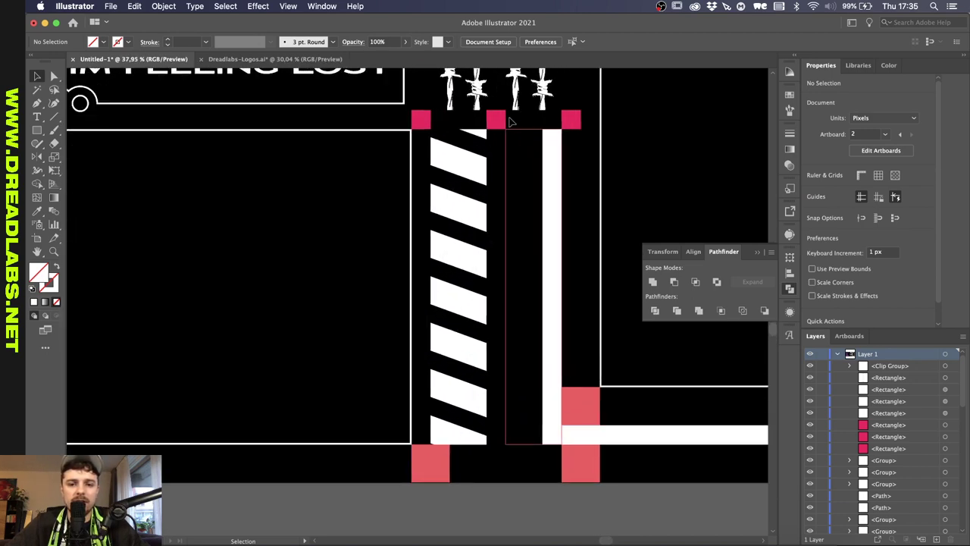
scroll(522, 130, down, 3)
scroll(541, 253, up, 4)
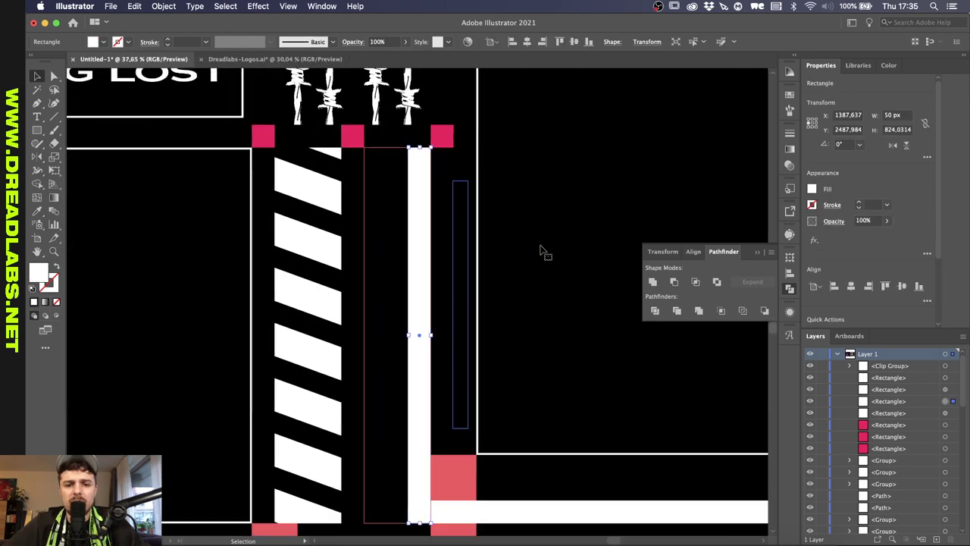
key(a)
click(430, 177)
scroll(408, 155, down, 2)
key(v)
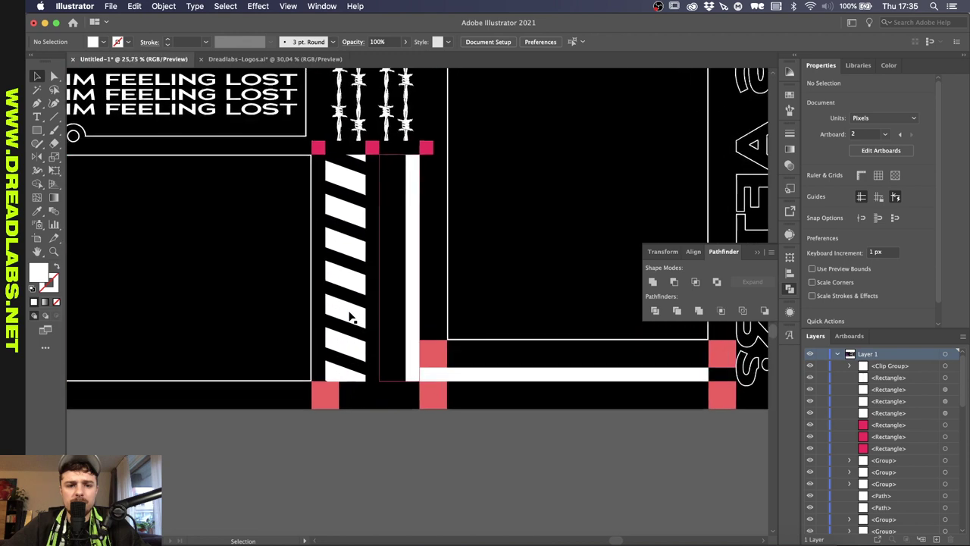
- Move the vertical white bar to the opposite side of its outlined rectangle and align it to that rectangle's left edge
scroll(307, 220, up, 2)
drag(456, 220, 425, 214)
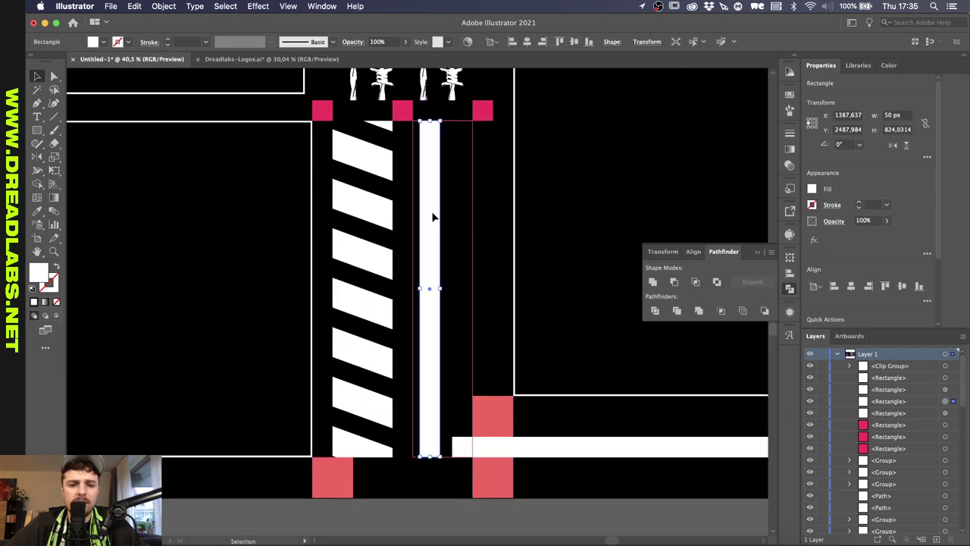
shift+click(416, 209)
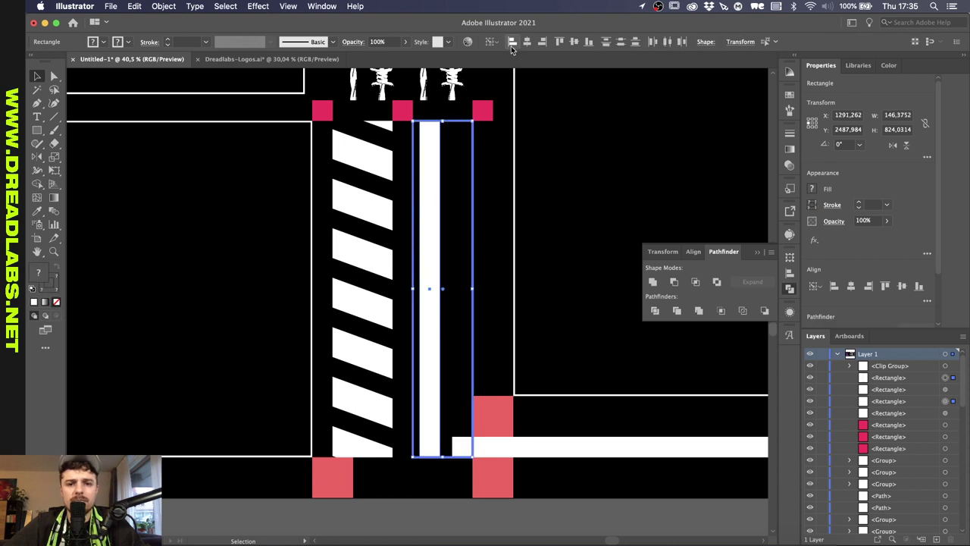
click(512, 43)
- Extend the horizontal white bar's left end to the vertical bar's centre line, making it 1172,097 px wide
click(489, 447)
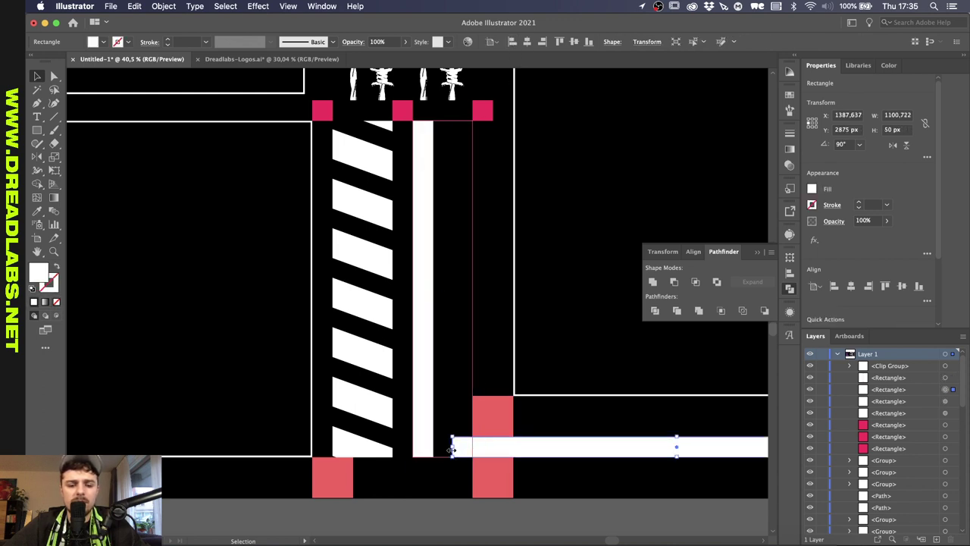
drag(455, 448, 422, 447)
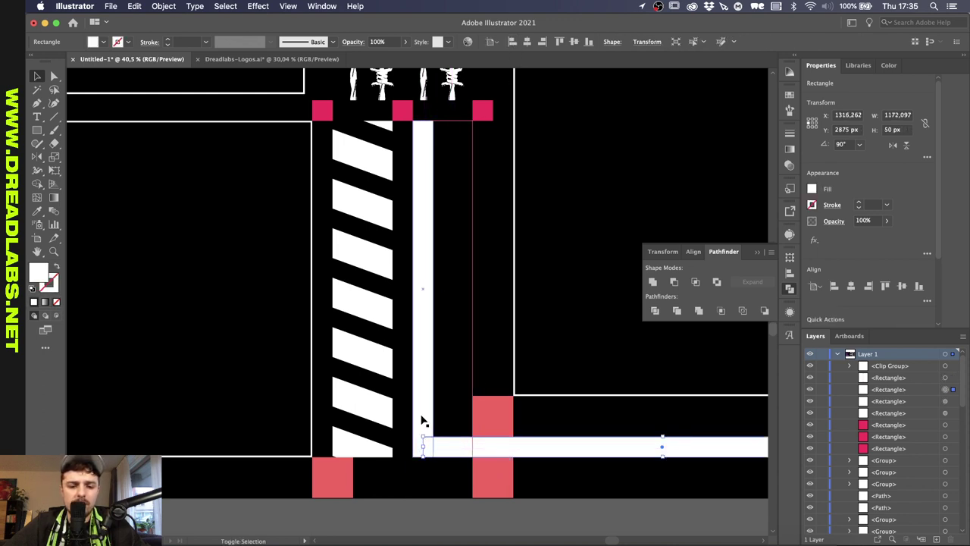
click(427, 502)
- Duplicate the vertical white bar inside the outlined rectangle and align the copy to that rectangle's right edge
scroll(428, 502, down, 3)
scroll(464, 399, up, 7)
drag(371, 200, 410, 203)
scroll(410, 202, down, 6)
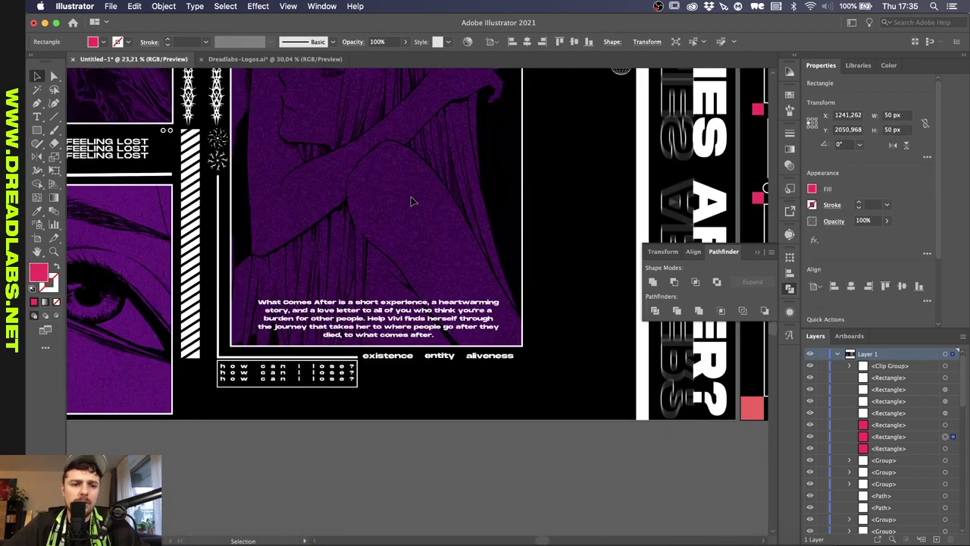
scroll(228, 163, right, 15)
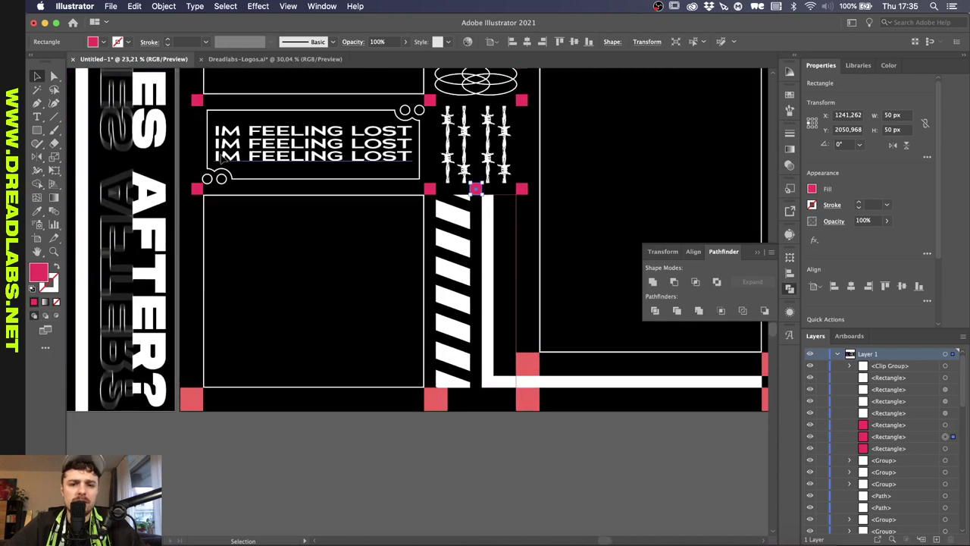
scroll(379, 191, up, 3)
drag(351, 250, 380, 248)
shift+click(398, 239)
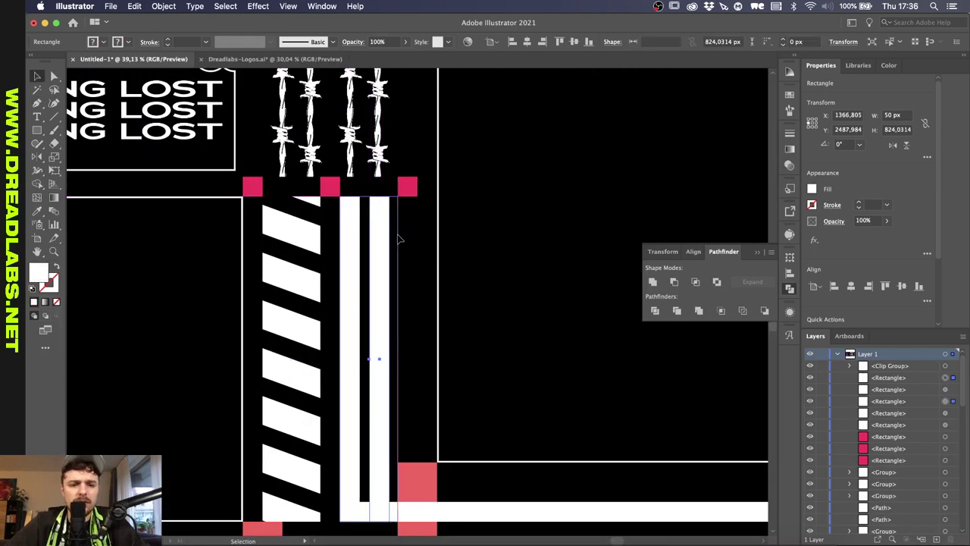
scroll(398, 341, down, 1)
click(392, 350)
- Draw a spacer rectangle 116,5337 px wide and 46,3752 px high on top of the horizontal bar, crossing the copied vertical bar
scroll(402, 466, up, 6)
key(m)
mouse_move(314, 412)
mouse_down()
mouse_move(372, 352)
mouse_move(340, 390)
mouse_move(507, 389)
mouse_up()
scroll(353, 372, up, 2)
key(v)
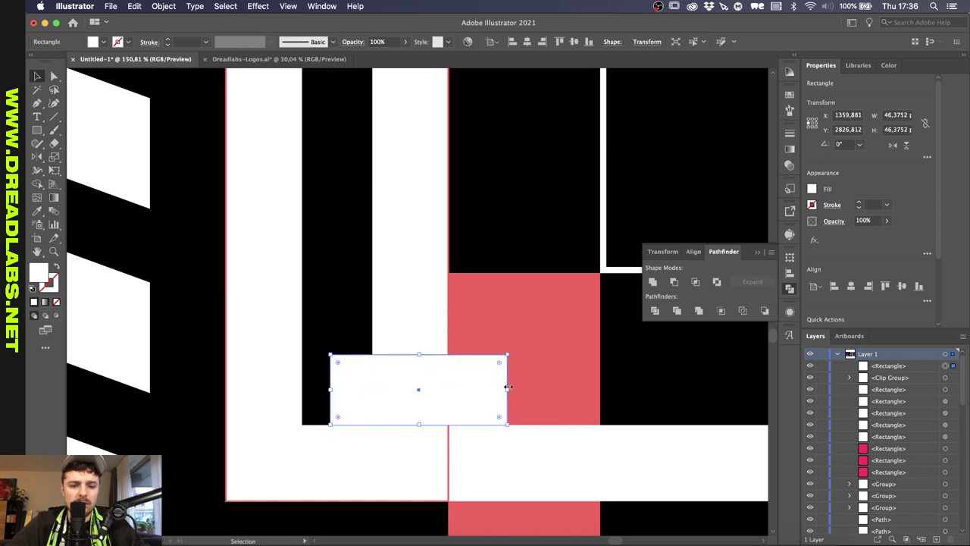
- Subtract the spacer rectangle from the copied vertical bar and delete the piece left below the cut
shift+click(411, 302)
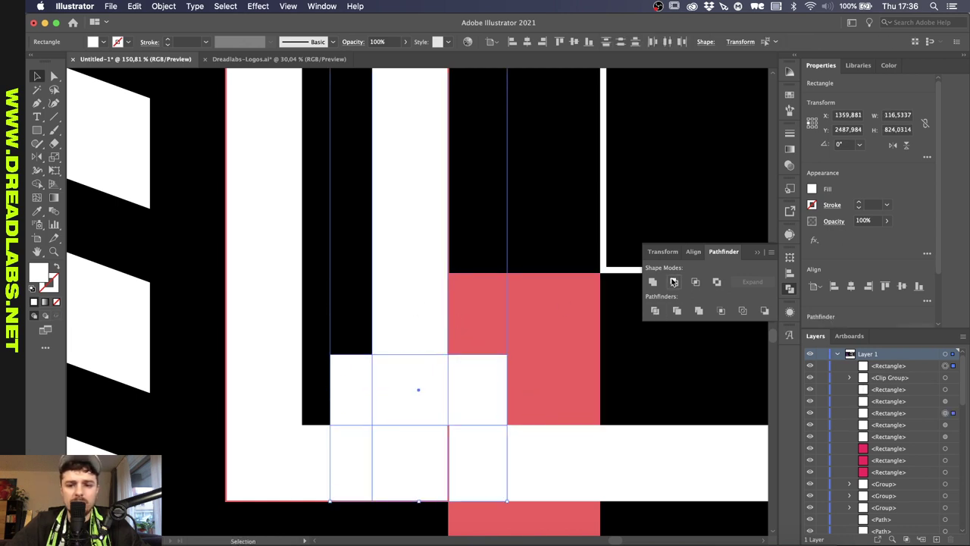
click(673, 282)
key(a)
key(Delete)
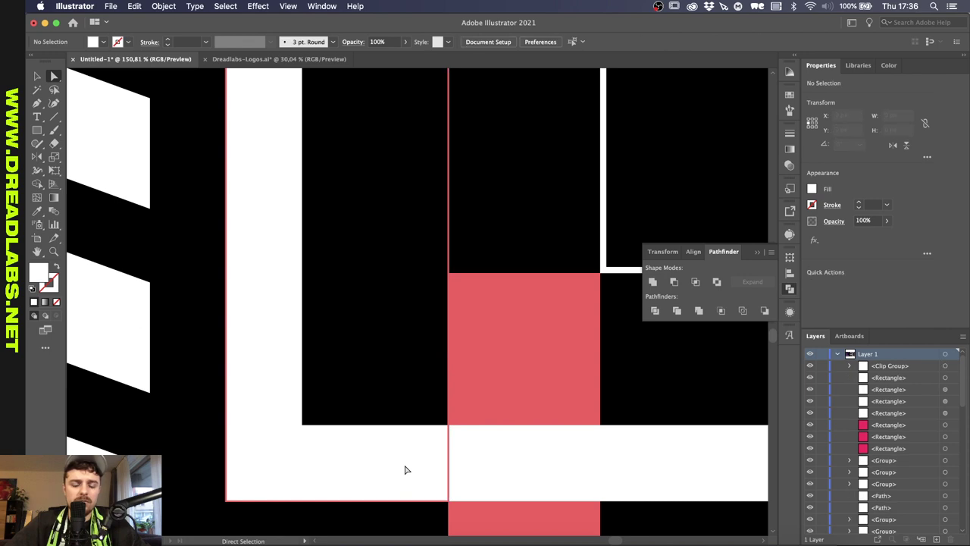
scroll(405, 470, down, 5)
key(super+z)
click(850, 366)
click(954, 378)
key(Delete)
- Apply the large frame's white 4 pt outline with no fill to both vertical bars
click(453, 414)
shift+click(415, 373)
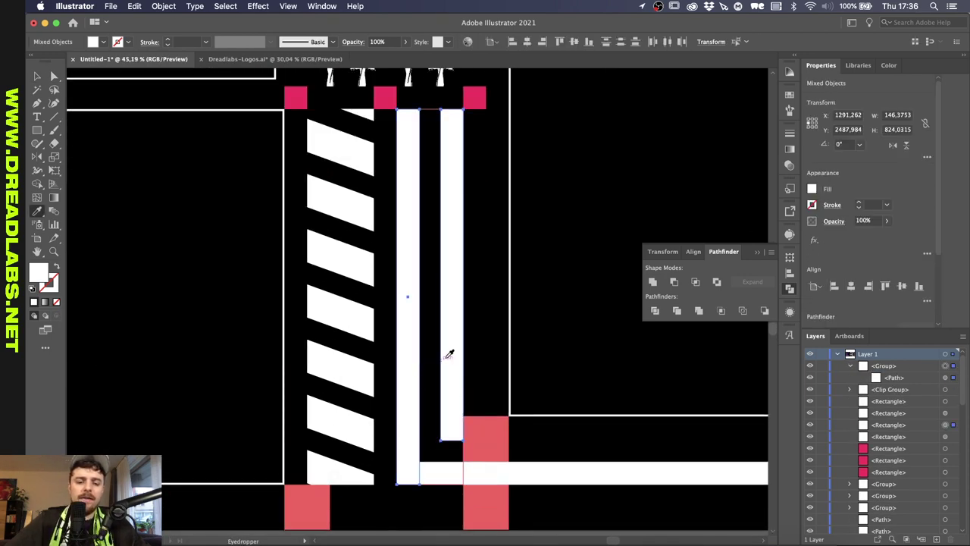
key(i)
click(510, 315)
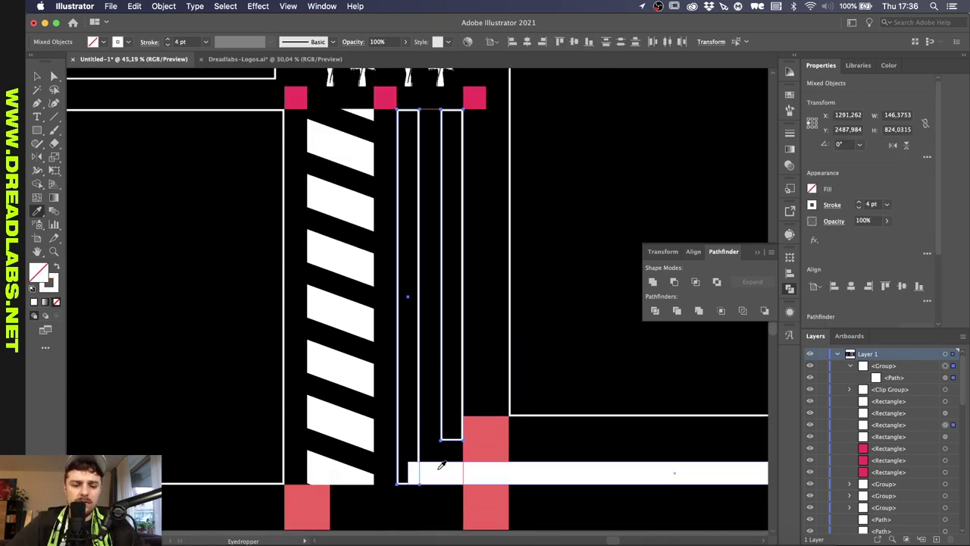
- Try to unite the long vertical bar, the horizontal bar and the thin outlined rectangle with the frame's outline style, and undo it
key(v)
shift+click(402, 466)
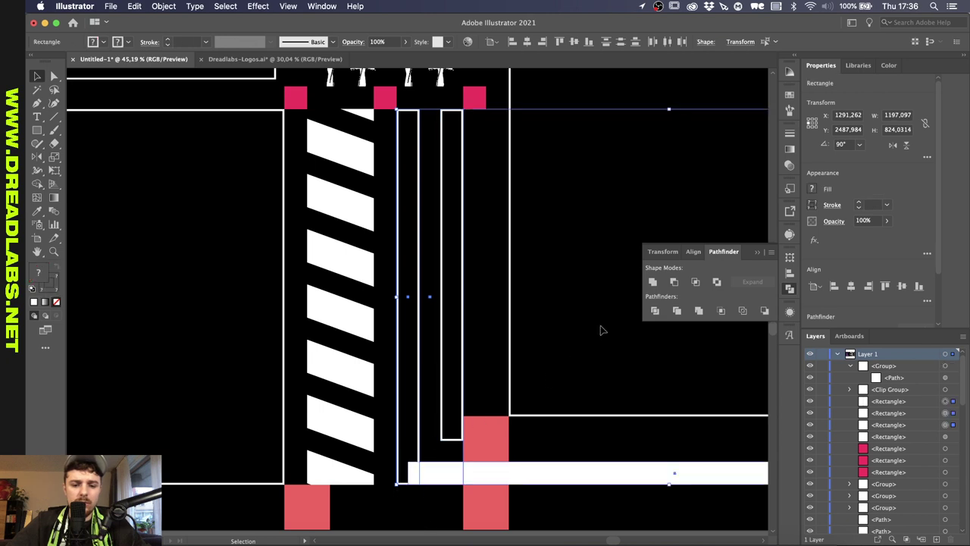
click(648, 279)
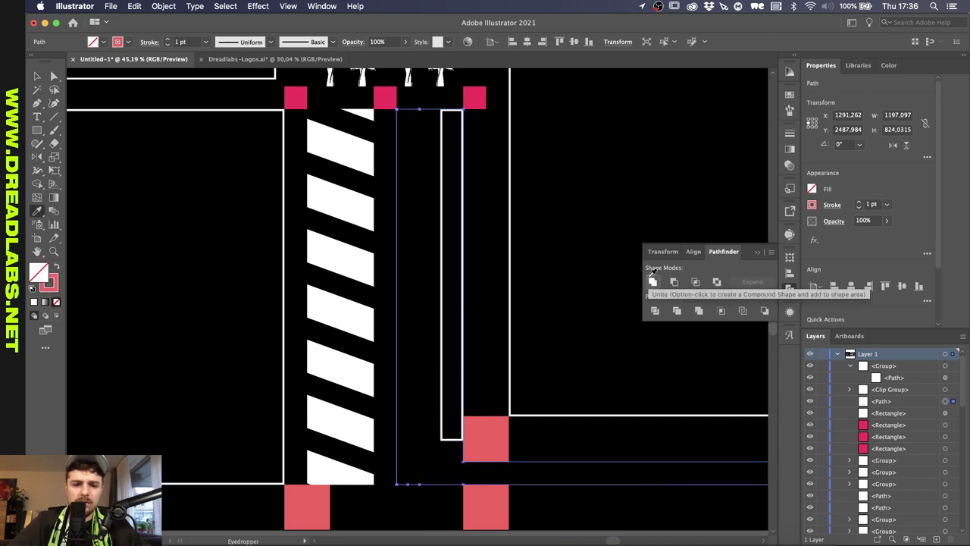
key(i)
click(513, 310)
key(v)
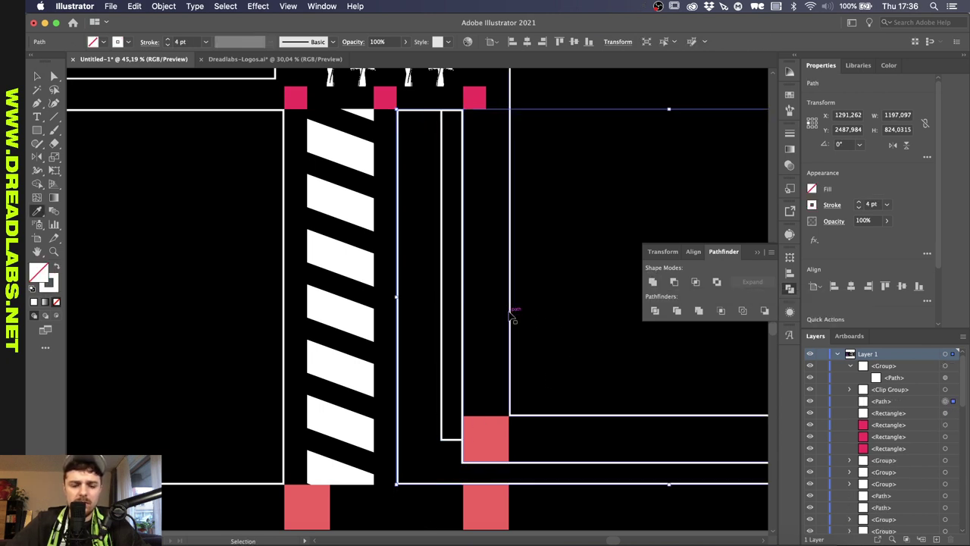
key(super+z)
key(super+z)
key(shift+super+a)
- Unite only the long vertical bar and the horizontal bar into an L shape and give it the frame's white 4 pt outline
scroll(511, 311, down, 3)
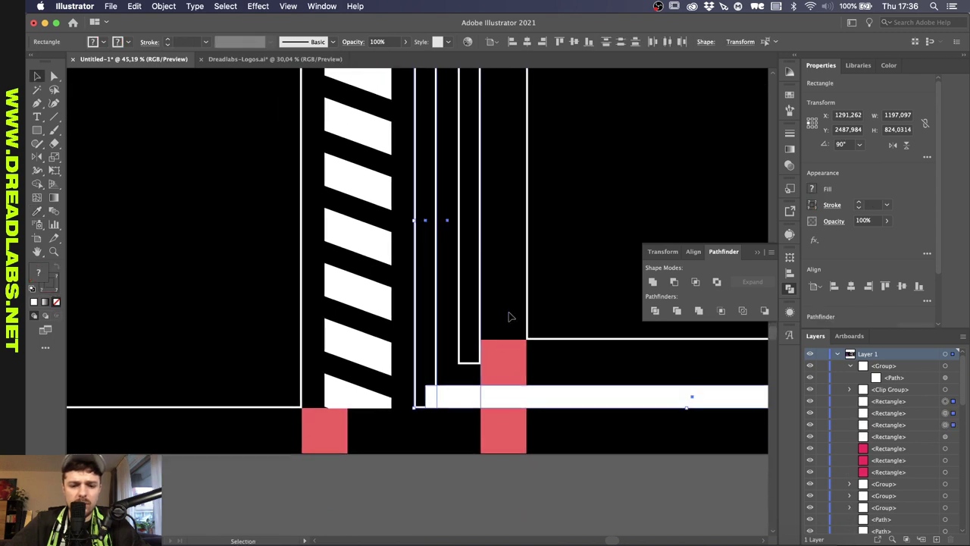
click(437, 358)
shift+click(572, 398)
click(653, 282)
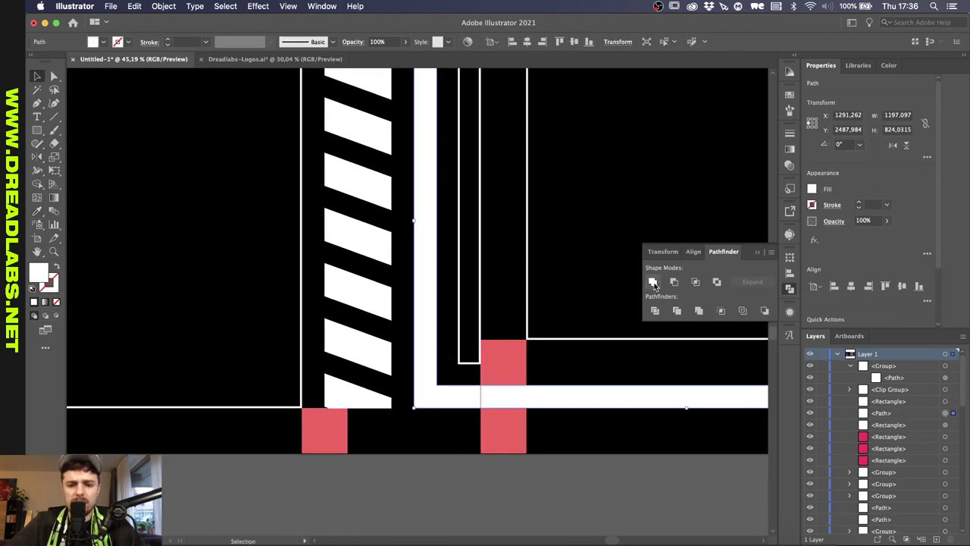
key(i)
click(527, 317)
key(v)
click(414, 468)
- Add the text line "existence entity aliveness" below the poster, as in the reference design
scroll(415, 468, down, 4)
scroll(415, 473, down, 5)
scroll(415, 474, left, 5)
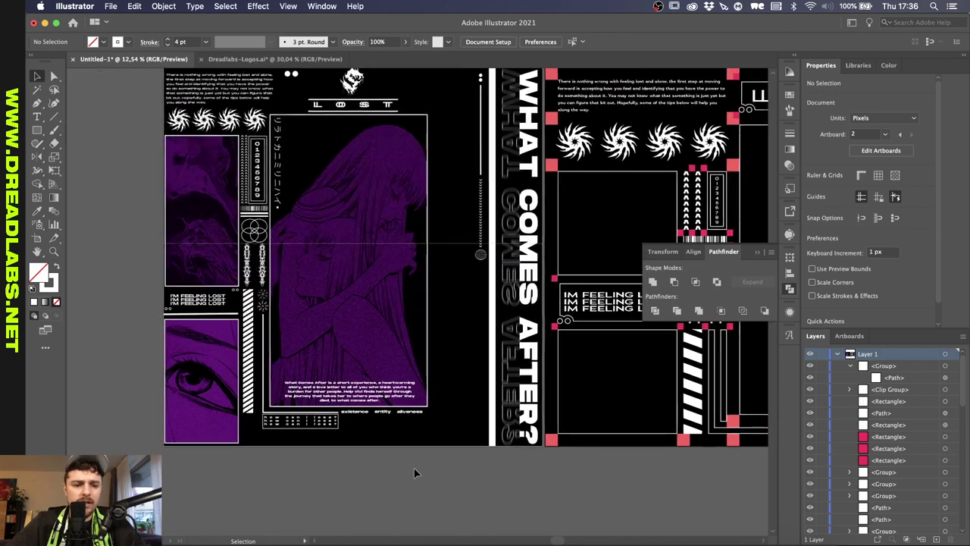
scroll(415, 473, up, 5)
scroll(415, 473, down, 1)
key(t)
click(307, 481)
text(existence entit)
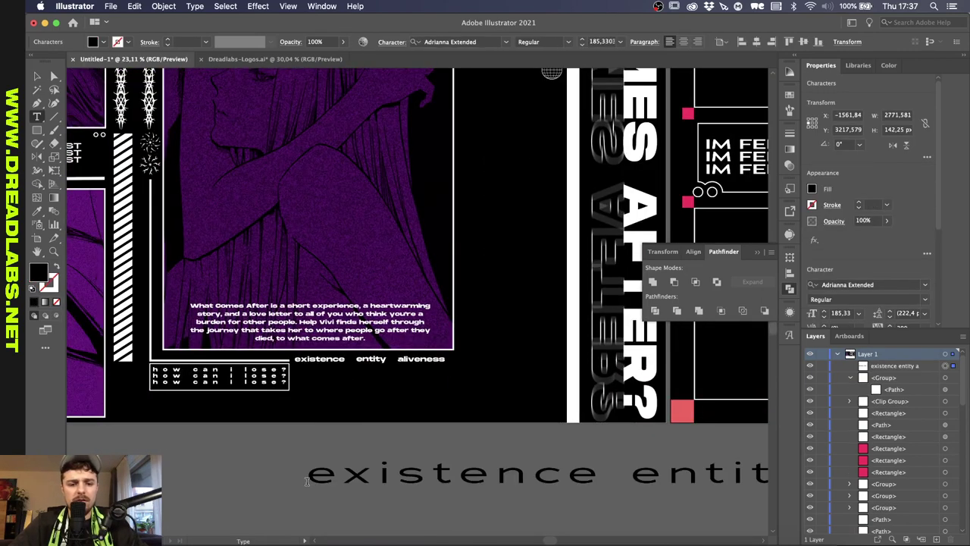
- Copy the solid vertical title's white type style onto the new text line and set its font style to Regular
key(super+a)
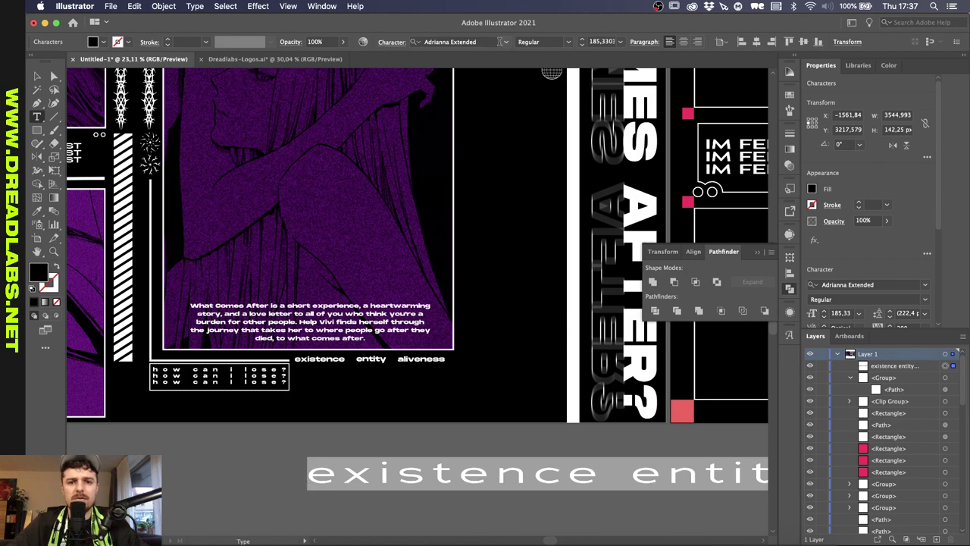
click(392, 42)
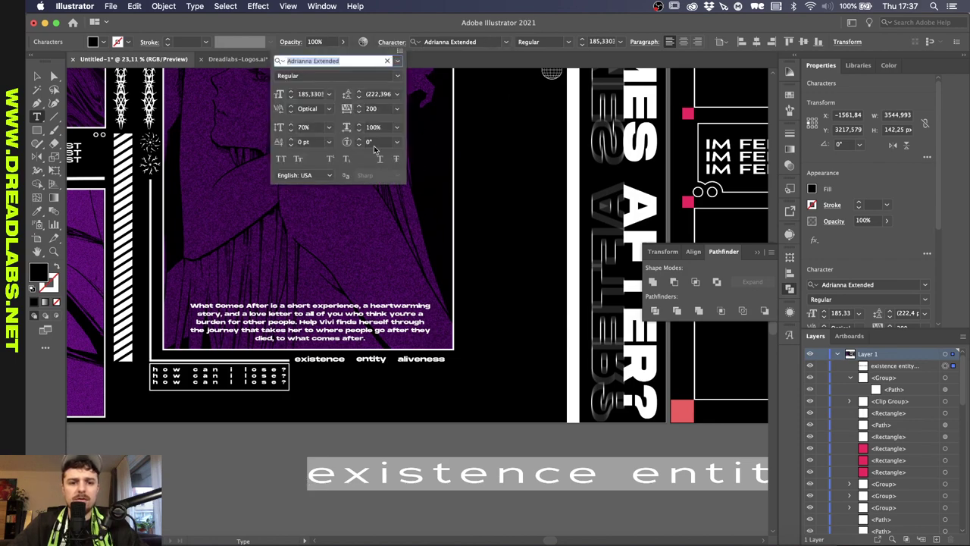
click(402, 38)
scroll(460, 214, down, 3)
scroll(460, 214, right, 5)
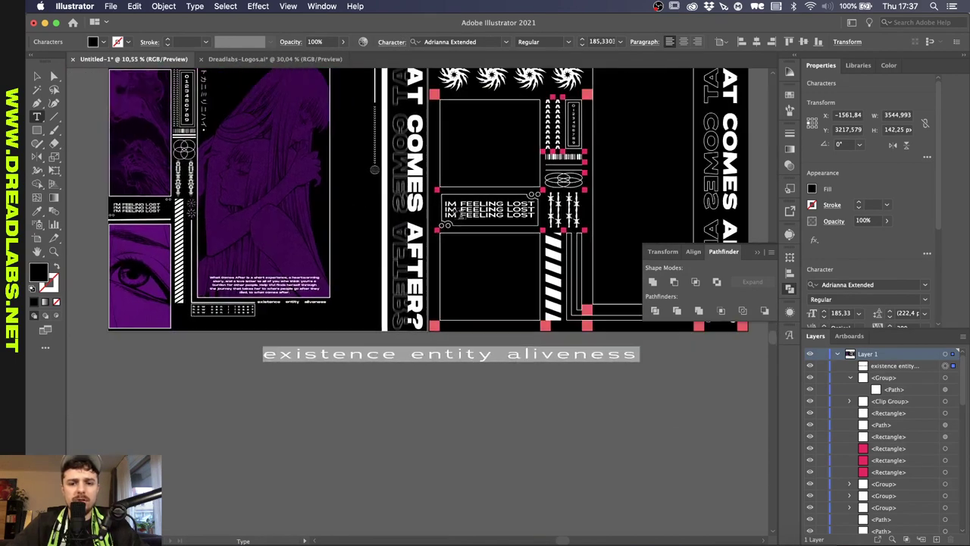
key(Escape)
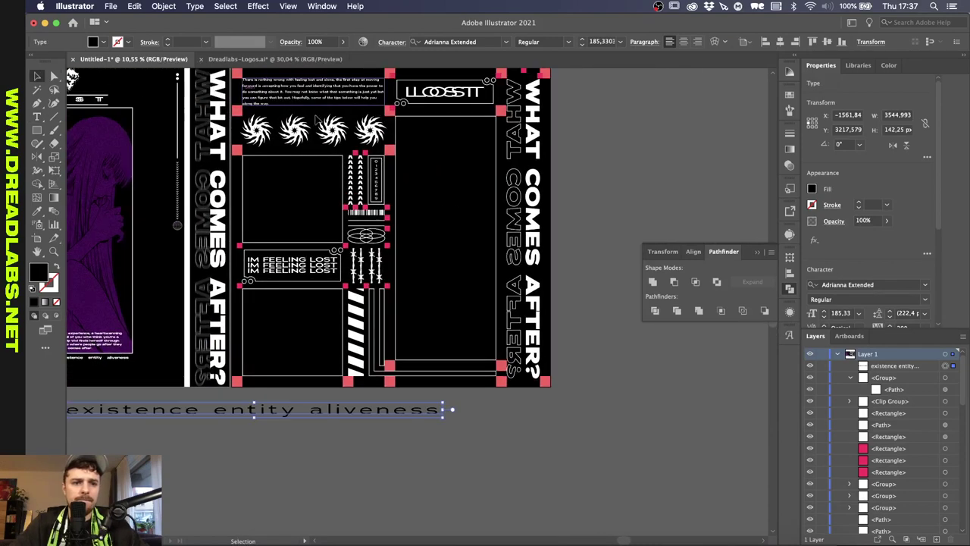
key(i)
click(540, 142)
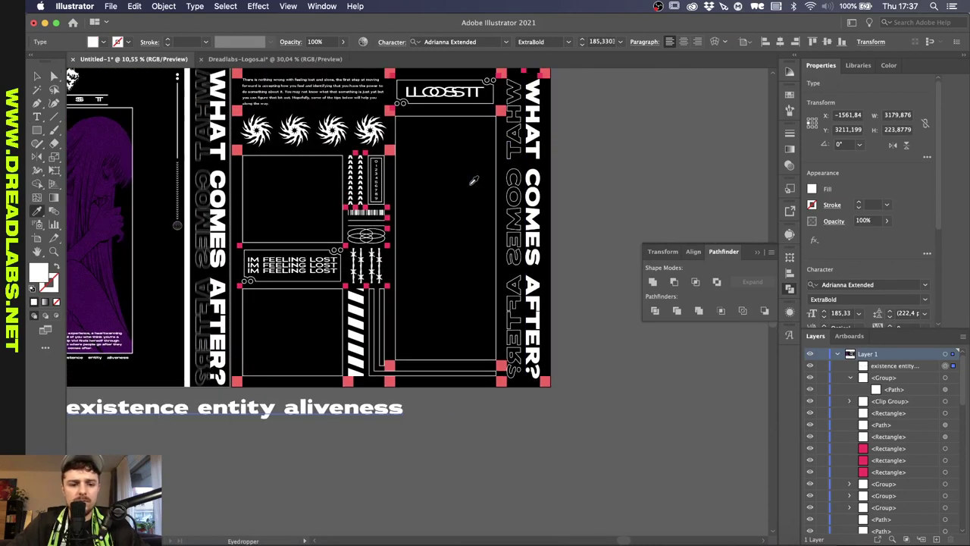
key(v)
click(566, 41)
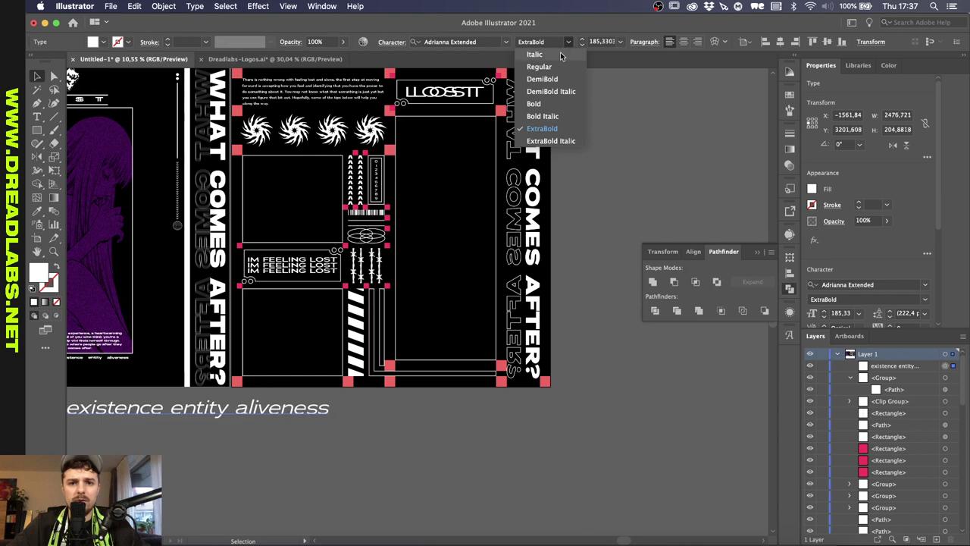
click(560, 66)
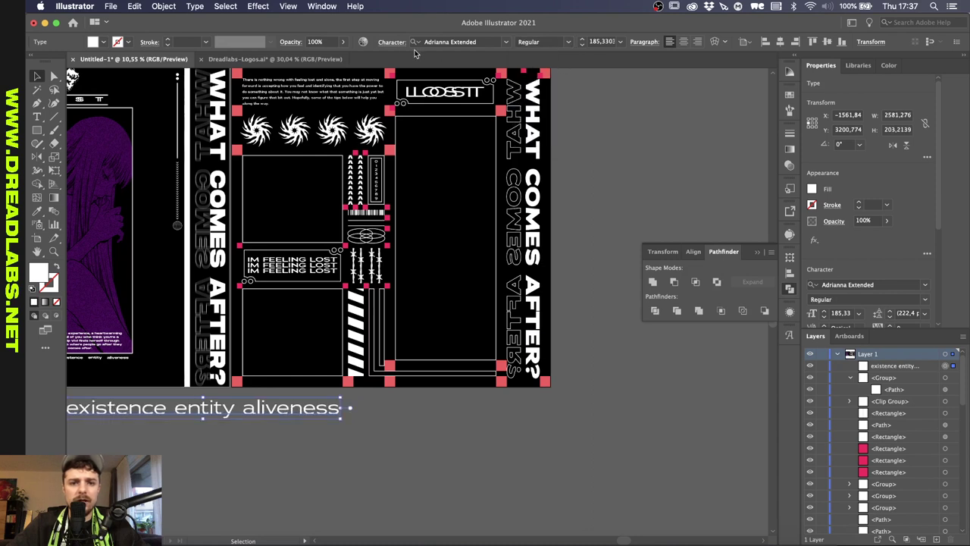
- Reduce the vertical scale of the "existence entity aliveness" text to make its letters flatter
click(396, 43)
shift+click(291, 130)
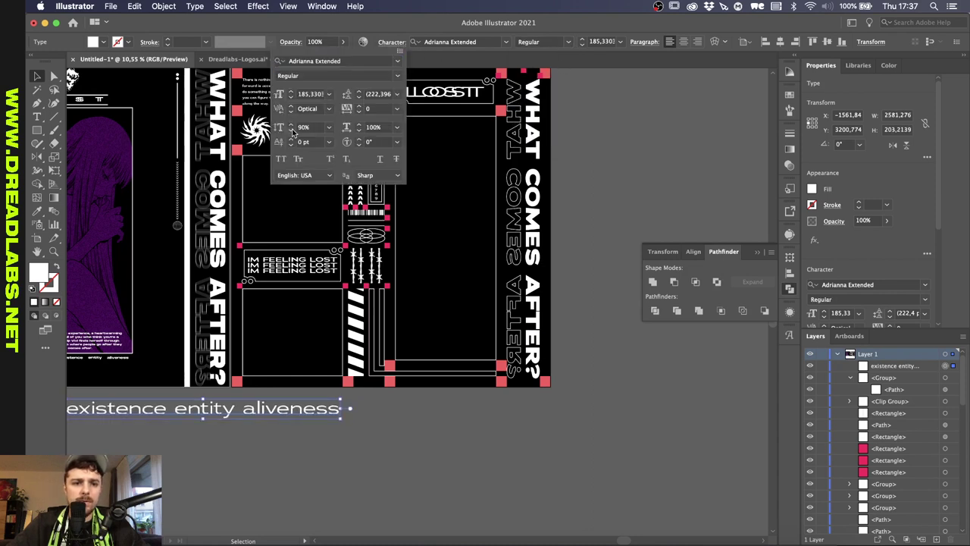
shift+click(292, 130)
shift+click(291, 129)
- Move the text line under the L shape's horizontal arm and scale it down to about 573 px wide
drag(299, 409, 663, 379)
scroll(653, 381, up, 5)
drag(732, 376, 409, 383)
scroll(410, 382, up, 8)
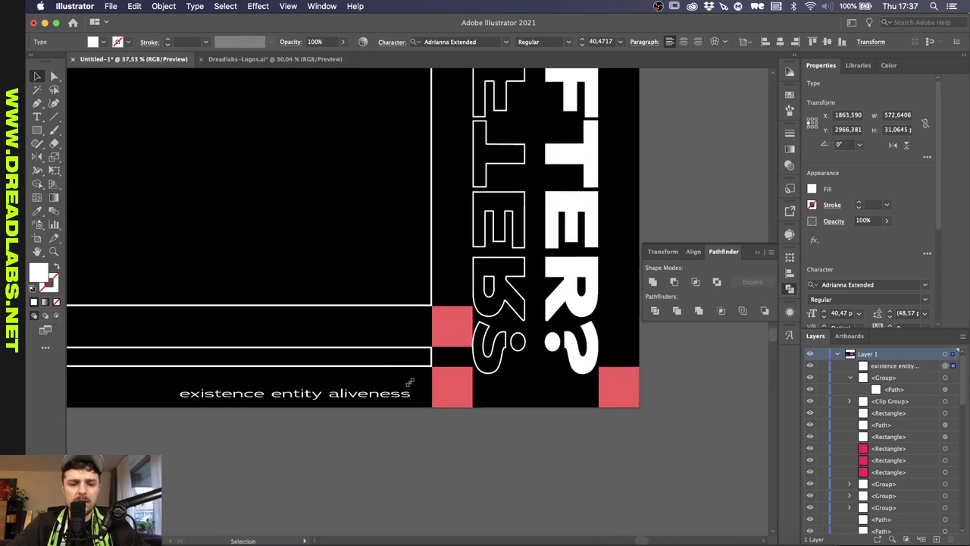
- Try to centre the text line vertically against the whole L-shaped outline, and undo the alignment
scroll(383, 369, left, 2)
shift+click(381, 360)
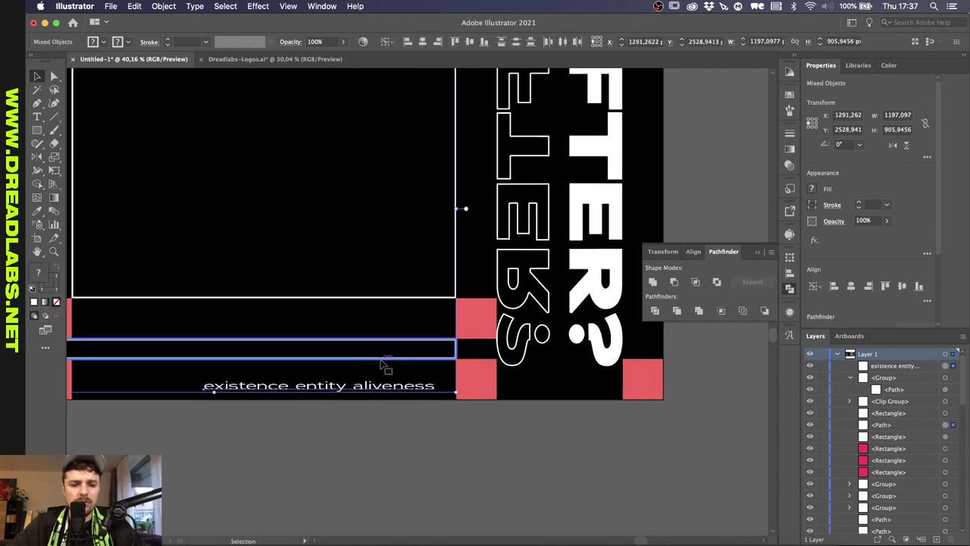
click(459, 44)
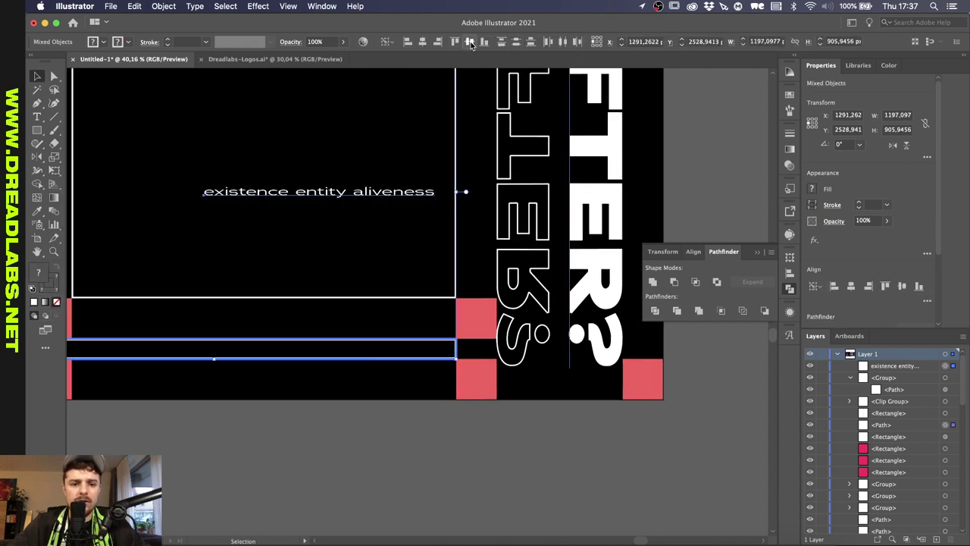
key(super+z)
- Draw a helper rectangle of 1197,097 × 50 px over the full length of the L shape's horizontal arm
scroll(354, 379, left, 1)
scroll(355, 378, left, 2)
scroll(356, 379, down, 5)
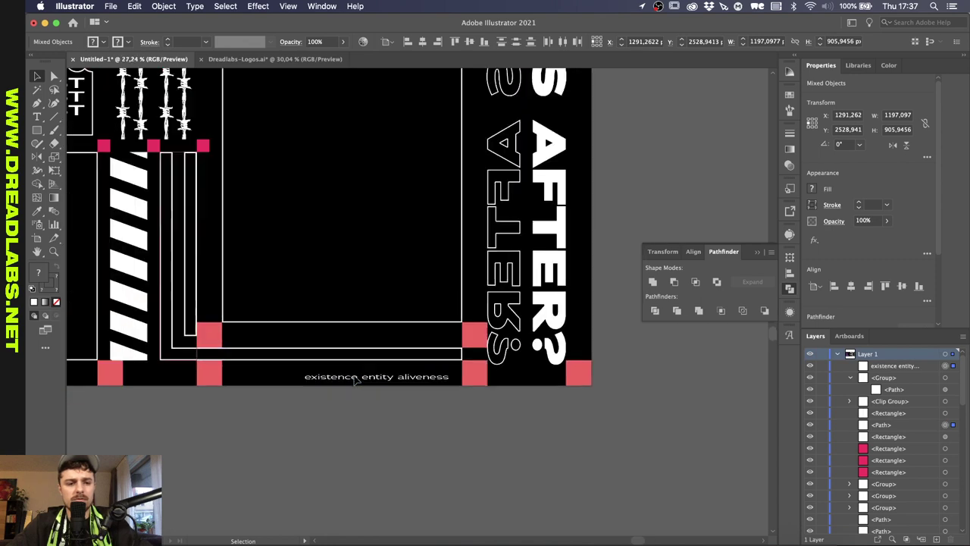
scroll(363, 385, up, 2)
click(323, 419)
key(n)
scroll(316, 430, up, 5)
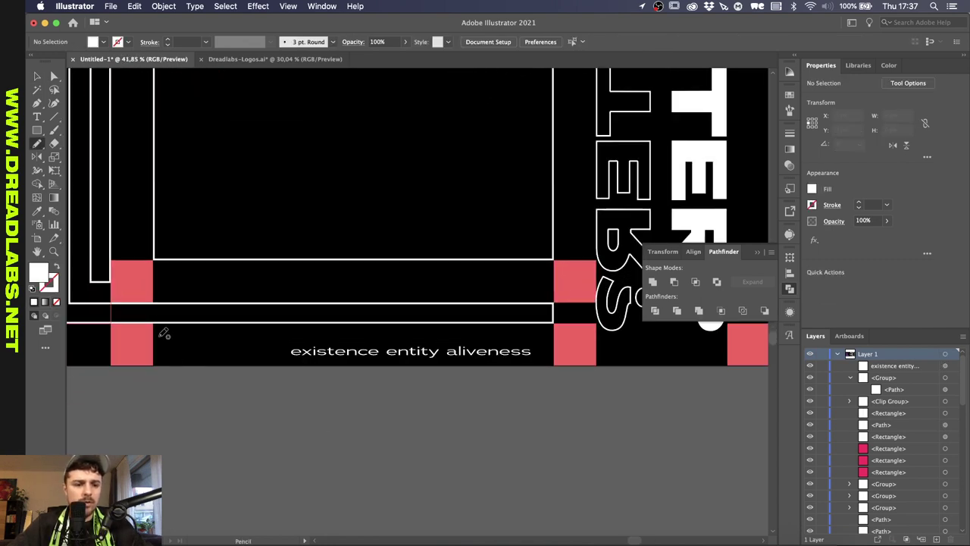
key(m)
scroll(136, 319, left, 3)
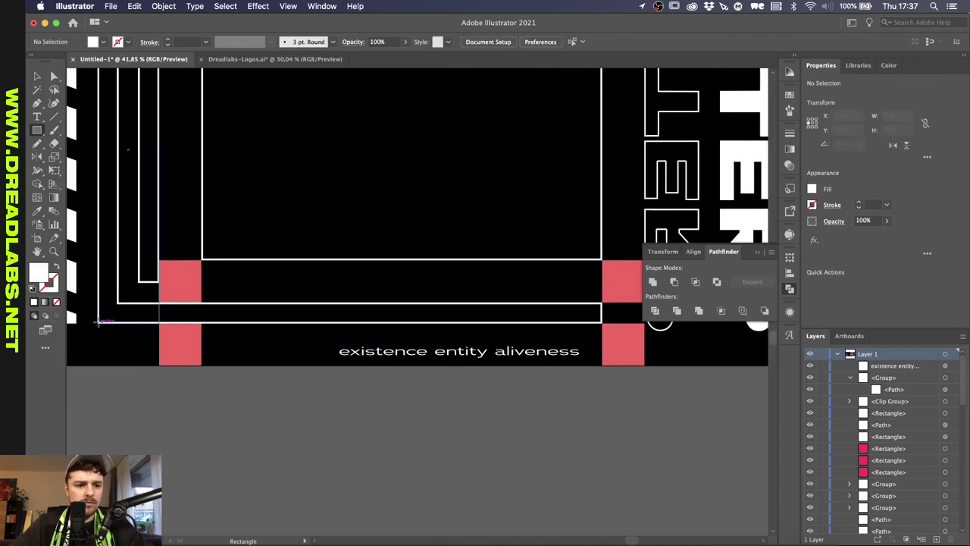
drag(97, 322, 603, 303)
- In Outline view, fit the helper rectangle's upper end corner exactly to the corner of the horizontal arm
scroll(603, 303, up, 10)
key(super+y)
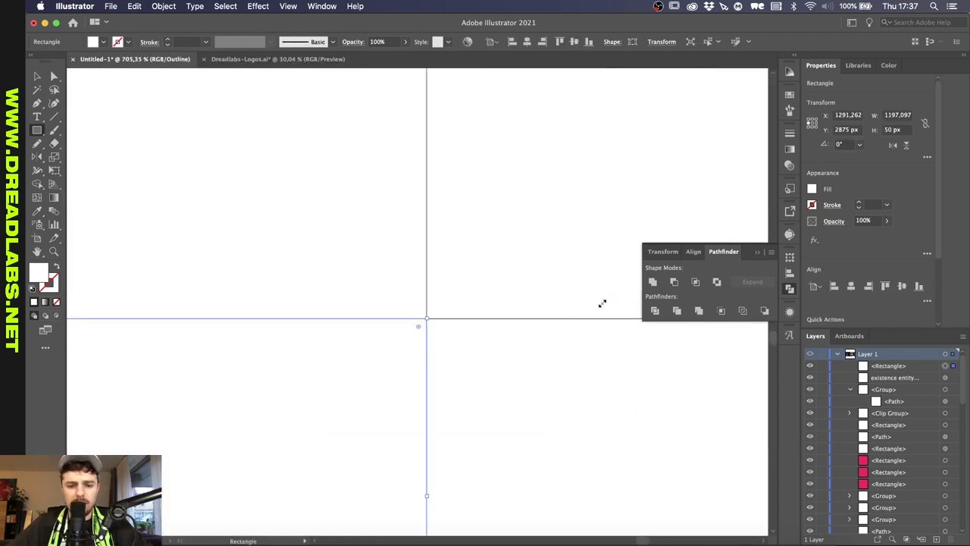
key(v)
mouse_move(426, 320)
mouse_down()
mouse_move(390, 356)
mouse_move(426, 317)
mouse_up()
- Centre the text line horizontally and vertically on the helper rectangle, using the rectangle as the alignment key object
scroll(426, 317, down, 10)
shift+click(413, 335)
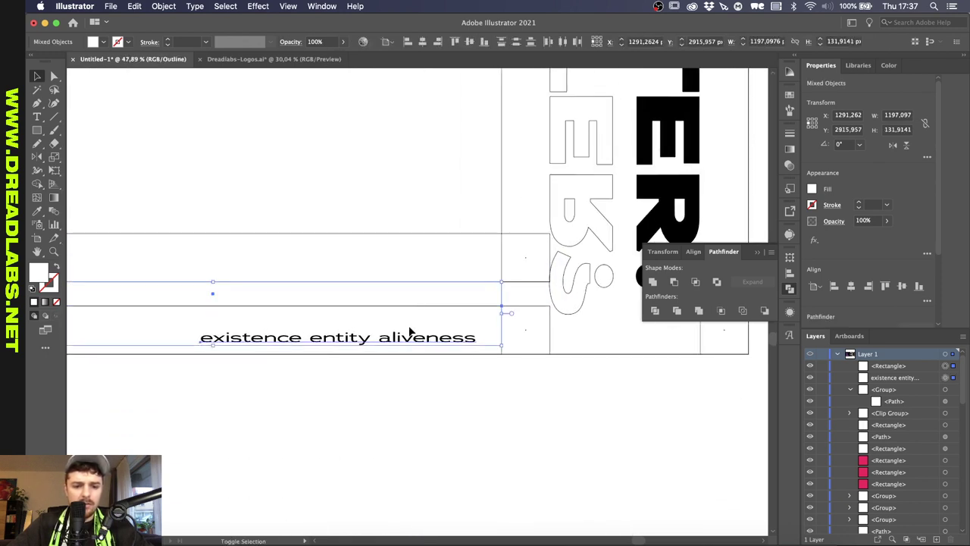
click(413, 305)
click(438, 42)
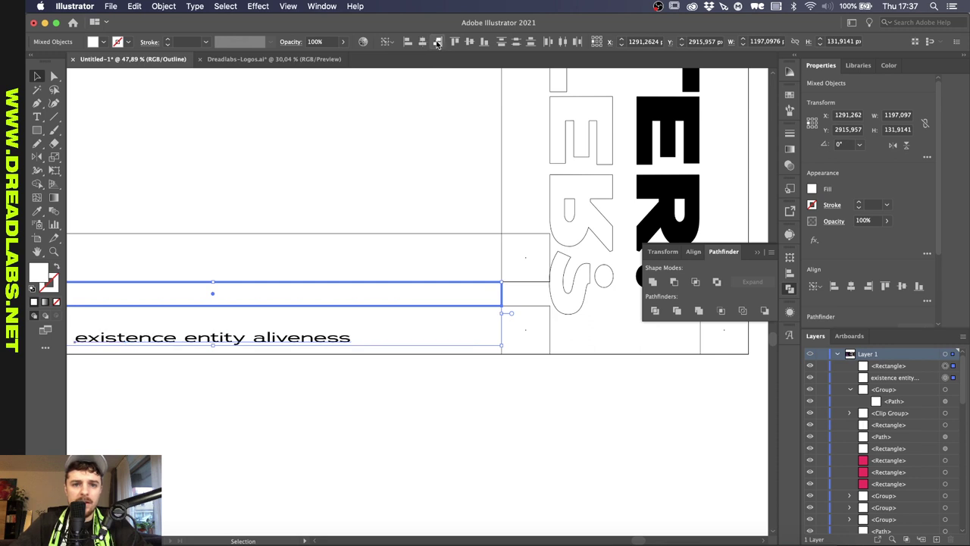
click(470, 43)
scroll(380, 238, down, 3)
scroll(379, 238, down, 2)
click(350, 286)
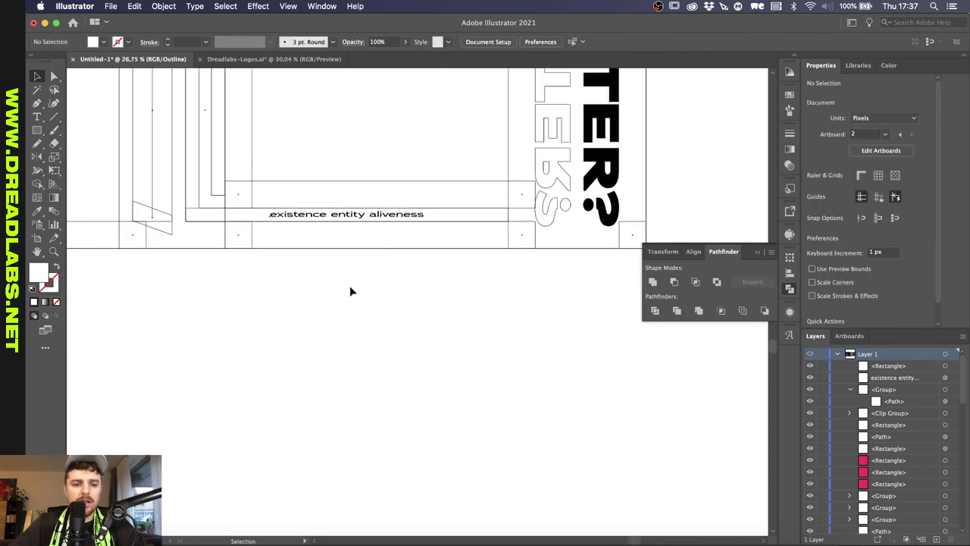
- Delete the helper rectangle and return to the Preview view
click(439, 209)
key(Delete)
key(super+y)
- Widen the gaps between the words existence, entity and aliveness with extra spaces, and deselect the text
scroll(398, 263, up, 4)
double_click(292, 310)
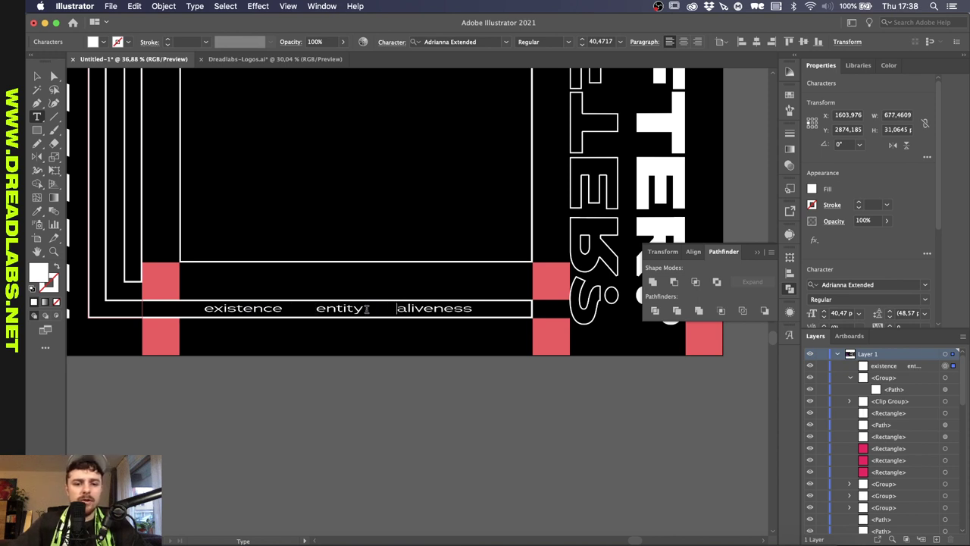
click(37, 77)
key(super+shift+a)
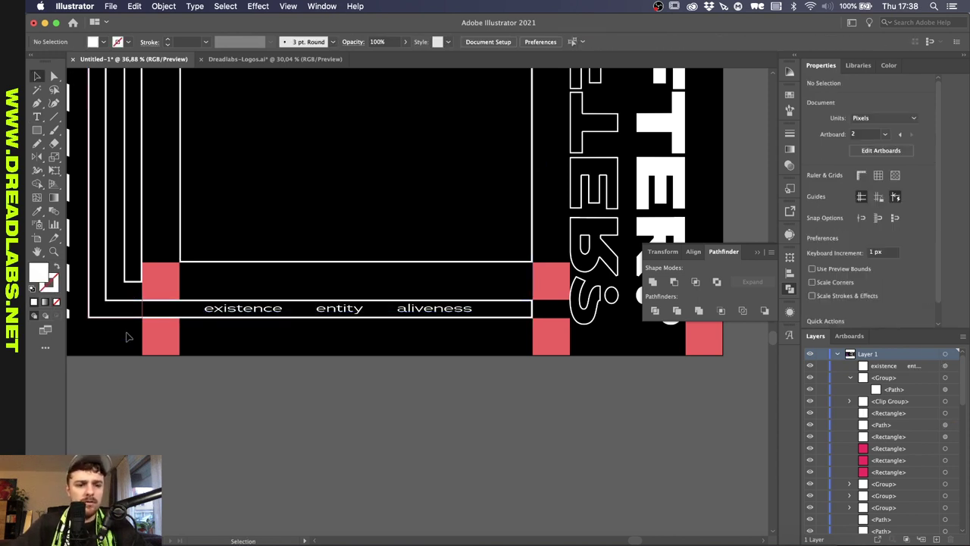
- Undo the added word gaps and the helper rectangle's deletion, and show the artwork in Outline view
scroll(128, 331, up, 4)
key(super+z)
key(super+z)
key(super+z)
key(super+y)
- Set the text line's paragraph alignment to centred and align the line to the centre of the helper rectangle as key object
click(511, 302)
drag(511, 301, 513, 301)
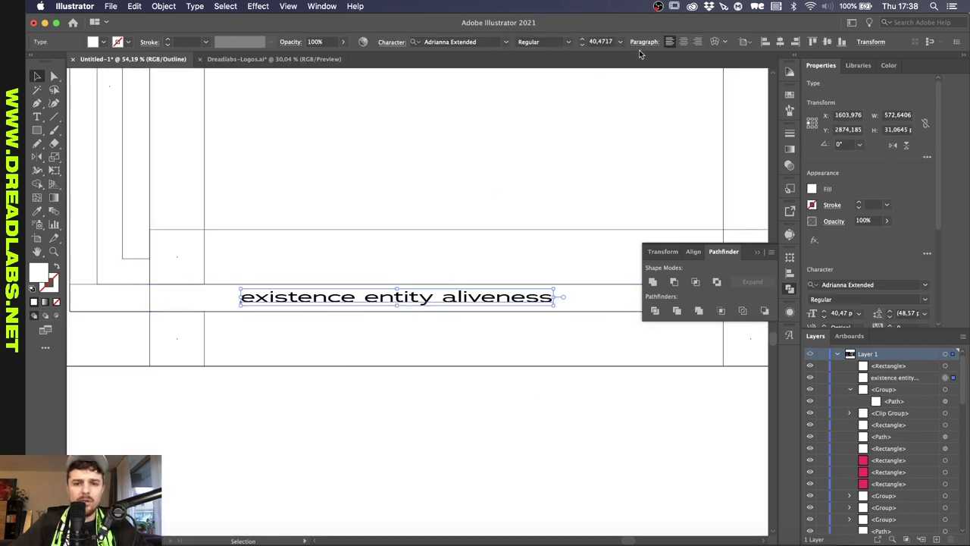
click(685, 42)
shift+click(518, 285)
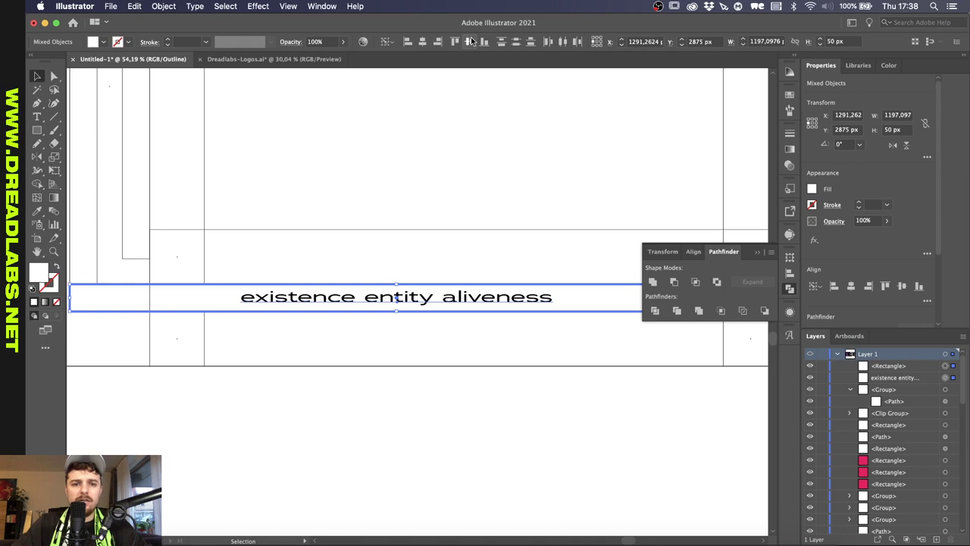
- Return to Preview view and delete the white helper rectangle covering the horizontal arm
click(565, 353)
key(super+y)
key(v)
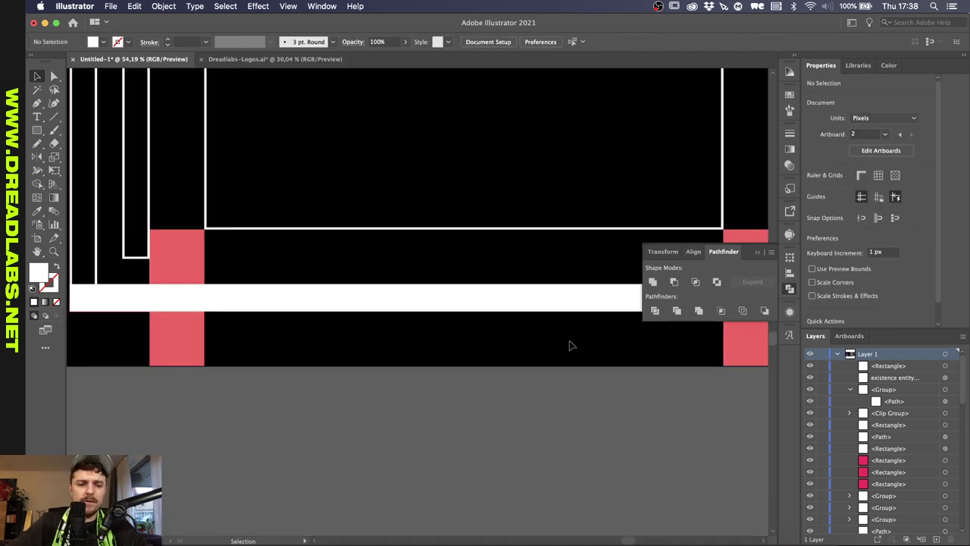
click(596, 296)
key(Delete)
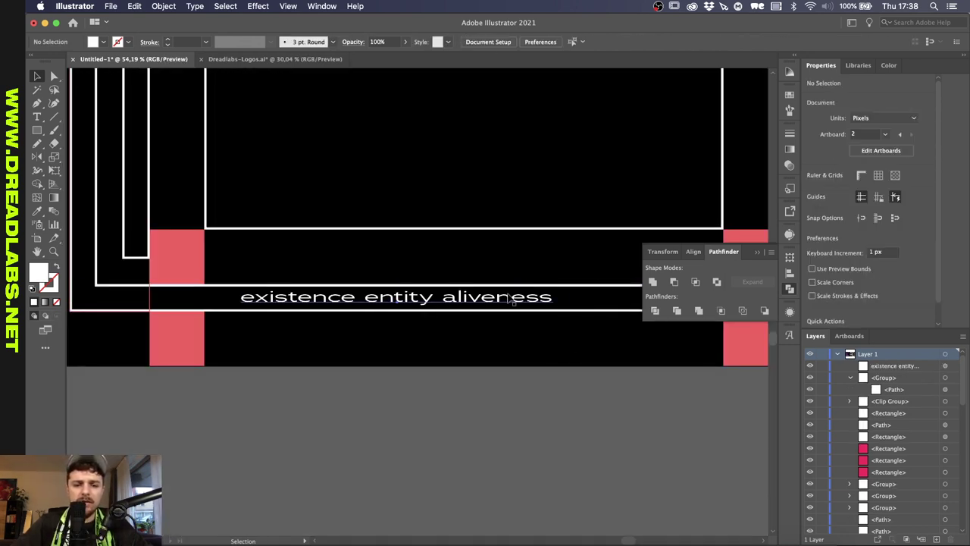
- Insert extra spaces between existence, entity and aliveness so the centred words spread along the bar, and deselect the text
click(433, 300)
double_click(358, 306)
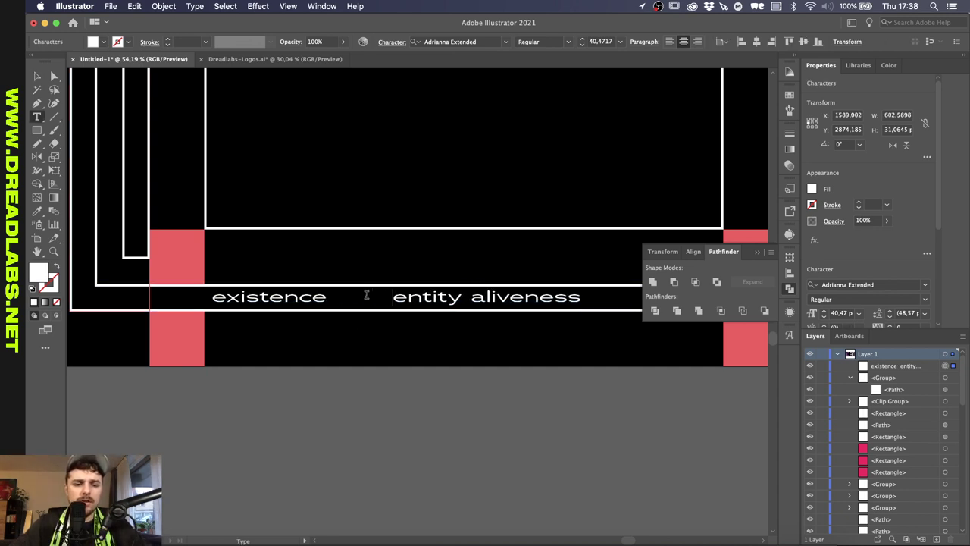
click(474, 298)
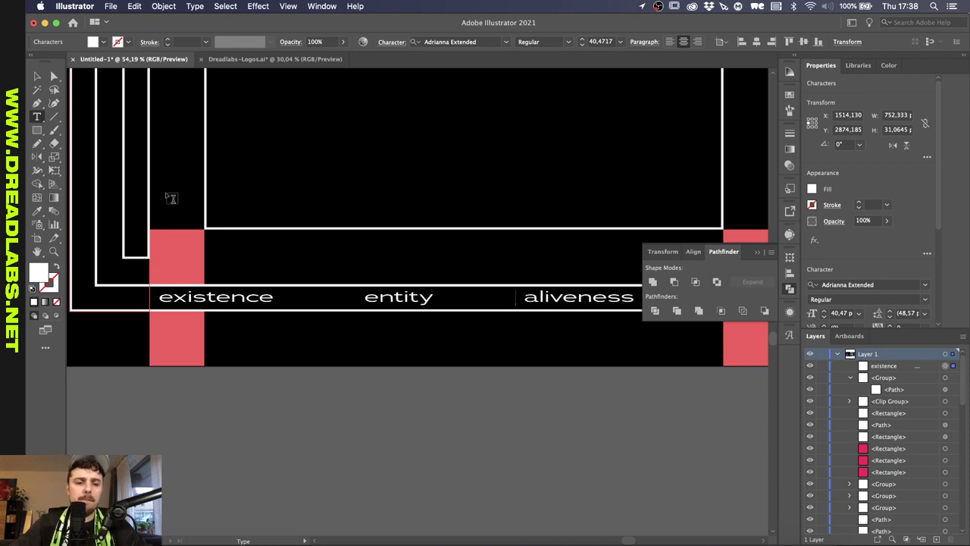
click(36, 76)
scroll(341, 394, down, 3)
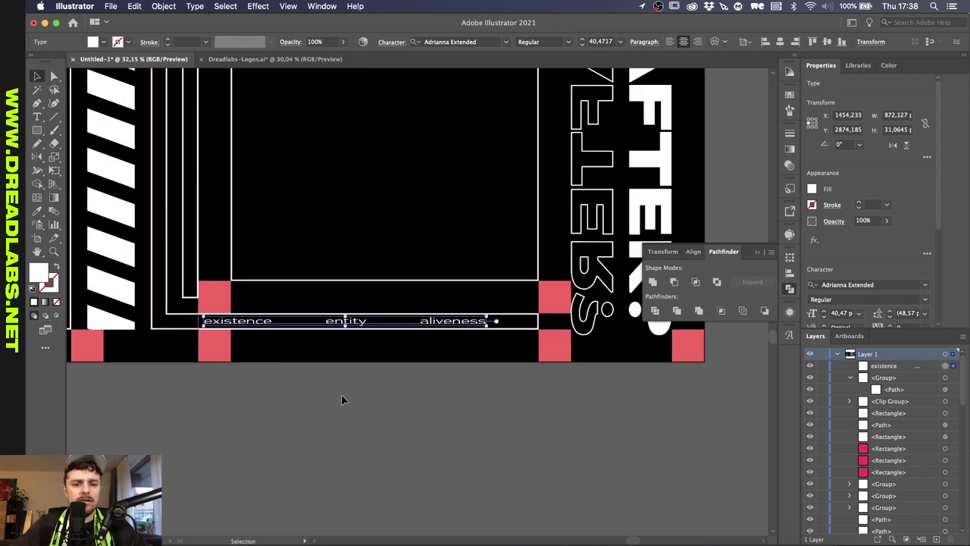
click(341, 395)
key(super+y)
key(super+y)
scroll(342, 399, down, 5)
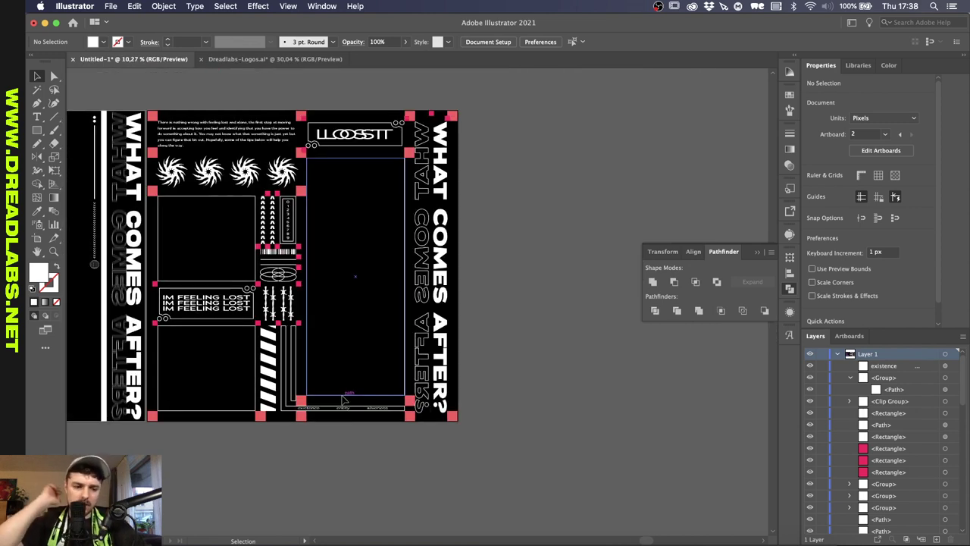
scroll(404, 394, left, 3)
scroll(332, 401, left, 3)
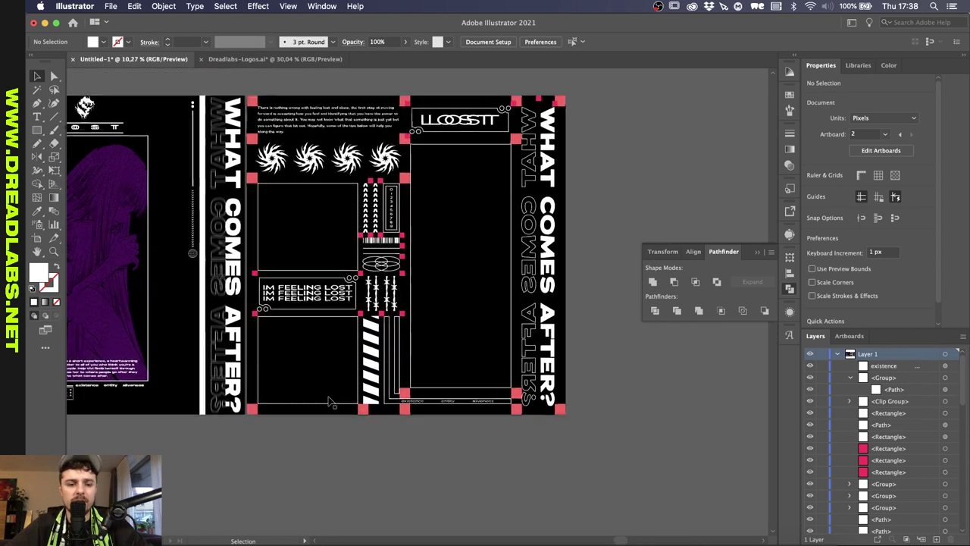
- Select all light red spacing squares by their shared fill colour, group them and hide the group
scroll(327, 418, up, 2)
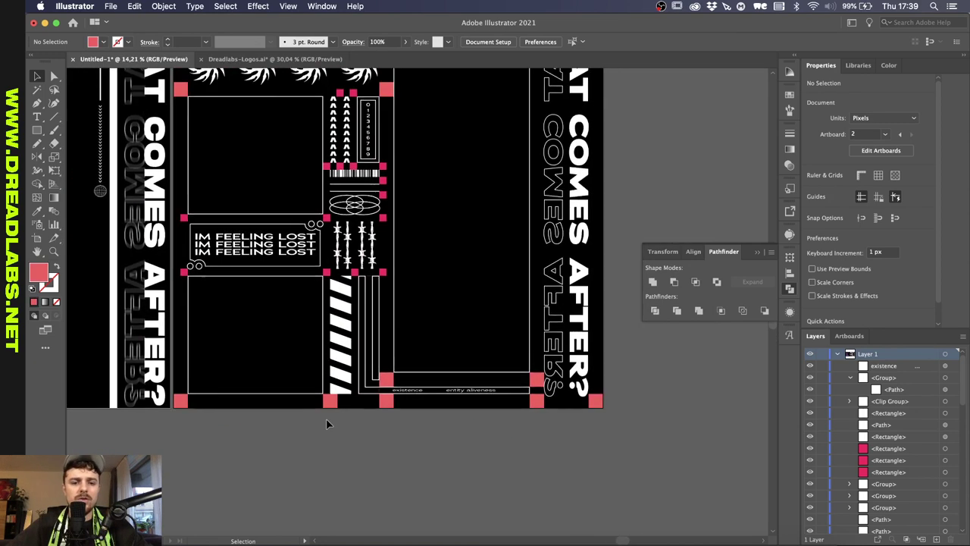
scroll(327, 419, down, 3)
scroll(328, 426, up, 5)
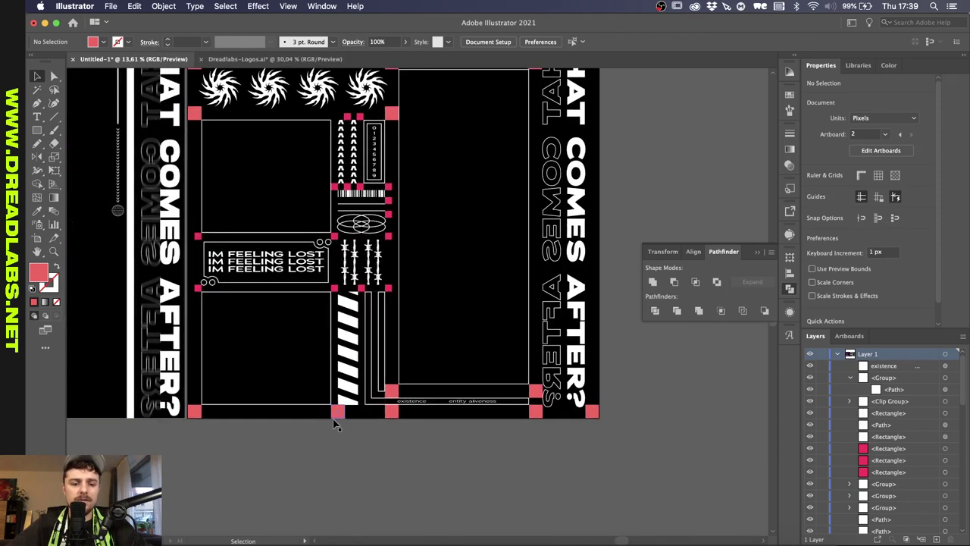
click(336, 410)
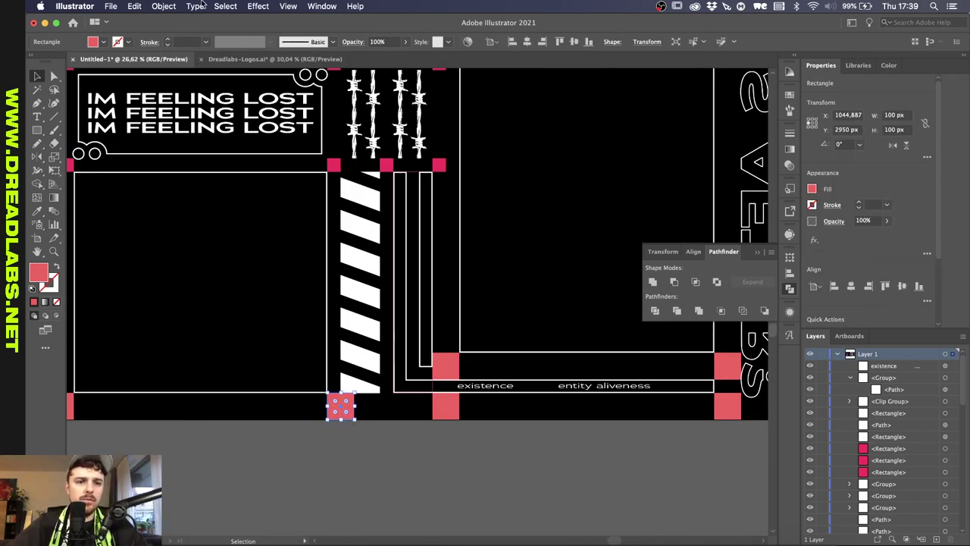
click(224, 6)
mouse_move(231, 113)
click(397, 155)
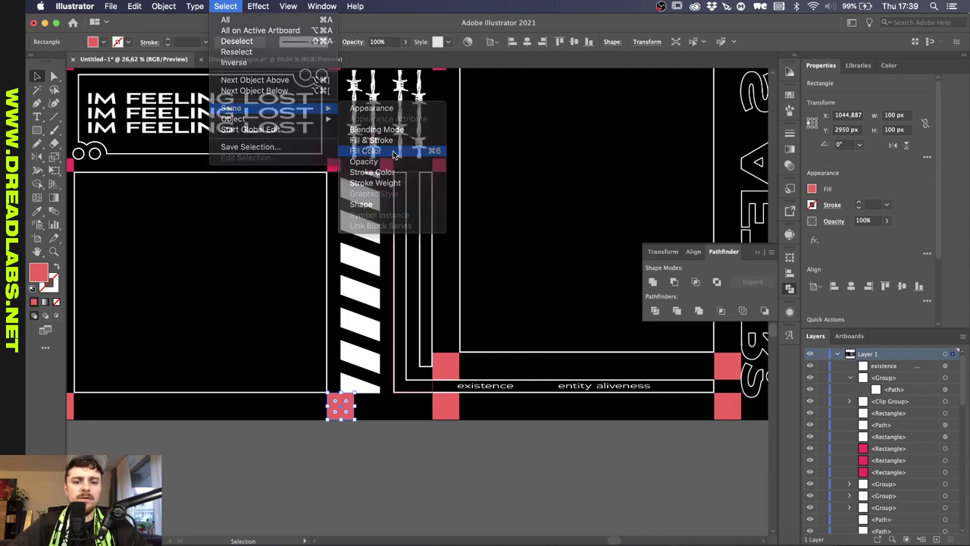
scroll(410, 345, down, 4)
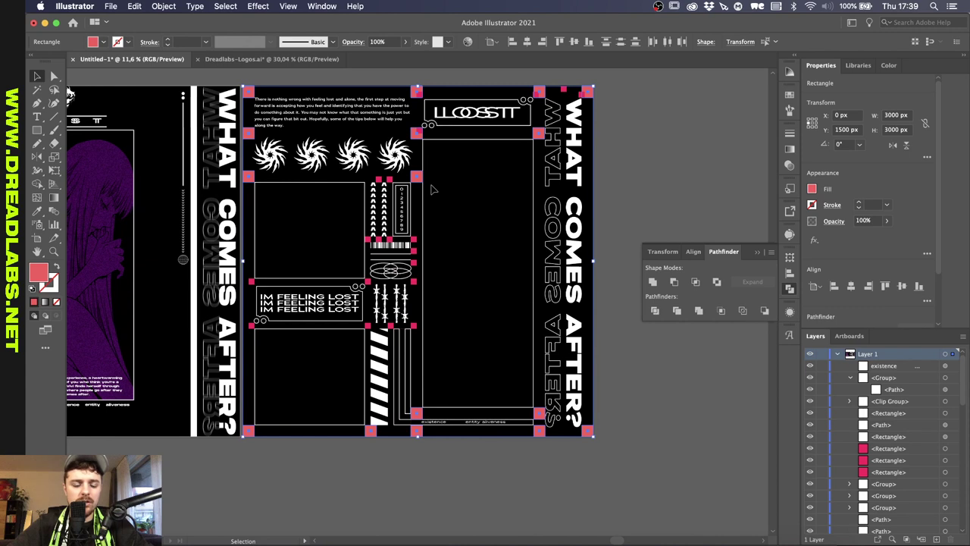
key(Delete)
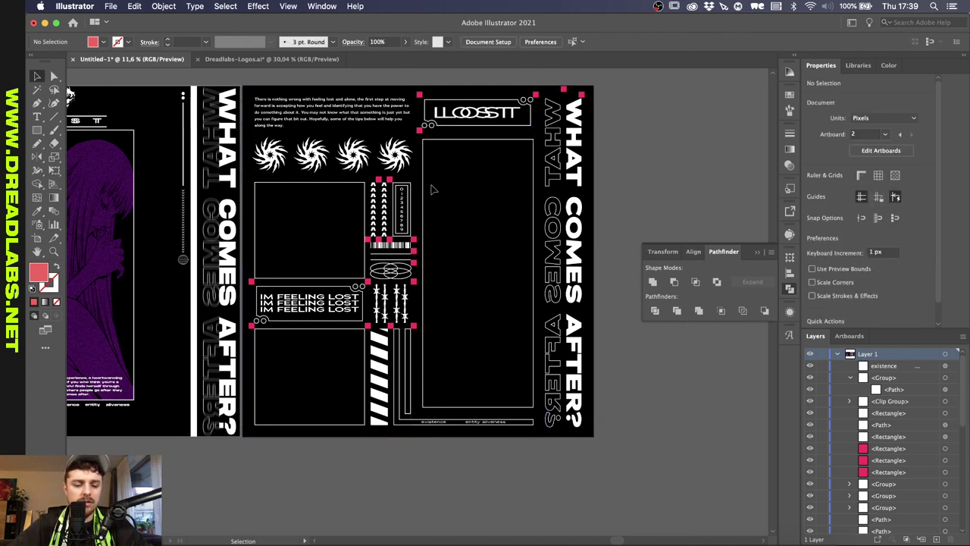
click(431, 189)
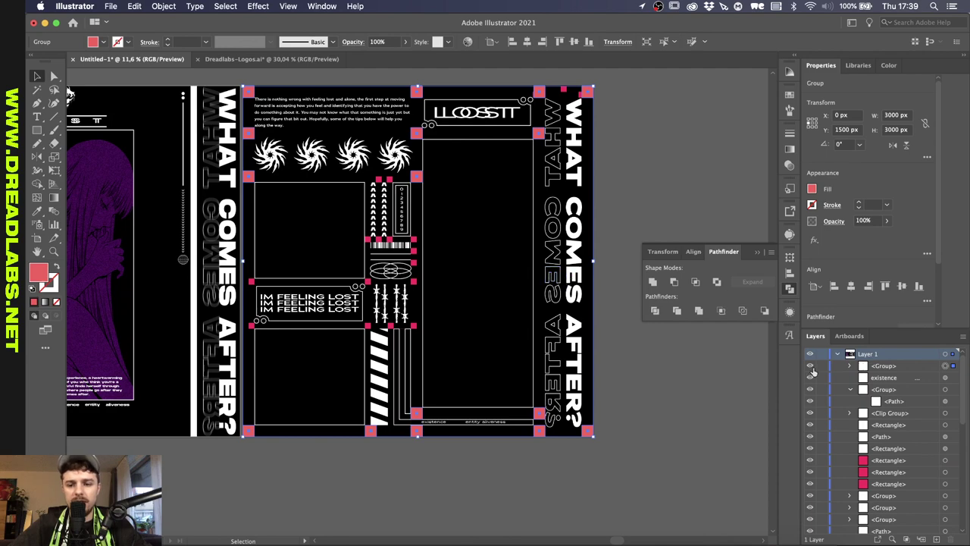
click(516, 368)
- Group all the smaller dark pink spacing squares and hide that group as well
scroll(471, 329, up, 5)
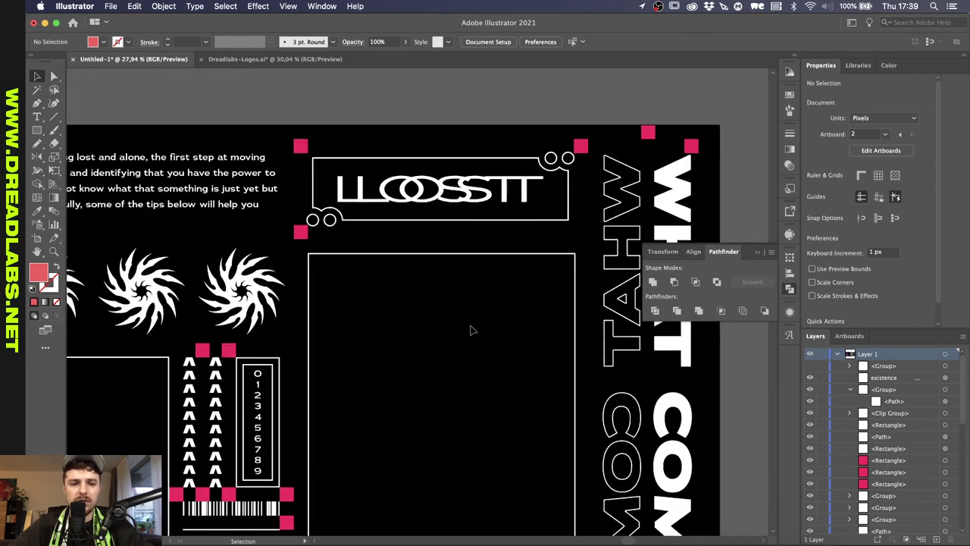
key(a)
click(553, 196)
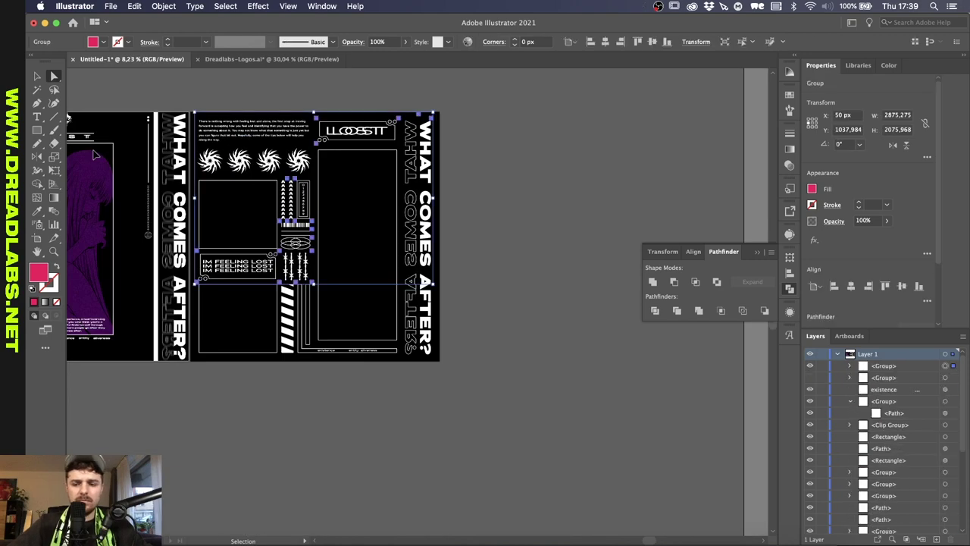
key(super+3)
drag(267, 311, 346, 397)
scroll(356, 371, up, 3)
scroll(326, 440, down, 2)
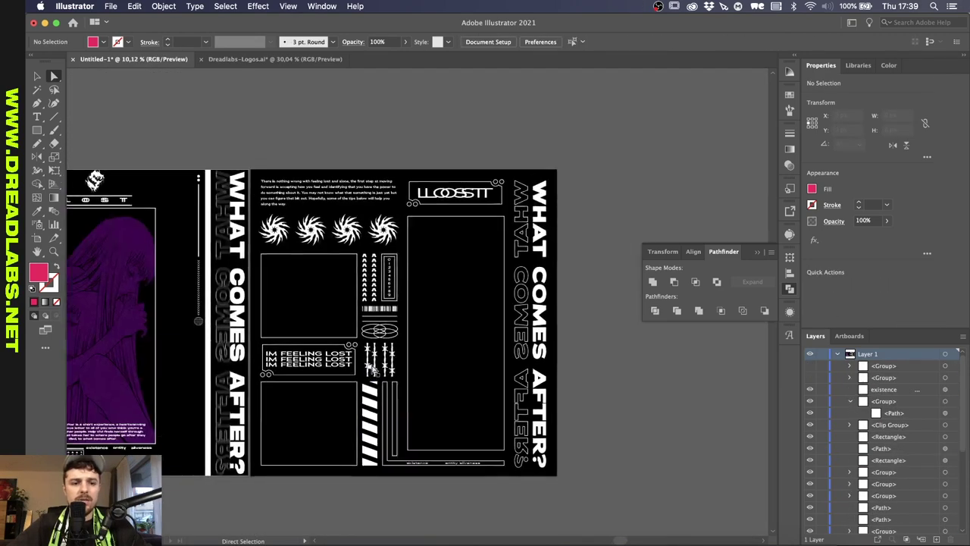
- Hide the locked black background rectangle and delete the leftover thin red-outlined rectangle on the second artboard
scroll(849, 455, down, 5)
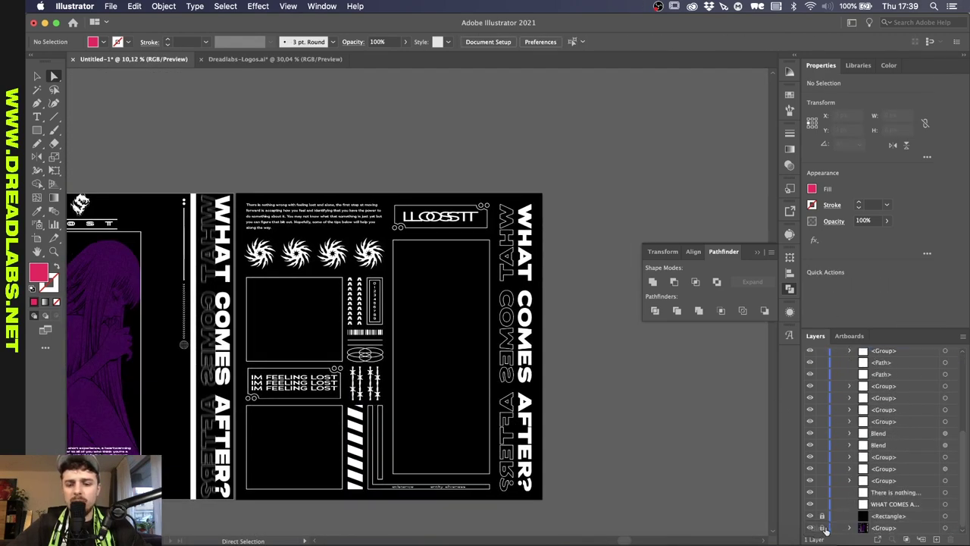
click(809, 515)
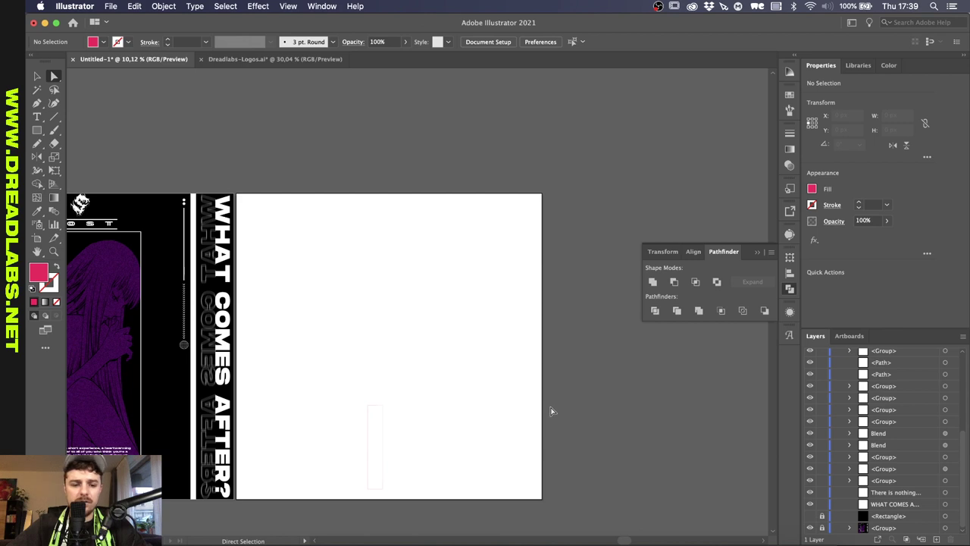
scroll(415, 459, up, 5)
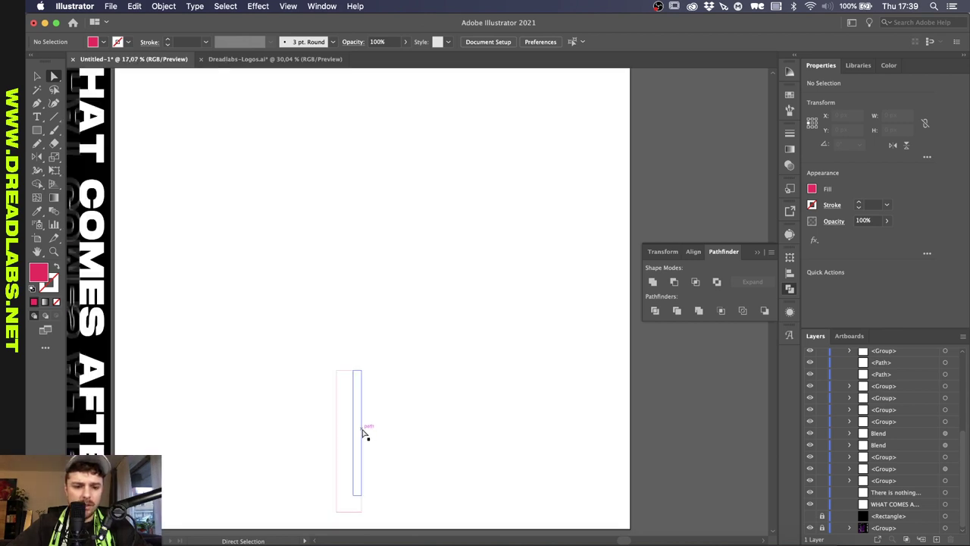
click(306, 300)
scroll(307, 300, up, 3)
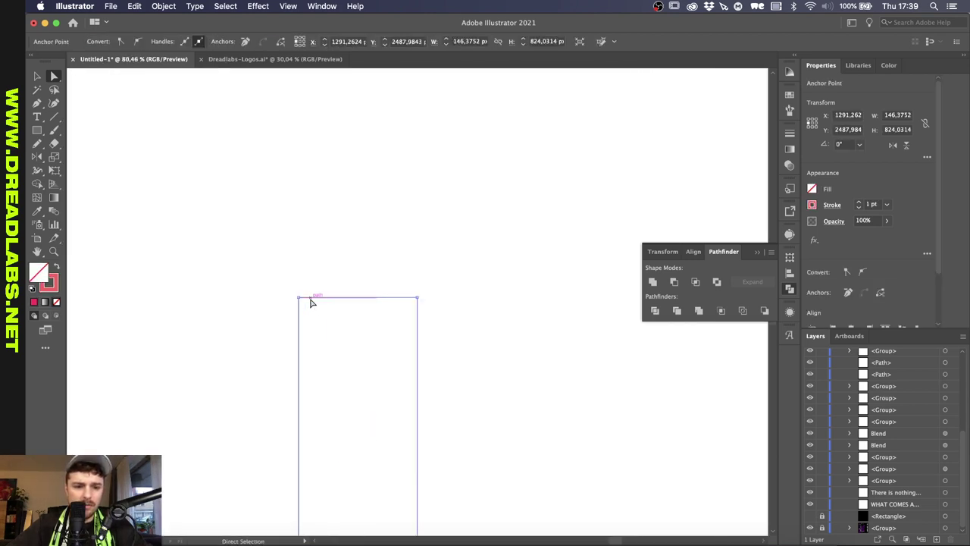
key(Delete)
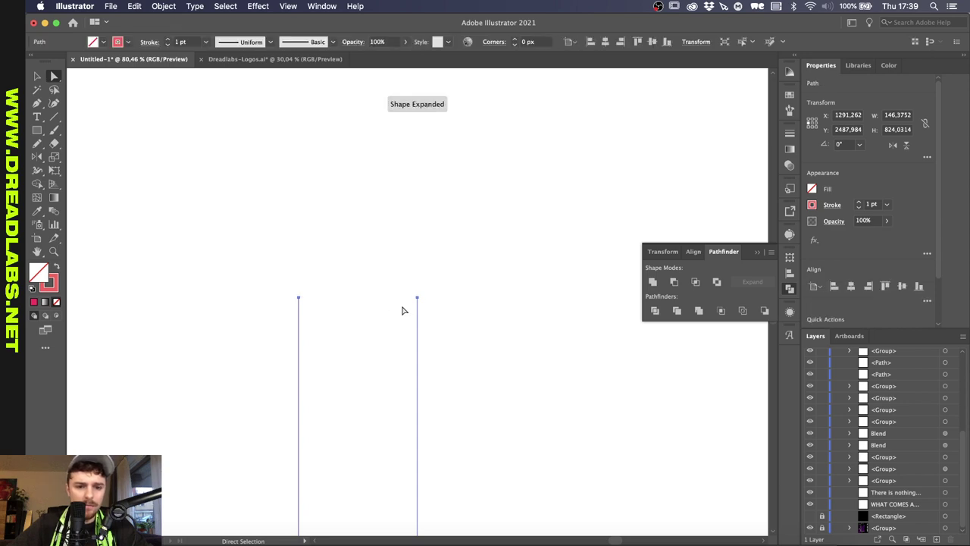
key(Delete)
scroll(403, 313, down, 6)
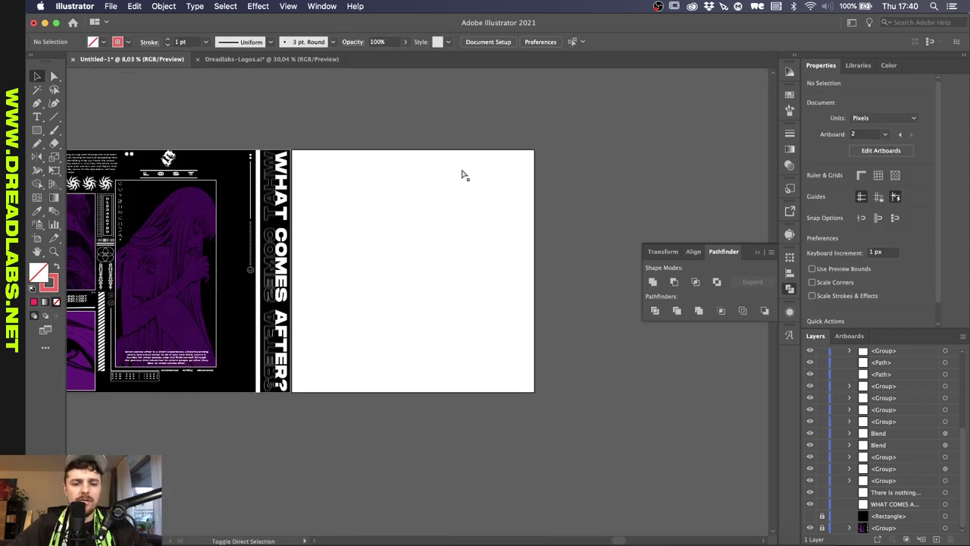
- Switch to Photoshop, create a new 3000 x 3000 px document and fill its layer with black
key(super+Tab)
click(118, 6)
click(117, 19)
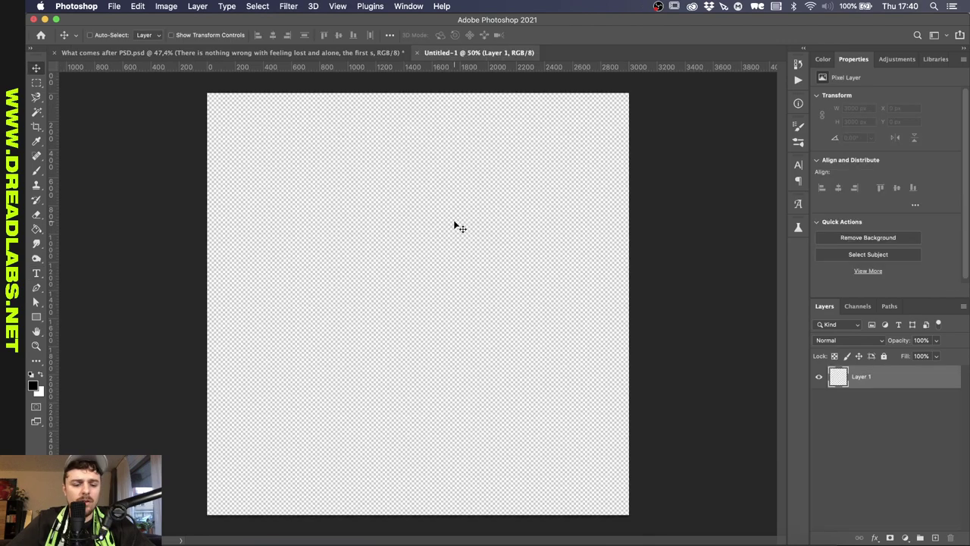
key(shift+BackSpace)
key(Return)
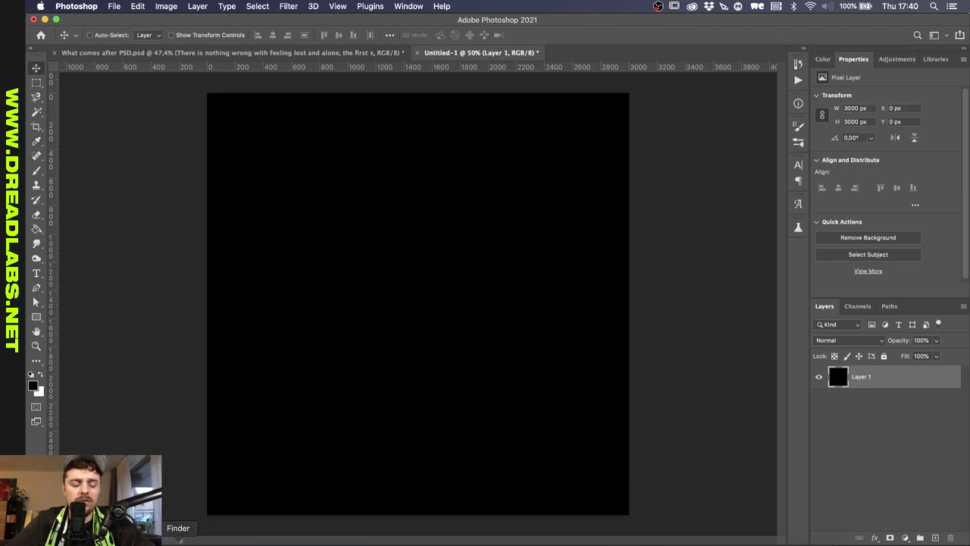
- Place page 2 of the Redesign Discord 1 file as a smart object, cropped to Media Box
click(180, 540)
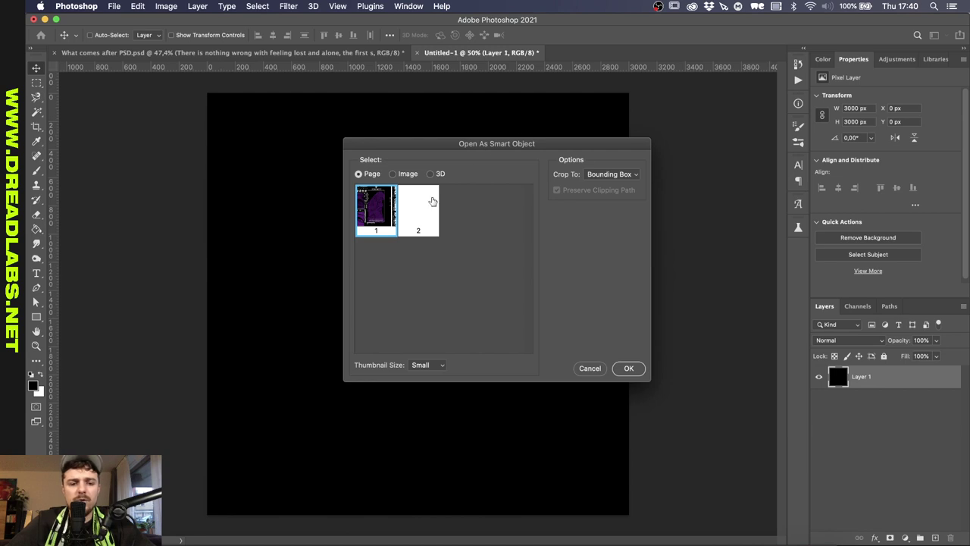
click(405, 205)
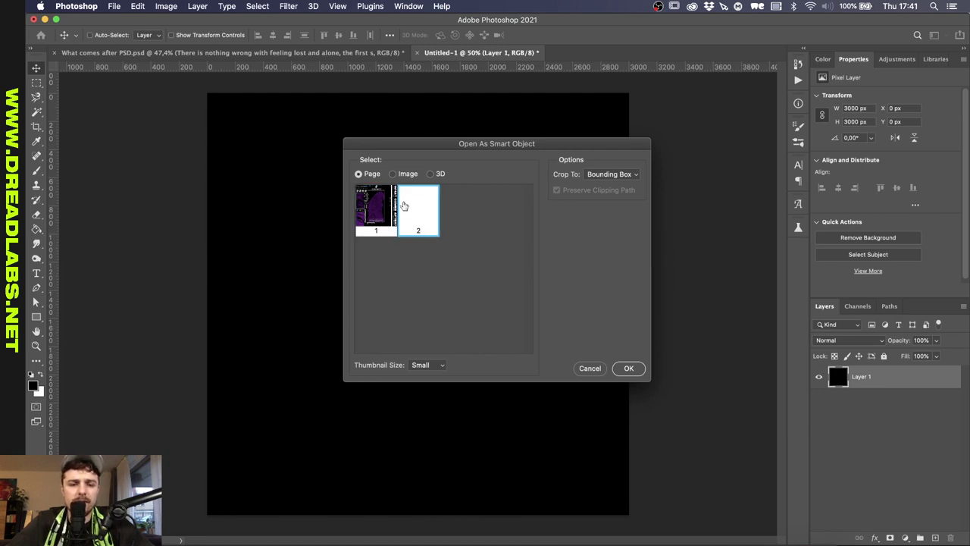
click(597, 176)
click(594, 179)
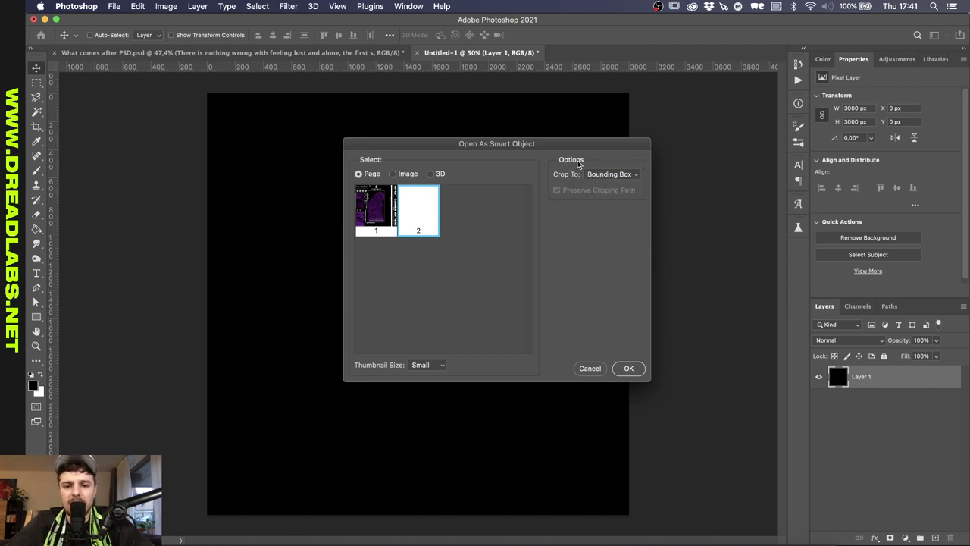
click(610, 175)
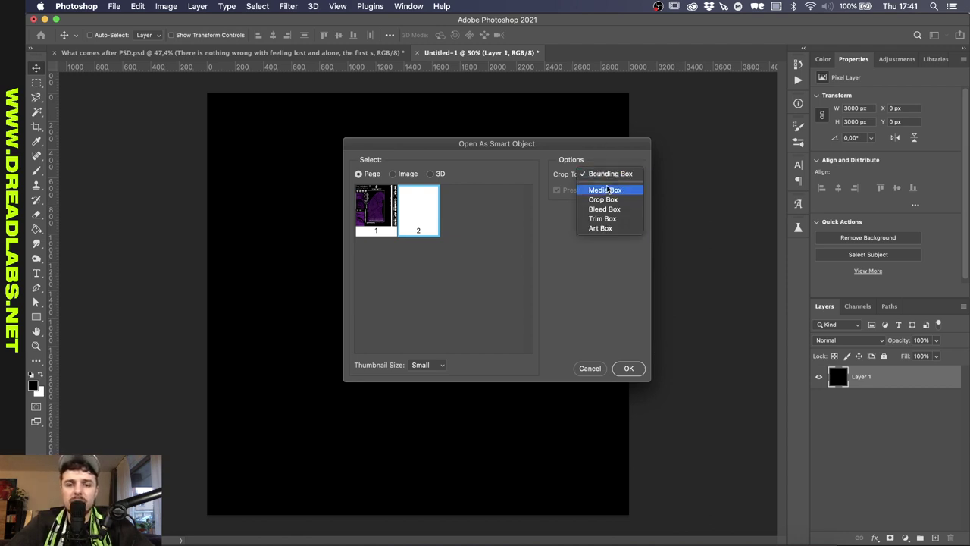
click(606, 190)
click(628, 368)
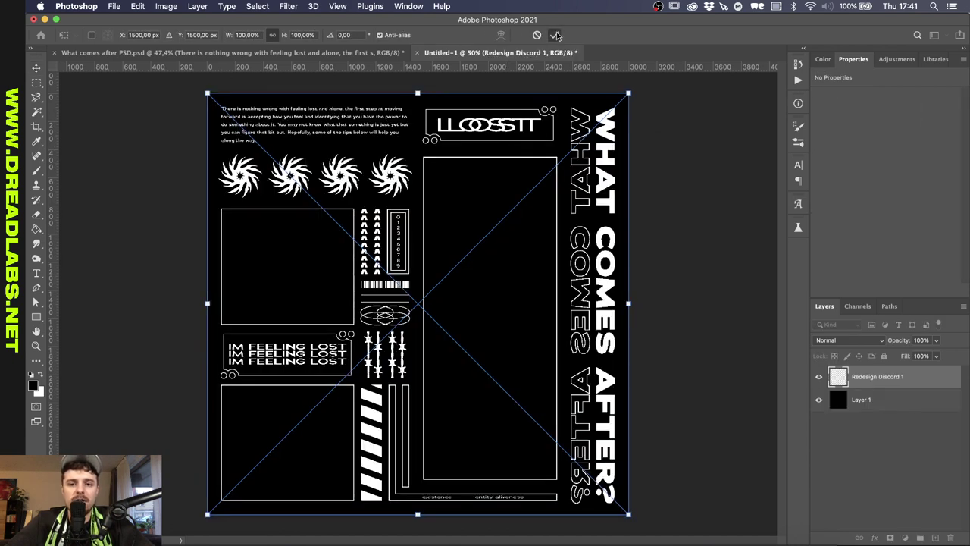
click(554, 35)
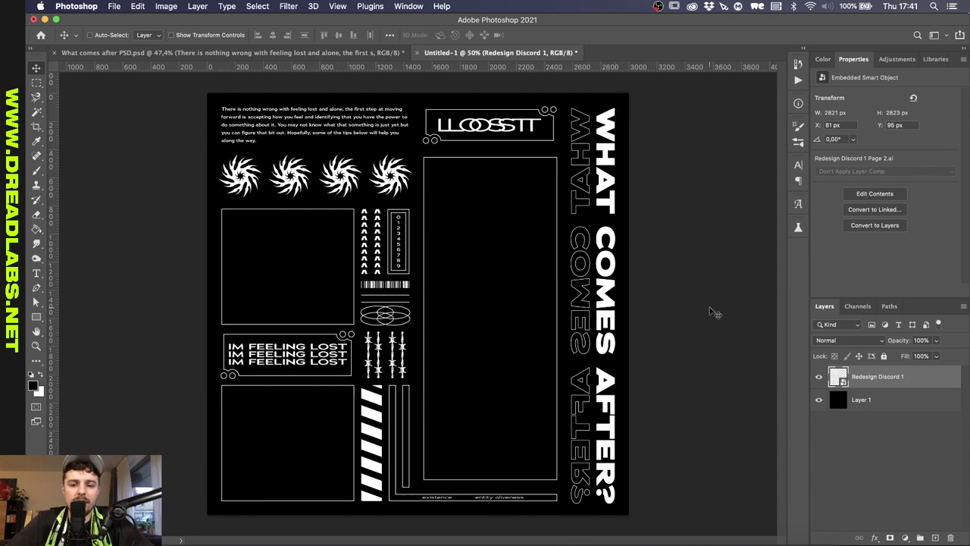
- Set guides along the edges of the tall image frame beside the vertical title
scroll(305, 134, up, 15)
scroll(303, 132, left, 4)
scroll(302, 132, up, 1)
drag(241, 67, 221, 130)
scroll(217, 135, down, 6)
scroll(174, 176, up, 6)
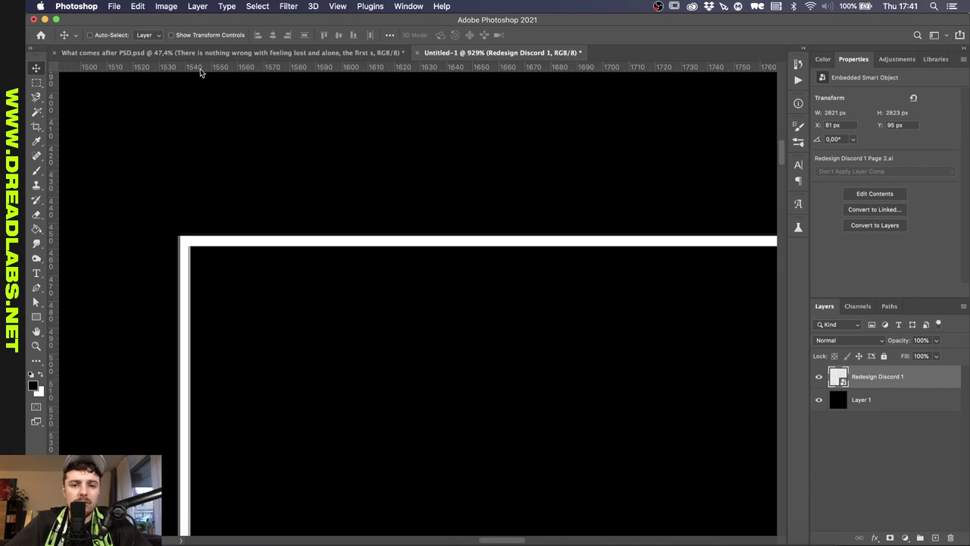
drag(201, 72, 185, 213)
scroll(185, 213, down, 5)
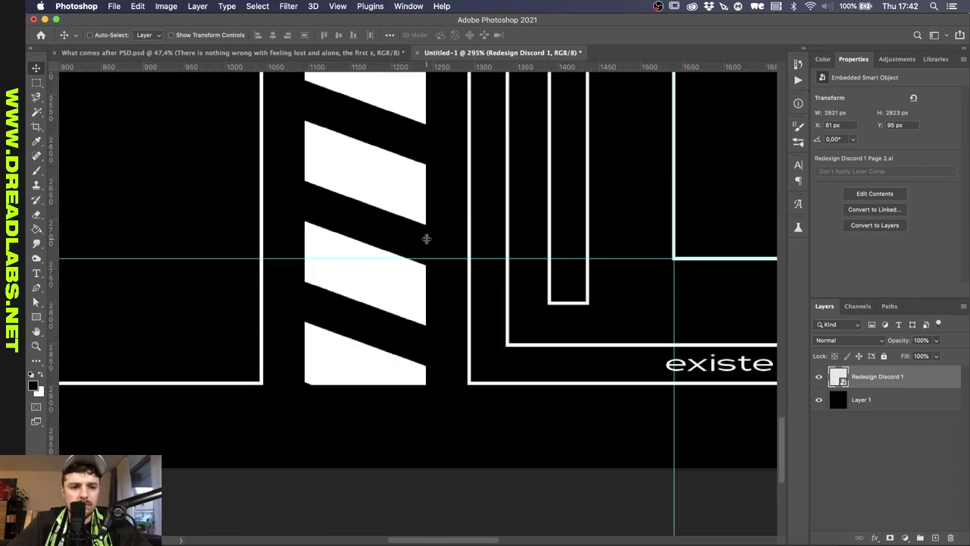
- Set guides along the edges of the two smaller image frames on the left of the poster
scroll(426, 239, up, 5)
drag(446, 68, 447, 431)
scroll(165, 270, left, 10)
drag(53, 215, 385, 215)
scroll(385, 215, down, 3)
drag(411, 68, 411, 436)
scroll(411, 391, down, 10)
drag(409, 68, 409, 409)
scroll(402, 334, up, 10)
drag(399, 68, 399, 325)
scroll(399, 325, down, 8)
- Draw rectangle shapes along the guides: 940 x 820 px over both smaller frames and 946 x 2292 px over the tall frame
key(m)
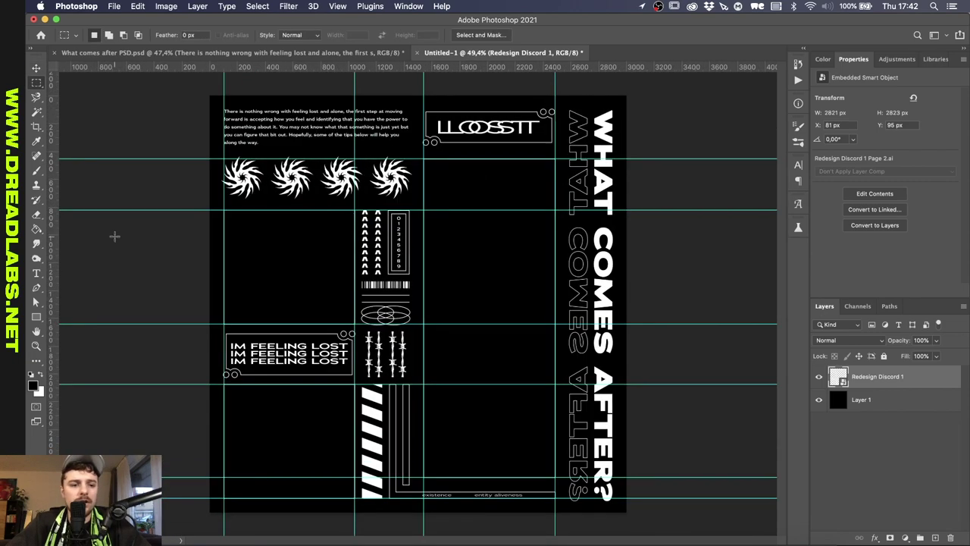
click(36, 317)
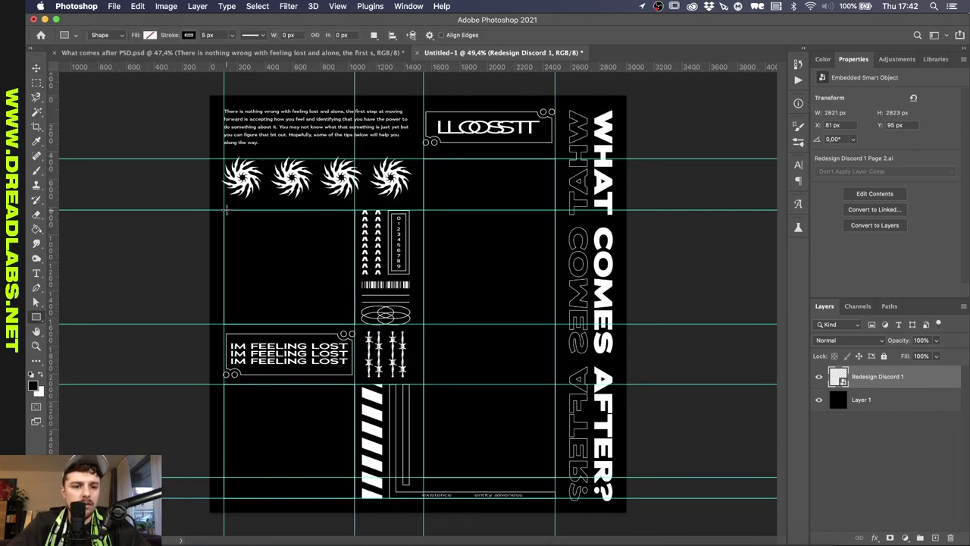
drag(225, 211, 354, 324)
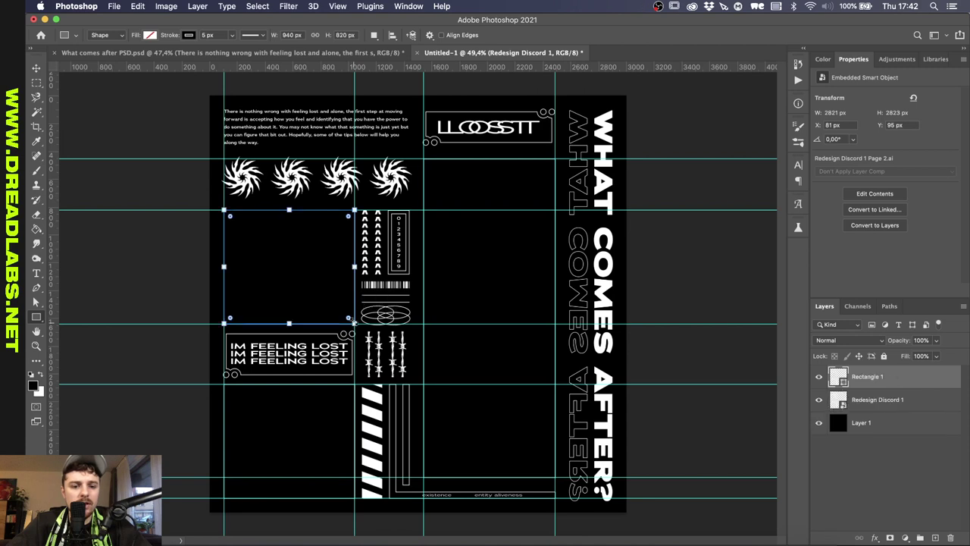
drag(226, 386, 354, 498)
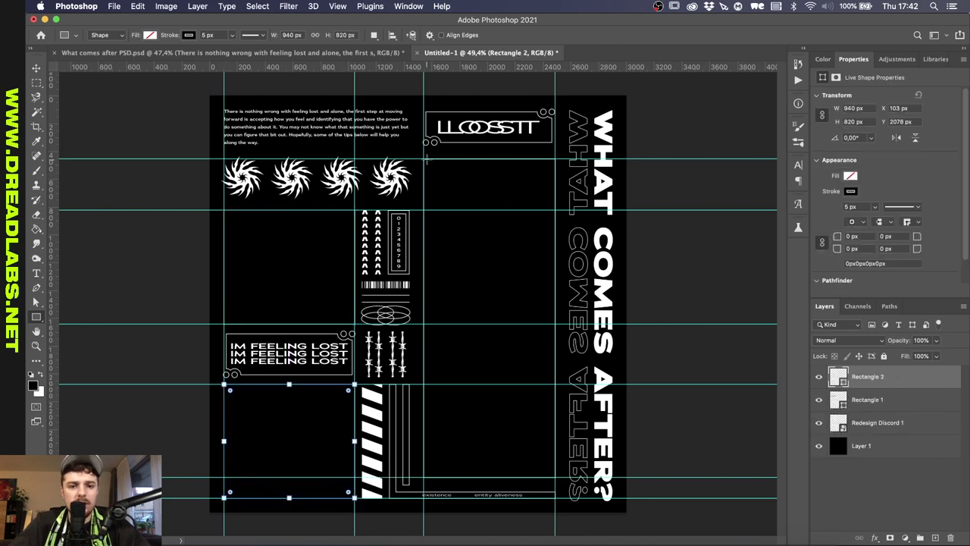
drag(424, 159, 554, 477)
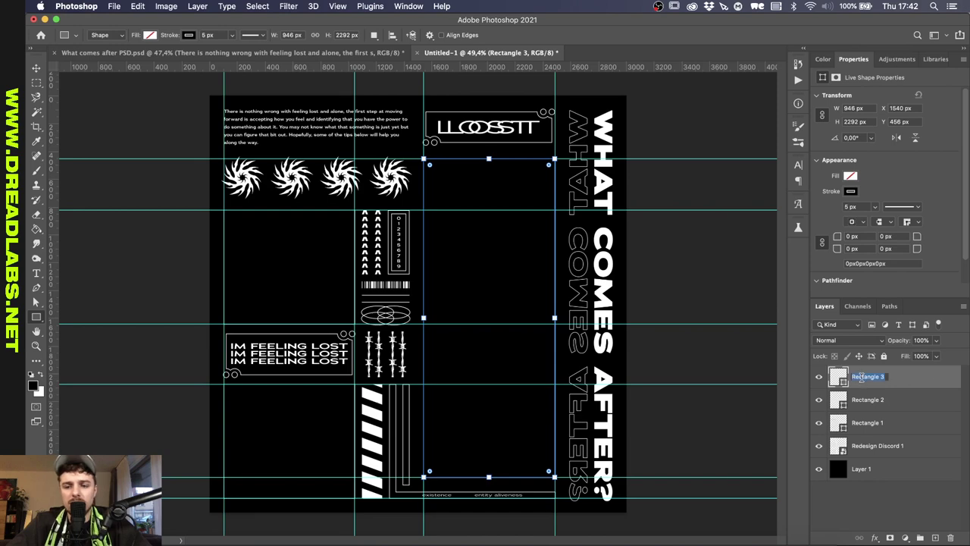
- Rename the rectangle layers Main Image for the tall frame, and Top Left and Bottom Left for the smaller ones
text(Main Image)
click(859, 402)
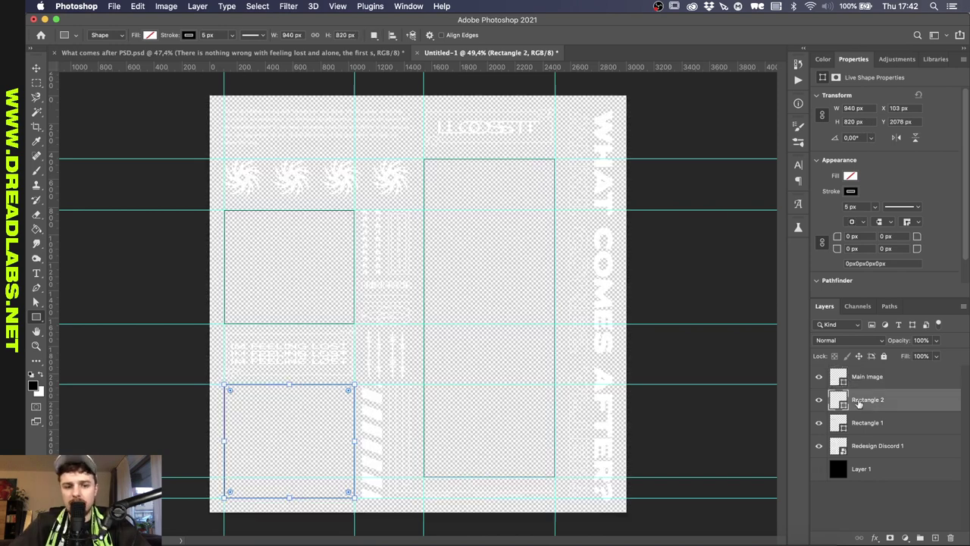
double_click(865, 402)
text(Bottom Le)
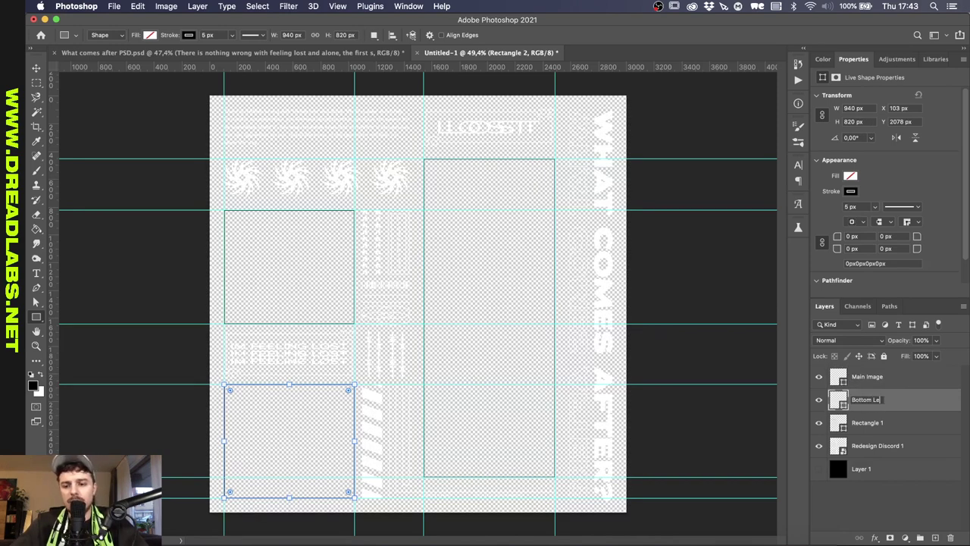
text(ft)
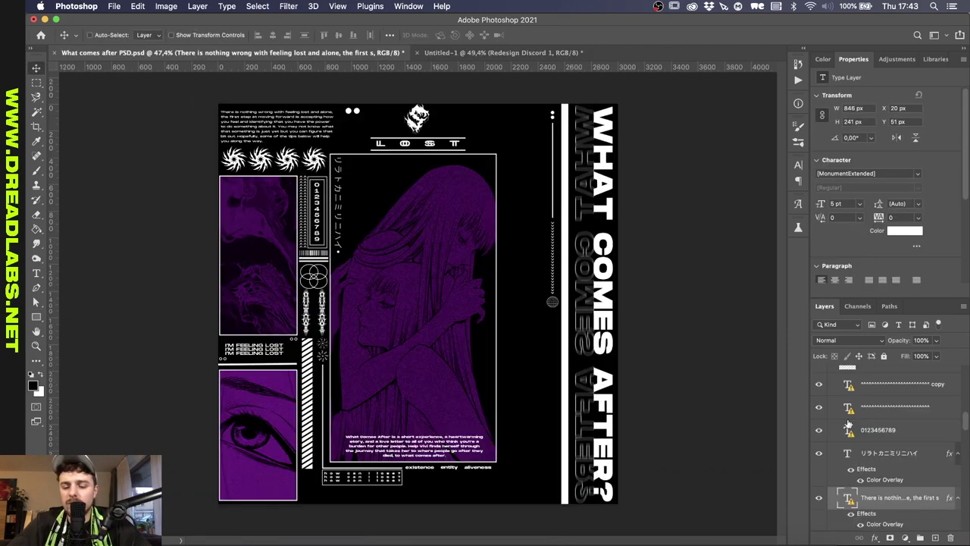
- From What comes after PSD.psd, duplicate the main illustration layer into the Untitled-1 document as Main Image
scroll(850, 417, down, 5)
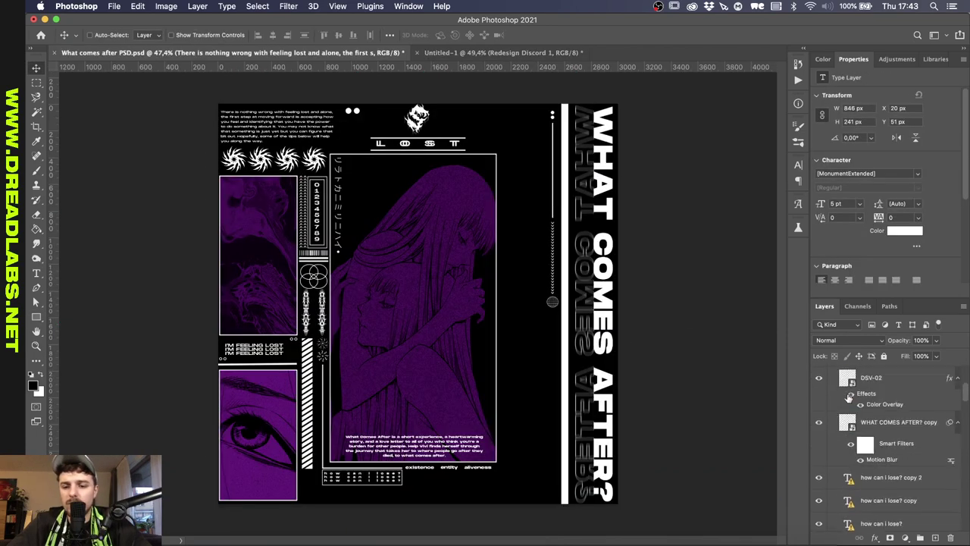
scroll(849, 409, up, 2)
click(869, 488)
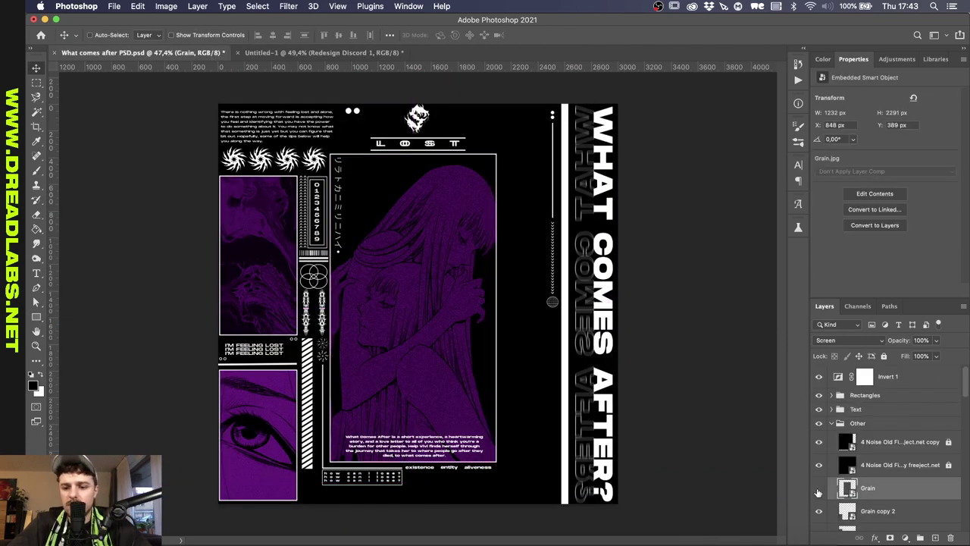
right_click(888, 473)
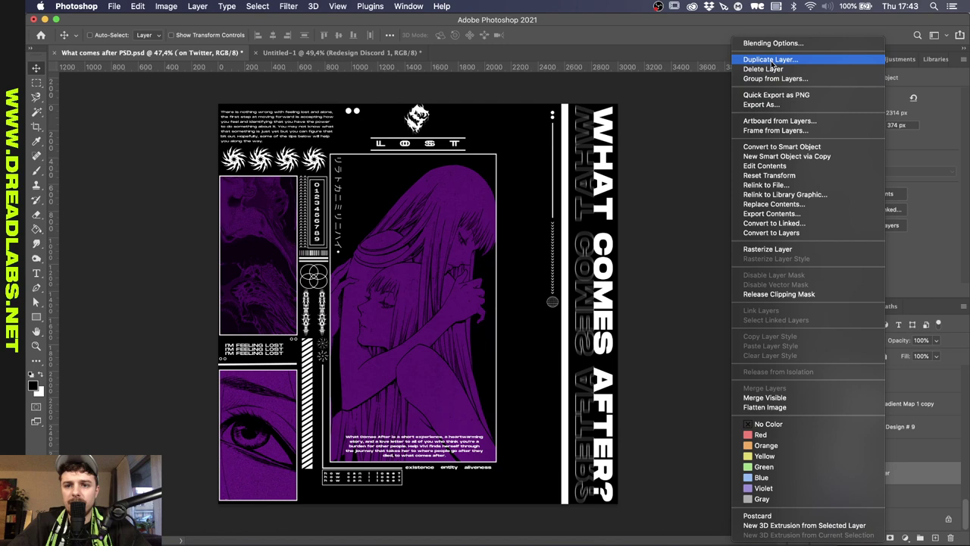
click(772, 42)
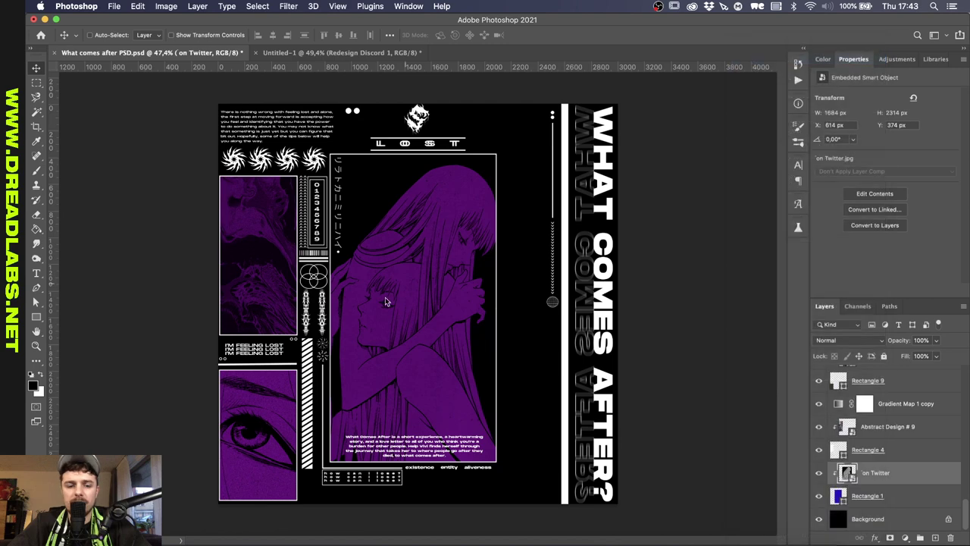
click(453, 283)
text(Main Image)
key(Return)
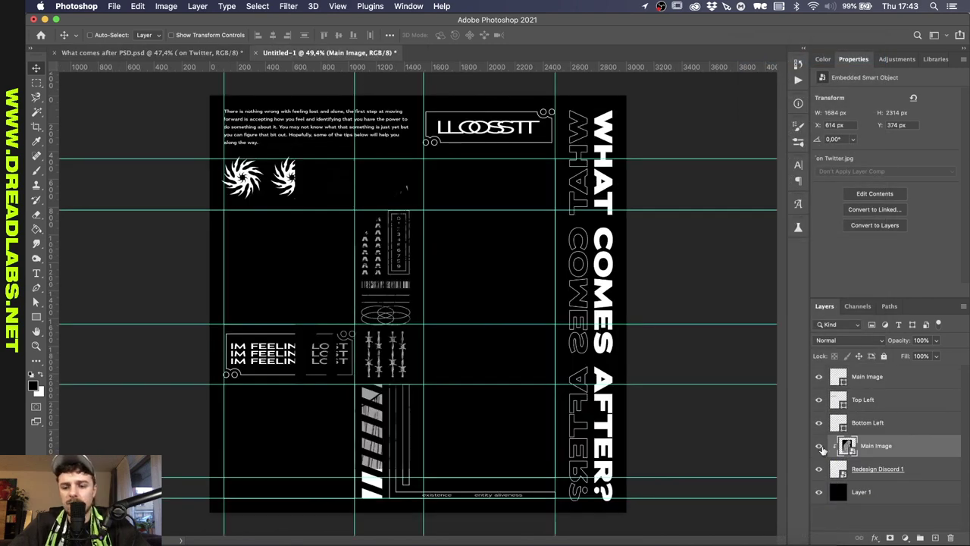
- Move the Main Image illustration layer to the top of the layer stack
key(super+bracketright)
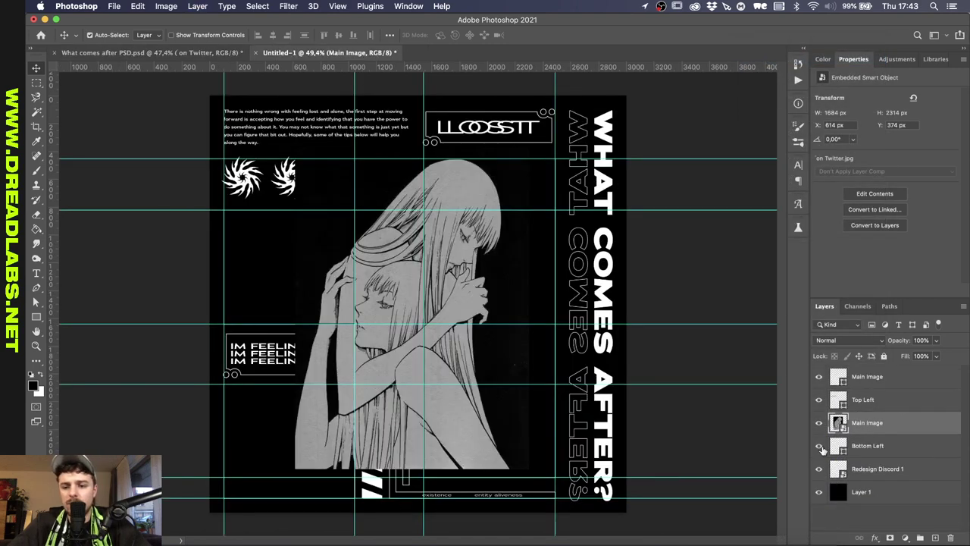
key(ctrl+])
key(ctrl+])
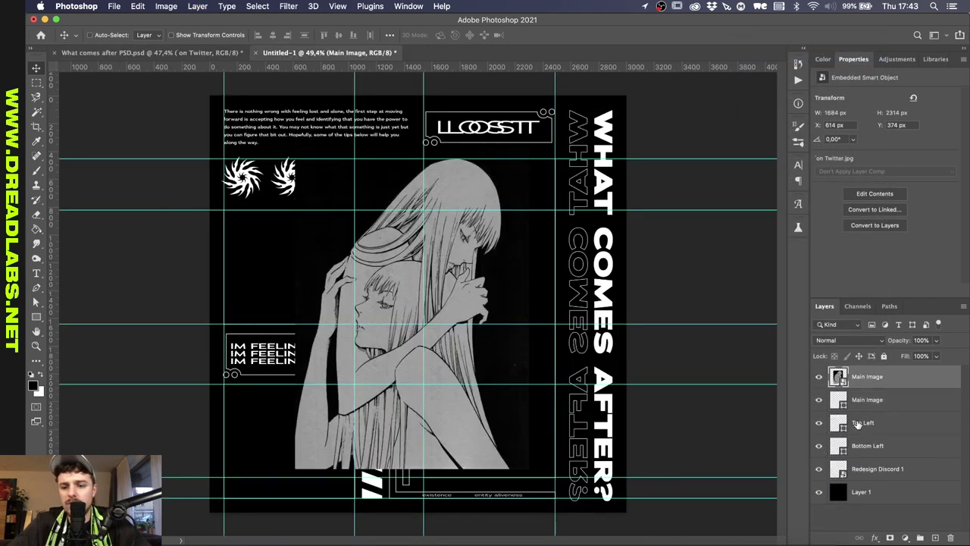
- Align the illustration horizontally and vertically to the centre of the tall Main Image rectangle
click(273, 35)
click(339, 36)
super+click(842, 380)
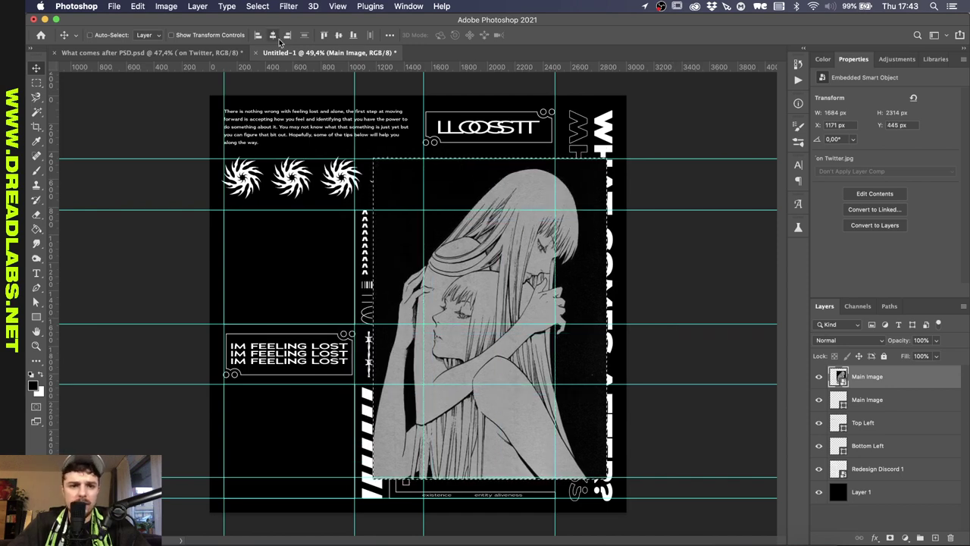
key(super+d)
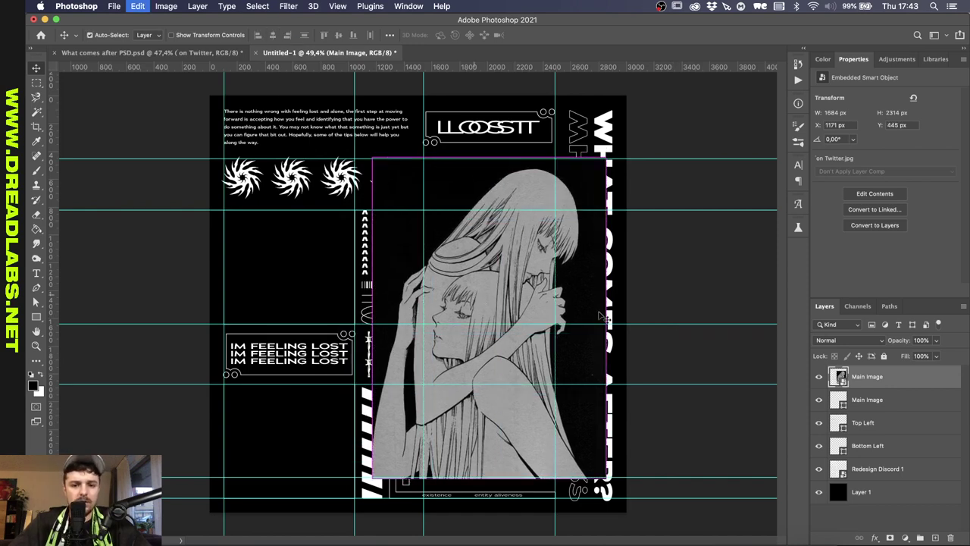
key(super+t)
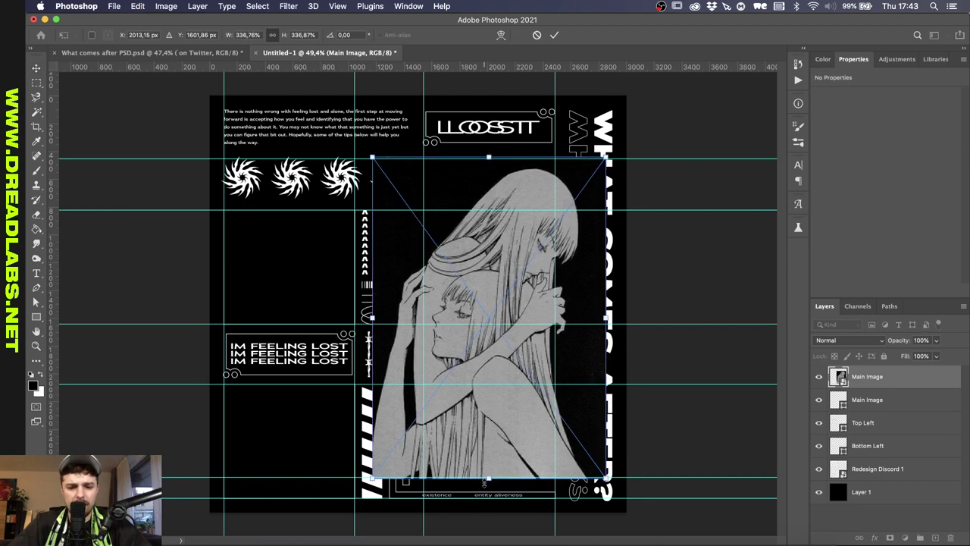
key(Return)
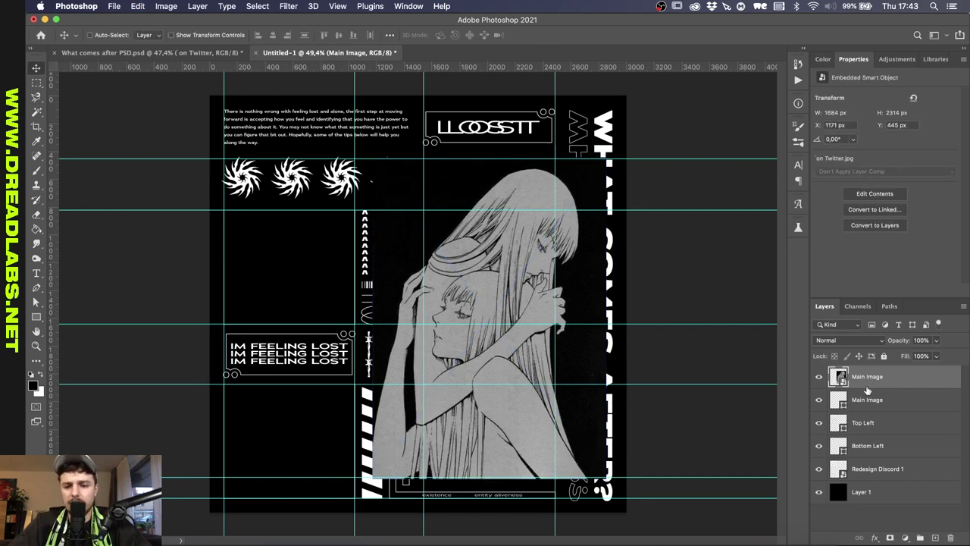
- Clip the illustration to the tall rectangle and place the Redesign Discord 1 layer on top, renamed Edges & Borders
drag(879, 384, 879, 373)
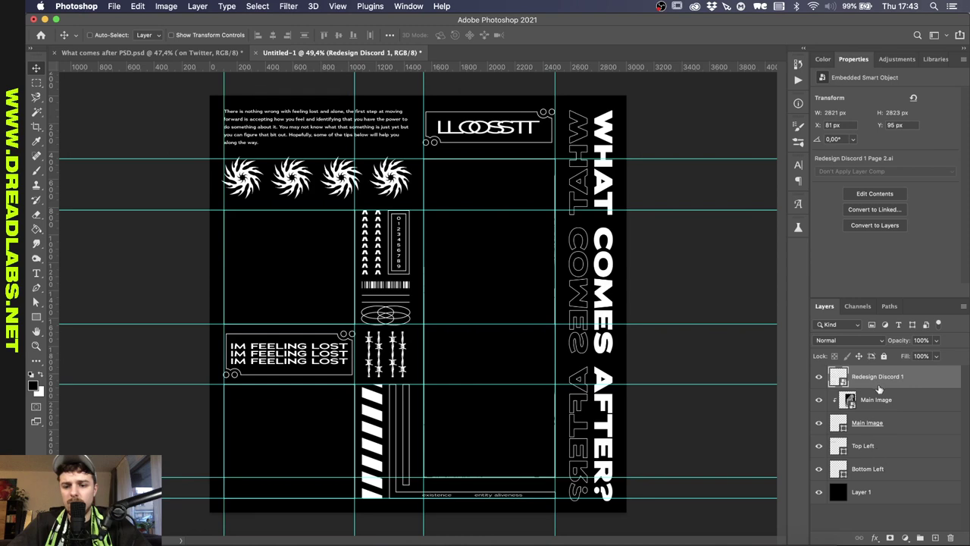
double_click(878, 377)
text(E)
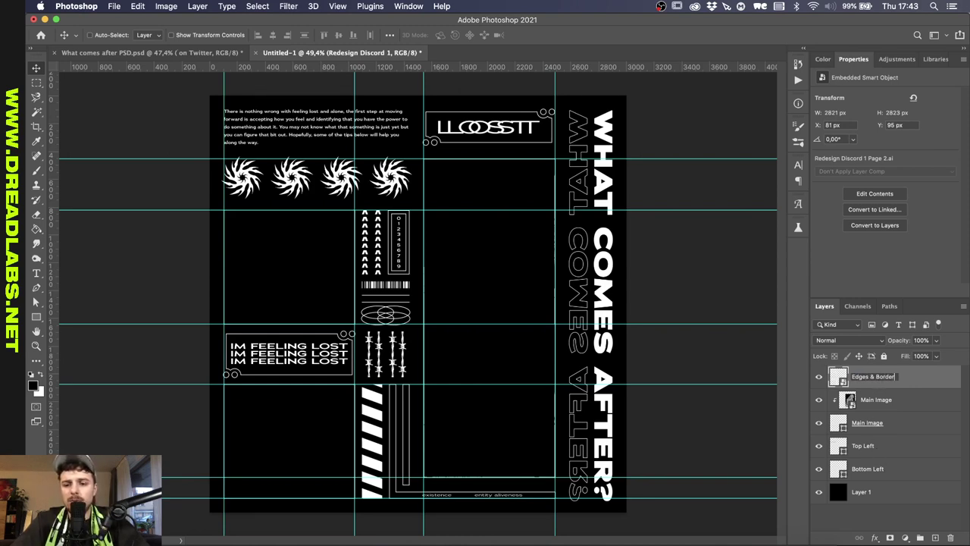
text(dges & Border)
key(Return)
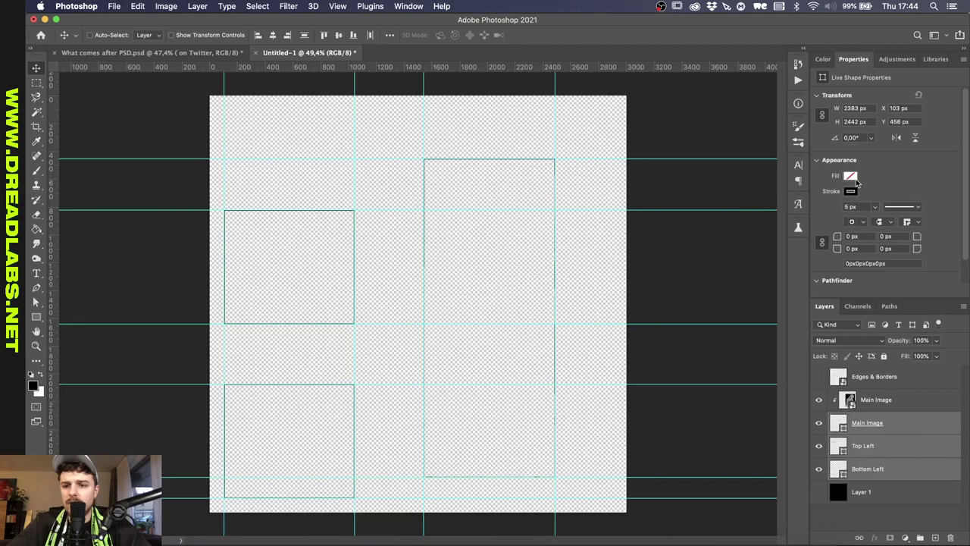
- Give the three frame rectangles a black fill and no stroke, and show the hidden layers again
click(851, 191)
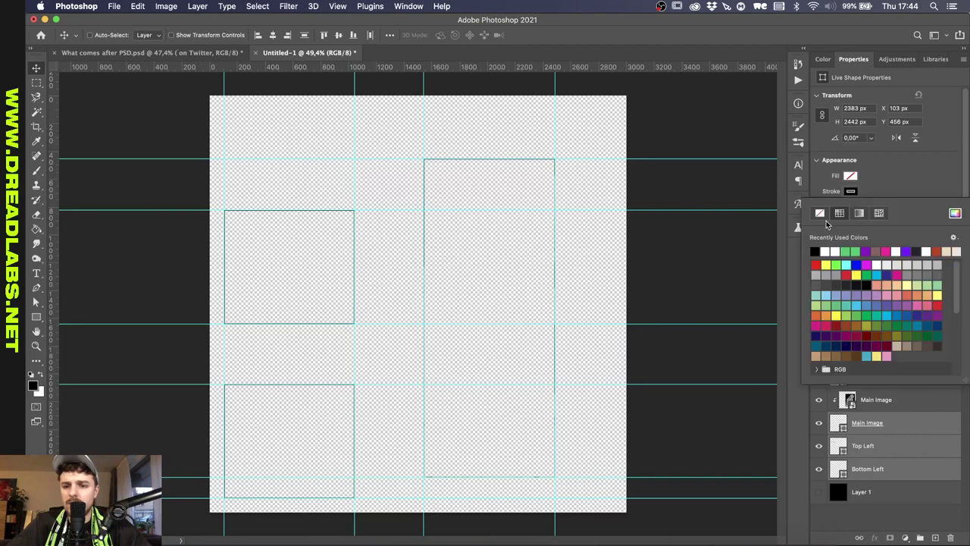
click(852, 176)
click(815, 236)
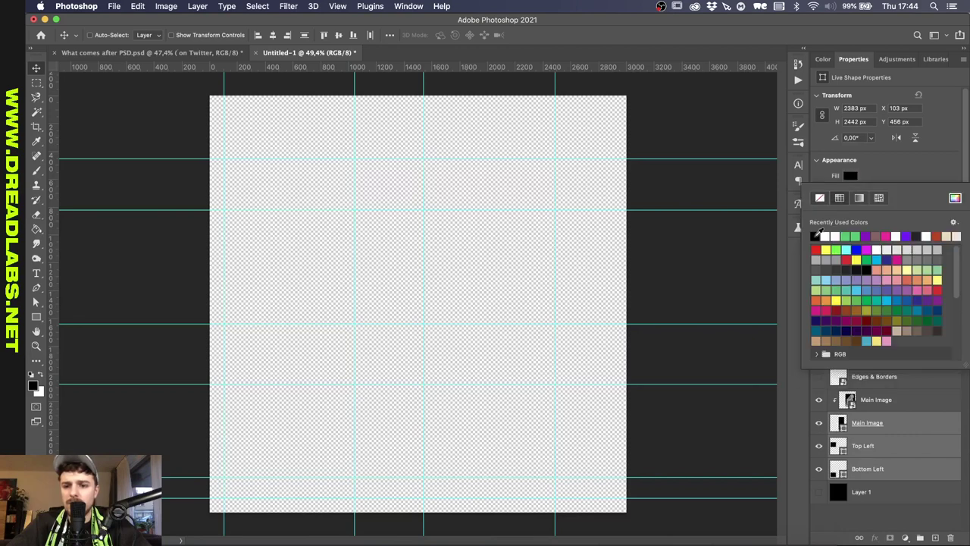
click(878, 399)
click(817, 377)
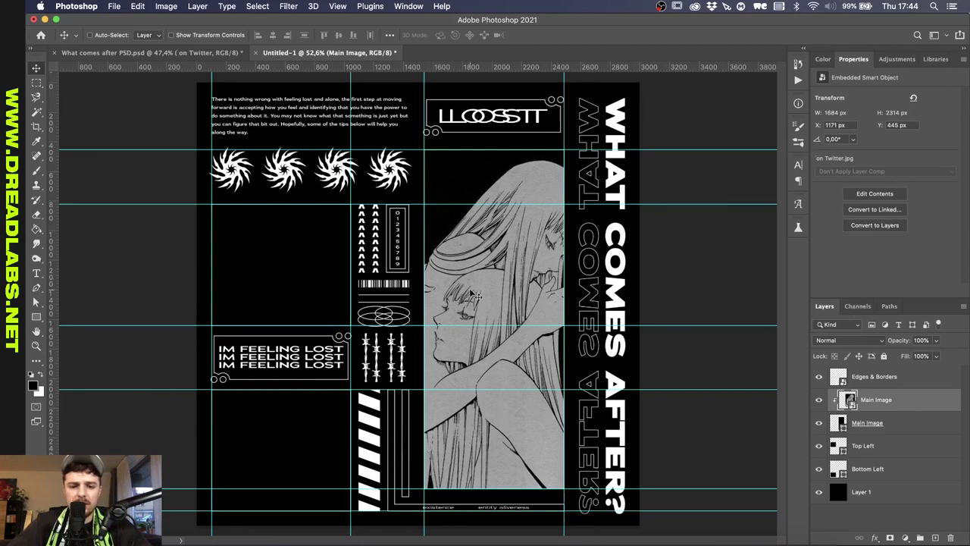
- Try a Threshold adjustment on the clipped main illustration
scroll(470, 296, down, 2)
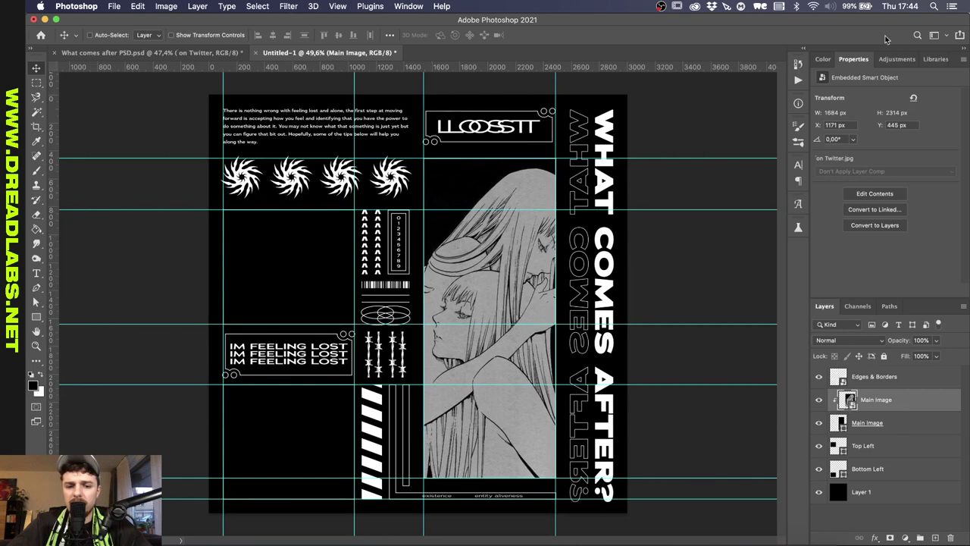
click(897, 59)
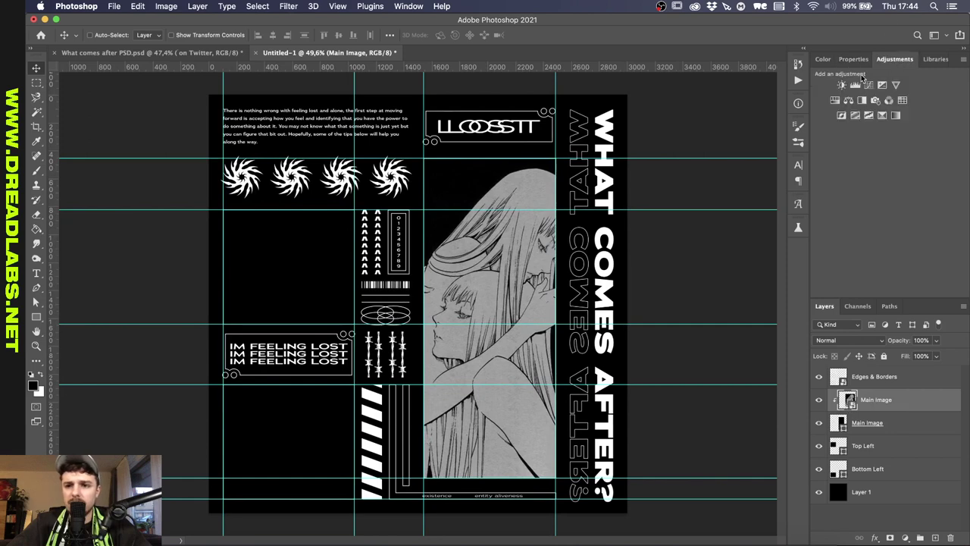
click(868, 115)
click(895, 400)
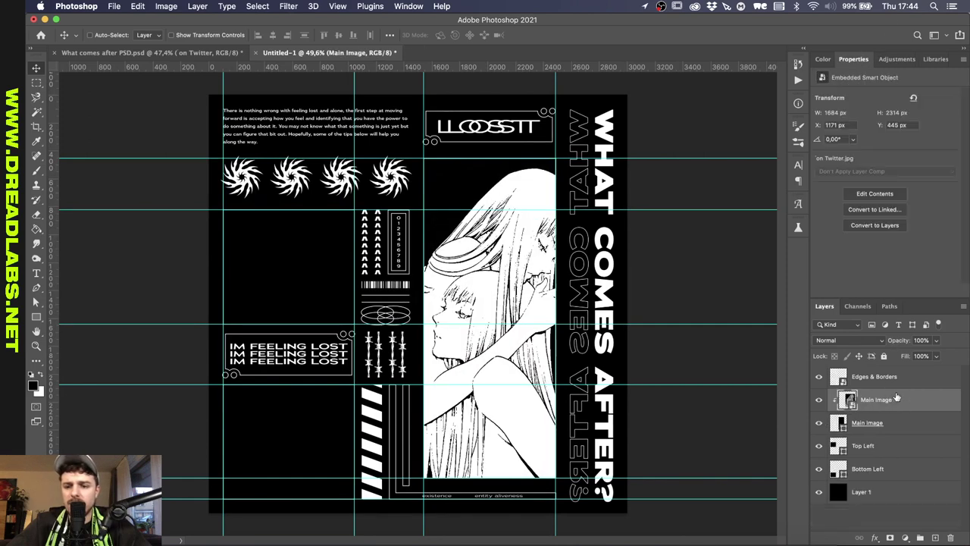
- Add a black-to-white Gradient Map clipped to the main illustration, with the white stop at 66%
click(896, 59)
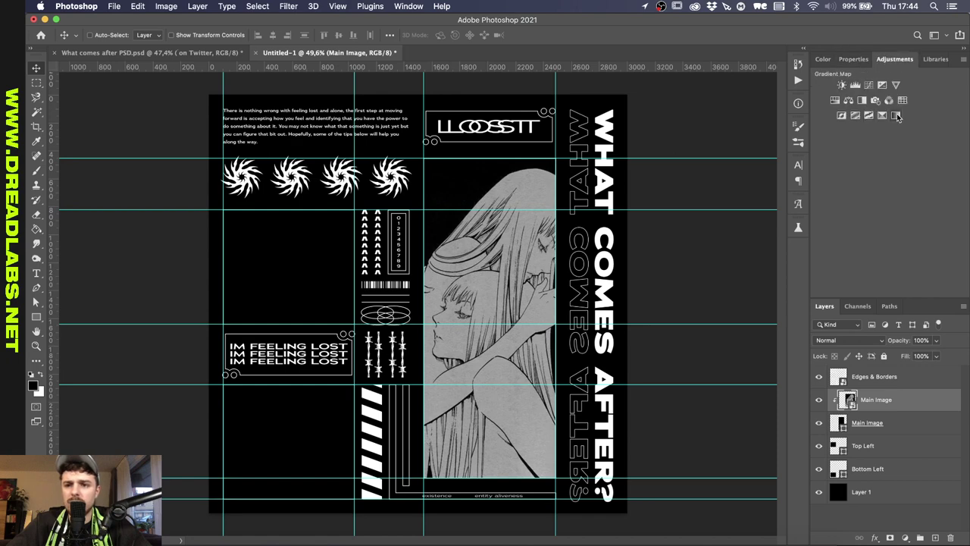
click(897, 115)
alt+click(899, 411)
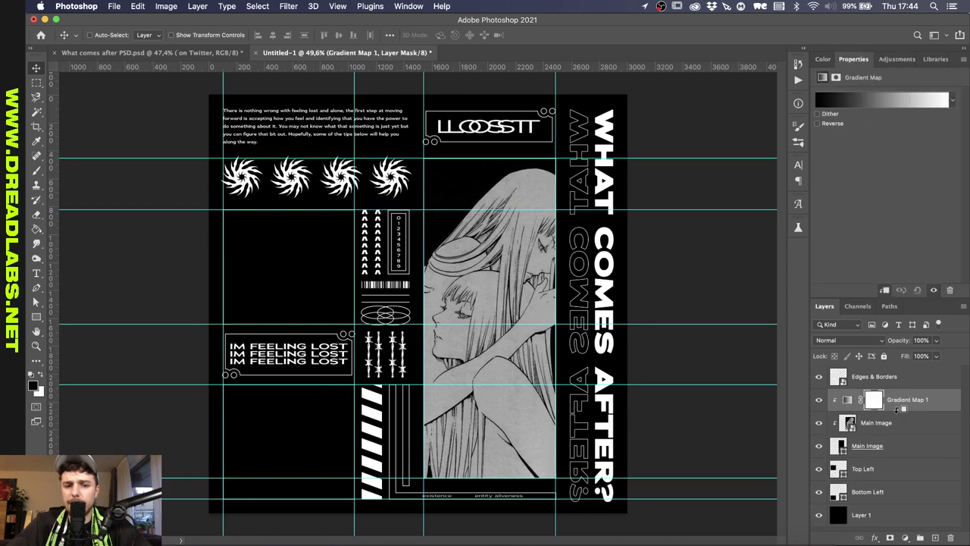
click(903, 99)
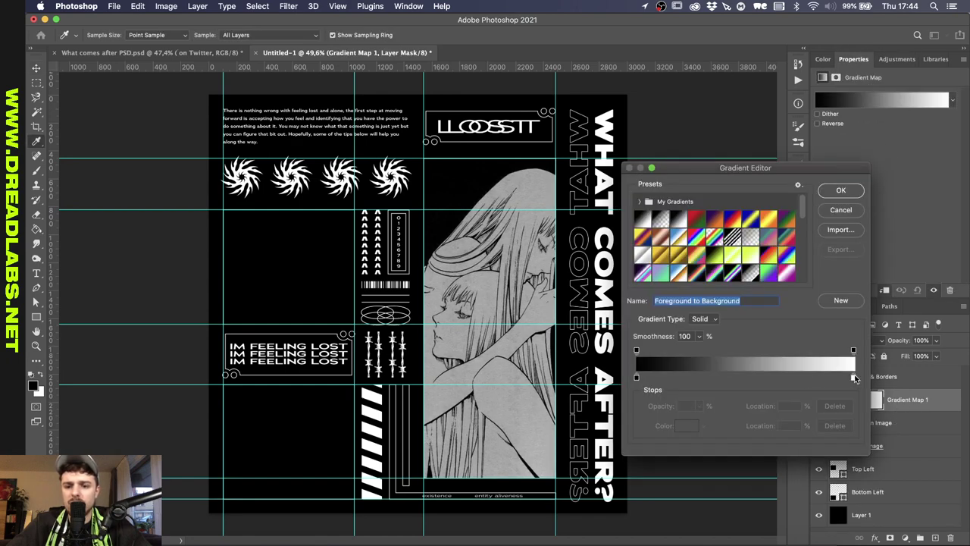
drag(854, 377, 779, 377)
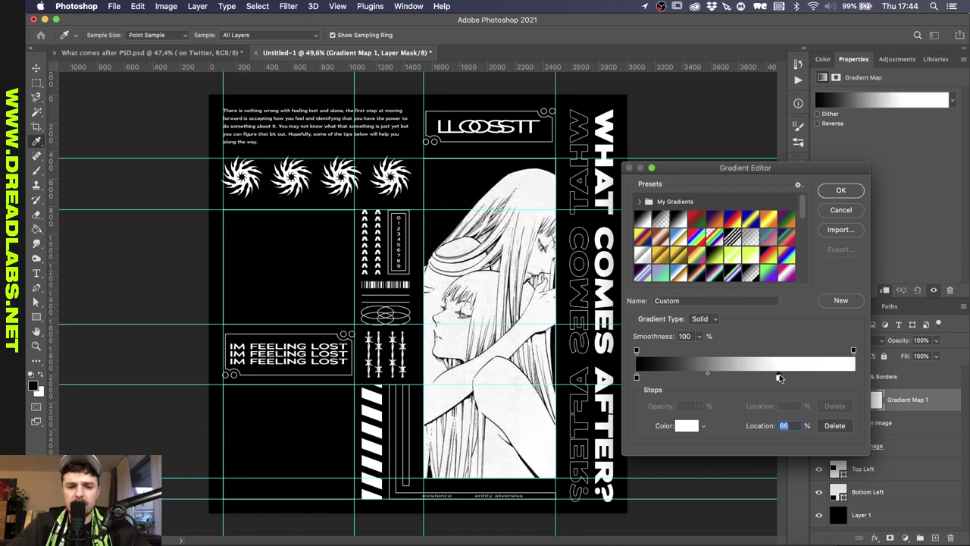
click(841, 192)
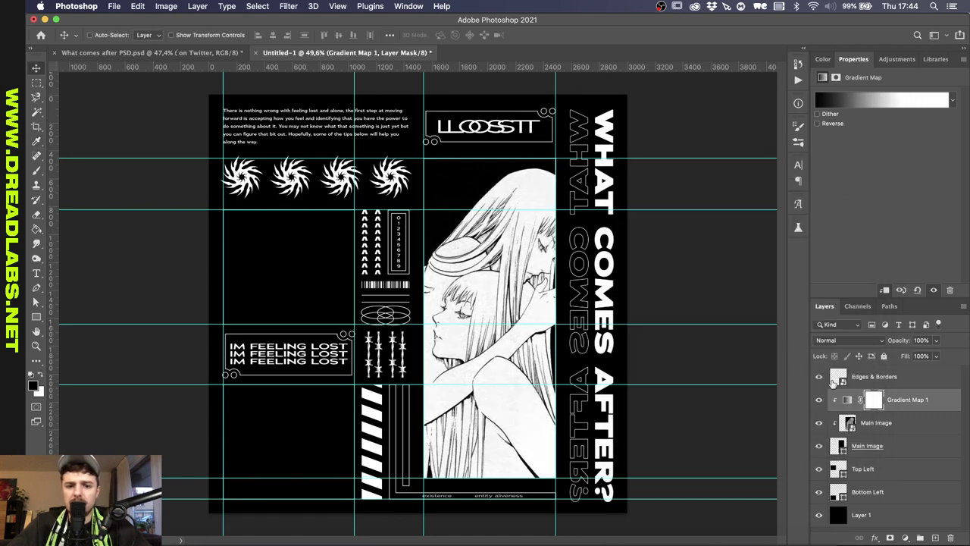
- Copy the eye image from the finished What comes after PSD file into the Untitled-1 poster for its Bottom Left frame
click(200, 59)
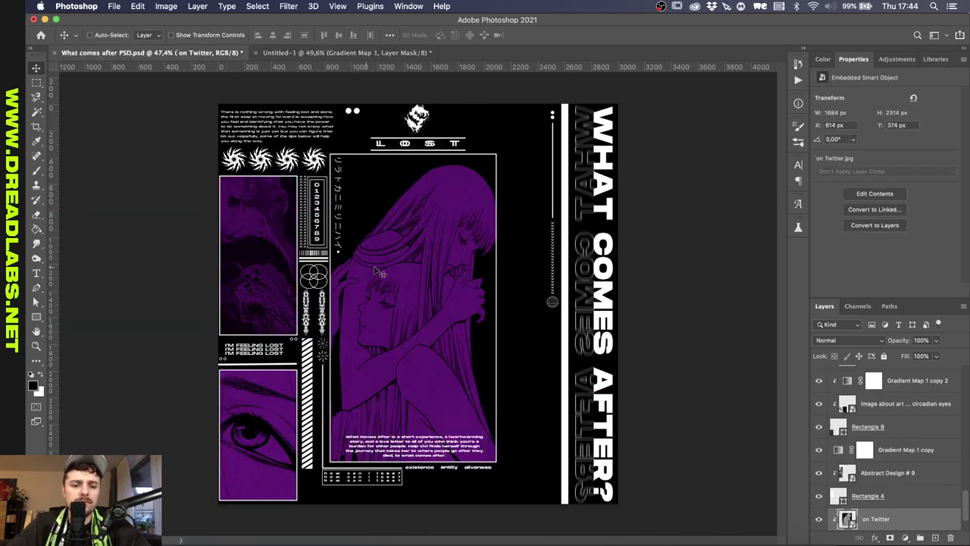
scroll(884, 497, up, 3)
click(884, 497)
key(super+c)
click(428, 59)
key(super+v)
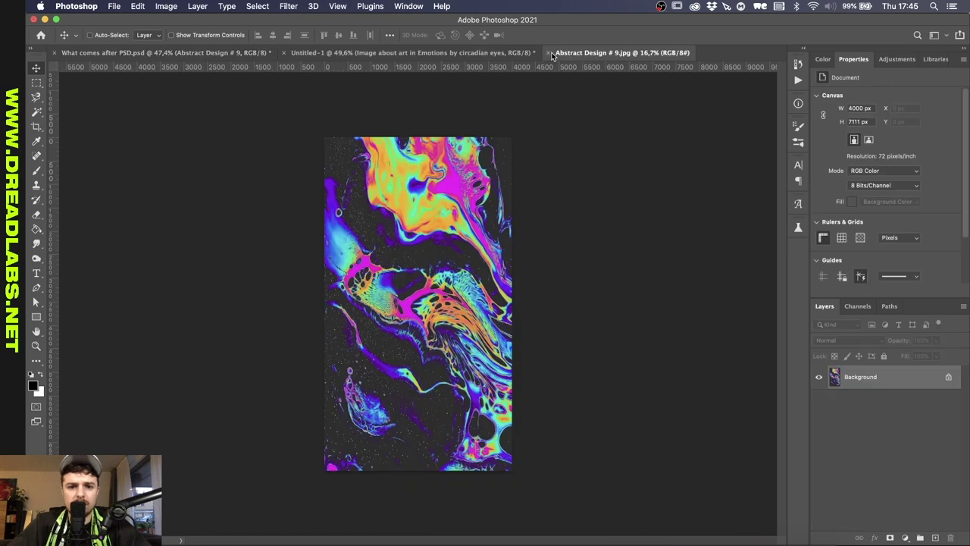
- Close the Abstract Design # 9 source file, clip that image to the Top Left rectangle and centre it in the frame
click(549, 53)
drag(293, 265, 266, 255)
drag(884, 449, 884, 417)
key(super+alt+g)
super+click(839, 450)
click(273, 36)
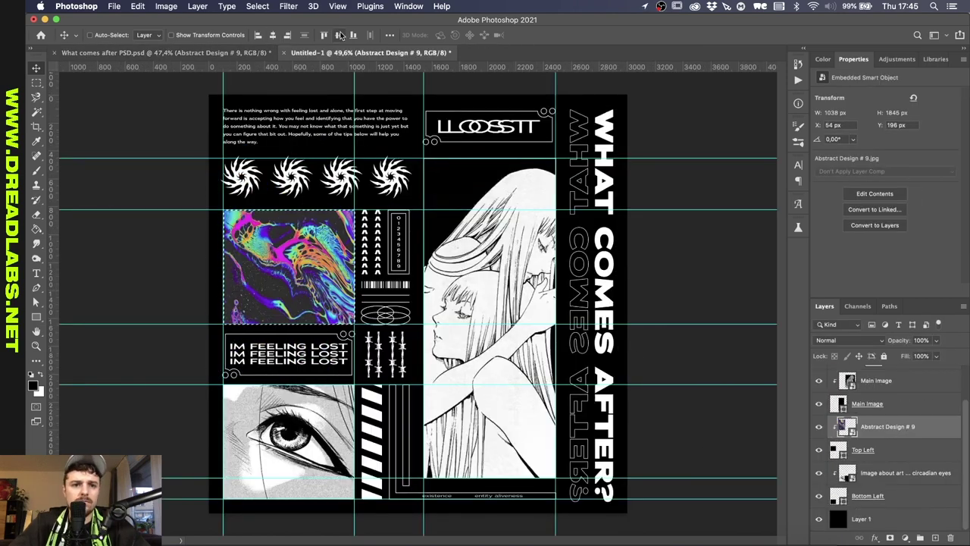
click(339, 36)
key(super+d)
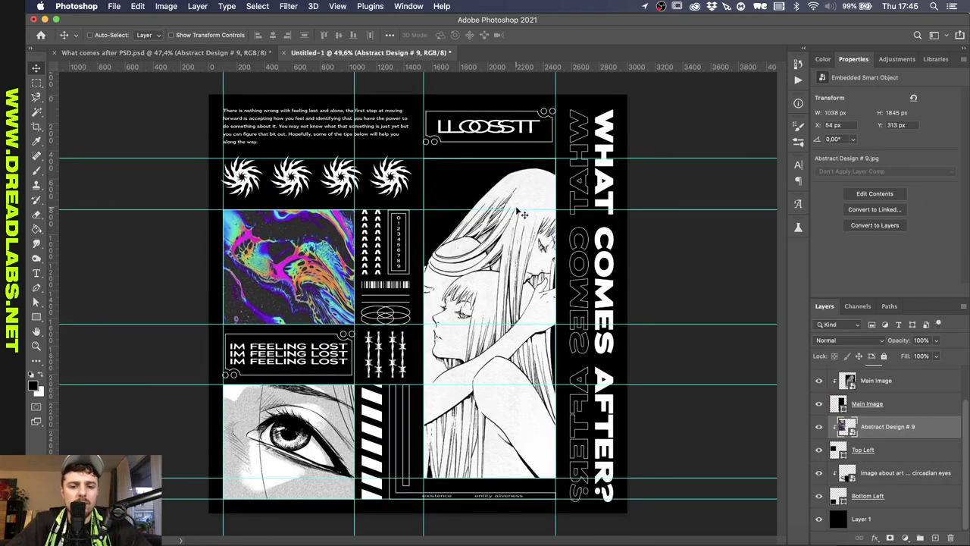
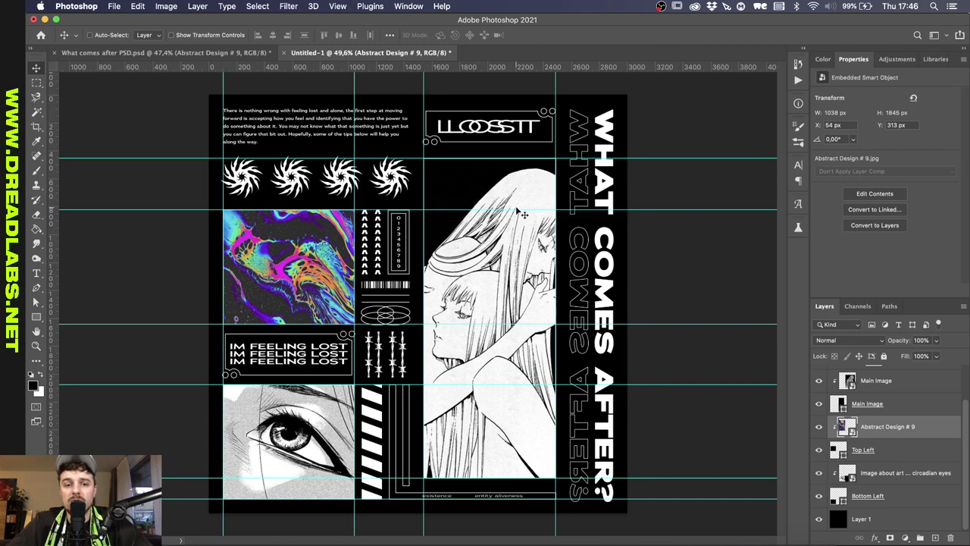
- Add a black-to-white Gradient Map clipped to Abstract Design # 9, with the white stop at 63% and the black stop slightly inward
click(897, 59)
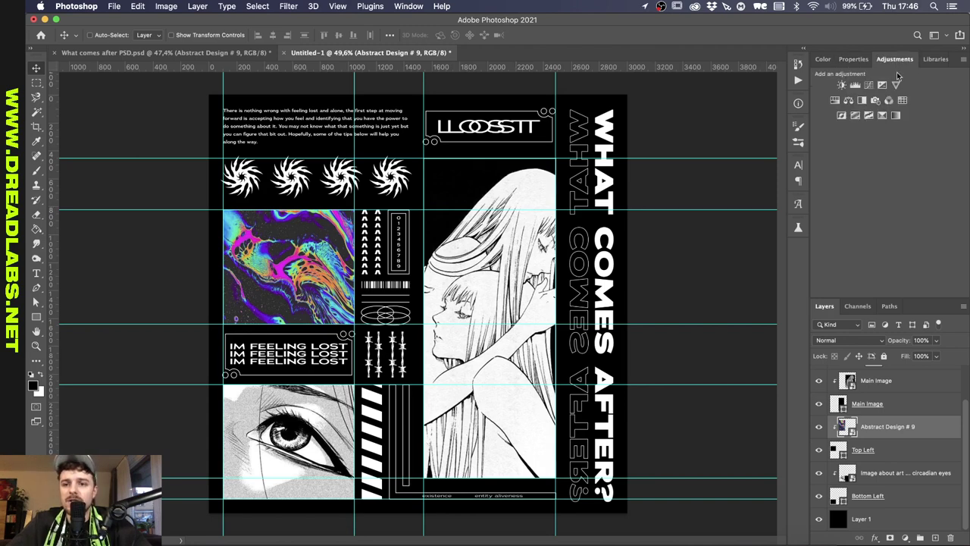
click(896, 116)
alt+click(886, 438)
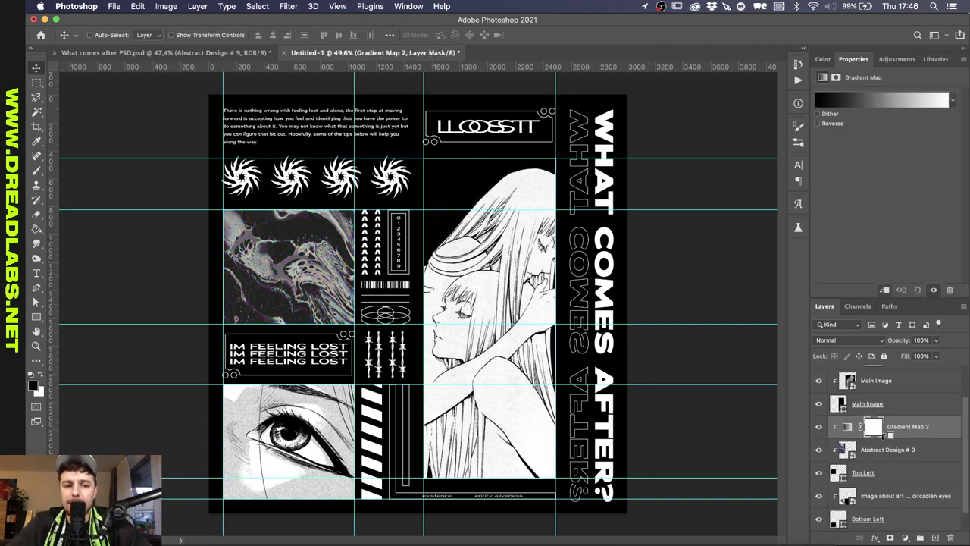
click(907, 106)
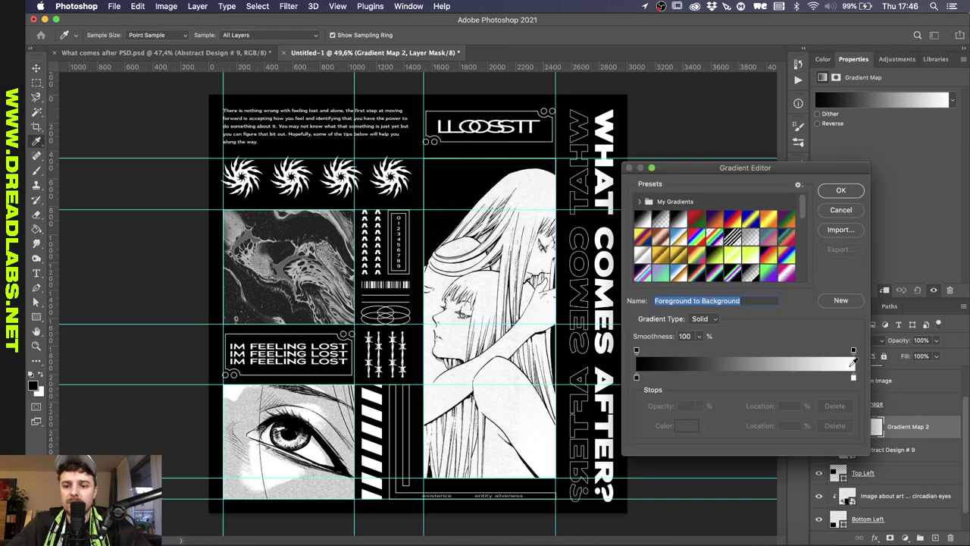
drag(855, 376, 774, 376)
drag(637, 376, 653, 377)
click(837, 190)
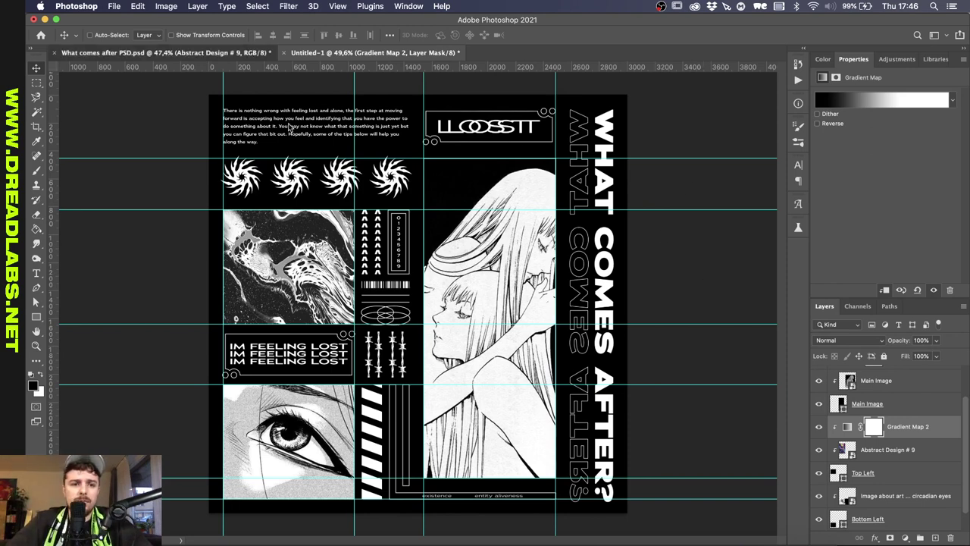
- Sample the bright purple from the eye image in the What comes after PSD file and return to the poster
click(251, 52)
key(i)
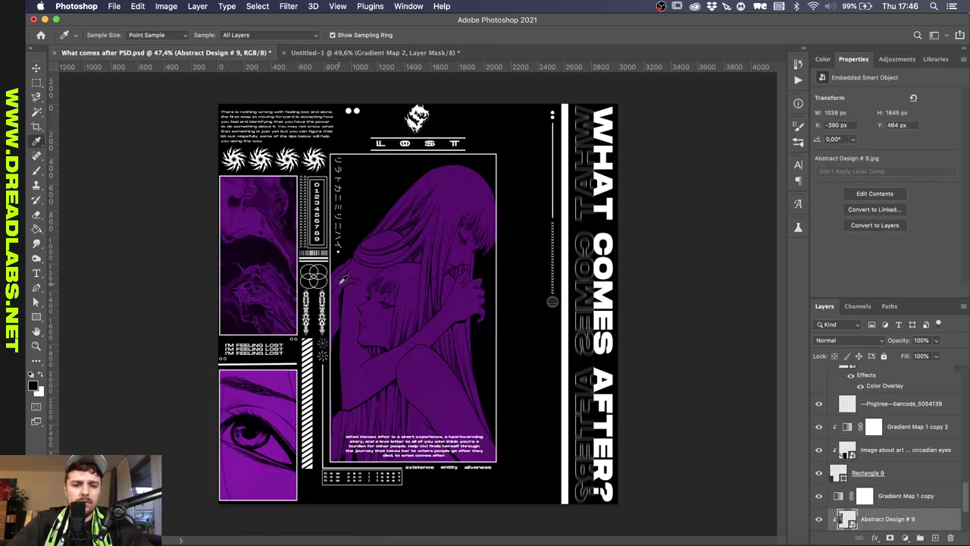
click(261, 464)
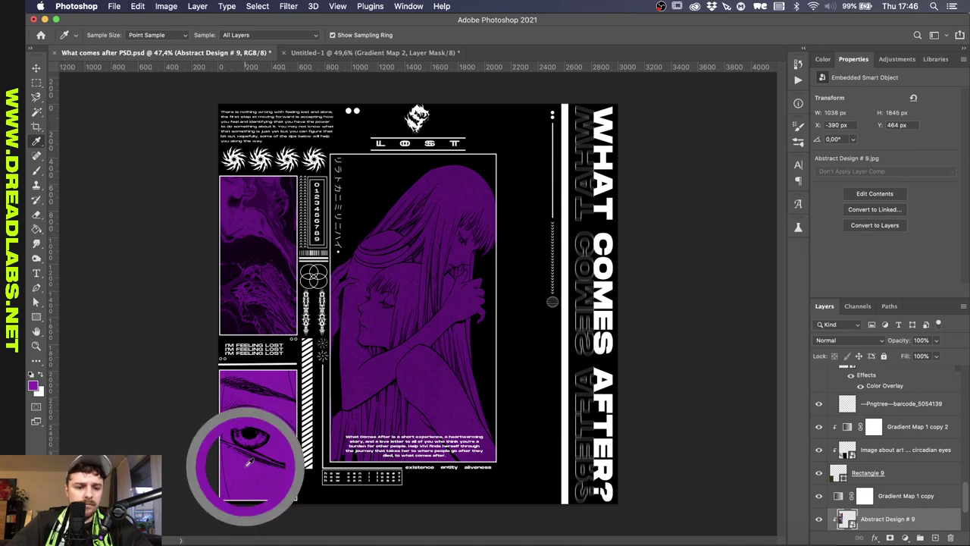
click(354, 54)
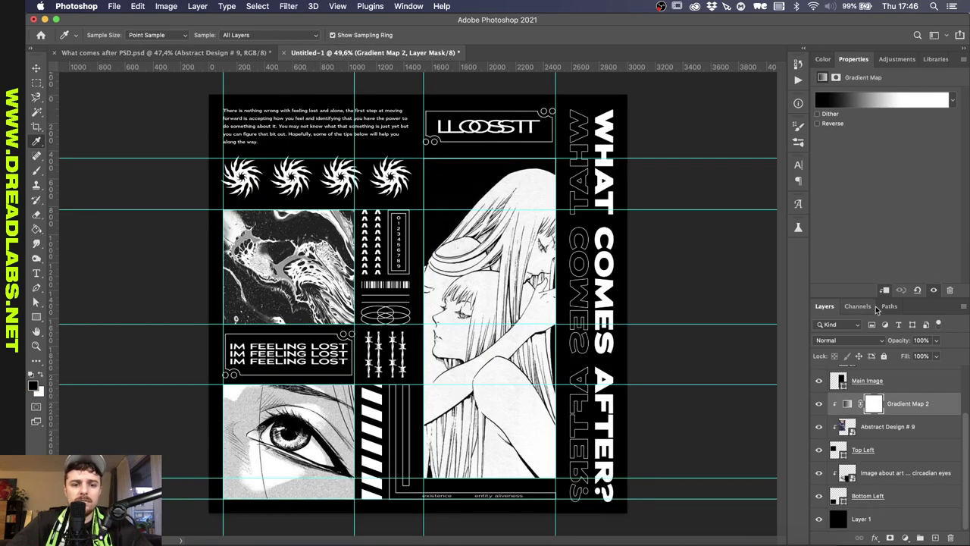
click(907, 102)
click(774, 378)
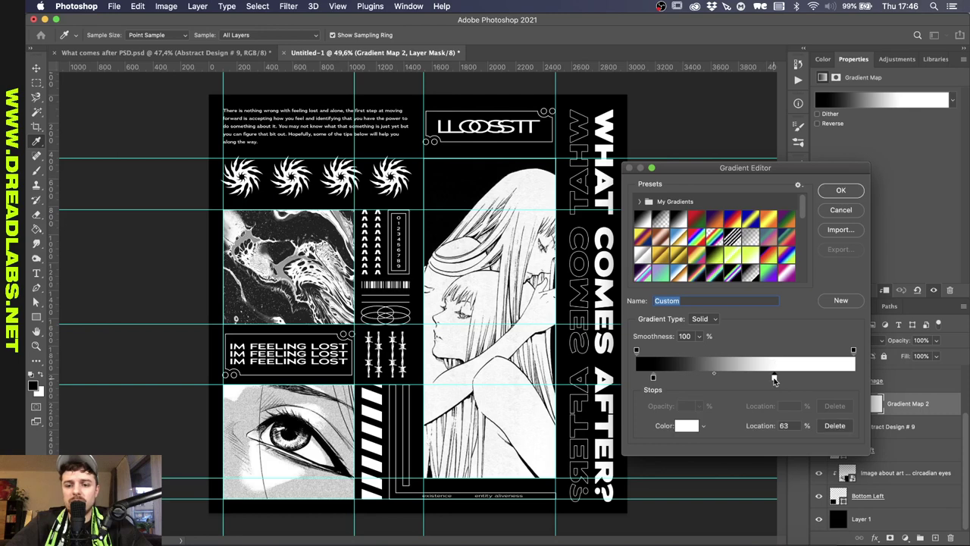
click(687, 427)
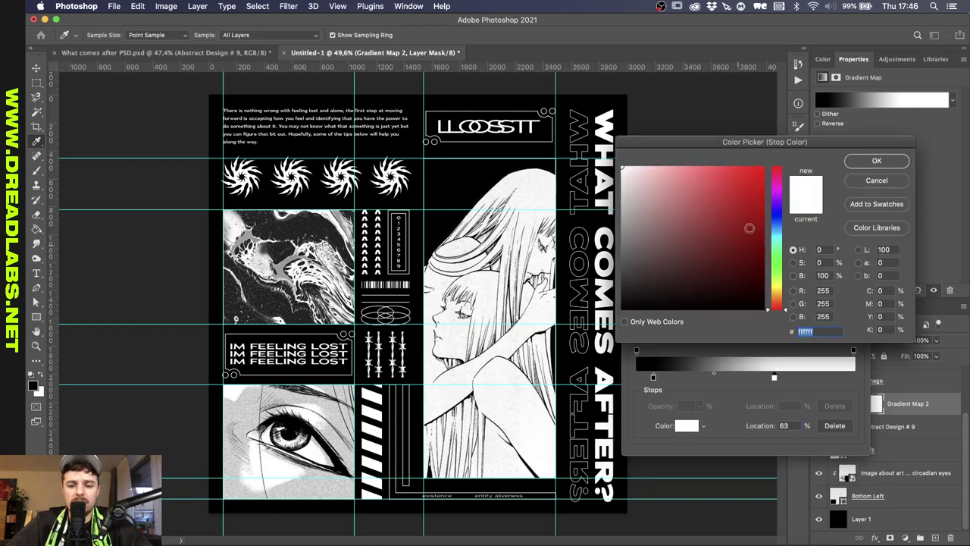
click(892, 180)
click(831, 197)
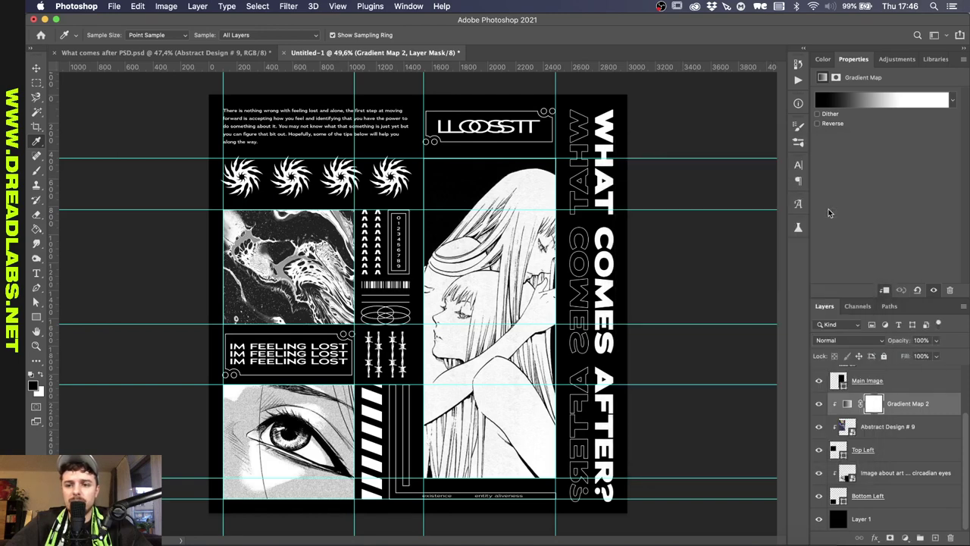
- Copy the sampled purple's hex code from the reference file and set the abstract design gradient map's white stop to 960cb1
click(249, 54)
click(33, 386)
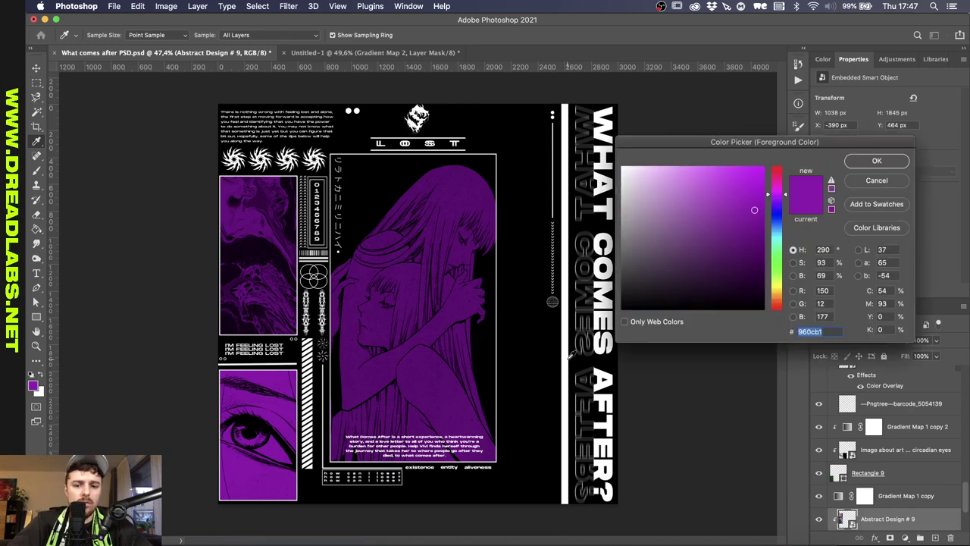
click(872, 178)
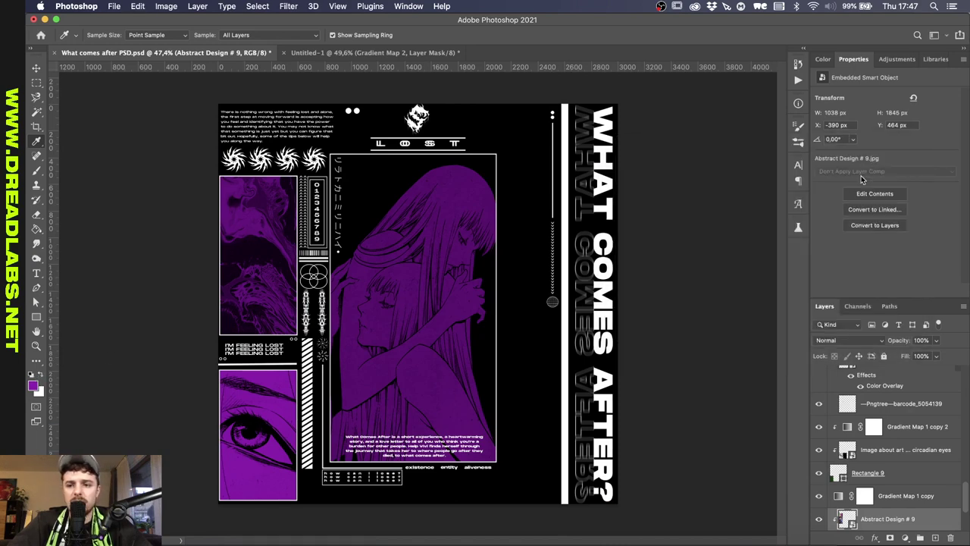
click(371, 52)
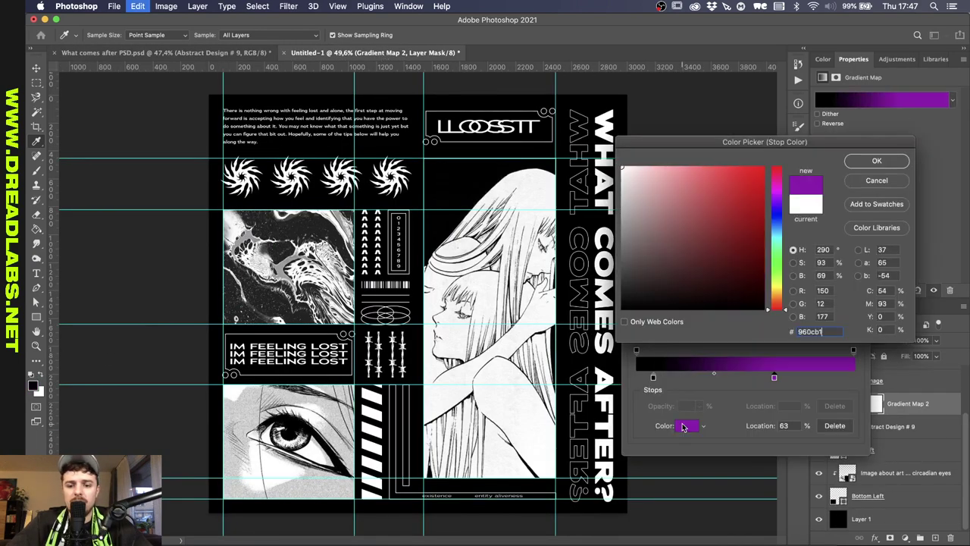
click(873, 158)
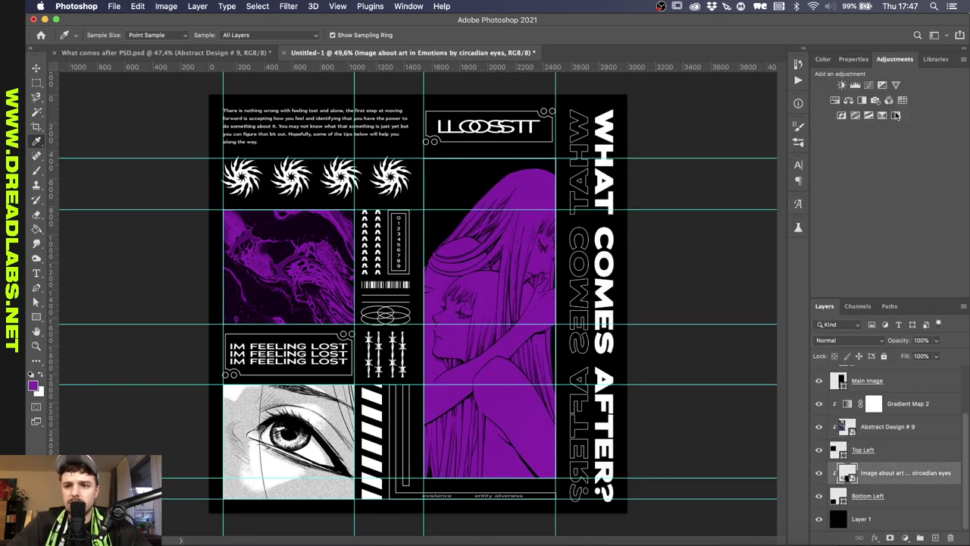
- Give the eye image a clipped Gradient Map running from purple at 0% to black at 100%, and hide the guides
mouse_move(636, 376)
mouse_down()
mouse_move(661, 379)
mouse_move(636, 376)
mouse_up()
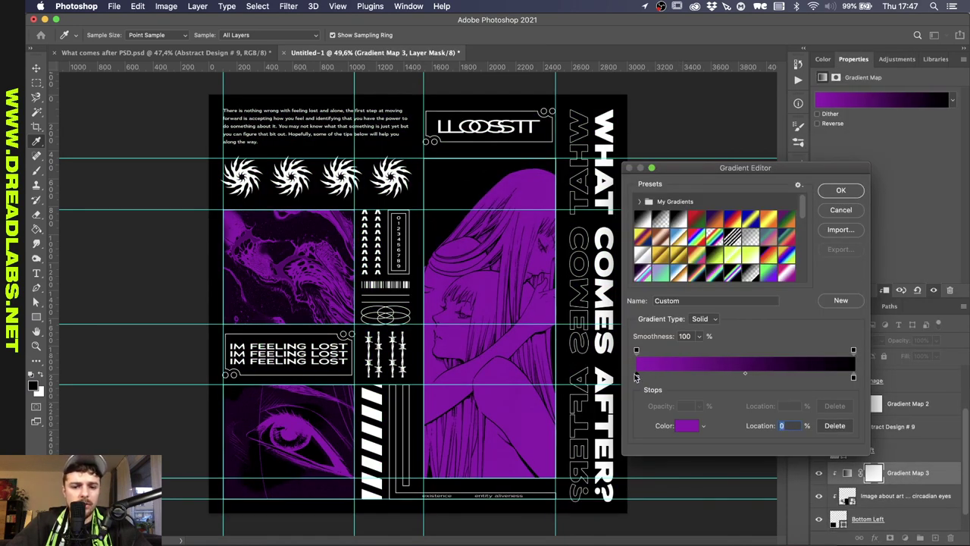
drag(854, 378, 897, 378)
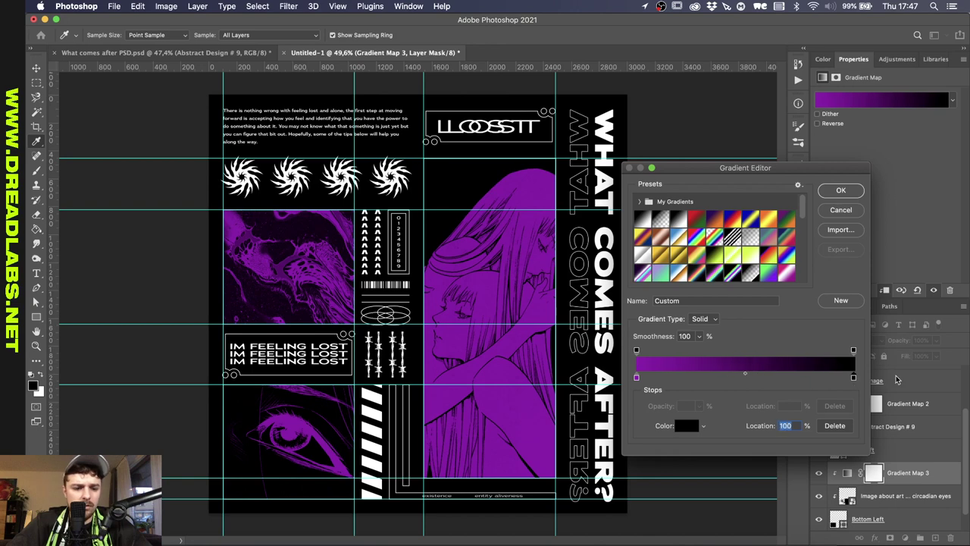
click(841, 190)
key(super+semicolon)
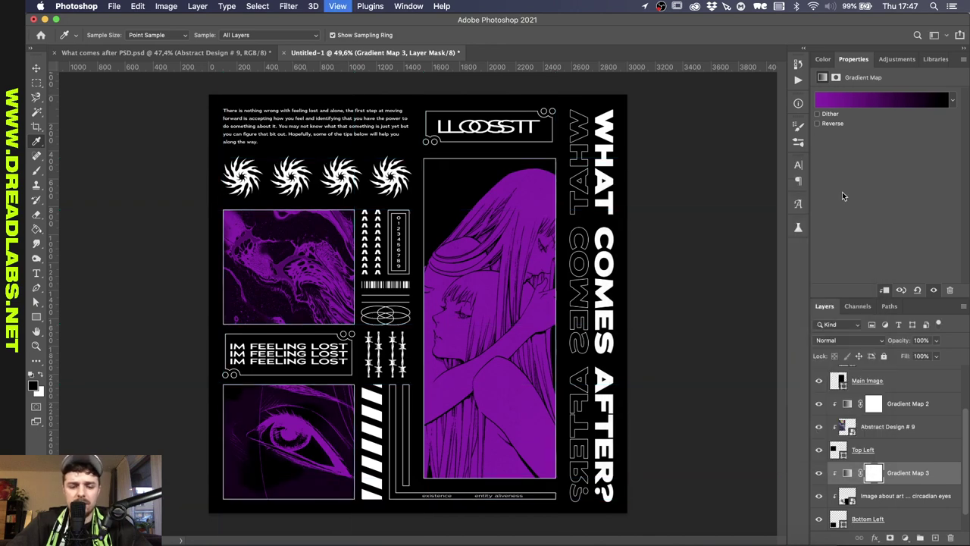
- Group all layers from Gradient Map 1 down to the Bottom Left rectangle and name the group Content
scroll(594, 224, down, 2)
scroll(593, 226, up, 2)
key(v)
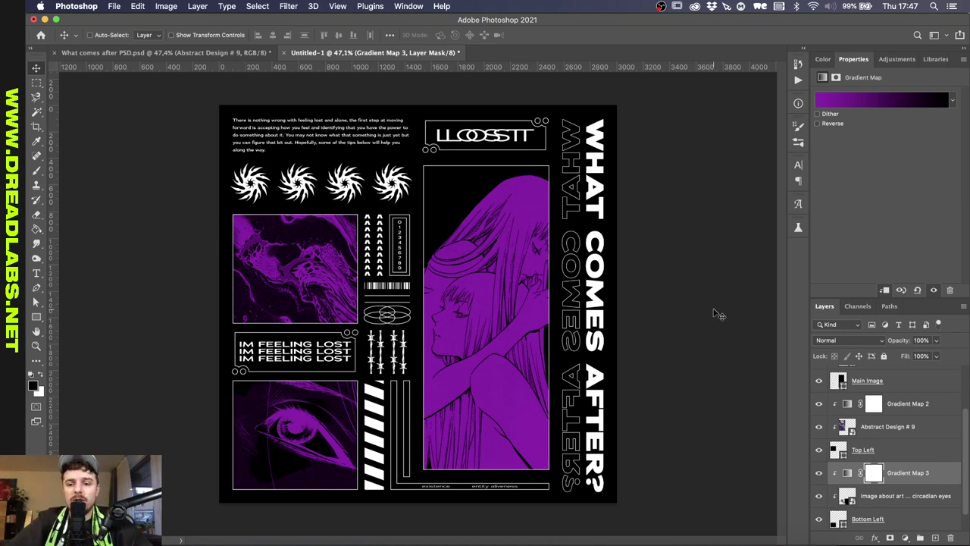
scroll(887, 454, up, 3)
click(871, 383)
click(875, 398)
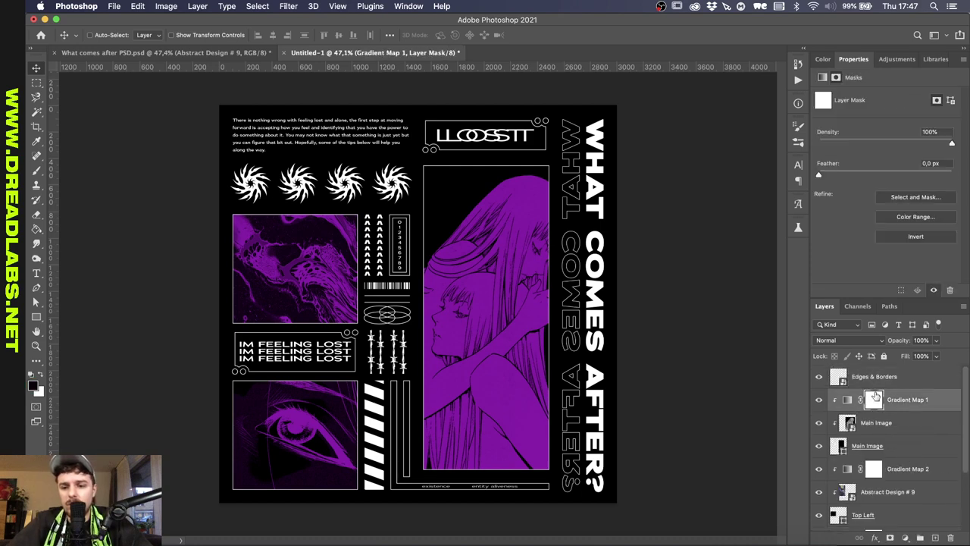
scroll(875, 397, down, 5)
shift+click(875, 501)
key(super+g)
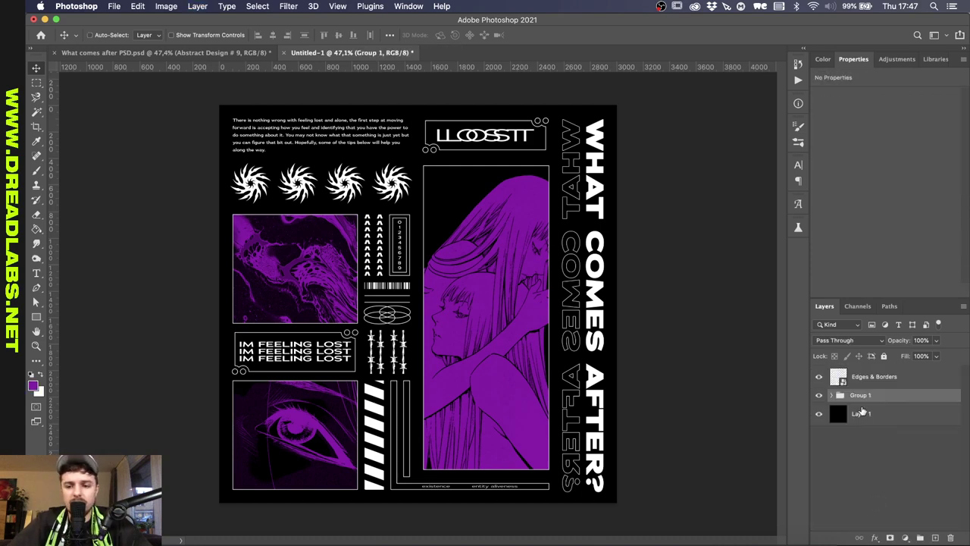
double_click(861, 396)
text(Contne)
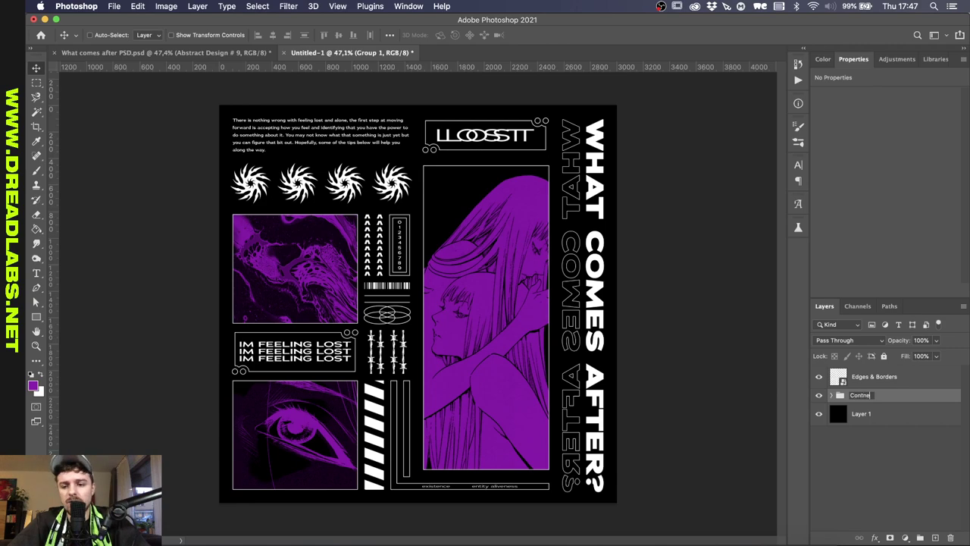
text(t)
key(Return)
- Duplicate the Edges & Borders layer and rename the copy Glow
click(867, 381)
scroll(803, 343, up, 3)
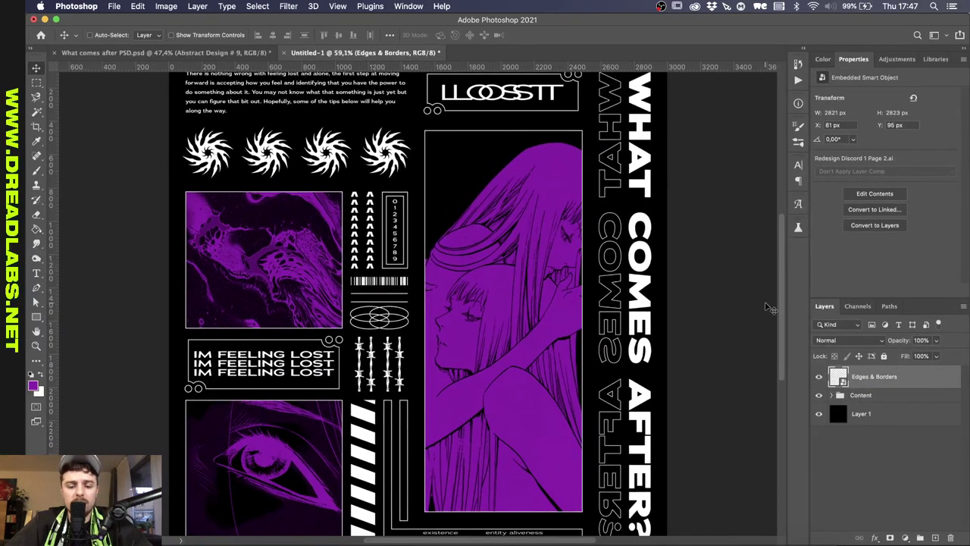
key(super+j)
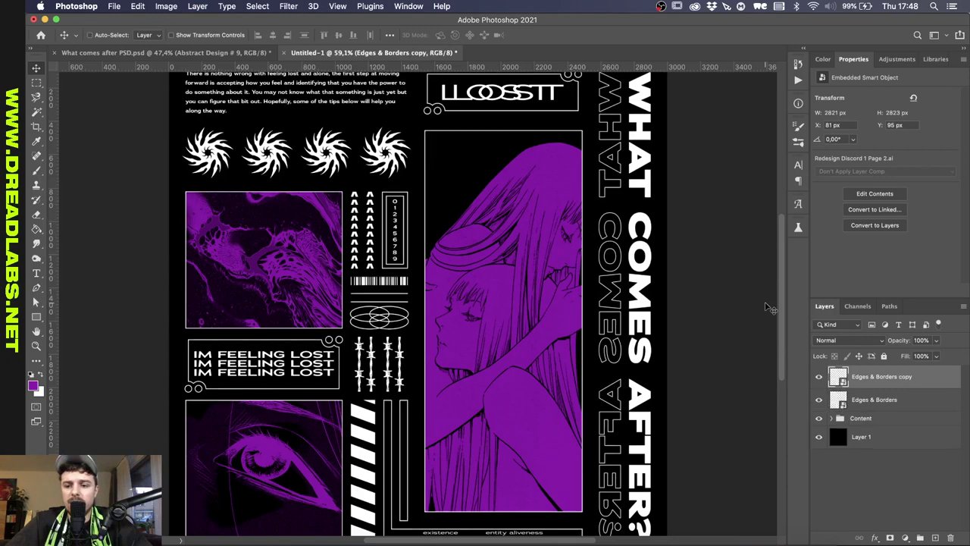
double_click(873, 376)
text(Gl)
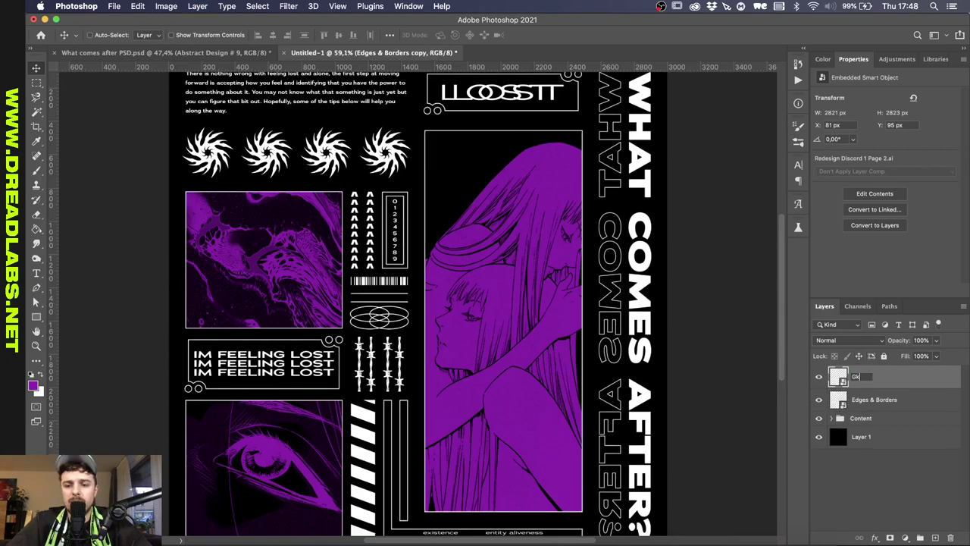
text(ow)
key(Return)
- Apply a Gaussian Blur with a radius of 6 pixels to the Glow layer
click(288, 6)
mouse_move(410, 157)
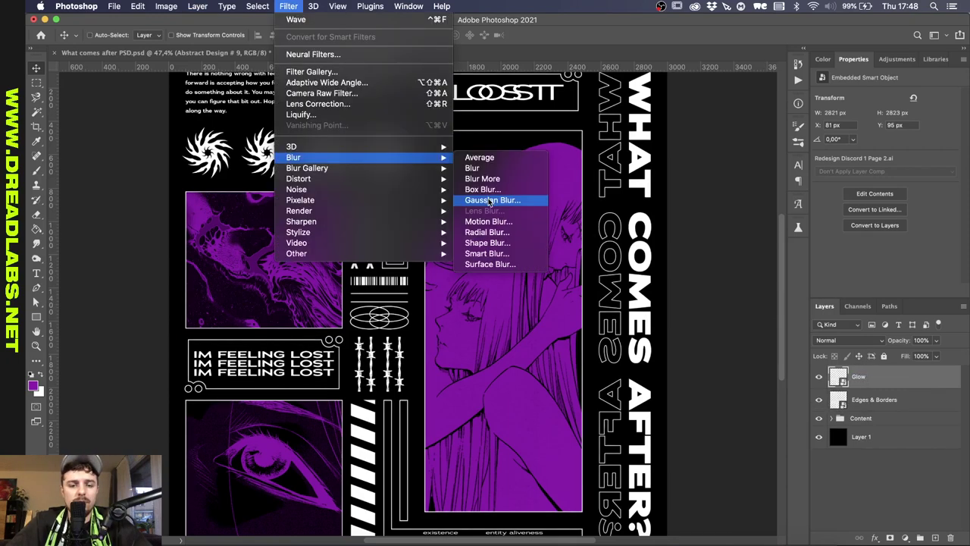
click(490, 200)
text(3)
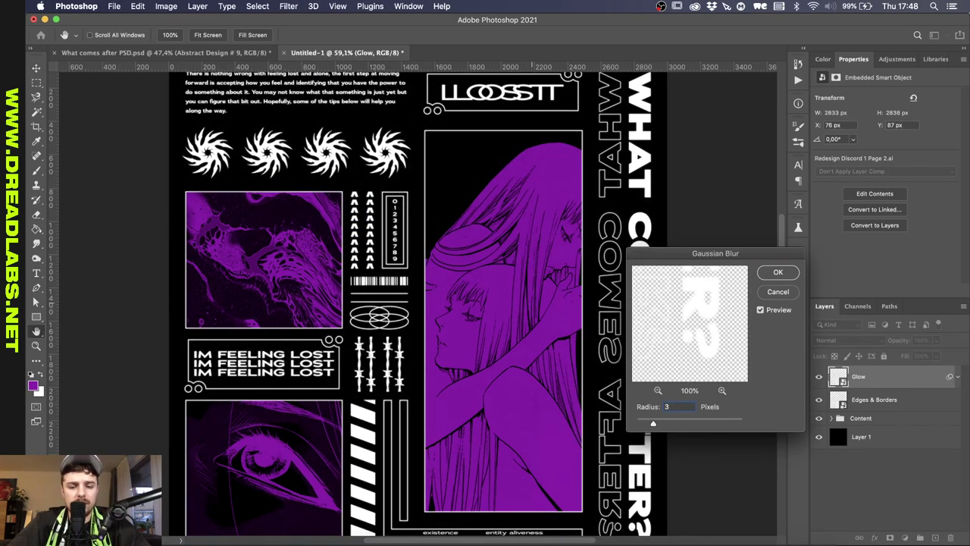
text(6)
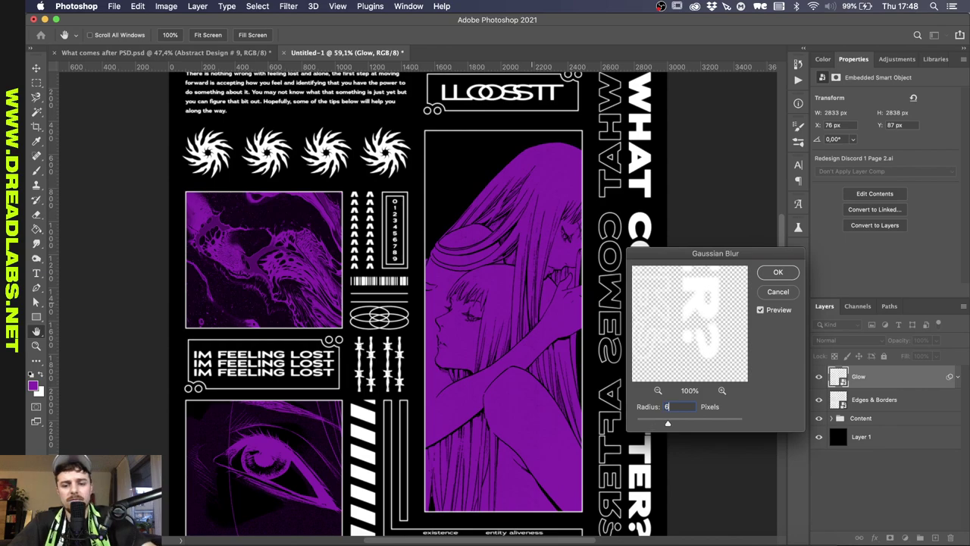
key(Return)
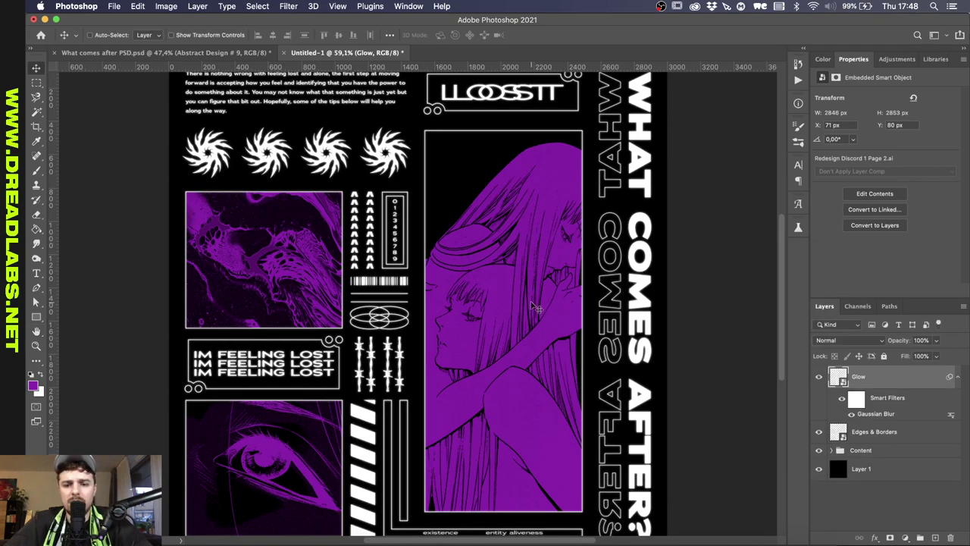
- Run the Noise Texture action from the Dreadlabs set above the Glow layer
scroll(548, 273, up, 2)
scroll(547, 273, up, 10)
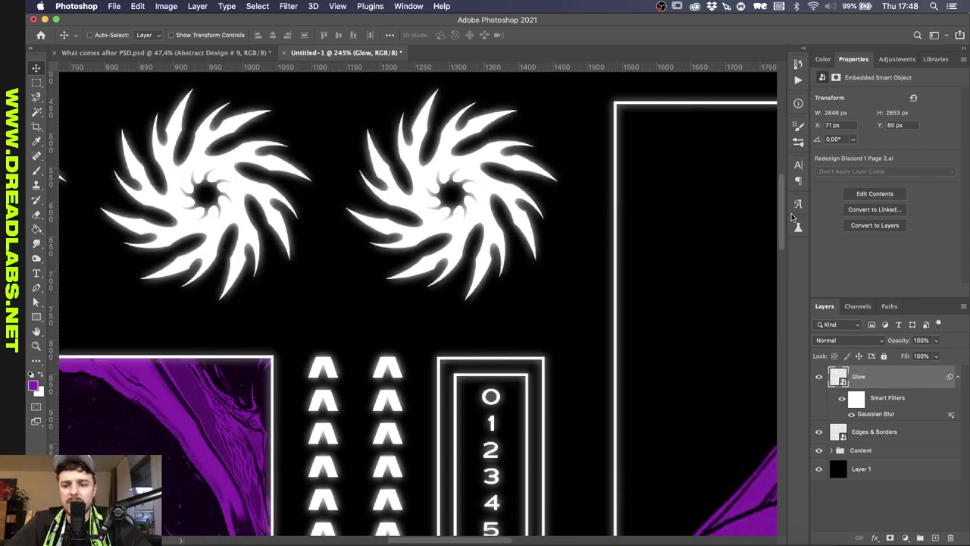
click(797, 79)
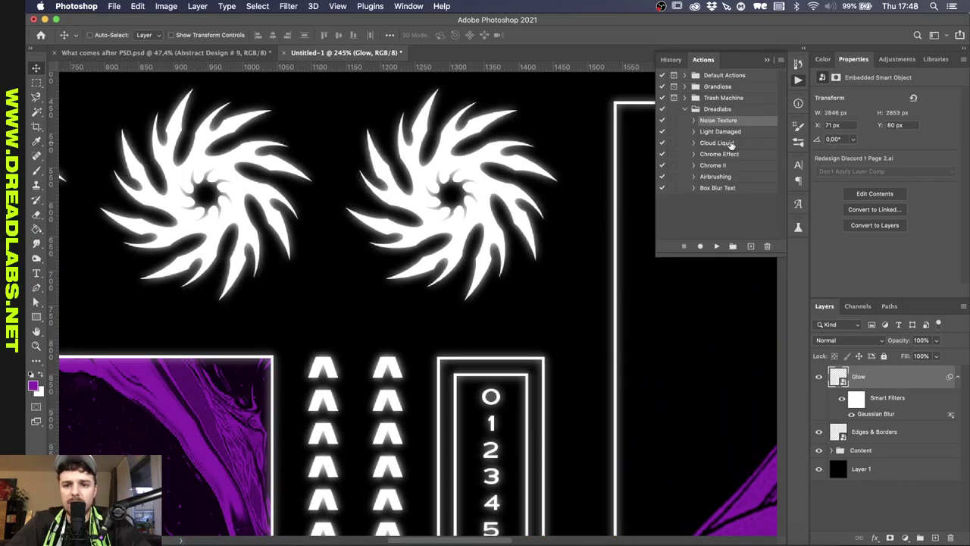
click(715, 246)
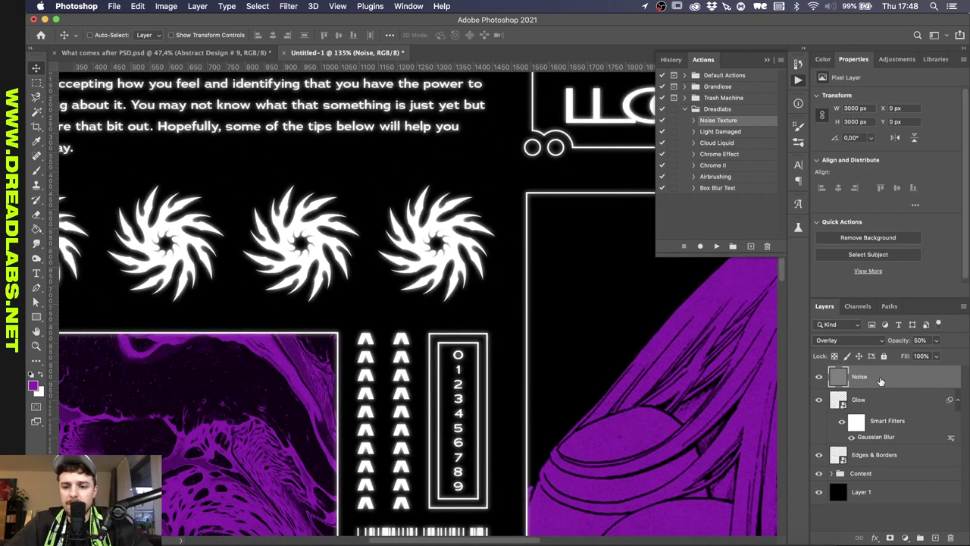
- Rename the black Layer 1 beneath the Content group as Background
click(869, 494)
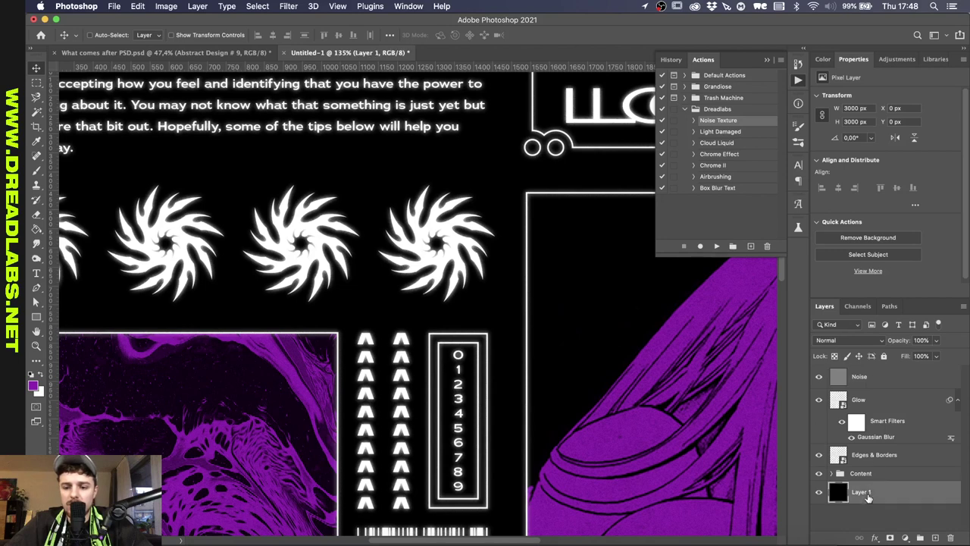
double_click(872, 492)
text(Backgro)
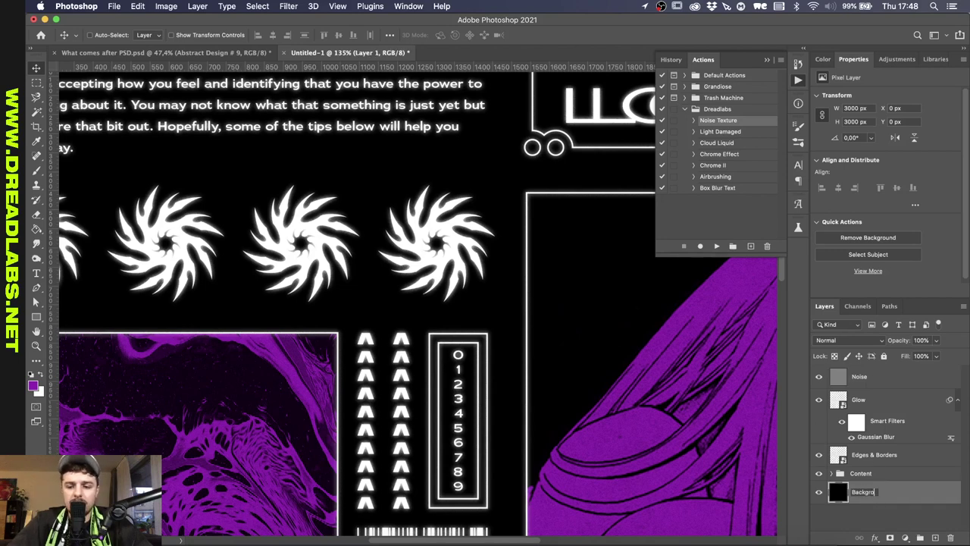
text(und)
key(Return)
- Add a new layer directly above Background and fill it with 50% Gray at 100% opacity
click(935, 538)
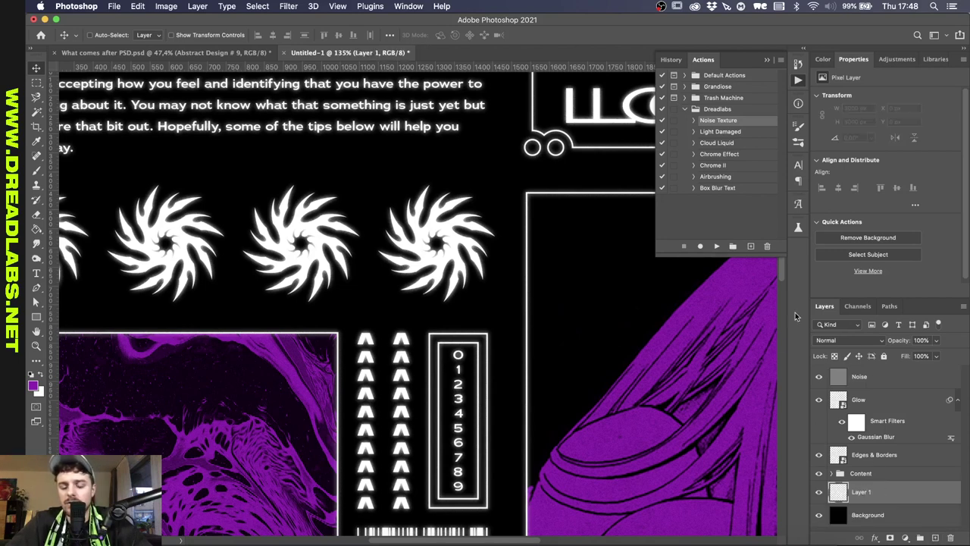
scroll(732, 398, down, 4)
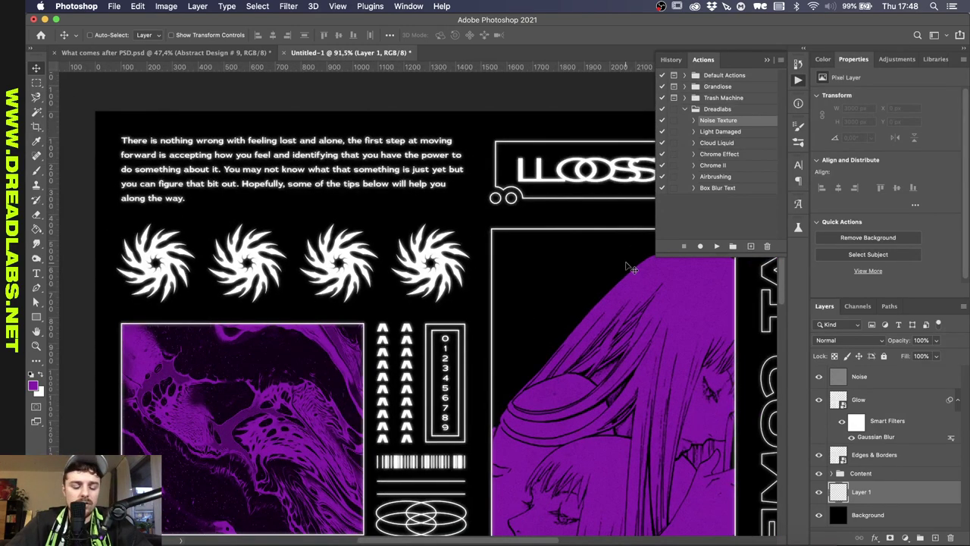
key(shift+BackSpace)
click(508, 214)
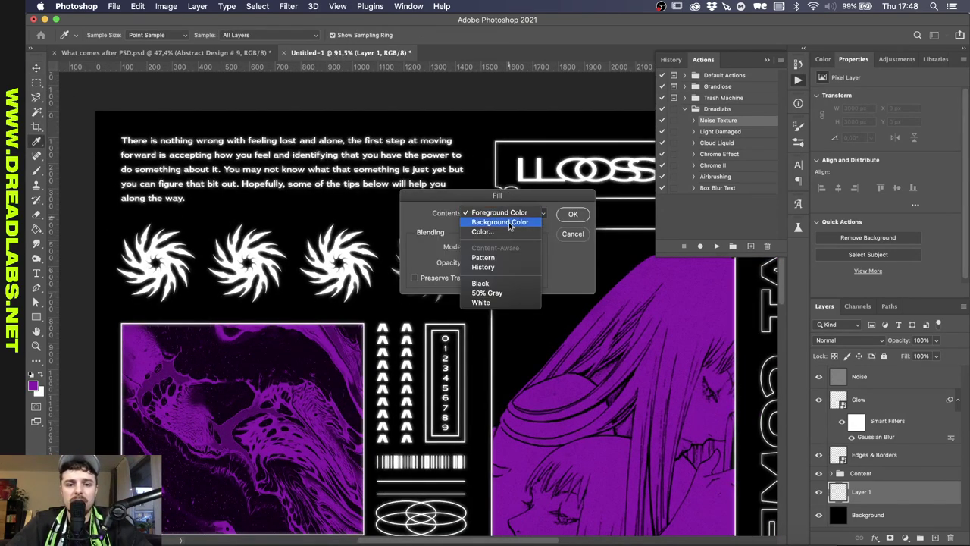
click(500, 296)
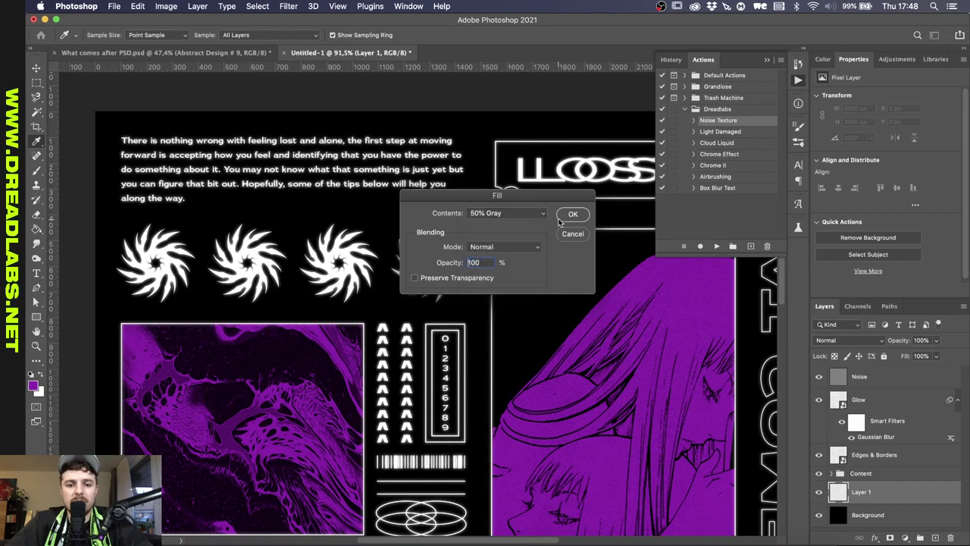
click(565, 215)
- Apply the Add Noise filter to the gray layer at 20%, Gaussian and monochromatic
click(292, 6)
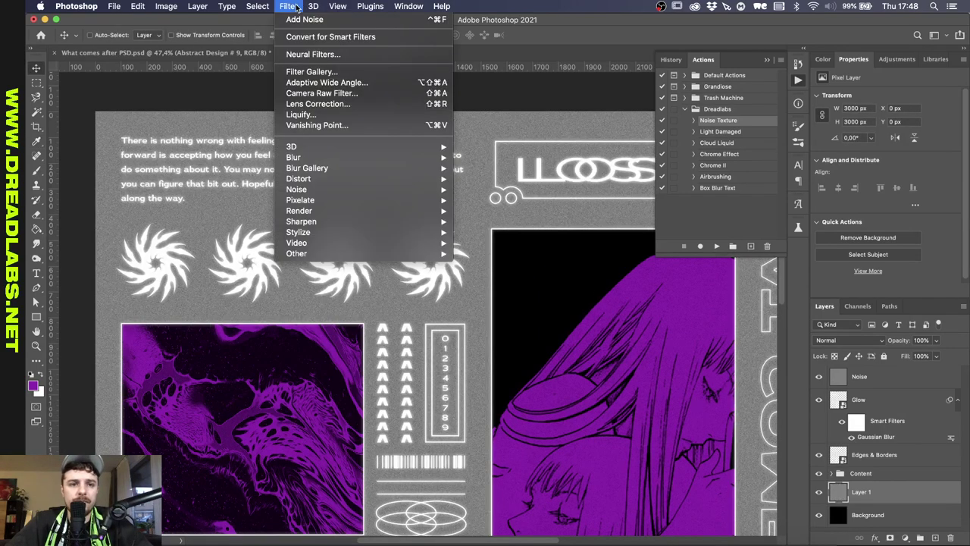
mouse_move(300, 191)
click(496, 191)
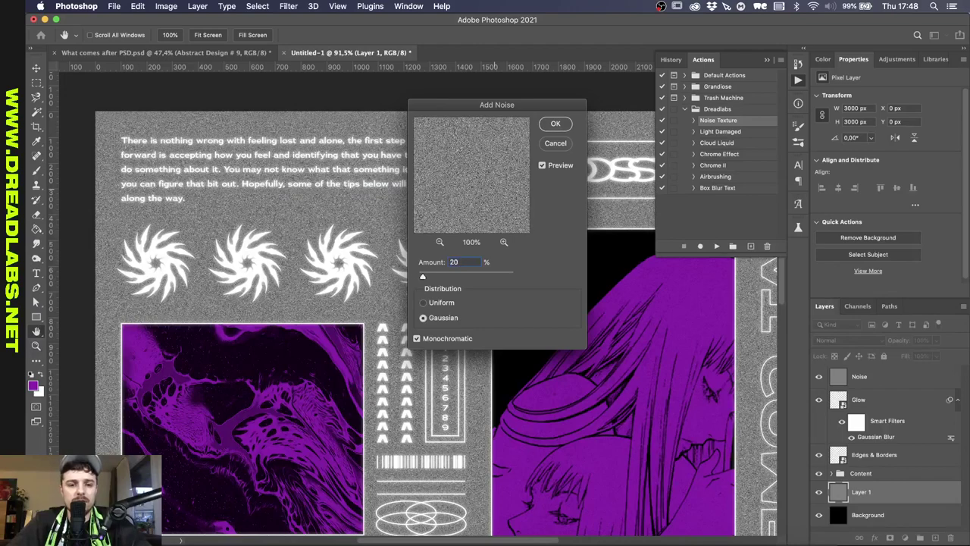
key(Return)
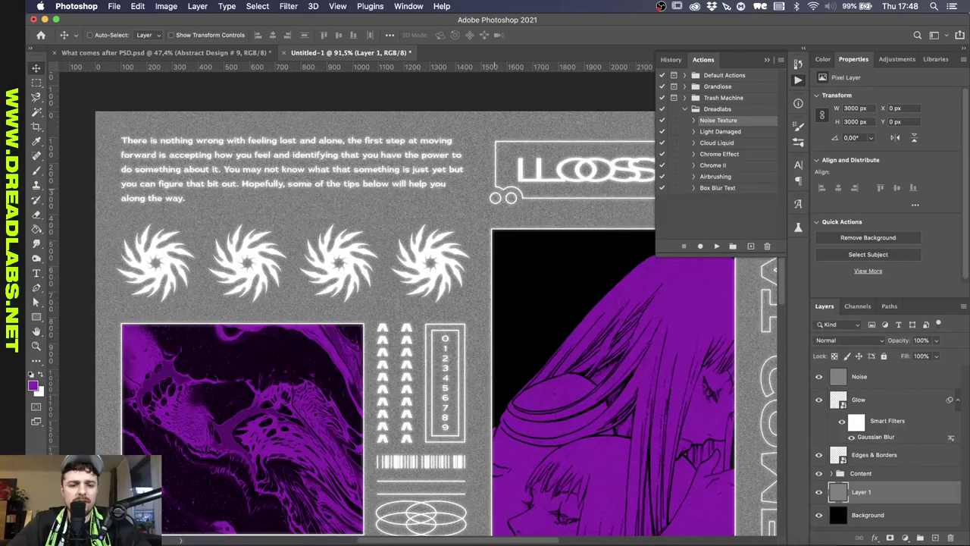
- Move the gray noise layer above the Content group and set its blending mode to Darken
click(849, 339)
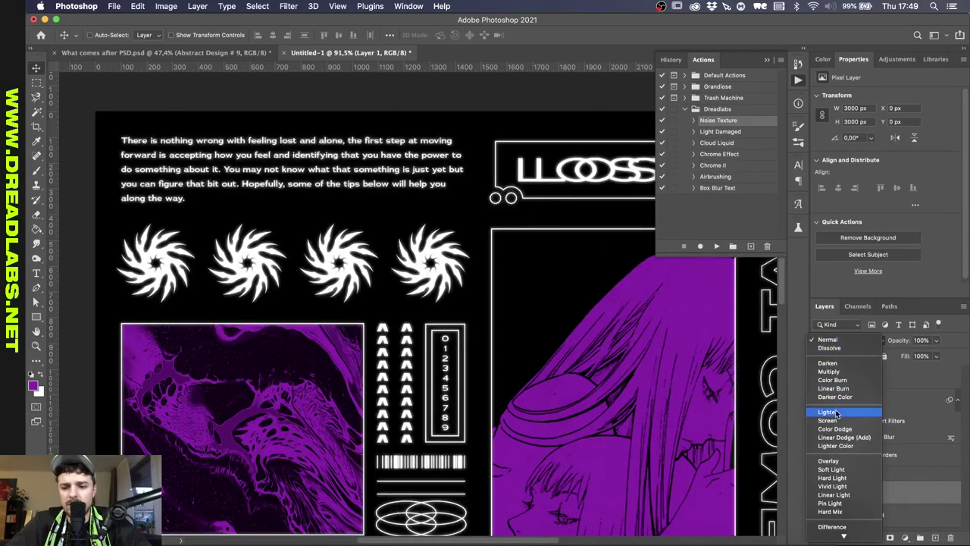
click(902, 498)
key(super+])
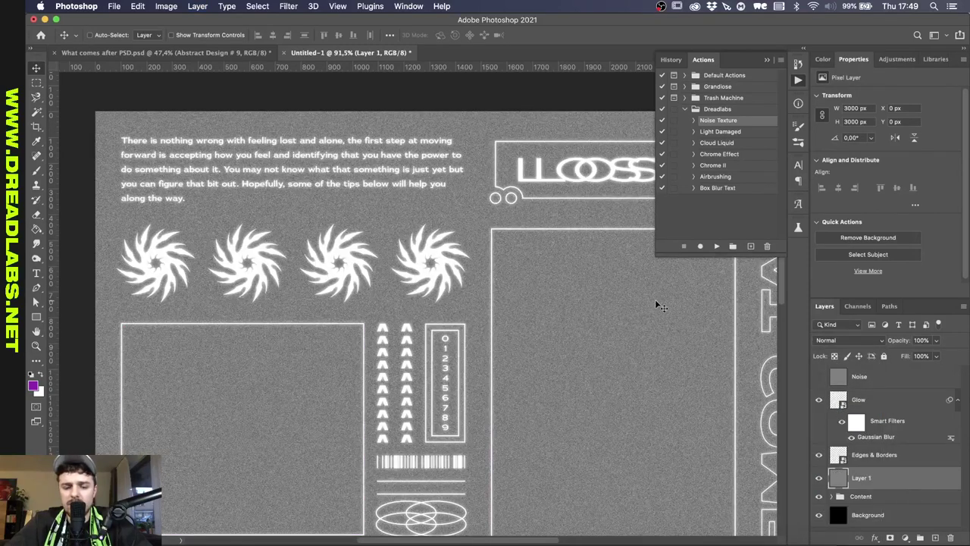
scroll(656, 301, down, 3)
scroll(658, 304, down, 2)
click(848, 340)
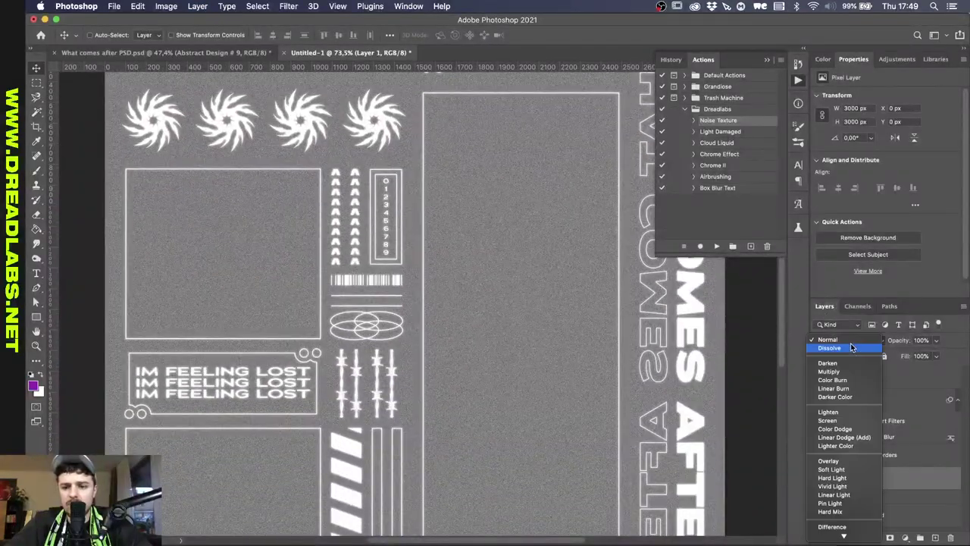
key(Down)
key(Down)
key(Up)
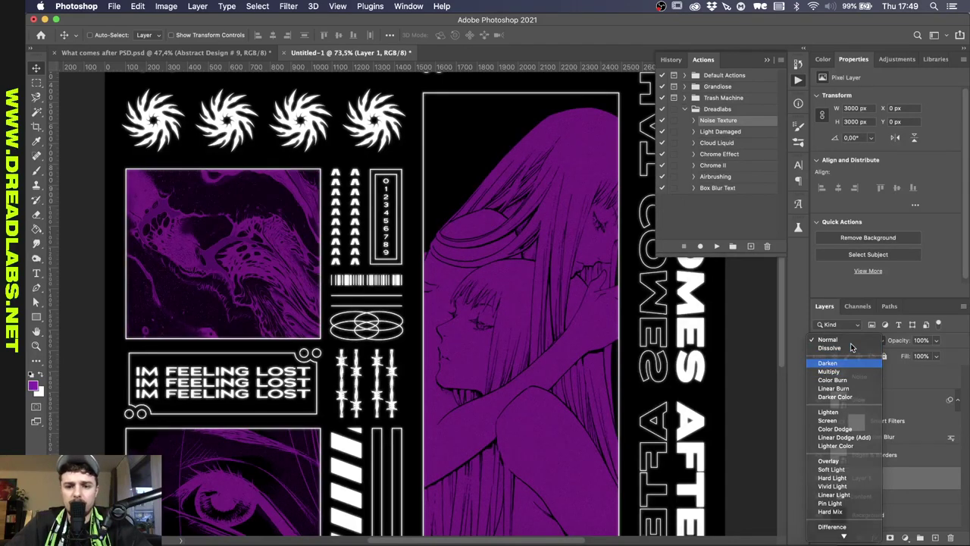
key(Return)
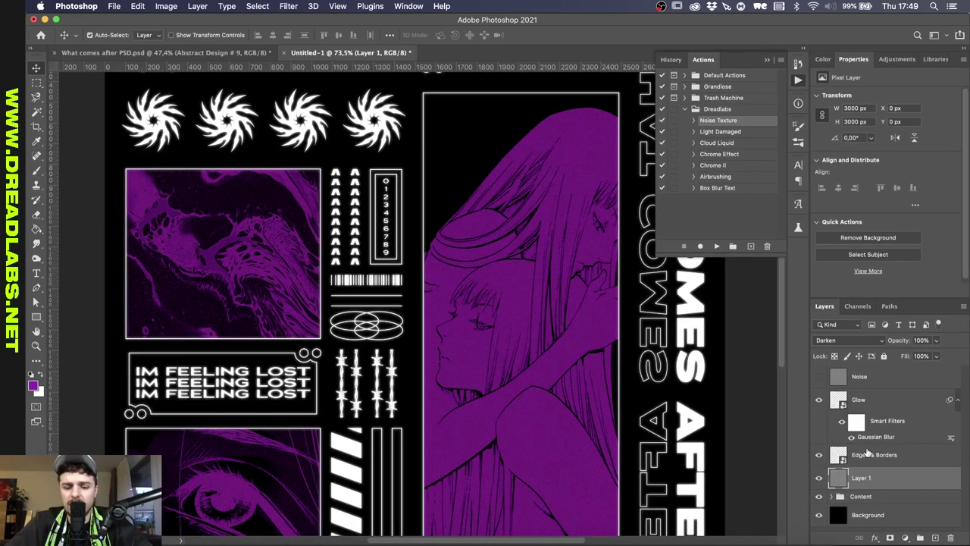
- Duplicate the gray noise layer and set the copy's blending mode to Pin Light
key(super+j)
click(838, 341)
key(Down)
key(Down)
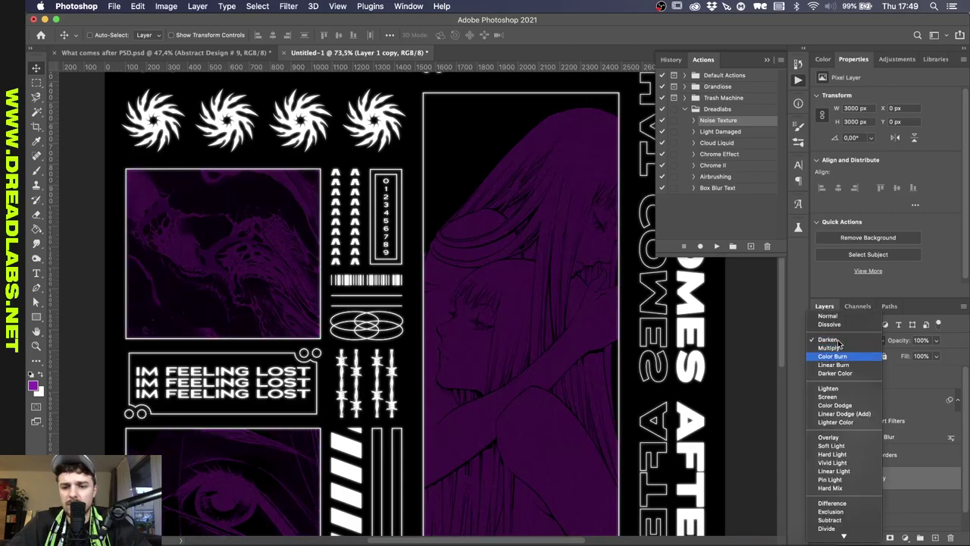
key(Down)
key(Down)
key(Down)
key(Down)
key(Down)
key(Down)
key(Down)
key(Down)
key(Down)
key(Down)
key(Down)
key(Down)
key(Down)
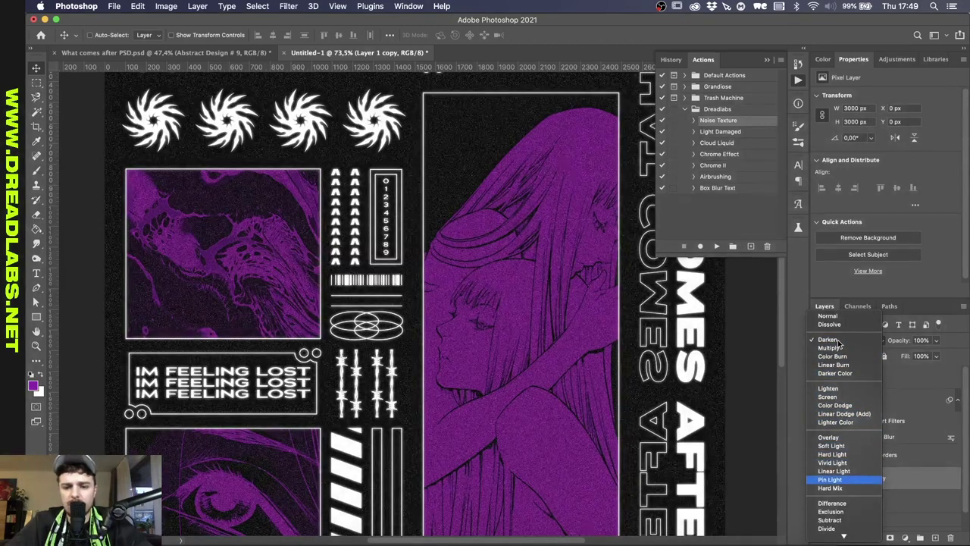
key(Return)
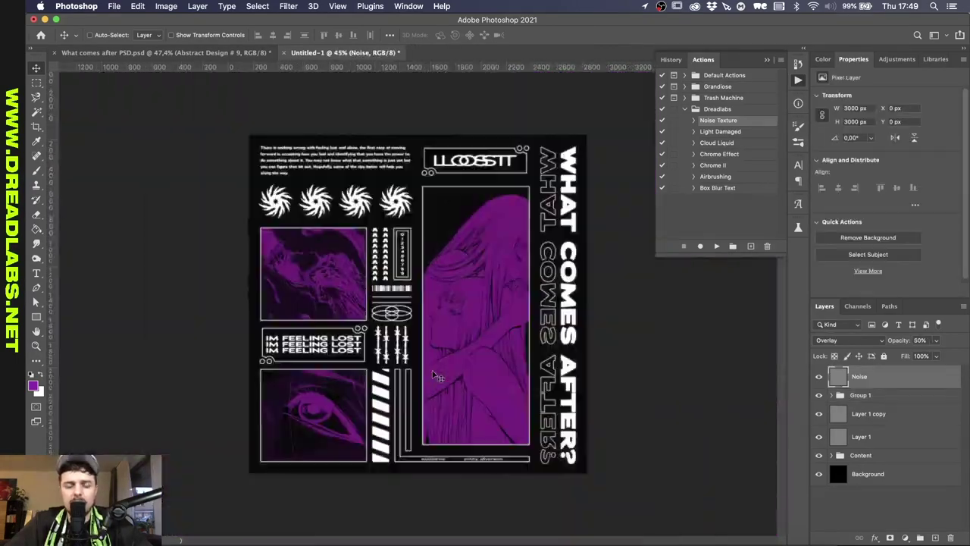
- Rename Group 1 beneath the Noise layer as Edges
scroll(438, 377, up, 3)
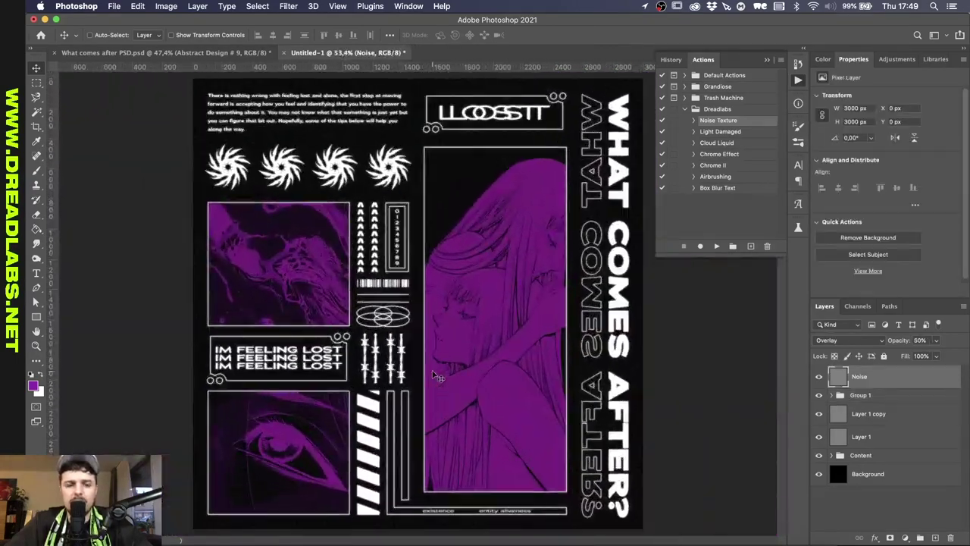
double_click(855, 393)
text(Edges)
key(Return)
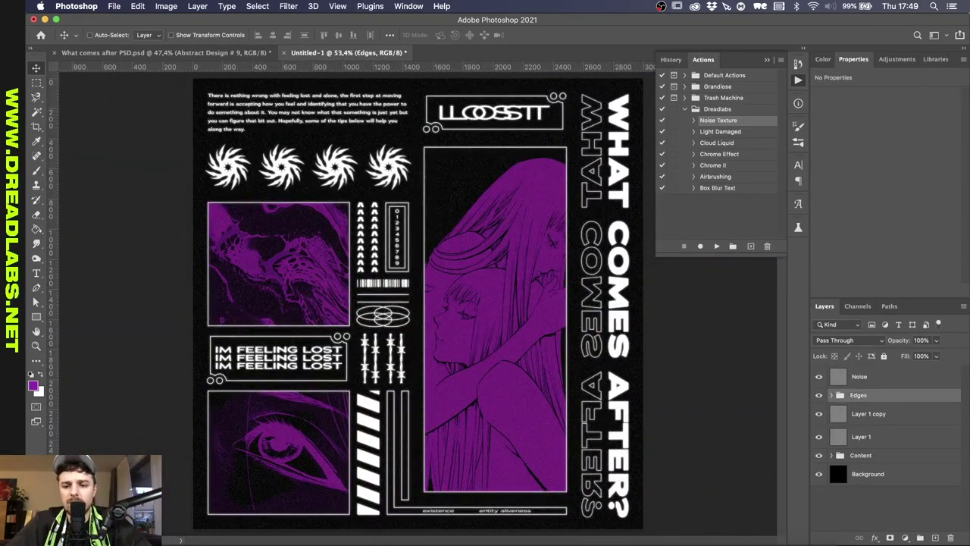
scroll(544, 387, up, 2)
scroll(545, 386, down, 2)
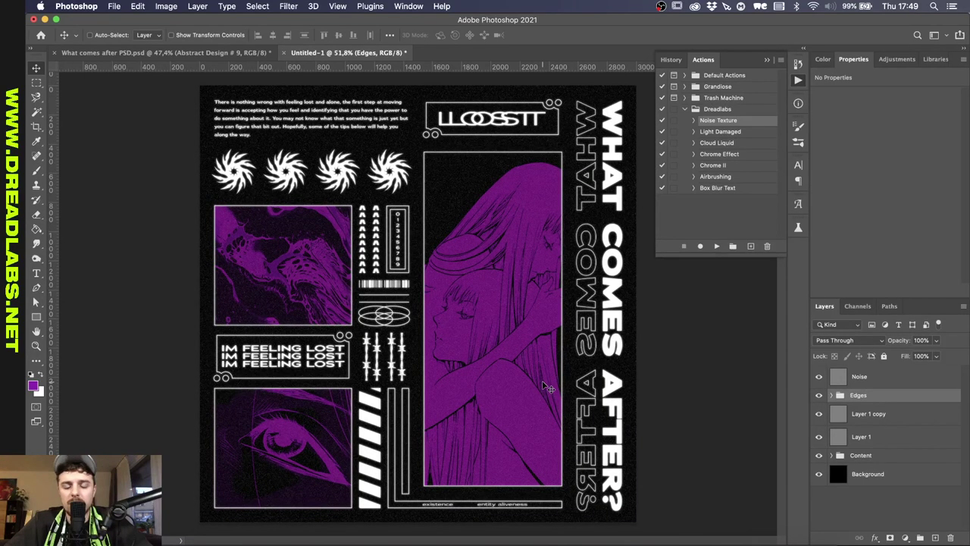
- Place Grunge Hero 6.jpg from the Grunge Textures resources folder over the poster and give it a black-to-white Gradient Map
click(181, 543)
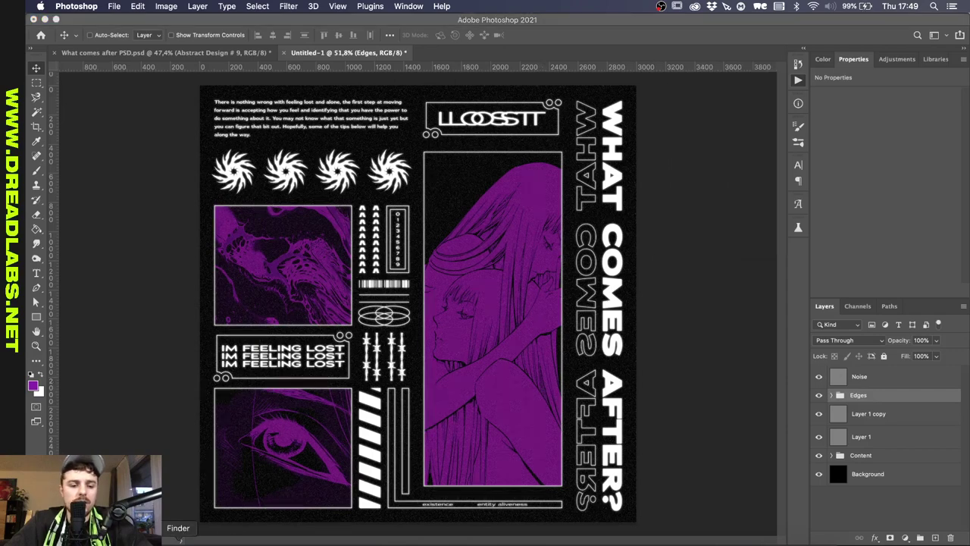
click(149, 322)
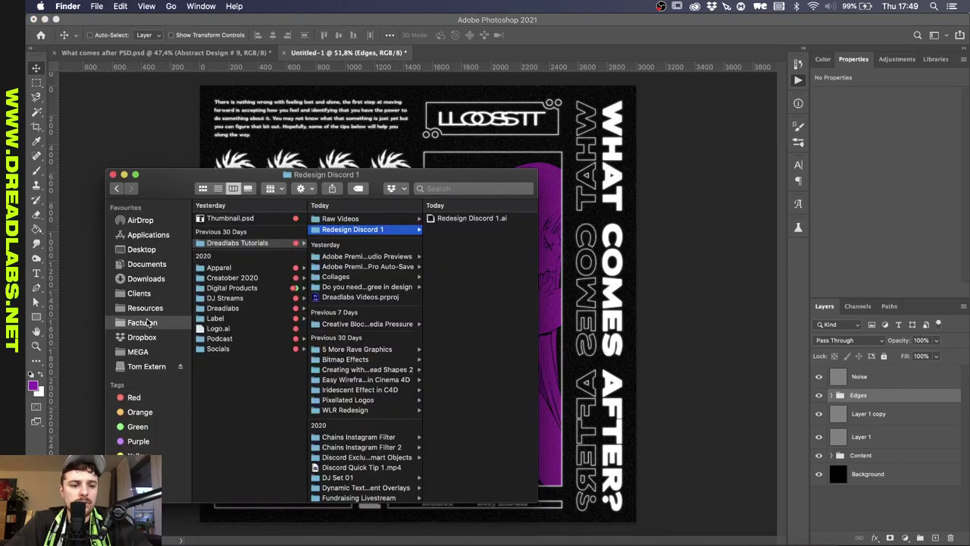
click(149, 310)
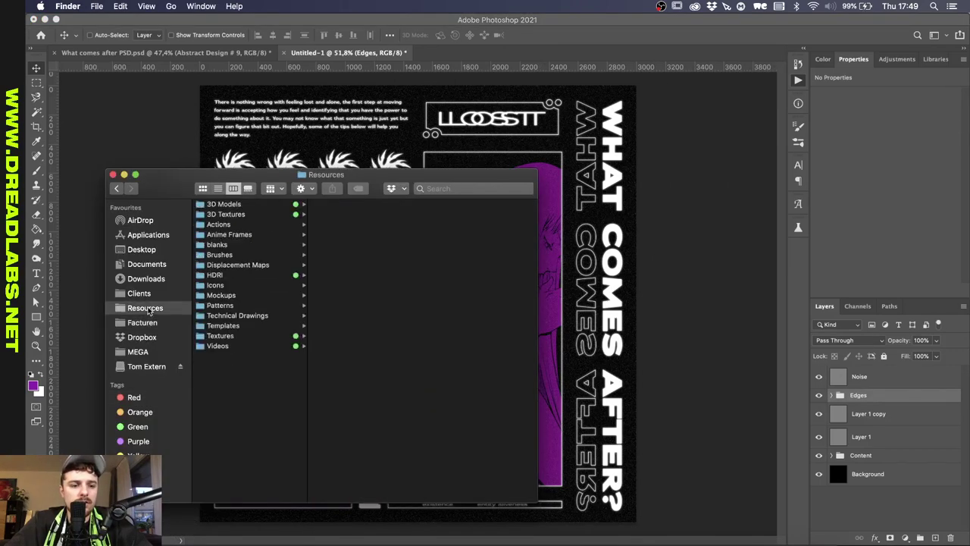
click(221, 335)
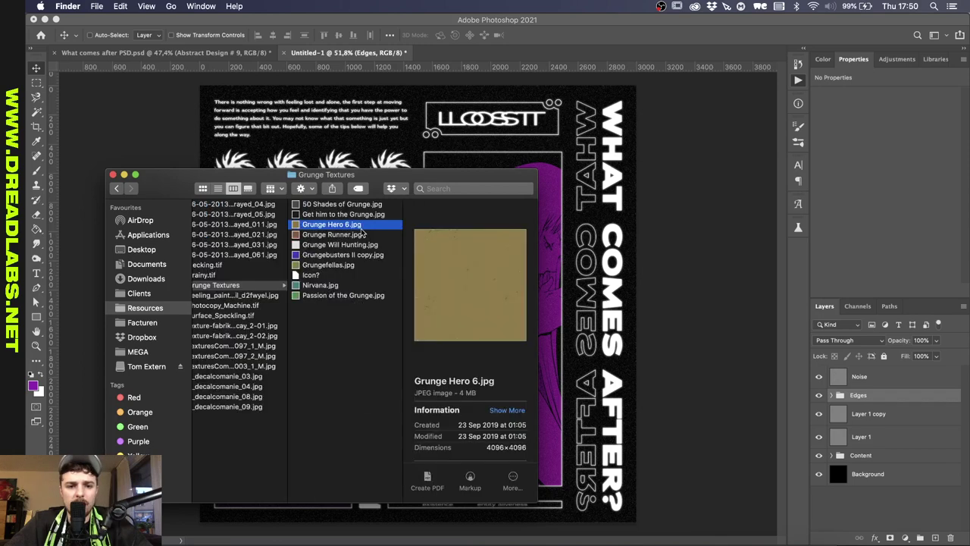
drag(364, 232, 445, 121)
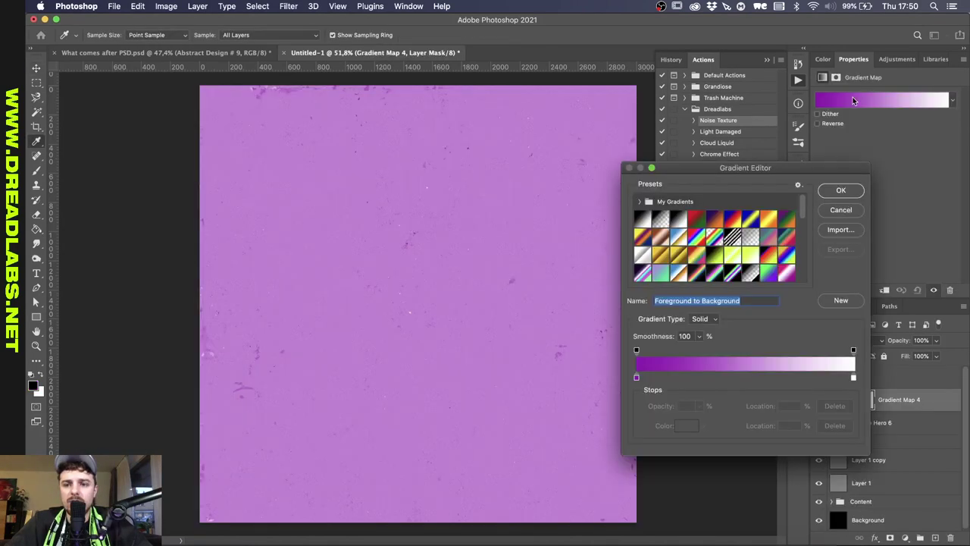
click(644, 219)
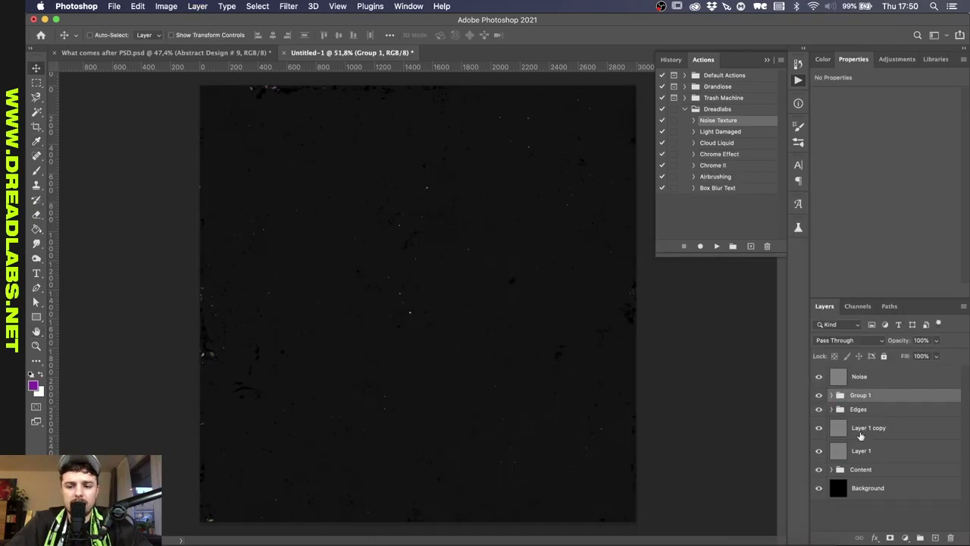
- Put the grunge group above the Noise layer, name it Grunge Texture, and set its blending mode to Screen
click(852, 374)
click(849, 339)
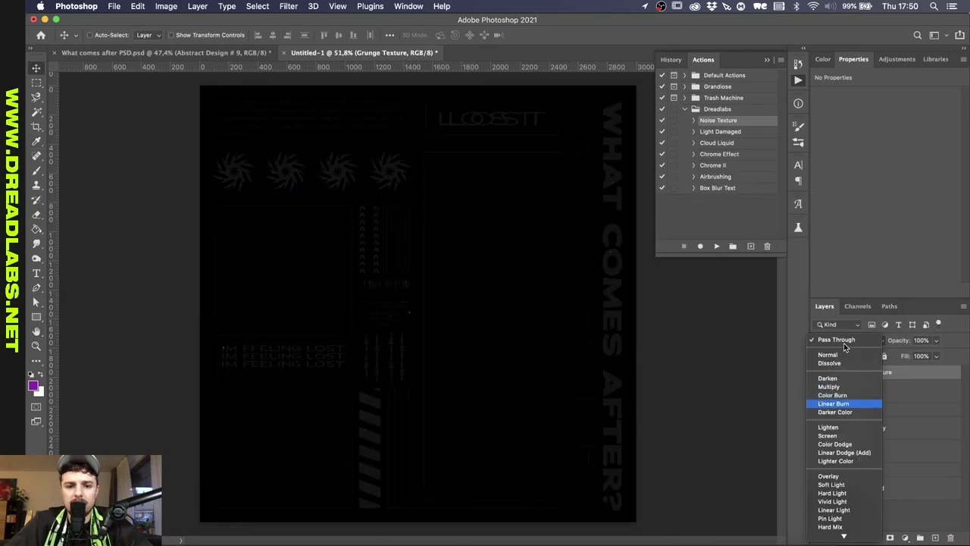
click(834, 436)
scroll(529, 309, up, 5)
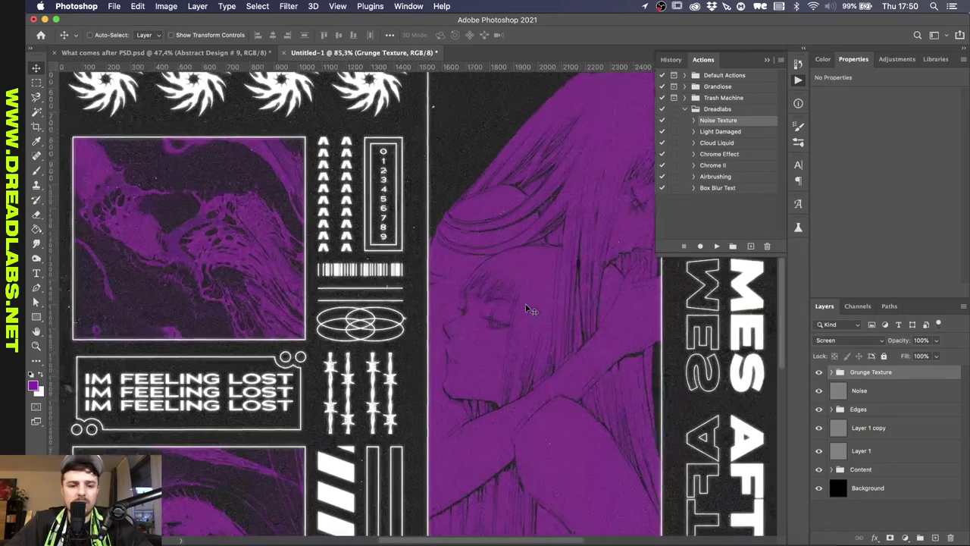
scroll(530, 309, left, 5)
scroll(530, 310, up, 5)
scroll(523, 305, left, 6)
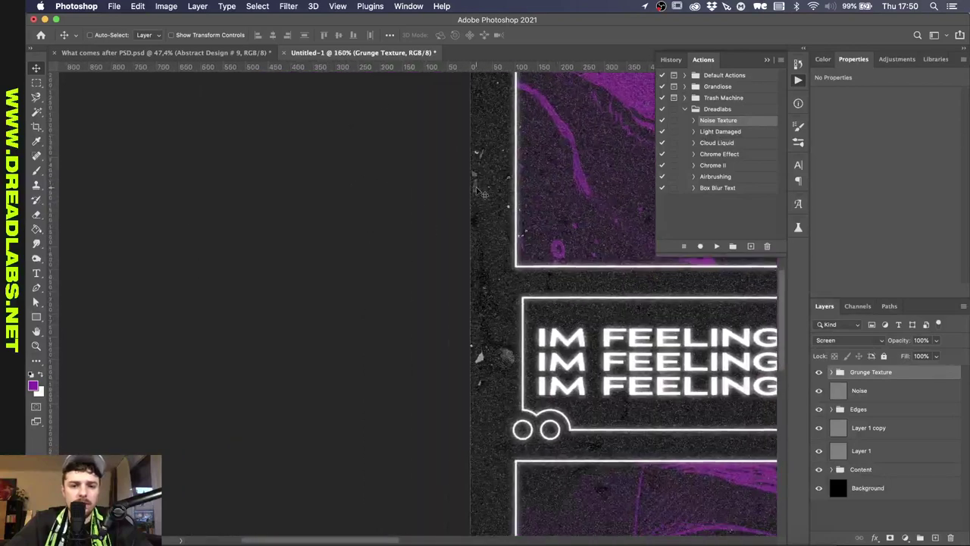
scroll(493, 191, down, 8)
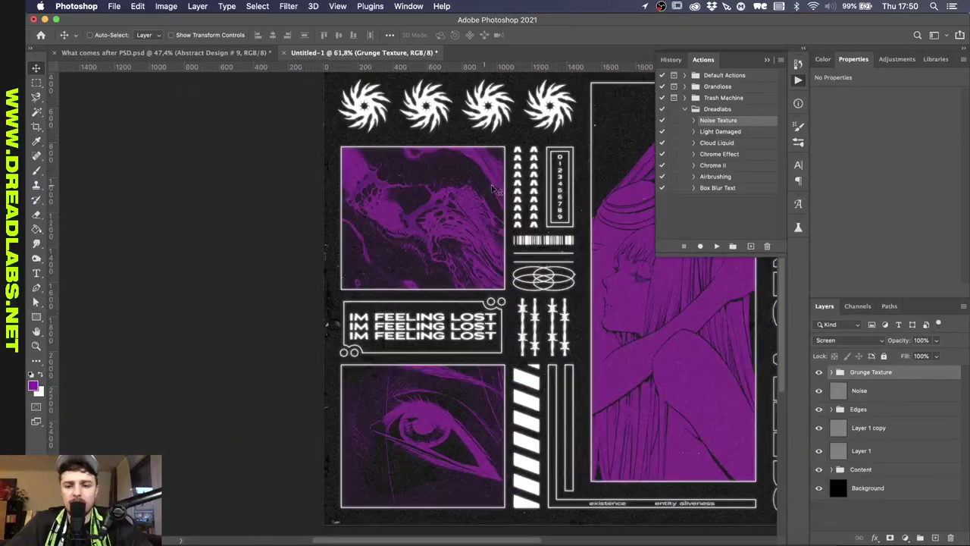
click(859, 410)
right_click(859, 410)
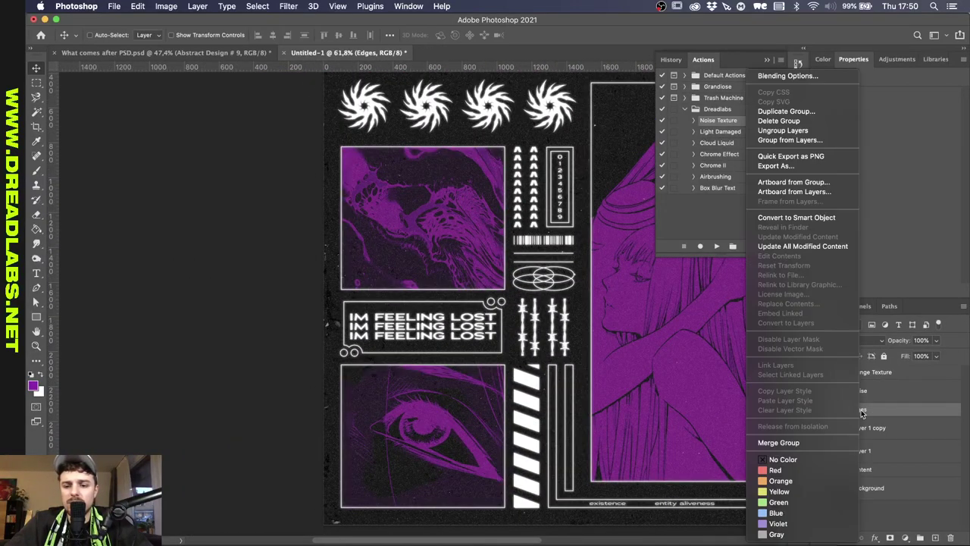
click(874, 412)
click(877, 393)
click(878, 379)
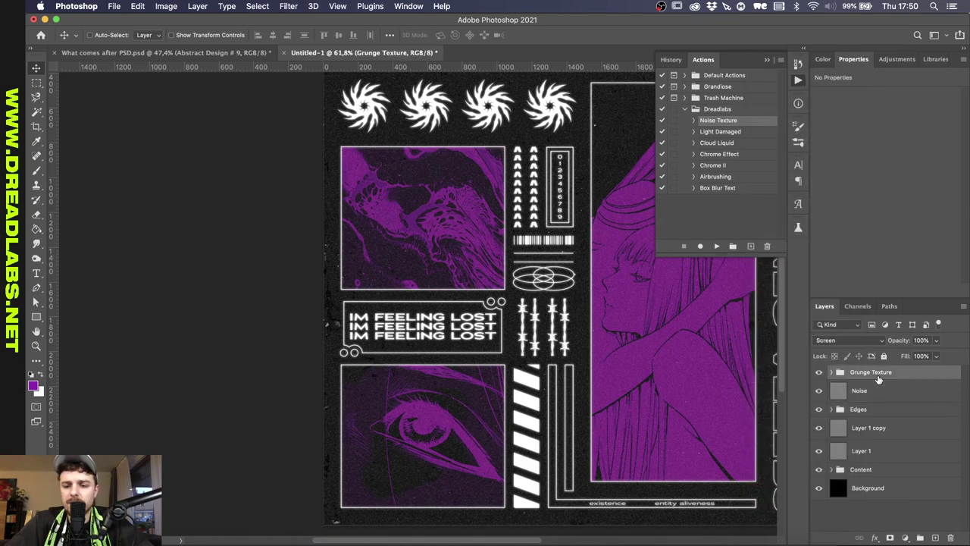
- Group all layers from Noise down to Background as Artwork and convert the group to a smart object
click(879, 490)
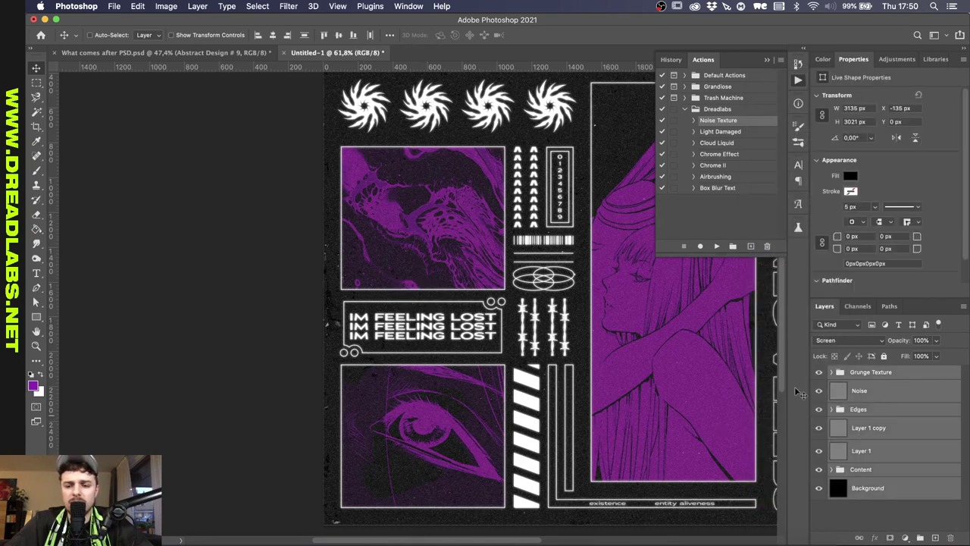
click(881, 389)
shift+click(875, 473)
shift+click(877, 489)
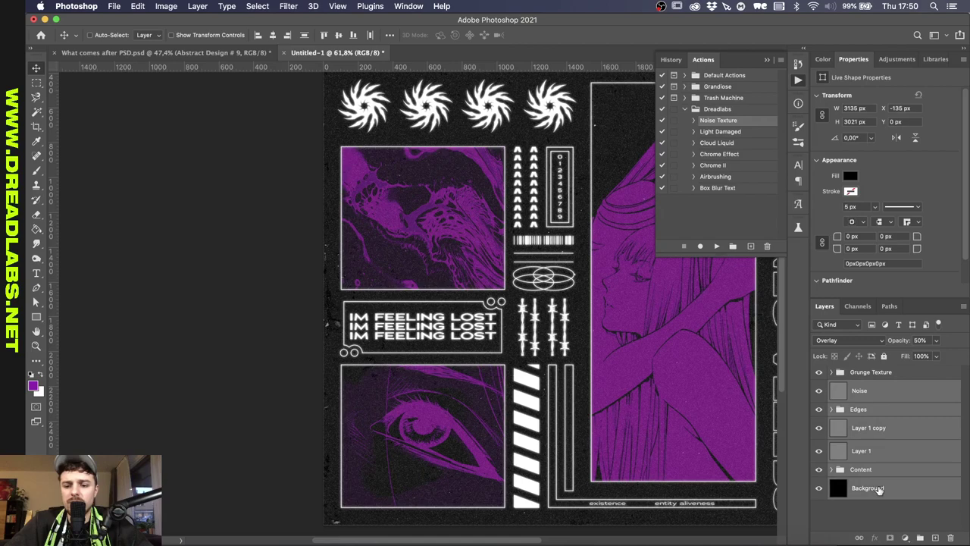
right_click(878, 489)
click(924, 397)
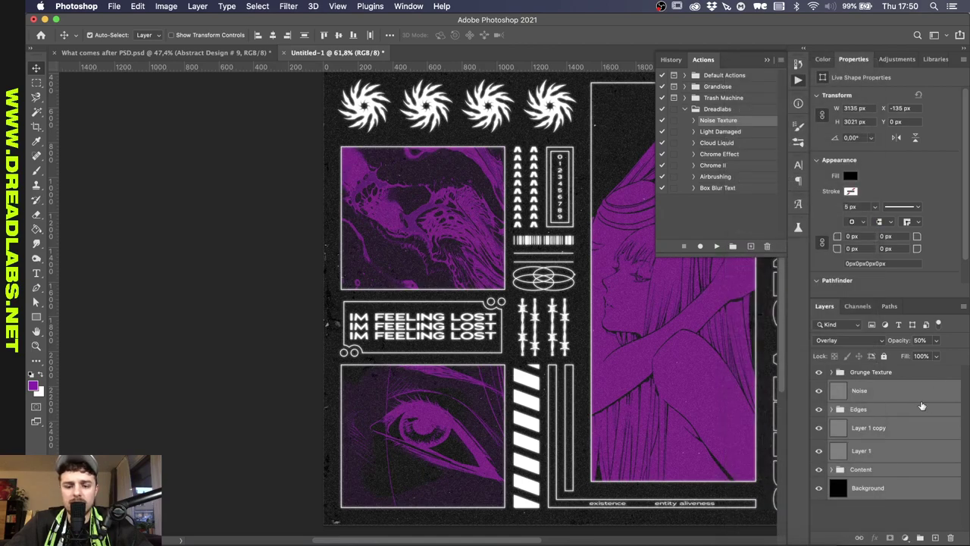
key(super+g)
double_click(874, 389)
text(Artwork)
key(Return)
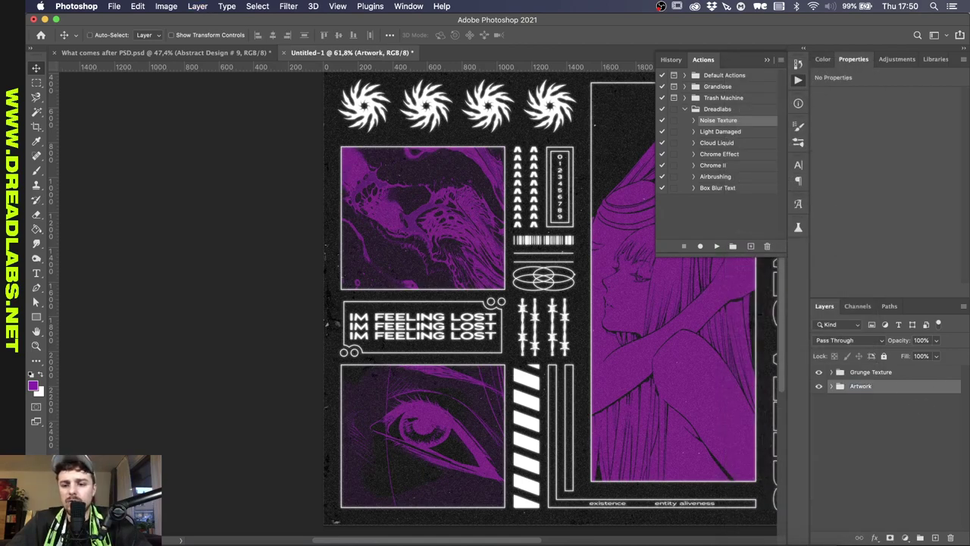
right_click(863, 389)
click(826, 217)
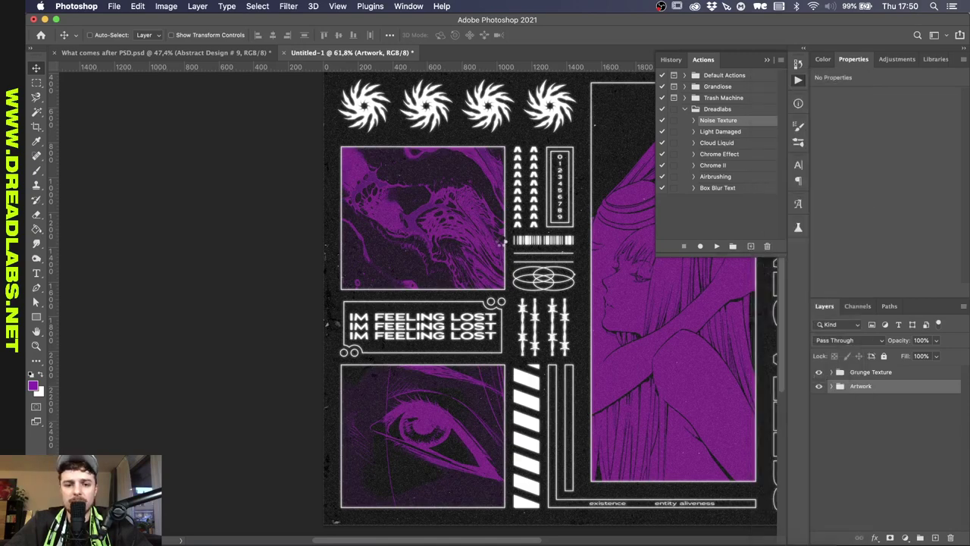
scroll(501, 240, right, 3)
key(ctrl+super+f)
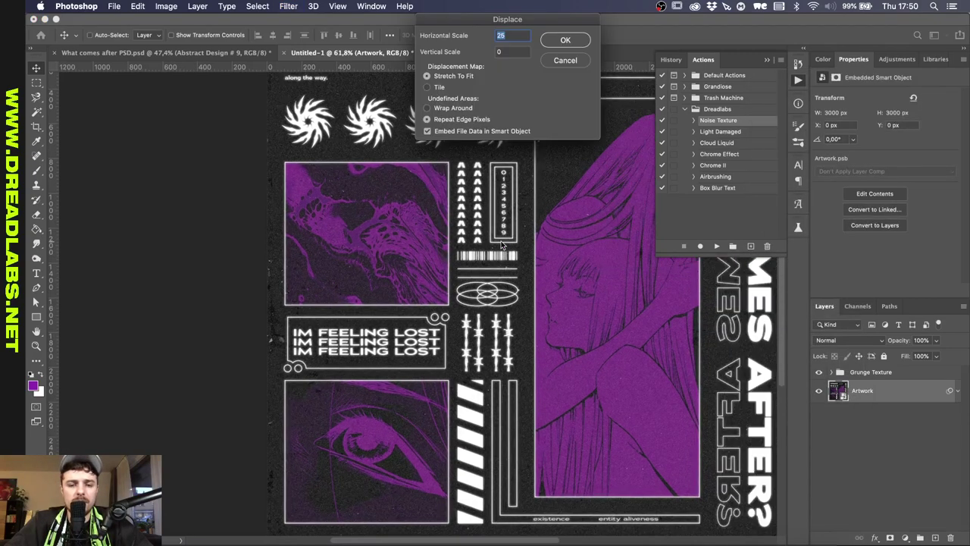
click(566, 59)
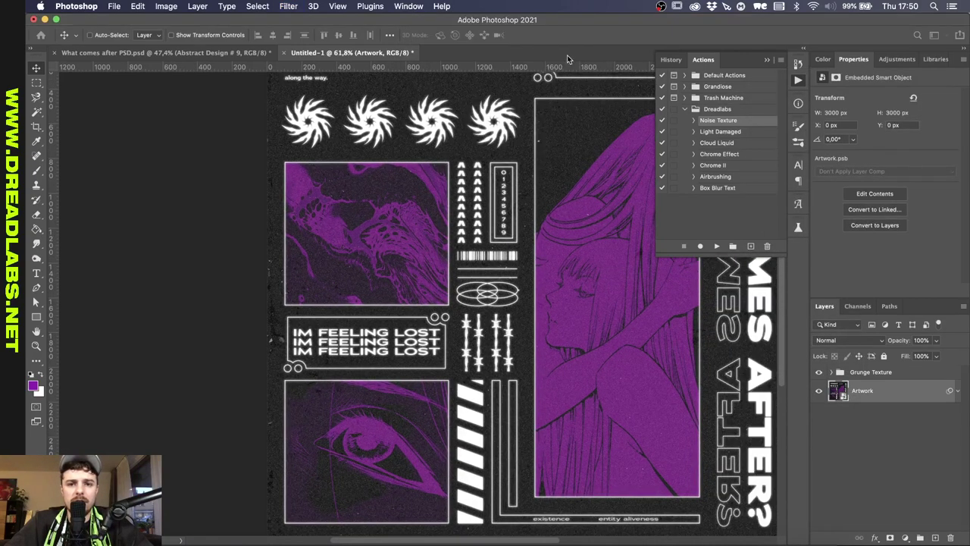
- Displace the Artwork smart object at 20 horizontal and 20 vertical scale using a grunge-map PSD from Displacement Maps, and nudge it 10 px down
click(291, 7)
mouse_move(305, 180)
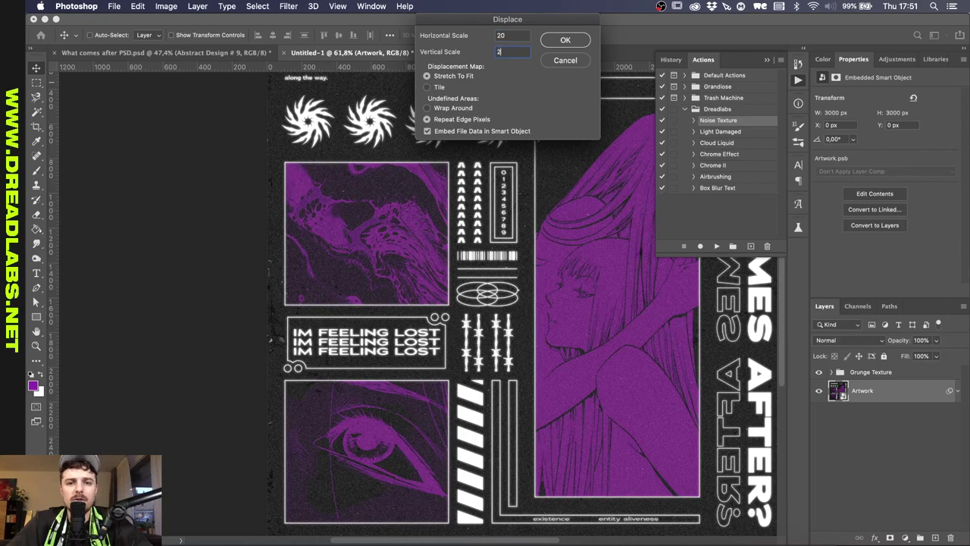
text(0)
key(Return)
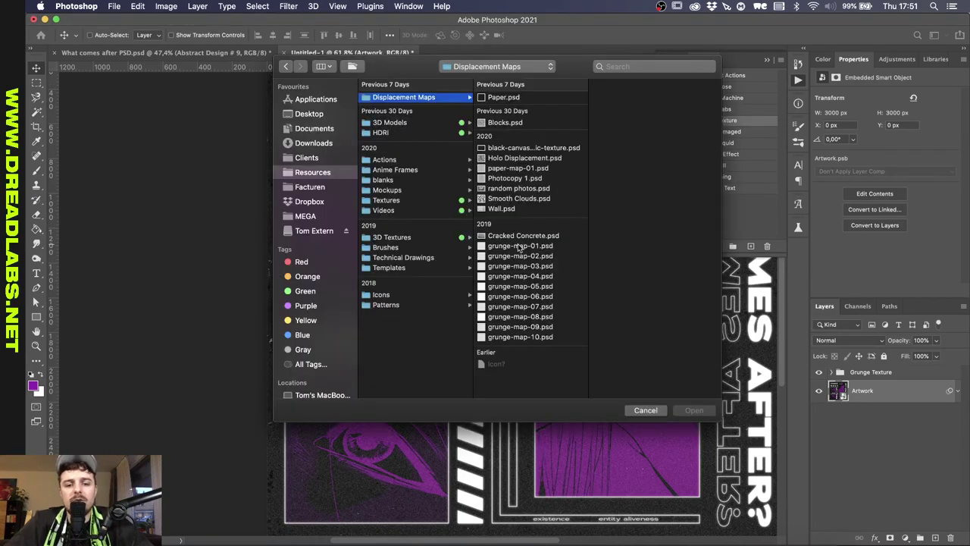
double_click(525, 297)
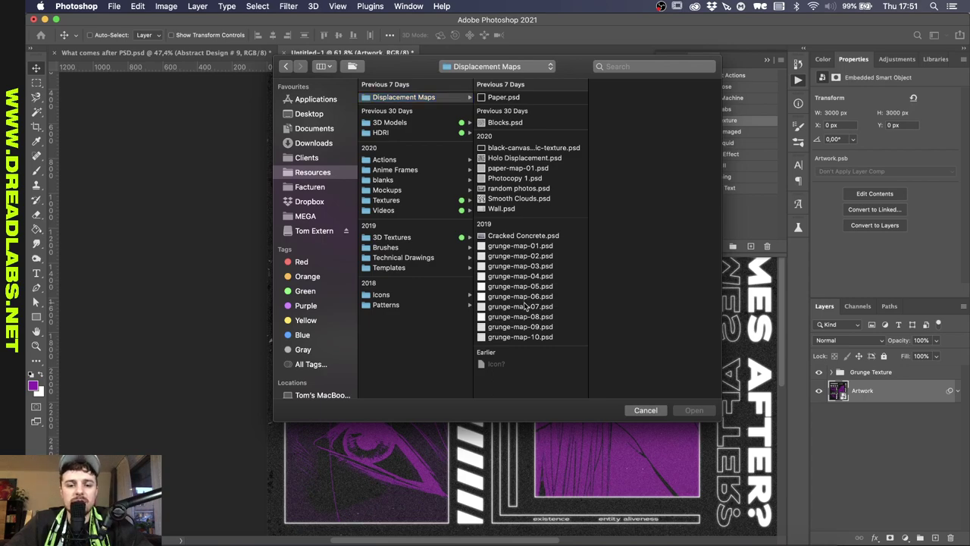
key(shift+Down)
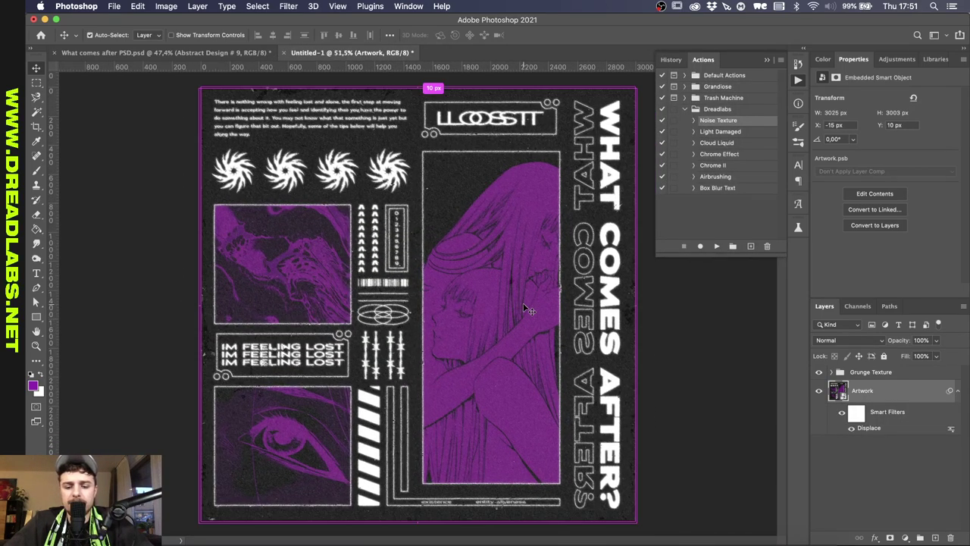
key(Tab)
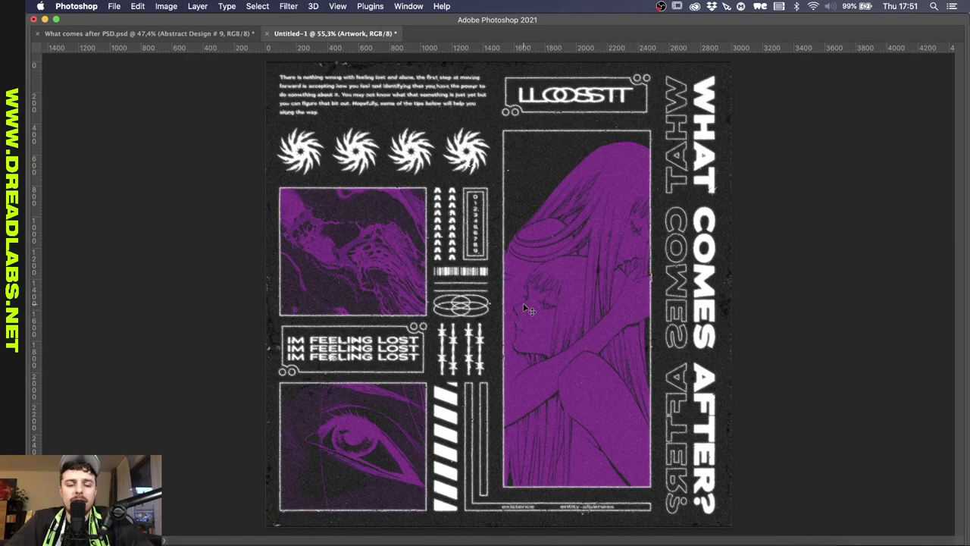